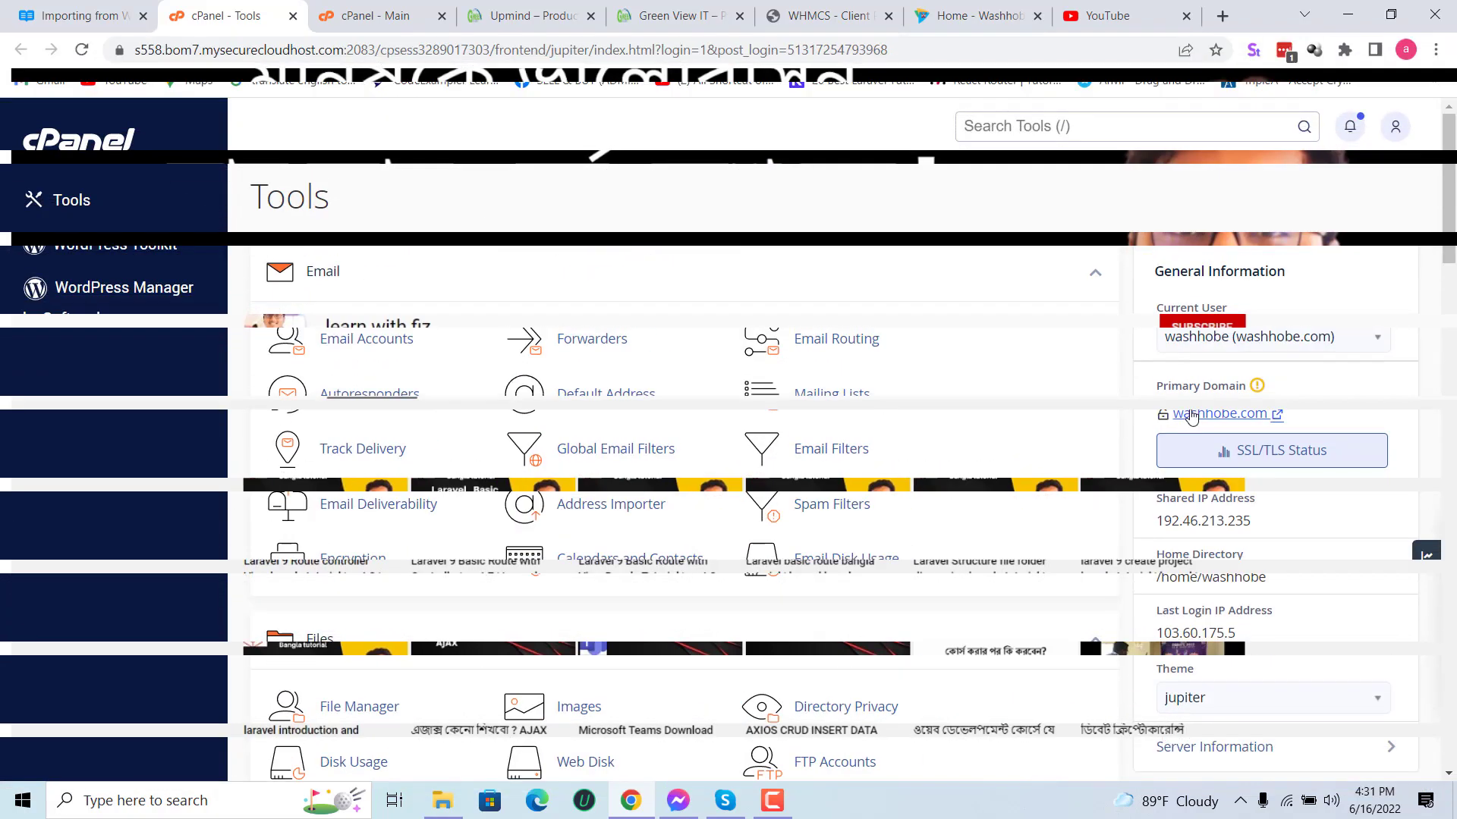
Step: Open the first account's File Manager in public_html, then switch to the 'cPanel - Main' tab
scroll(1202, 431, "down", 5)
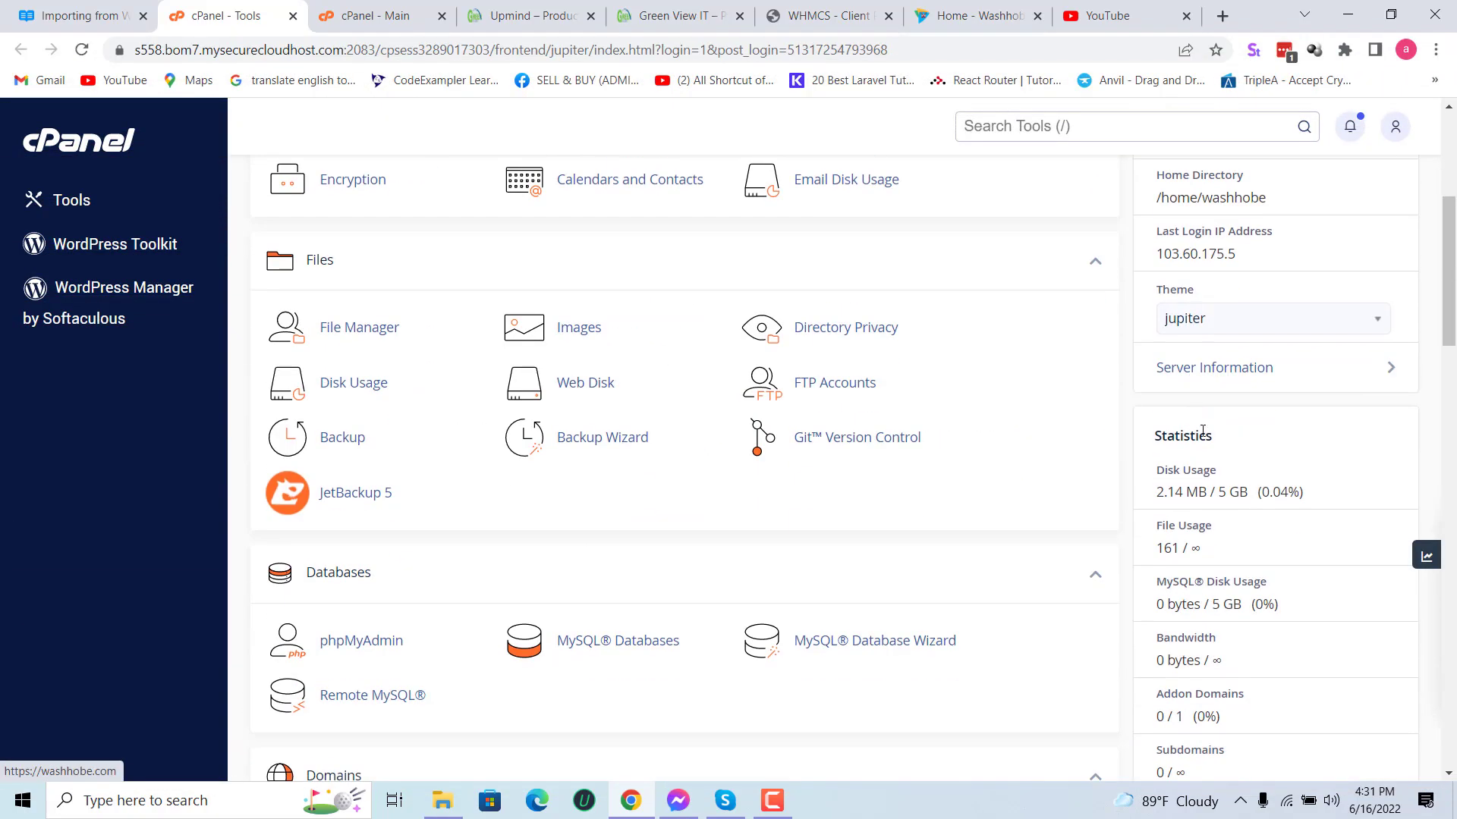
left_click_drag(1245, 489, 1363, 507)
left_click(1363, 507)
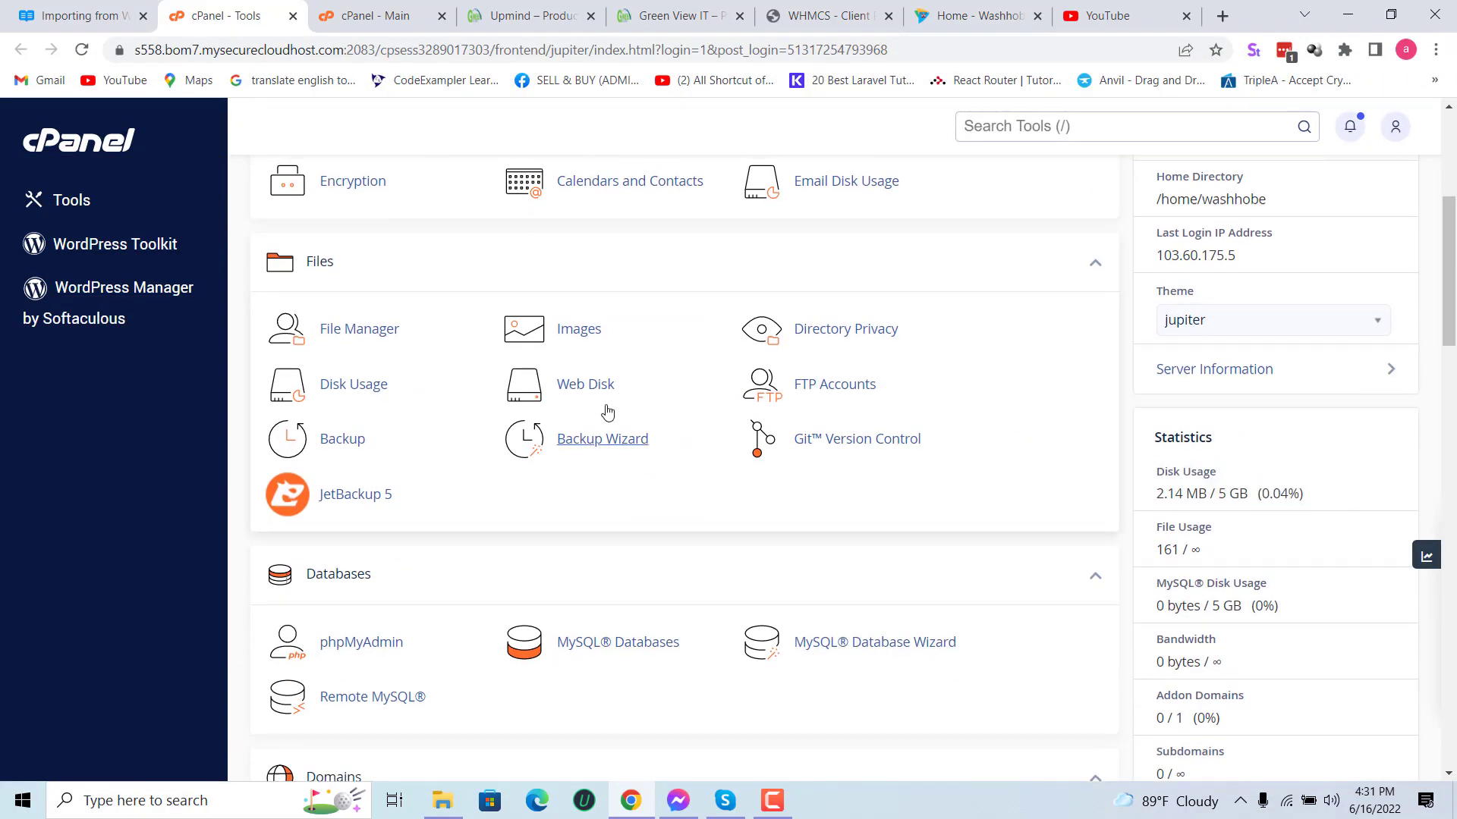
scroll(592, 414, "up", 3)
scroll(465, 419, "down", 2)
left_click(388, 428)
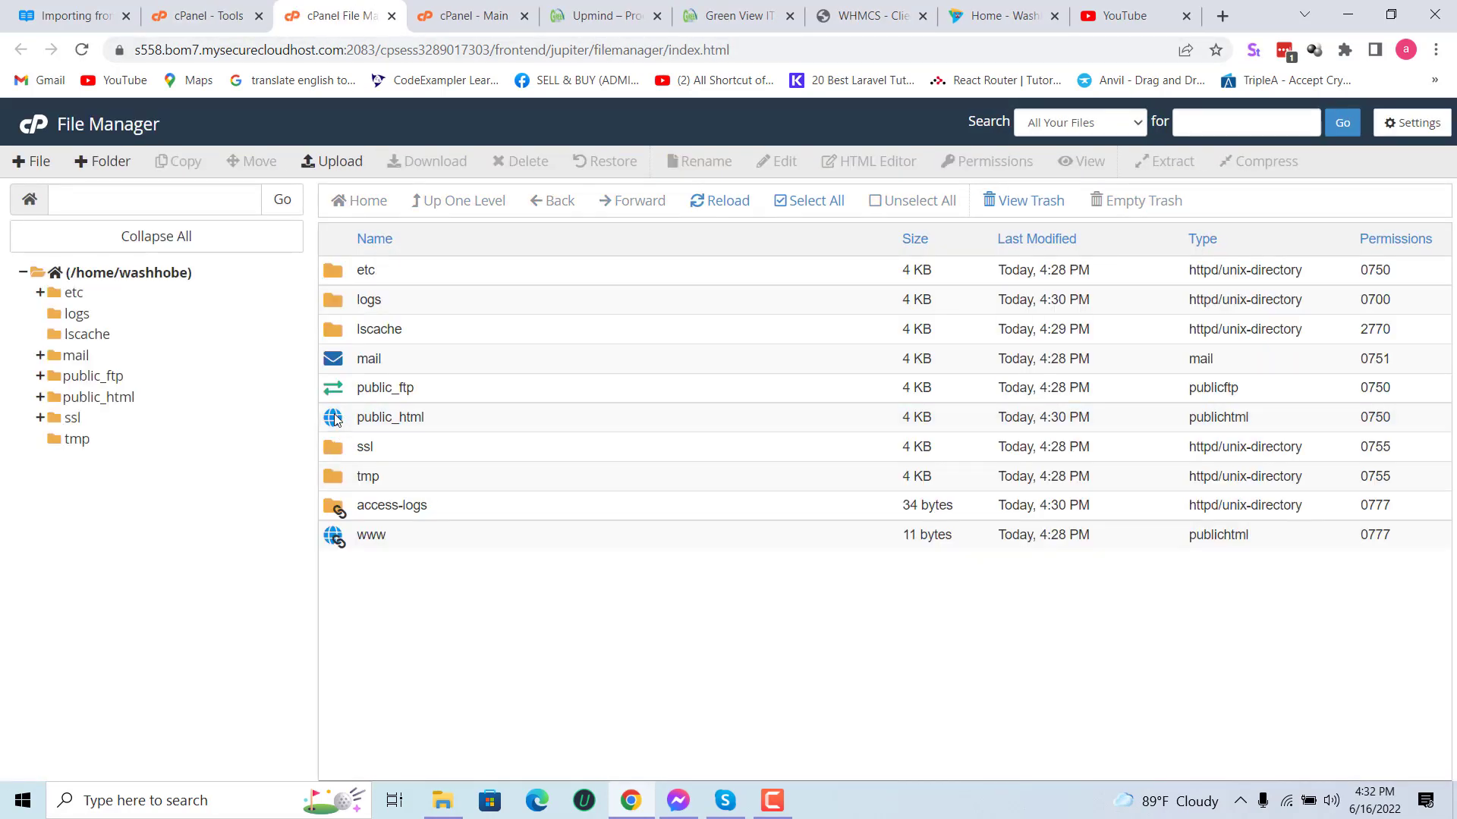
double_click(336, 420)
left_click(470, 15)
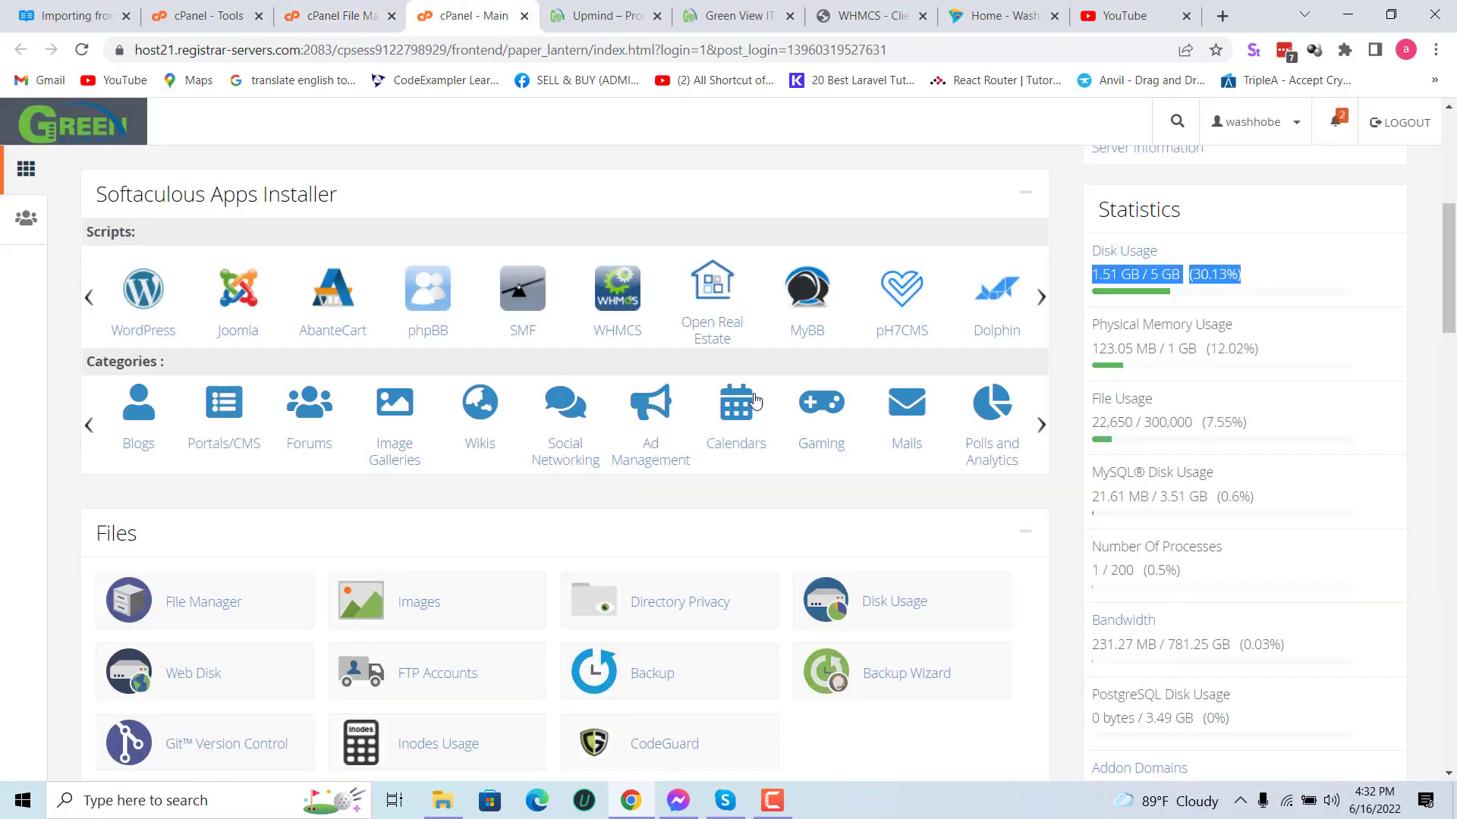
Step: Search 'file' to open File Manager, enter public_html and expand it to show wp-admin, wp-content, wp-config.php
scroll(372, 256, "up", 3)
scroll(372, 257, "up", 3)
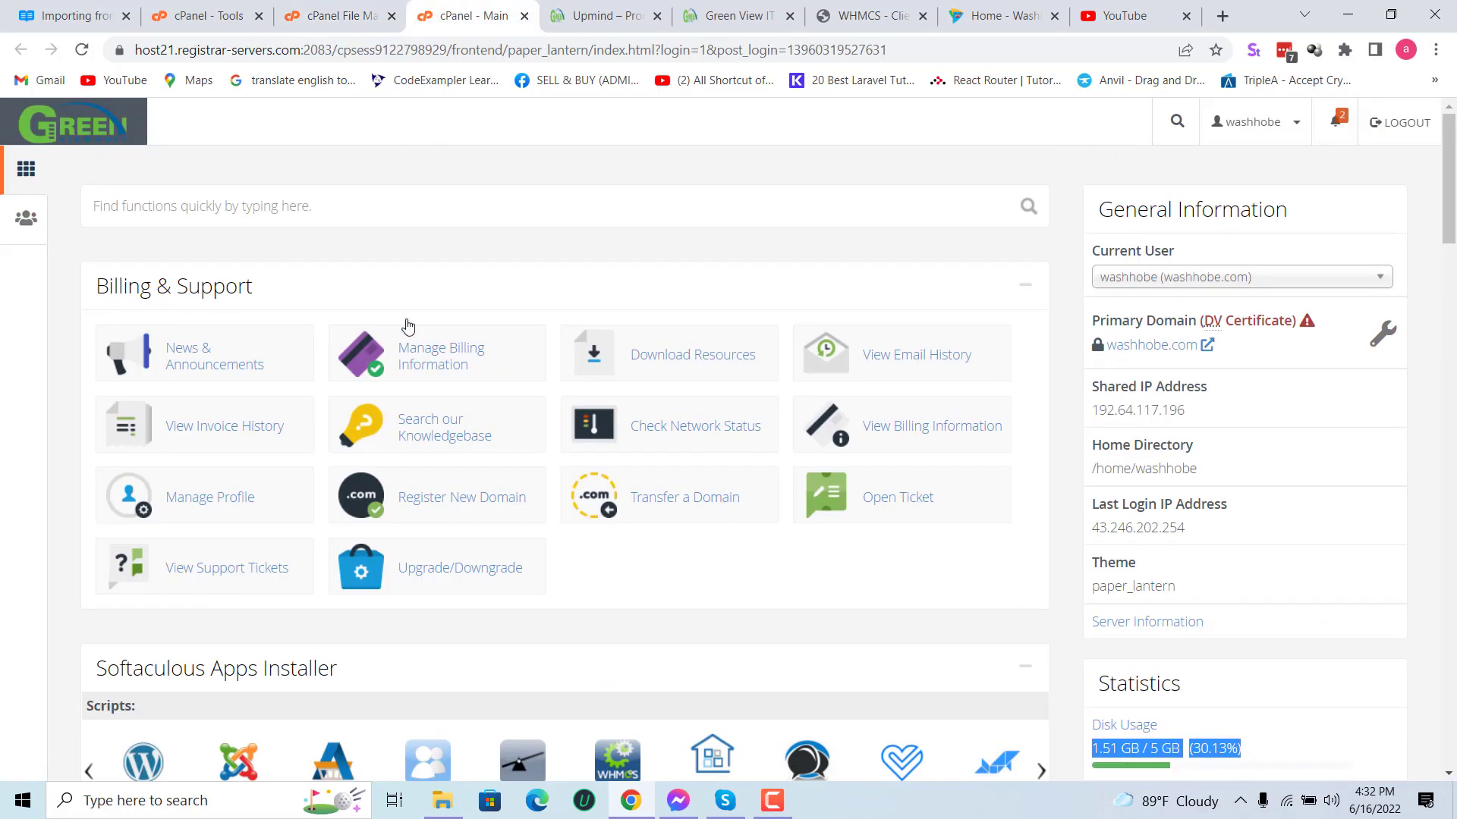
left_click(462, 223)
type("file")
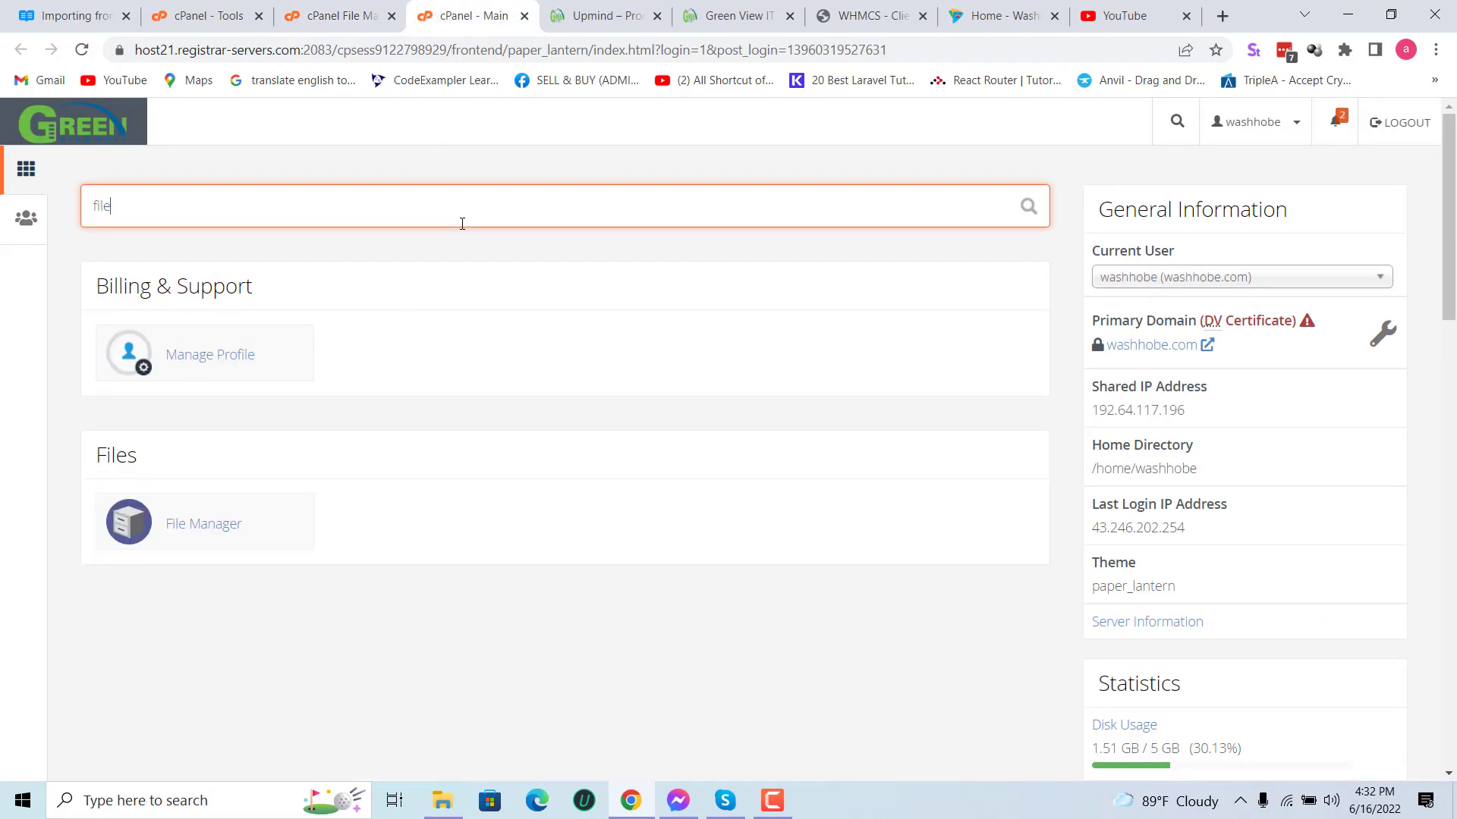
left_click(195, 535)
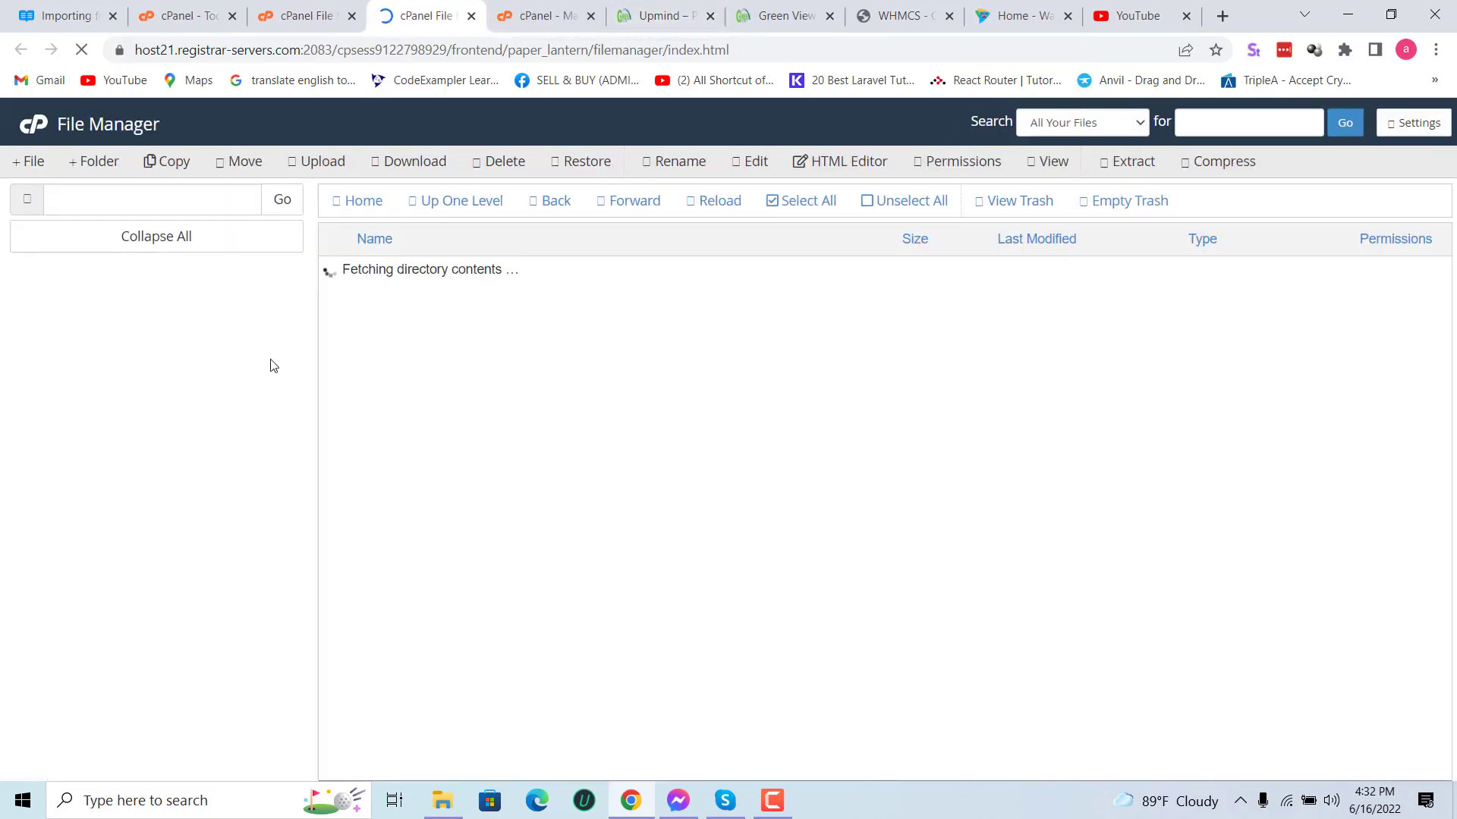
double_click(349, 409)
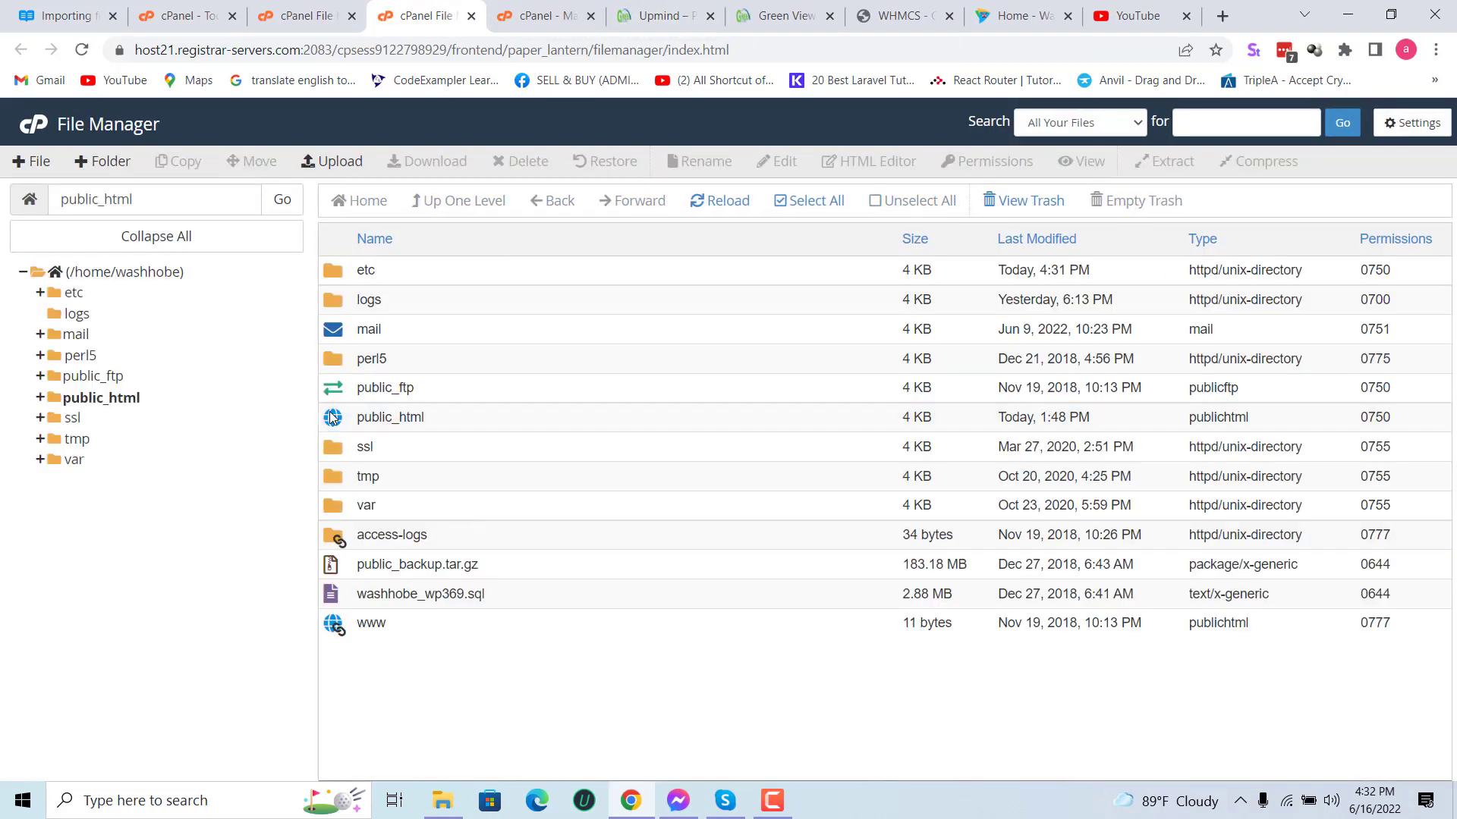
scroll(848, 418, "down", 3)
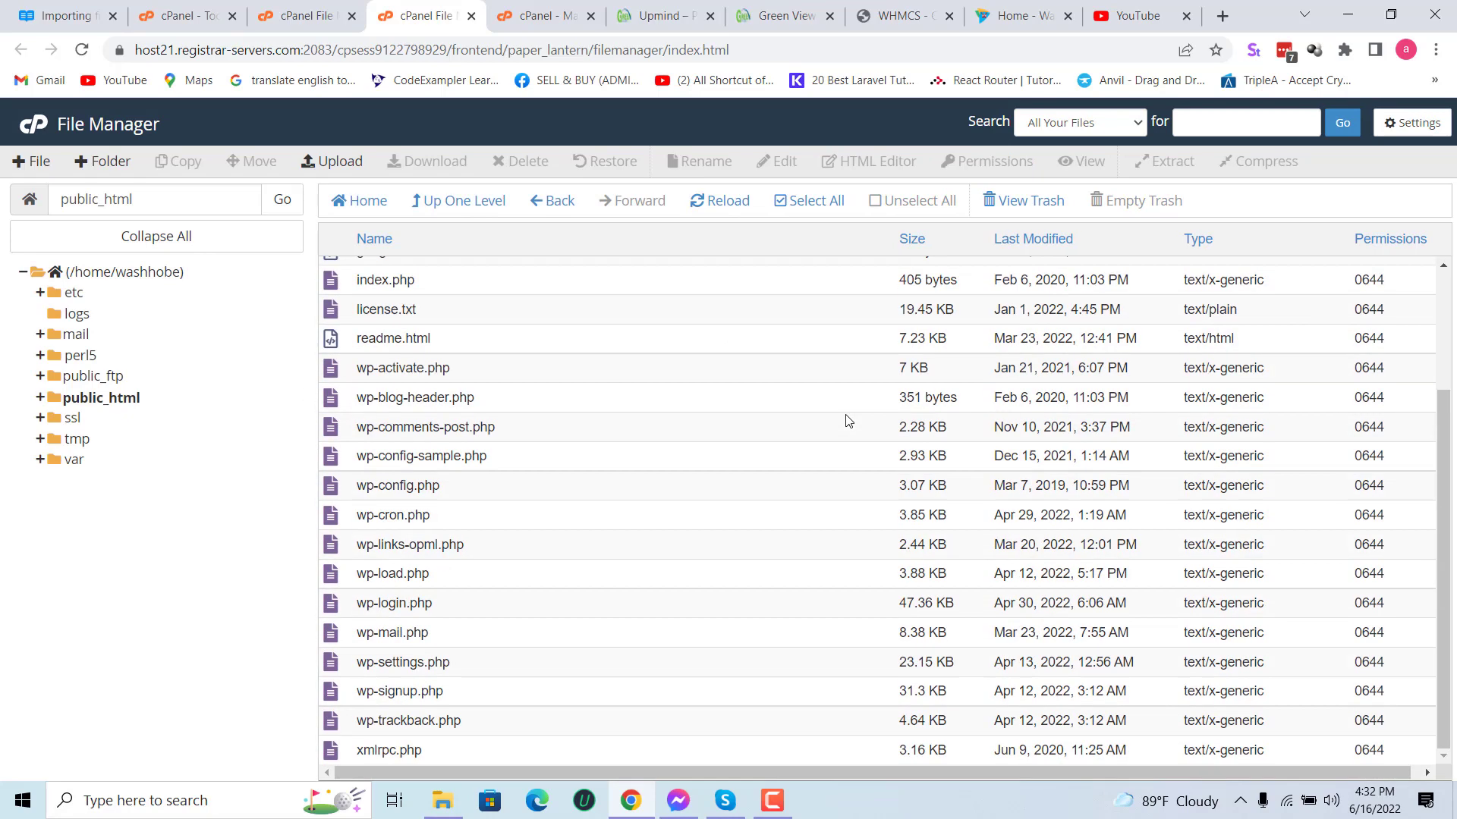
scroll(849, 421, "up", 3)
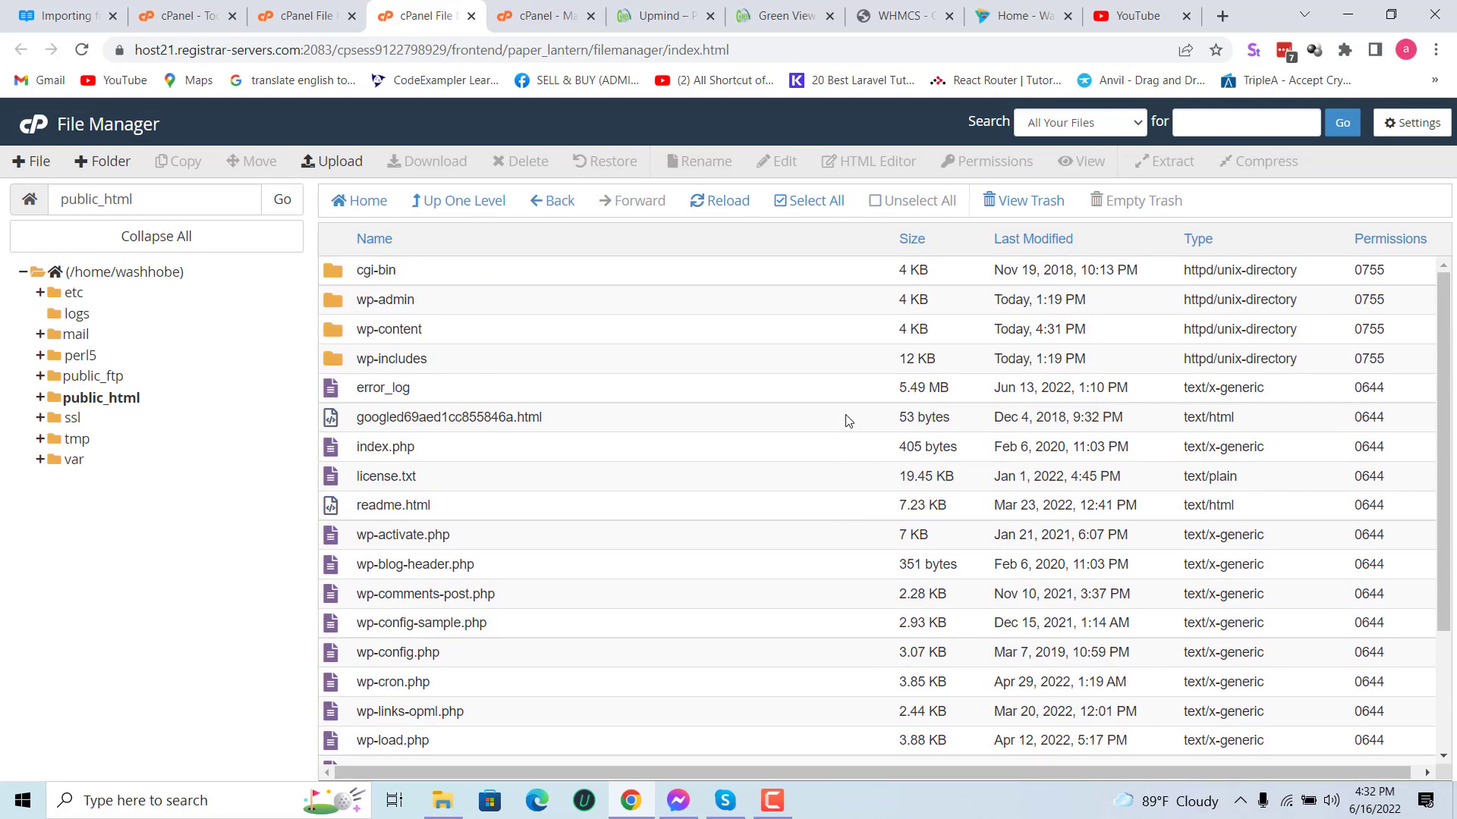
left_click(133, 400)
scroll(584, 455, "down", 3)
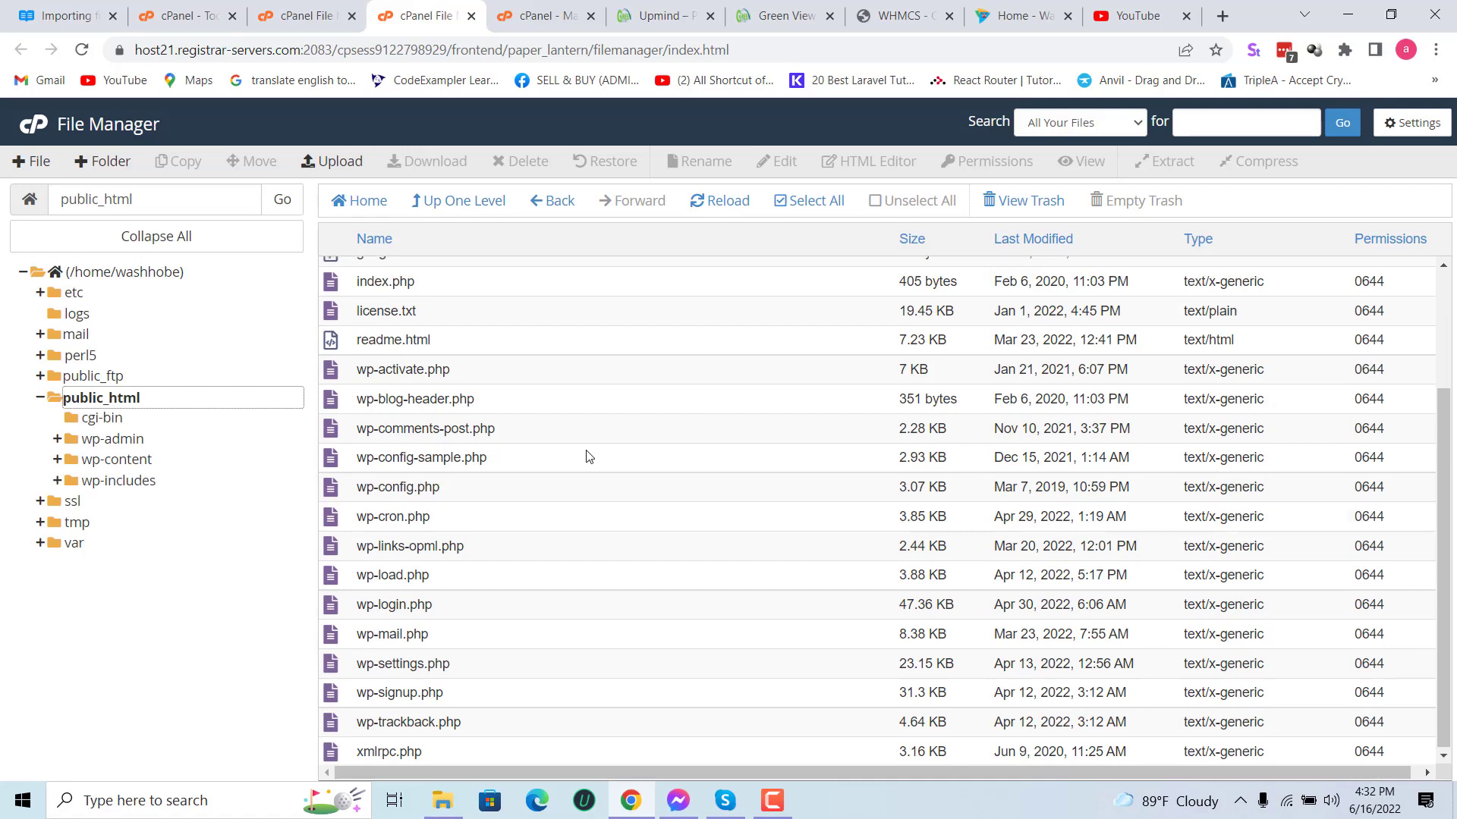
scroll(589, 455, "up", 3)
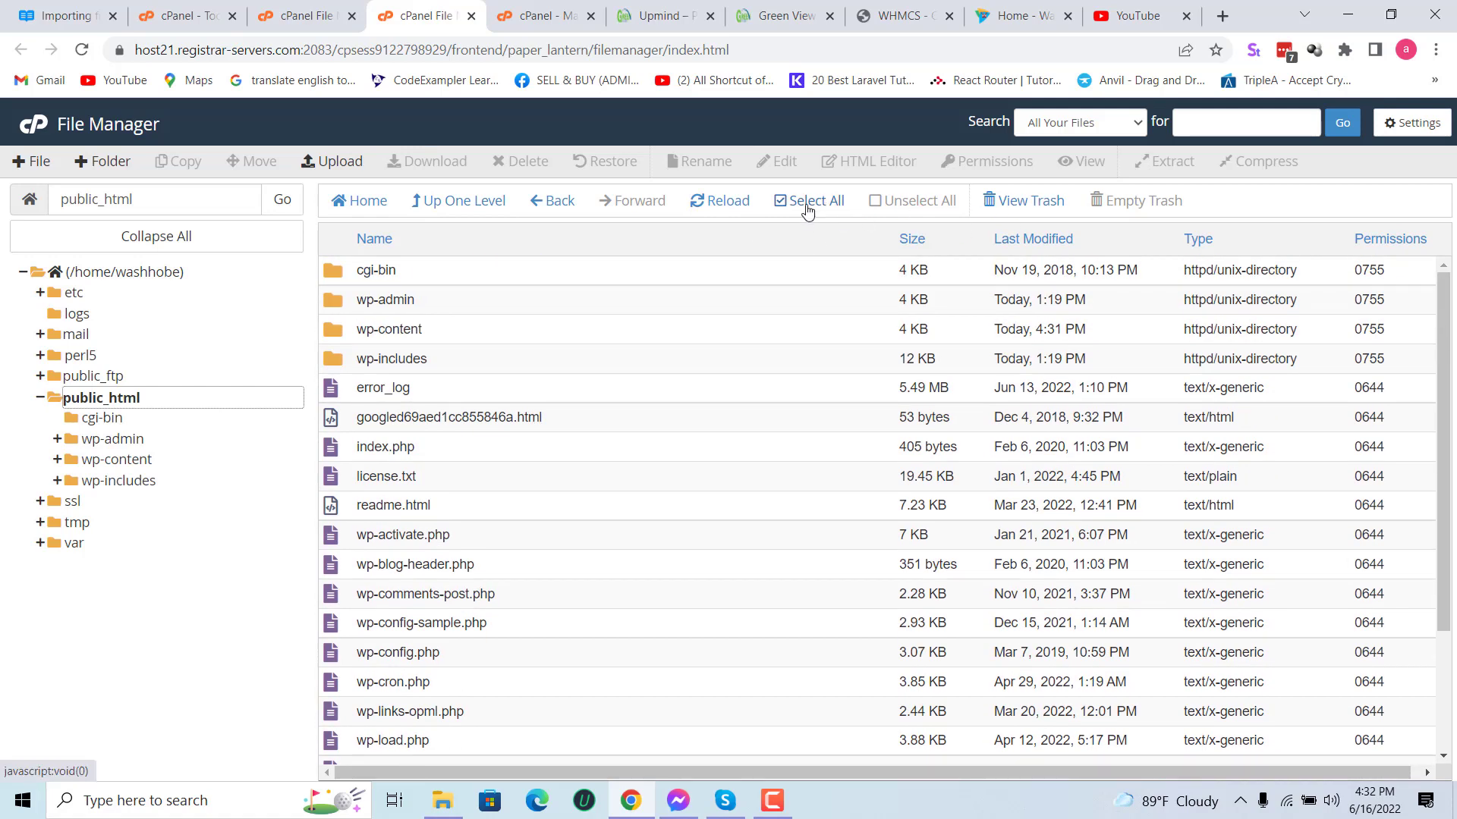
Step: Select all of public_html's contents and compress them into a Zip archive, cgi-bin.zip
left_click(808, 201)
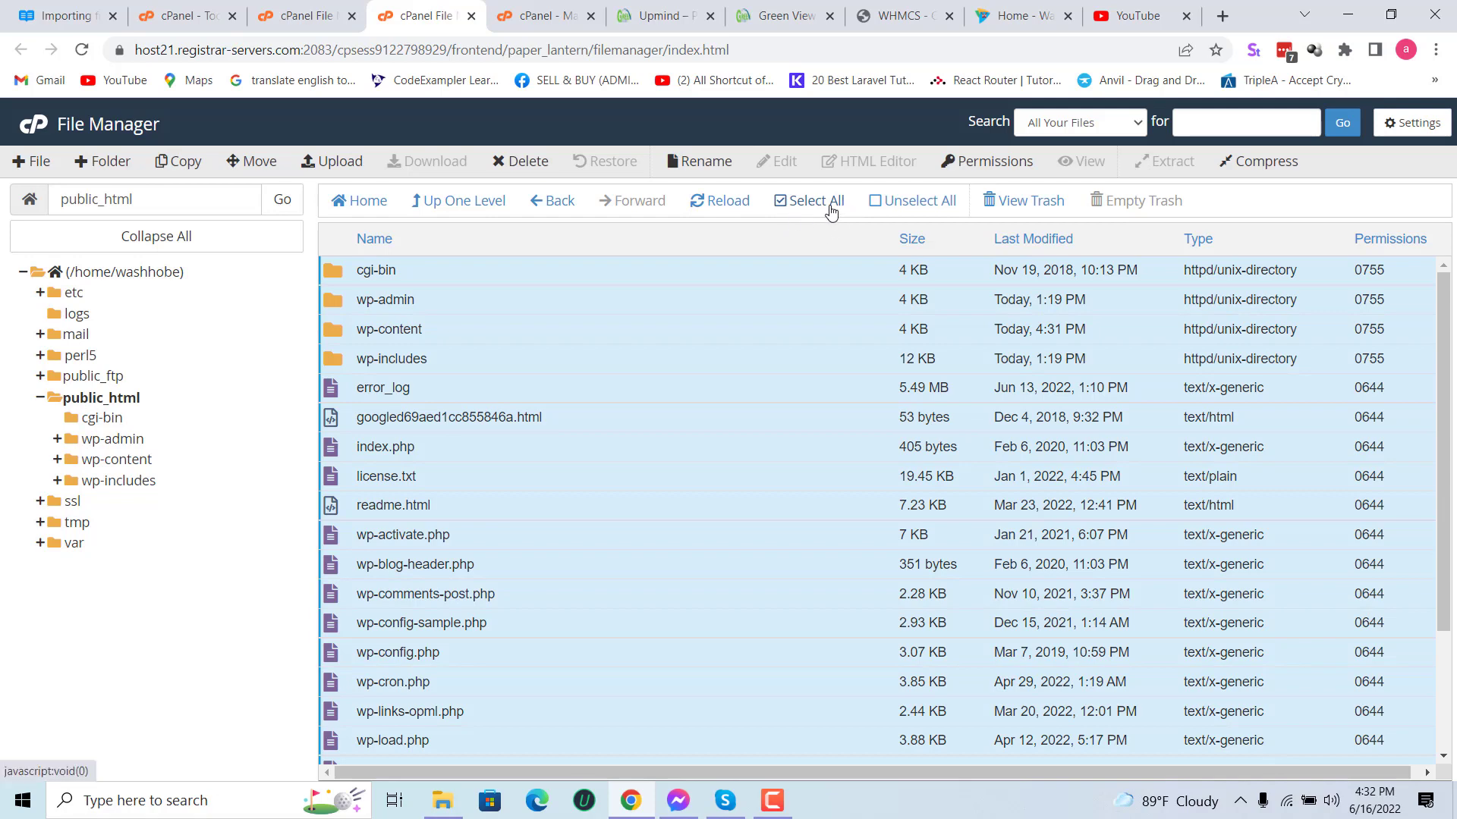
left_click(1271, 166)
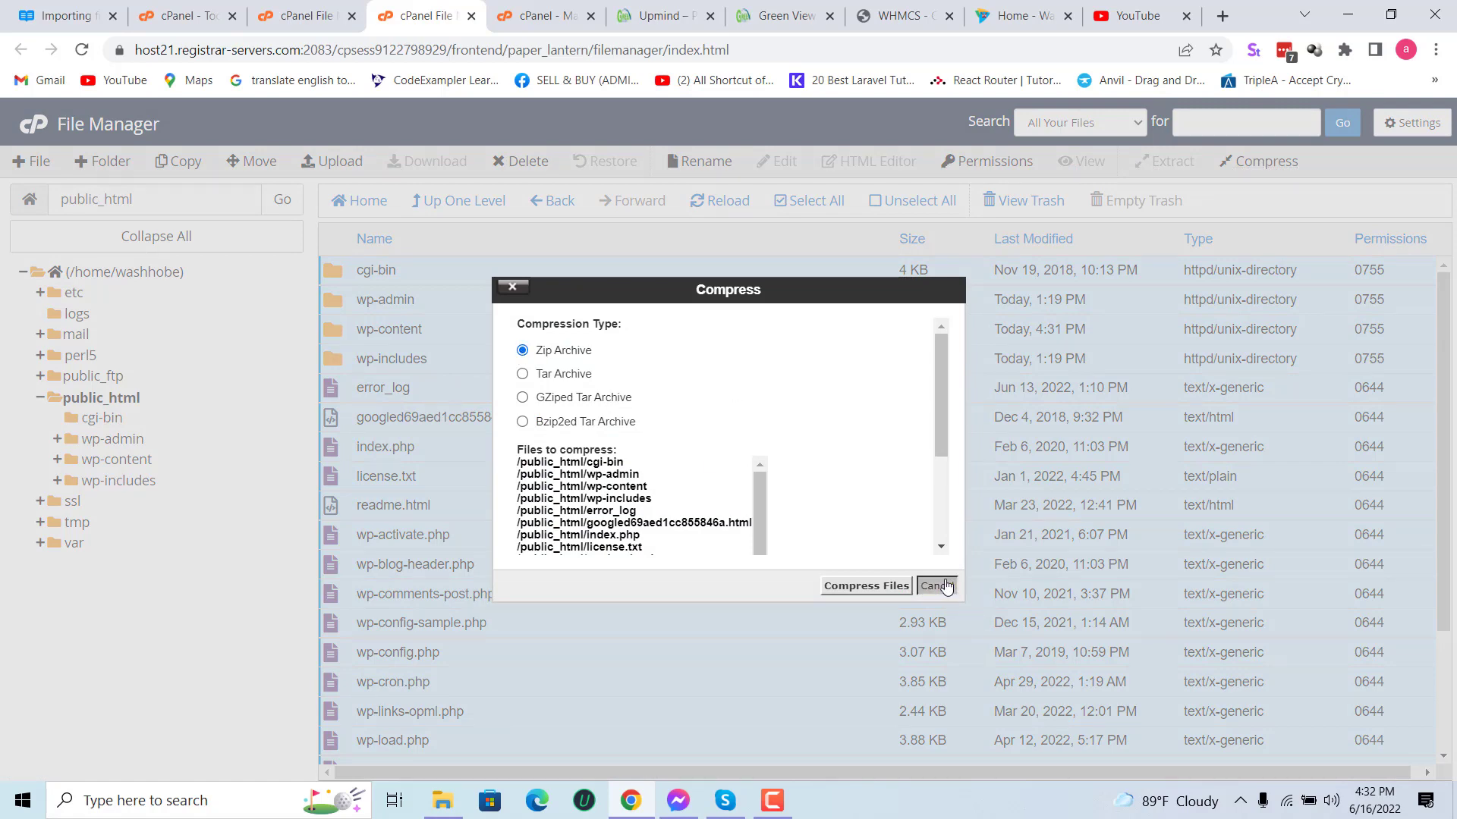
left_click(935, 587)
right_click(661, 408)
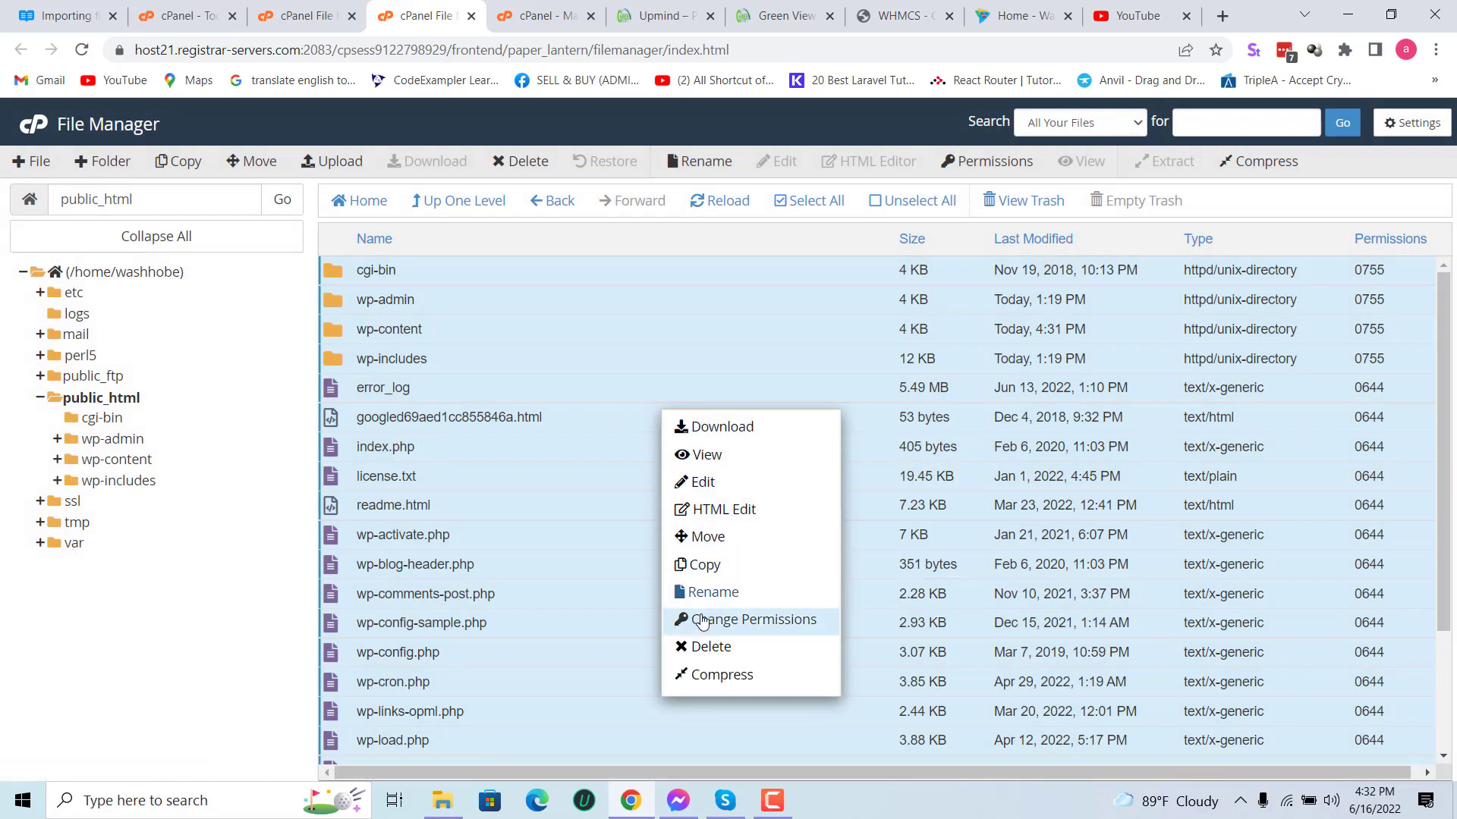
left_click(730, 675)
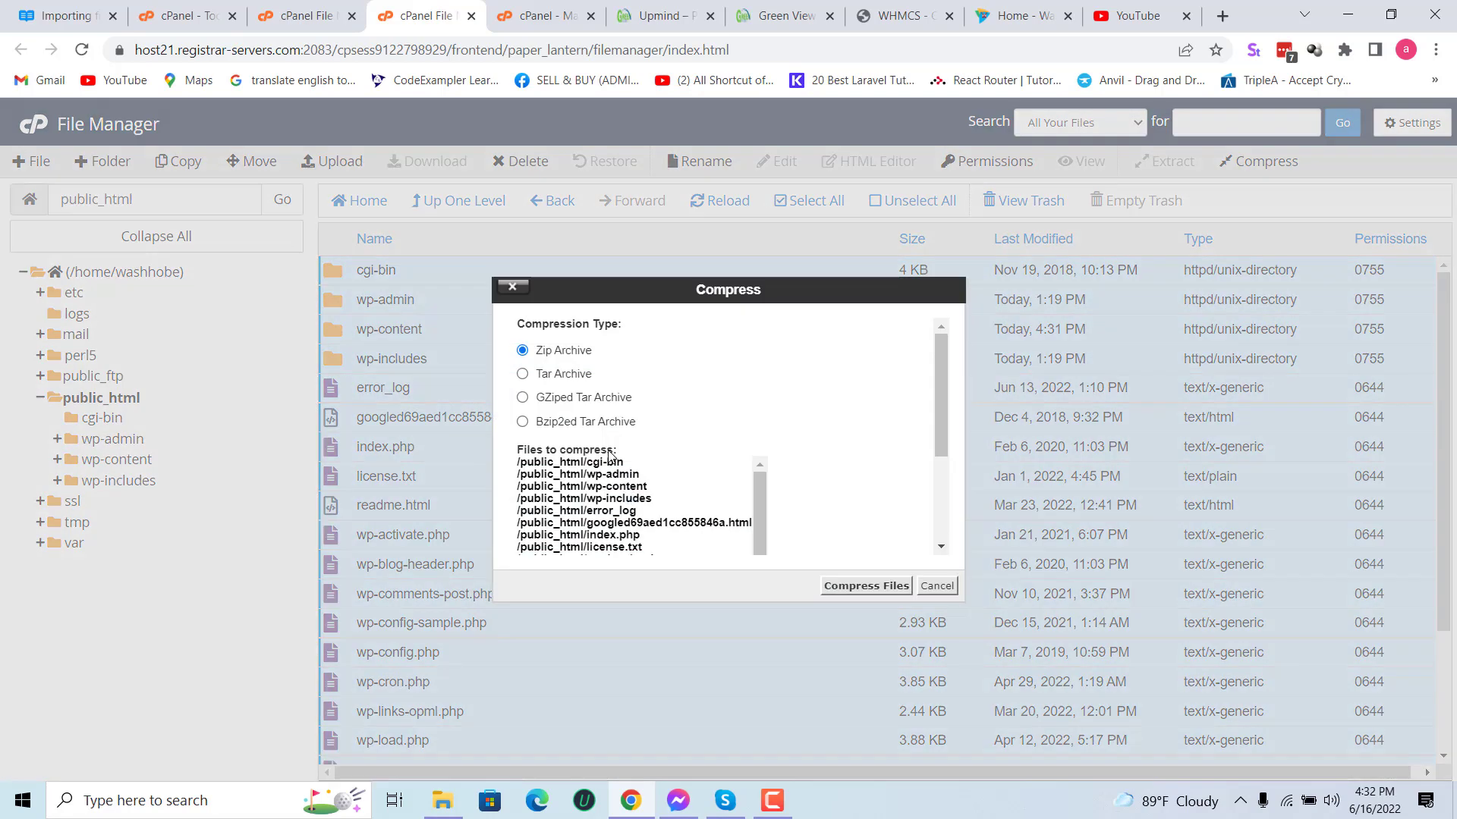
left_click(853, 589)
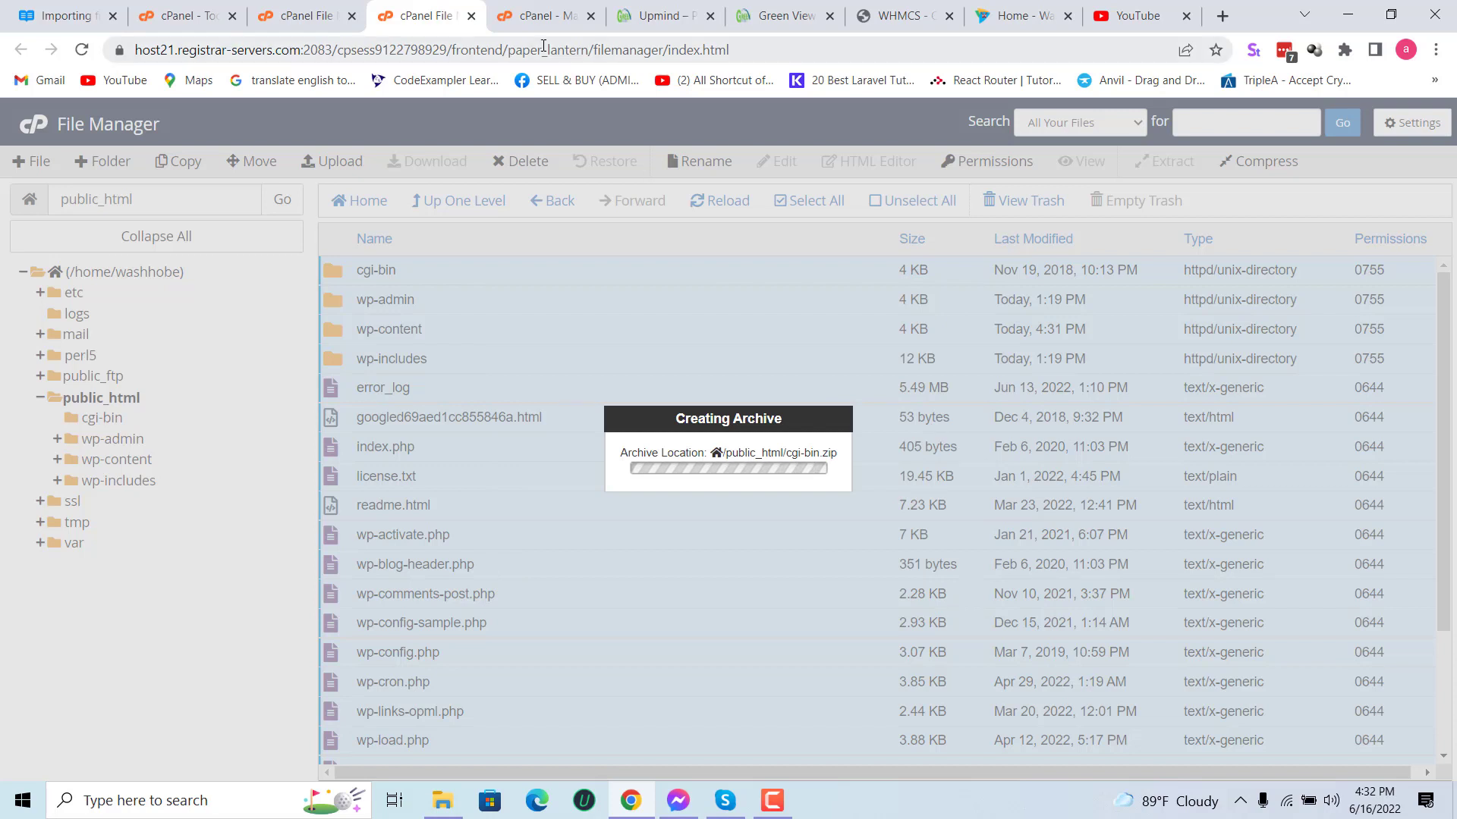
left_click(545, 15)
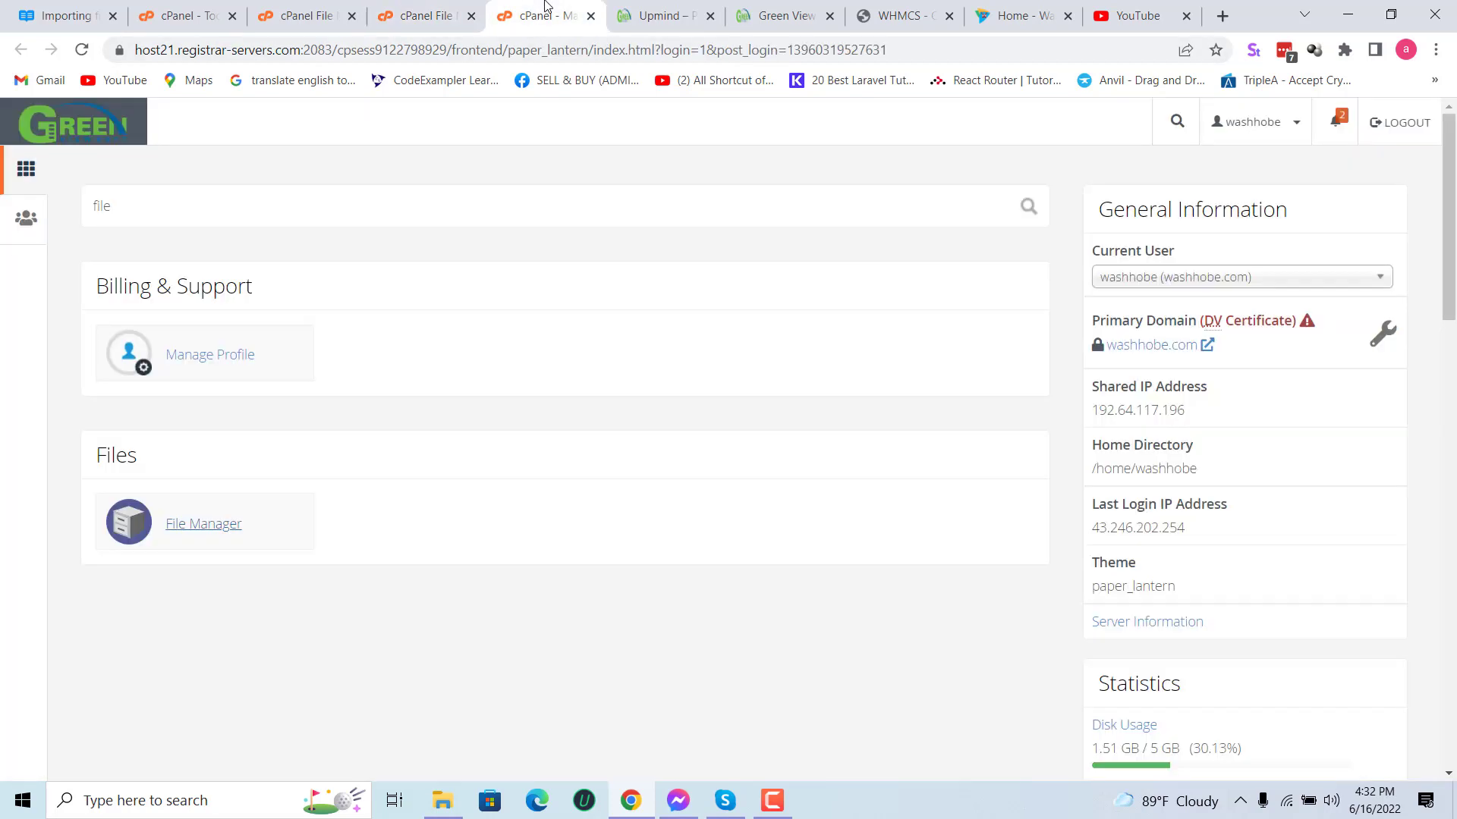
Step: Search 'back' to reach Backup and download the washhobe_wp369 database as washhobe_wp369.sql.gz
left_click_drag(166, 210, 2, 215)
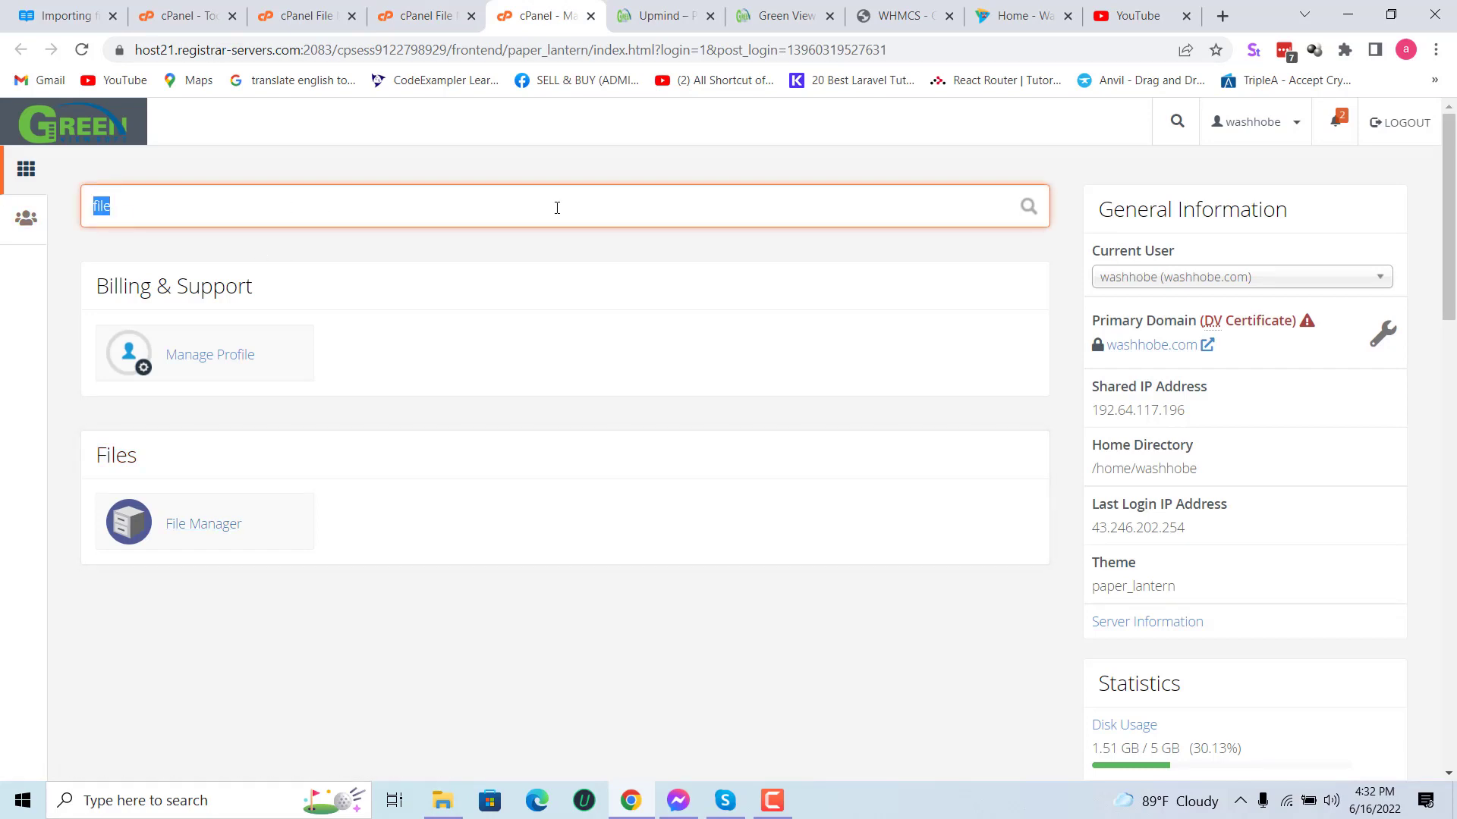
type("back")
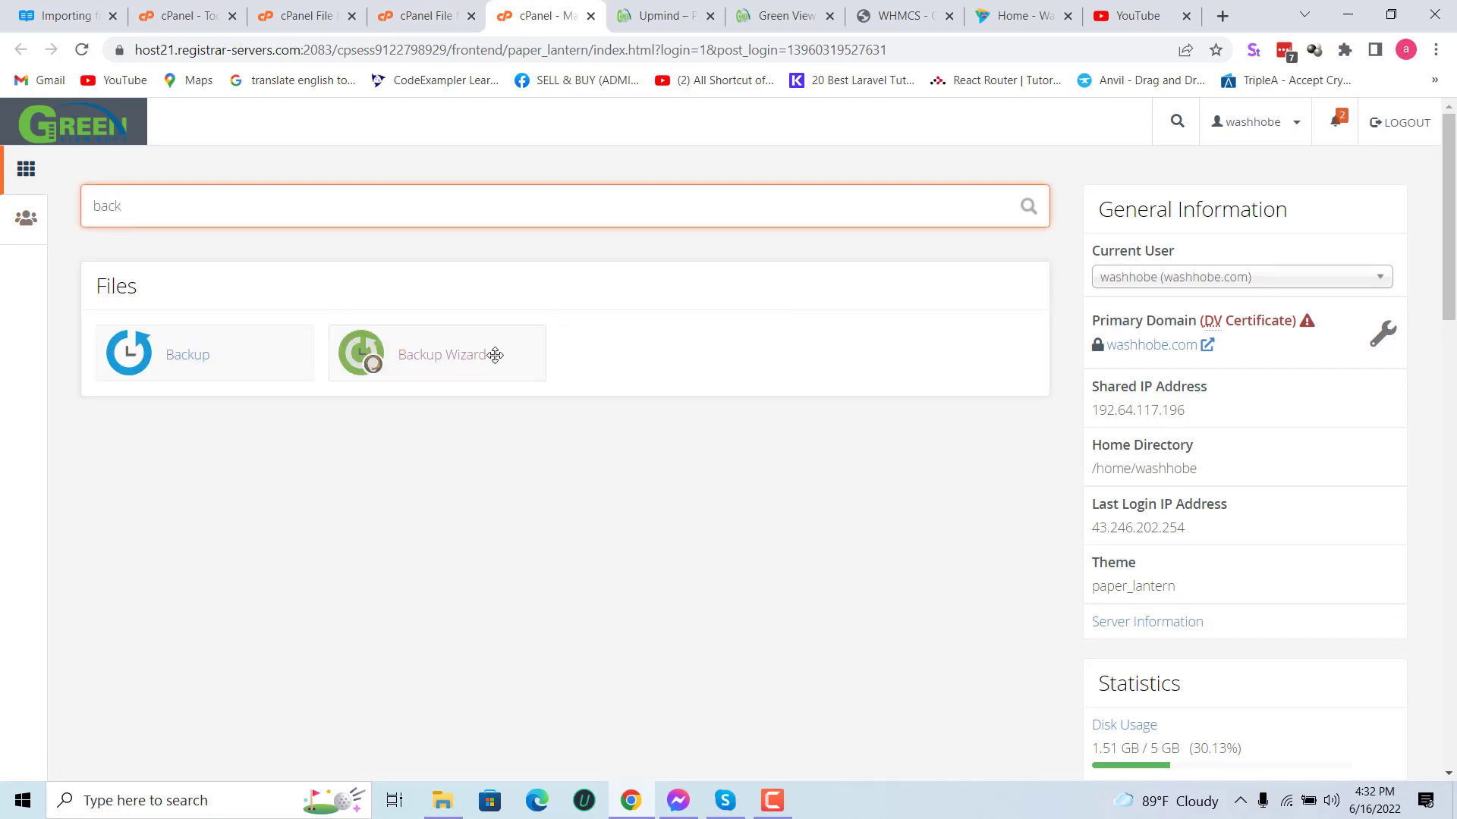
left_click(194, 367)
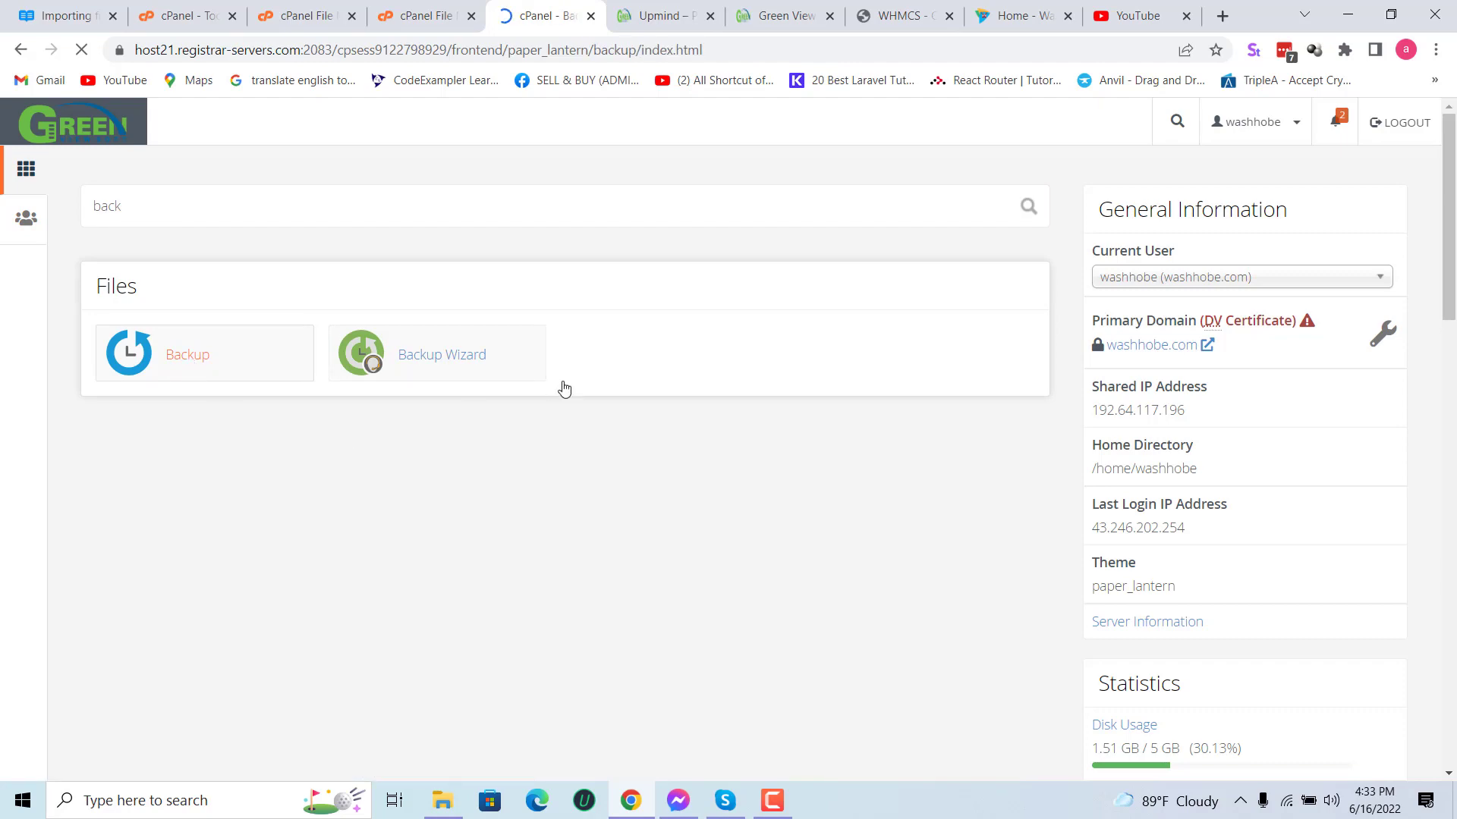
scroll(564, 389, "down", 7)
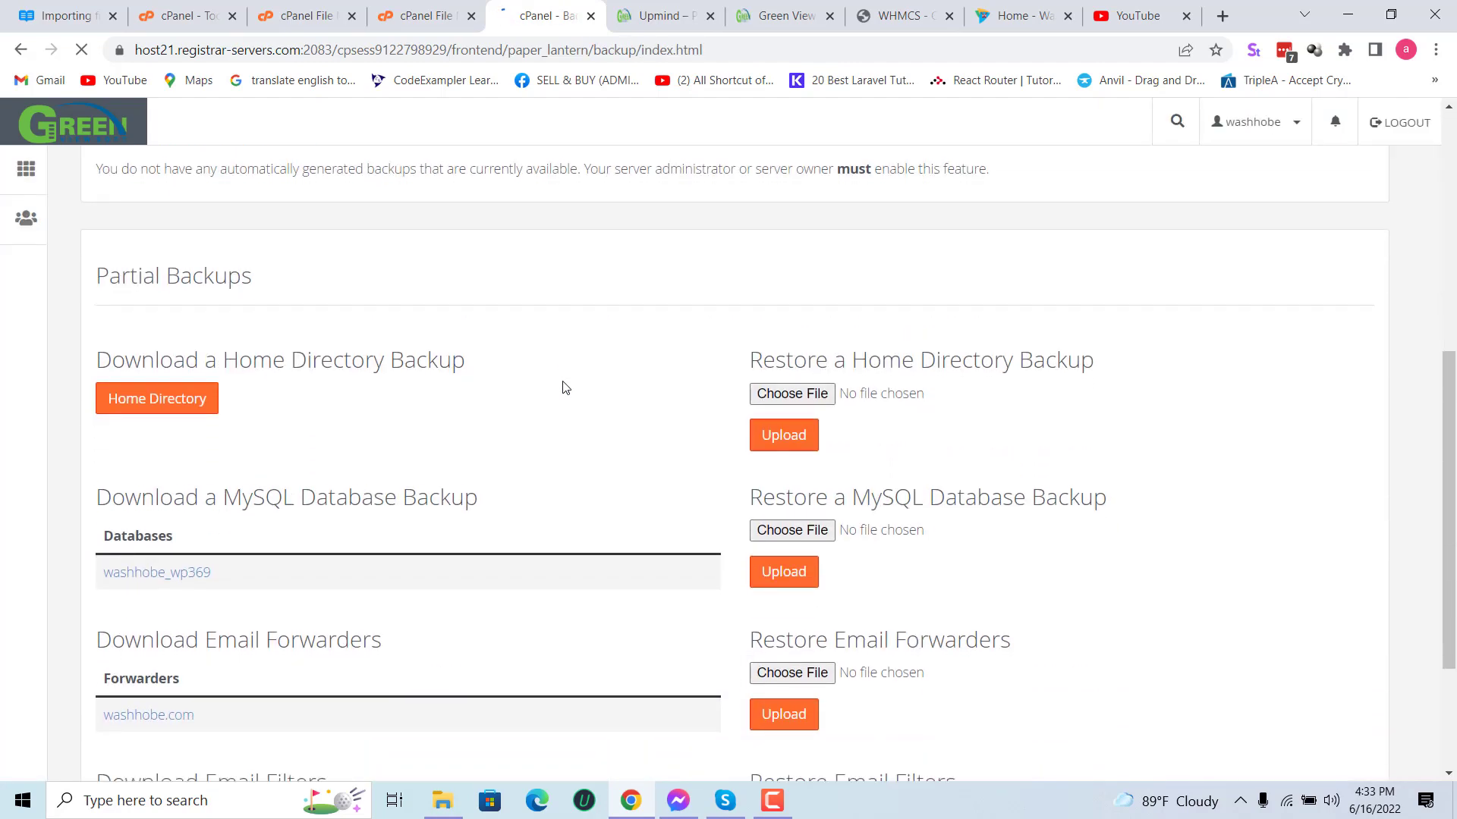
scroll(564, 388, "up", 5)
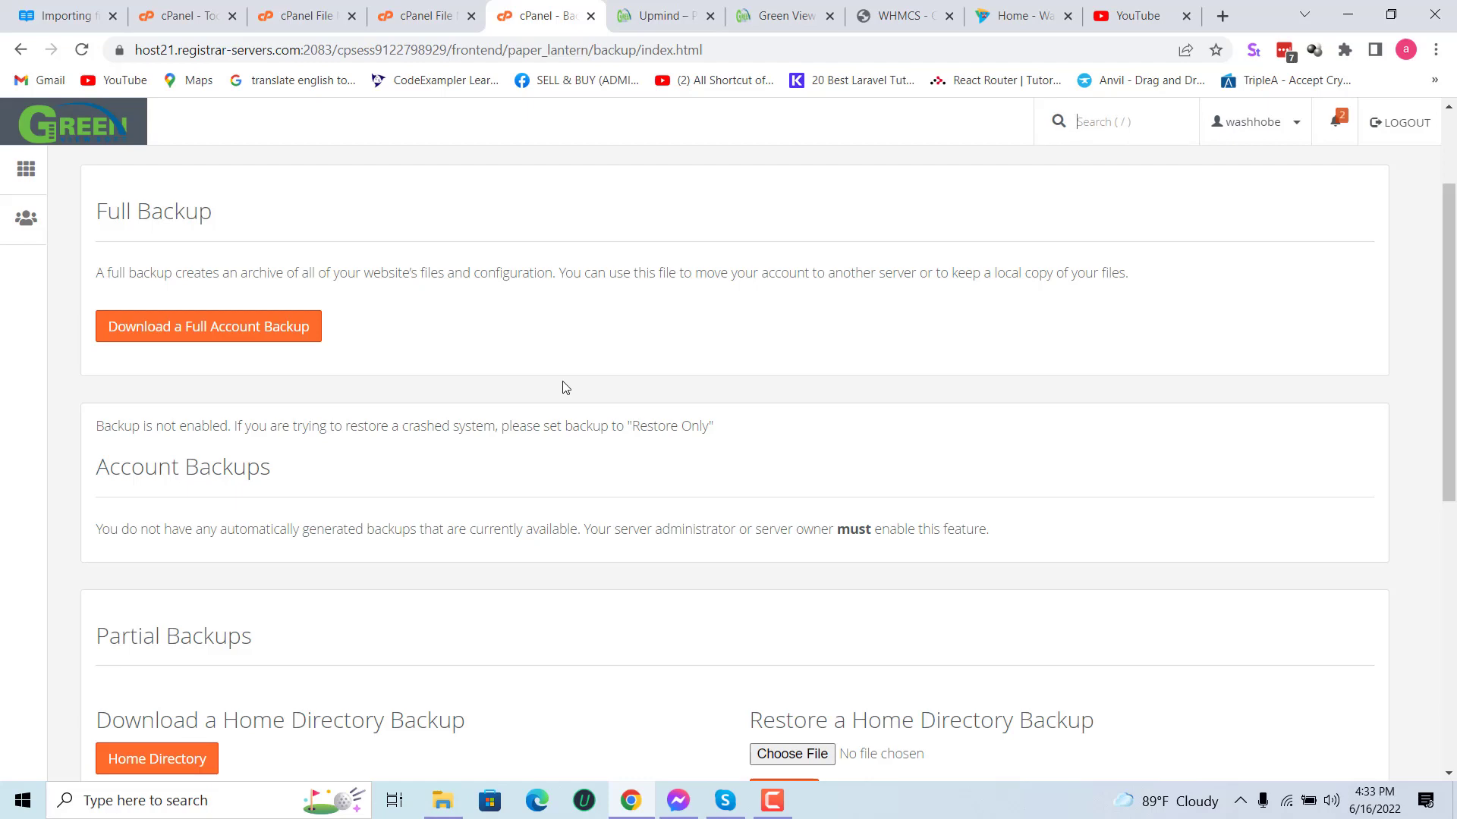
scroll(565, 388, "down", 8)
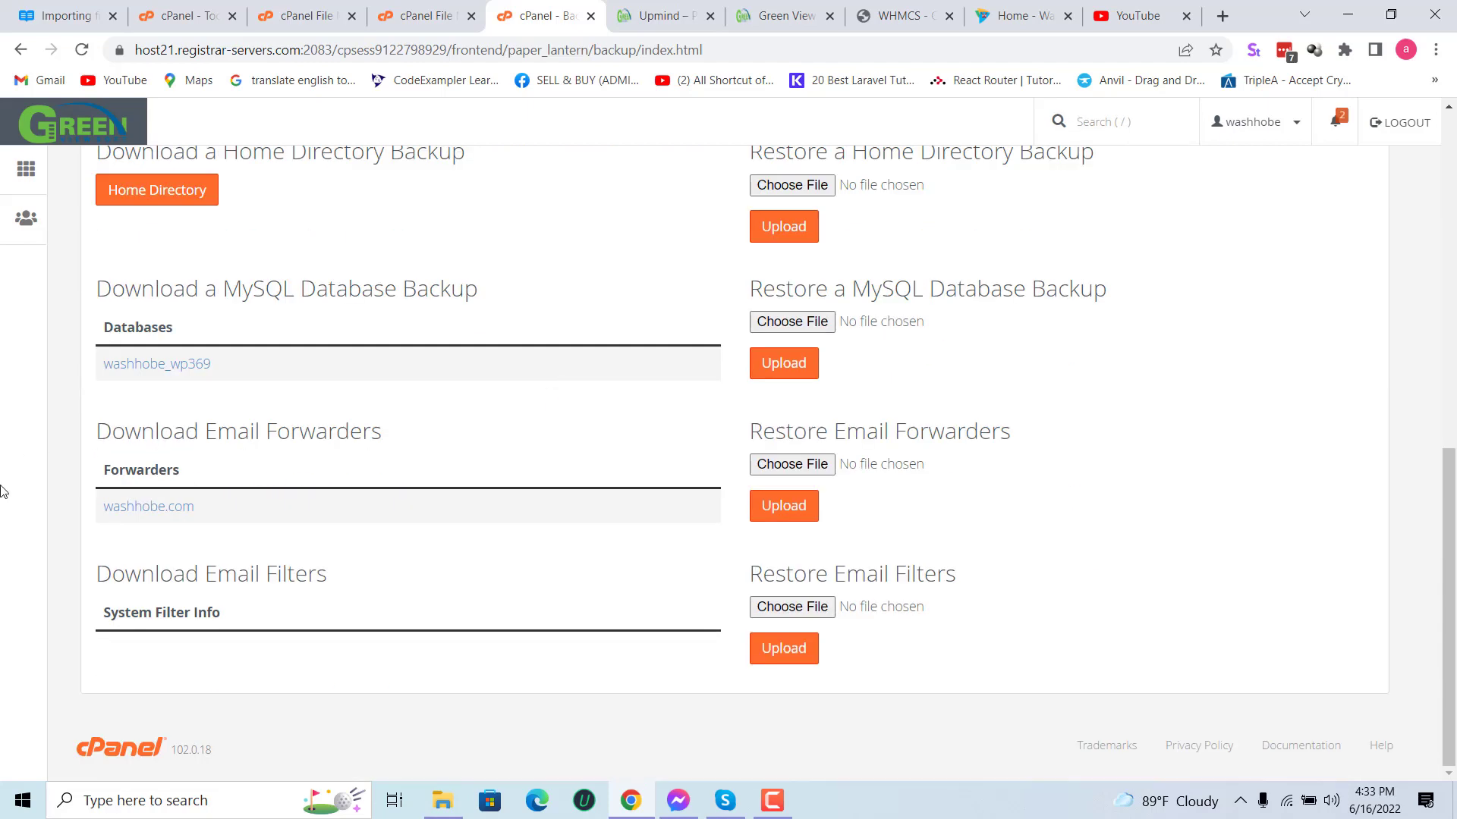
left_click(198, 373)
scroll(309, 423, "up", 2)
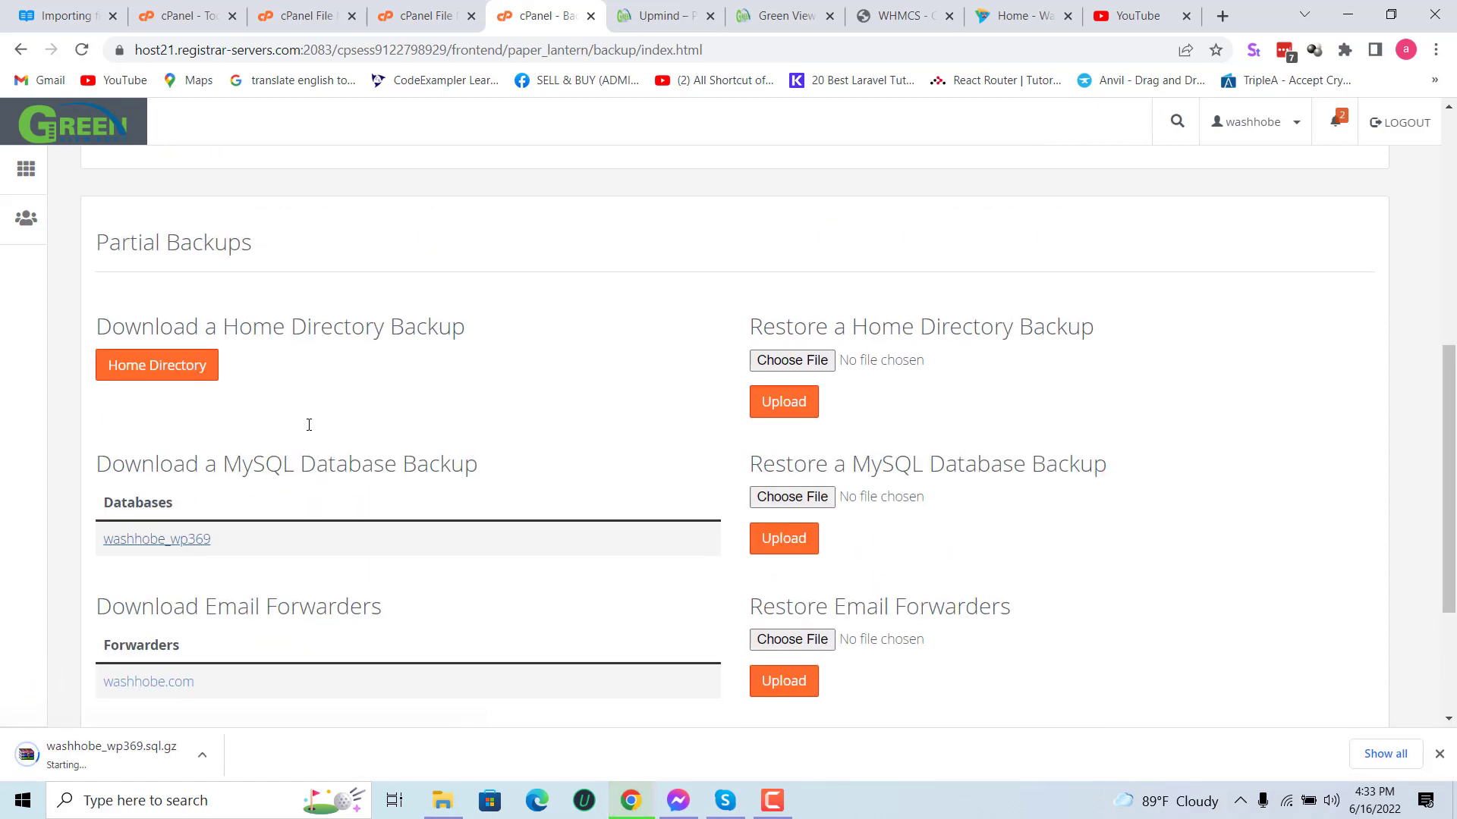
scroll(309, 425, "down", 3)
scroll(309, 424, "up", 10)
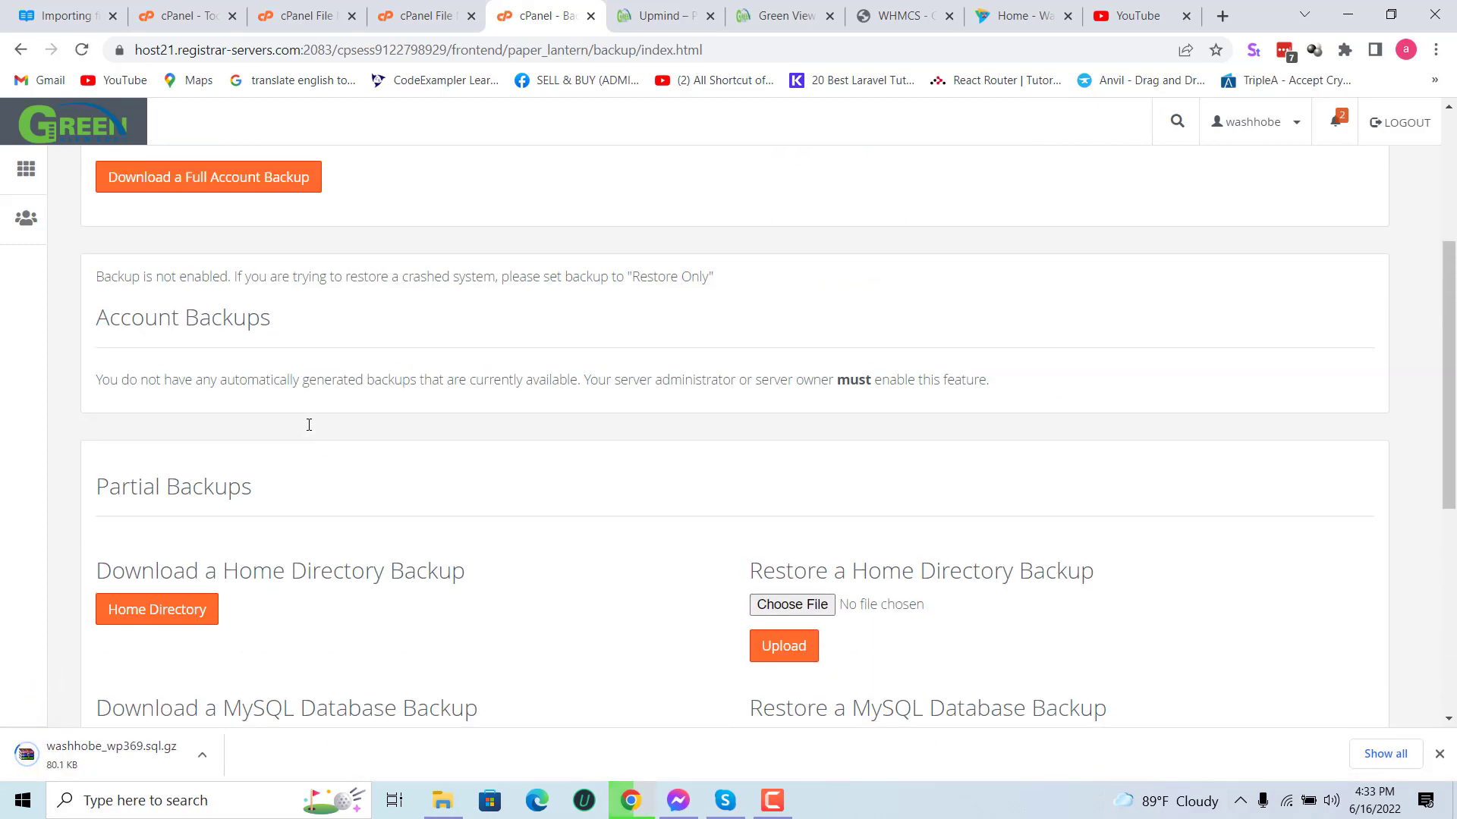
left_click(110, 150)
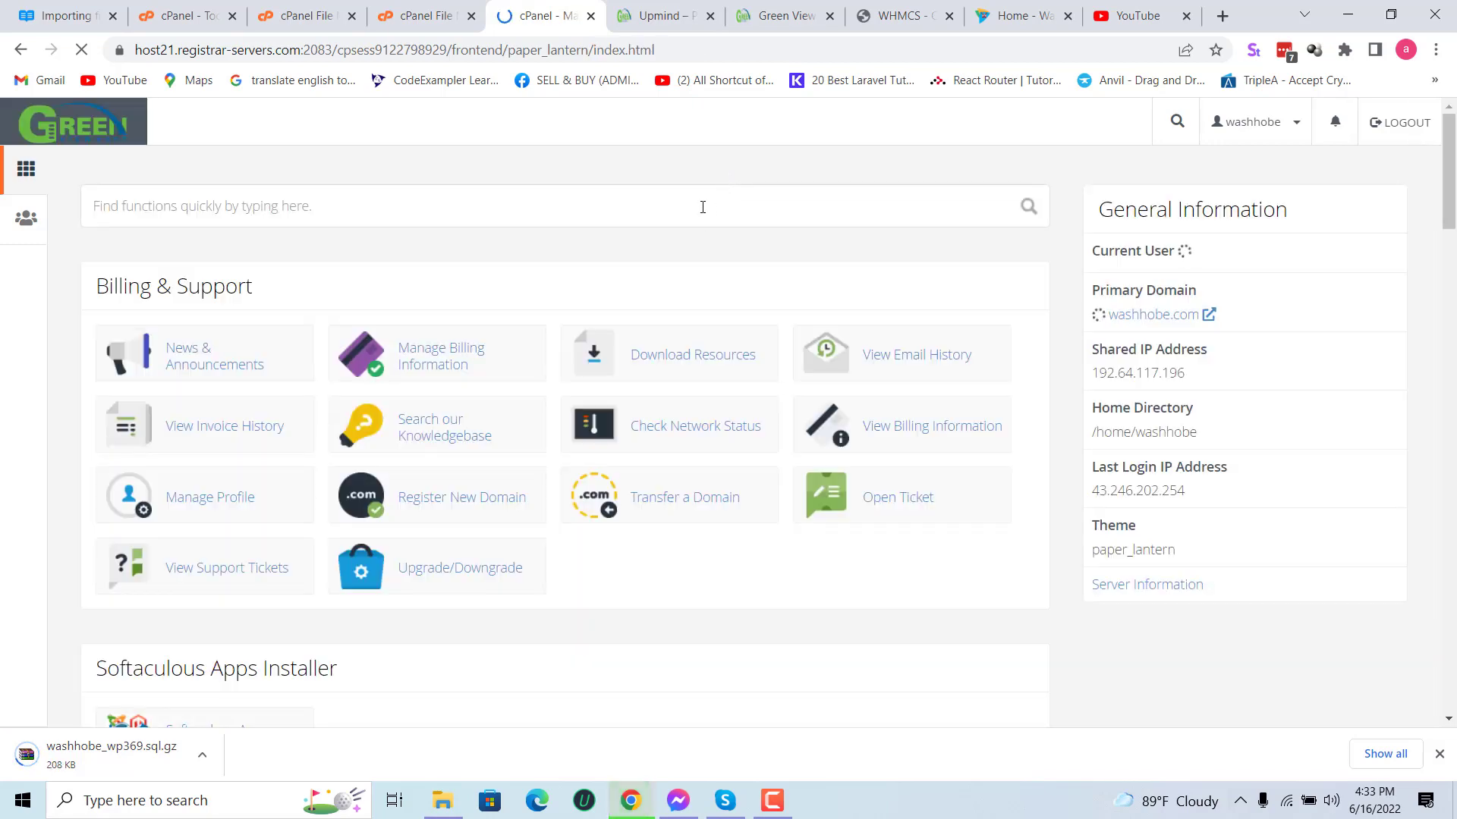
Step: Search 'dat' to open MySQL Databases and sort Current Databases by name to check washhobe_wp369
left_click(703, 206)
type("dat")
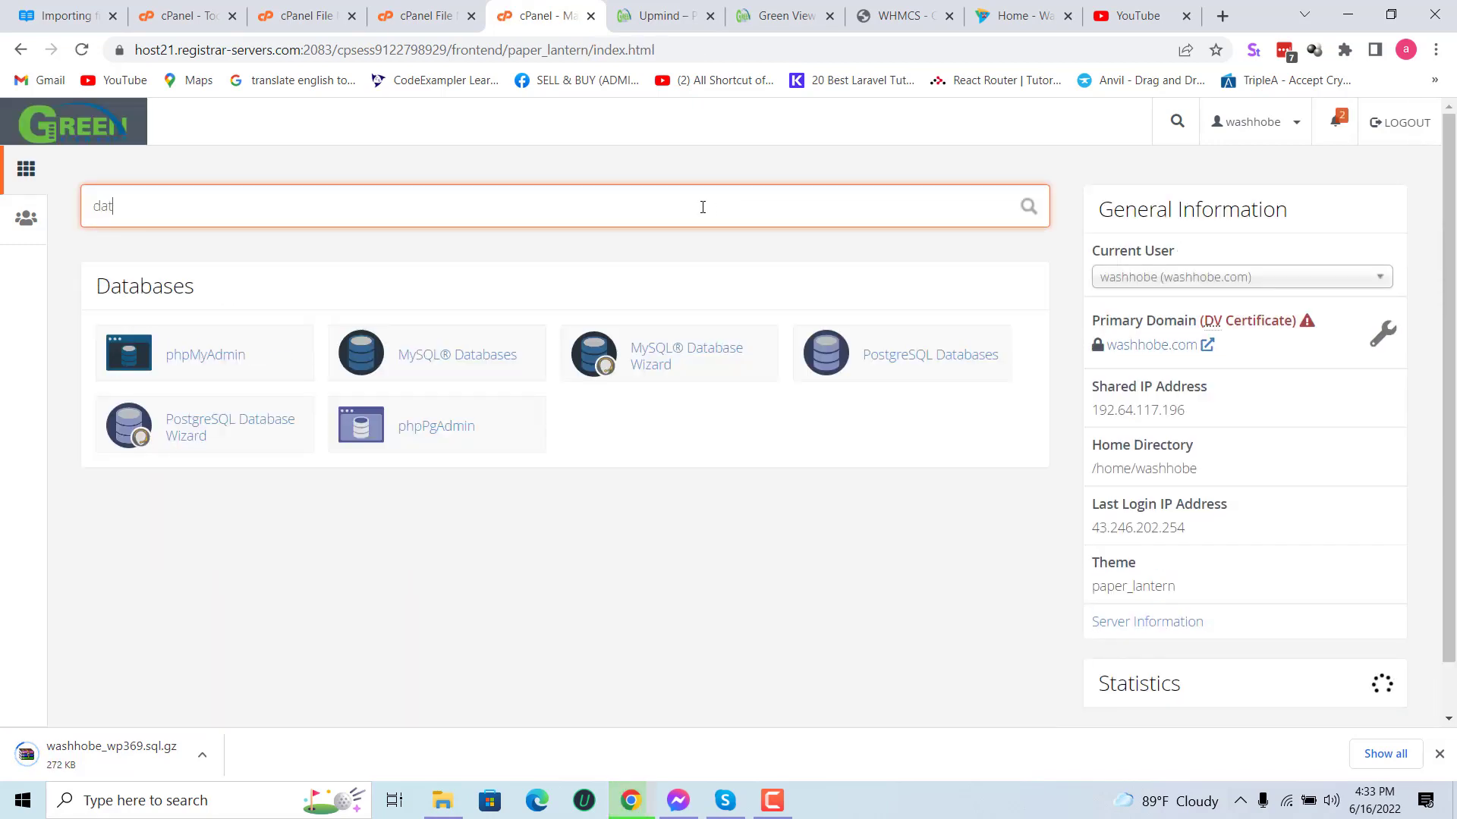
left_click(466, 364)
scroll(470, 466, "down", 3)
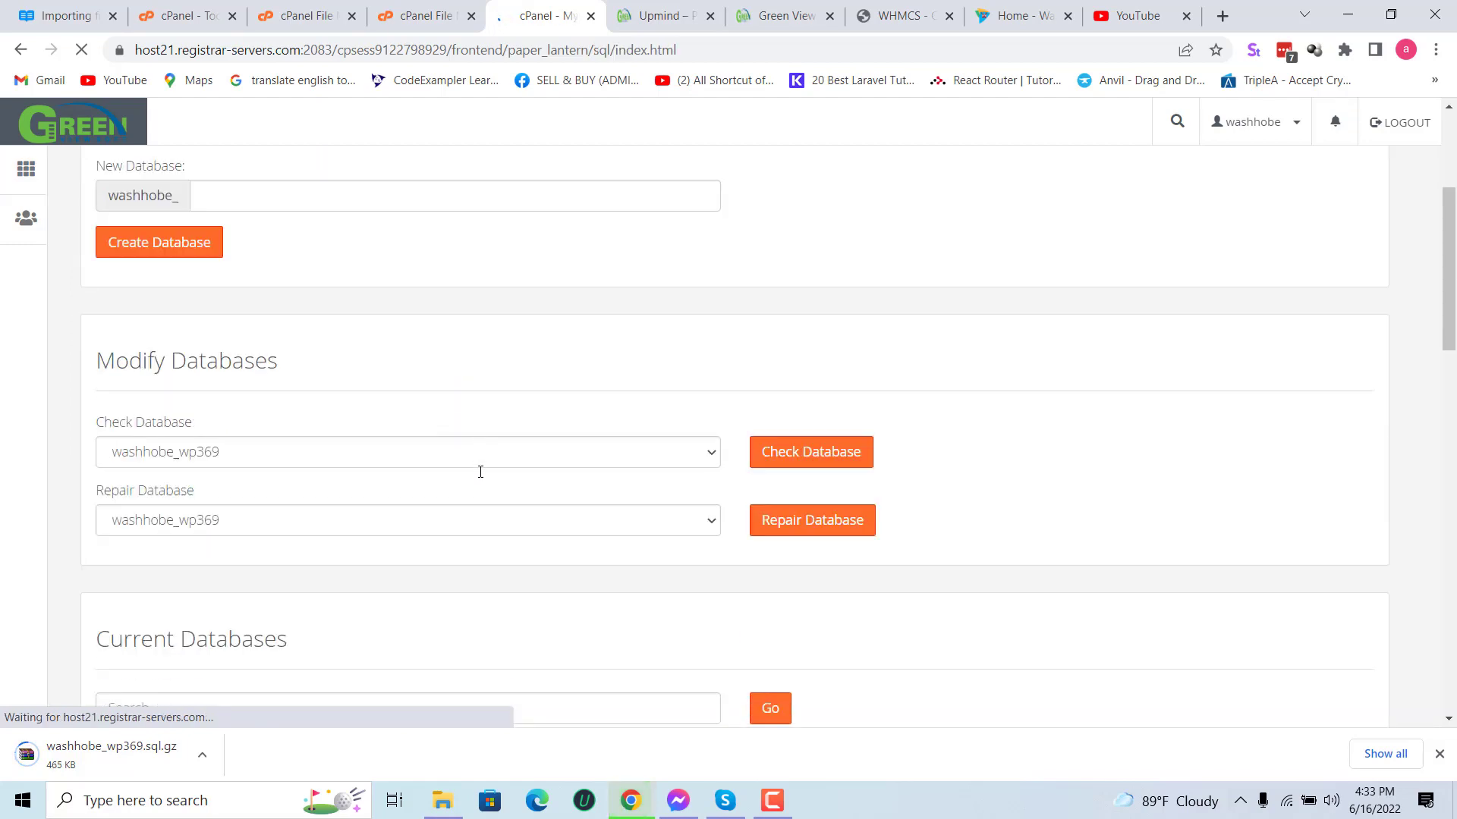
scroll(480, 472, "down", 15)
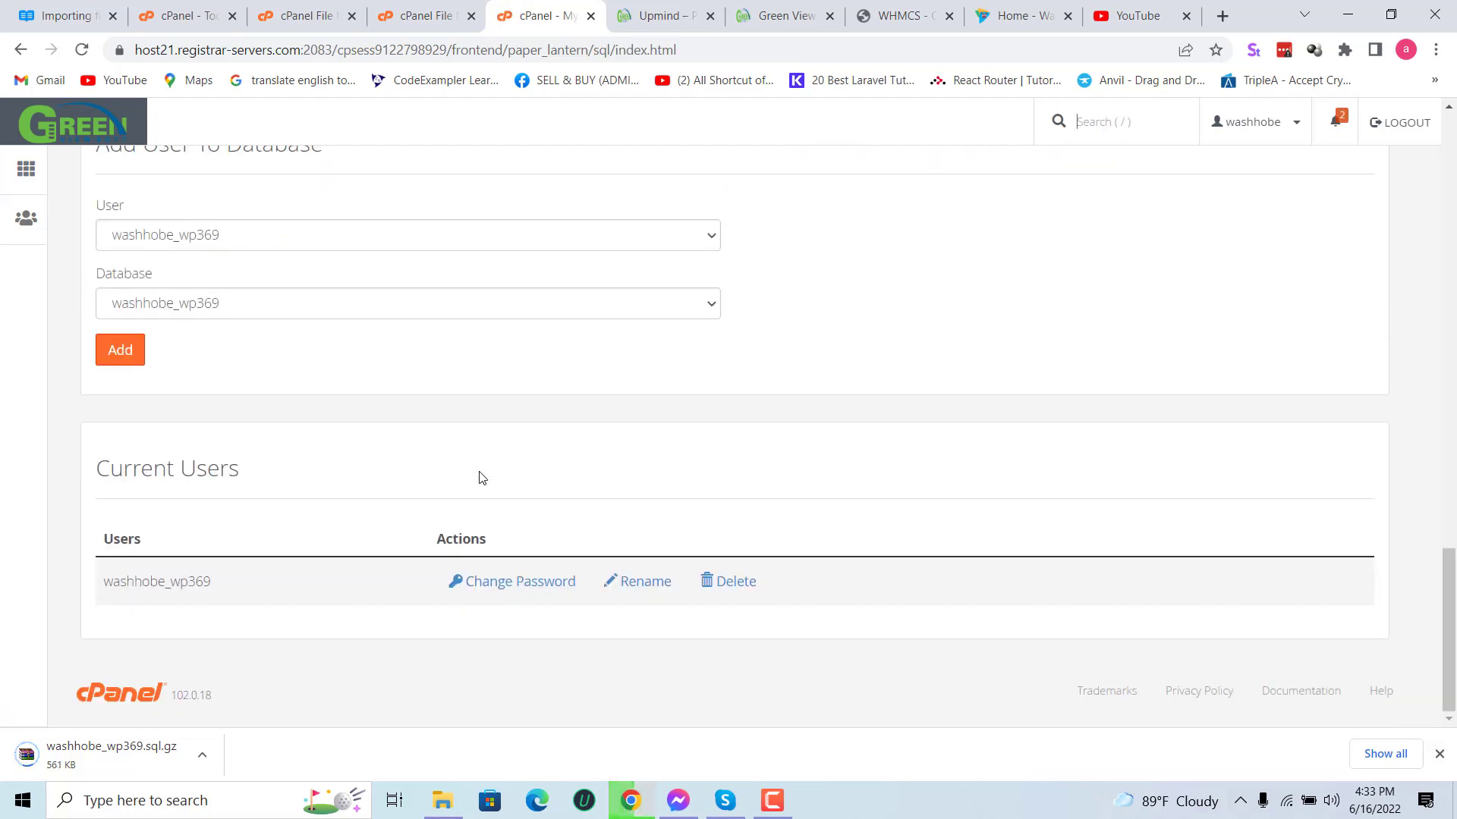
scroll(304, 493, "up", 15)
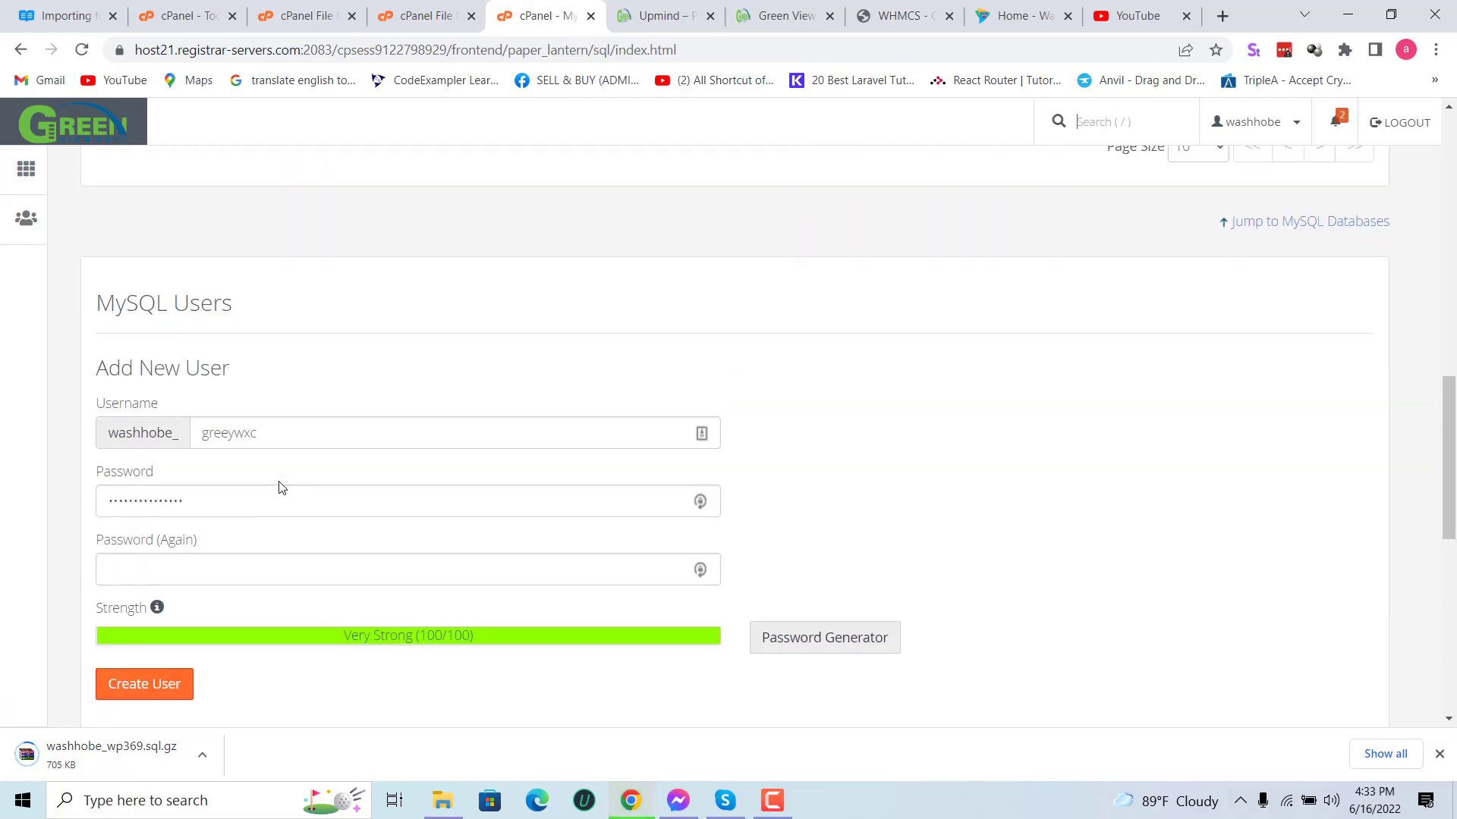
double_click(110, 424)
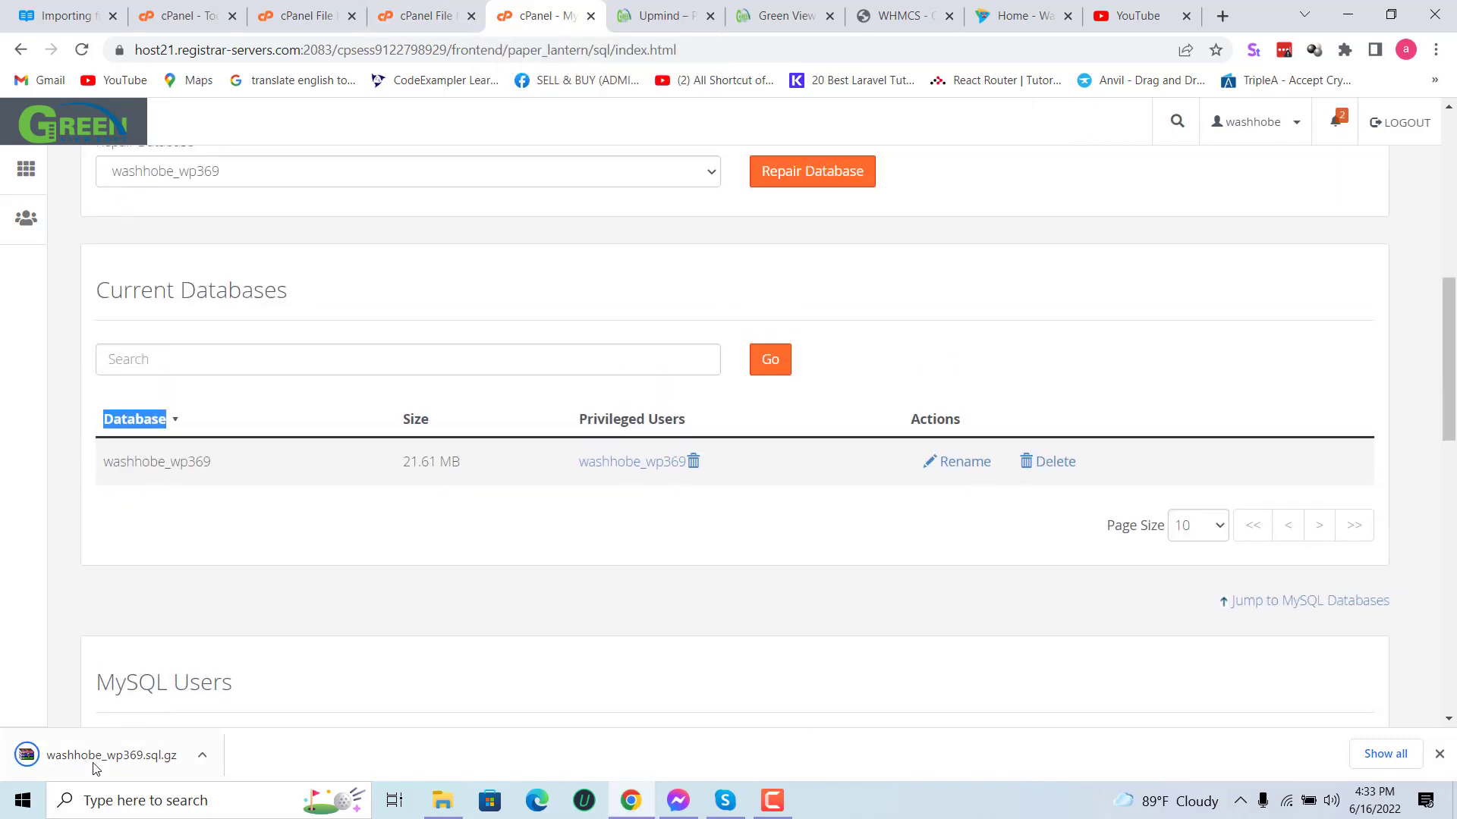
Step: Close the cPanel MySQL, Upmind, Green View and WHMCS tabs
left_click(591, 15)
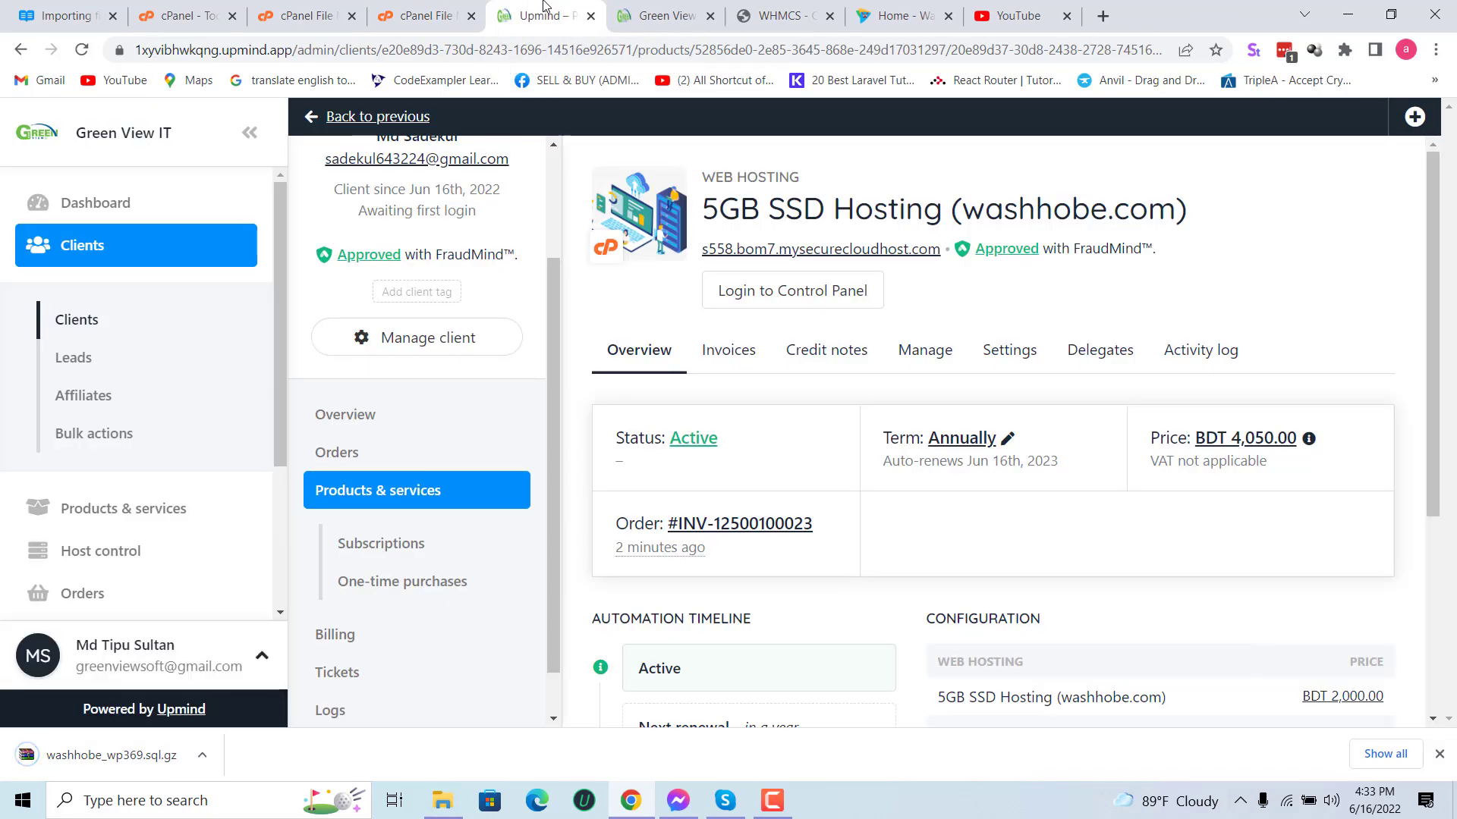
left_click(688, 9)
left_click(562, 8)
left_click(591, 16)
left_click(591, 16)
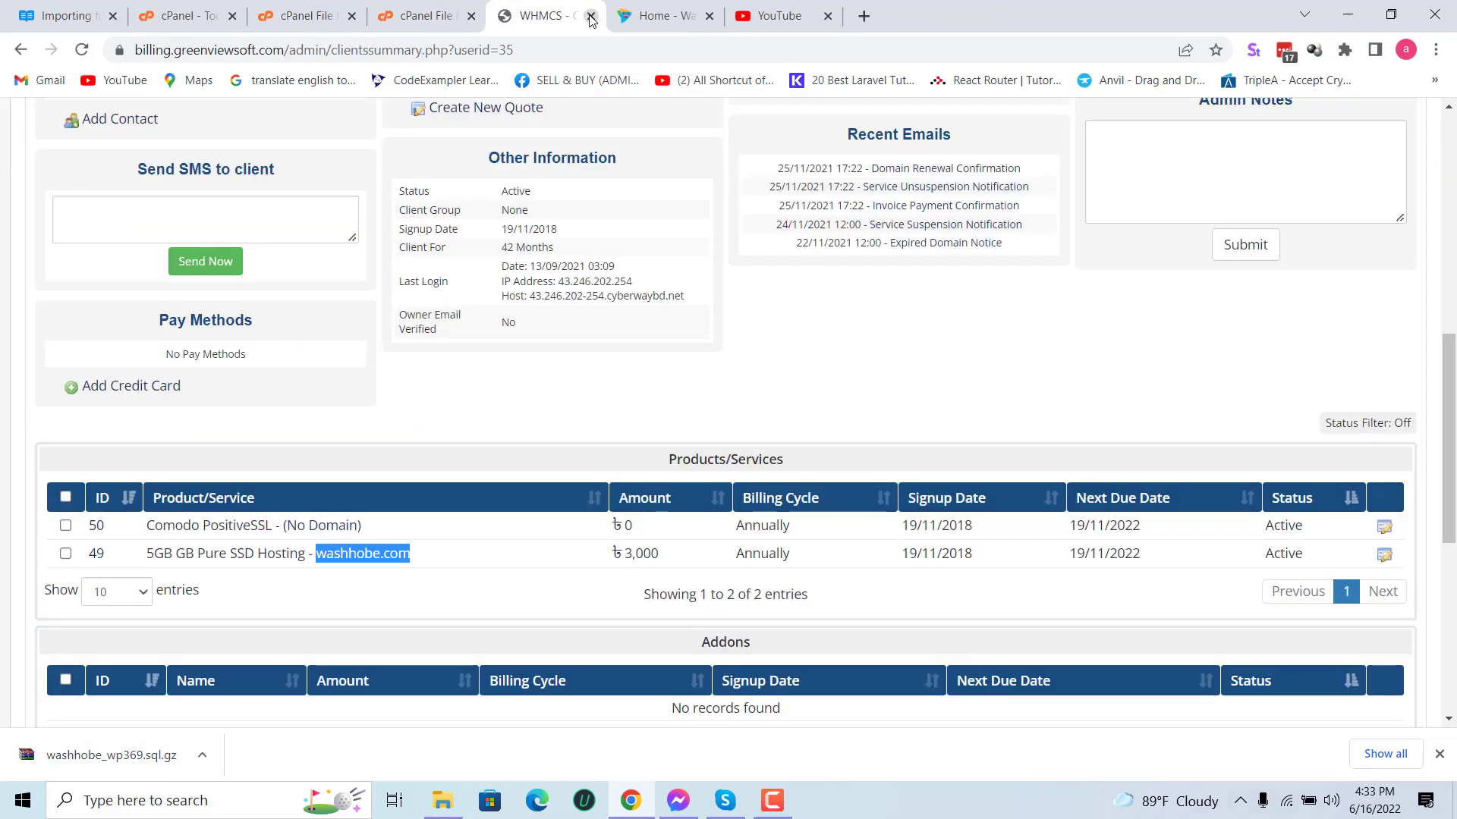
left_click(591, 16)
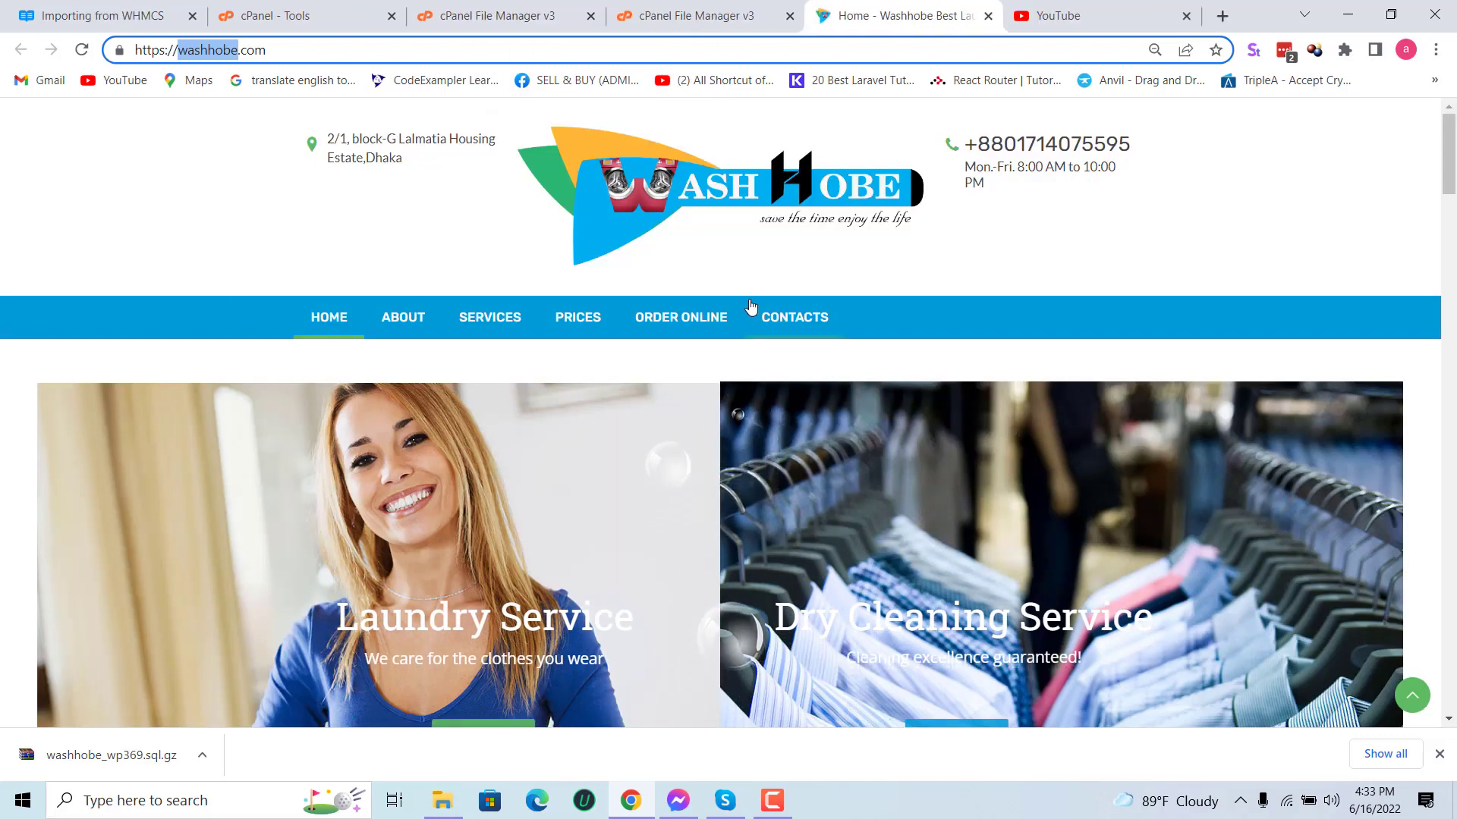
Step: Close the YouTube tab and start a blank new tab
mouse_move(1449, 133)
left_mouse_down()
mouse_move(1452, 286)
mouse_move(1452, 122)
mouse_move(1452, 657)
mouse_move(1448, 125)
left_mouse_up()
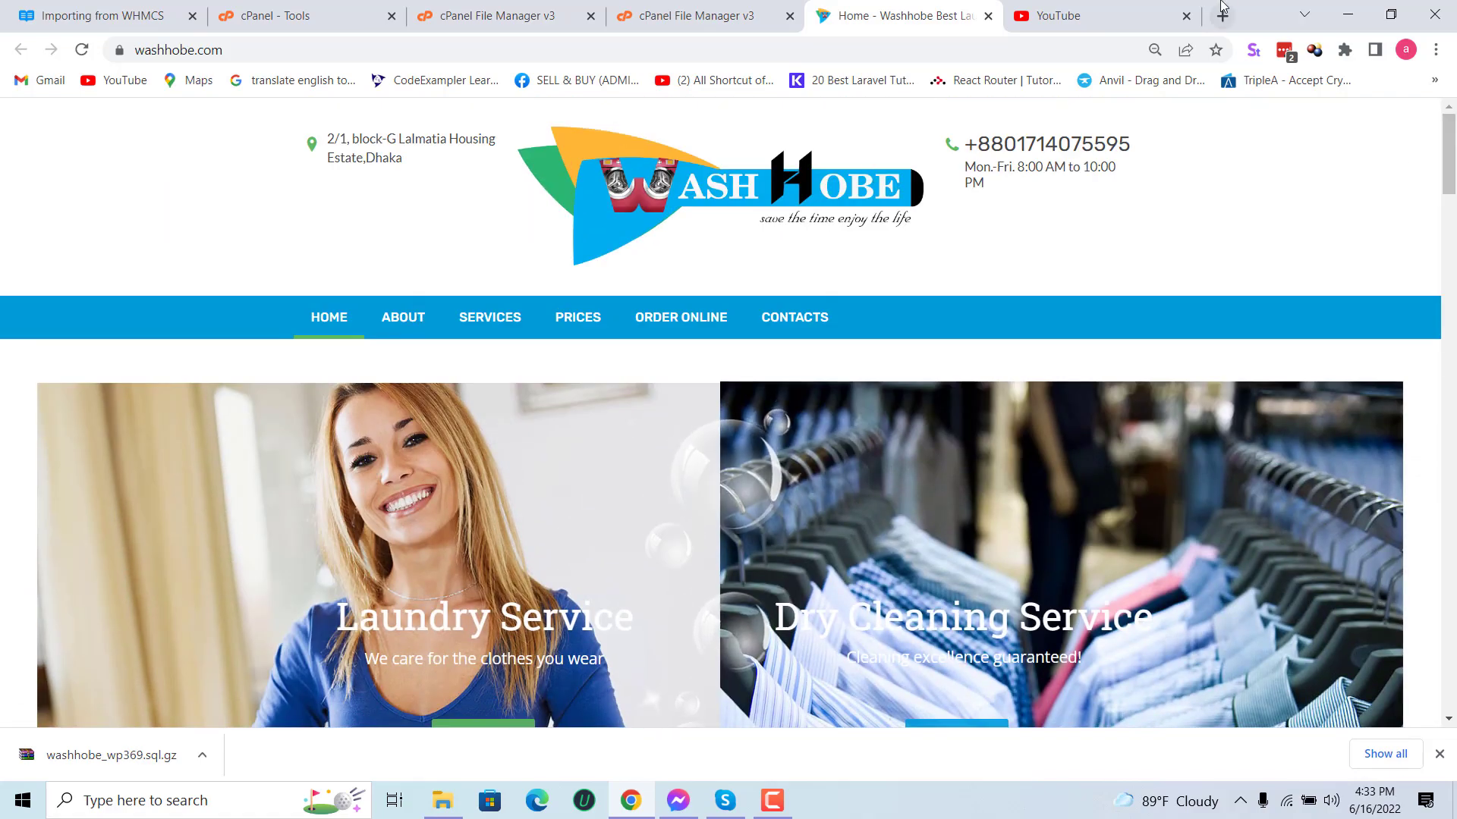
left_click(1185, 15)
left_click(1160, 17)
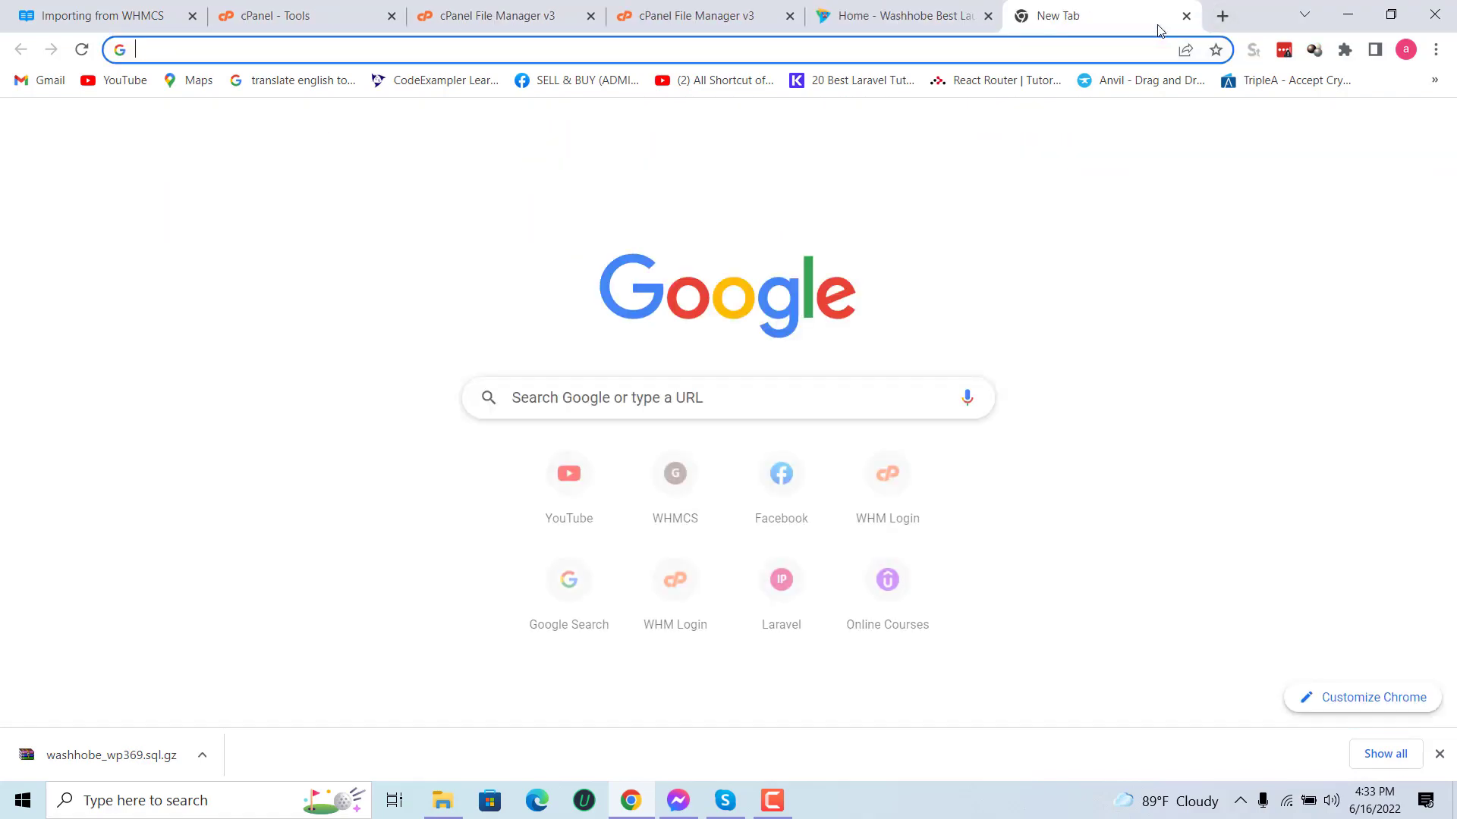
Step: Search Google for 'dnsintro' and open the intoDNS site
type("dnsintro")
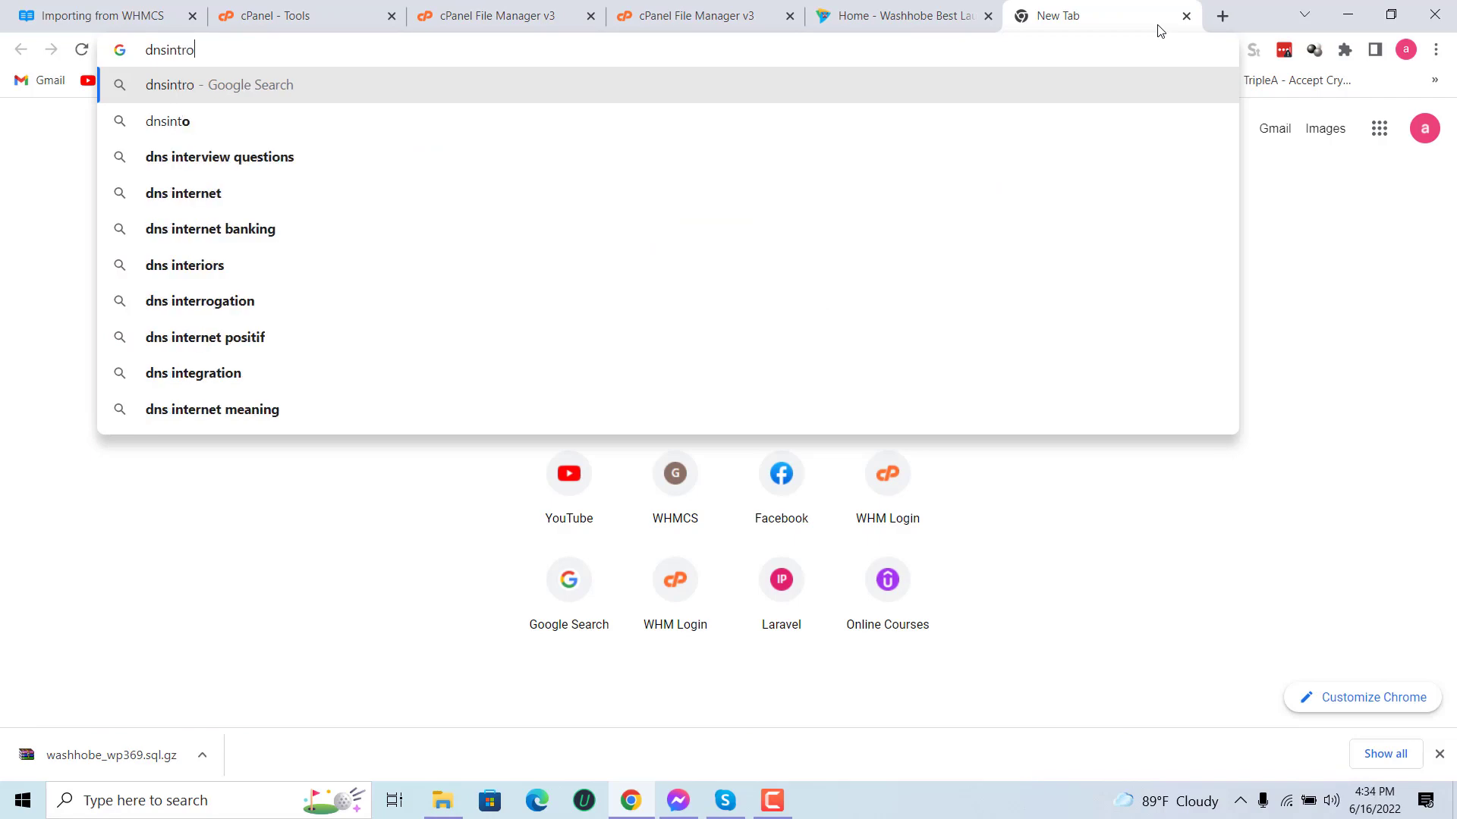
key("Return")
left_click(547, 340)
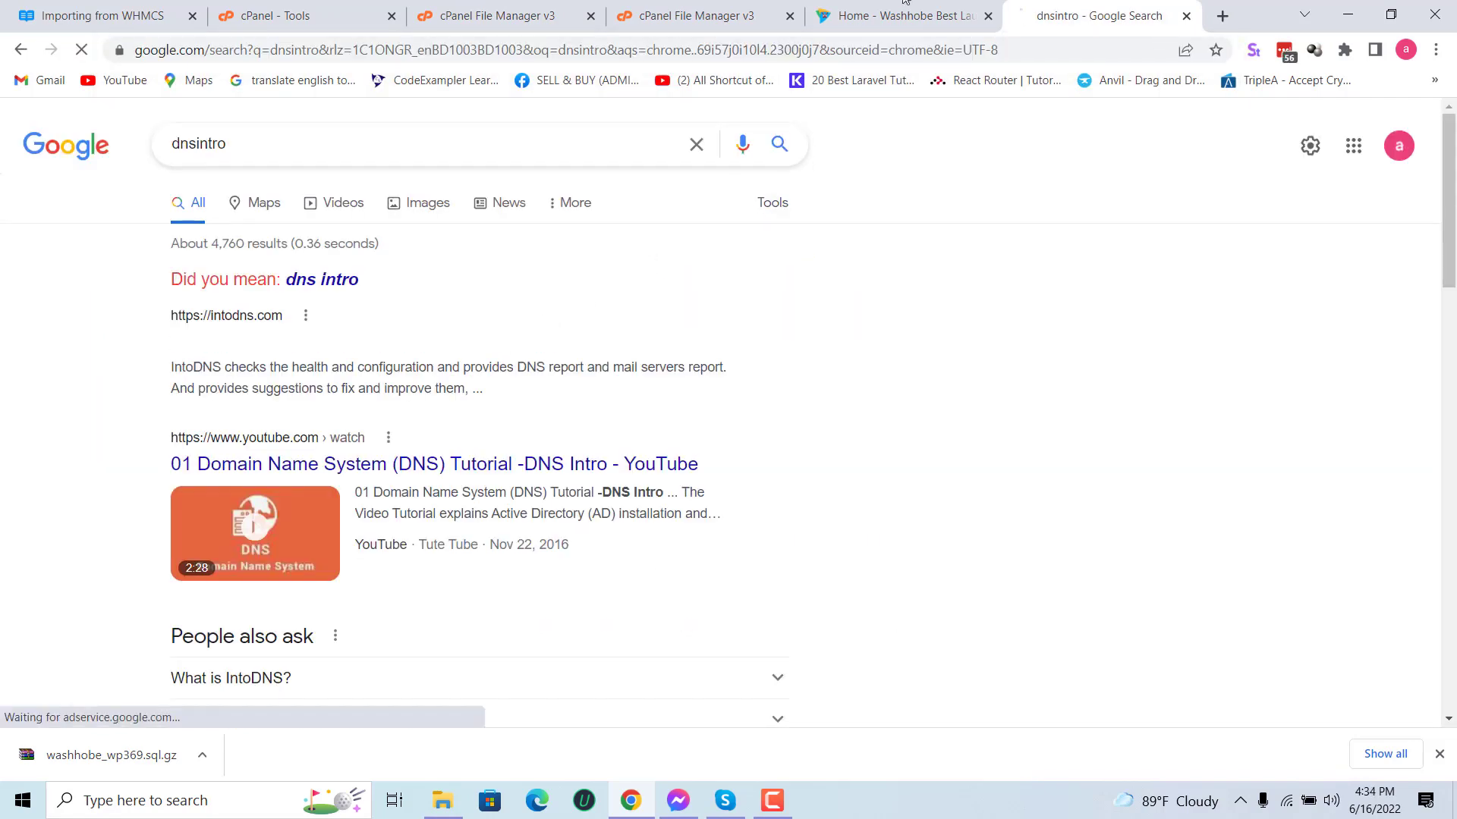
left_click(842, 18)
left_click(798, 47)
key("ctrl+c")
left_click(1033, 17)
left_click(713, 199)
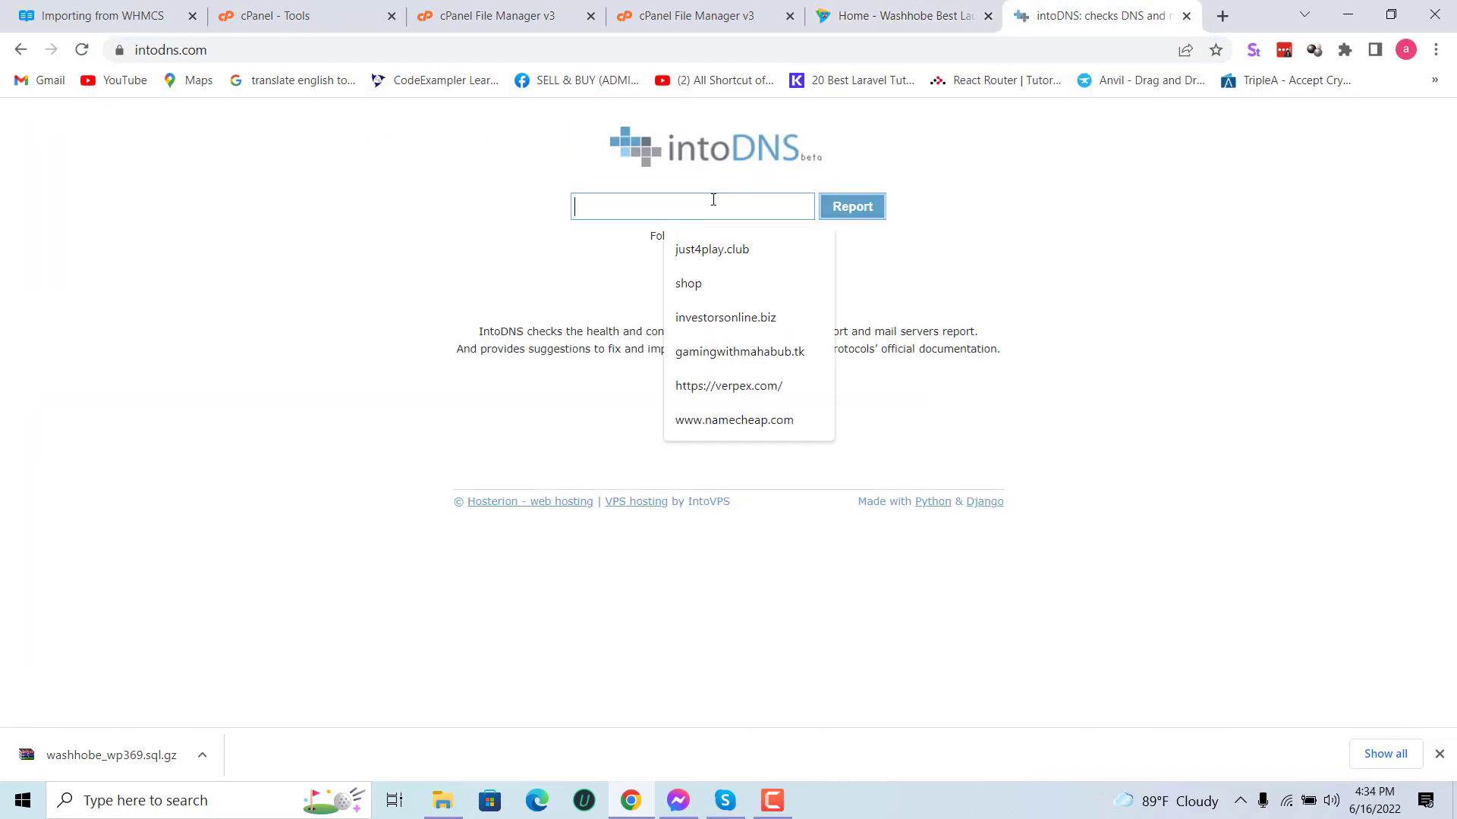
key("ctrl+v")
left_click_drag(629, 210, 527, 215)
key("BackSpace")
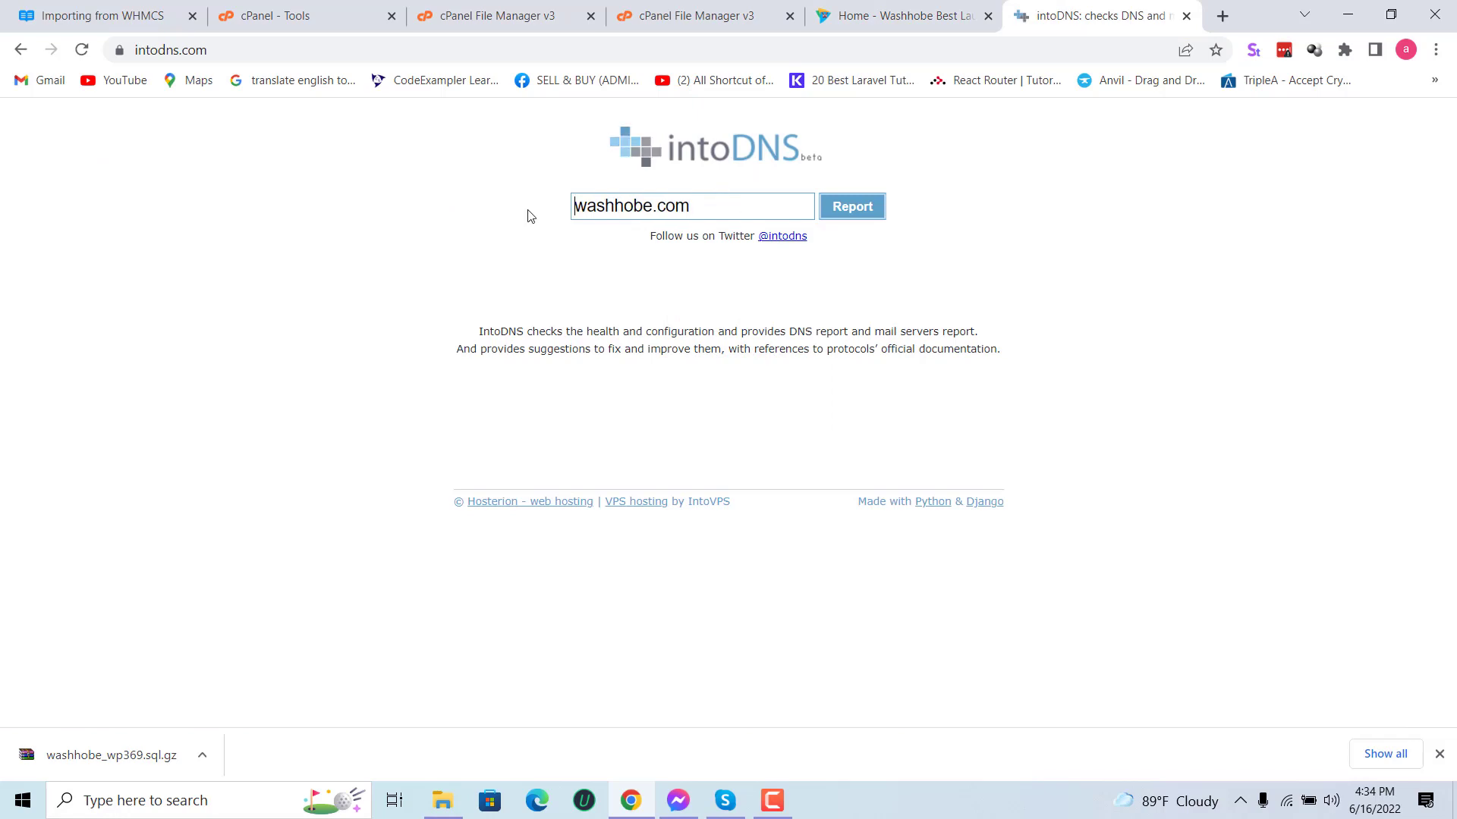
left_click(865, 208)
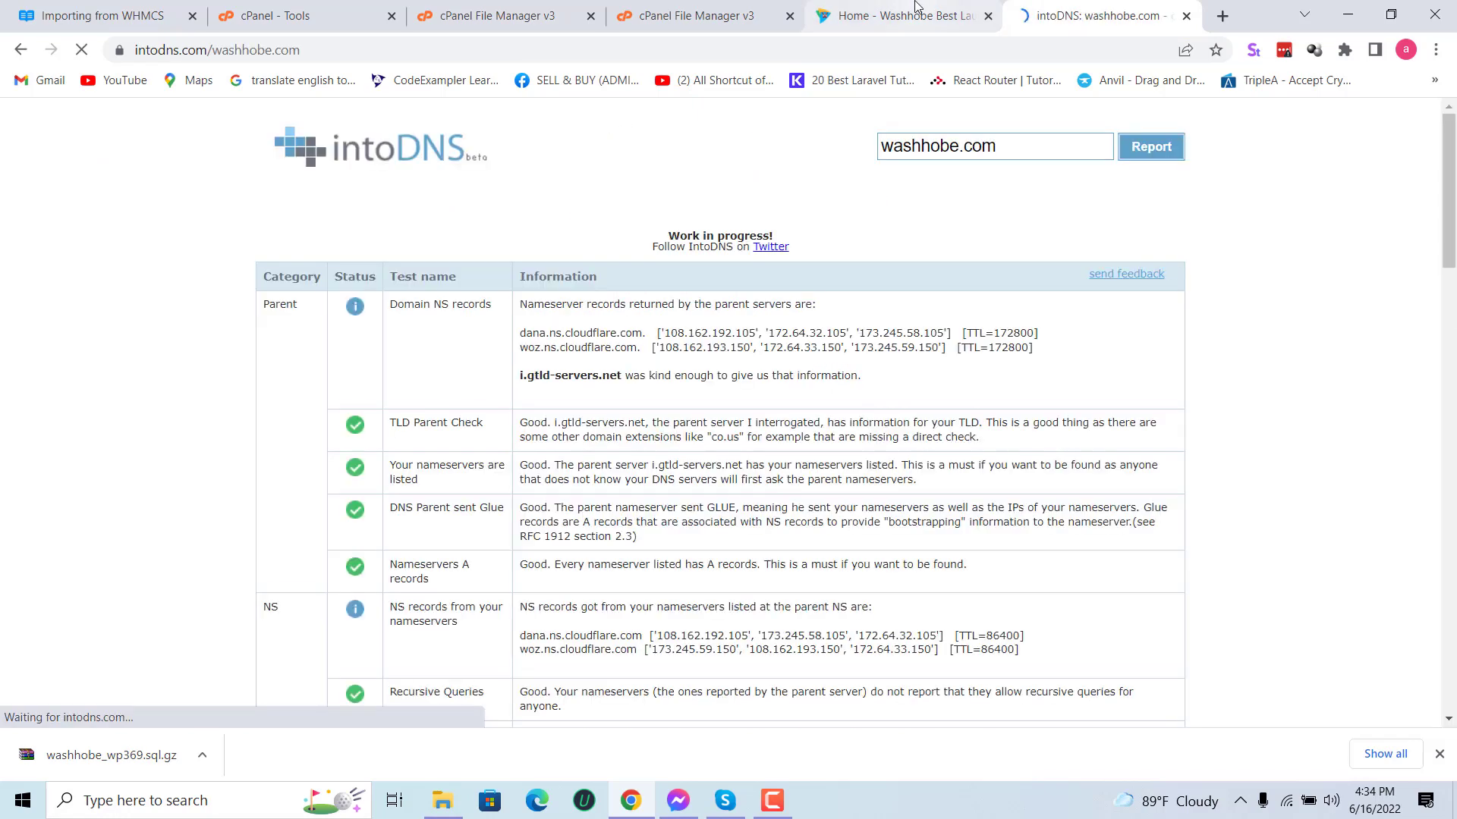
Step: Review the report's Cloudflare nameserver records, then begin a new-tab search for 'cloudflare'
left_click_drag(507, 335, 657, 335)
left_click(657, 336)
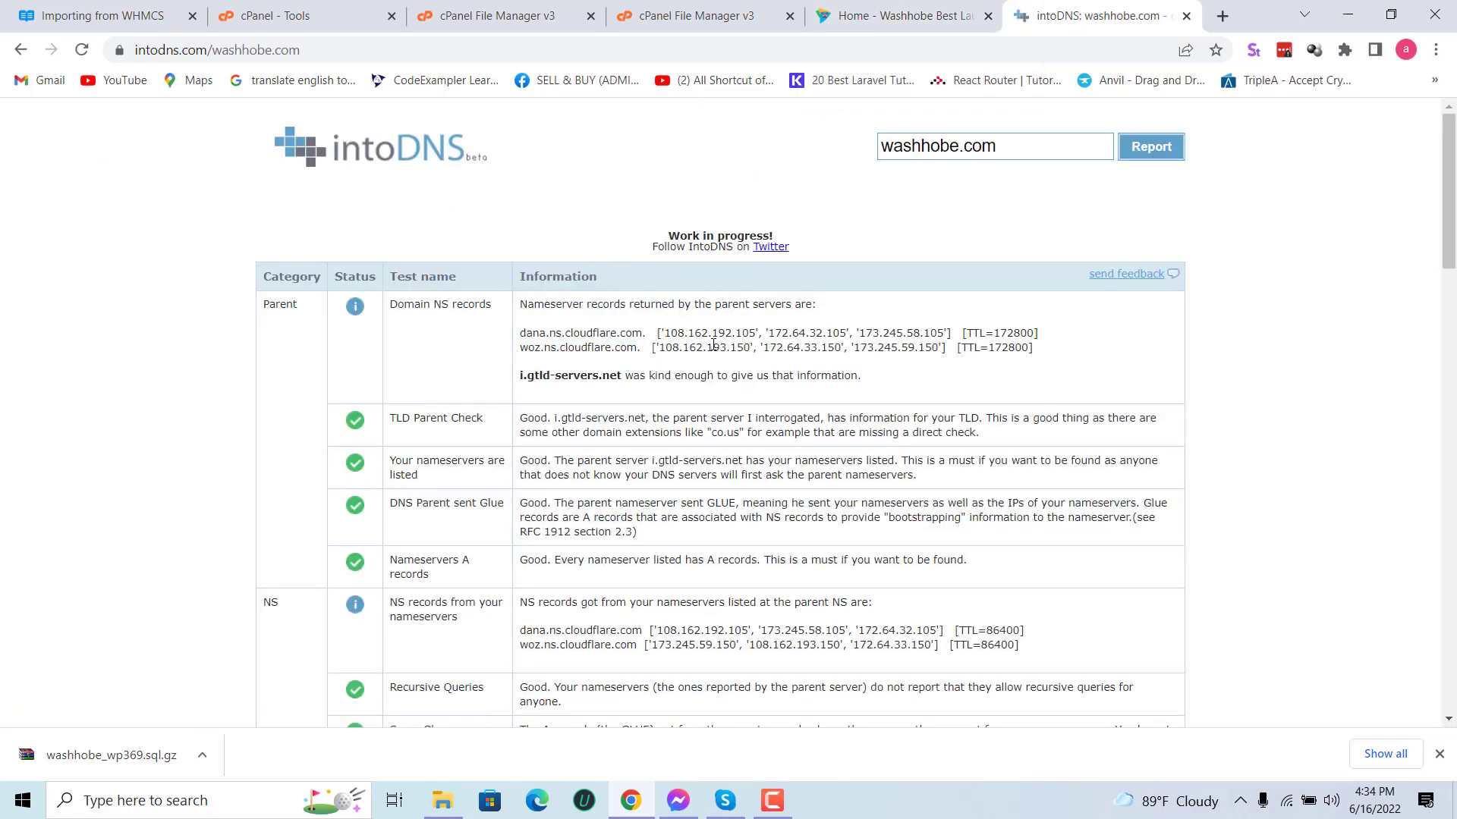
scroll(713, 351, "down", 7)
scroll(713, 351, "up", 7)
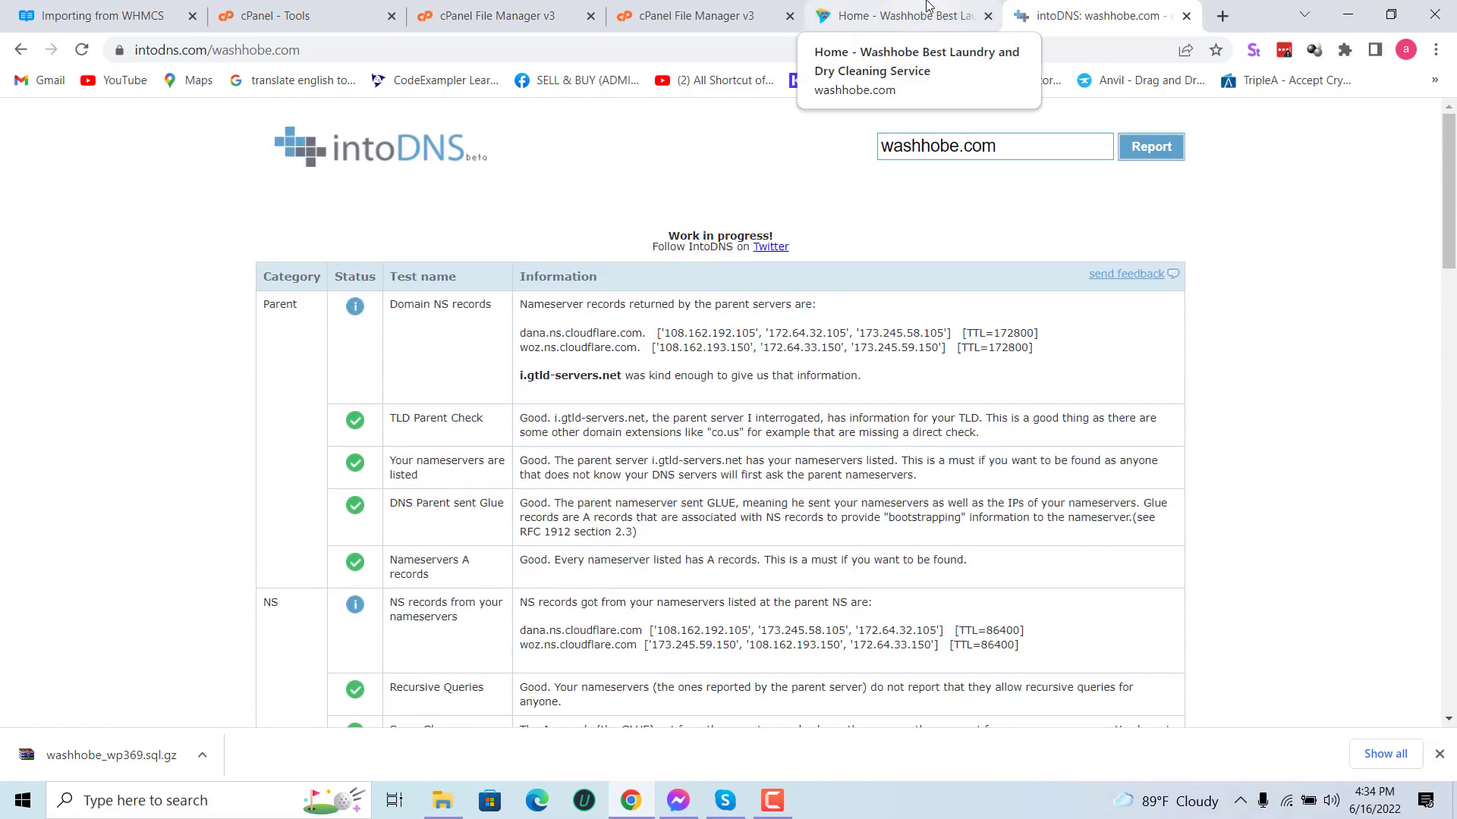
left_click(1213, 18)
type("cl")
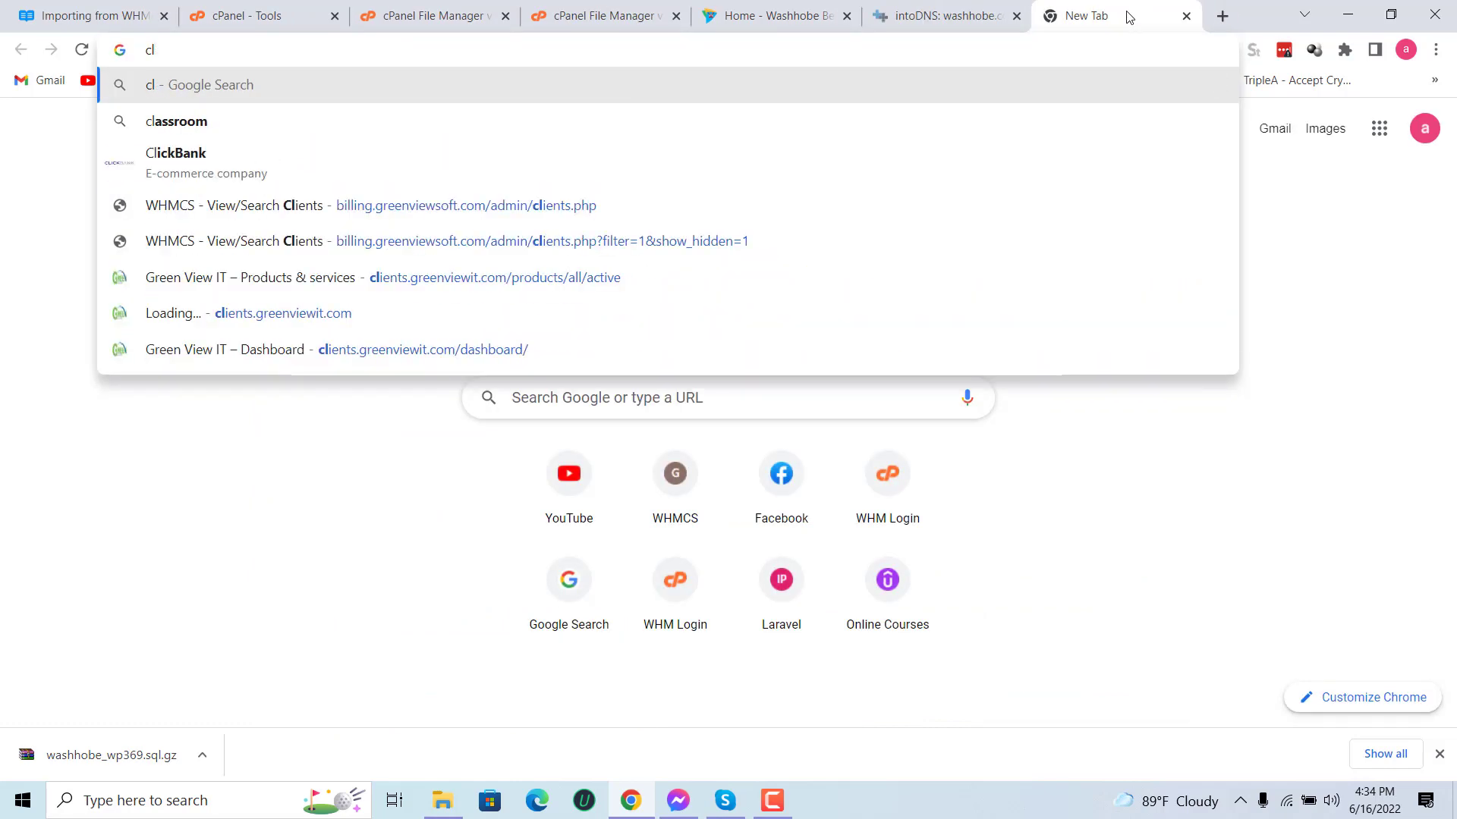
type("oudflare")
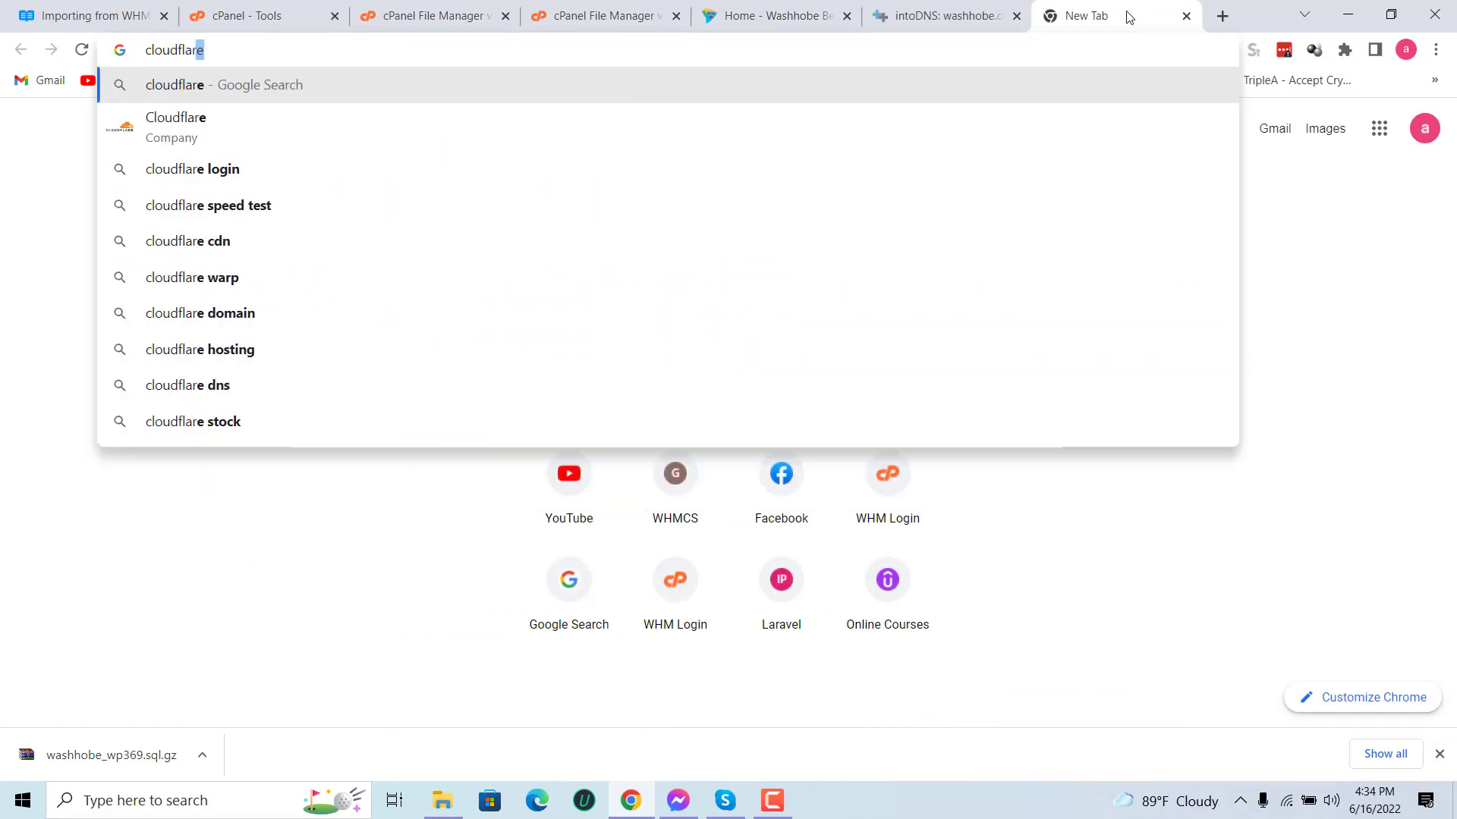
Step: Open cloudflare.com from the Google results and move its tab before the intoDNS tab
key("Return")
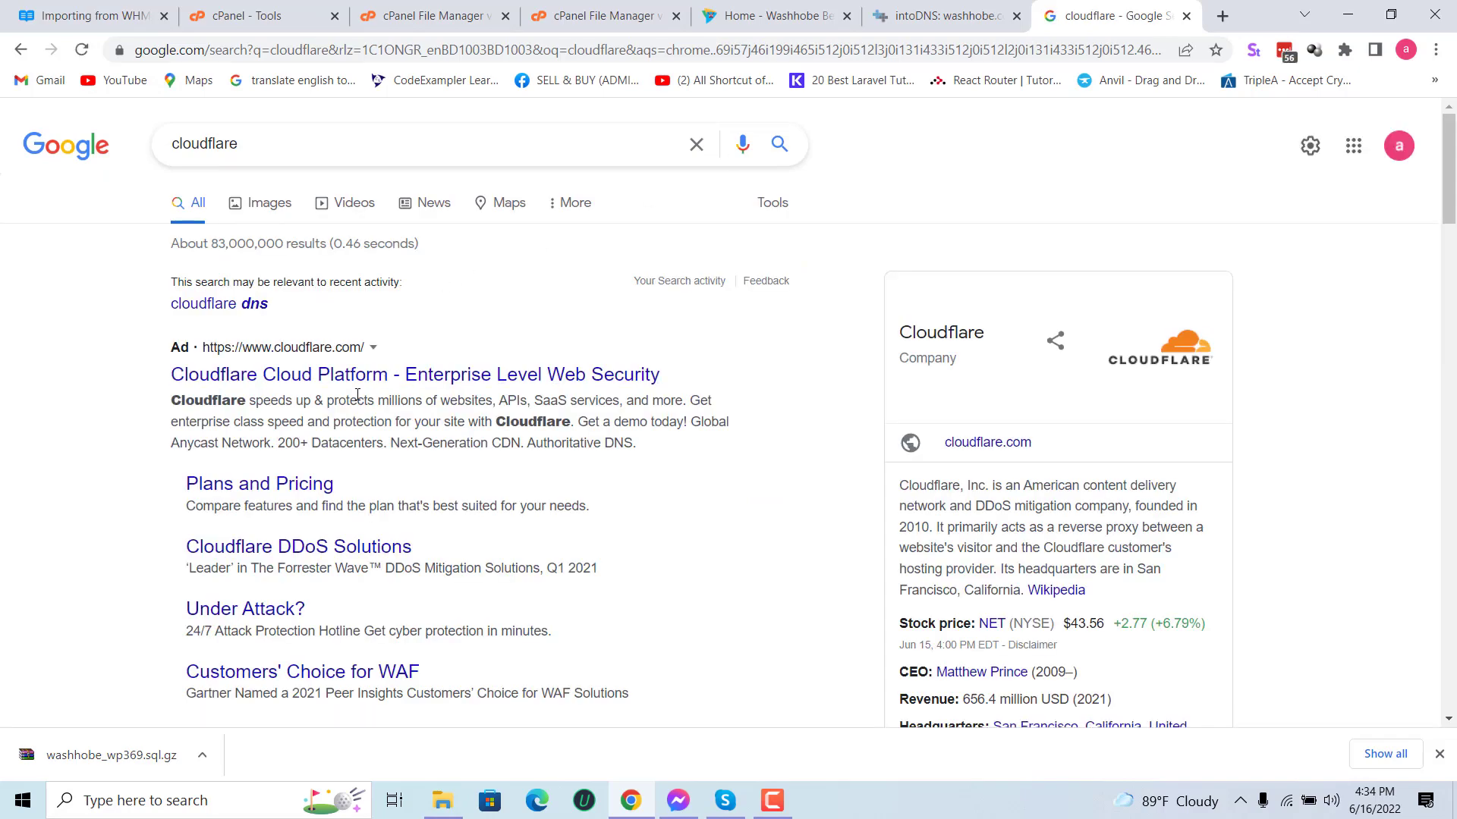
scroll(357, 394, "down", 4)
left_click(356, 493)
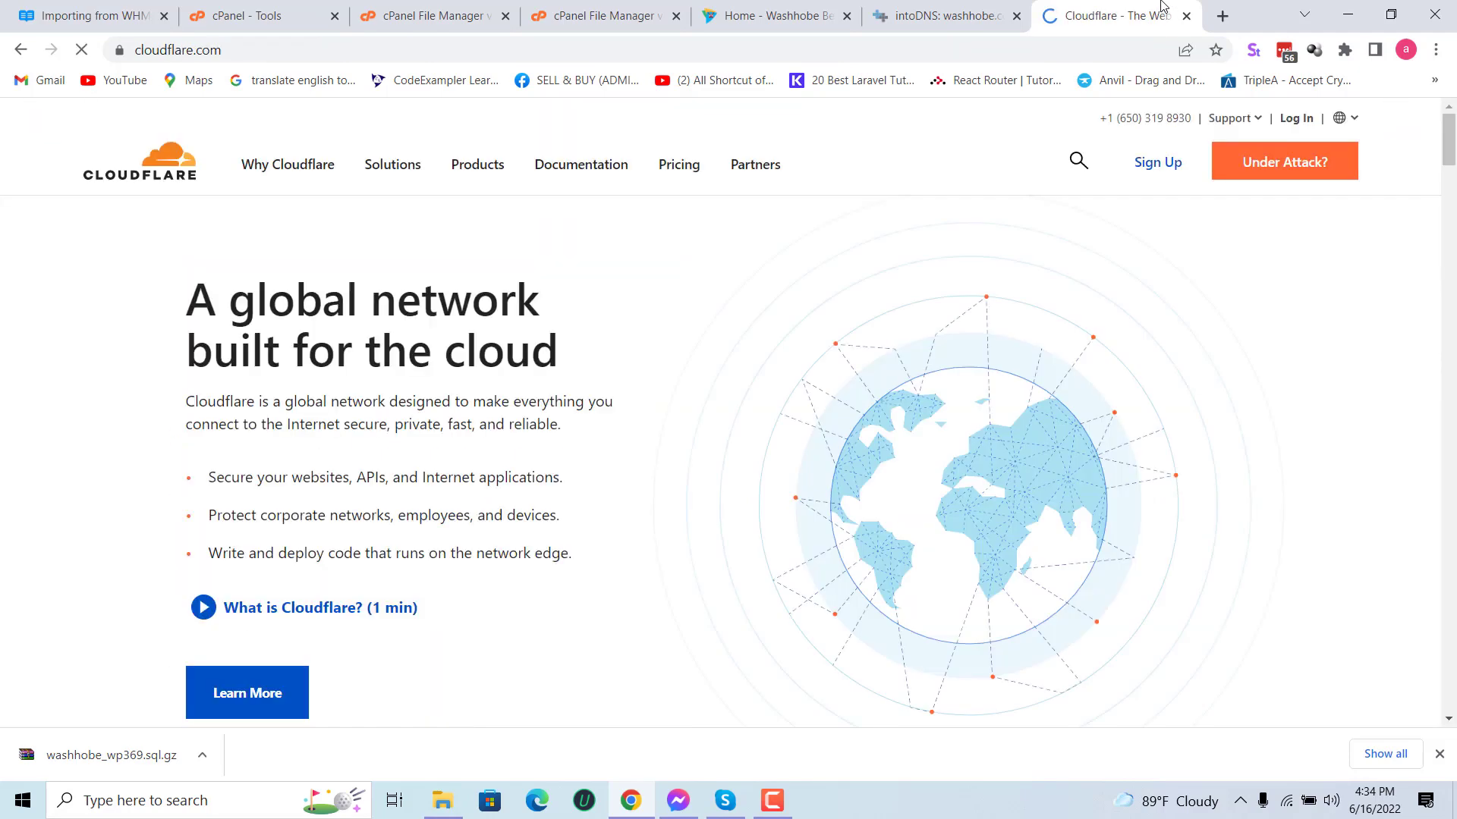
left_click_drag(1163, 3, 1017, 10)
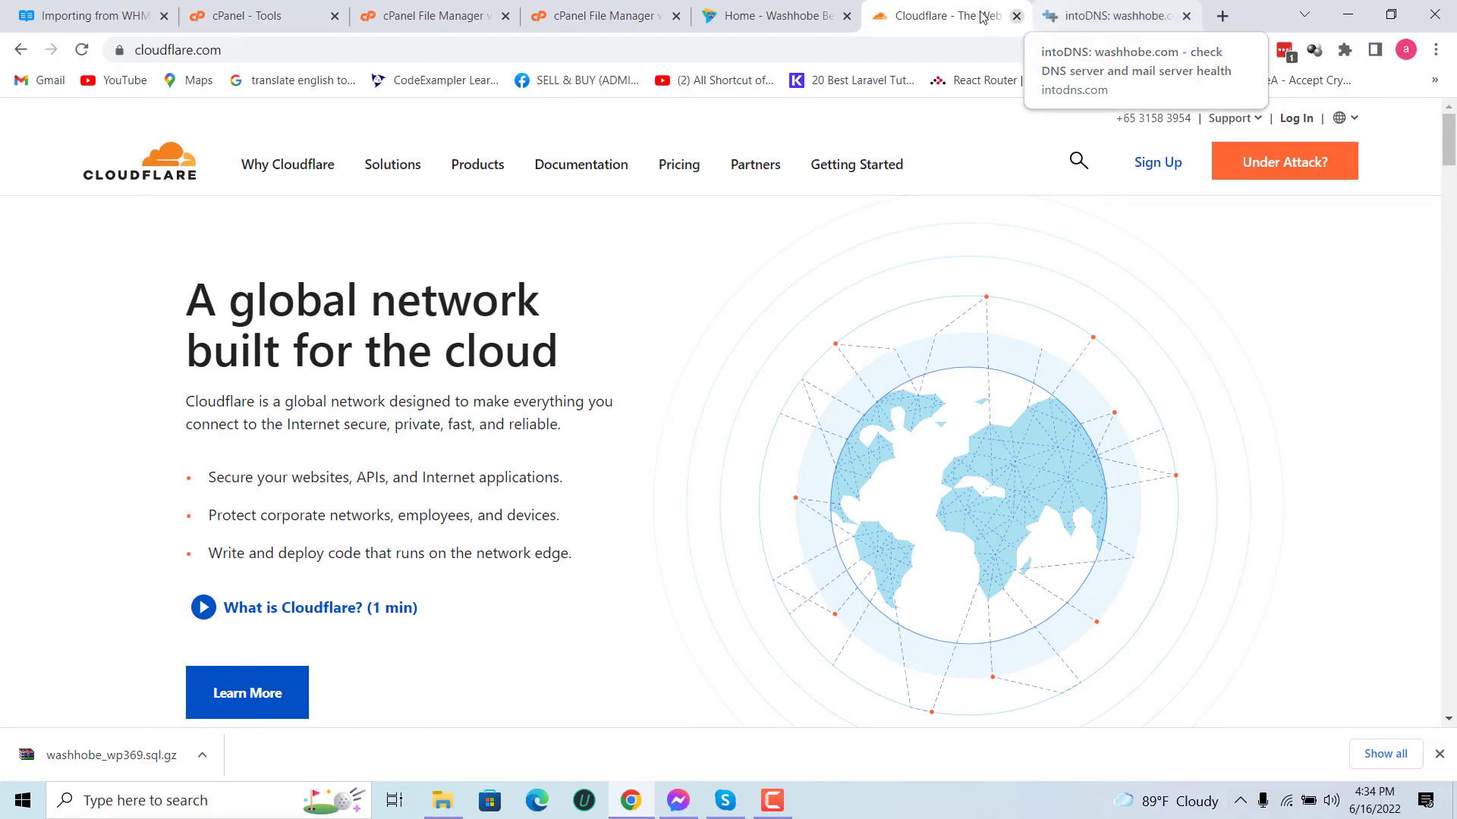
left_click(820, 6)
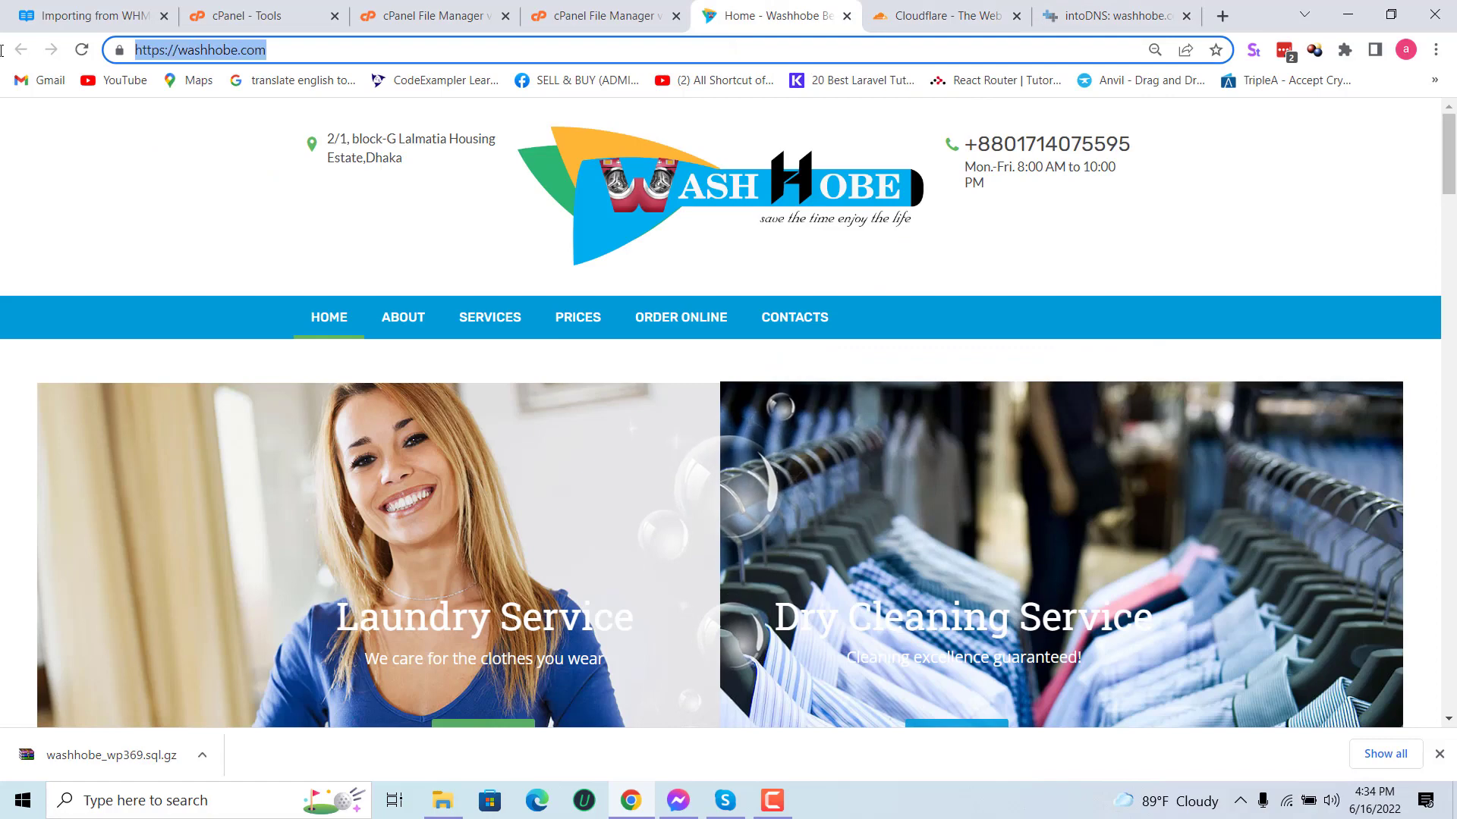
left_click(884, 17)
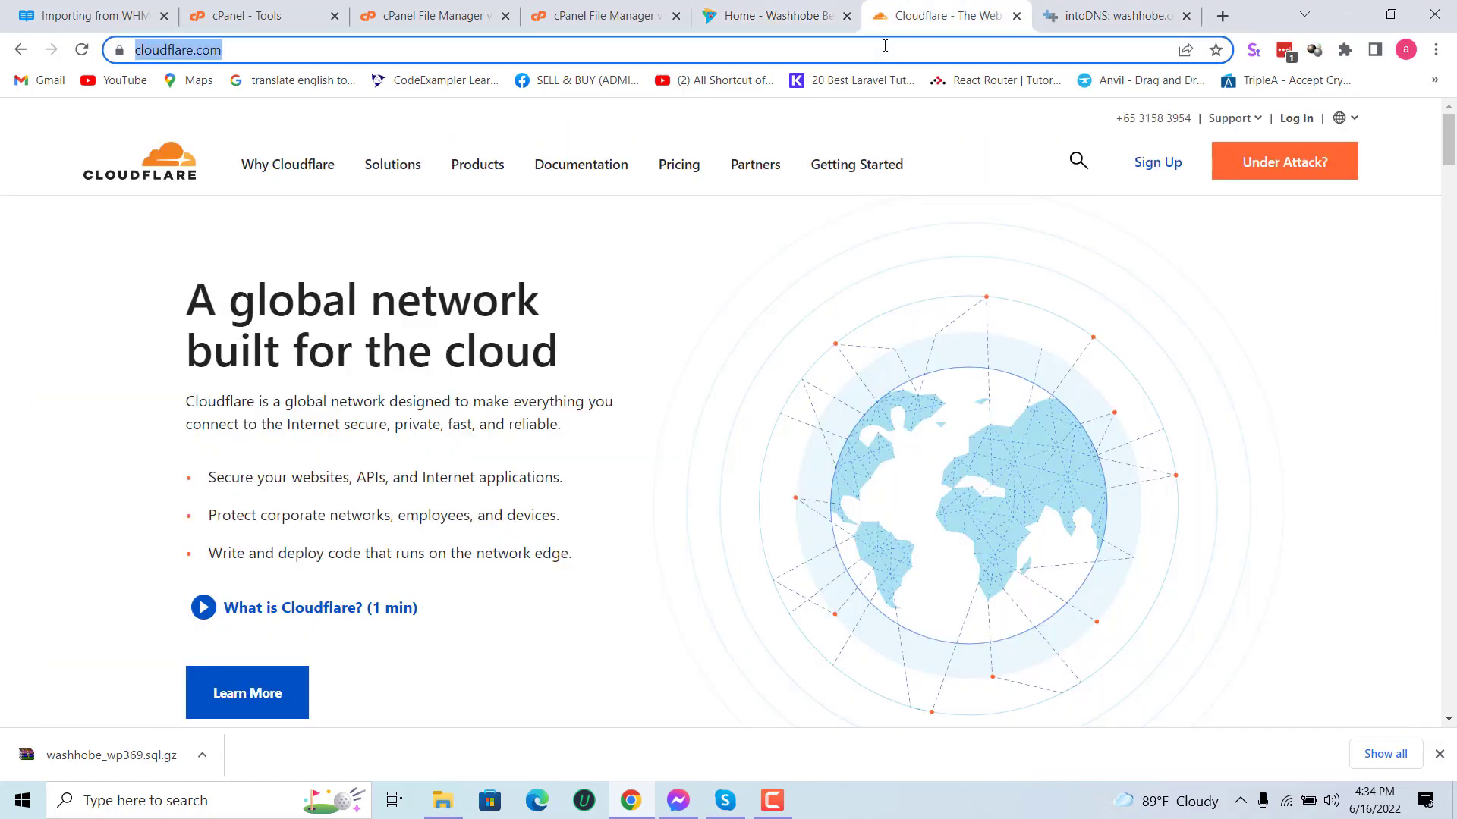
Step: Search the password manager vault for 'cp' and launch the saved cp.us2.net login
type("cp")
key("BackSpace")
key("BackSpace")
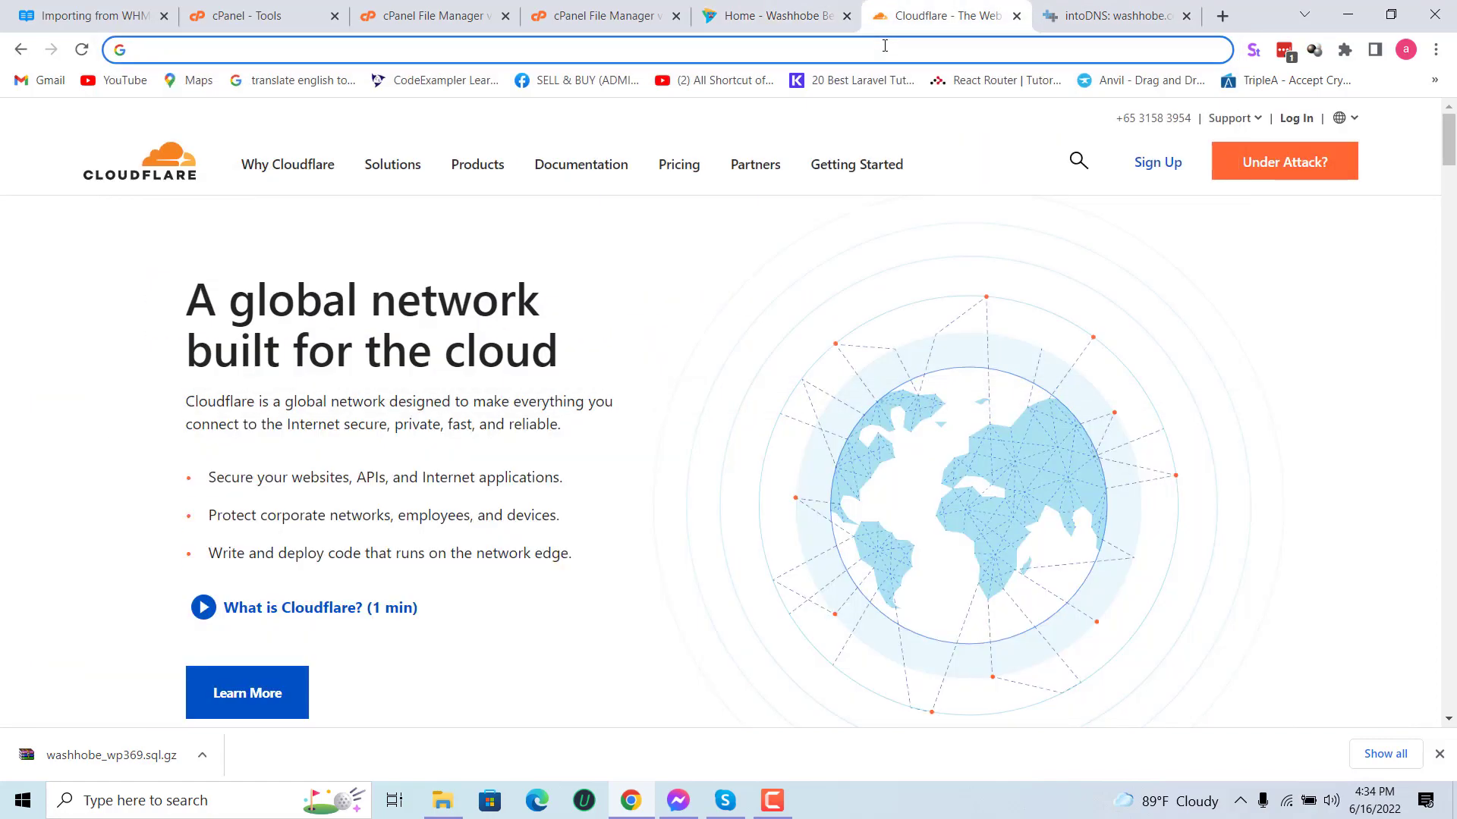
left_click(1283, 51)
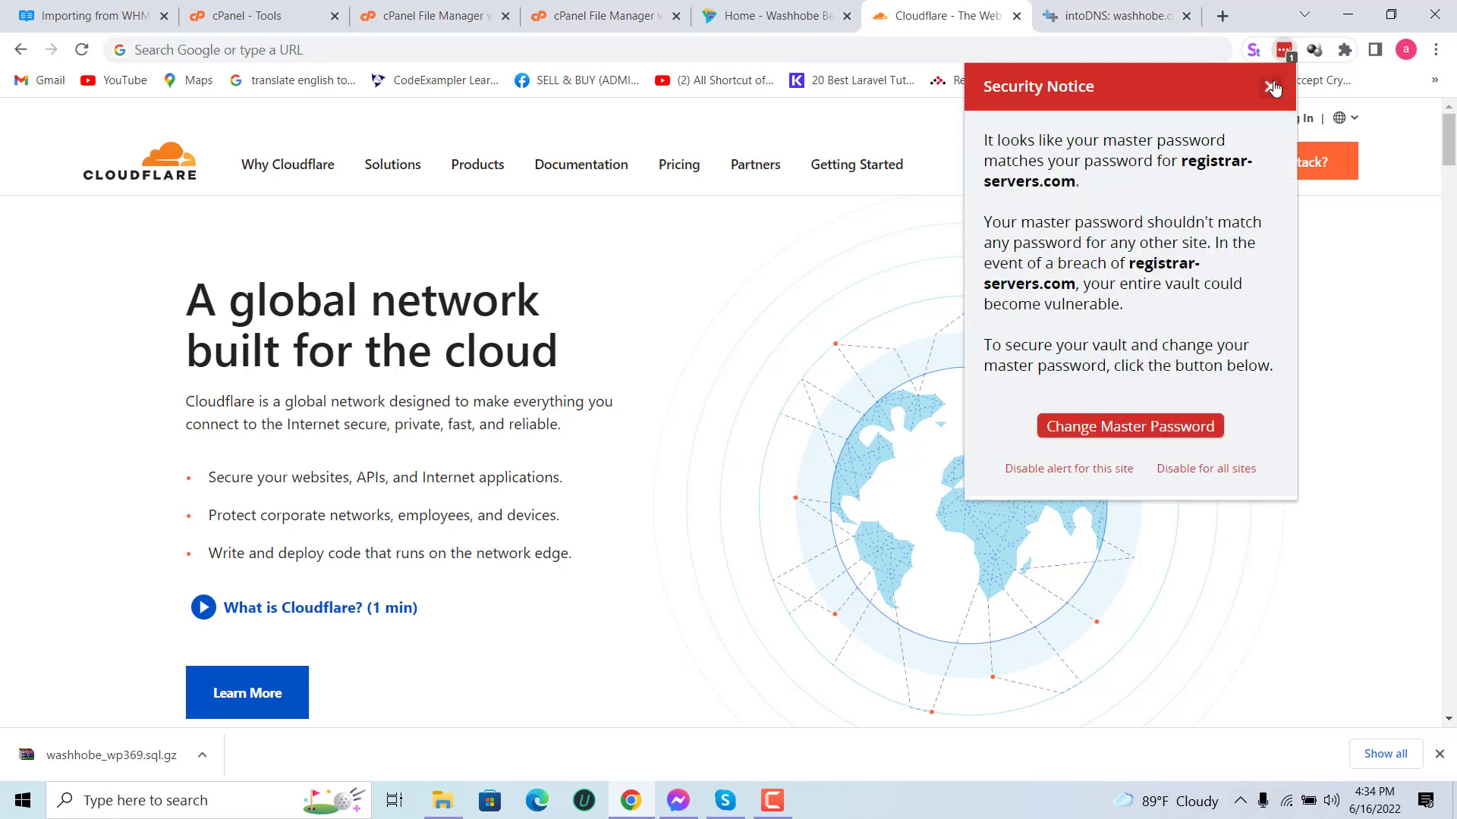
left_click(1271, 87)
left_click(1285, 50)
type("c")
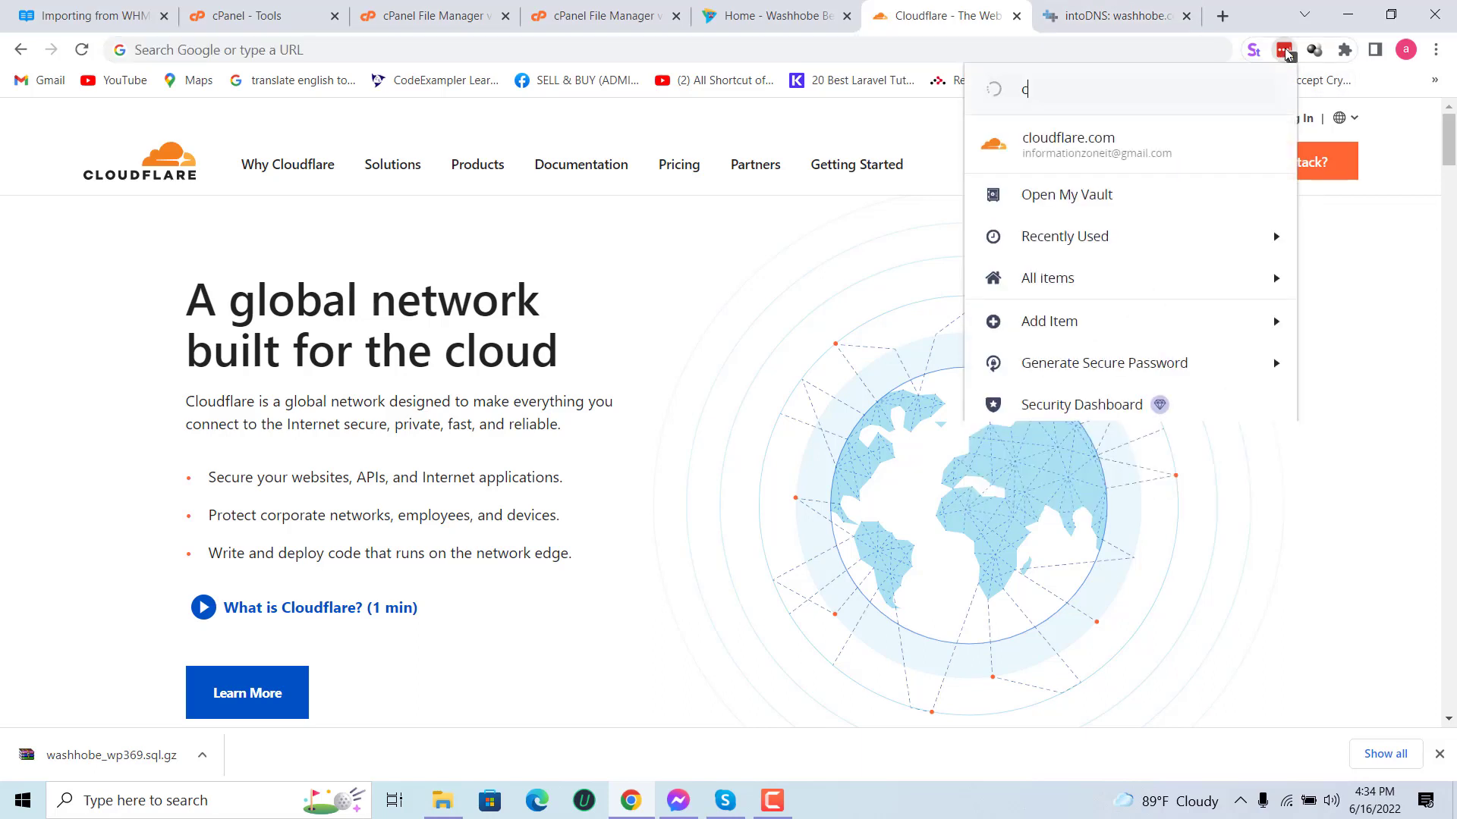
type("p")
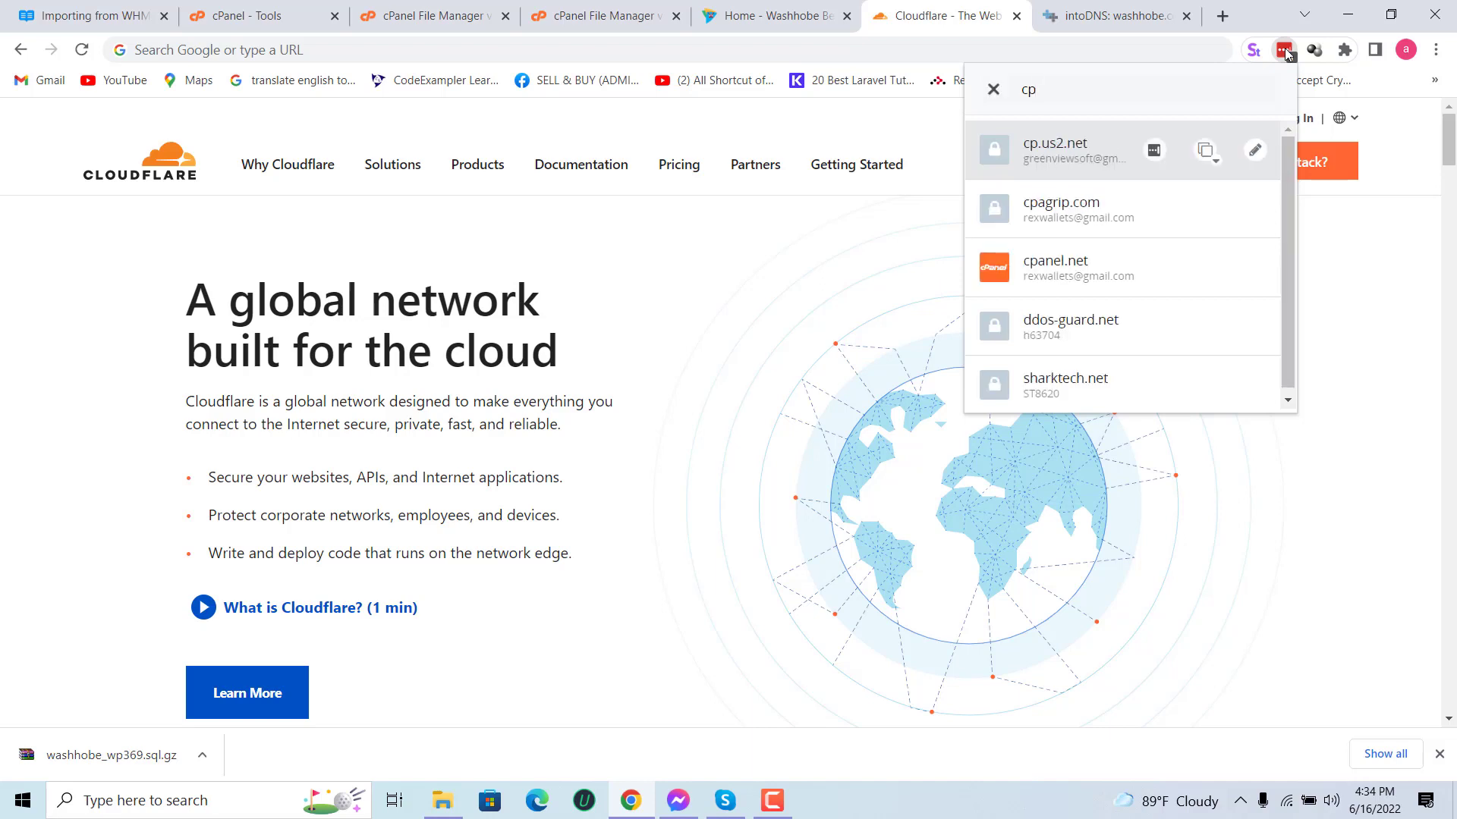
left_click(1098, 141)
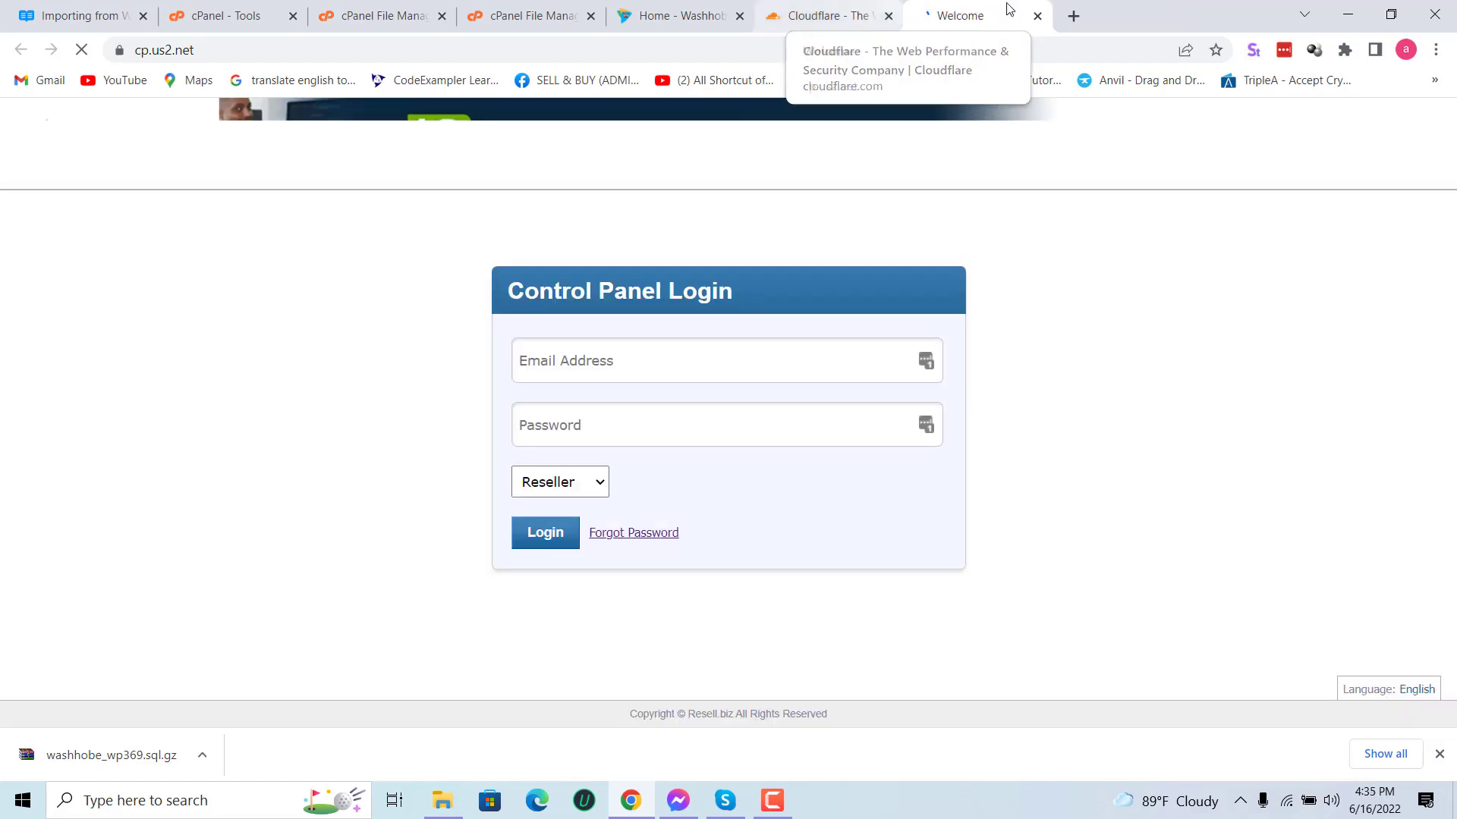
Step: Open intoDNS in another new tab
left_click(1073, 15)
type("dnsintro")
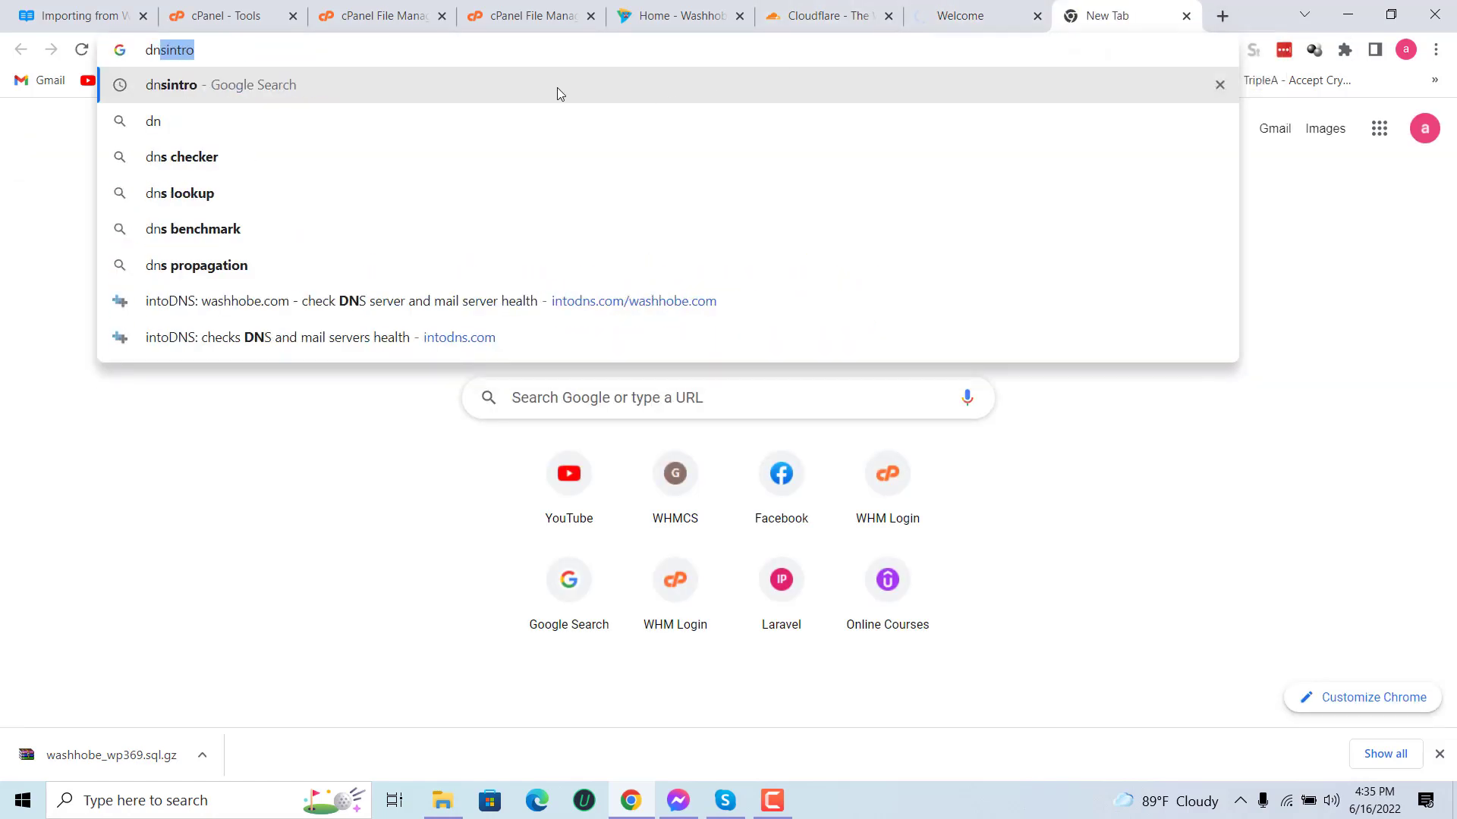
left_click(569, 336)
Step: In the Resell.biz control panel, search Domain / Order ID for 'washhobe'
left_click(967, 9)
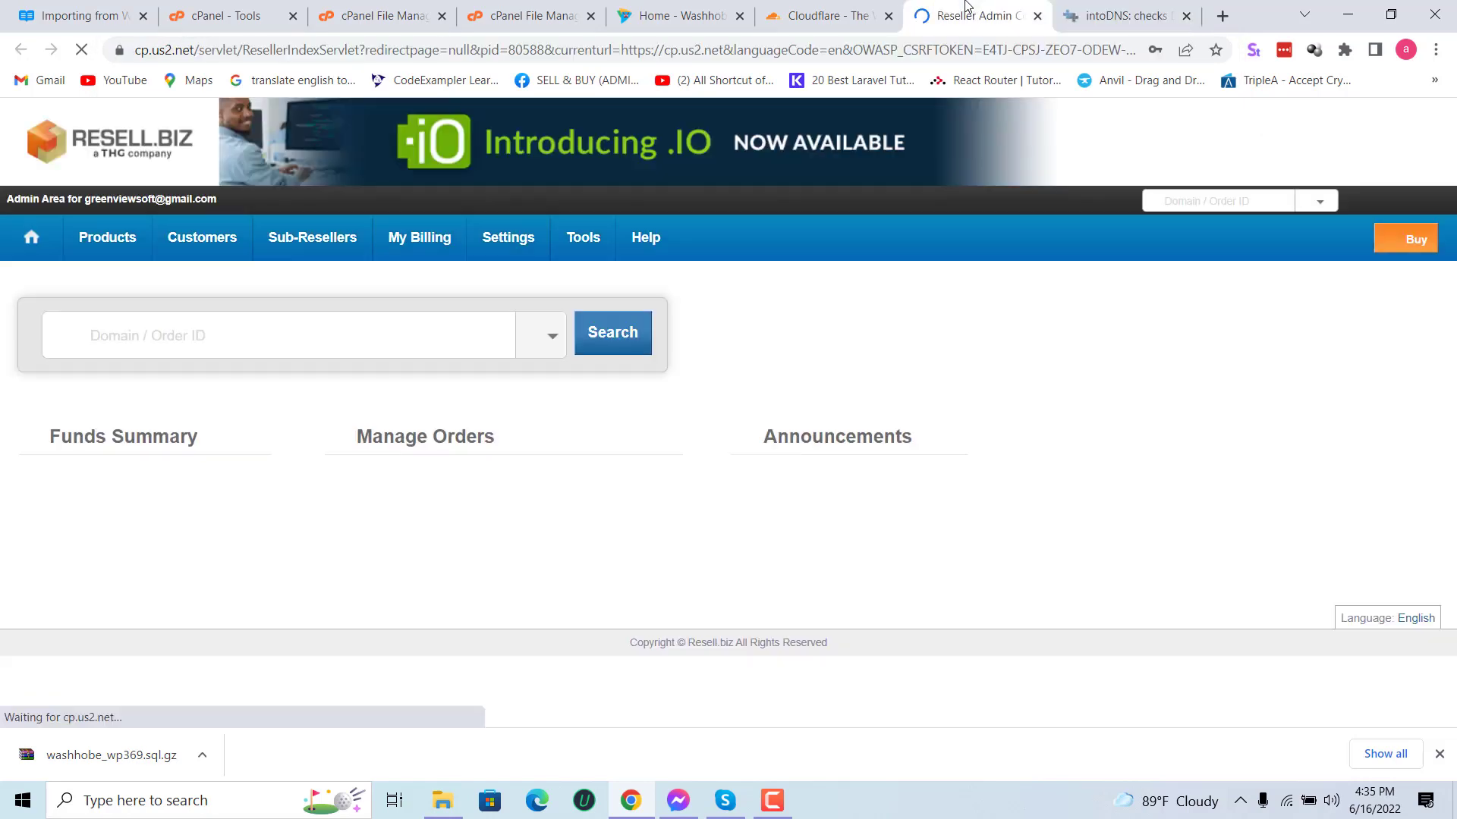
left_click(291, 329)
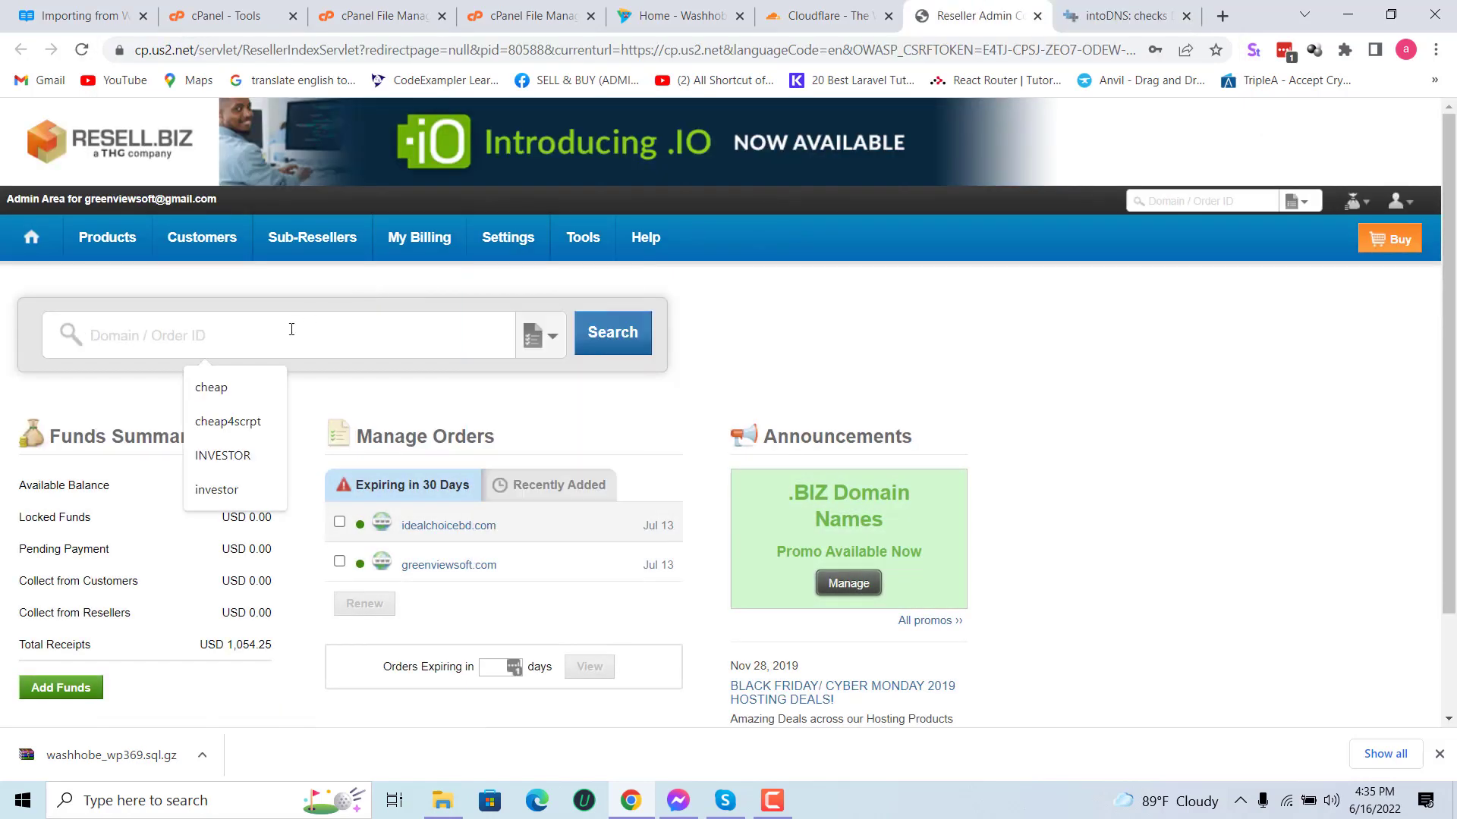
type("w")
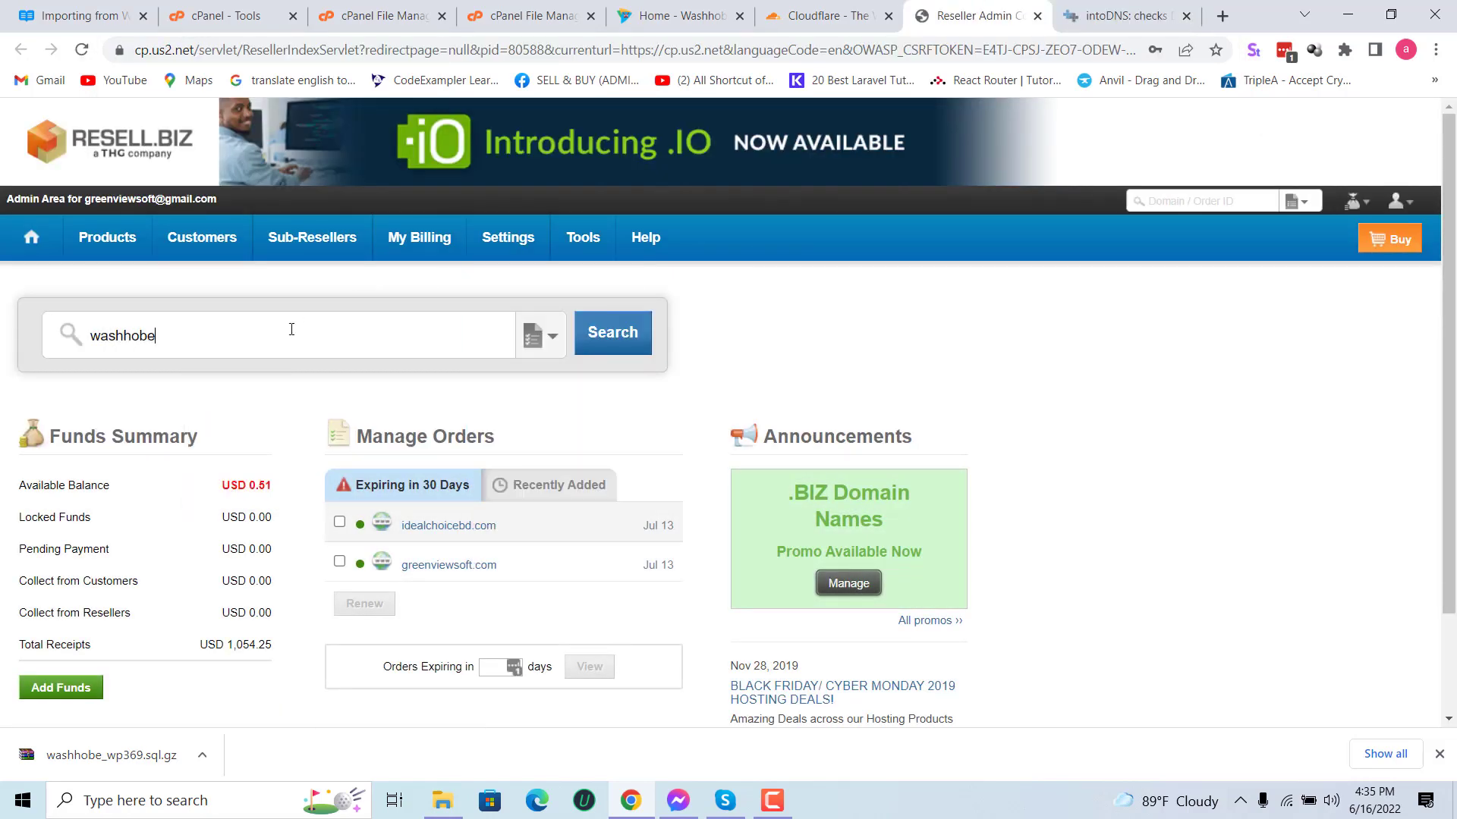
type("ashhobe")
key("Return")
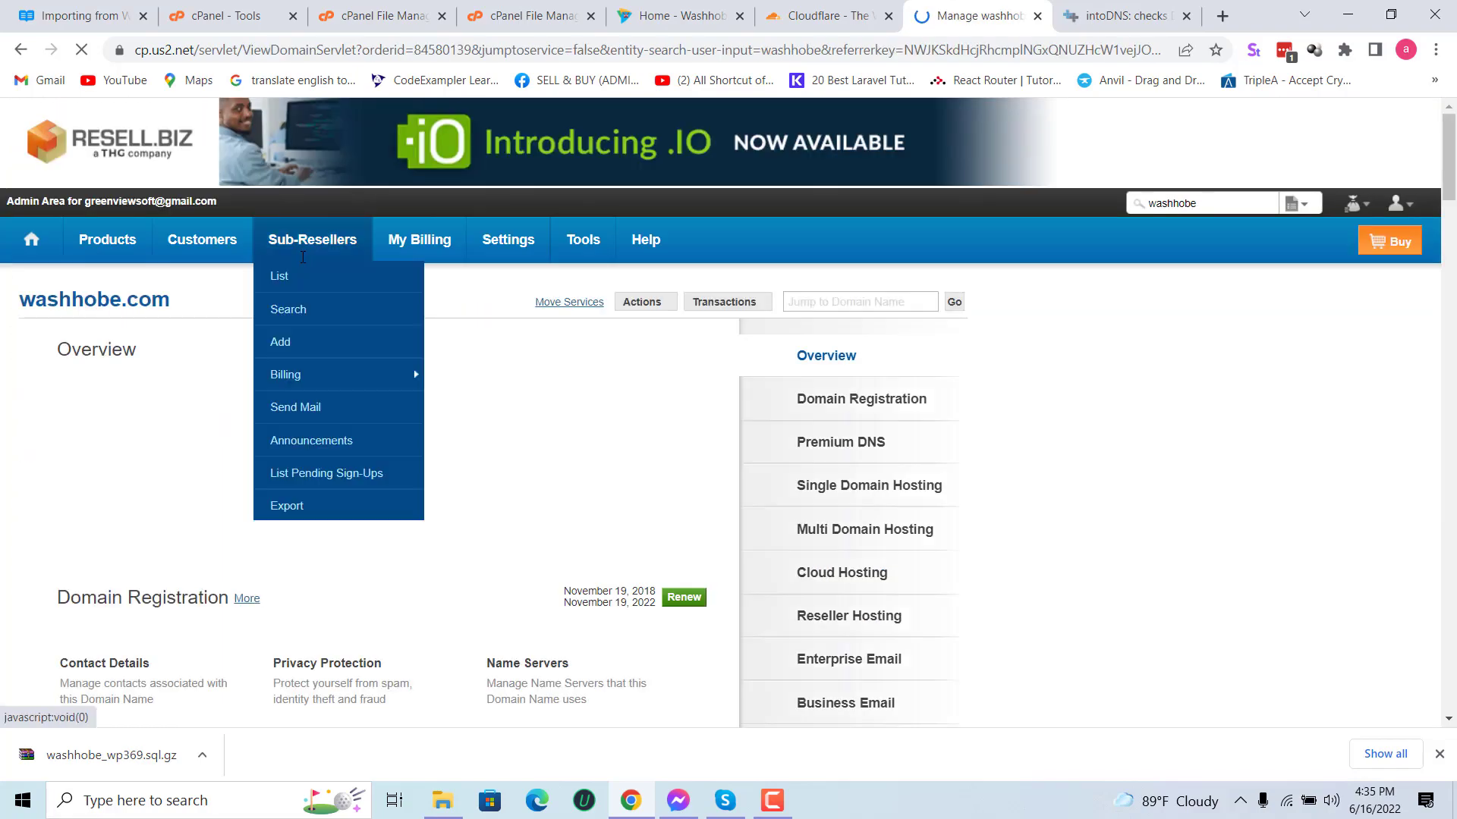
Step: Check washhobe.com's Cloudflare name servers and open its Manage Name Servers settings
scroll(364, 357, "down", 15)
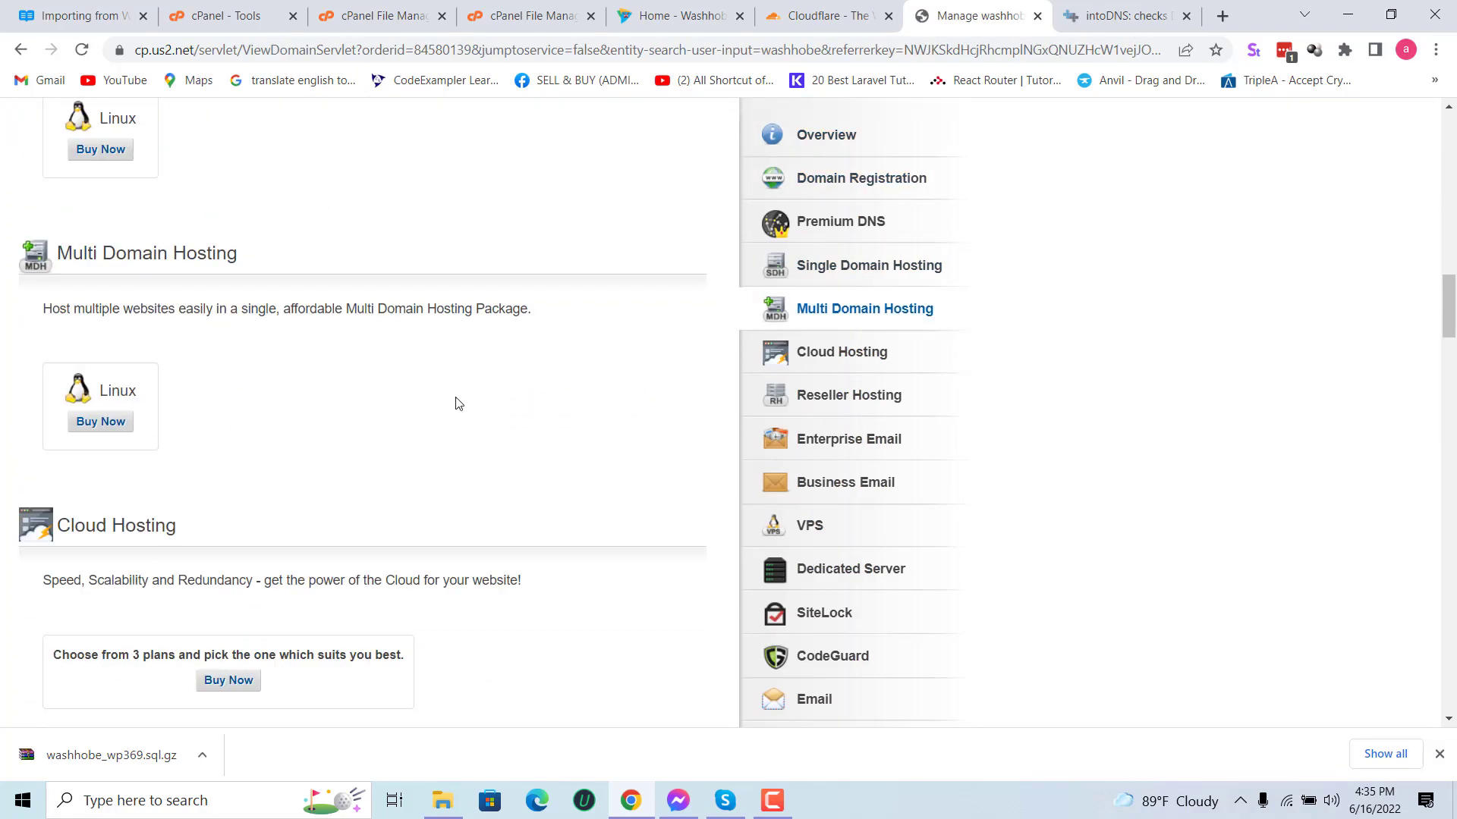
scroll(463, 401, "up", 15)
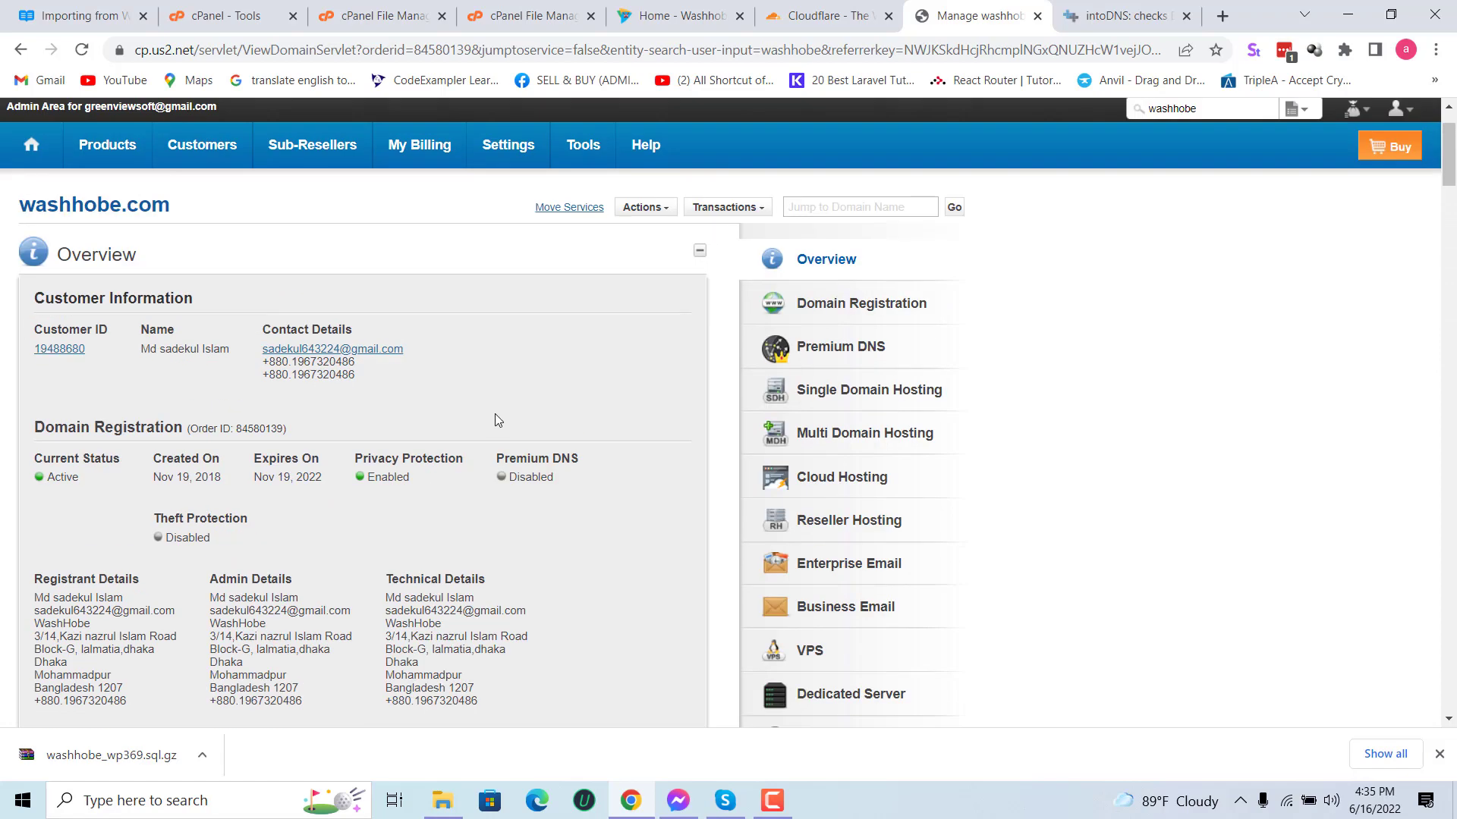
scroll(348, 322, "up", 2)
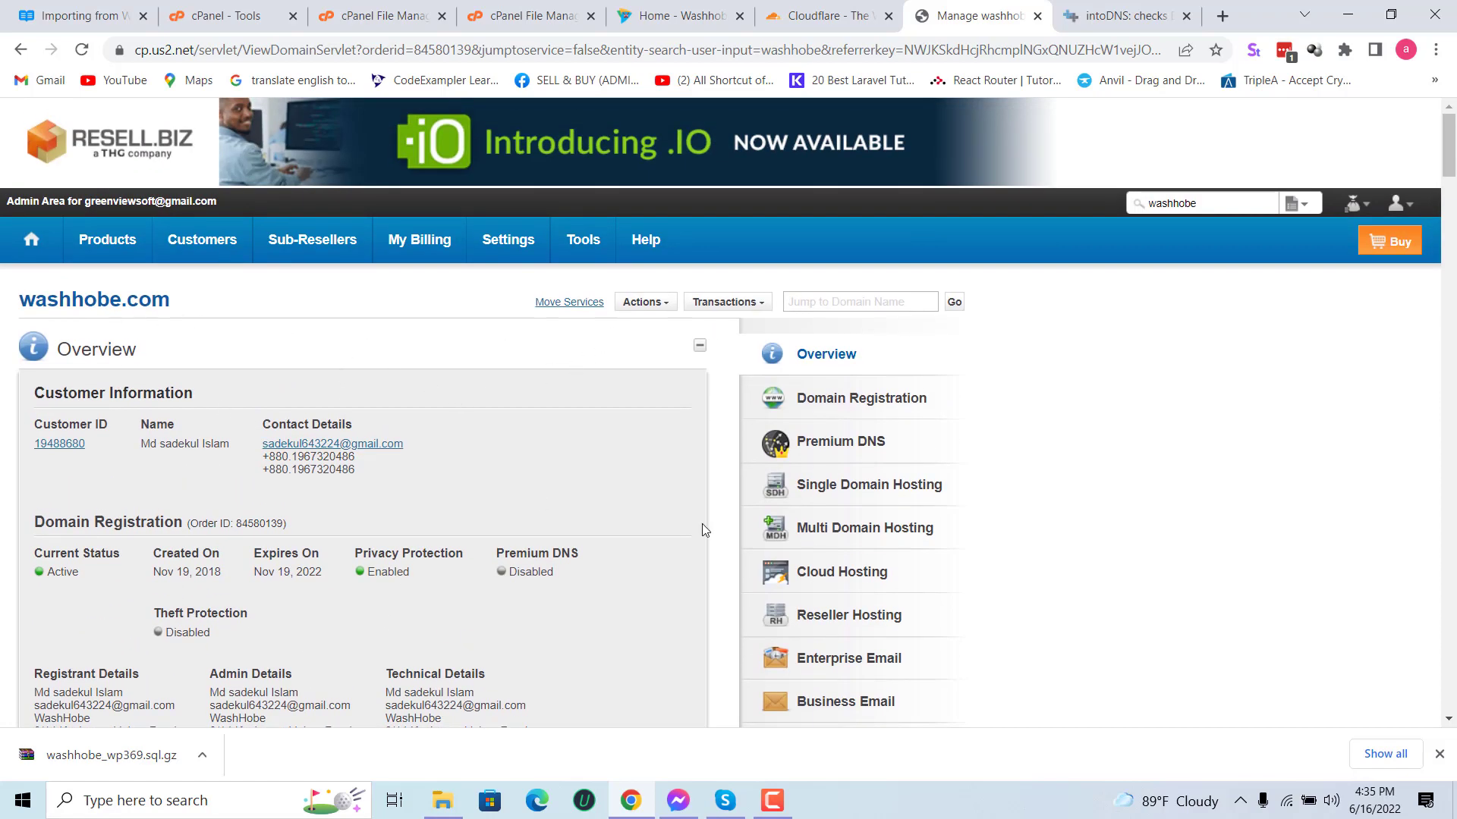
scroll(475, 490, "down", 4)
scroll(475, 490, "up", 4)
scroll(475, 489, "down", 4)
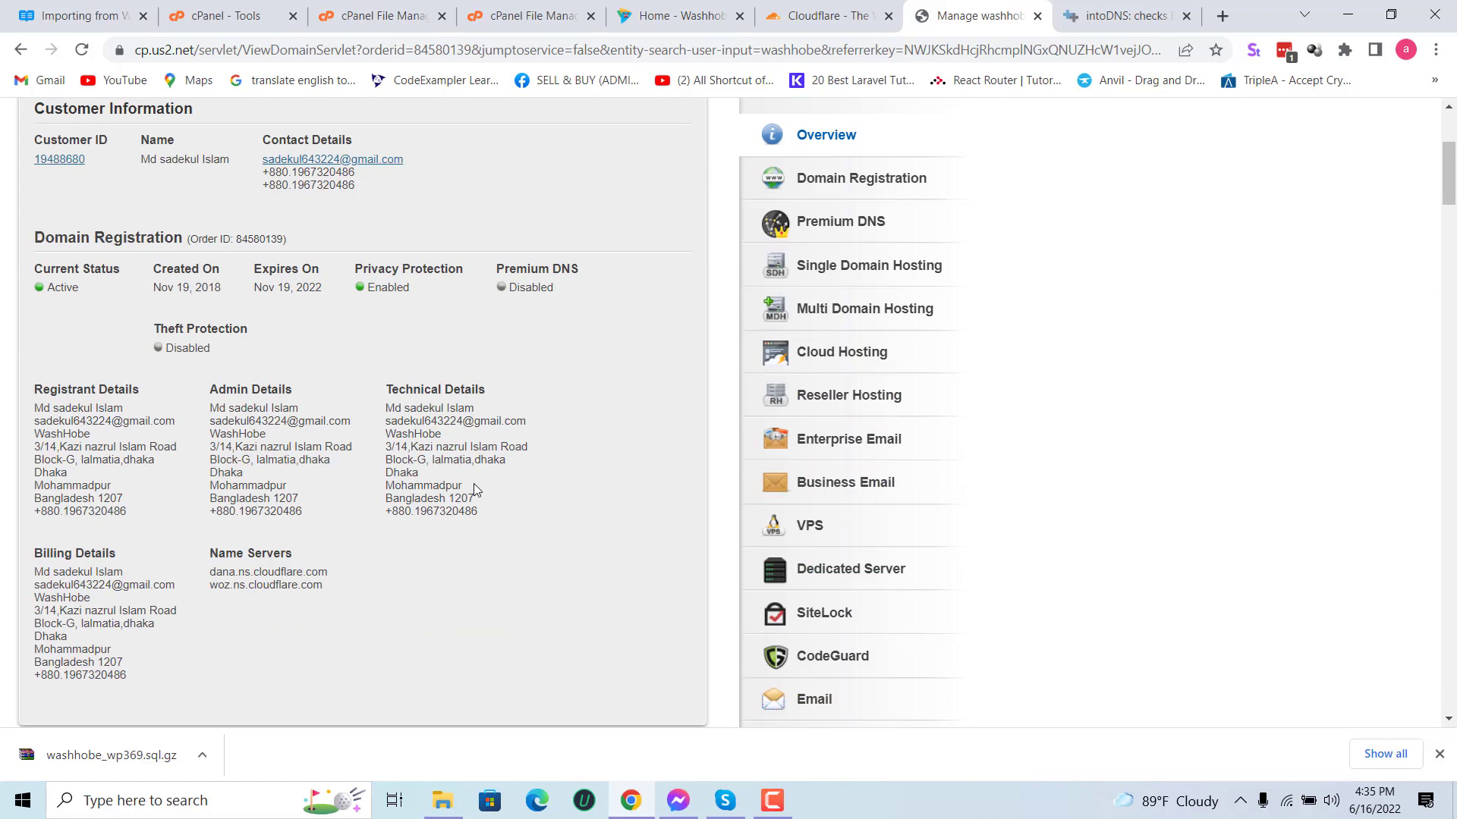
scroll(474, 484, "down", 1)
left_click_drag(207, 456, 375, 490)
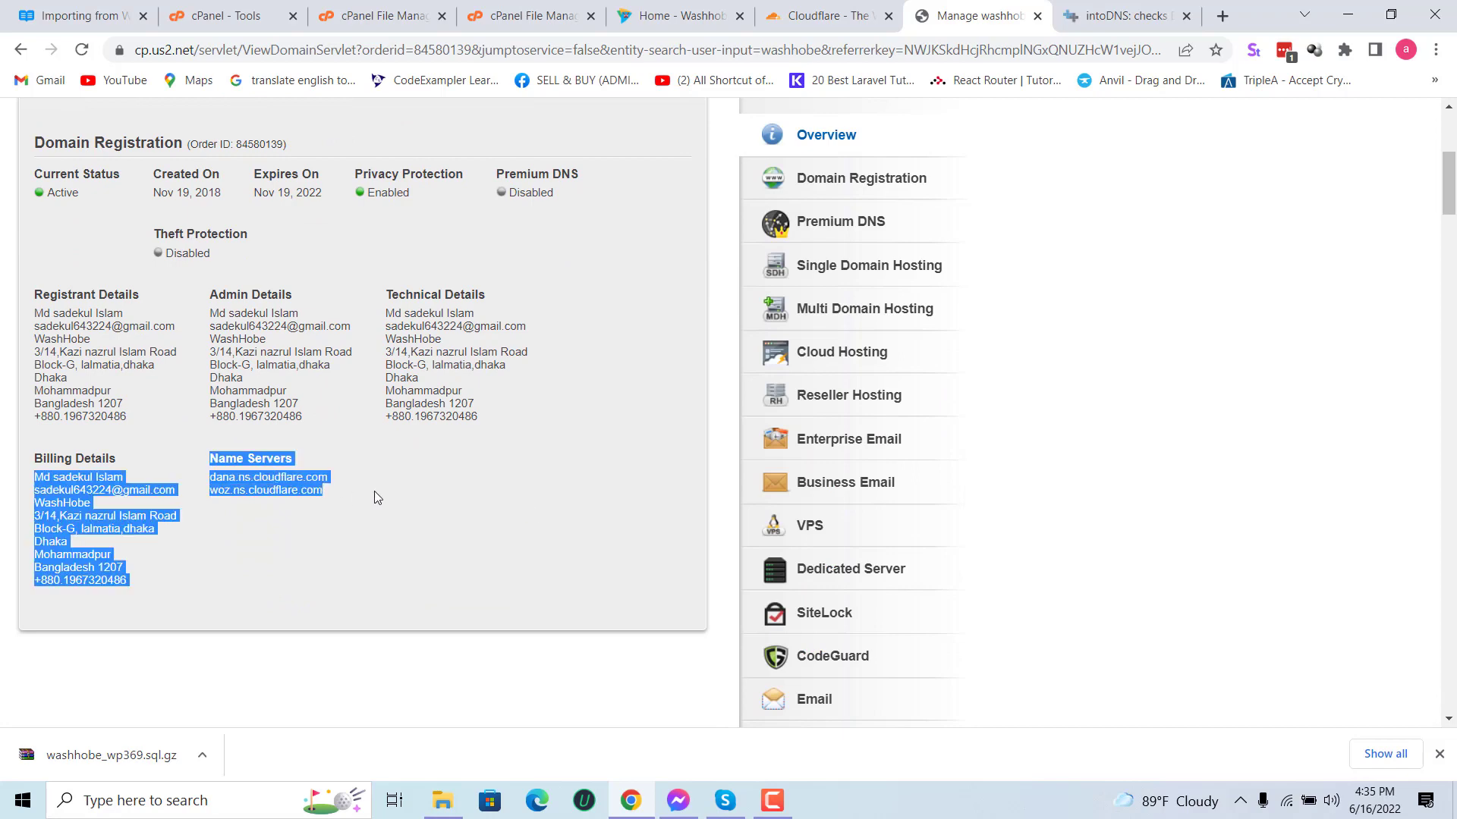
left_click(413, 490)
scroll(420, 490, "up", 4)
scroll(377, 457, "down", 7)
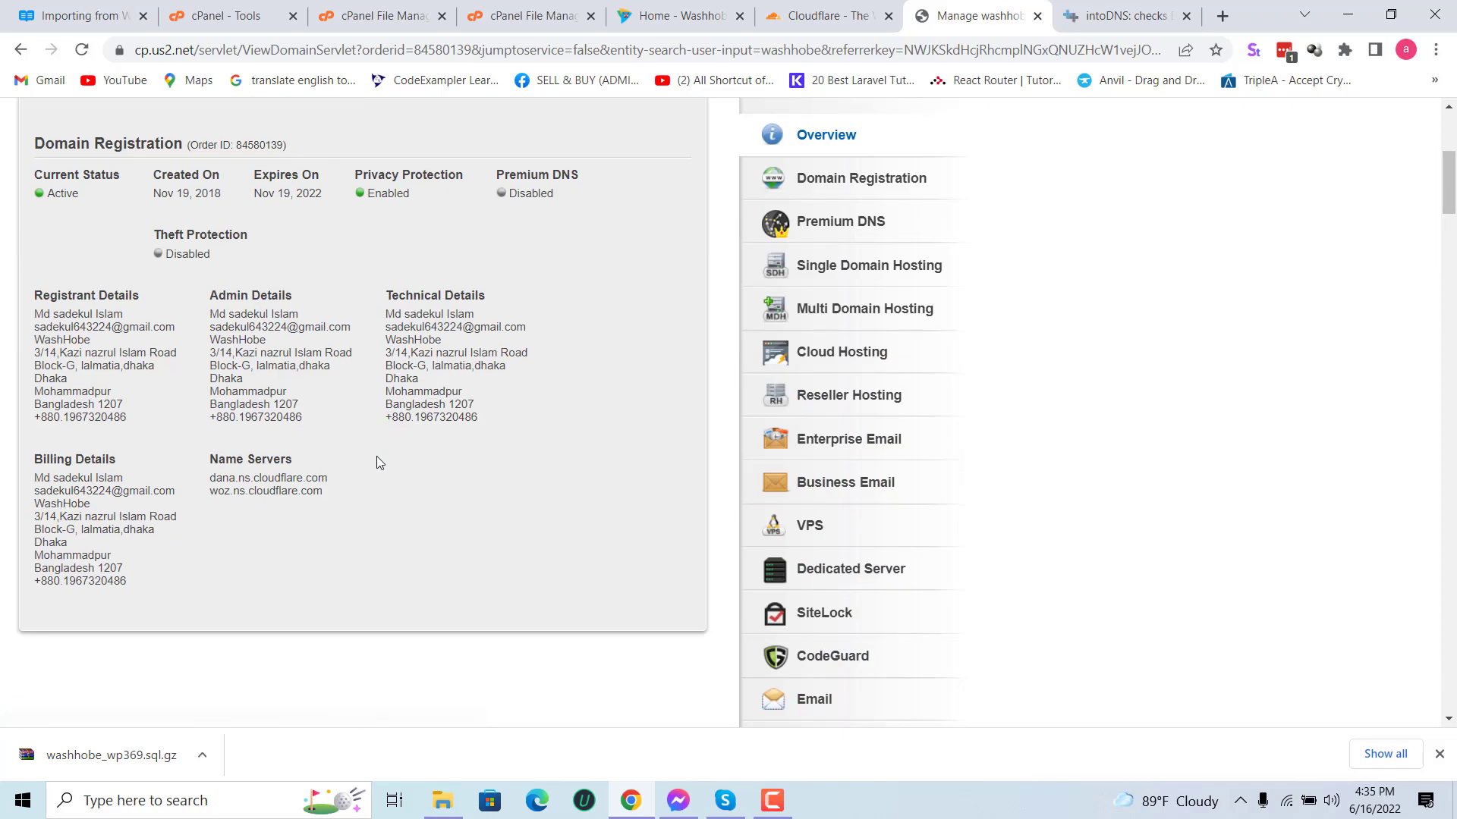
left_click(531, 343)
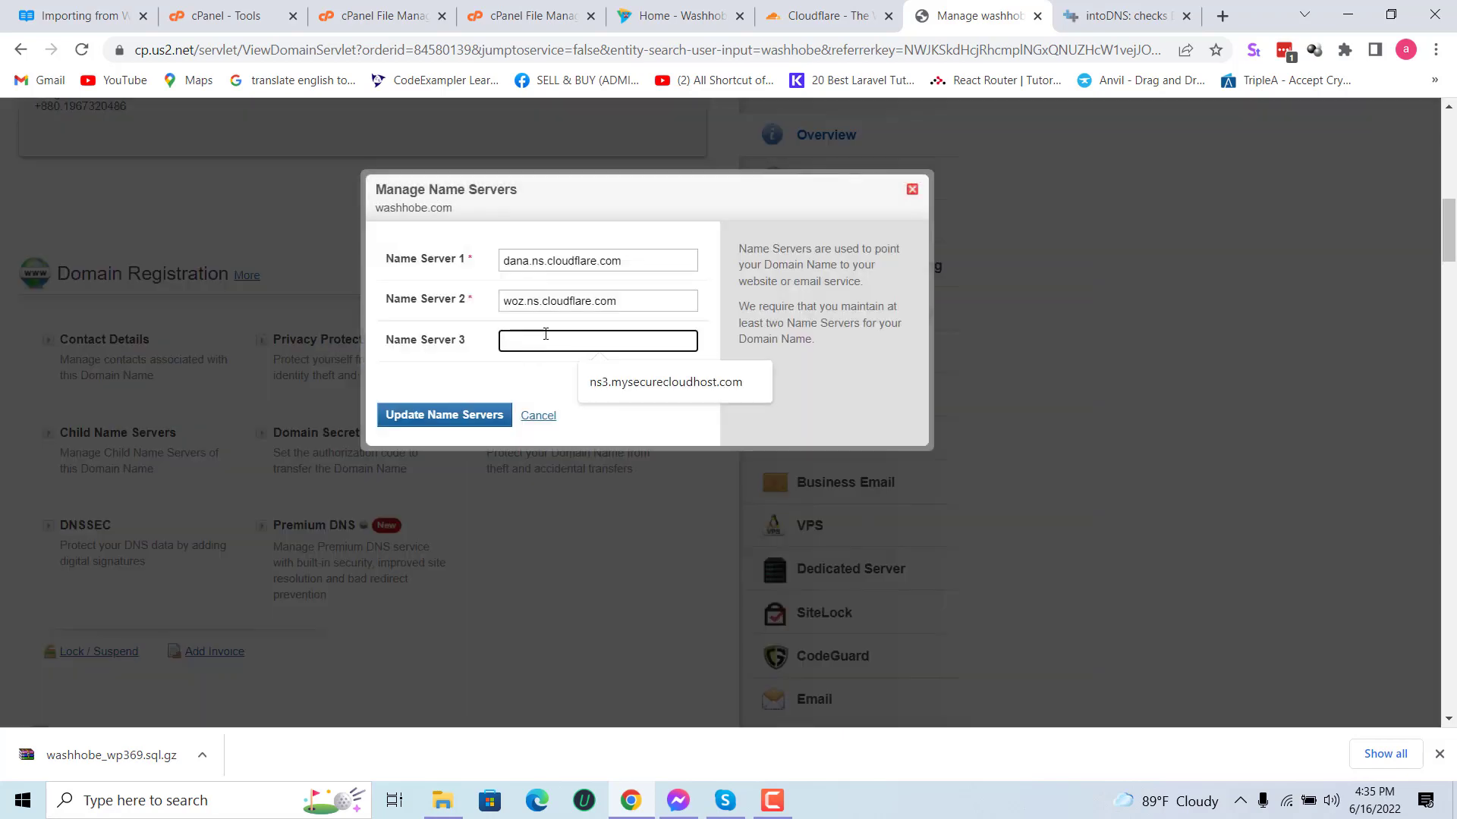
left_click(540, 18)
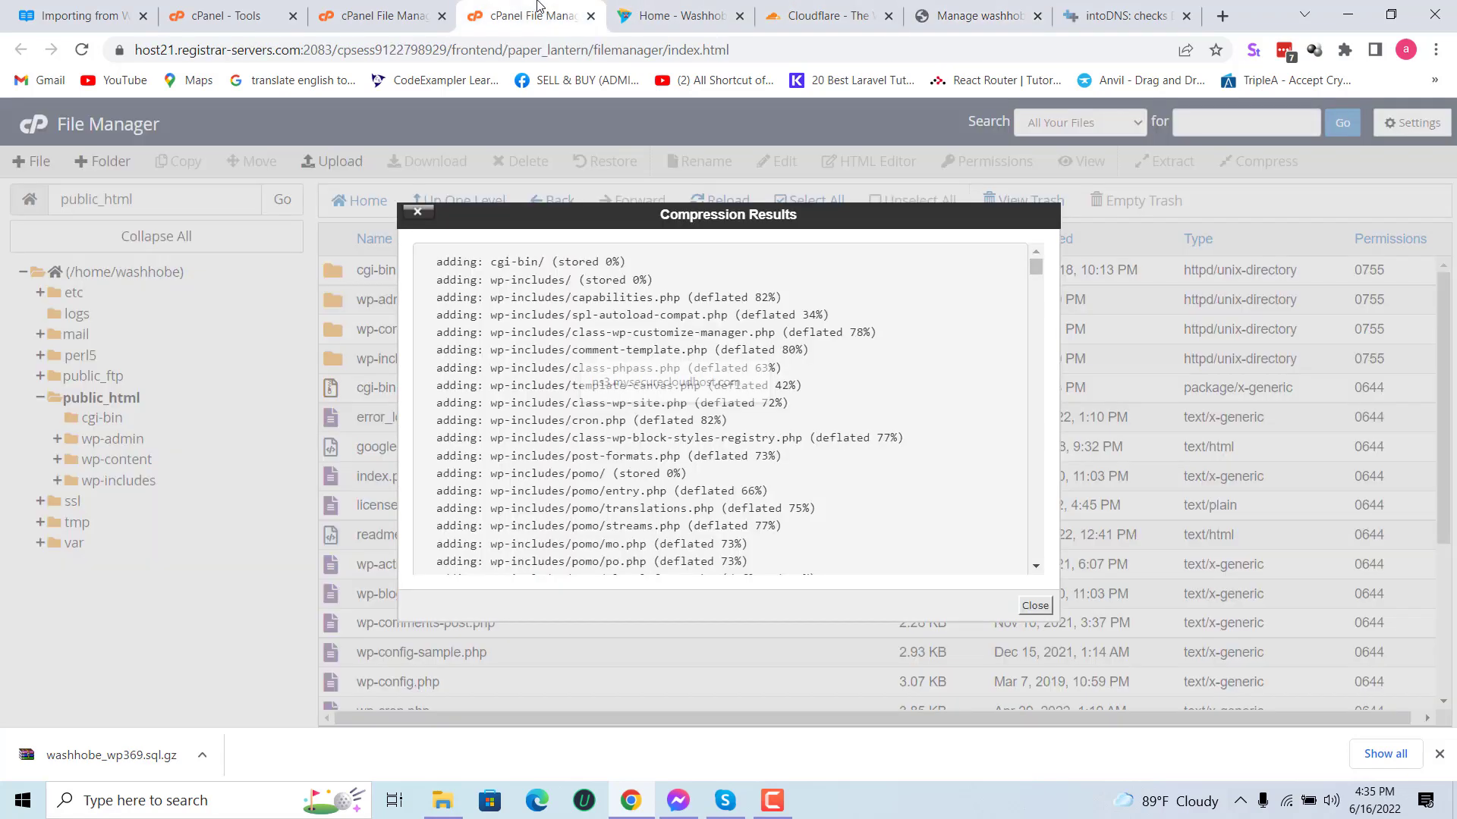
Step: Close Compression Results and download the 338.27 MB cgi-bin.zip from public_html
left_click(1036, 606)
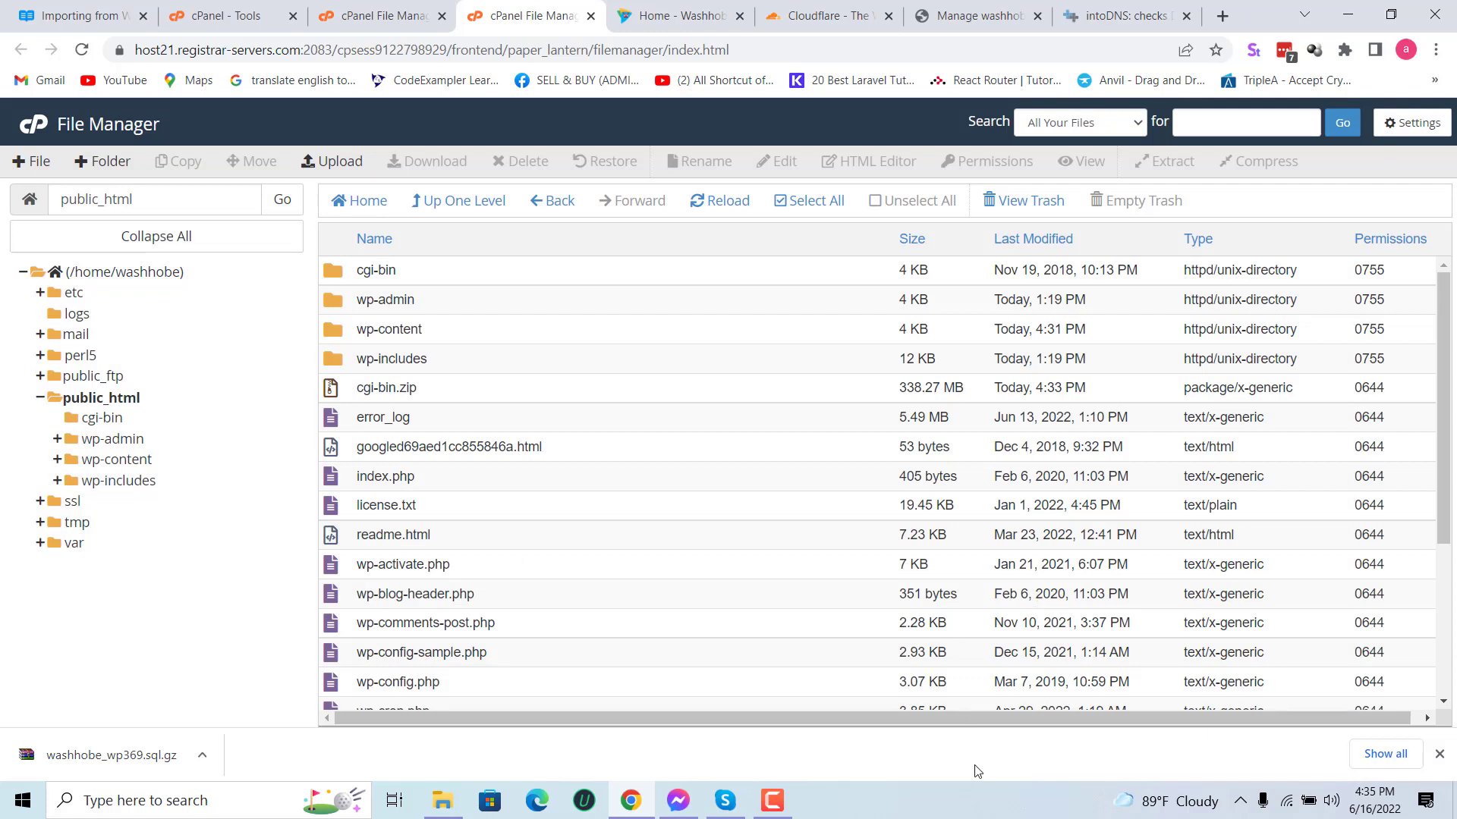
left_click(876, 396)
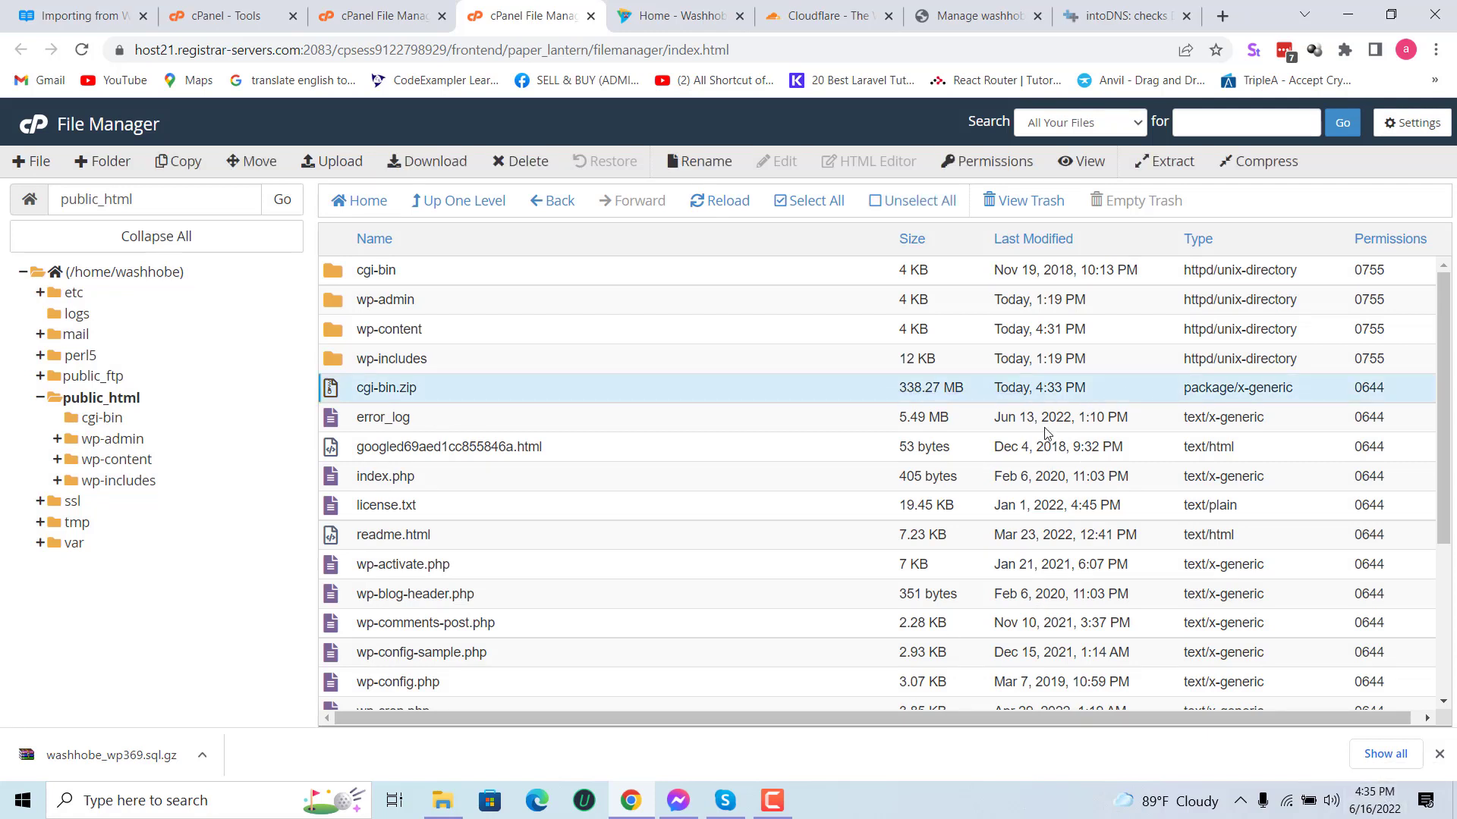
right_click(491, 390)
left_click(542, 410)
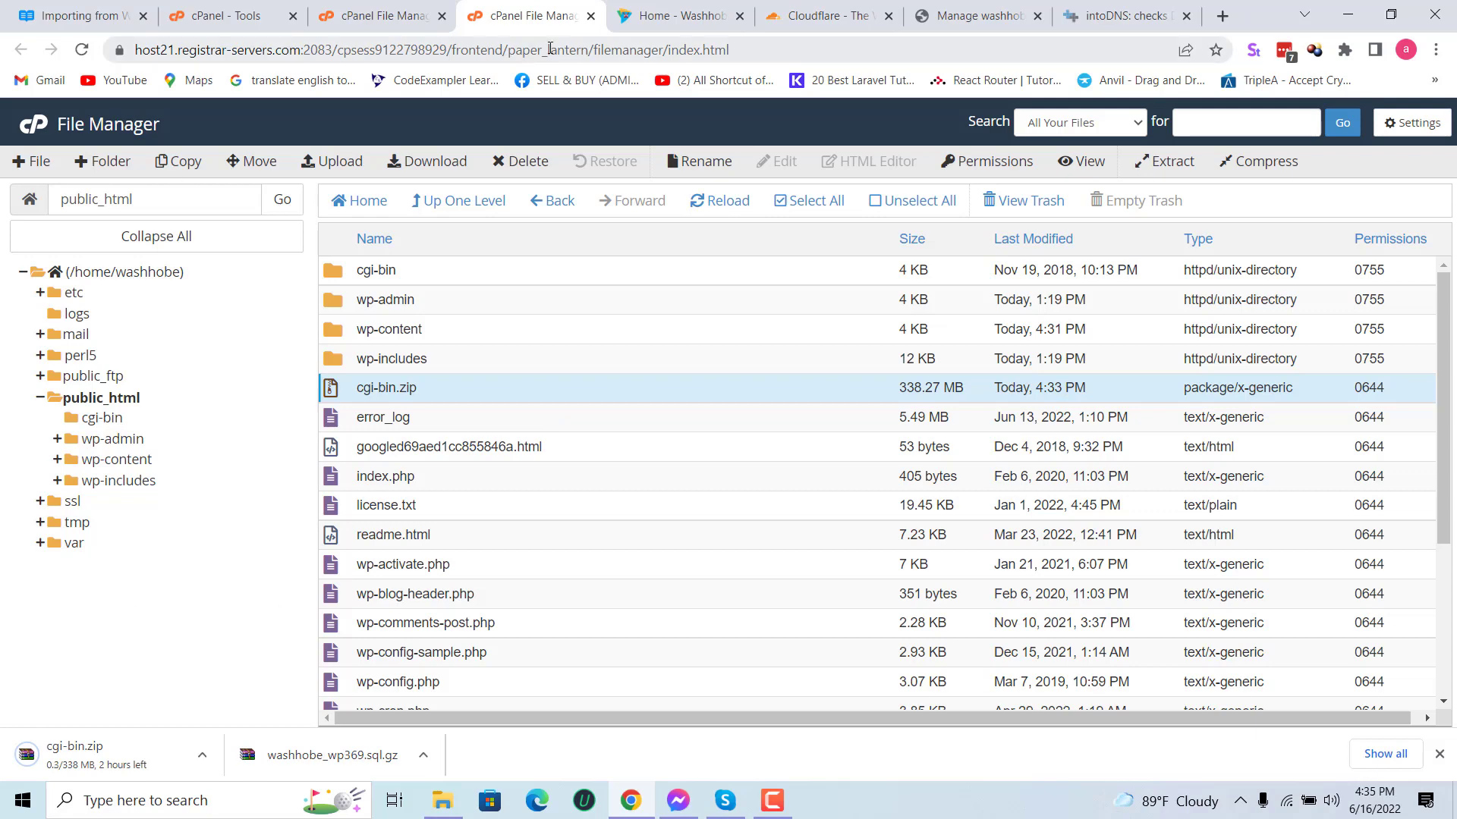
Step: On the new host's cPanel, find the Backup tool with a 'bac' tools search and open it
left_click(400, 12)
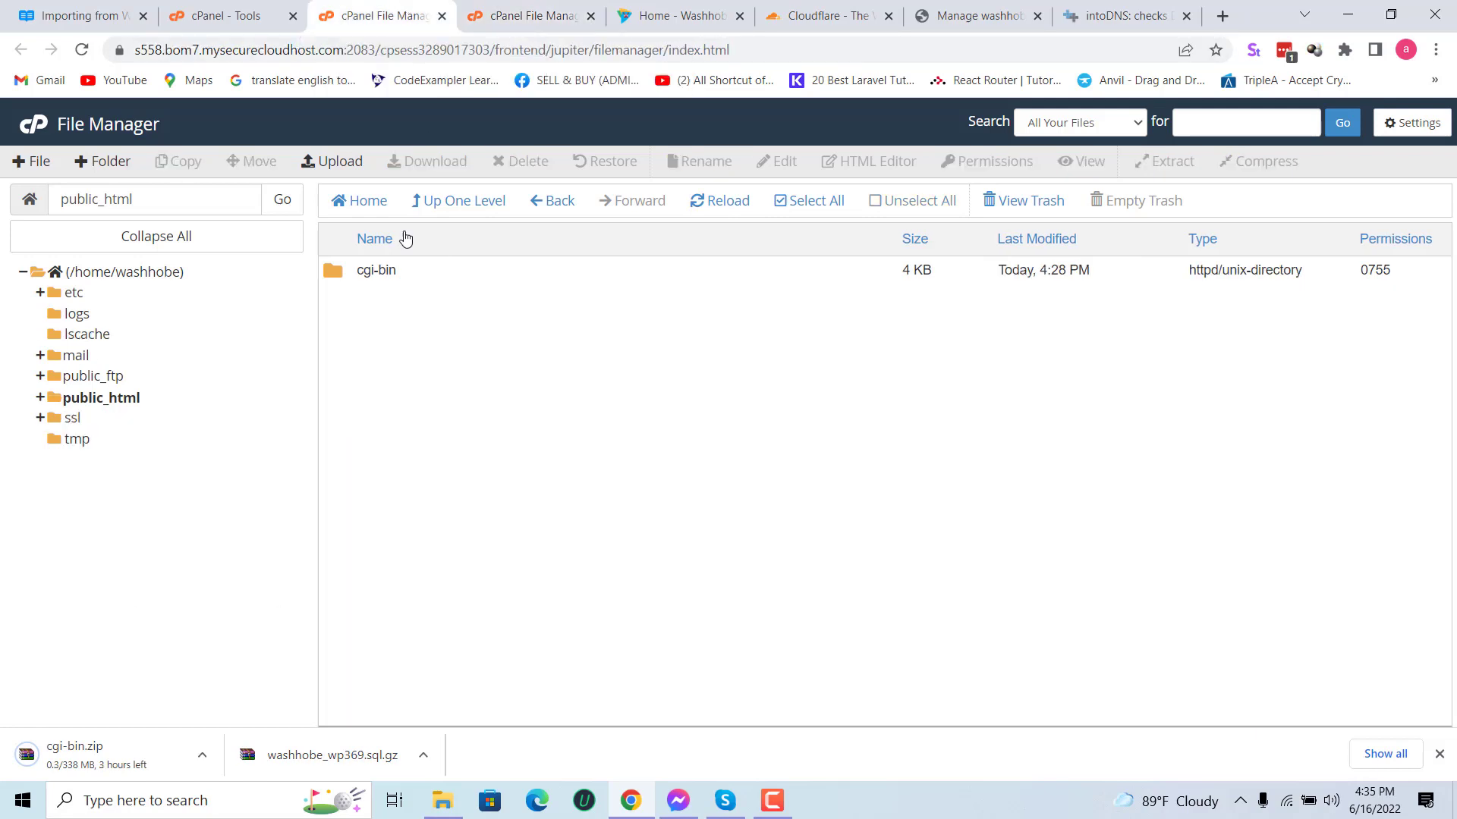
left_click(220, 15)
scroll(495, 372, "up", 4)
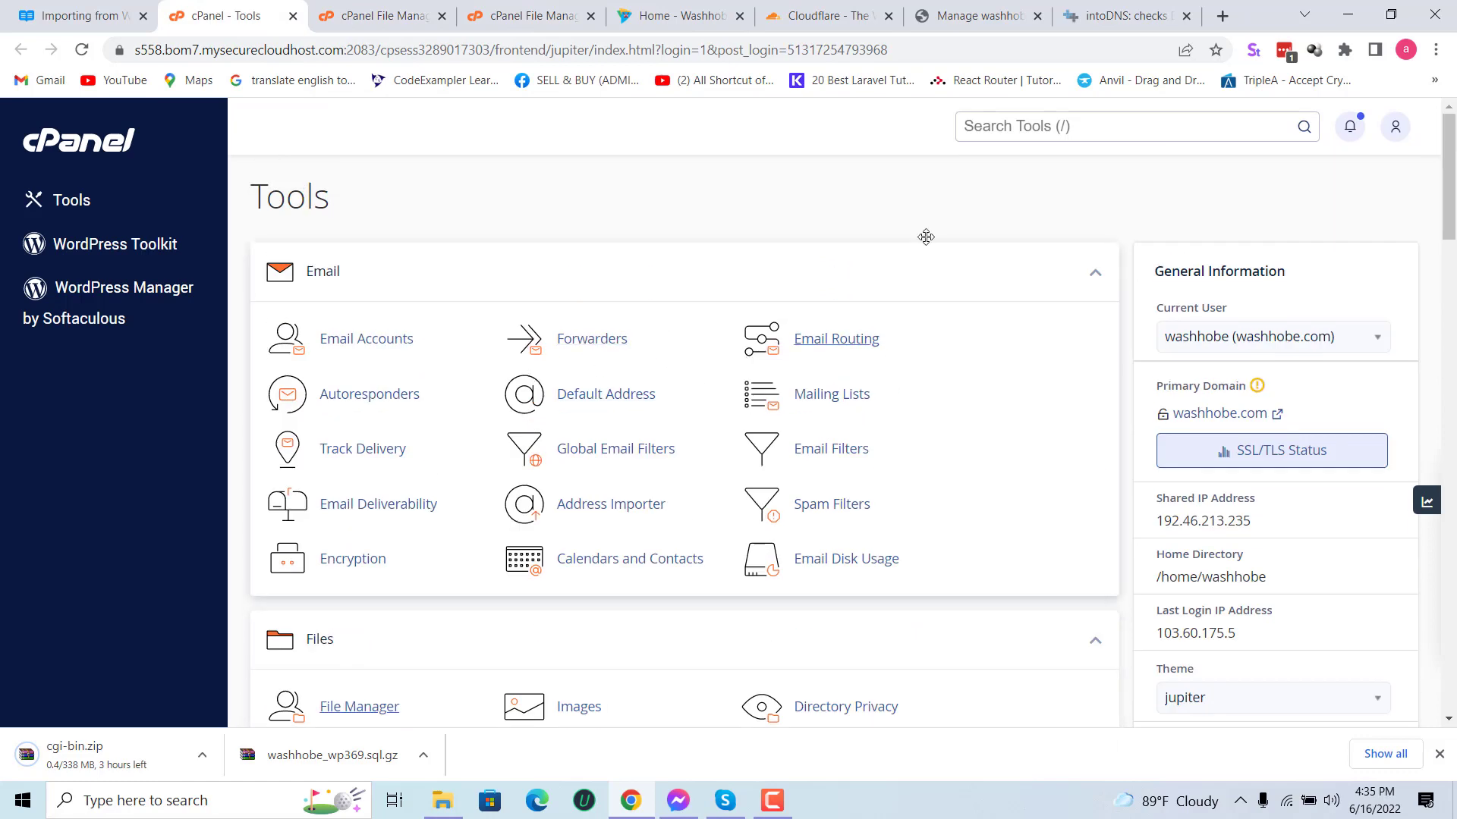
left_click(1074, 128)
type("bac")
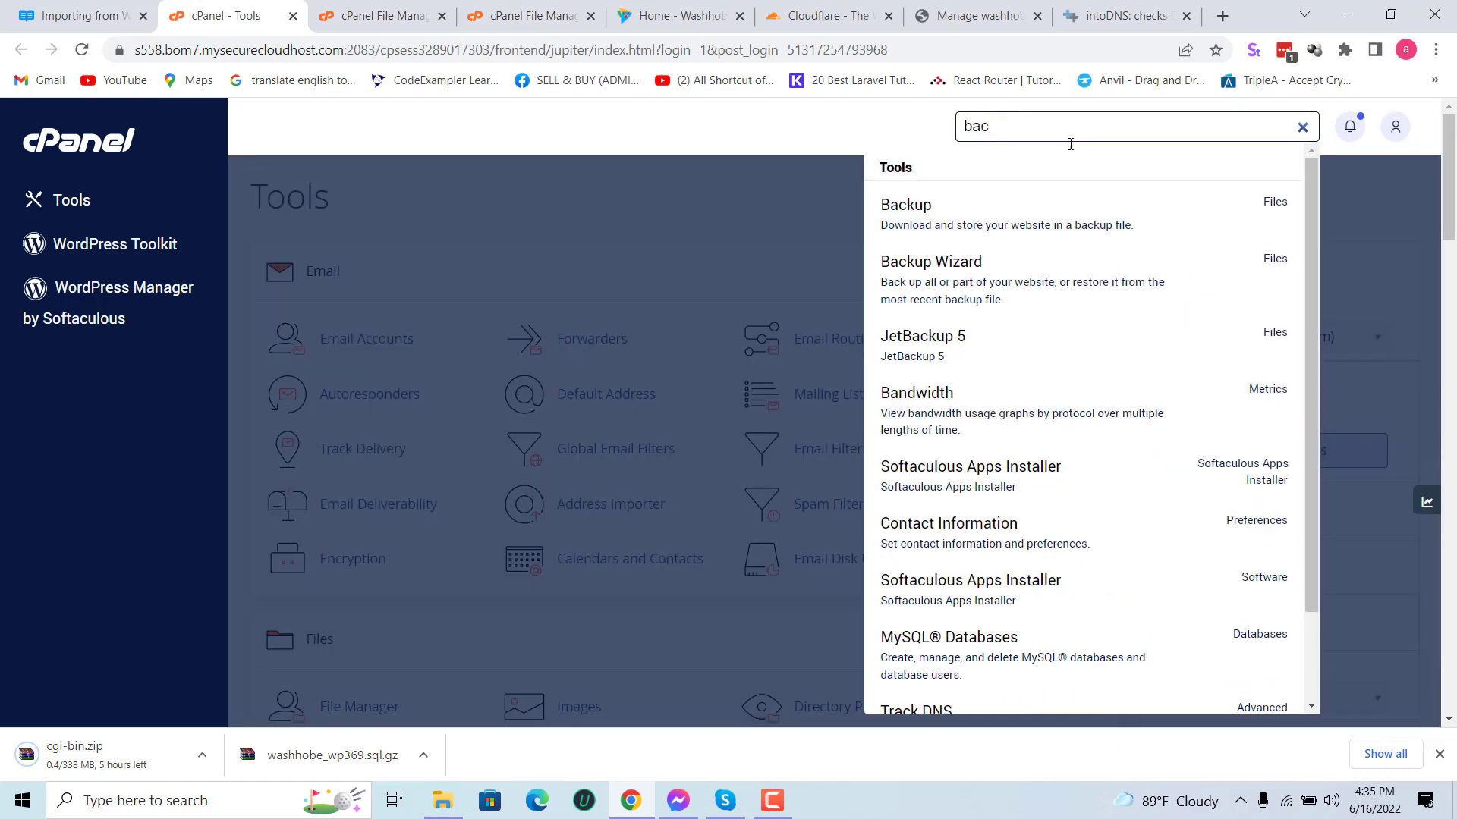
left_click(999, 206)
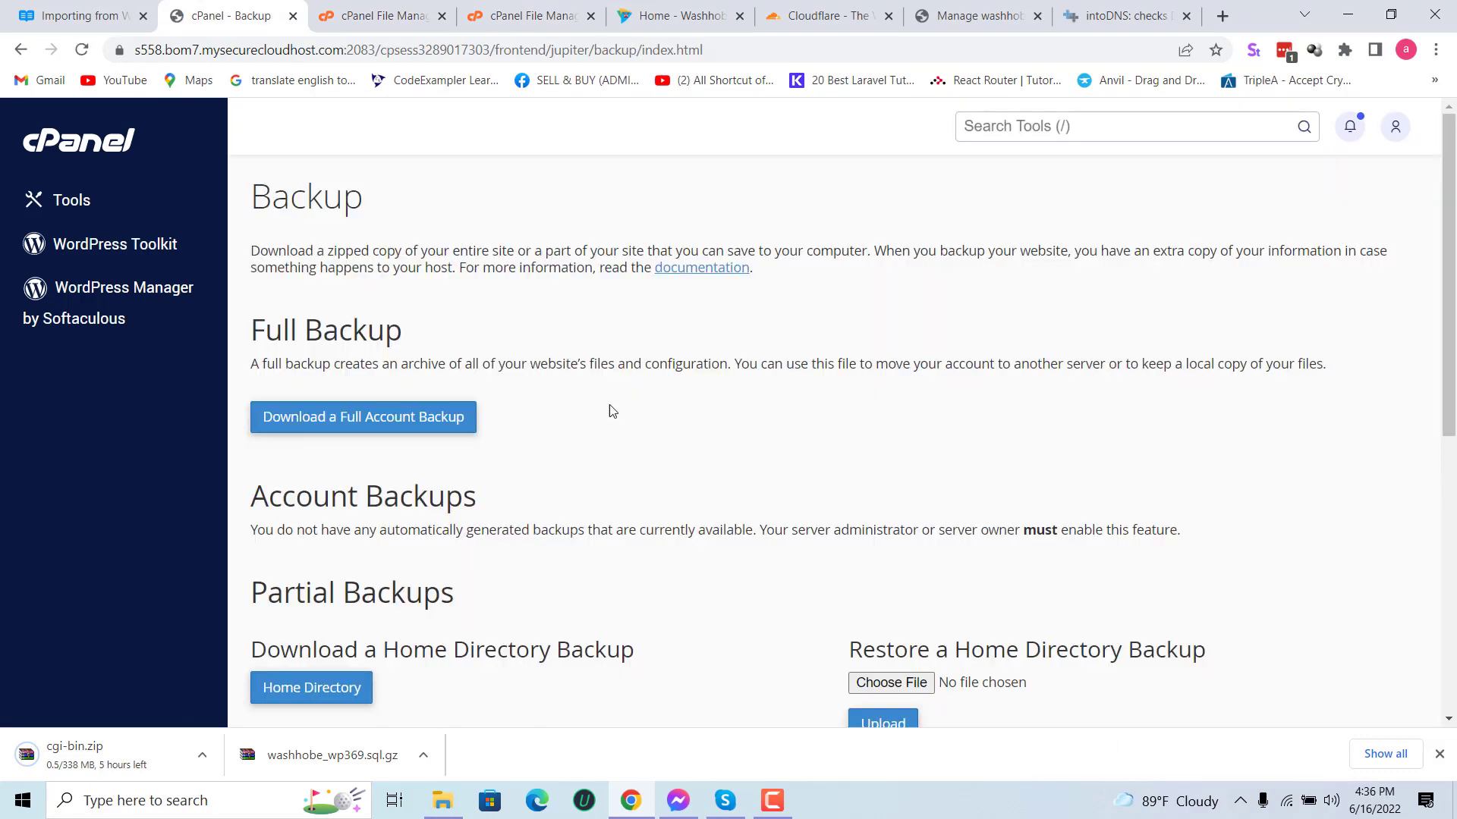
Step: Restore a MySQL database from Downloads/washhobe_wp369.sql.gz and reload the Backup page
scroll(608, 409, "down", 7)
scroll(423, 525, "up", 4)
scroll(281, 458, "down", 2)
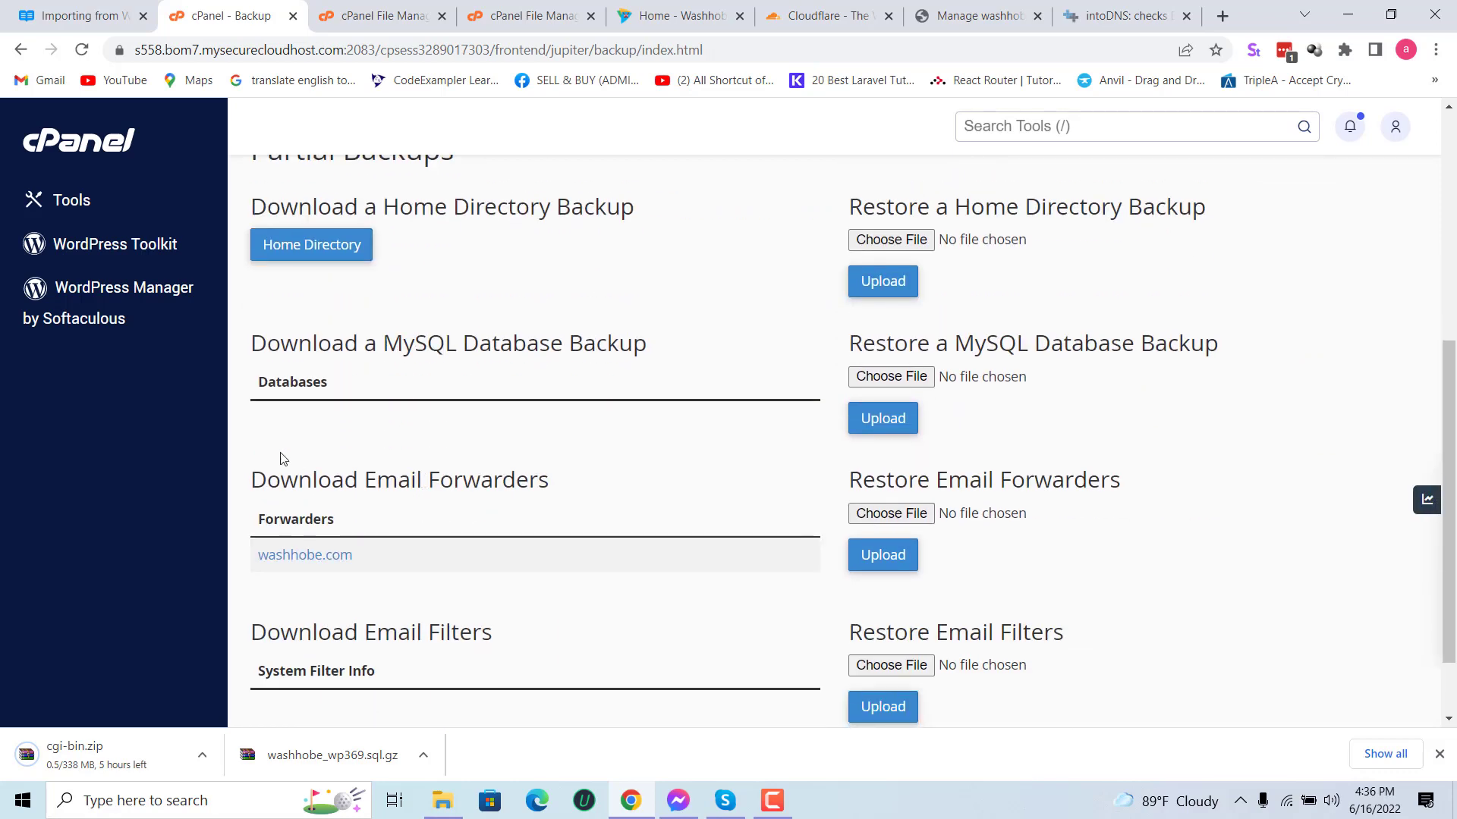
scroll(409, 417, "up", 1)
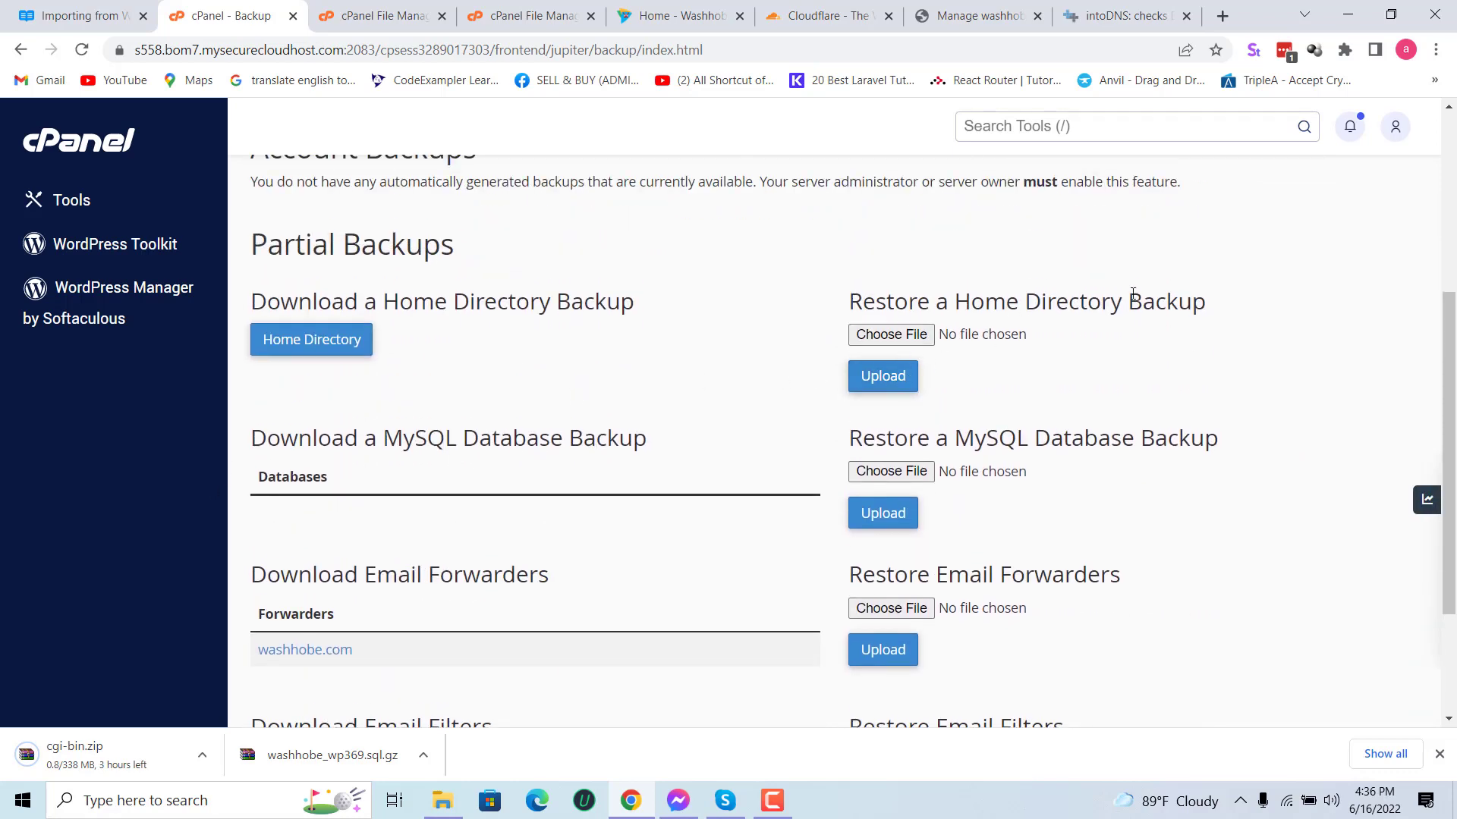
left_click(899, 482)
scroll(137, 243, "up", 2)
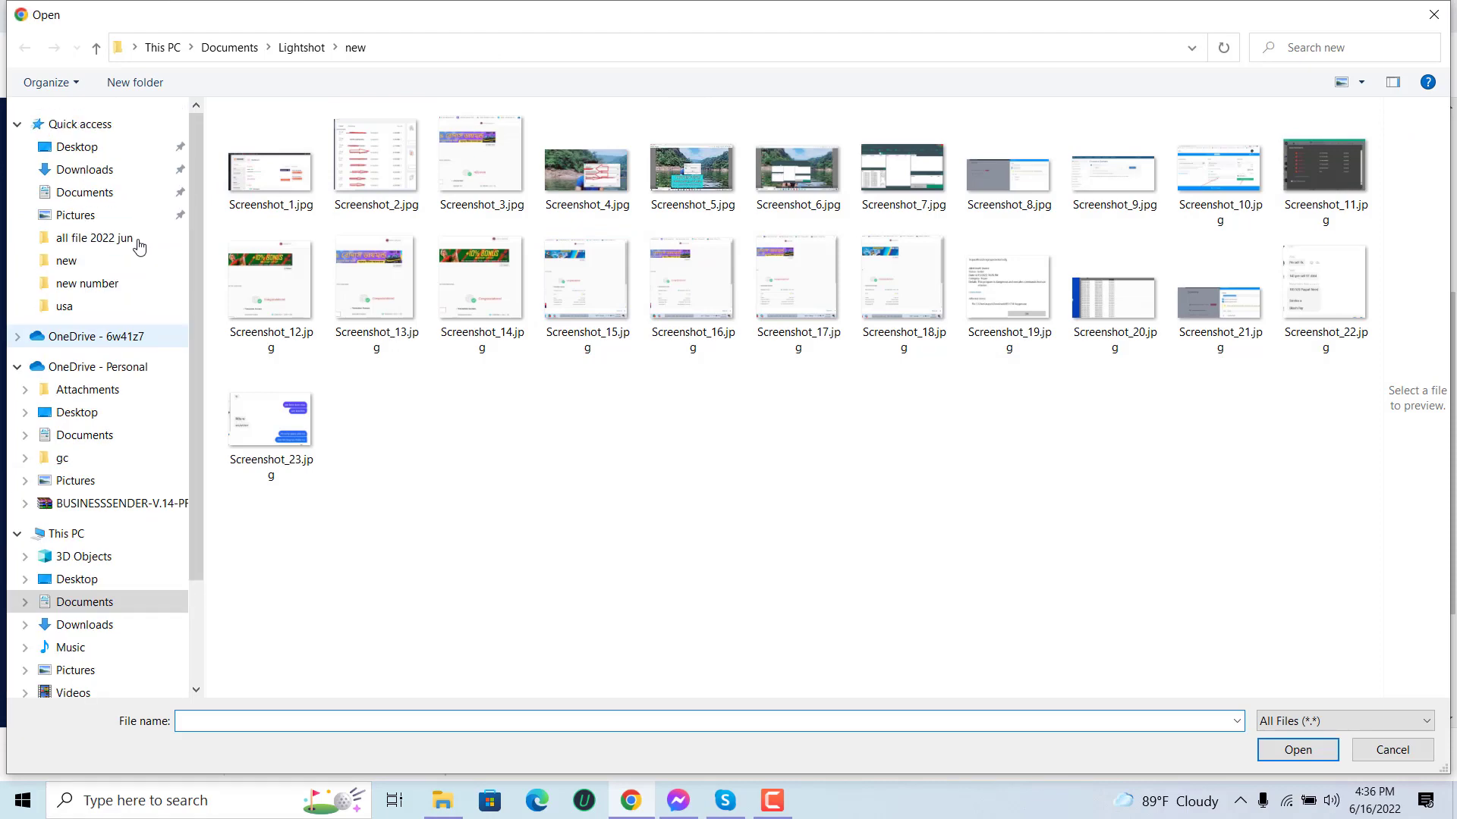
left_click(96, 170)
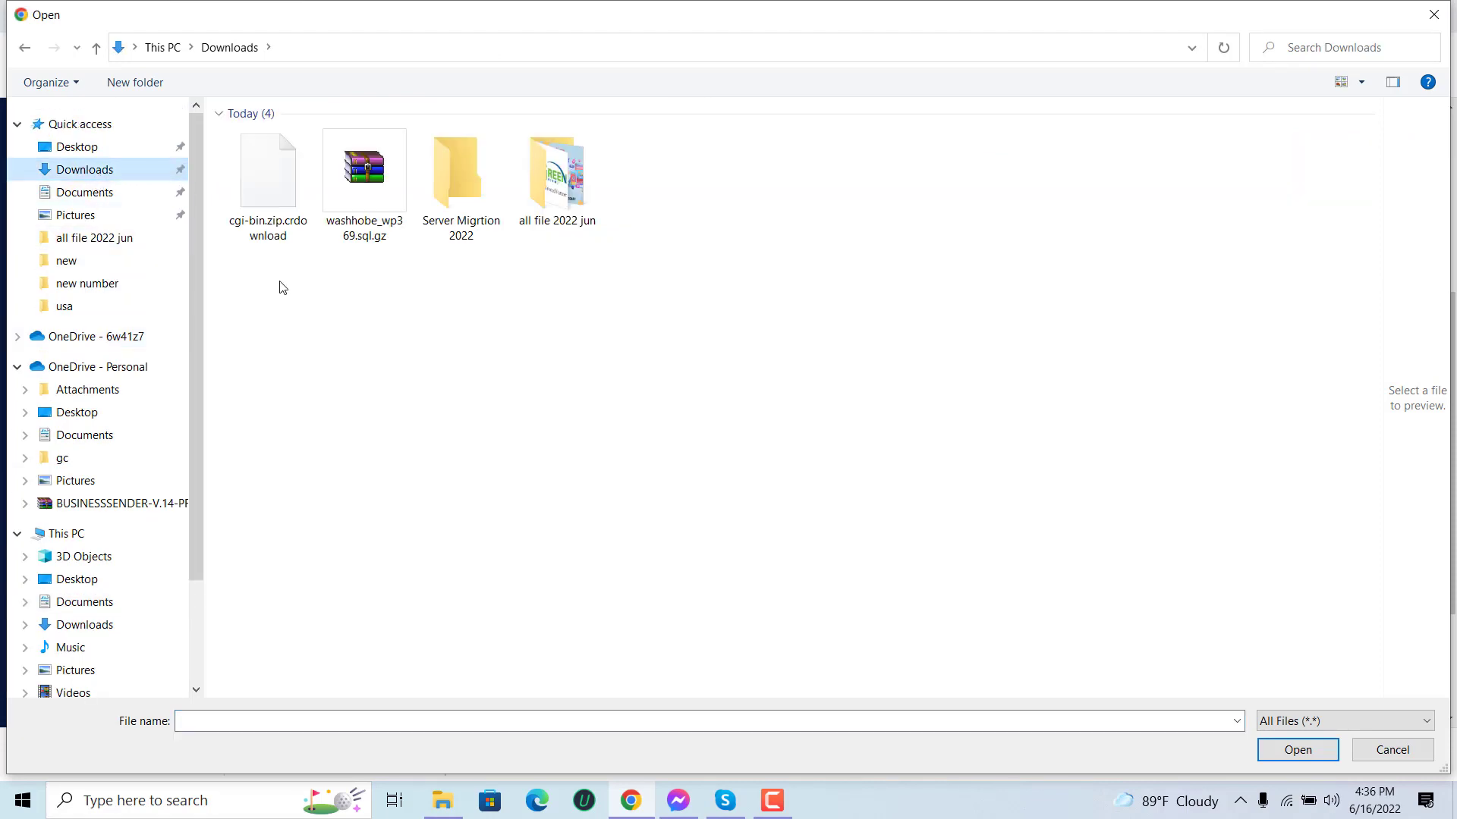
double_click(364, 223)
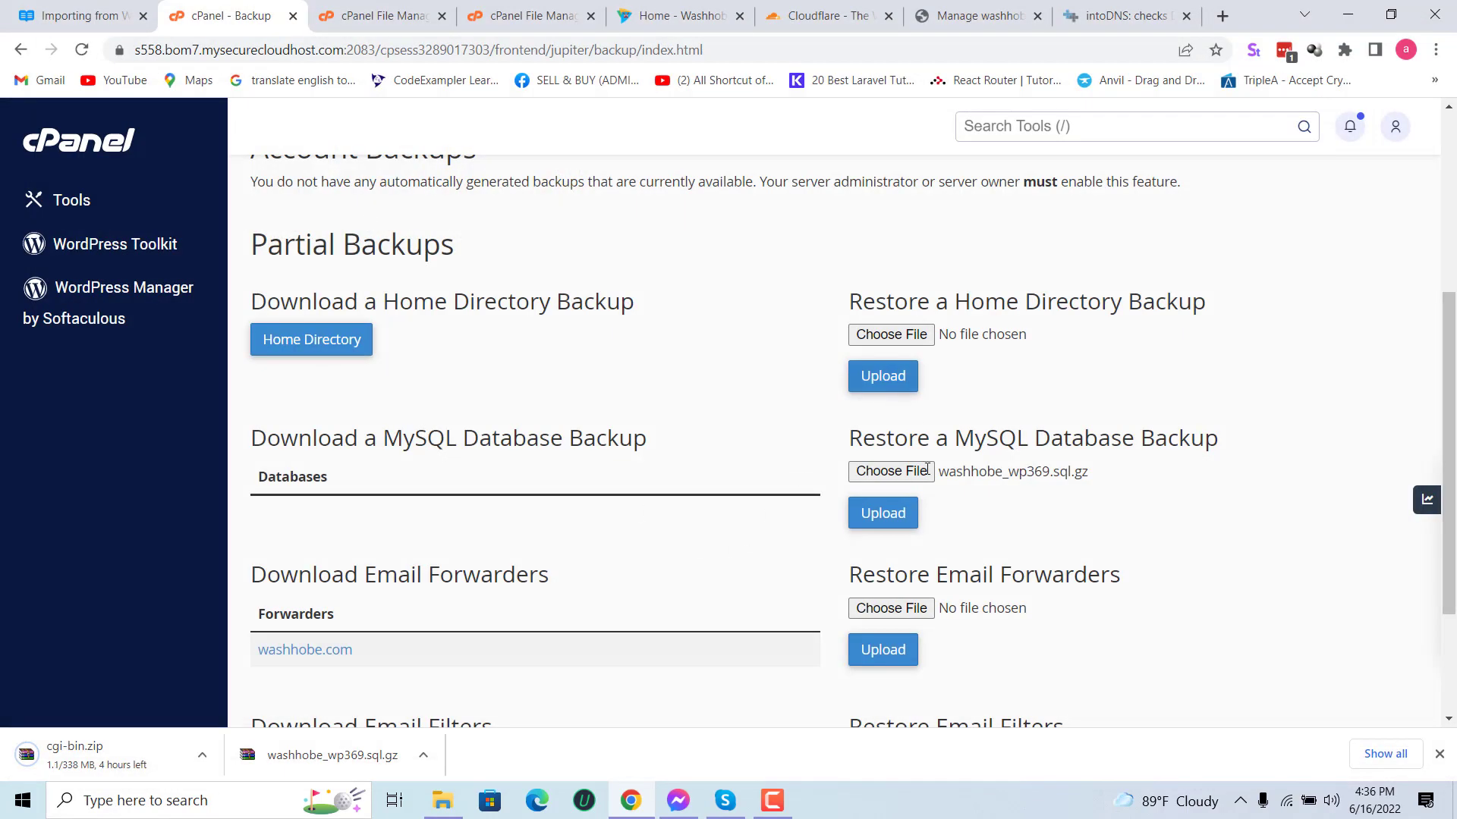
left_click(905, 513)
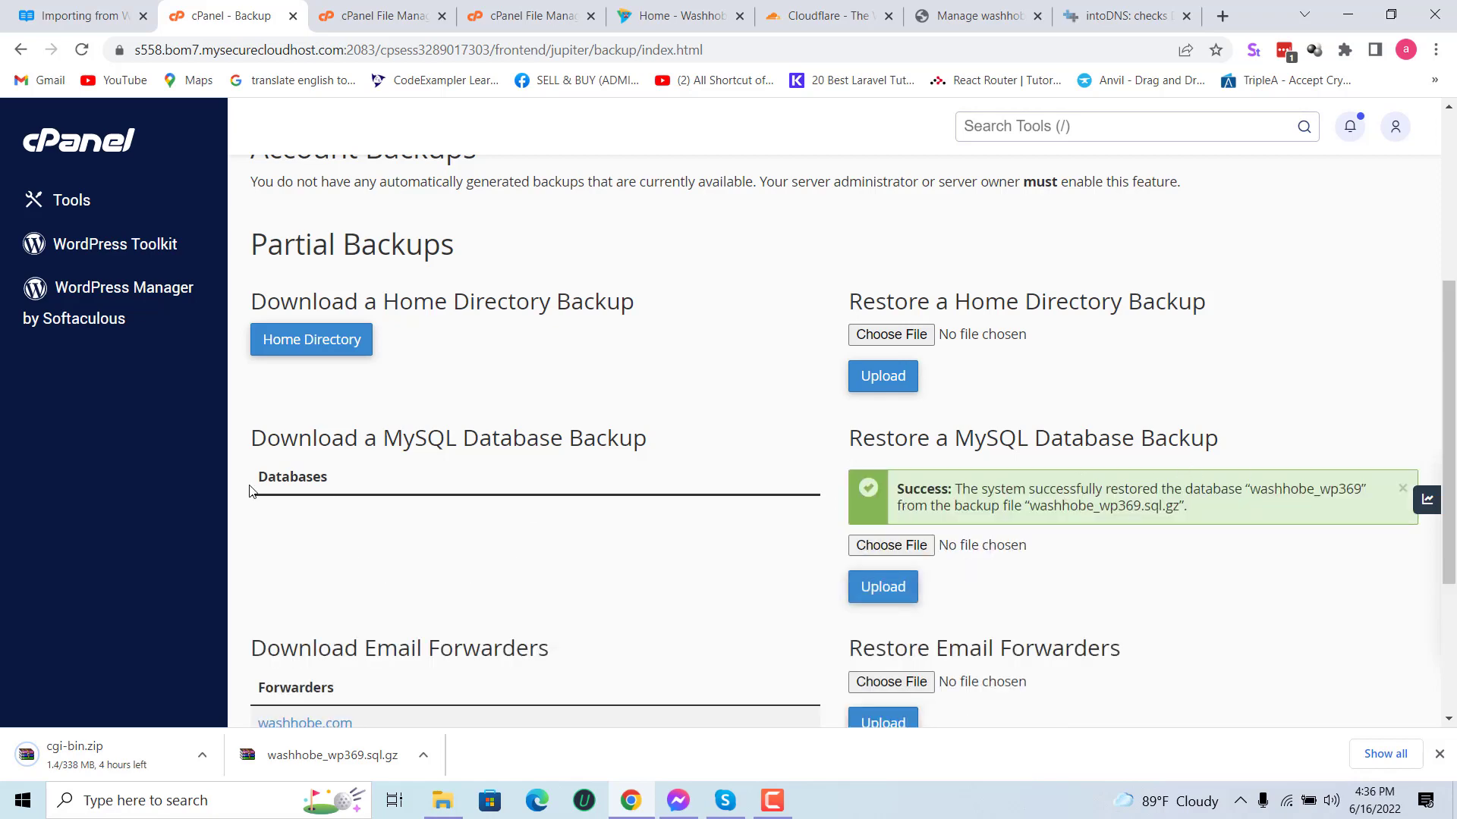
left_click(82, 50)
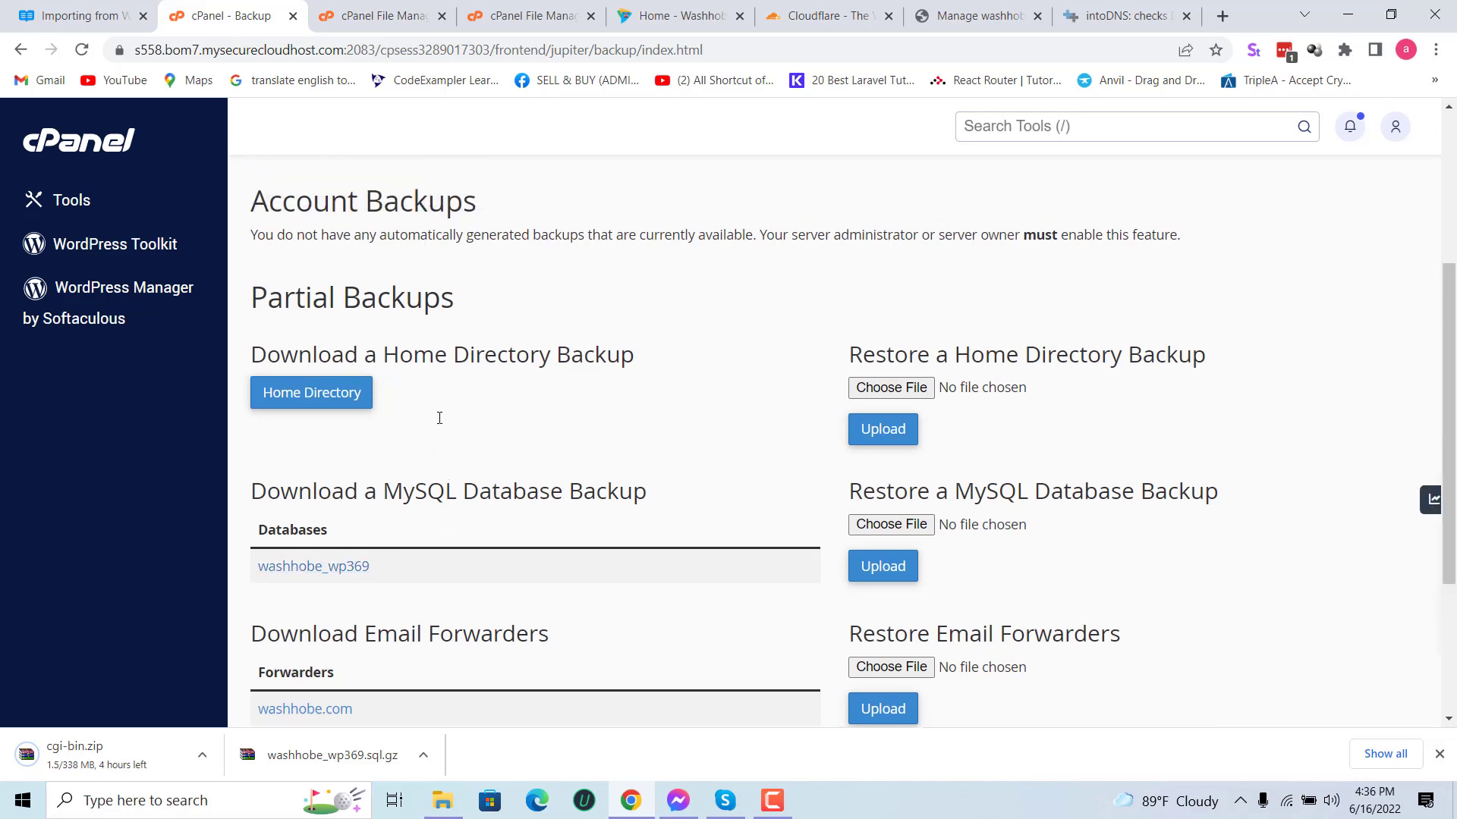
scroll(440, 418, "up", 4)
Step: Open MySQL Databases via a 'mysq' search and confirm washhobe_wp369 is 13.26 MB
left_click(72, 137)
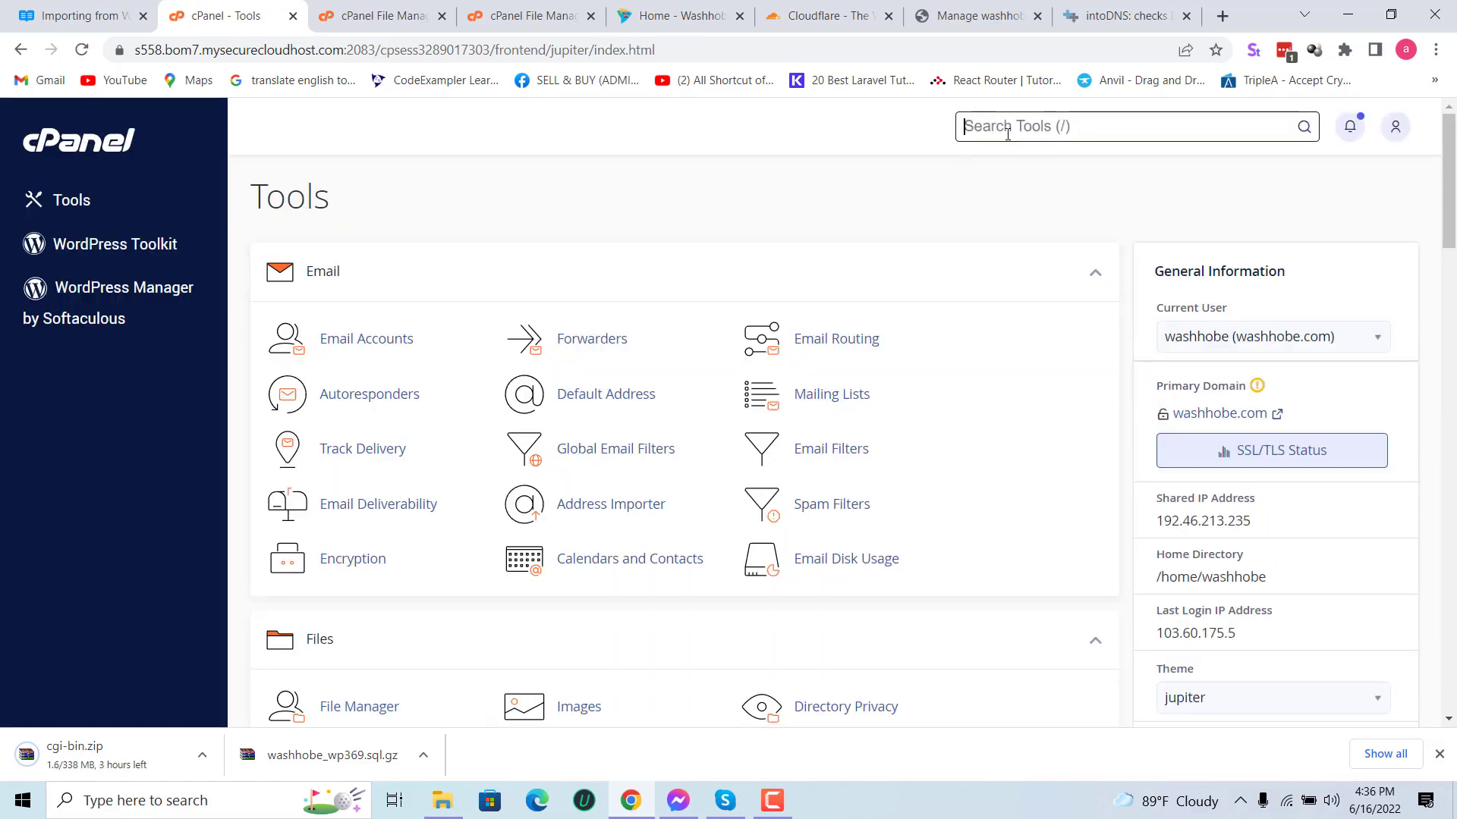
type("mys")
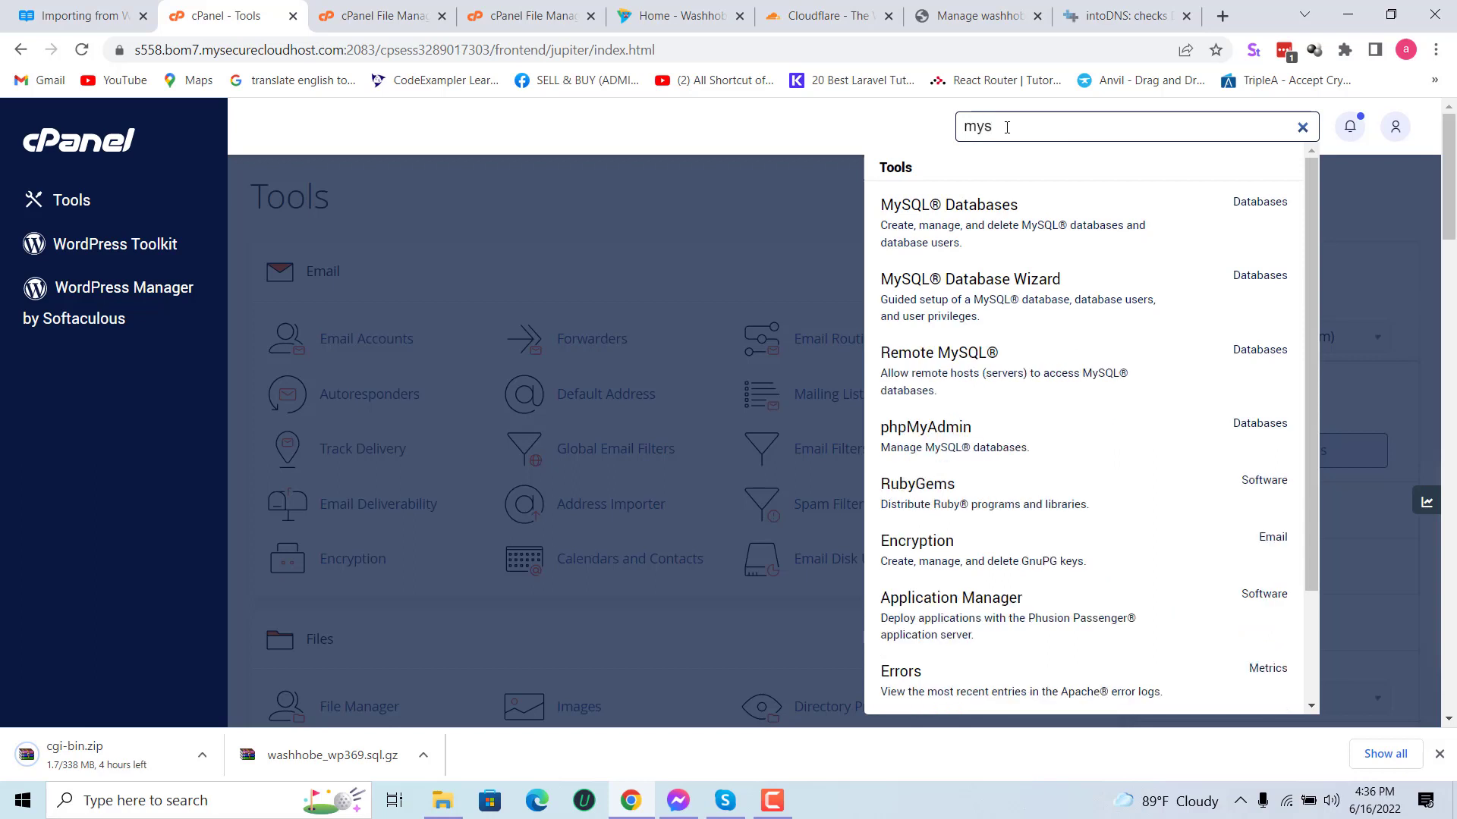
type("q")
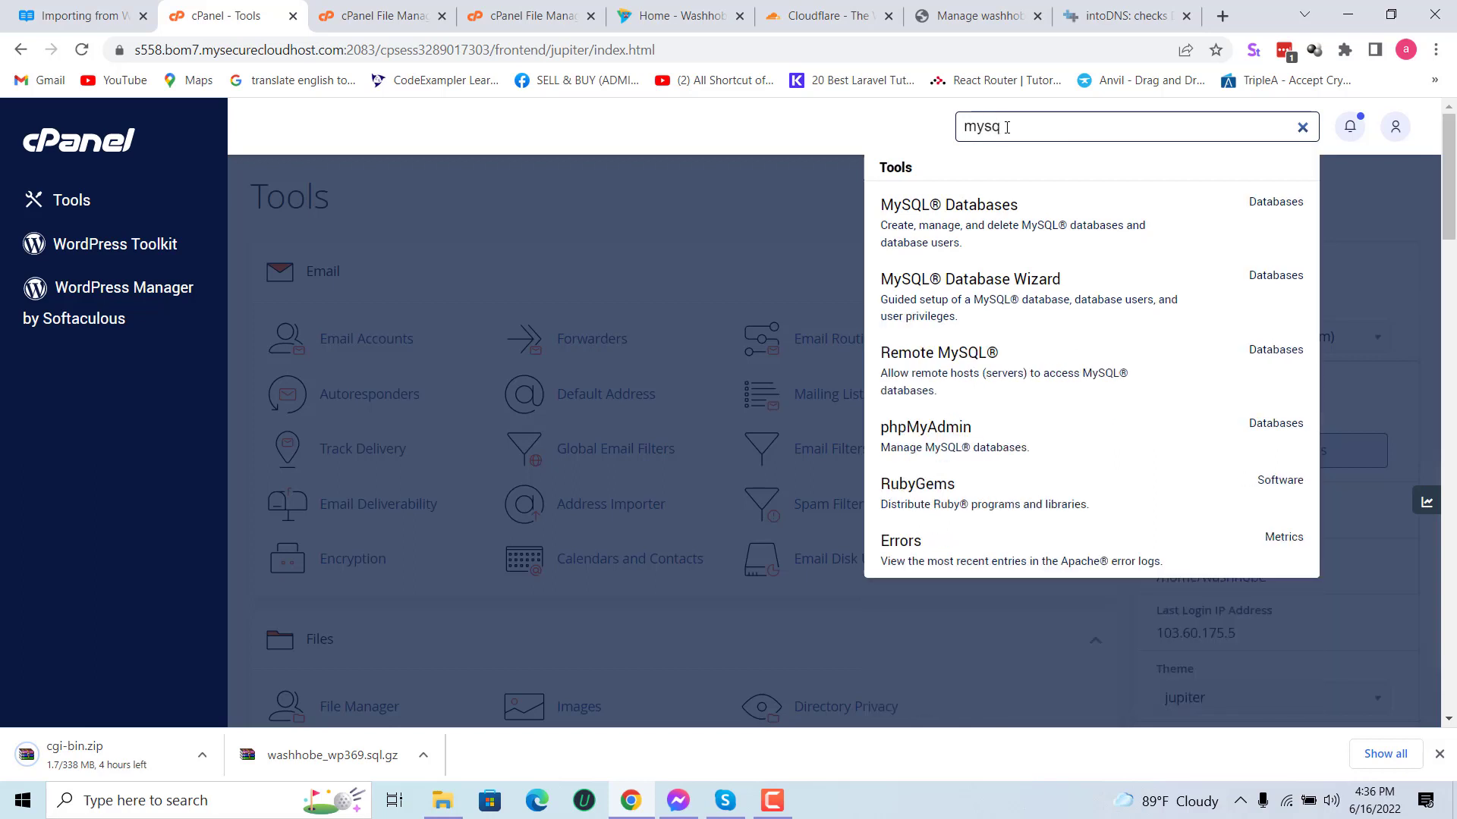
left_click(992, 211)
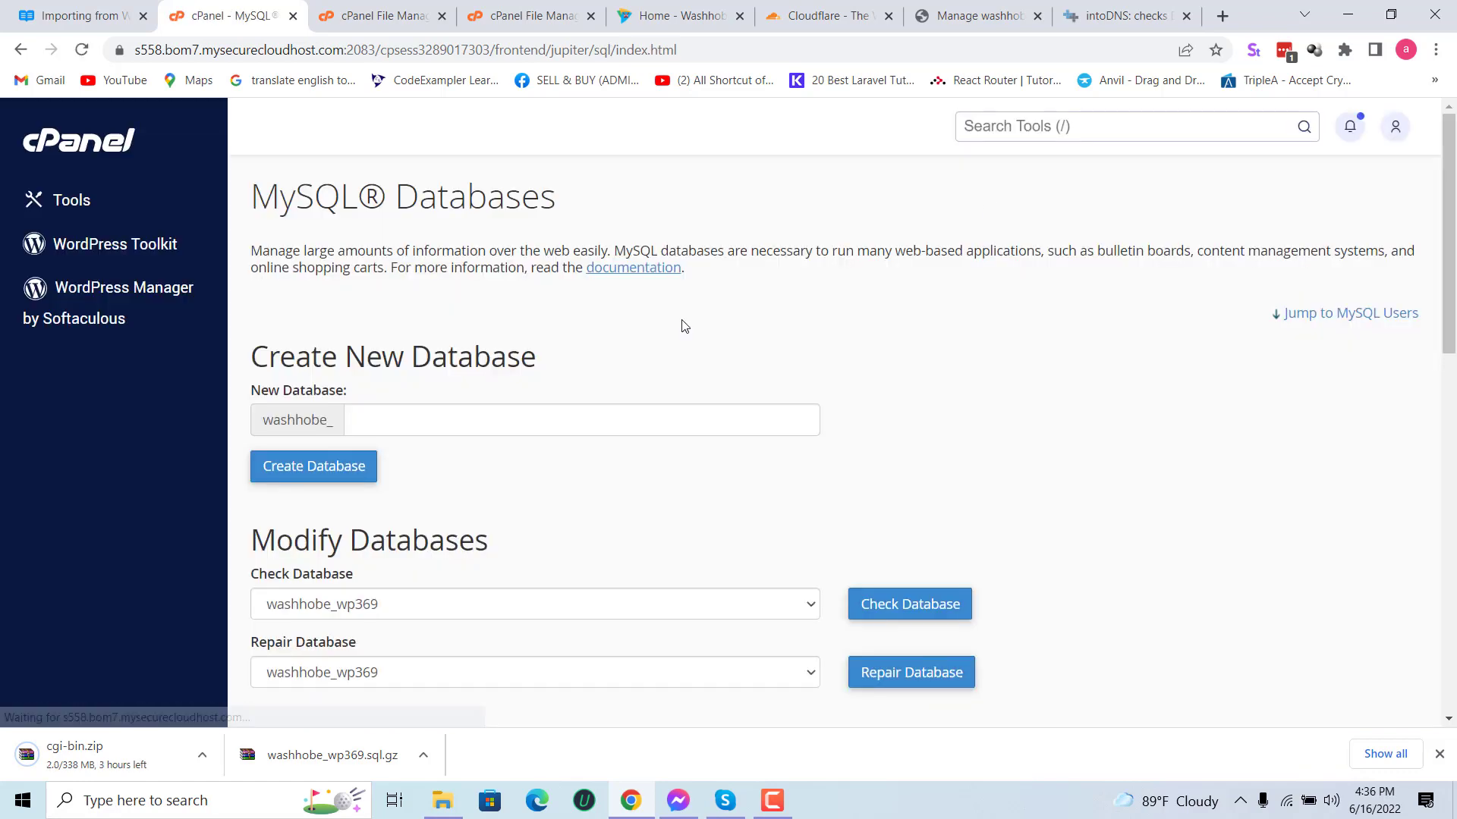
scroll(530, 397, "down", 6)
scroll(531, 397, "up", 2)
scroll(531, 396, "down", 1)
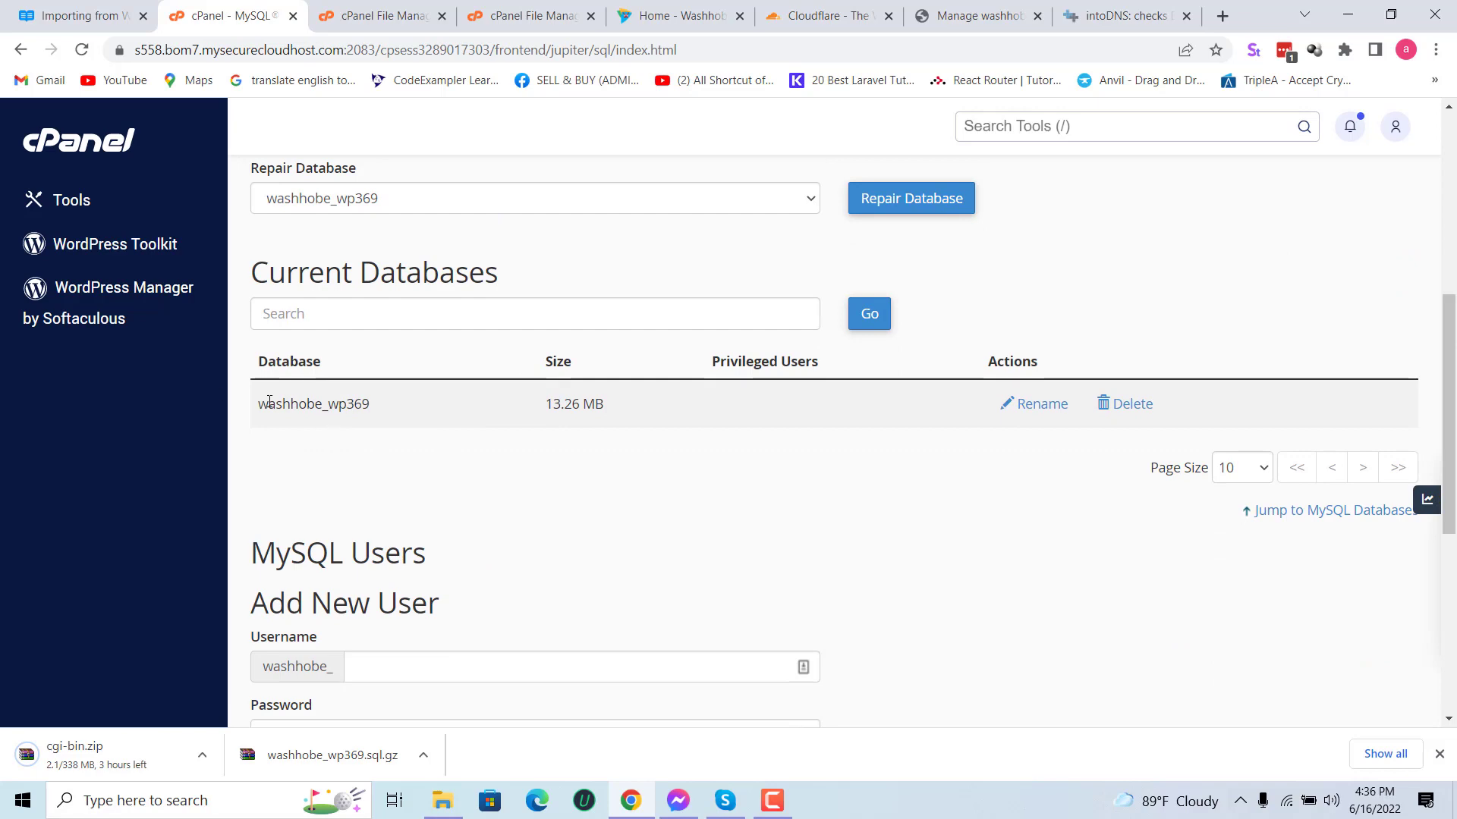
triple_click(539, 416)
scroll(769, 492, "down", 5)
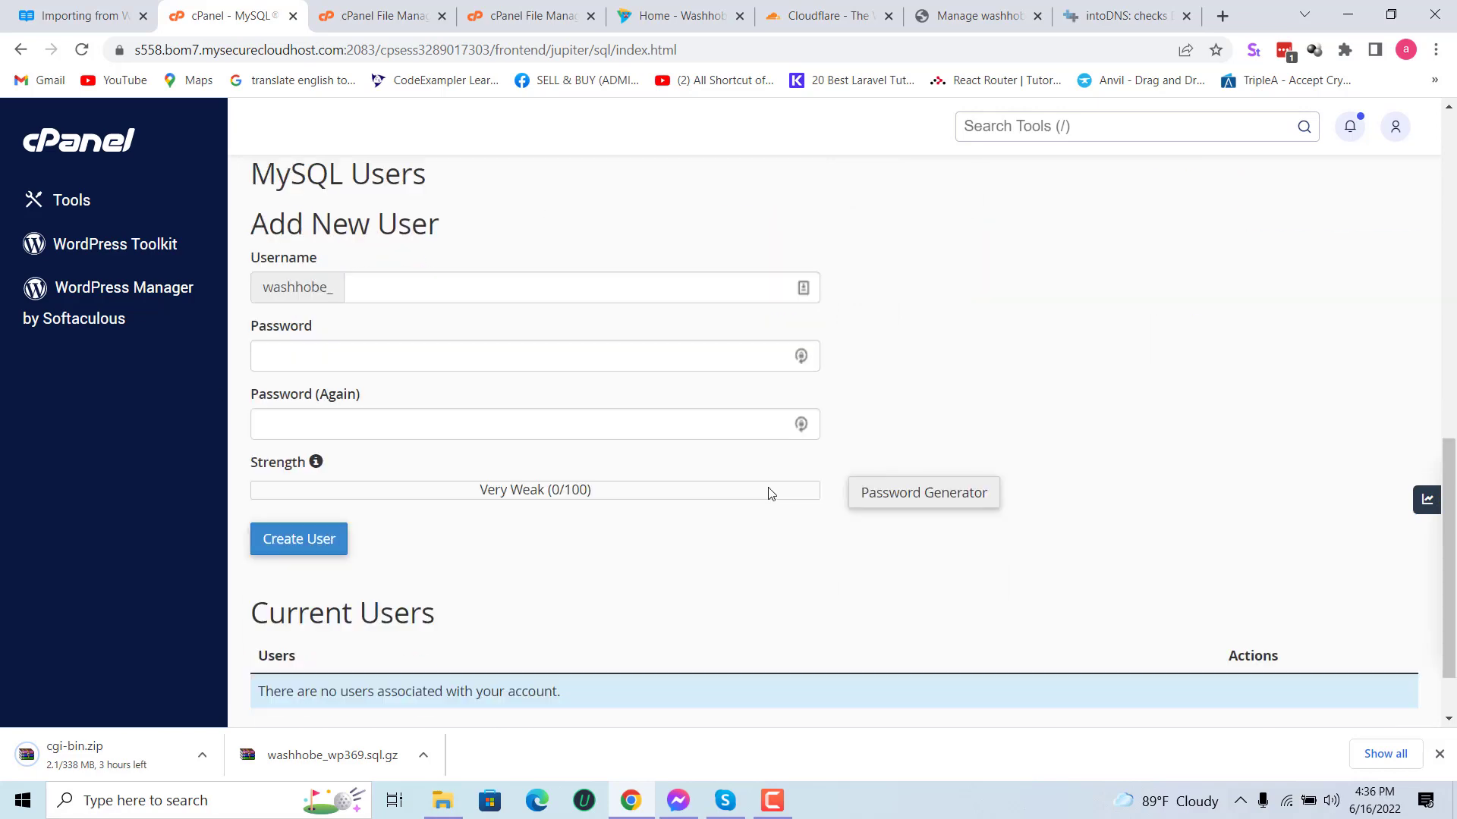
left_click(421, 286)
scroll(422, 285, "up", 3)
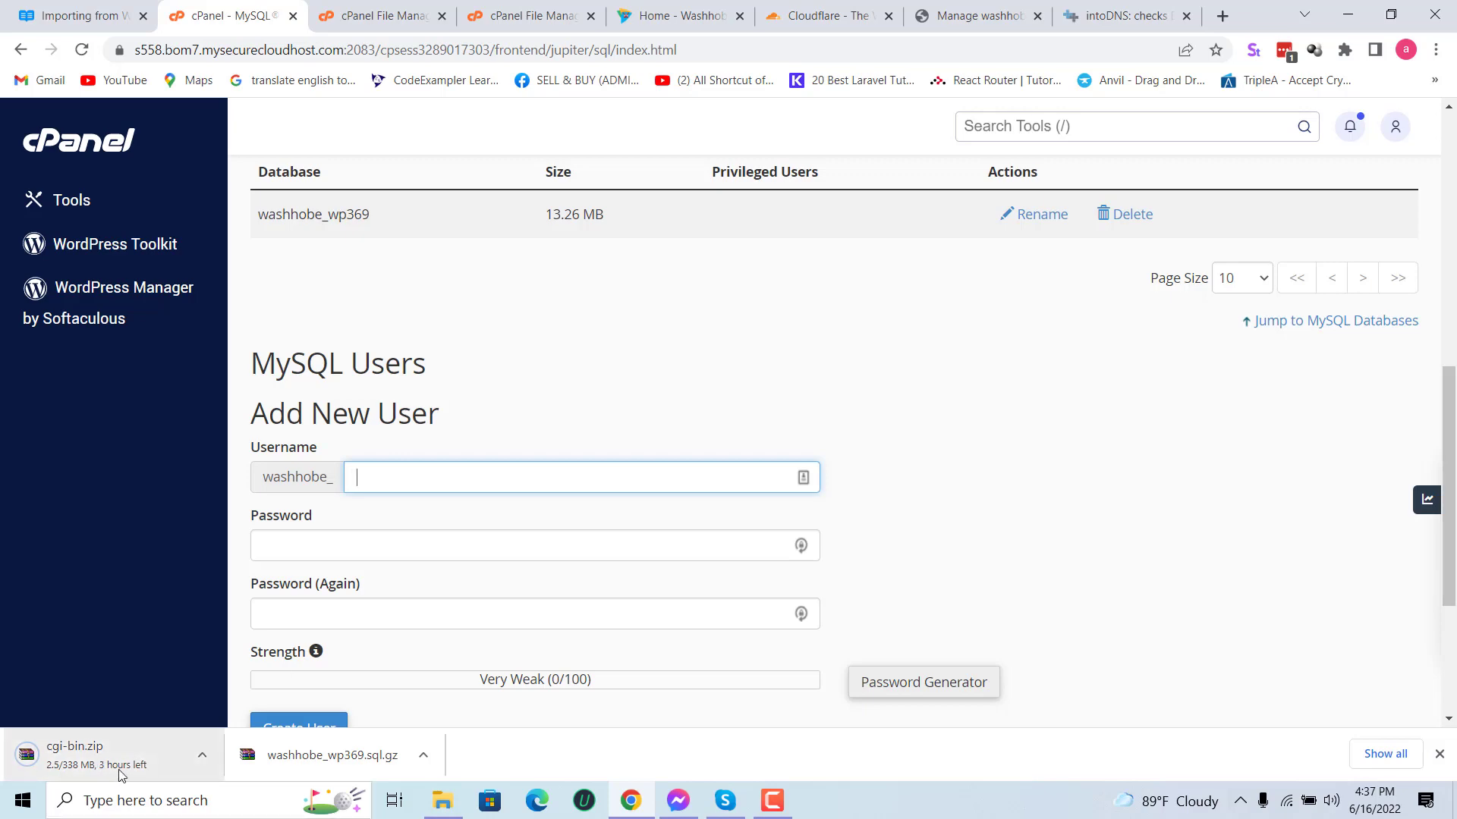
scroll(558, 356, "up", 1)
scroll(557, 356, "up", 2)
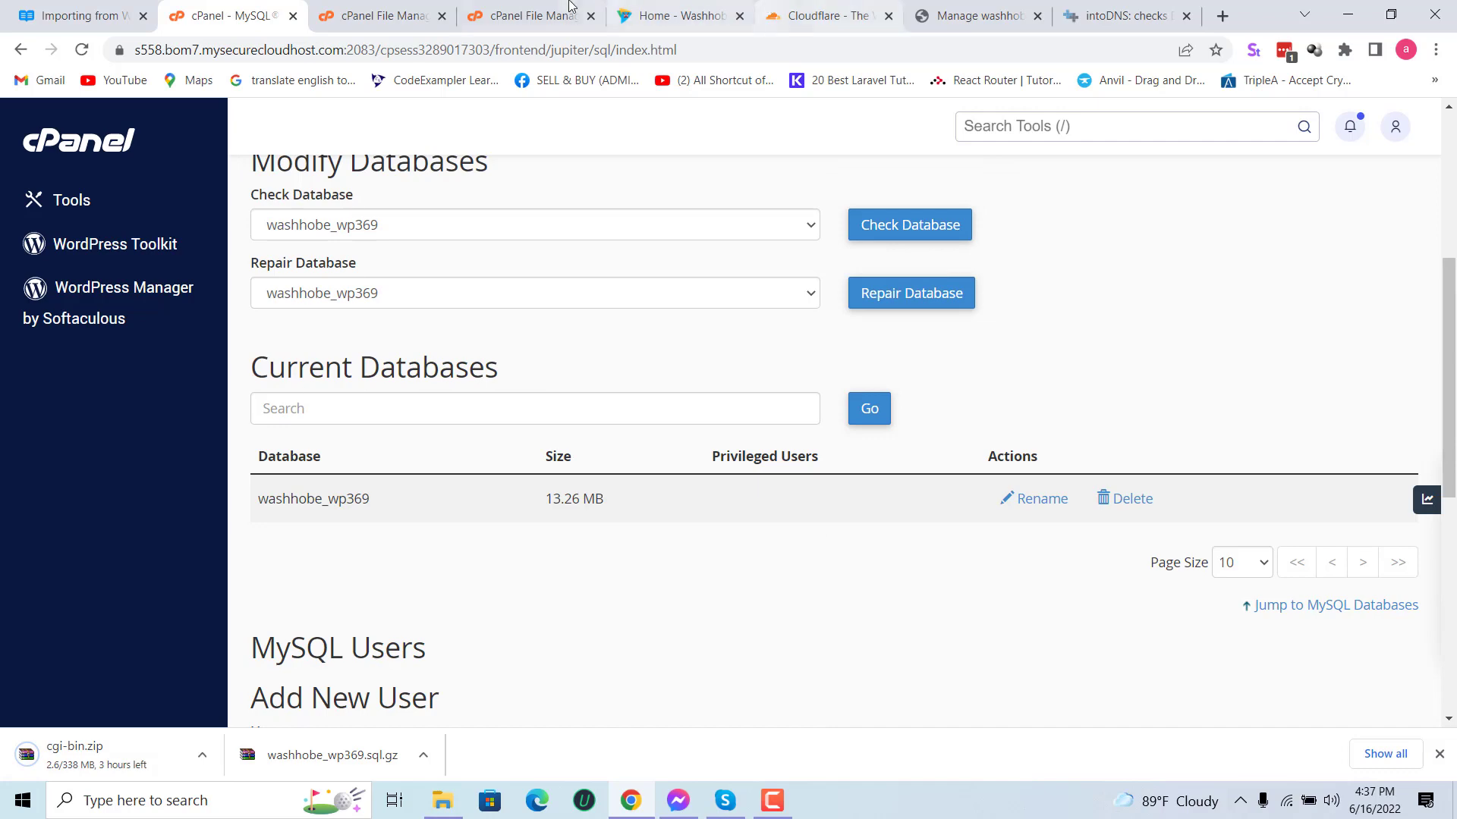
Step: Check the File Manager file list, then return to the cPanel Tools home page
left_click(524, 15)
left_click(408, 6)
left_click(271, 9)
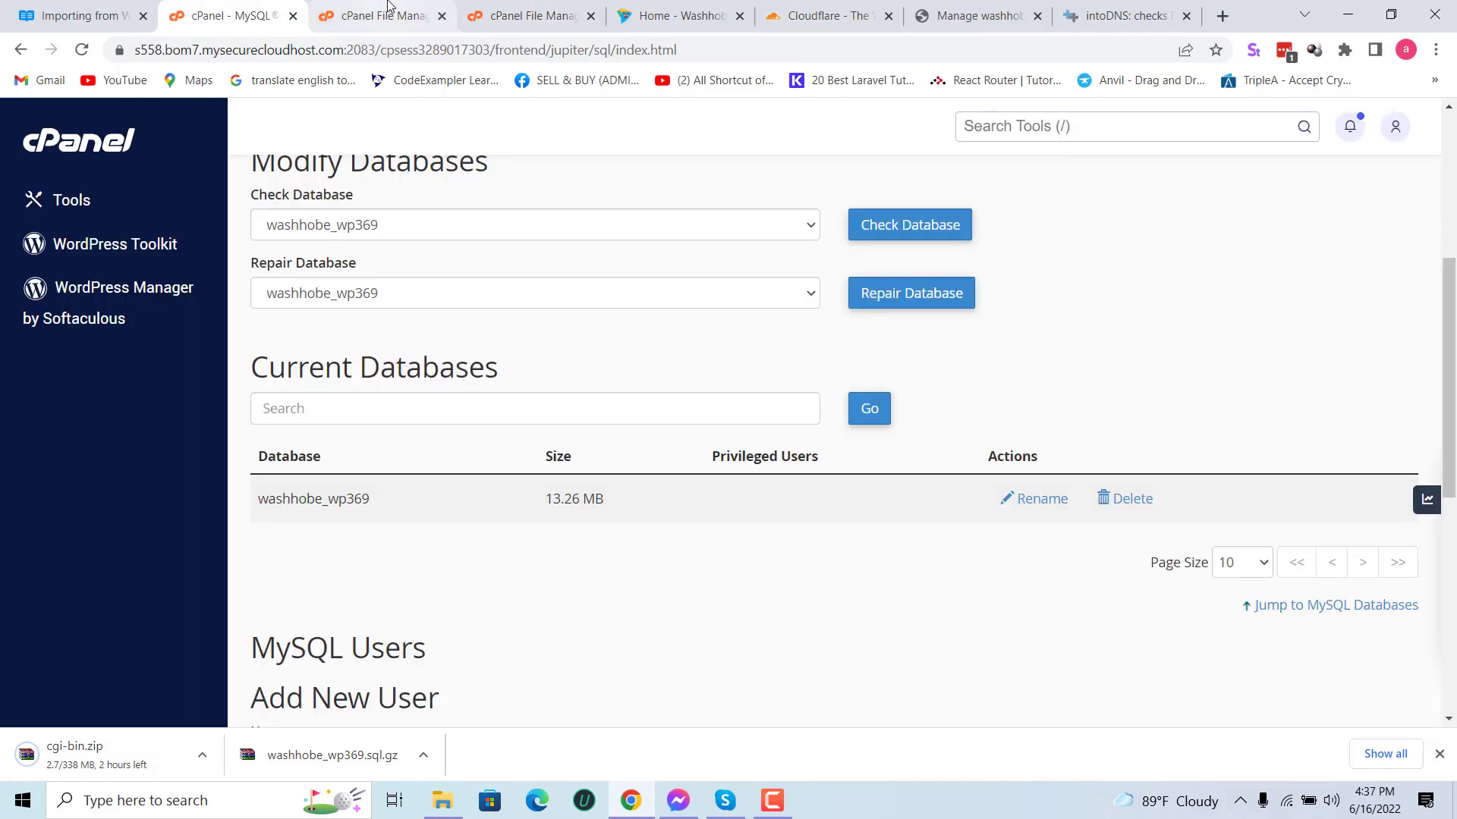
left_click(102, 146)
left_click(395, 10)
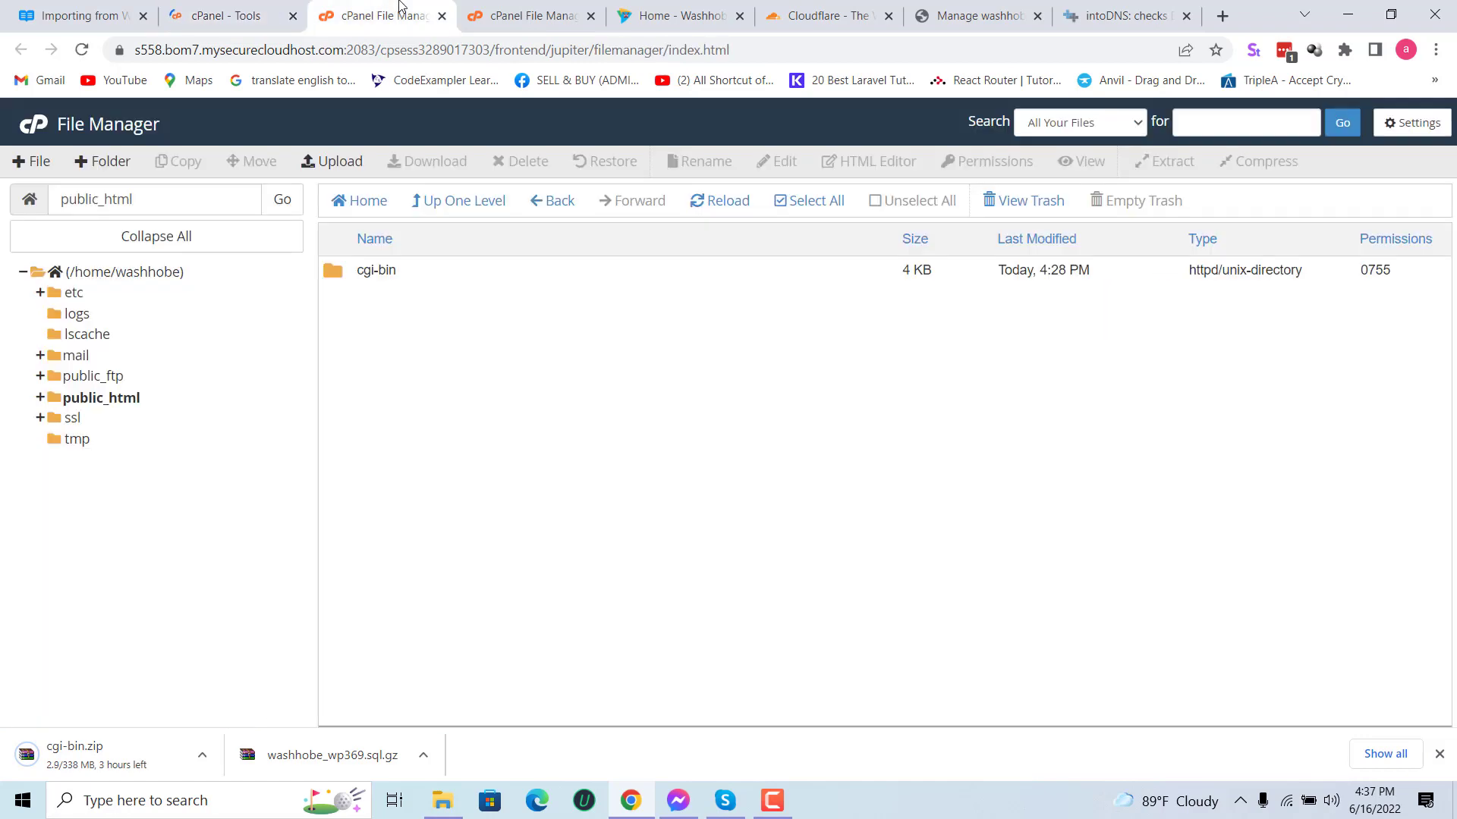
left_click(263, 7)
left_click(1015, 133)
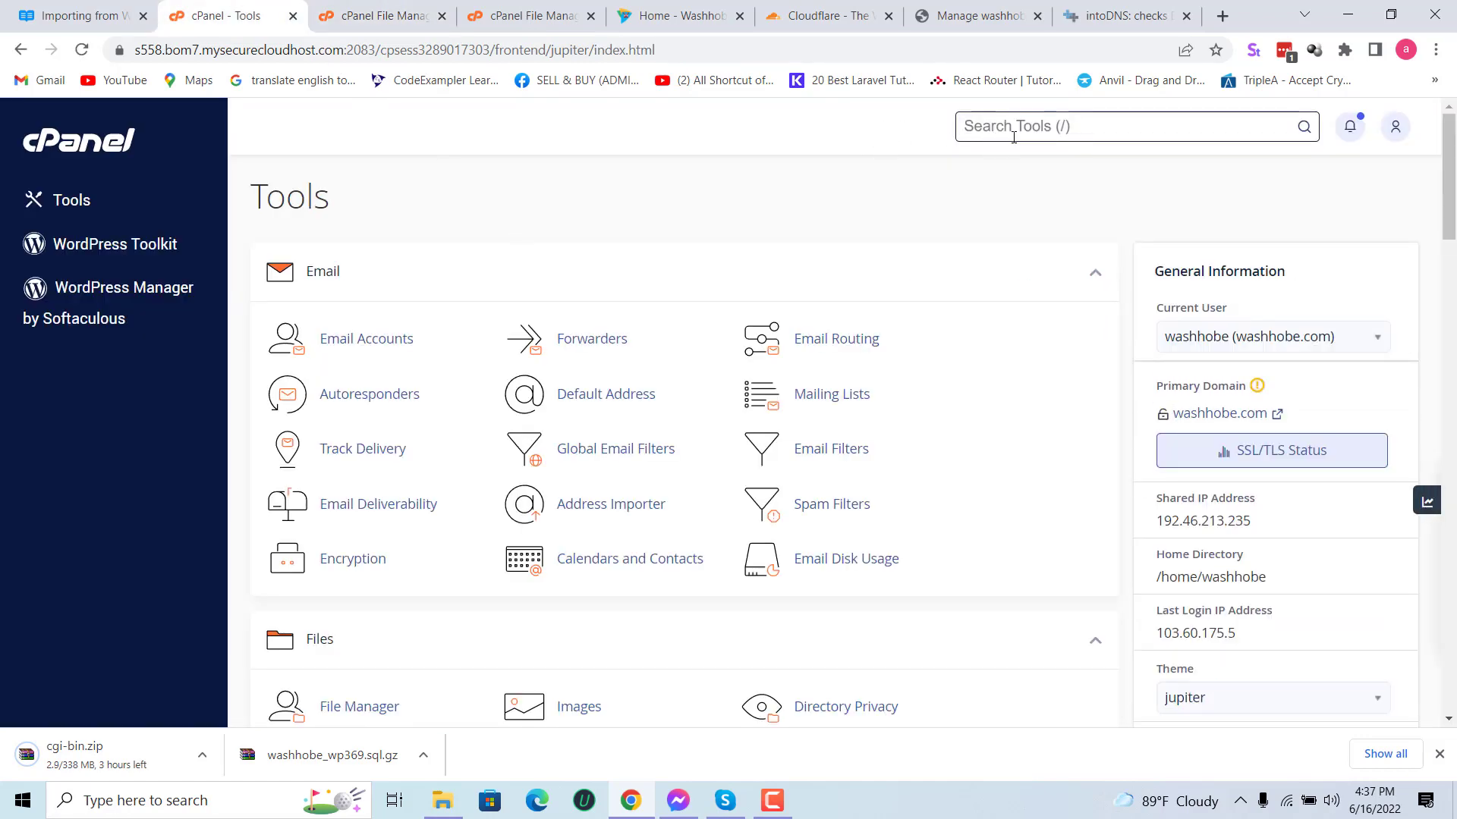
Step: Search 'back' to open the Backup page and look over its sections
type("back")
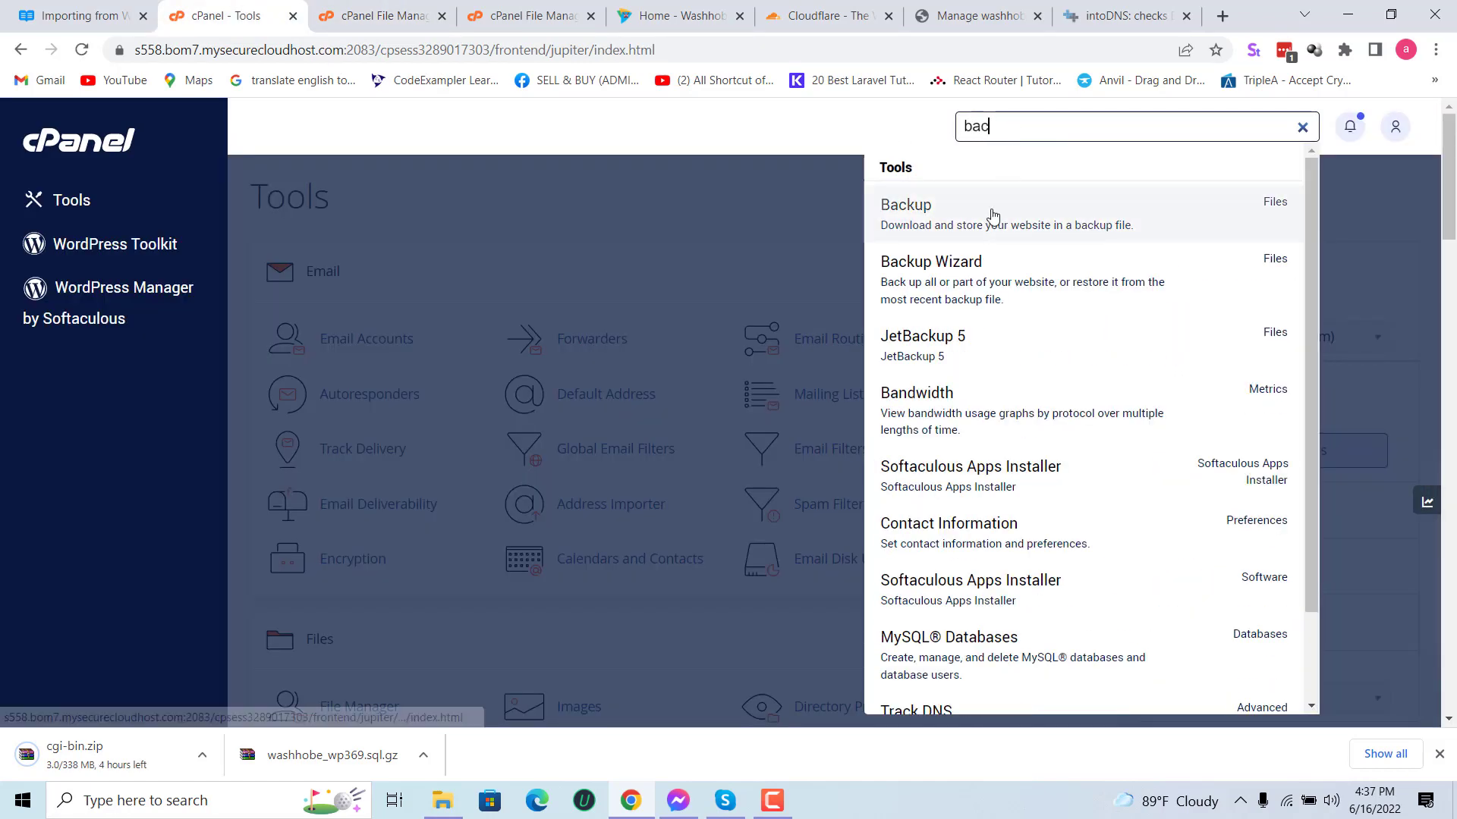
left_click(991, 215)
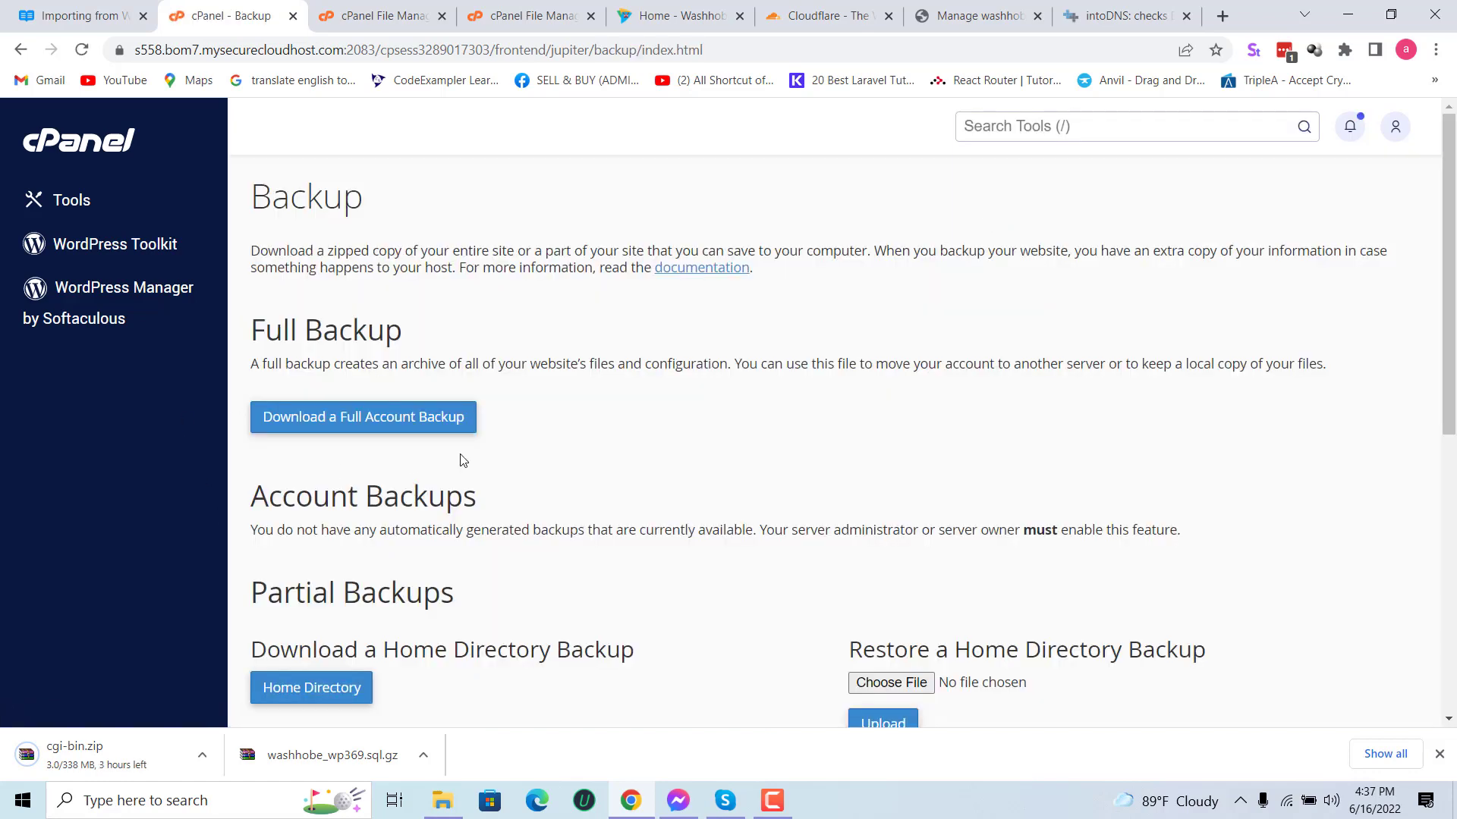
scroll(357, 509, "down", 2)
scroll(625, 488, "down", 2)
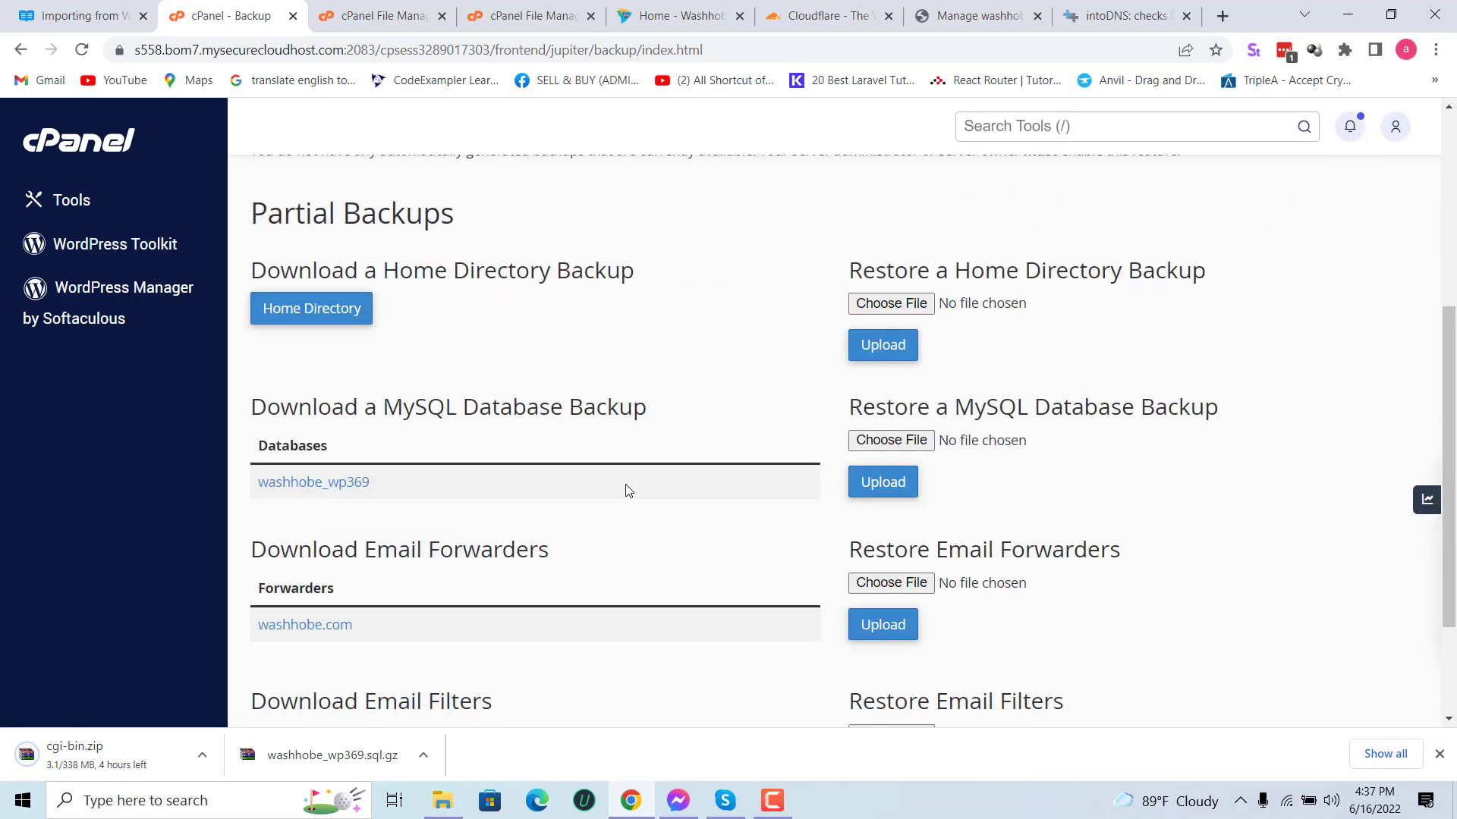
scroll(624, 488, "up", 5)
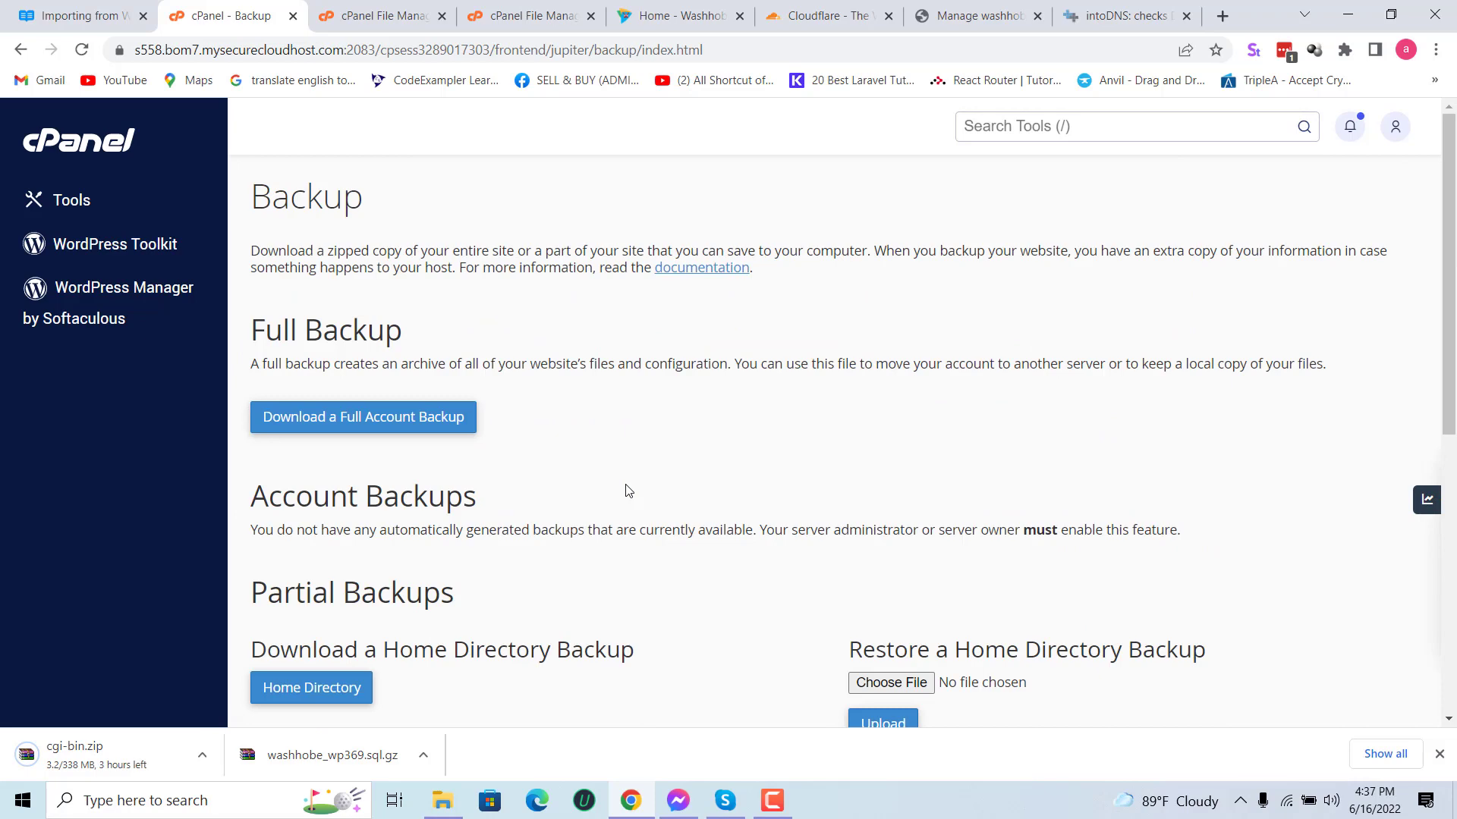
scroll(628, 491, "down", 6)
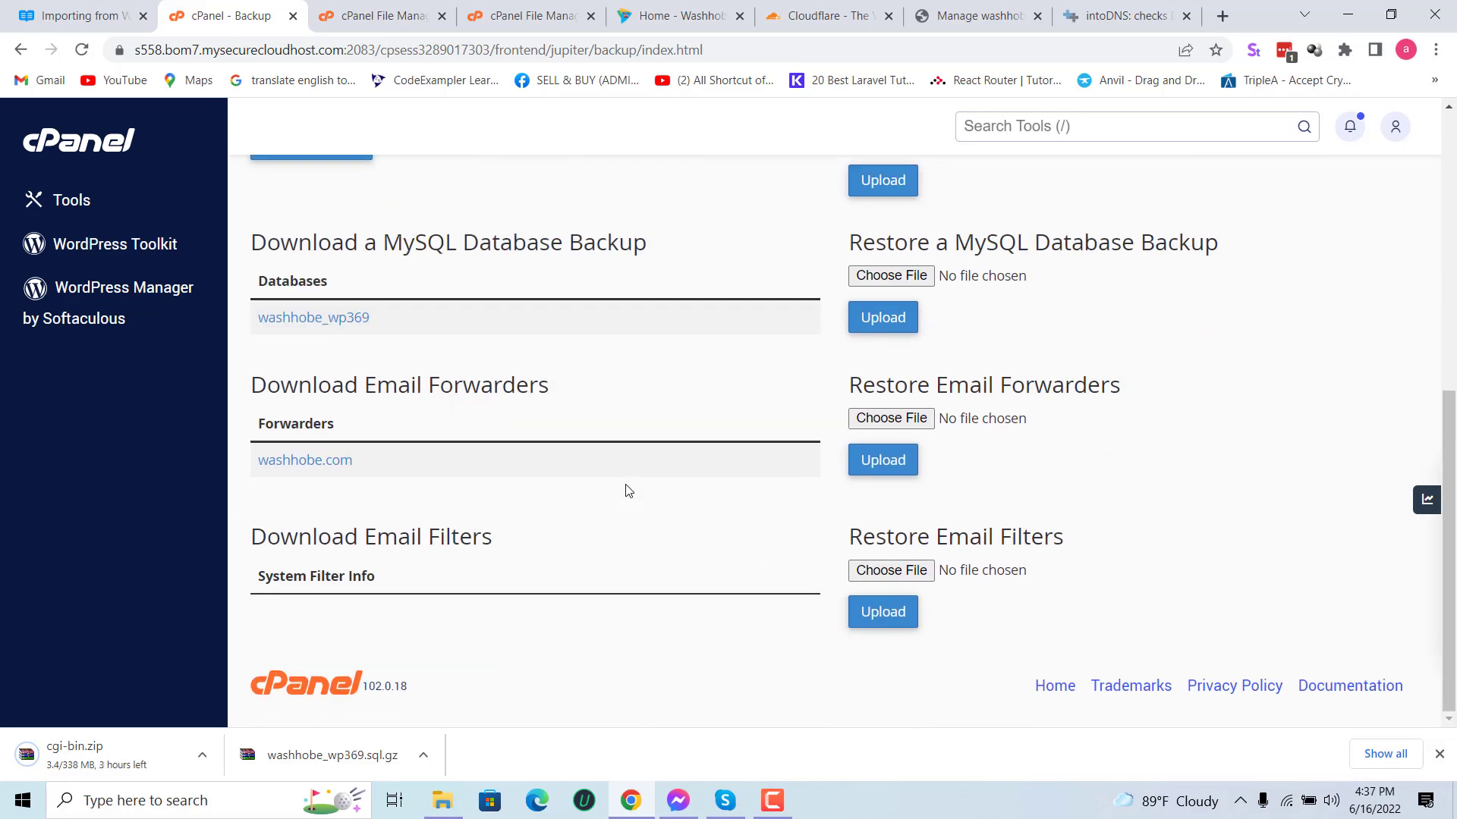
scroll(627, 491, "up", 5)
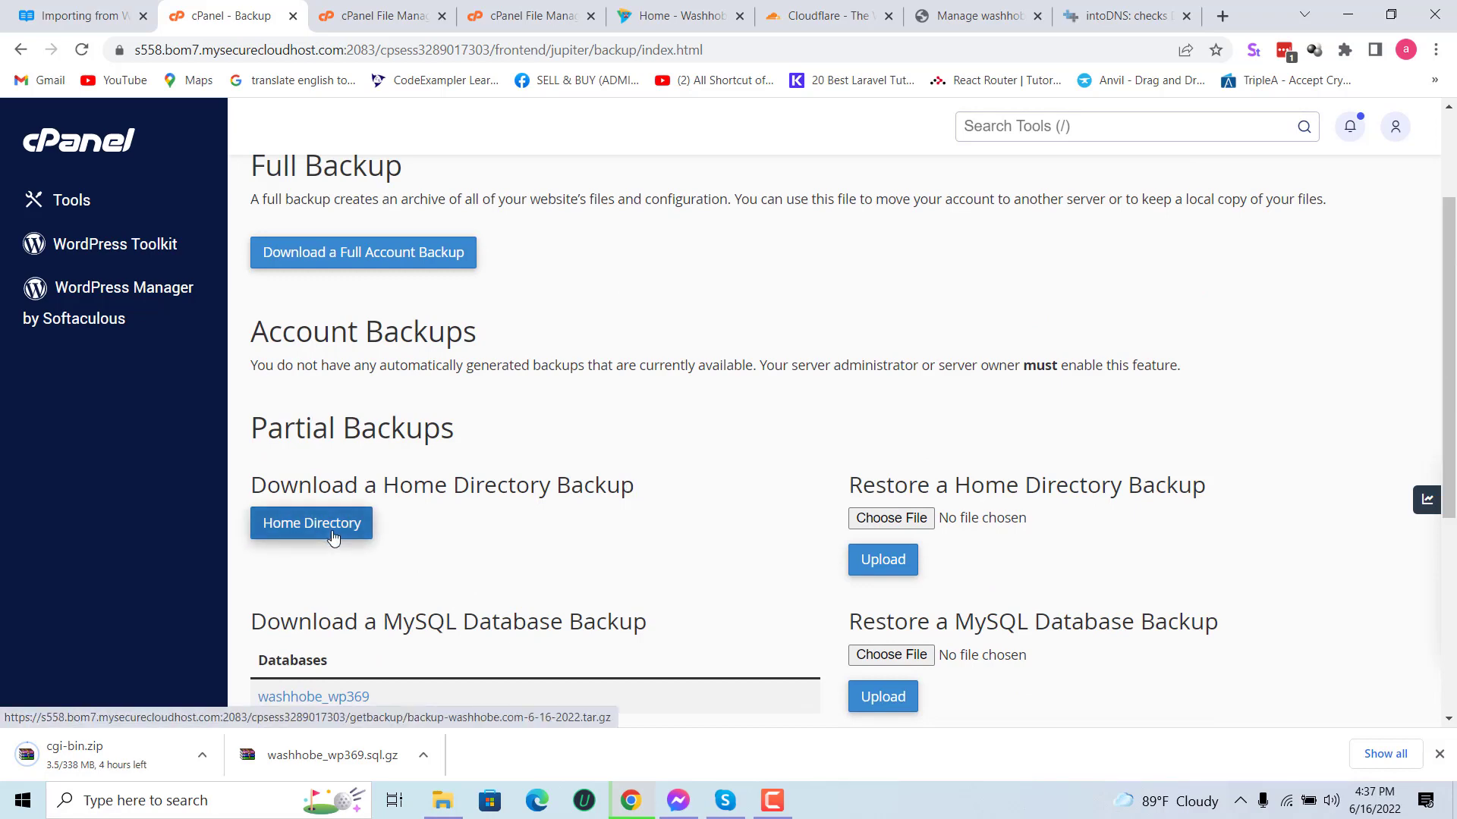
scroll(334, 531, "up", 2)
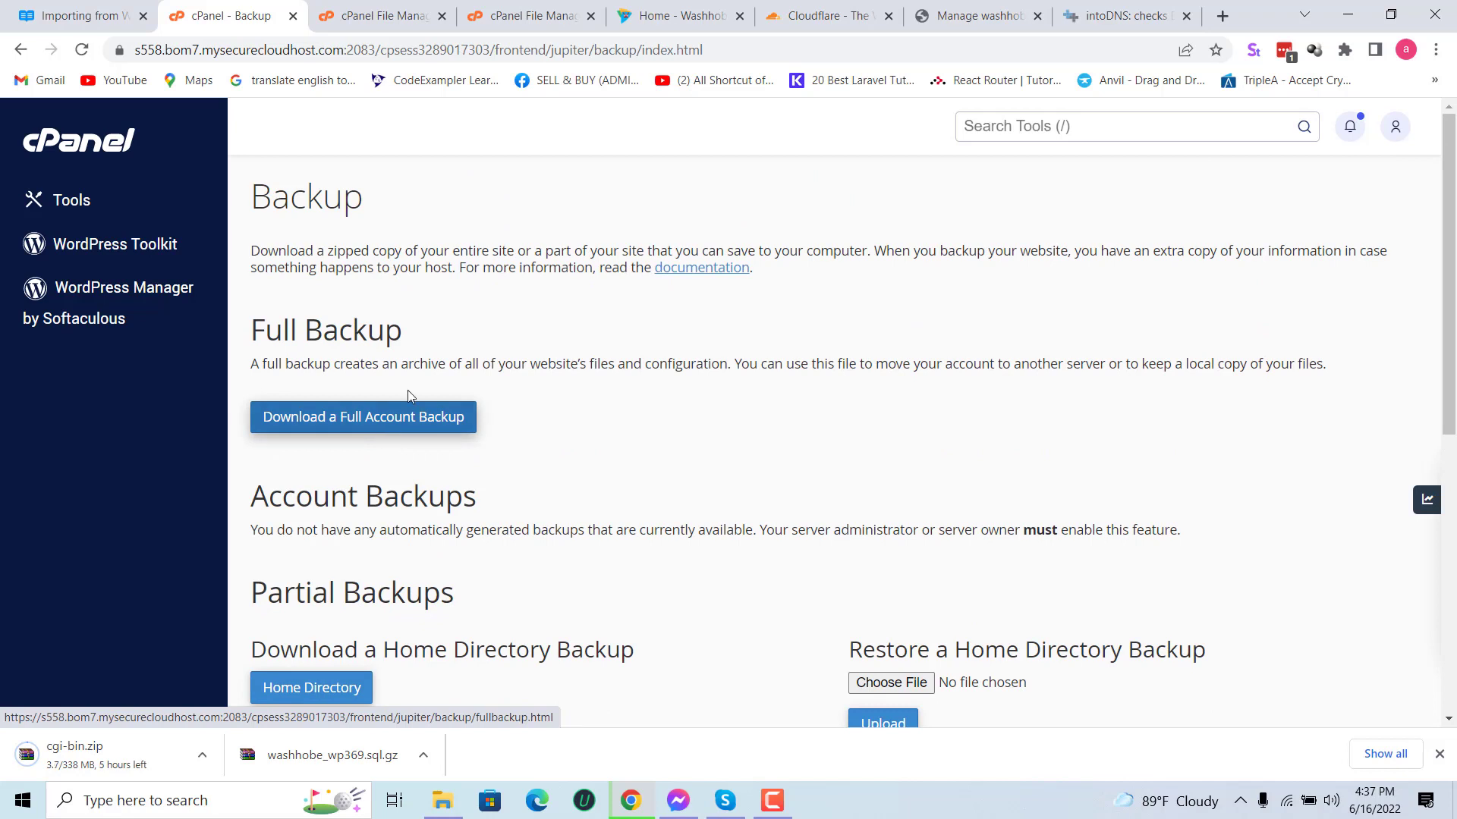
Step: Read the official Backup documentation in a new tab, then return to the cPanel Backup tab
left_click(702, 268)
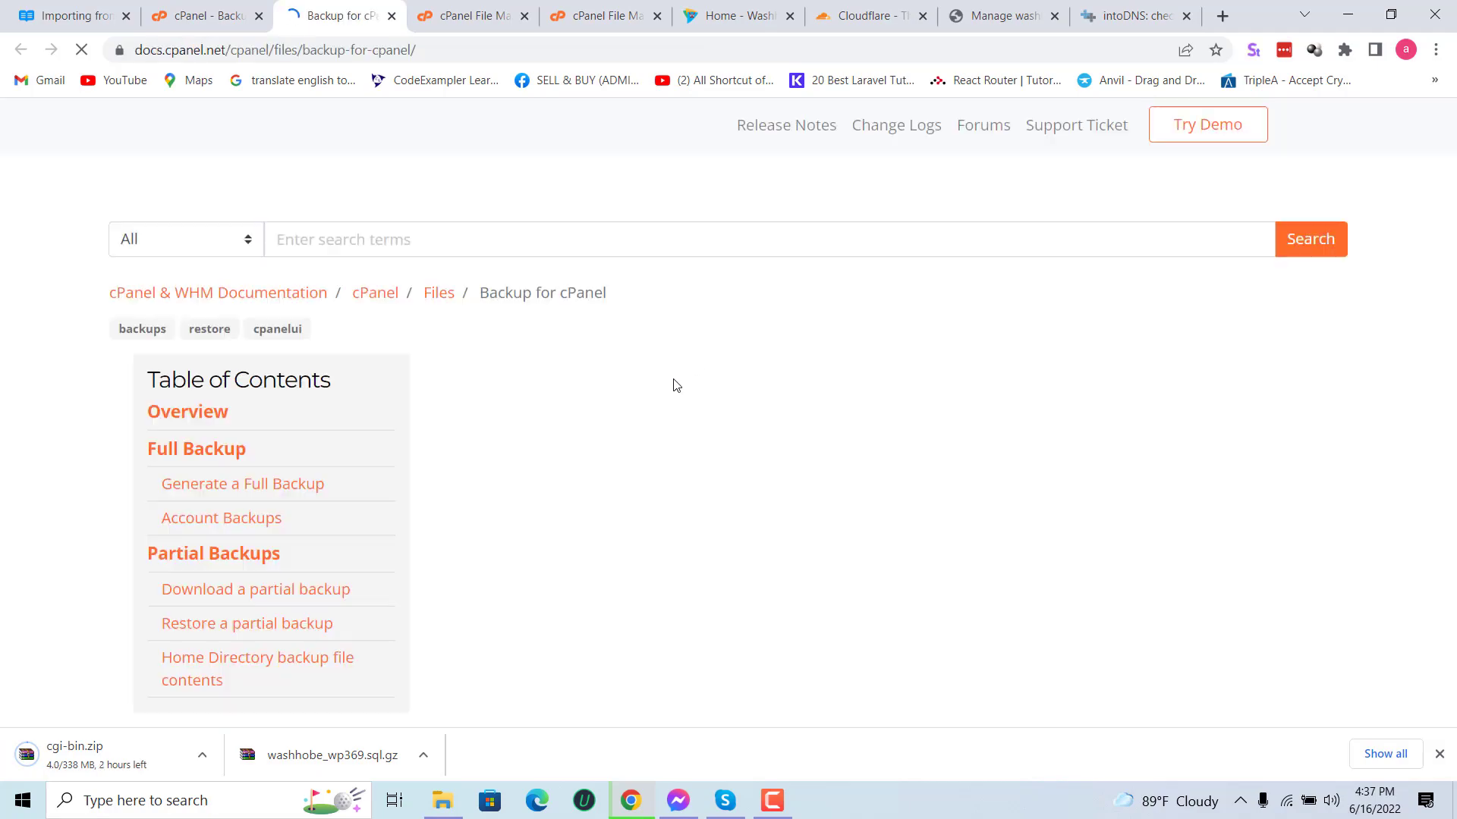
scroll(820, 433, "down", 4)
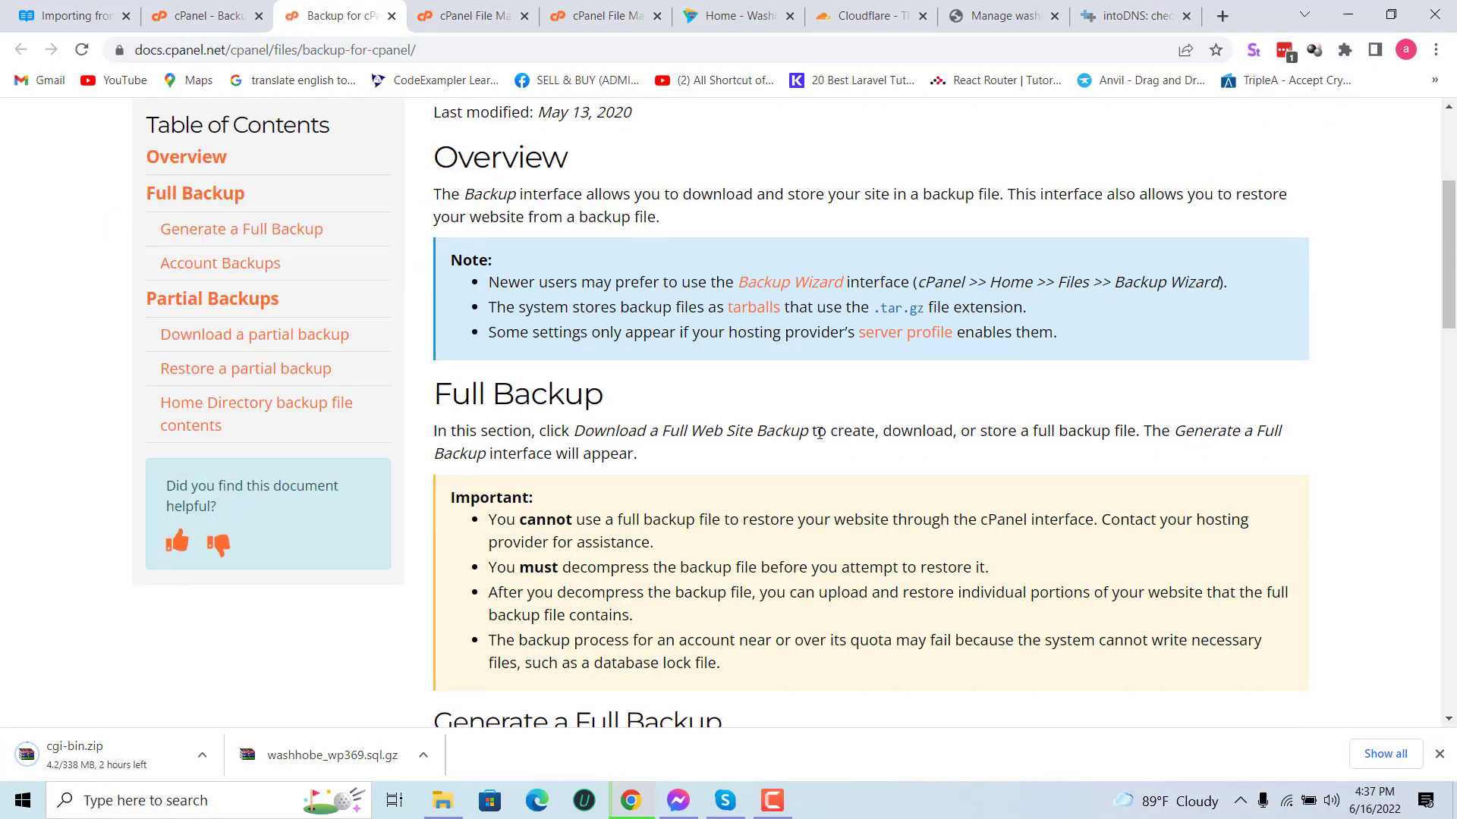
scroll(819, 433, "down", 2)
scroll(819, 433, "down", 5)
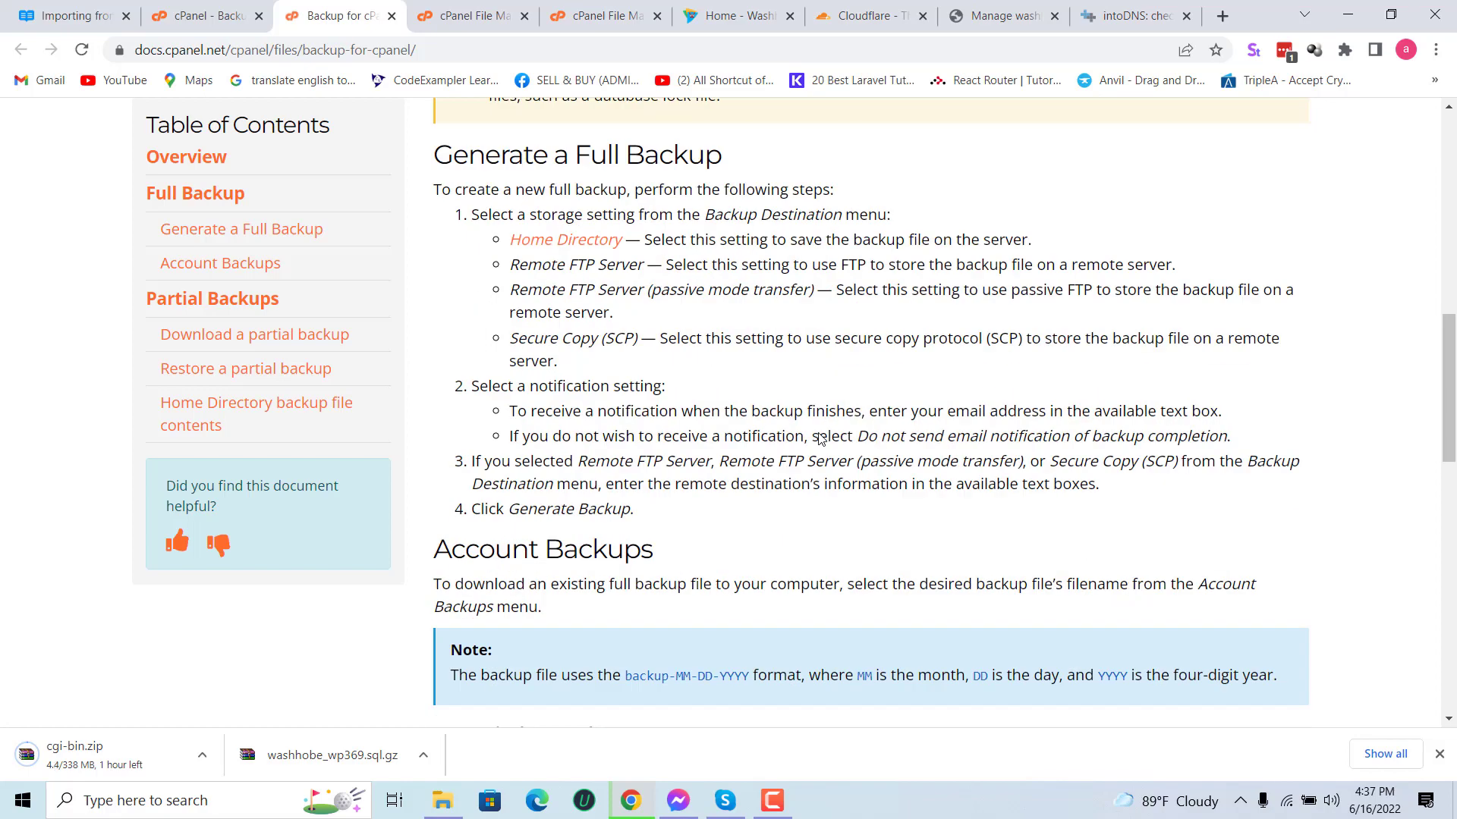
scroll(820, 437, "down", 4)
scroll(819, 433, "down", 6)
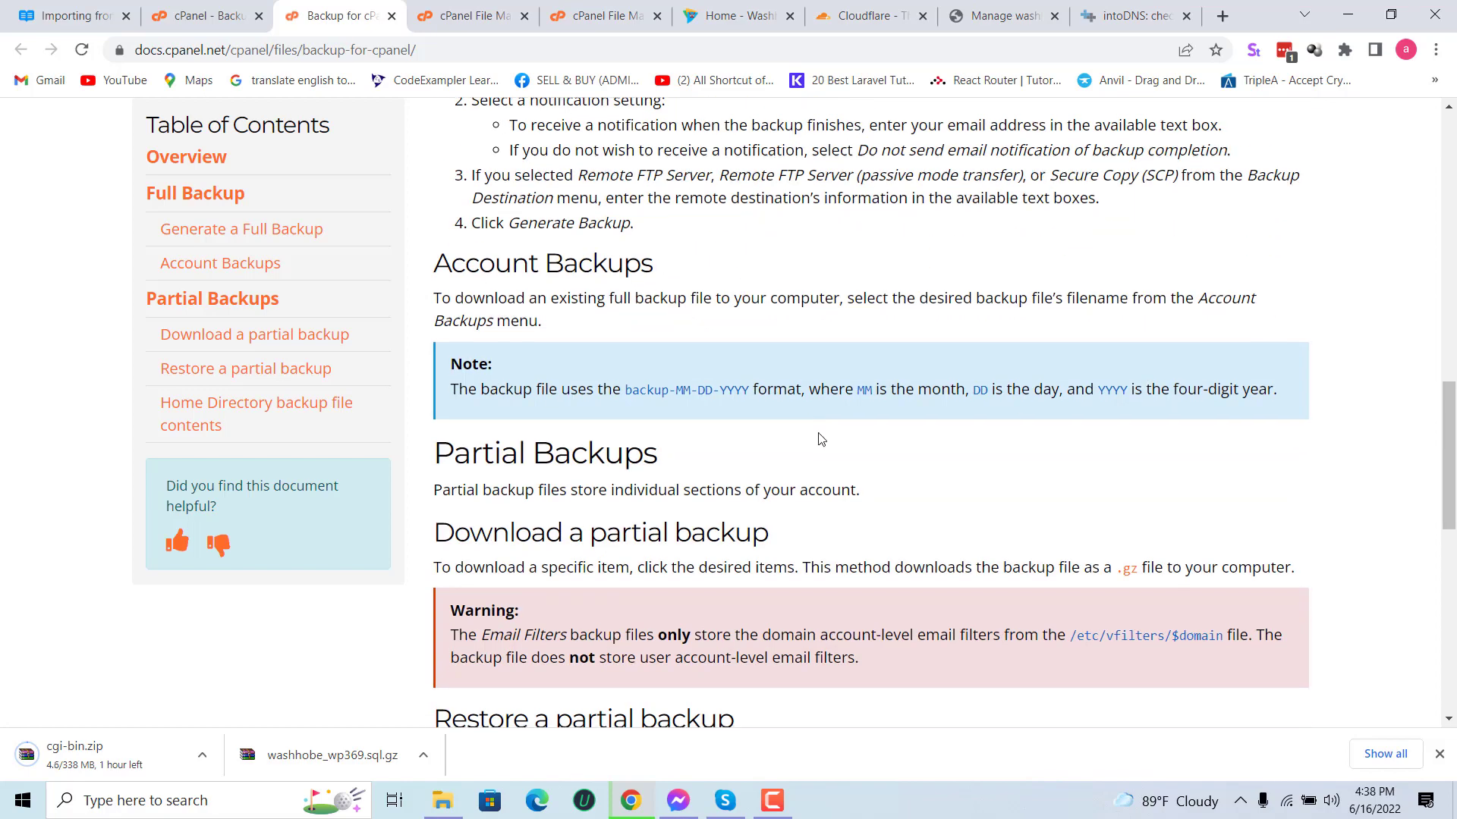
scroll(818, 432, "down", 3)
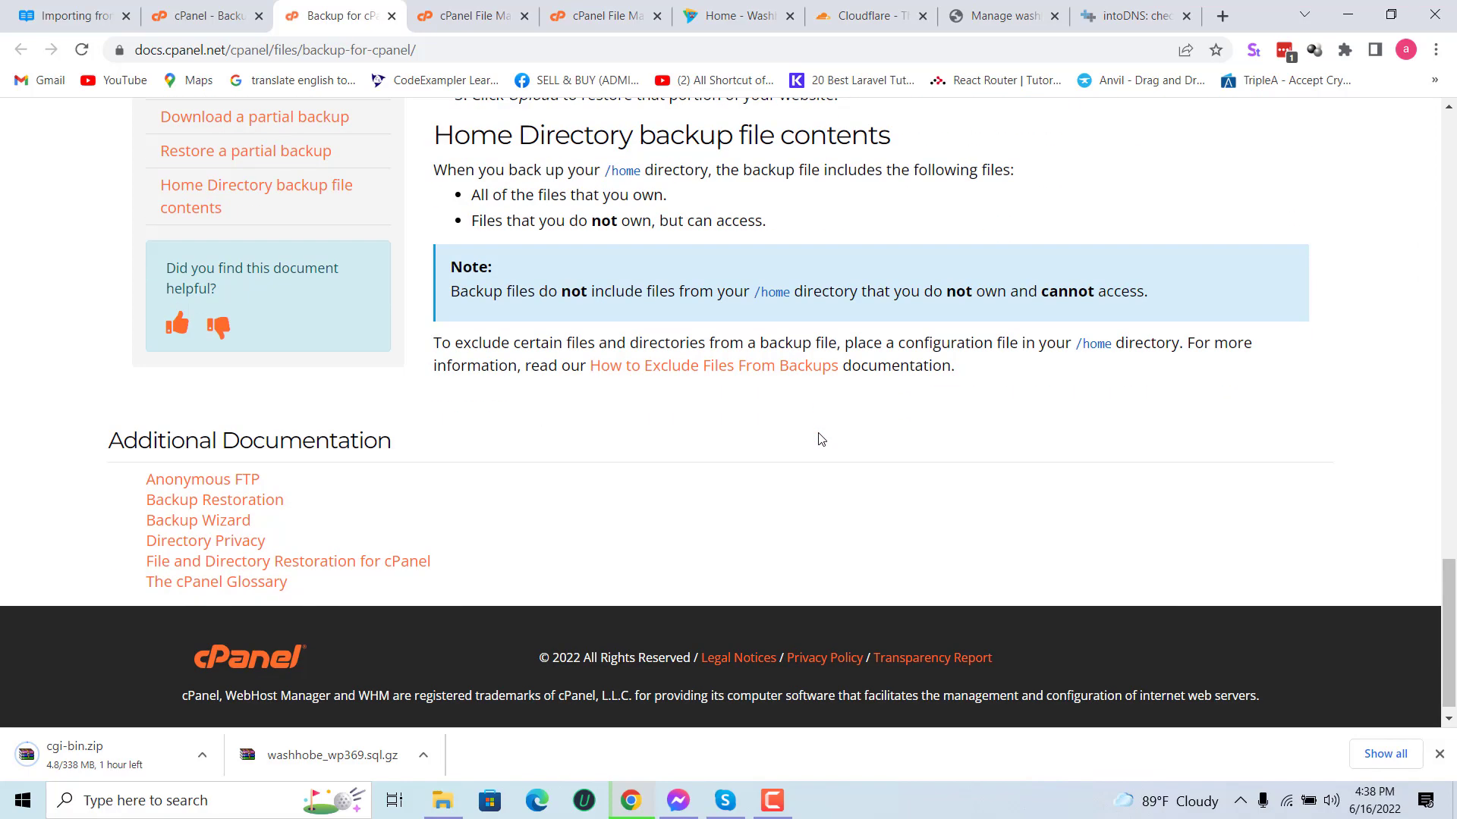
left_click(201, 15)
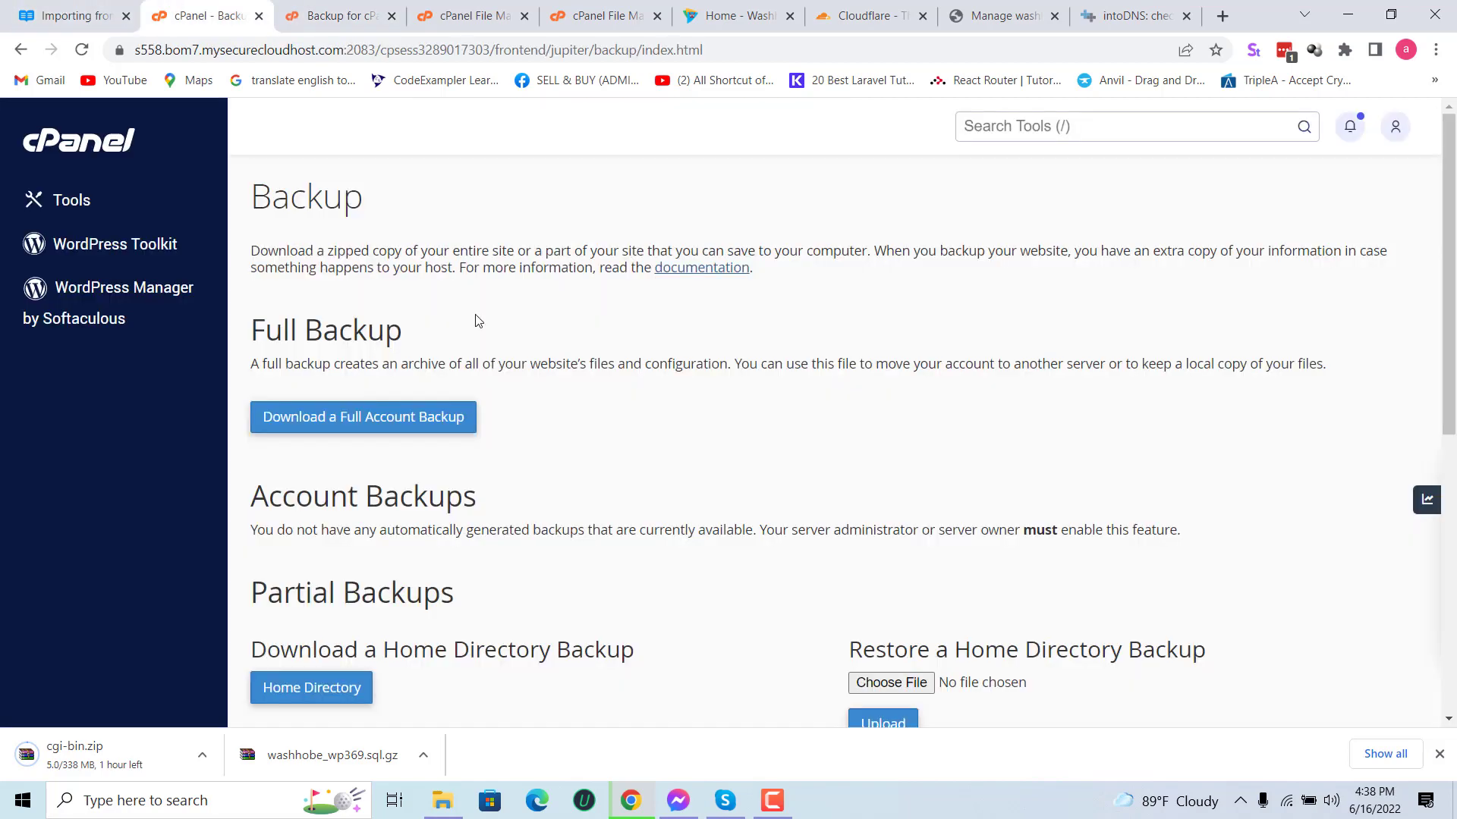
Step: Search 'ft' and open FTP Accounts, showing the empty Add FTP Account form
left_click(1015, 129)
type("ft")
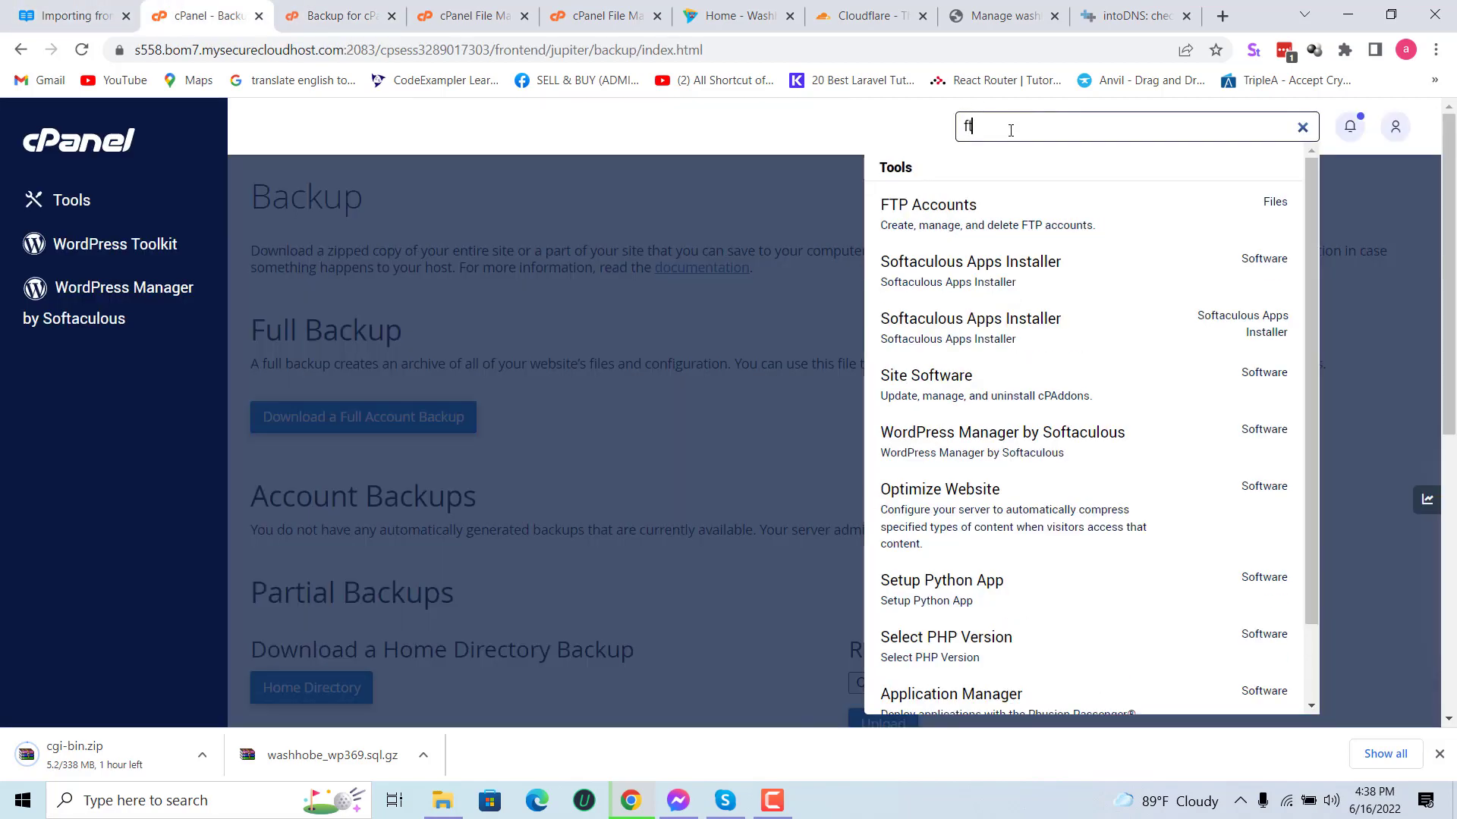
left_click(985, 227)
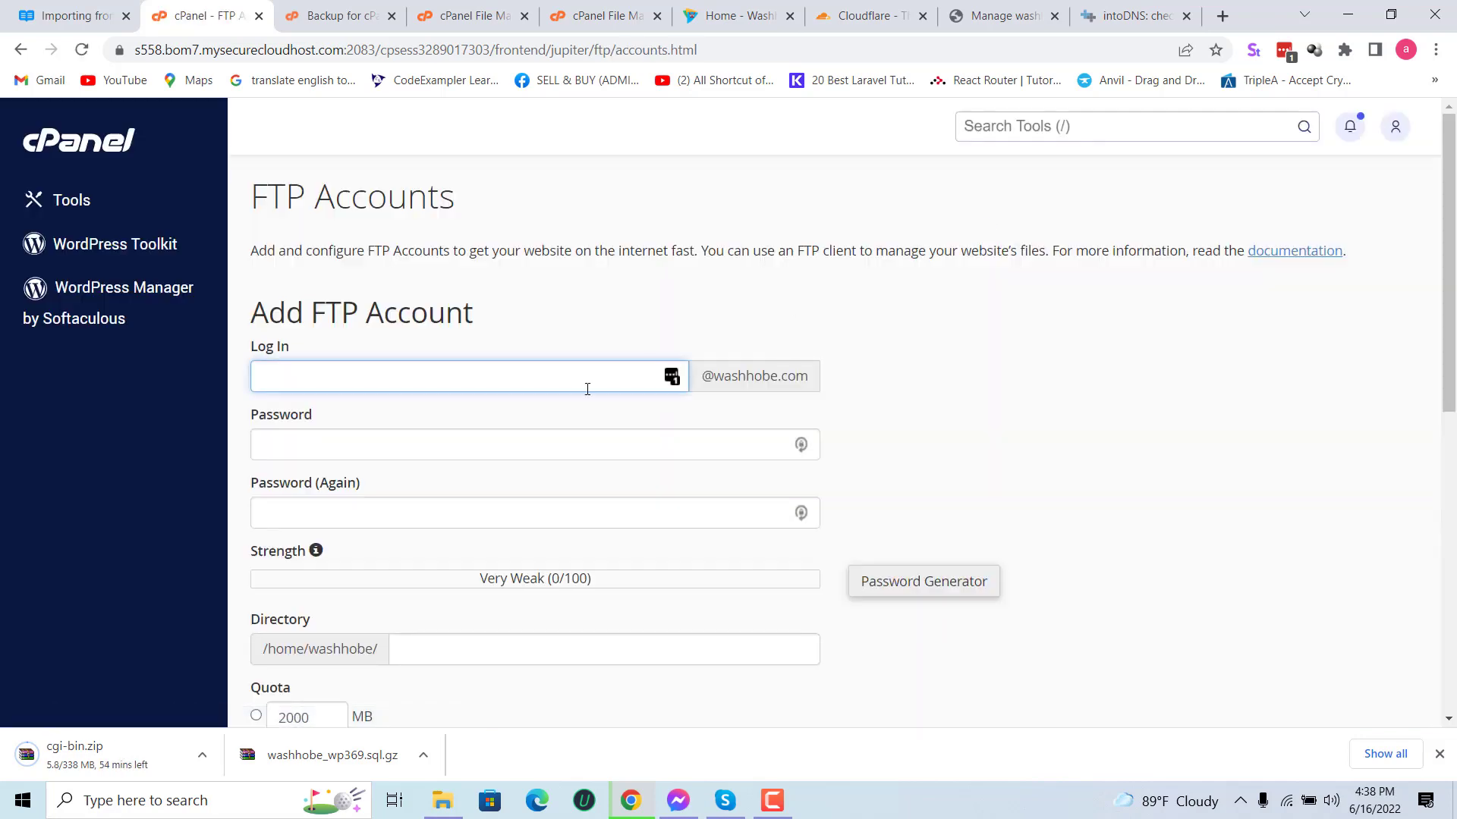
scroll(531, 410, "down", 2)
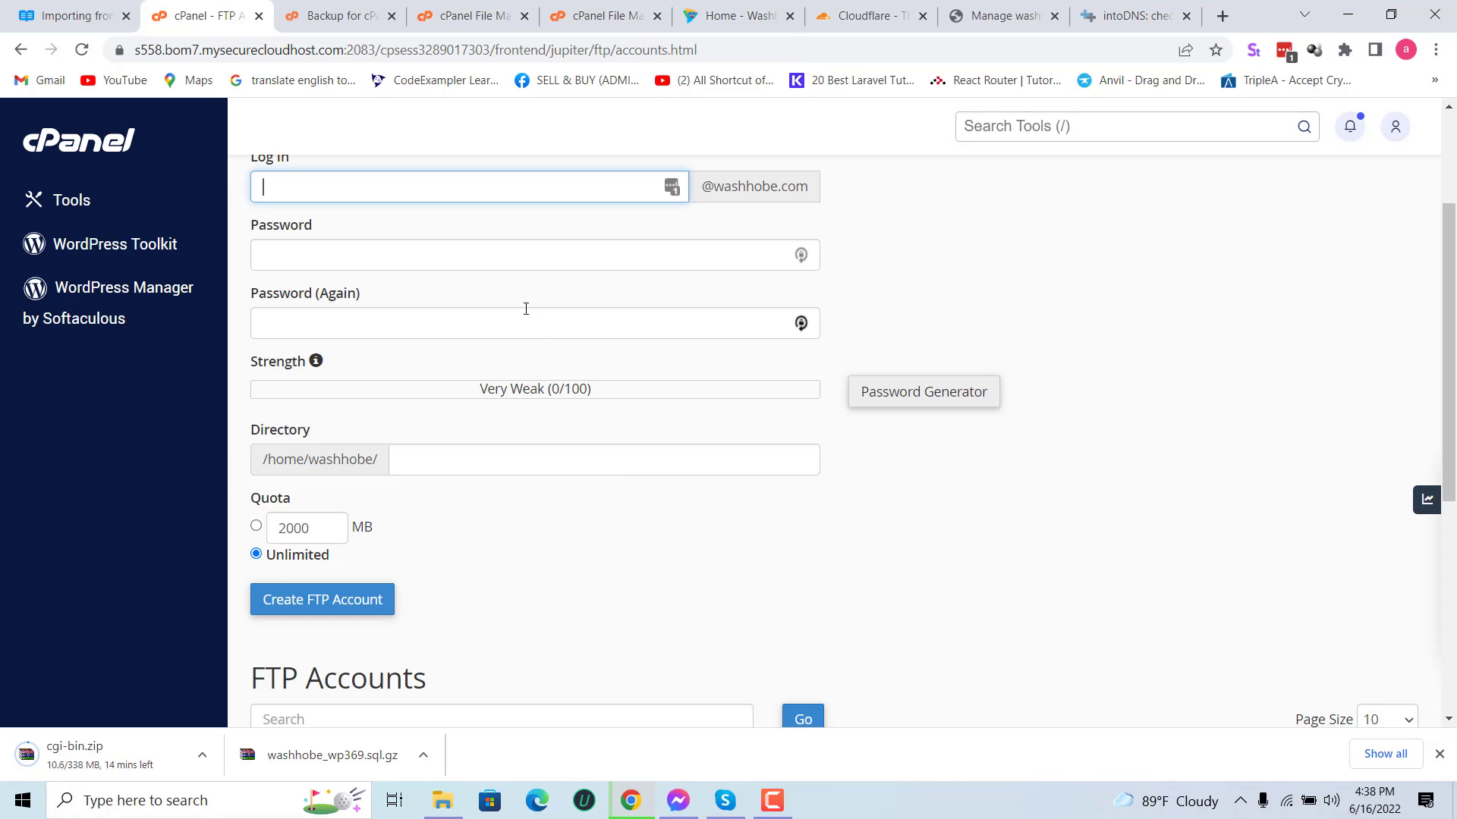
scroll(526, 309, "up", 3)
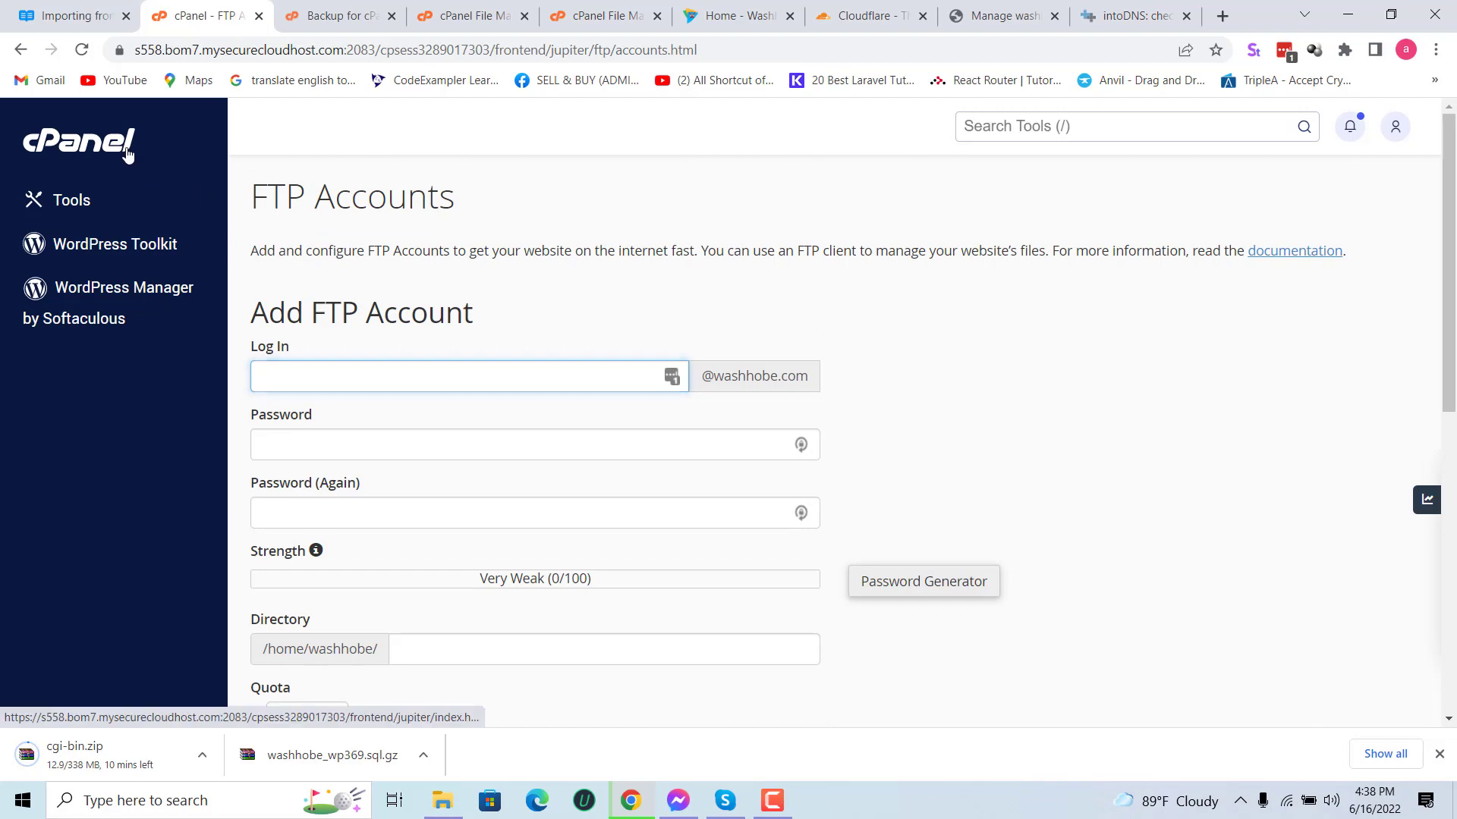
Step: From the Tools home, search 'back' and open the Backup page
left_click(114, 200)
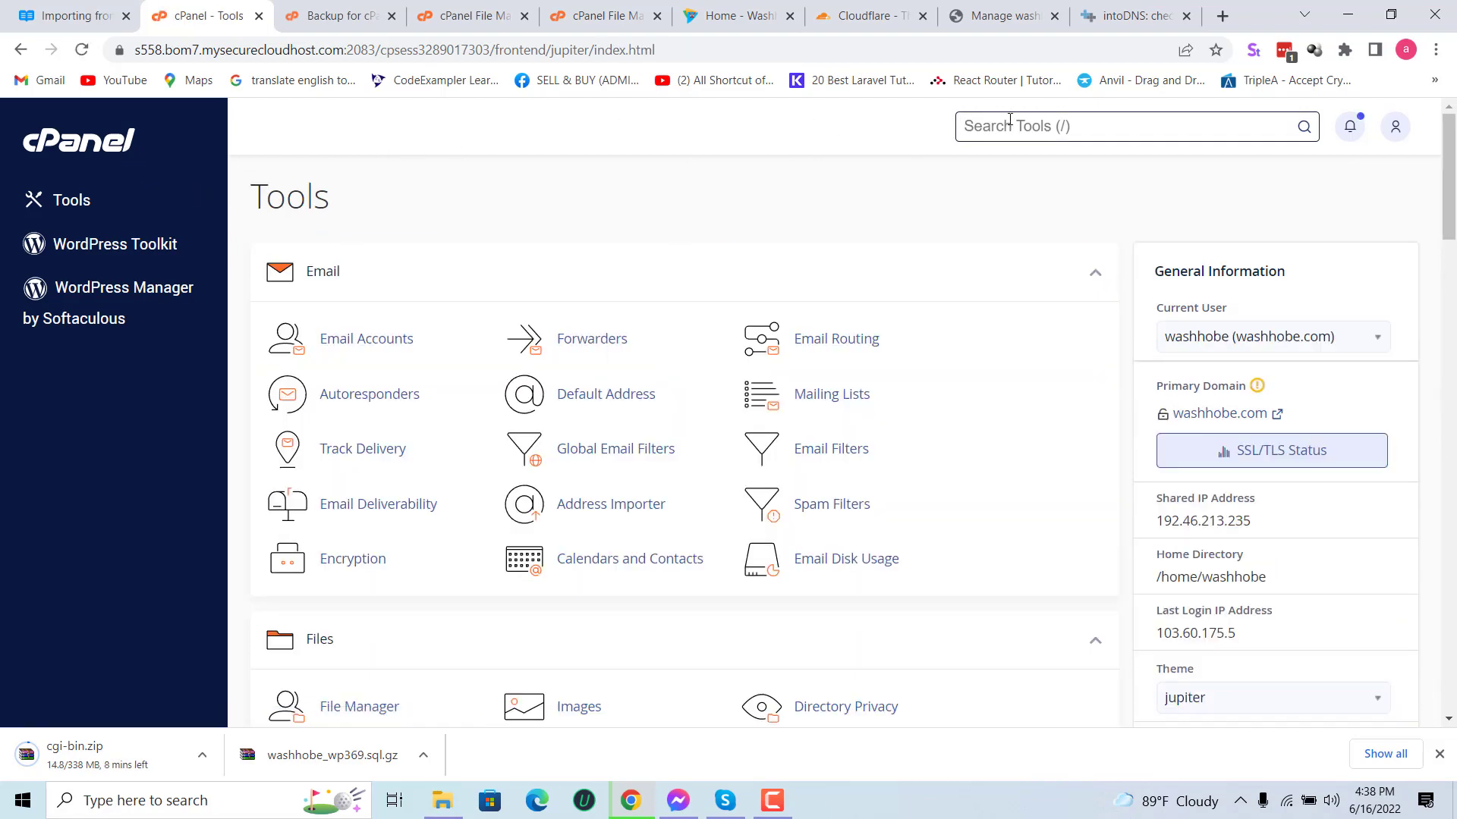
type("back")
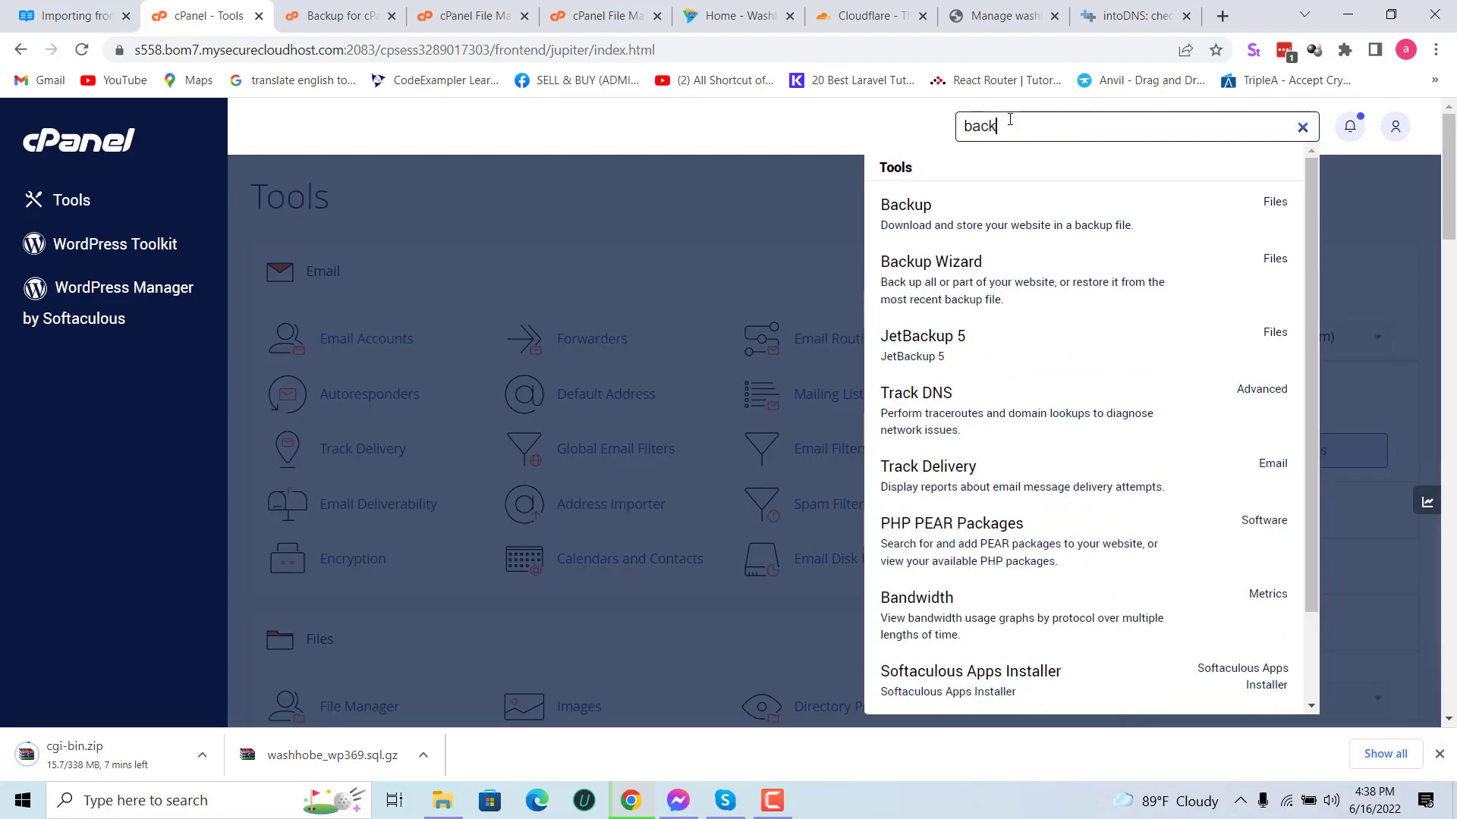
left_click(922, 209)
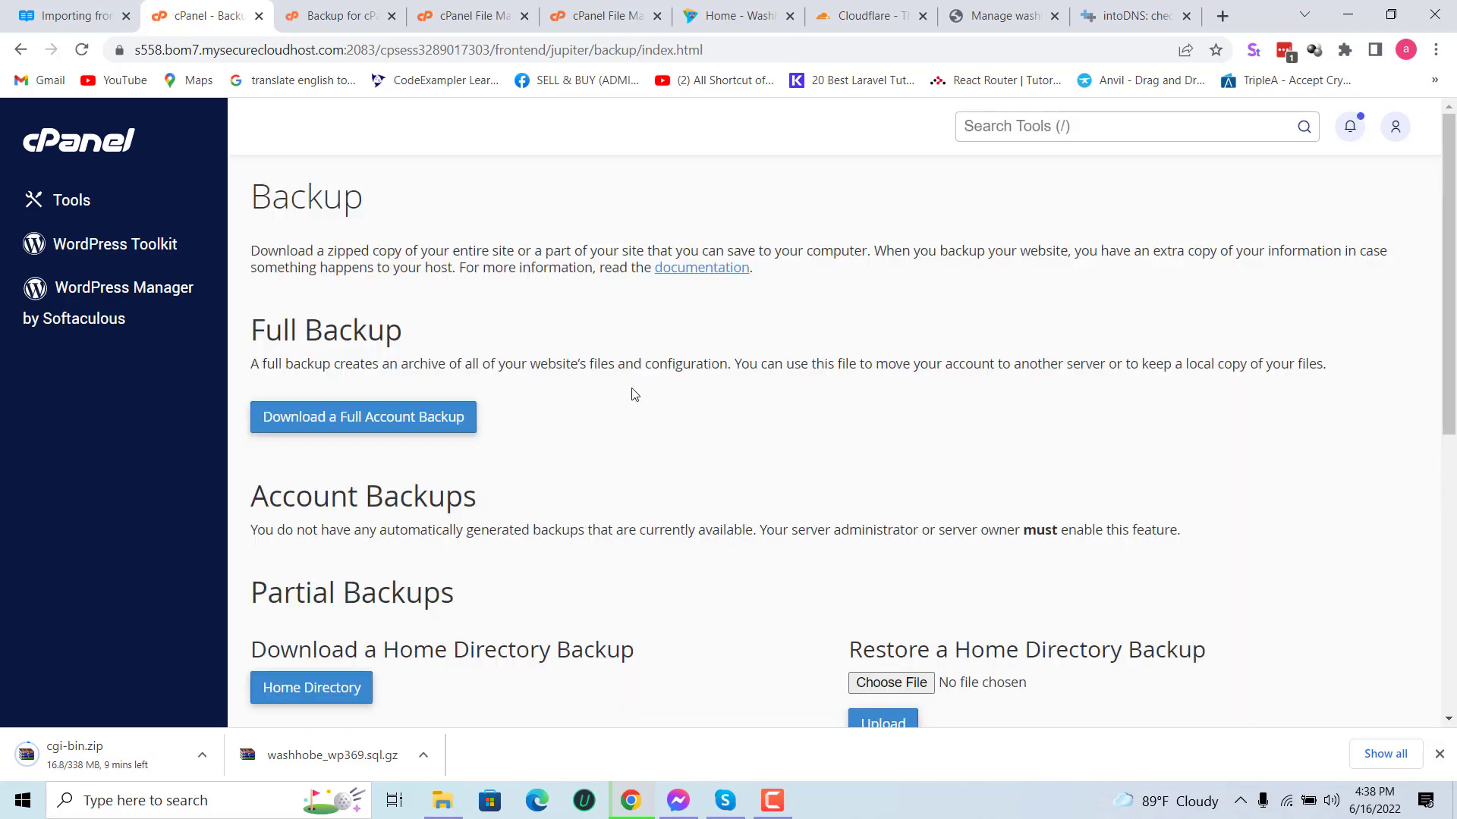
scroll(520, 393, "down", 7)
scroll(522, 388, "up", 8)
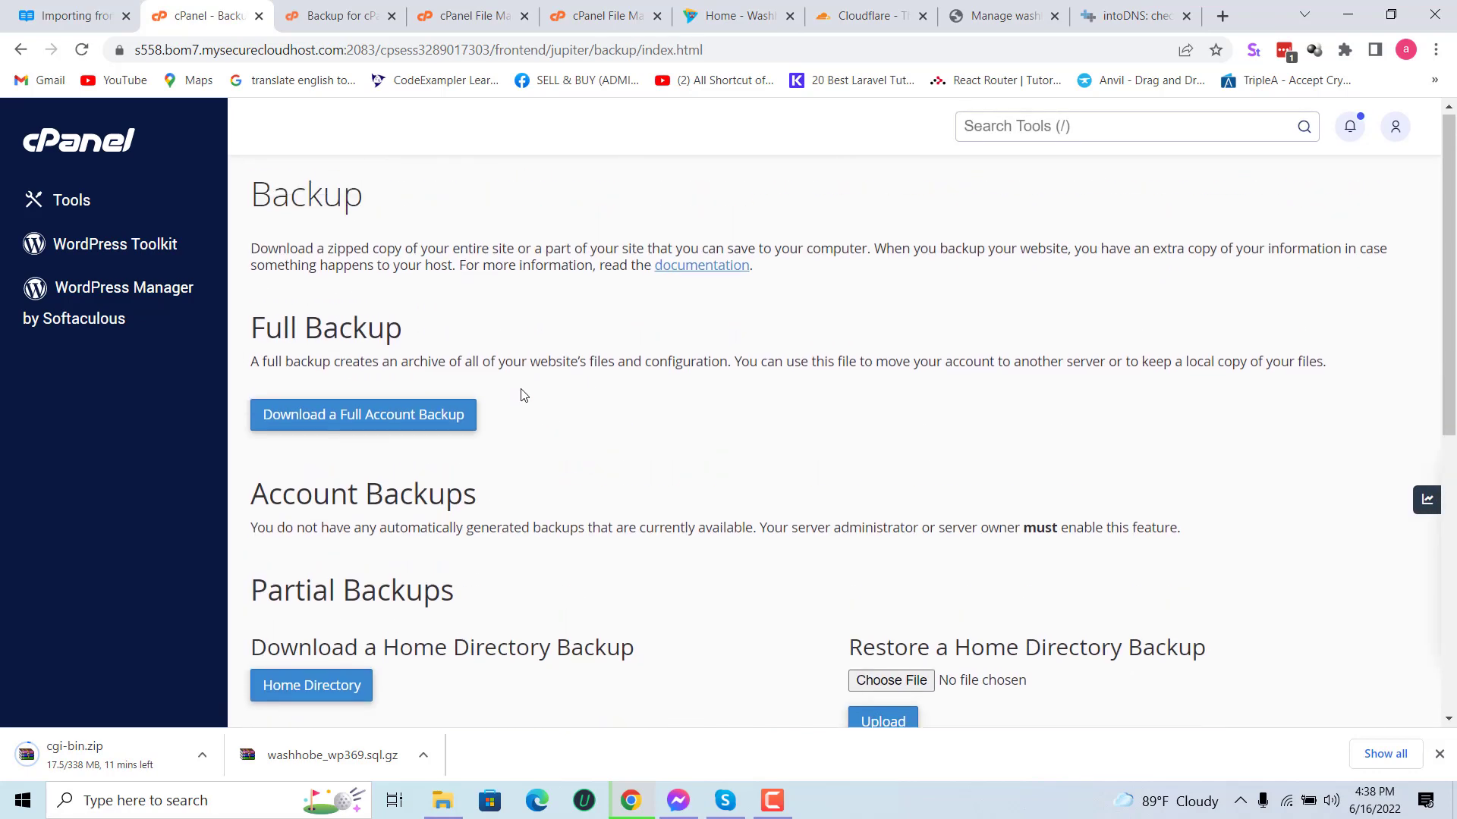
Step: Open Generate a Full Backup and turn off the backup completion email notification
left_click(429, 419)
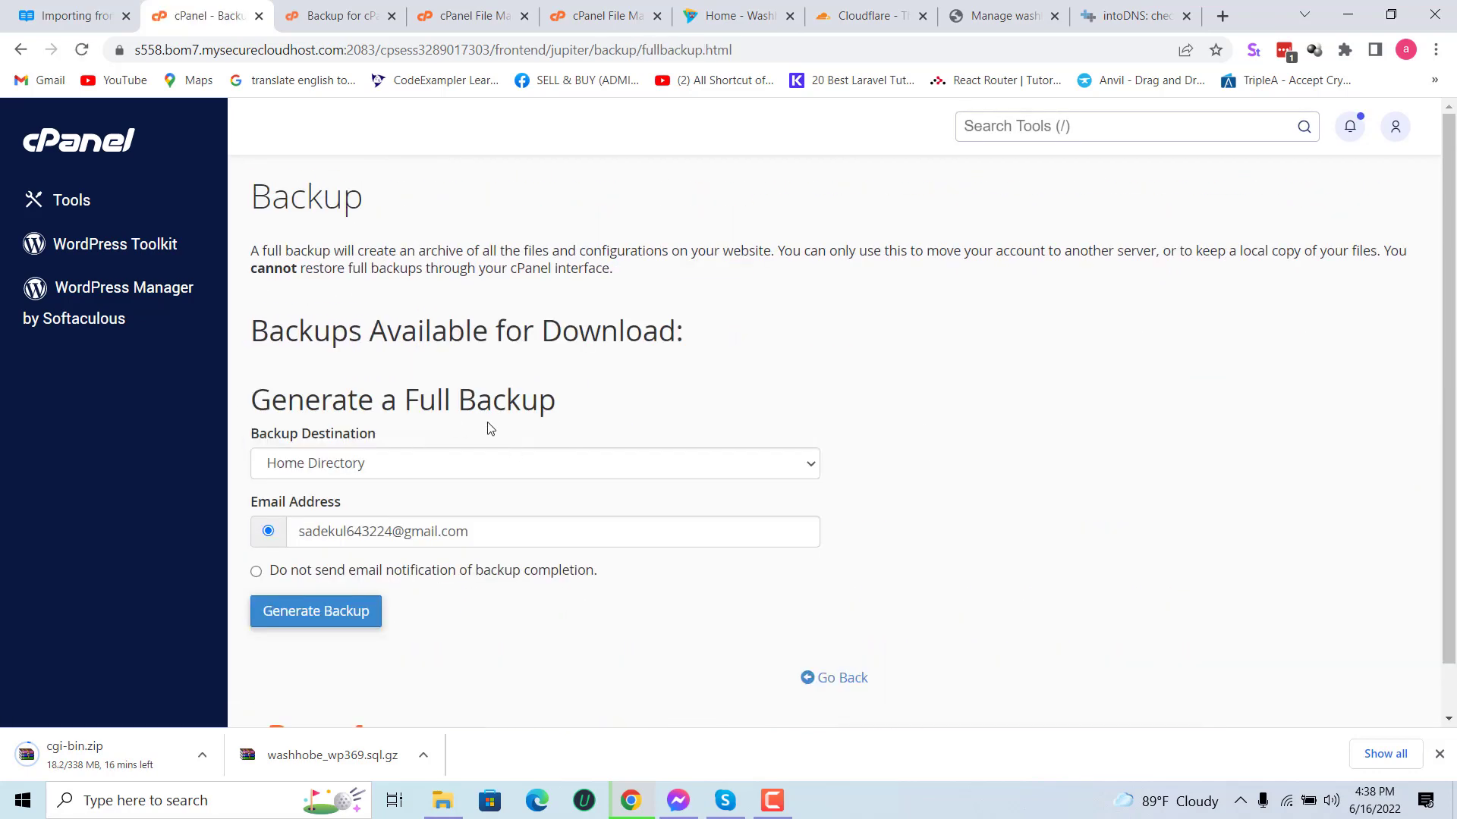
left_click(413, 464)
left_click(331, 489)
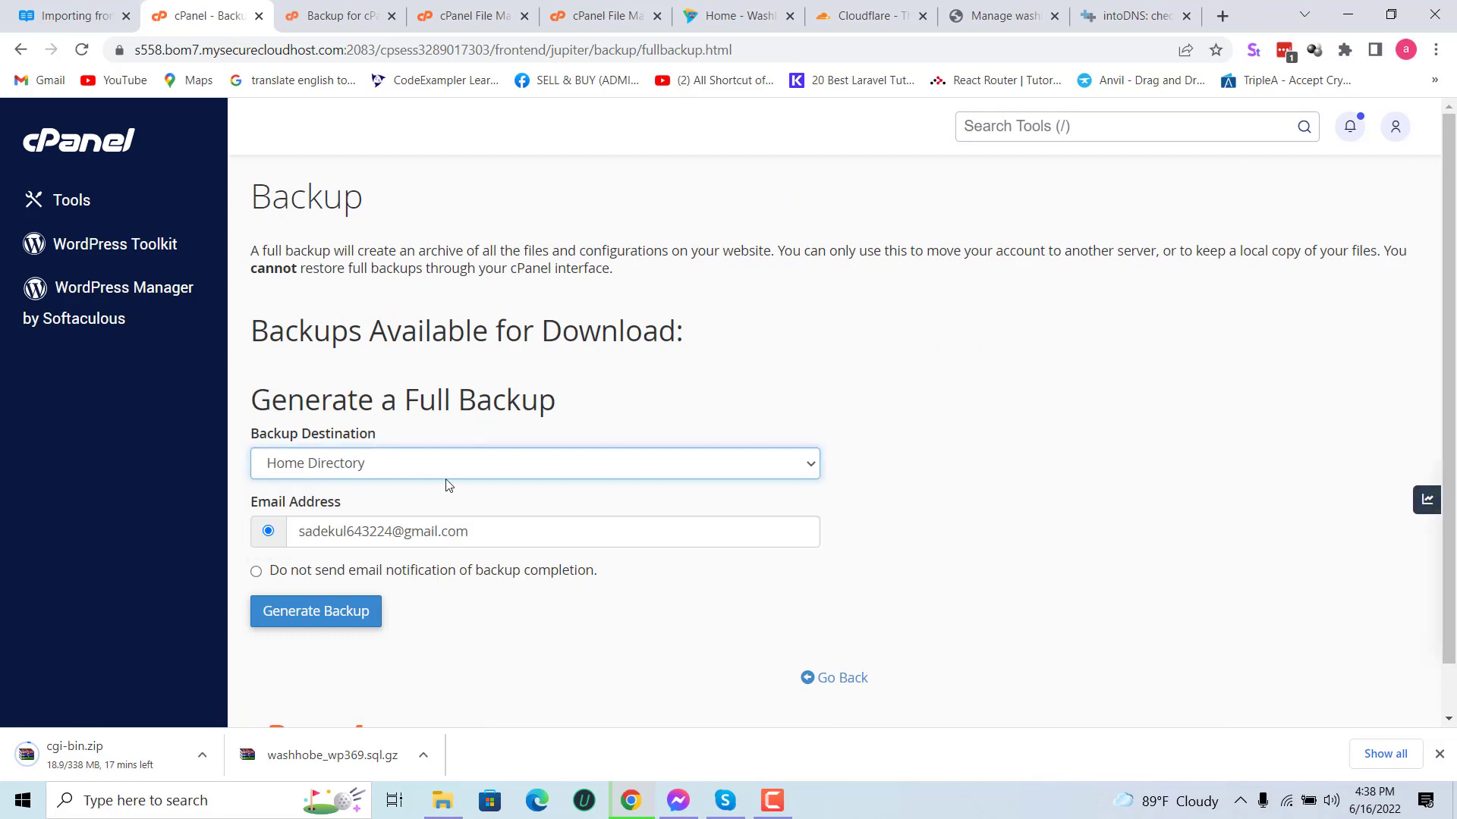
left_click(257, 574)
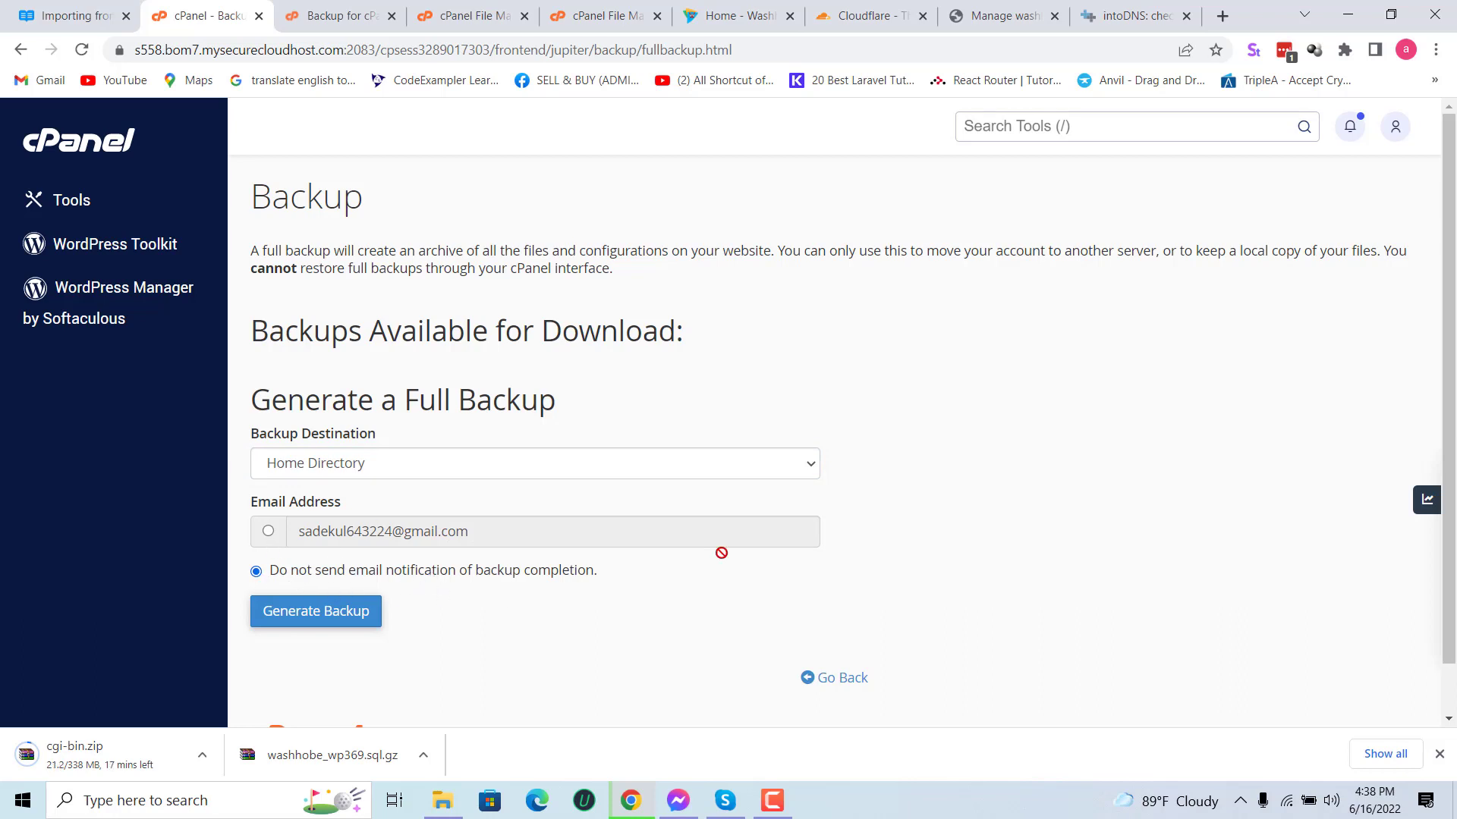
Step: Set the backup destination to Remote FTP Server and review its remote server fields
left_click(646, 459)
left_click(562, 509)
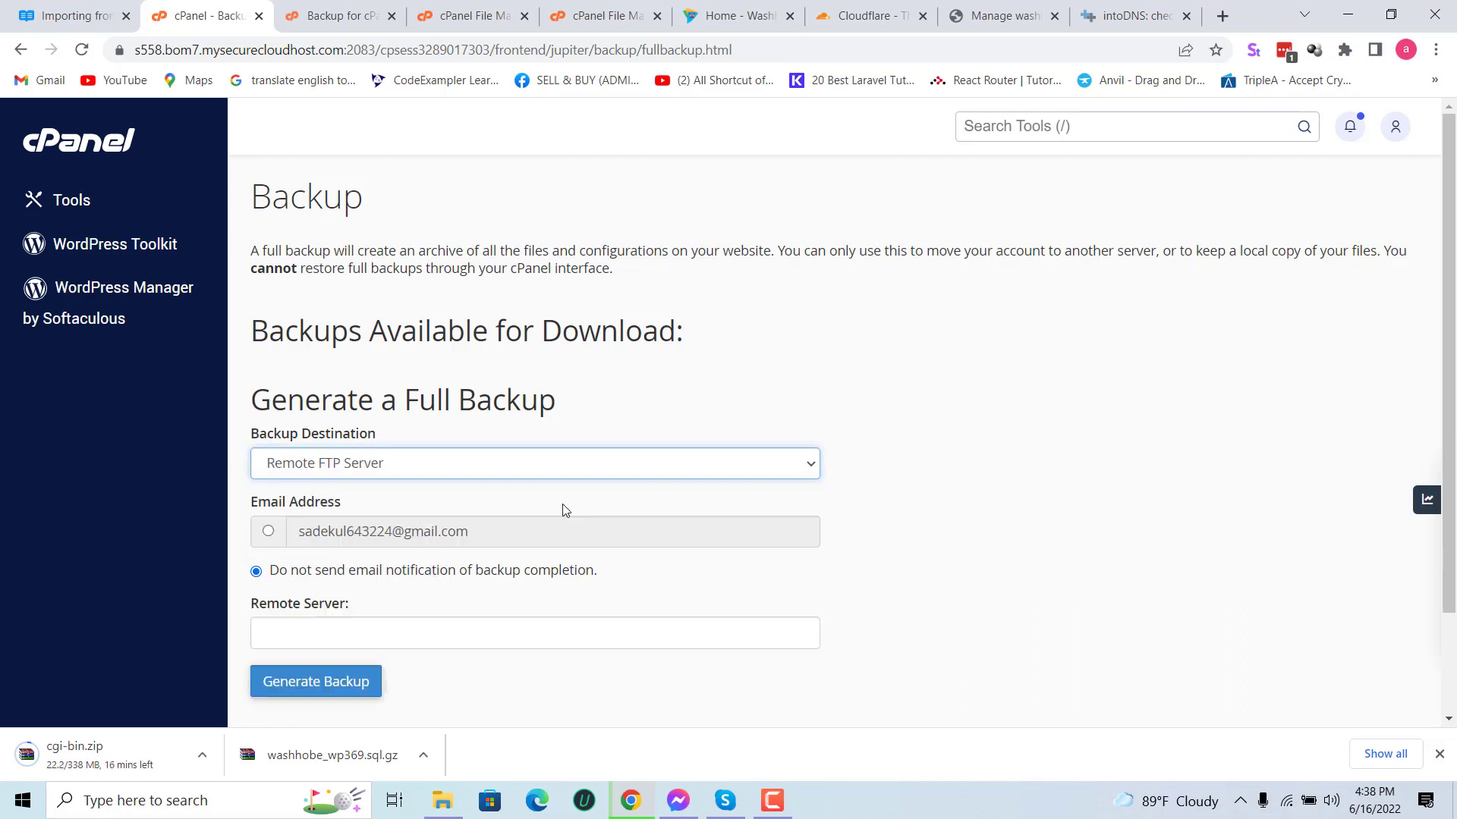
left_click(360, 637)
scroll(359, 454, "down", 2)
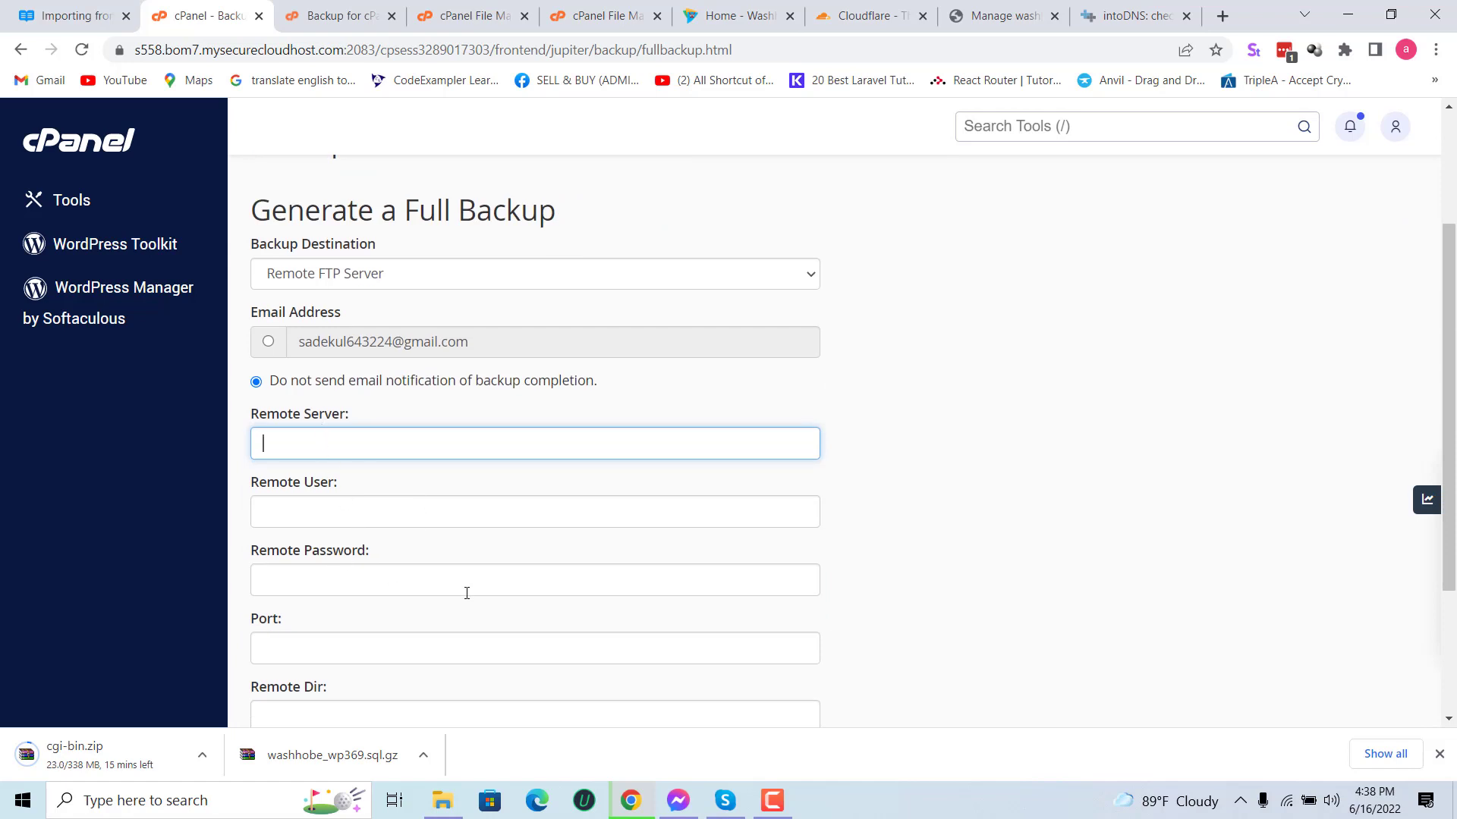
scroll(414, 454, "down", 1)
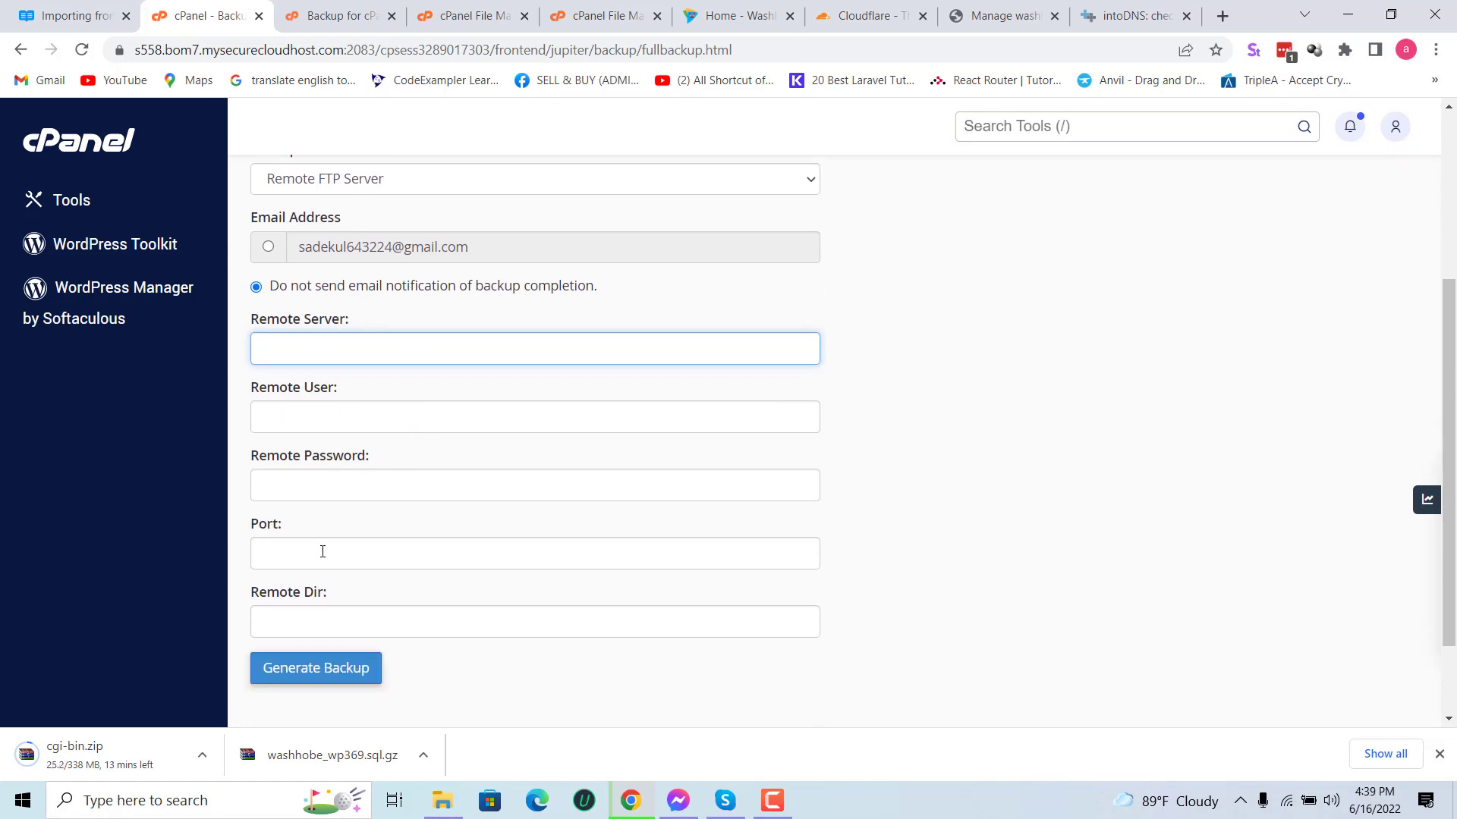
scroll(475, 592, "down", 1)
left_click(354, 529)
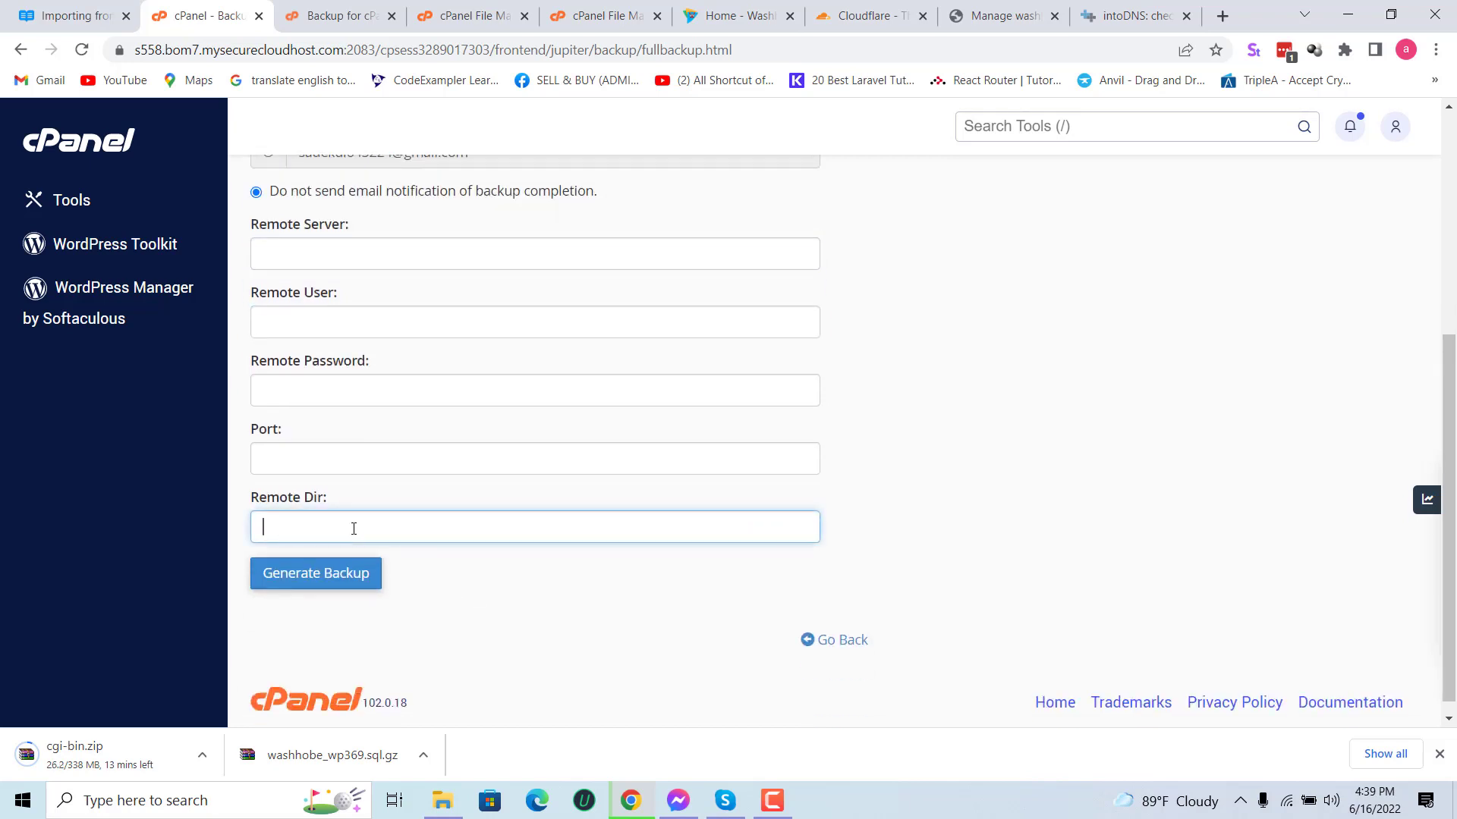
scroll(486, 527, "up", 1)
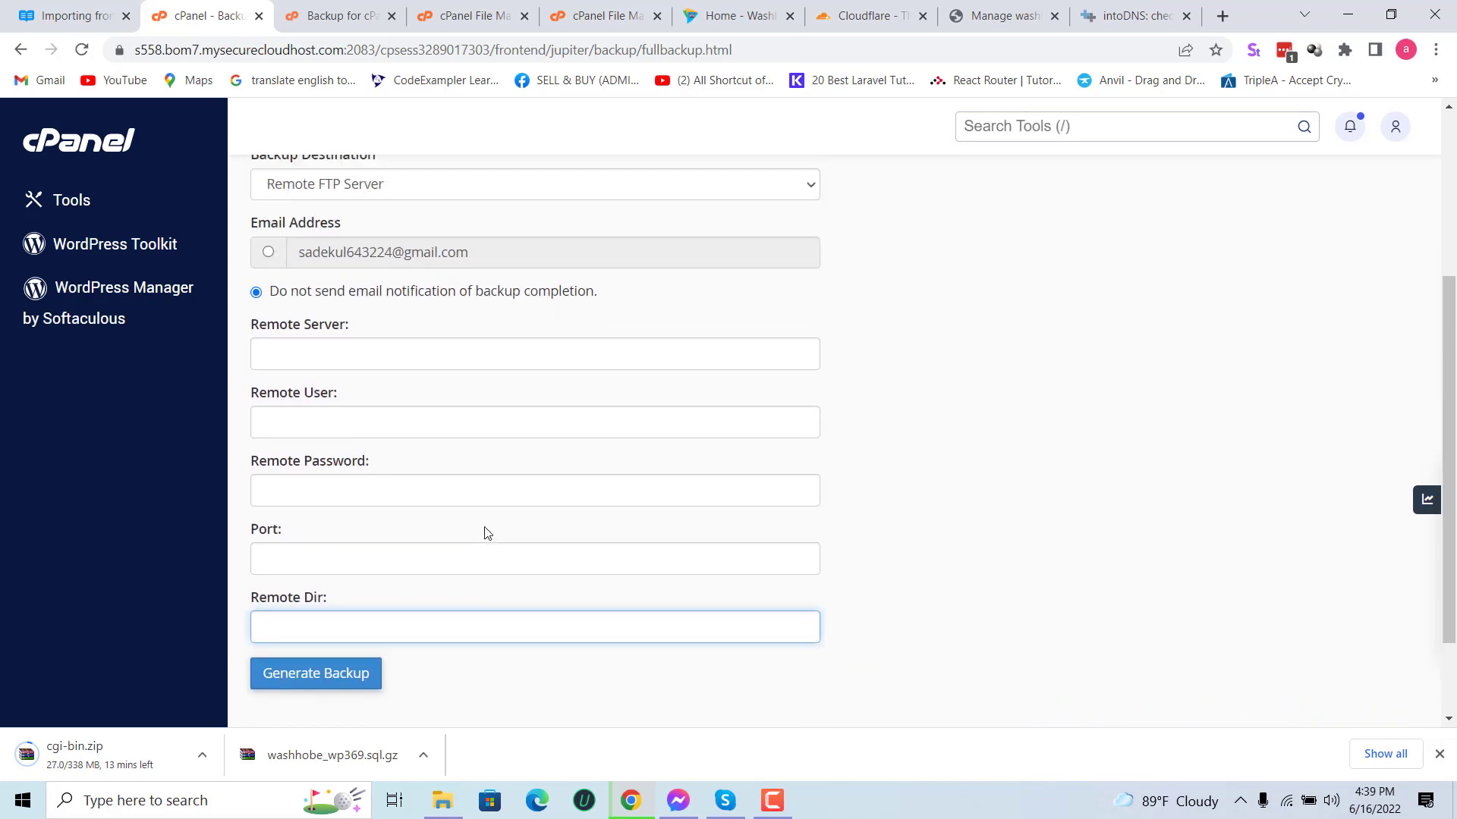
scroll(485, 531, "up", 2)
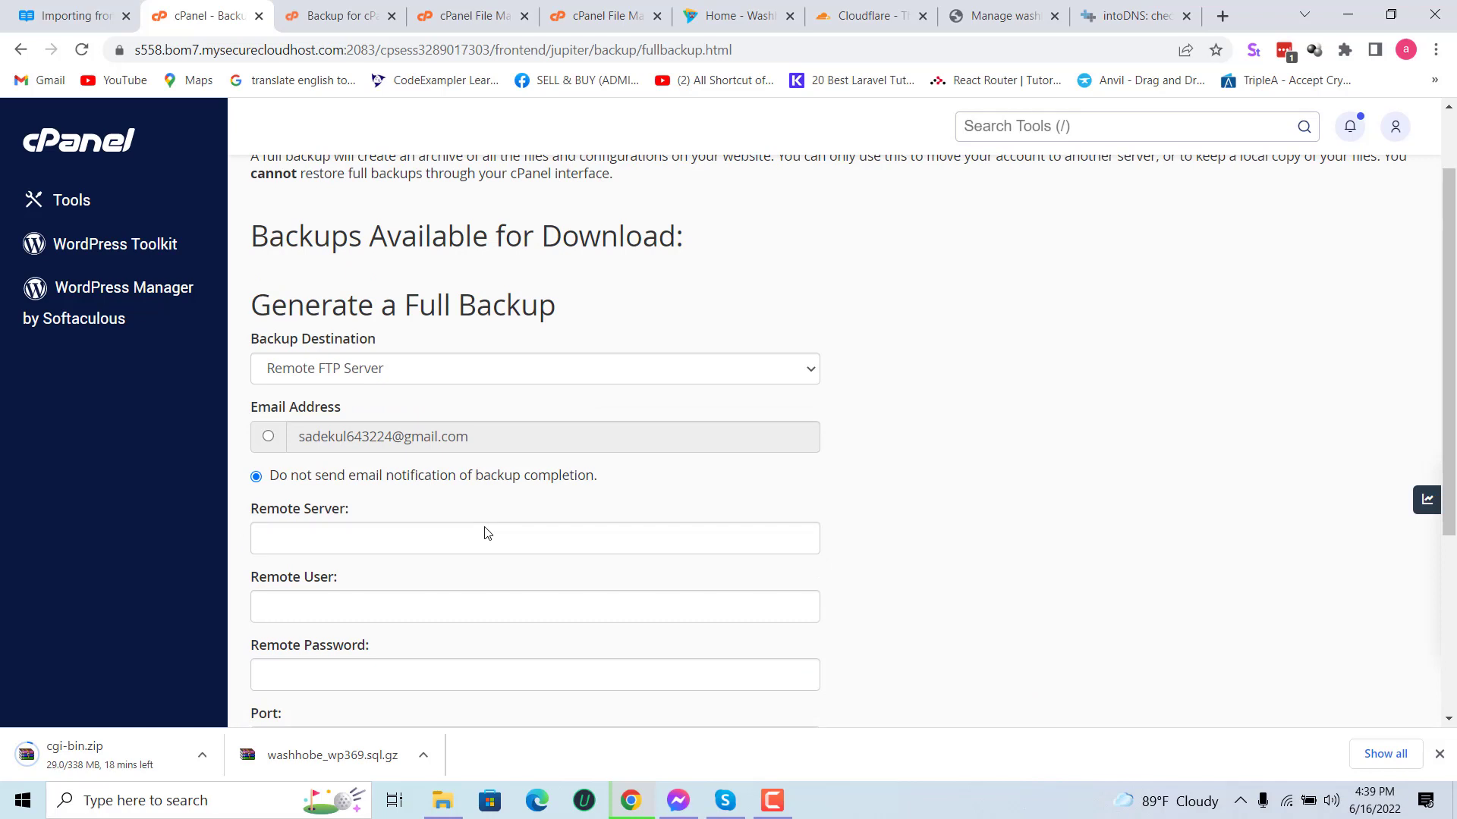
scroll(486, 531, "up", 1)
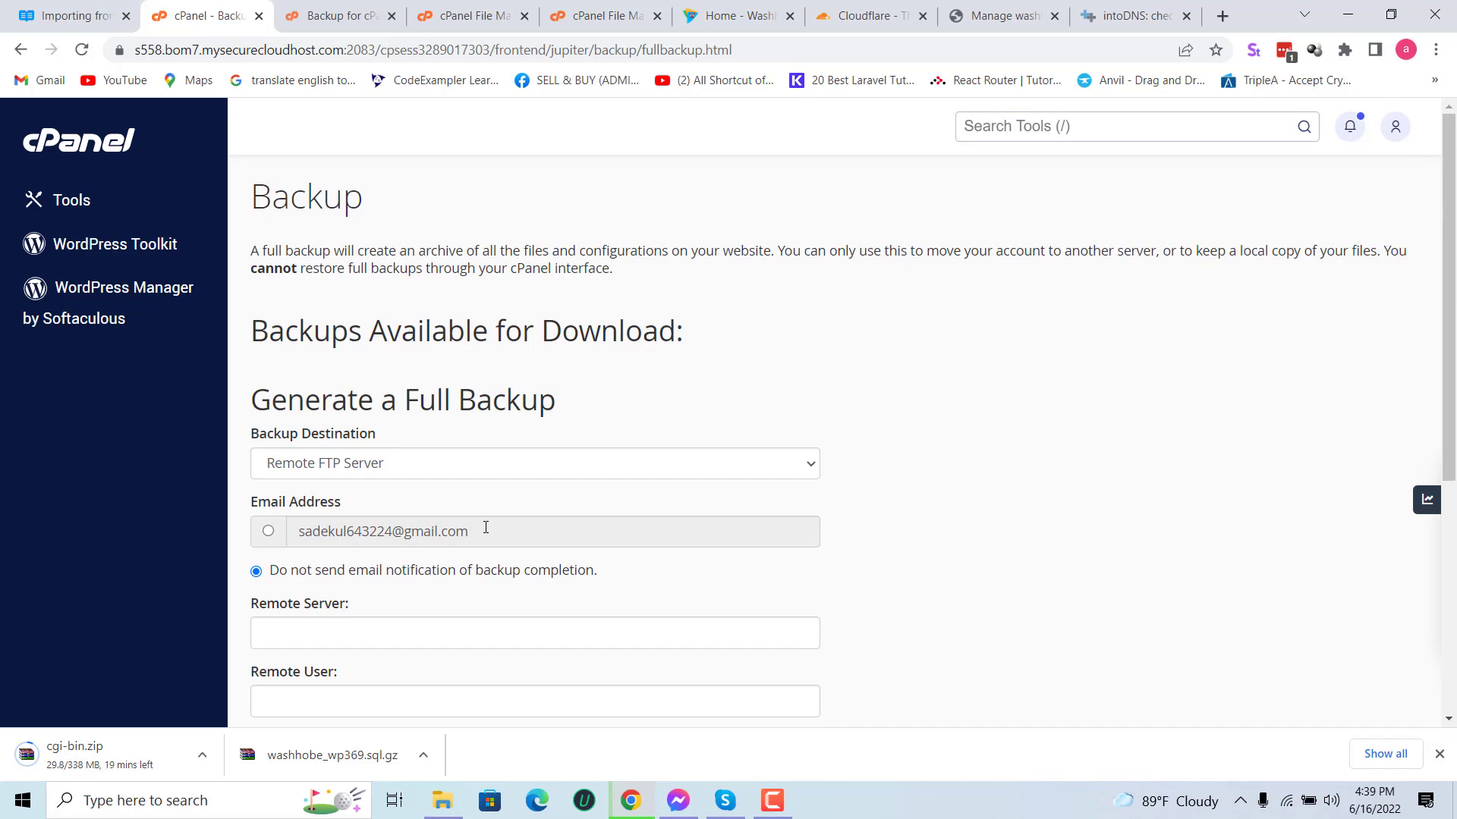
scroll(486, 527, "down", 2)
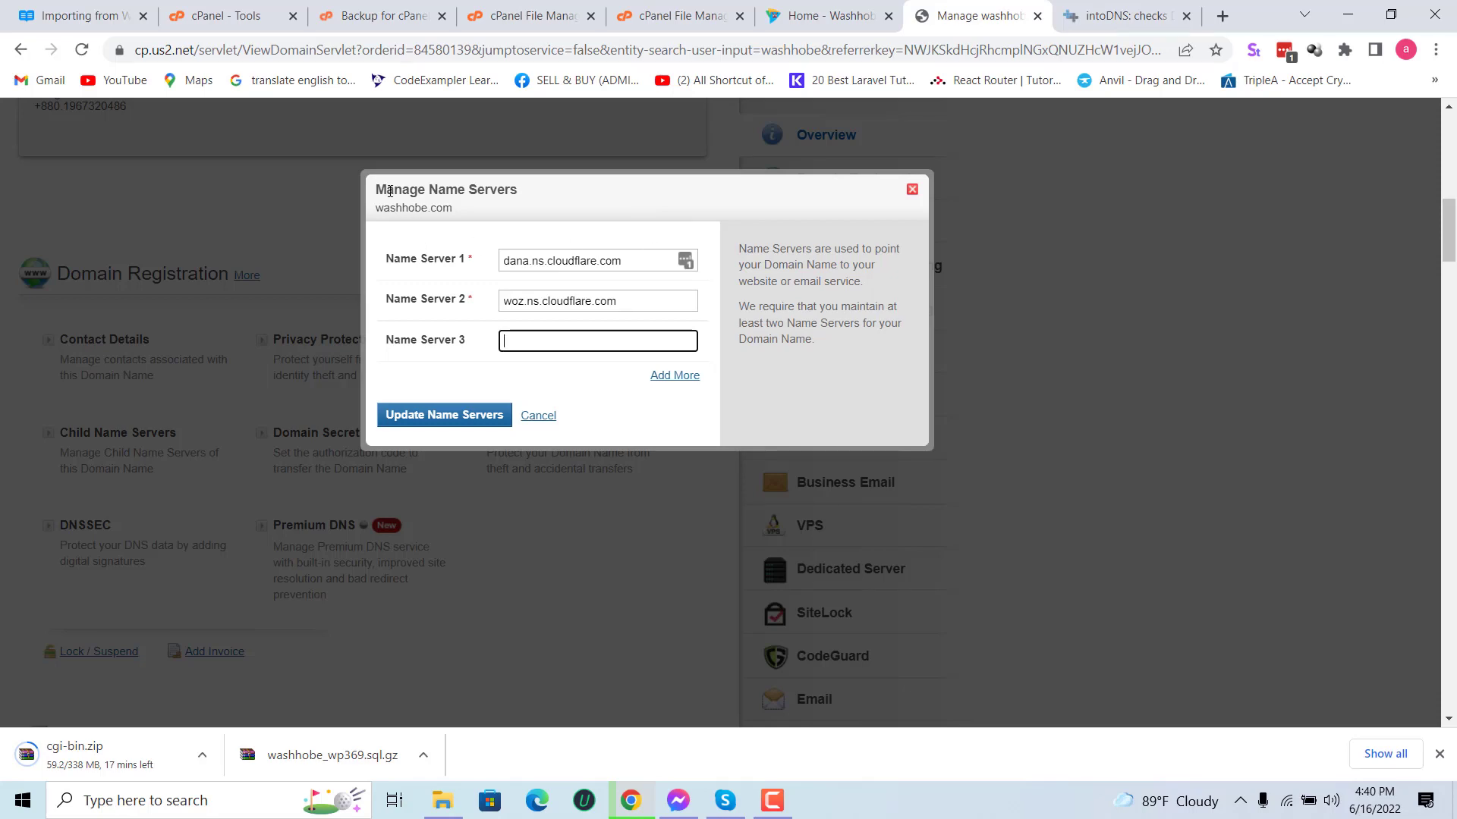
Step: Close the name server dialog and open washhobe.com's name server management
left_click_drag(389, 190, 547, 195)
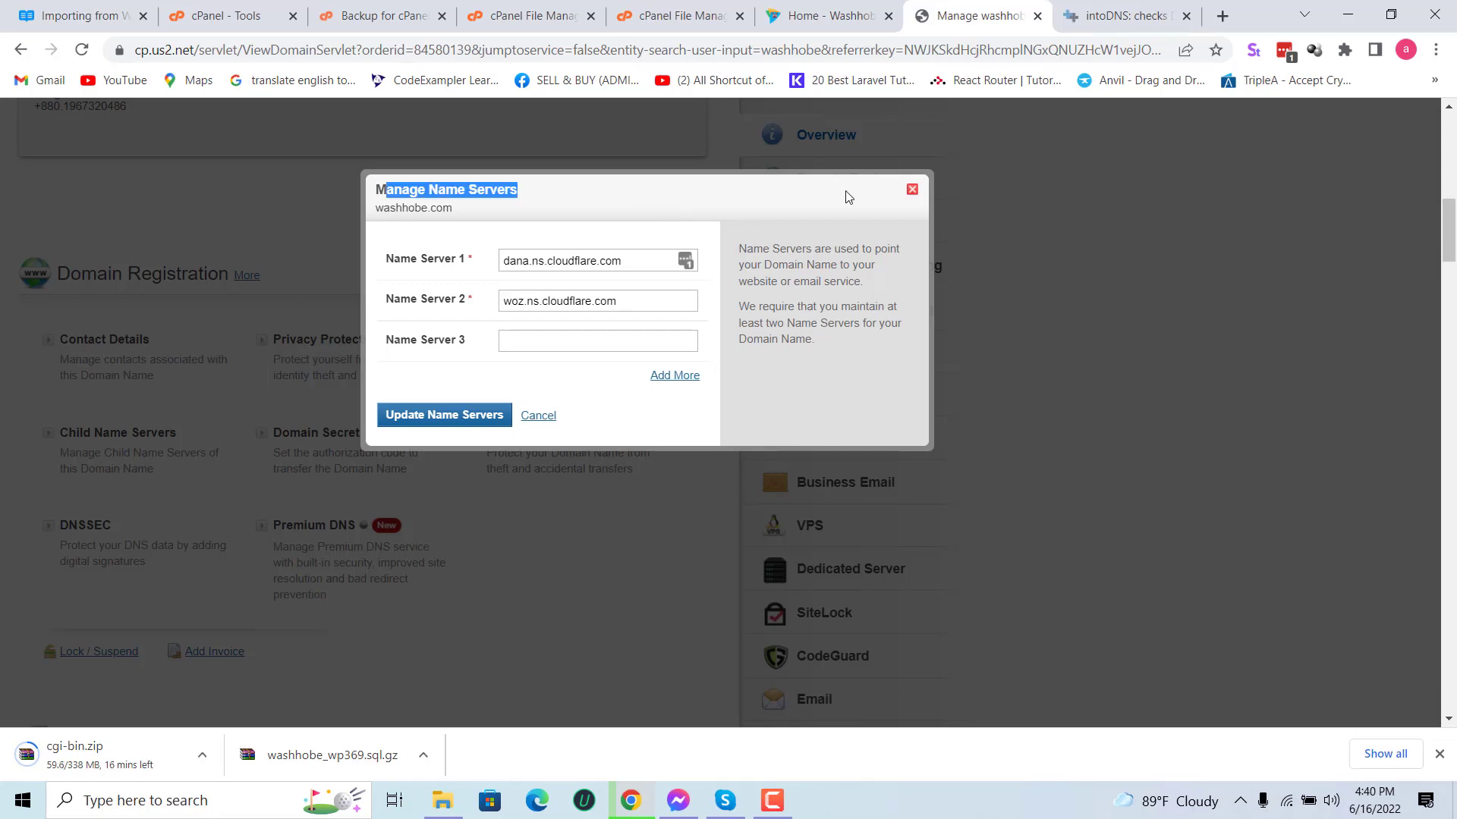
left_click(912, 190)
scroll(196, 353, "up", 11)
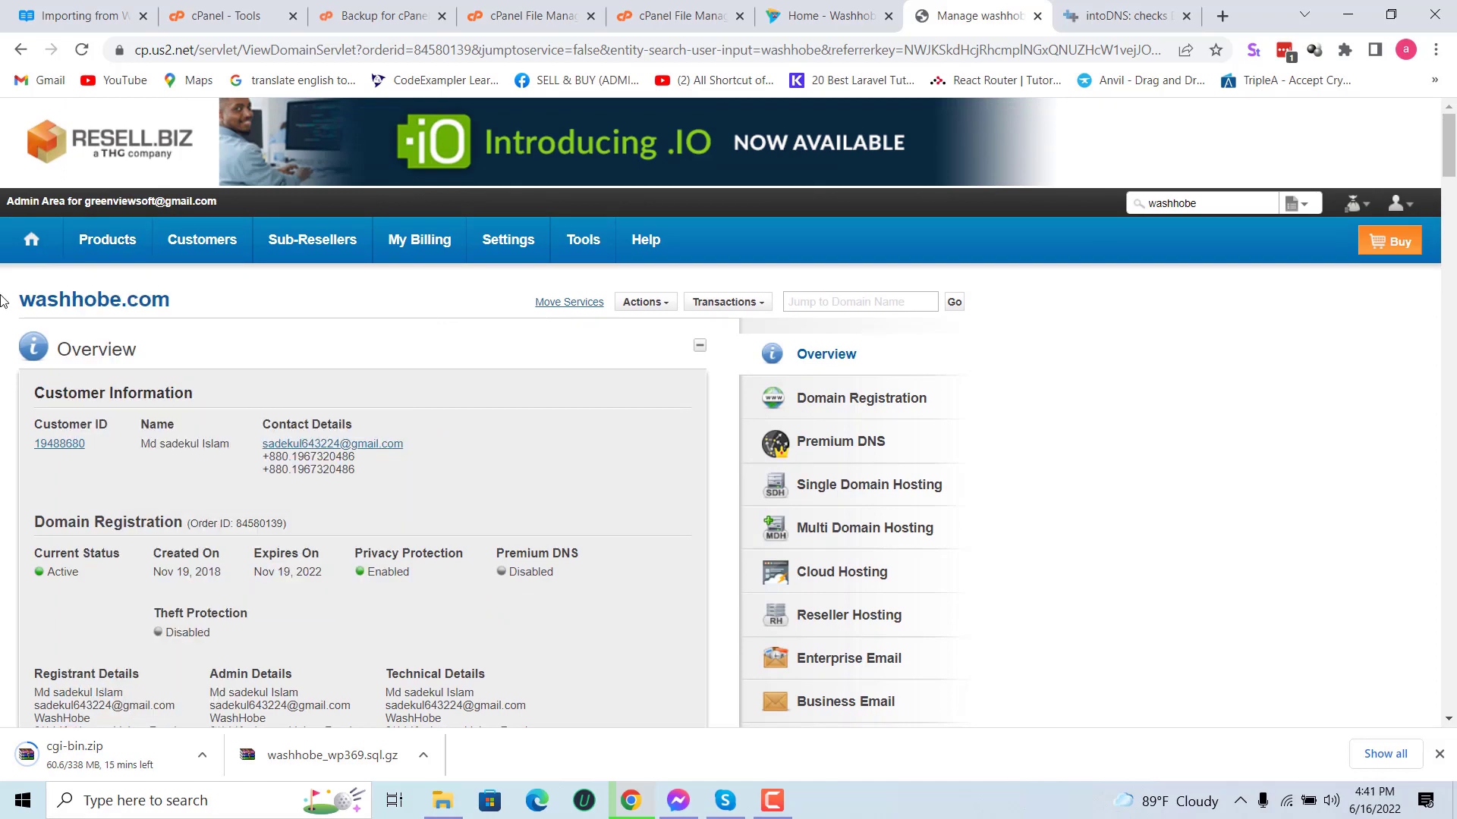
left_click_drag(4, 301, 241, 298)
scroll(257, 538, "down", 9)
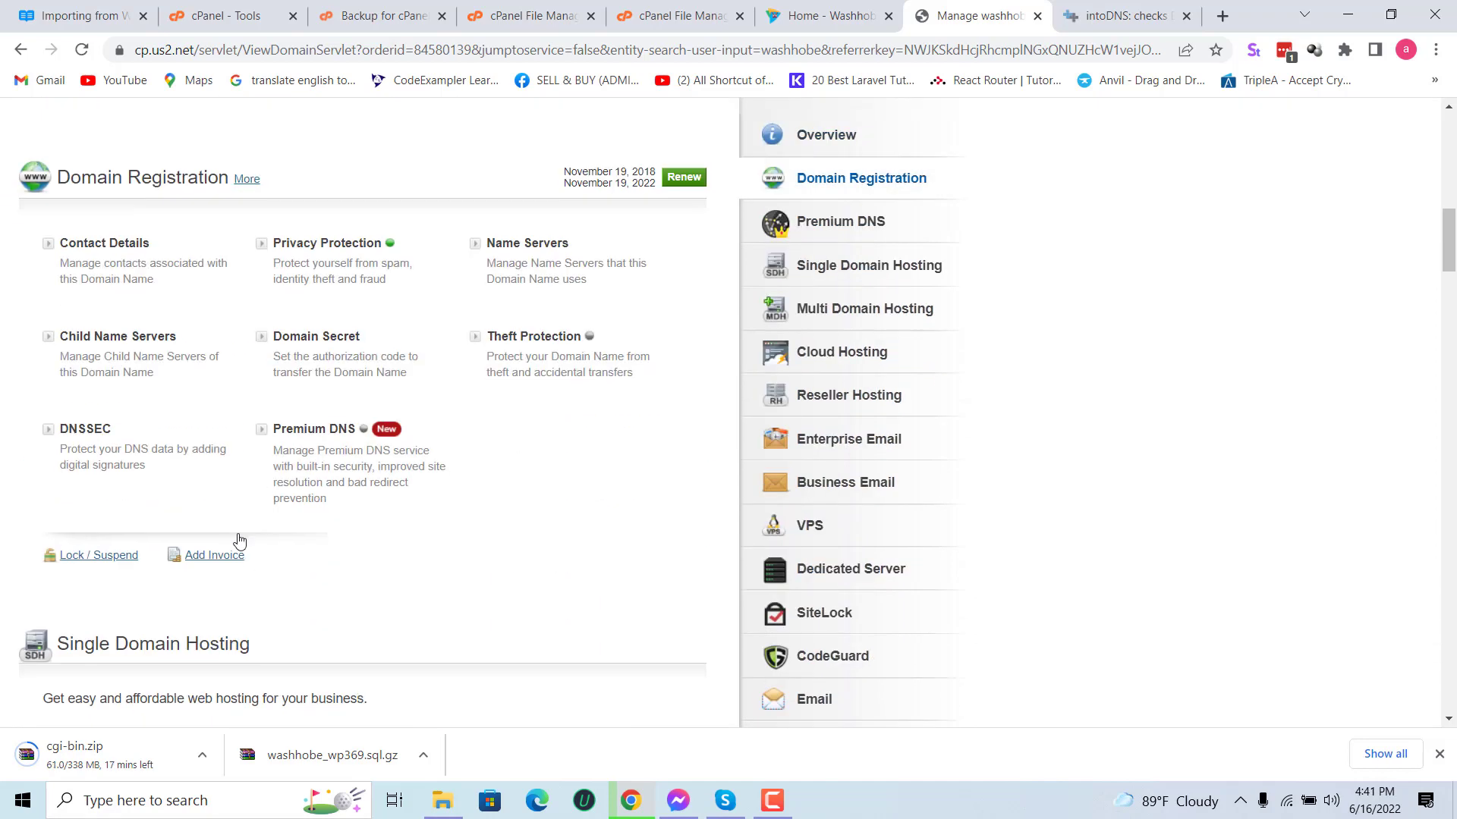
scroll(571, 418, "up", 4)
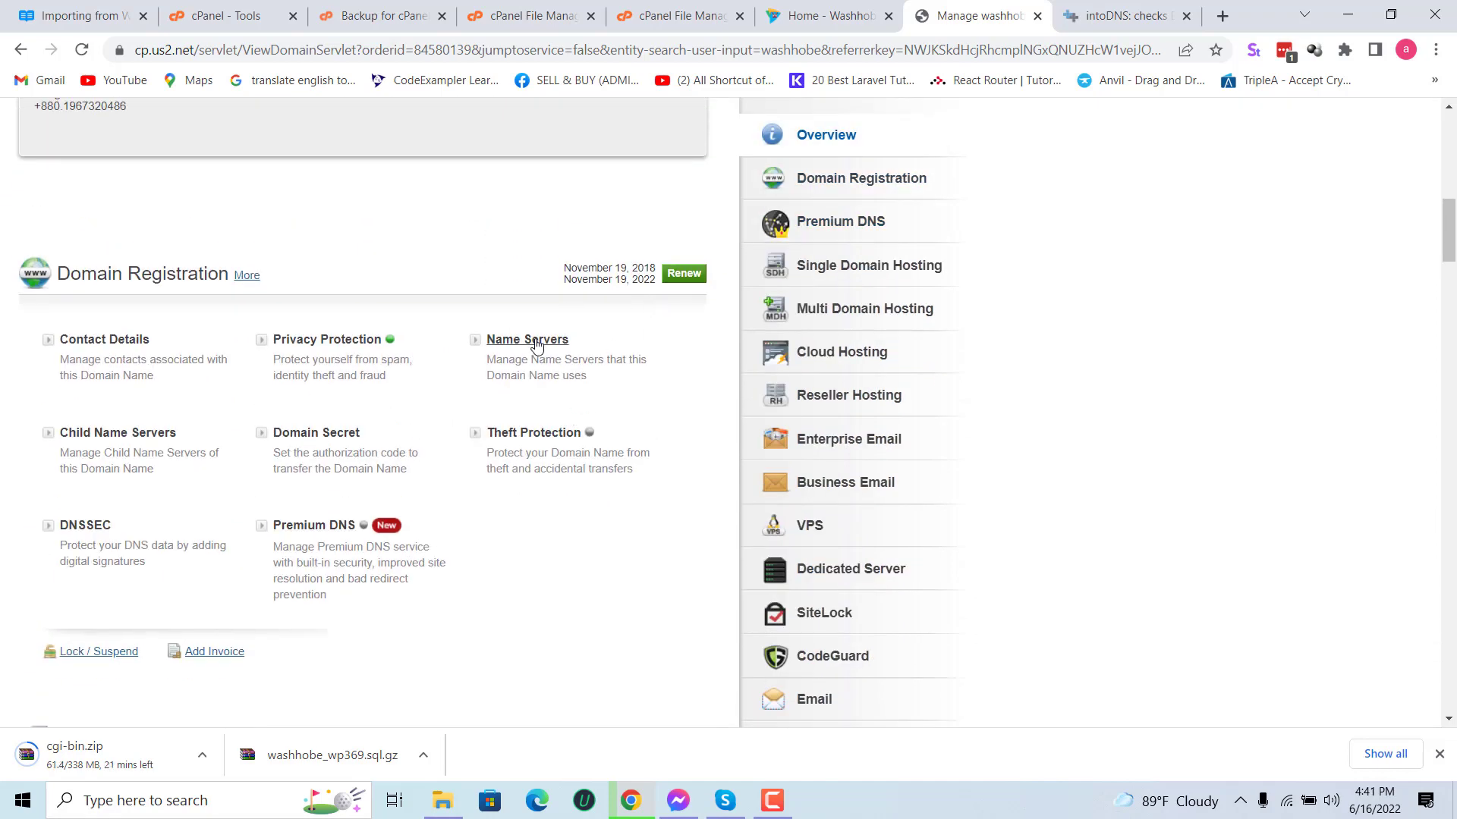
left_click(489, 341)
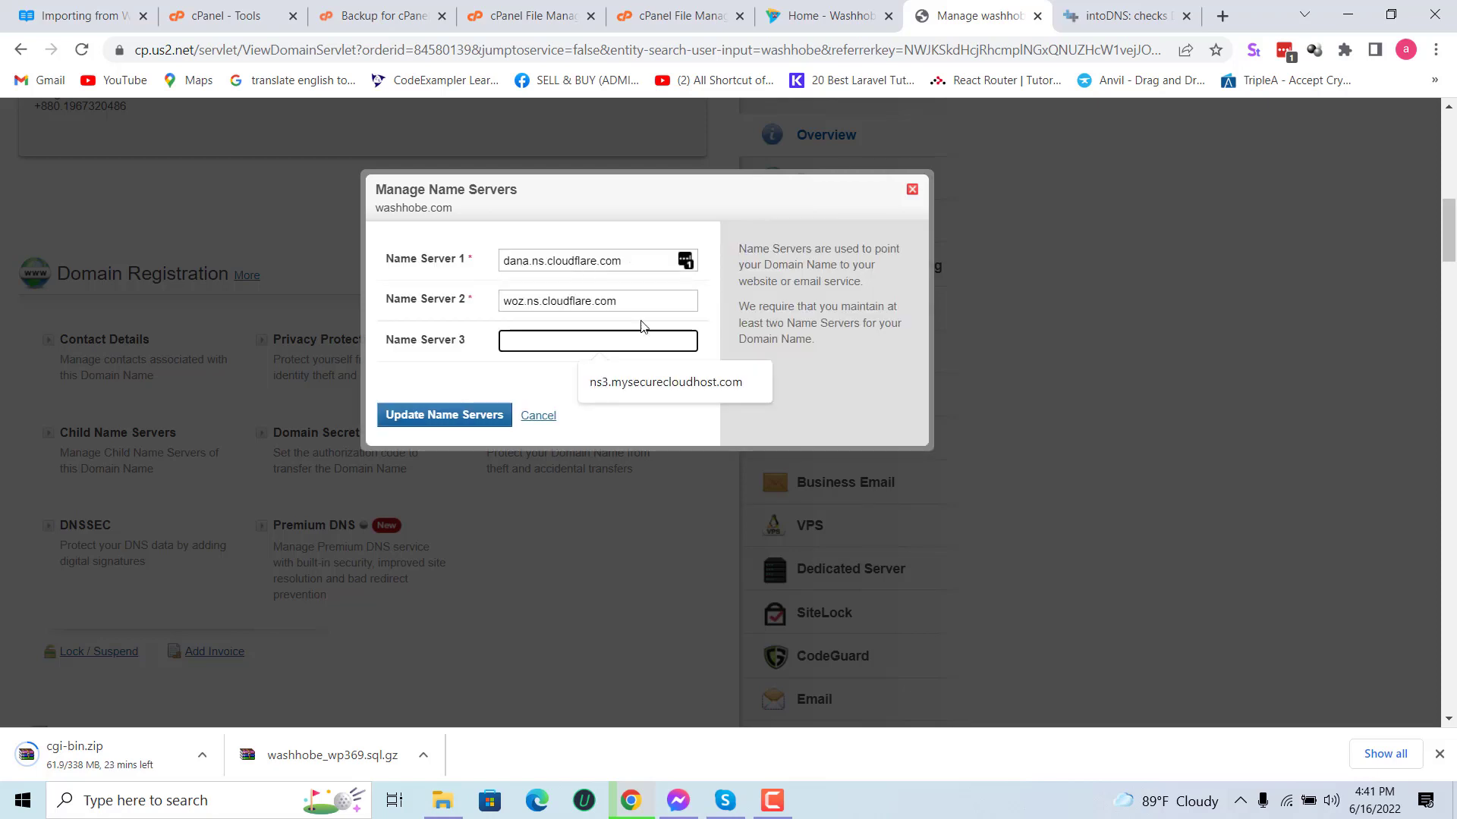
left_click(759, 802)
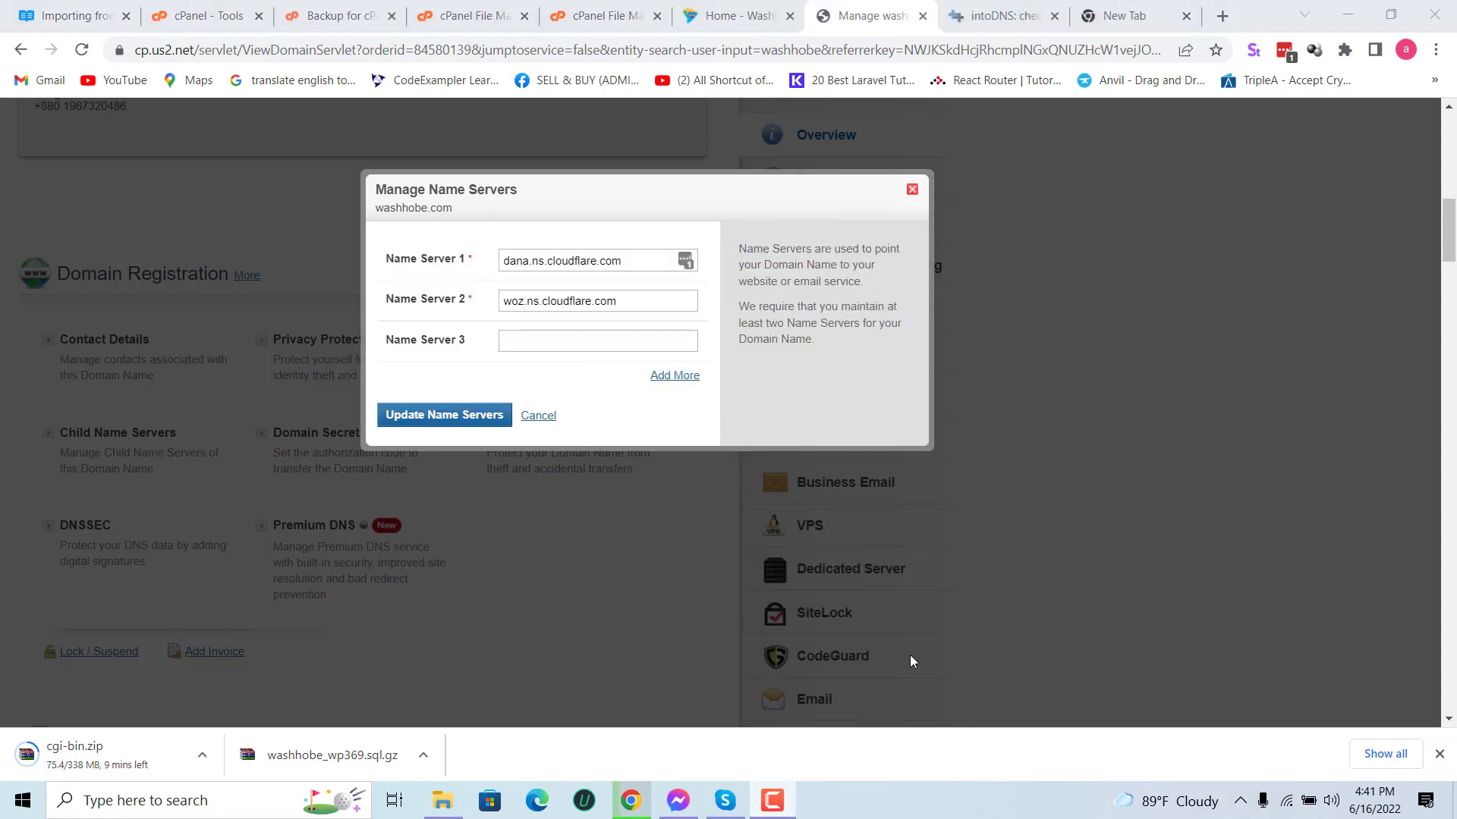
Step: Replace the first two Cloudflare name servers with ns1.greenviewit.com
left_click(572, 261)
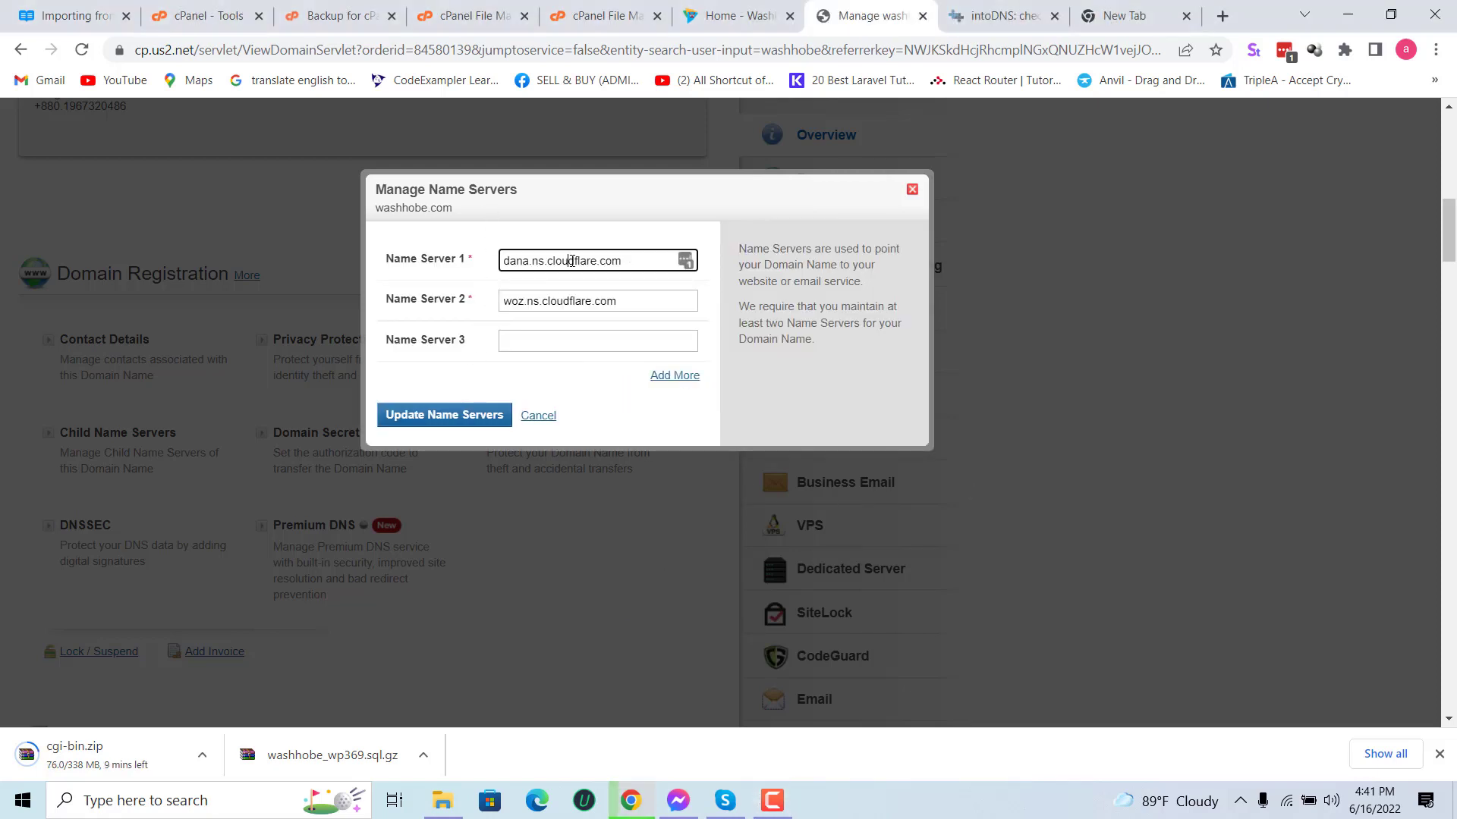
key("ctrl+a")
type("https://greenviewit.com/")
left_click_drag(537, 261, 460, 273)
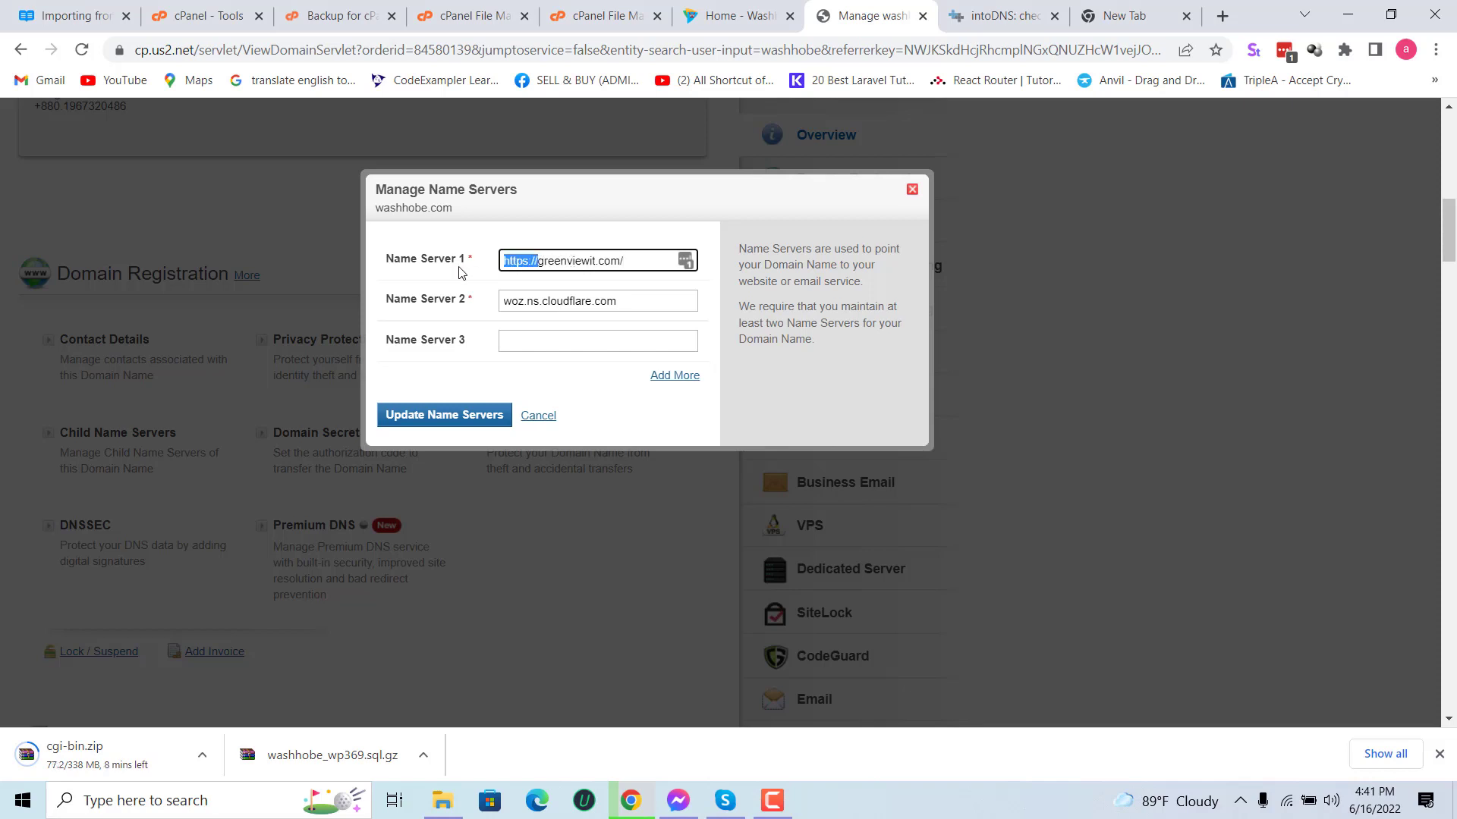
key("BackSpace")
type("ns1")
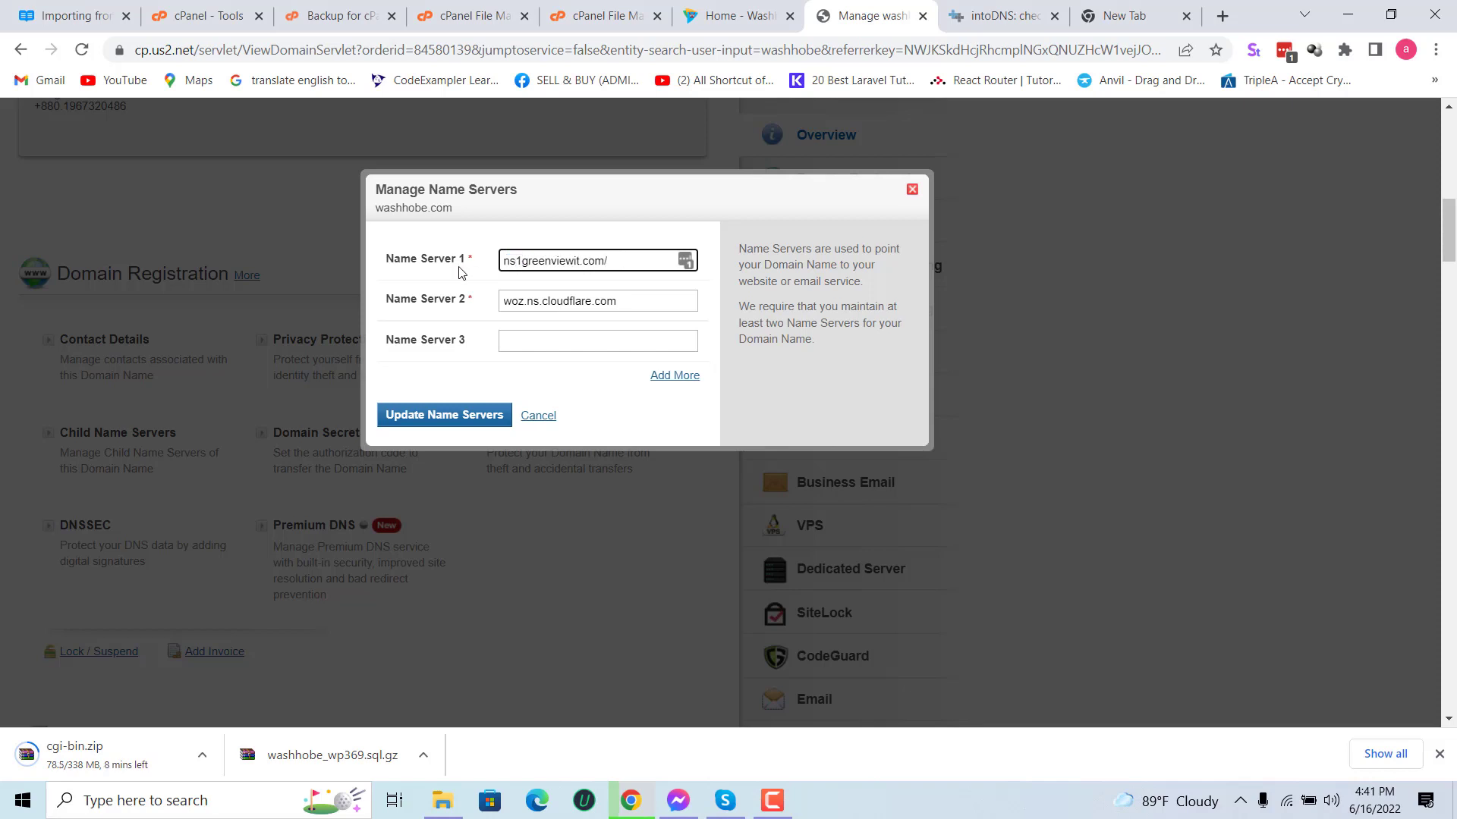
type(".")
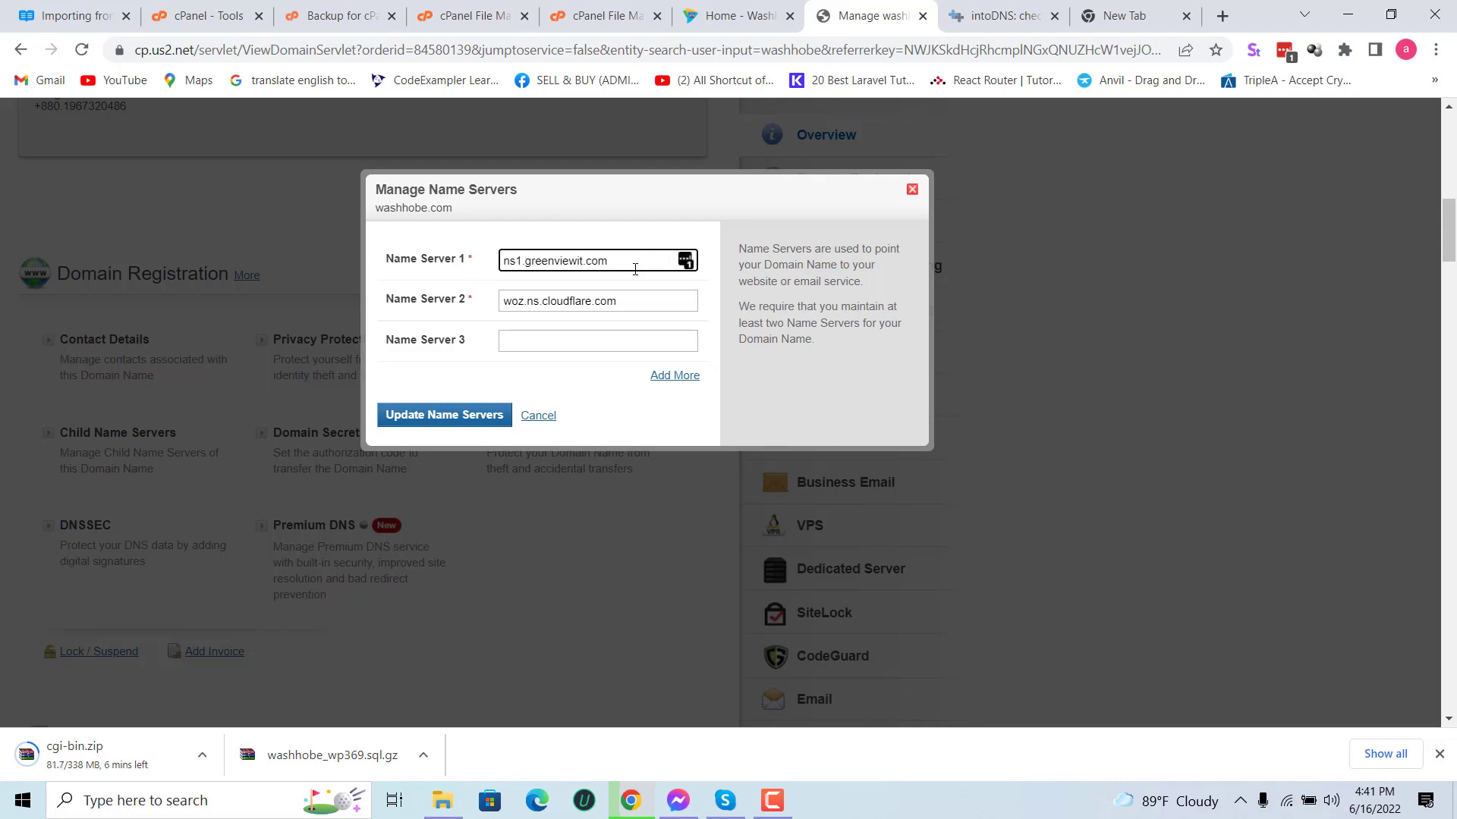
triple_click(635, 269)
key("ctrl+c")
triple_click(628, 297)
key("ctrl+v")
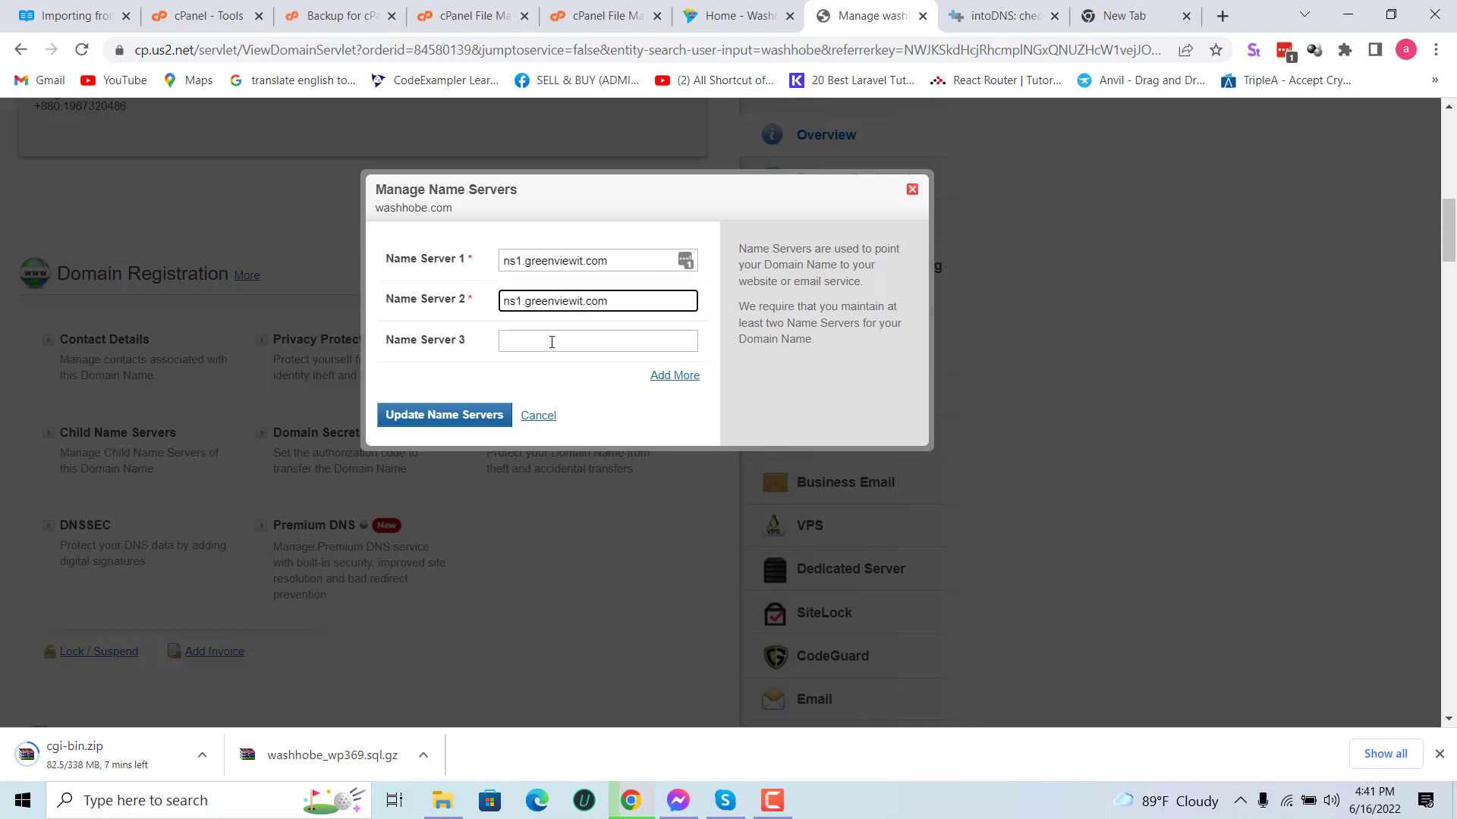
Step: Add another name server slot and fill the third and fourth entries with the greenviewit address
left_click(551, 343)
left_click(469, 367)
left_click(666, 380)
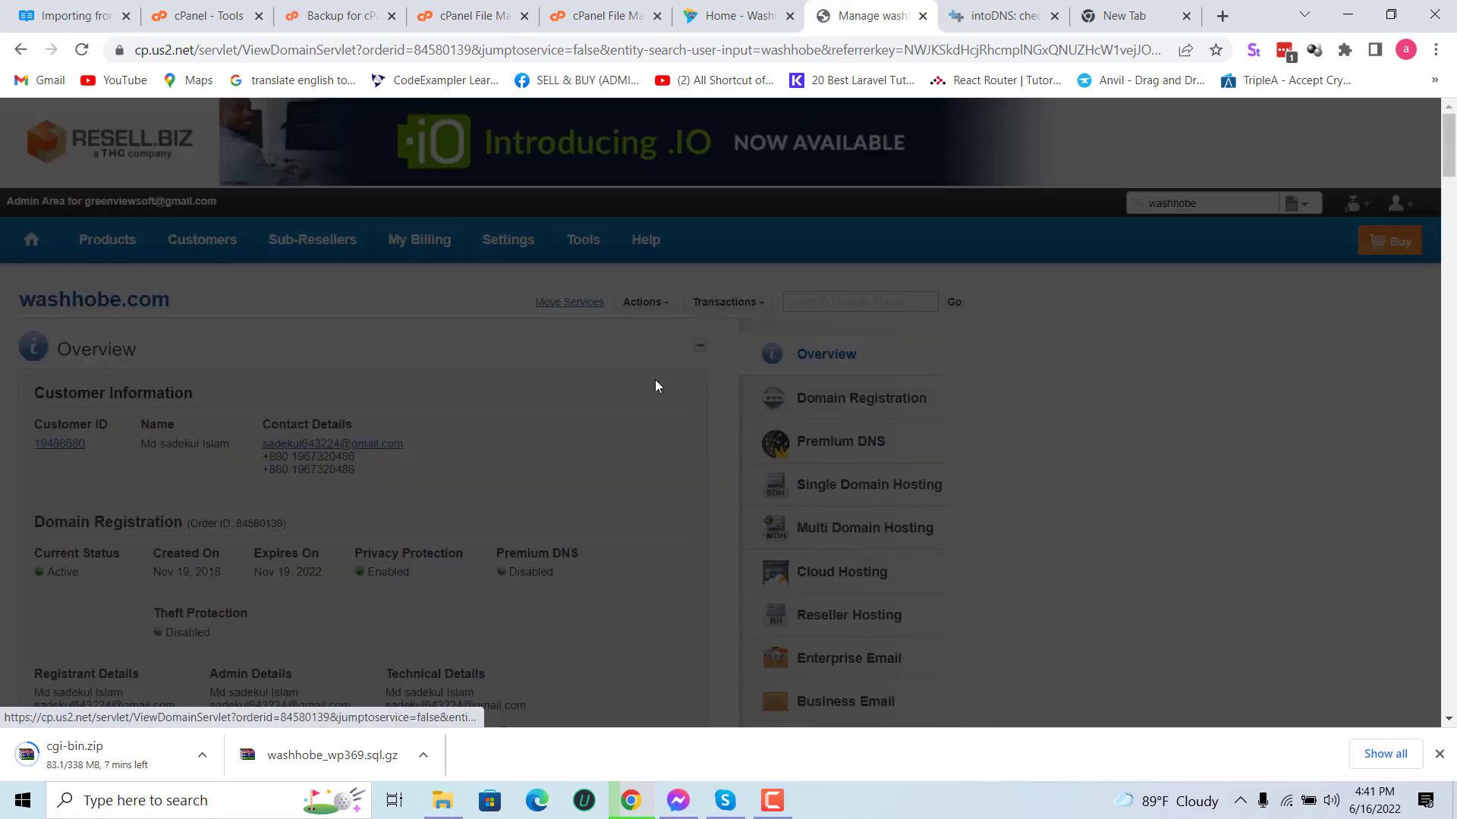
scroll(608, 363, "down", 4)
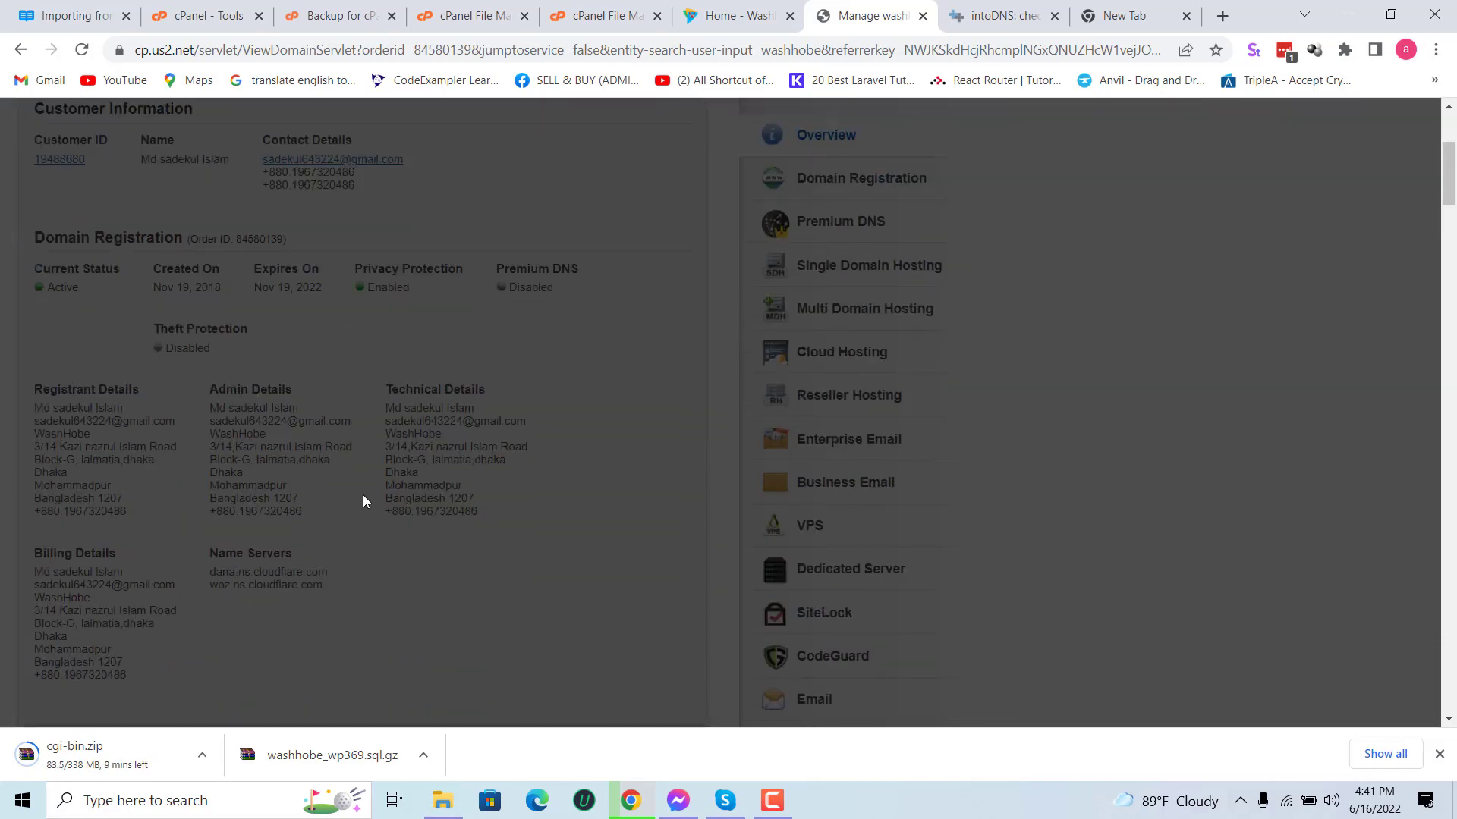
scroll(363, 495, "down", 7)
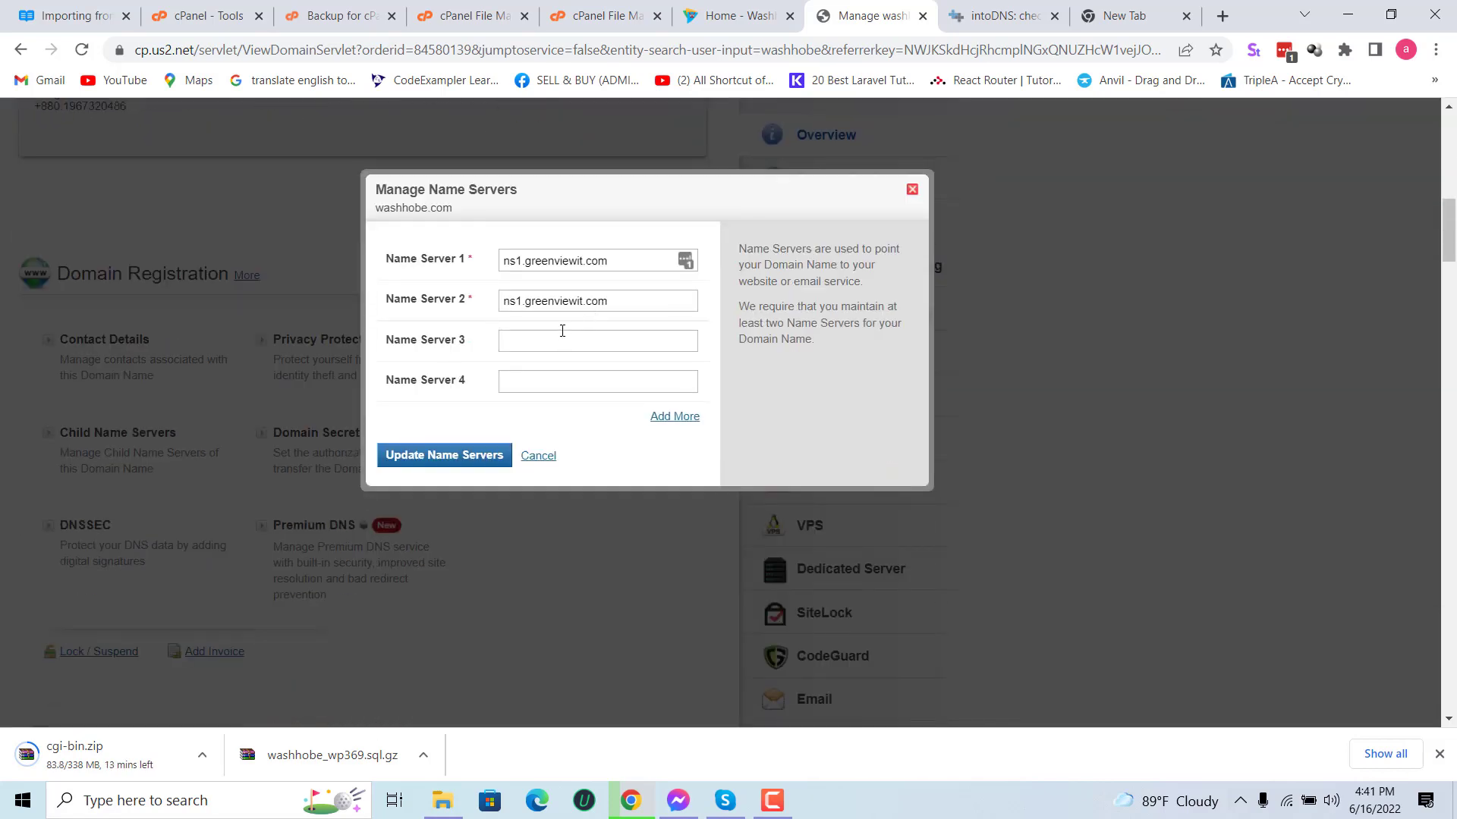
left_click(560, 333)
left_click(600, 373)
left_click(539, 381)
left_click(600, 414)
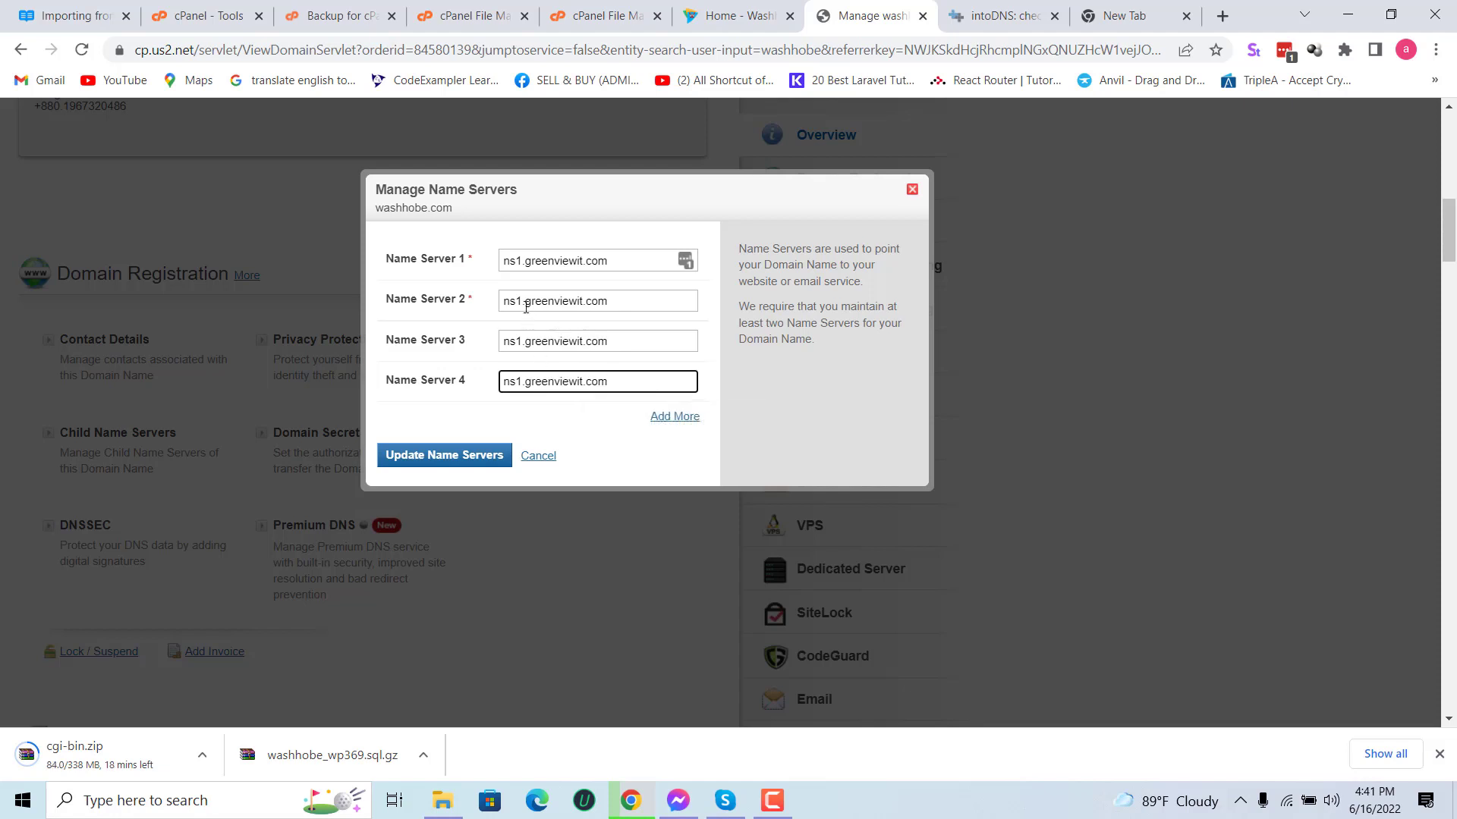
Step: Renumber the entries to ns2, ns3 and ns4.greenviewit.com and save the four name servers
left_click(519, 300)
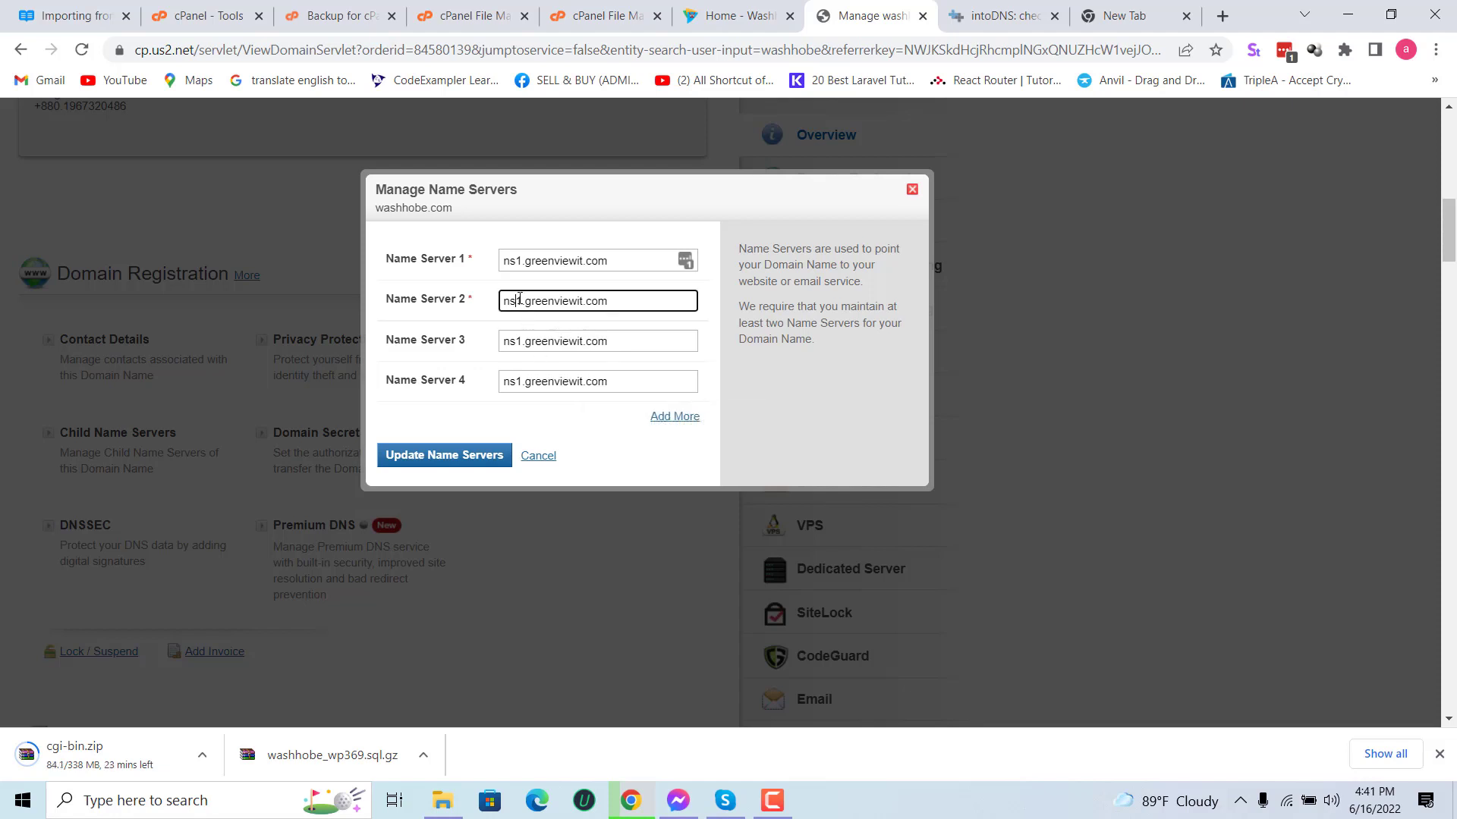
left_click(521, 343)
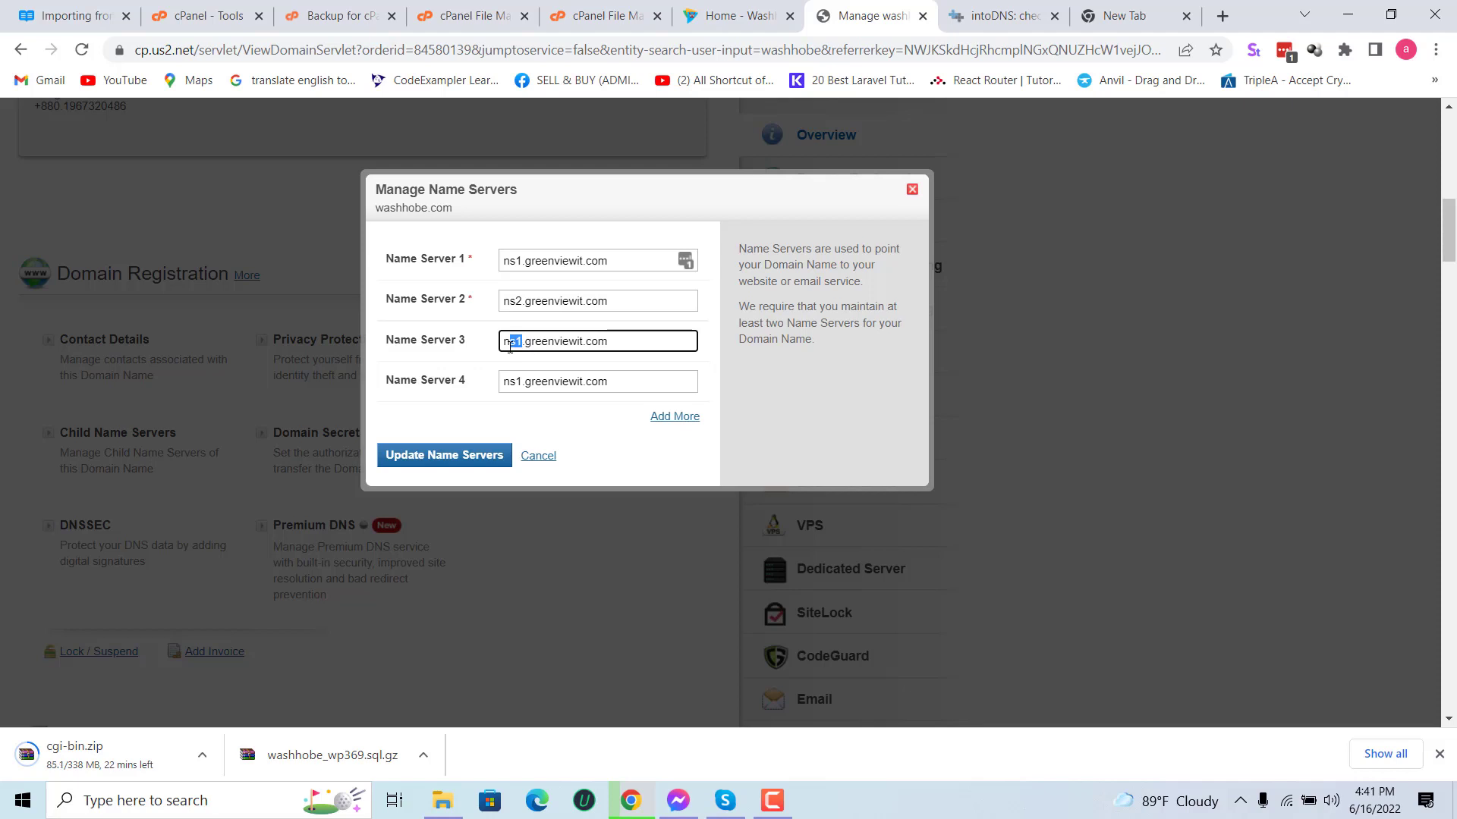
key("BackSpace")
type("4")
key("BackSpace")
left_click(519, 386)
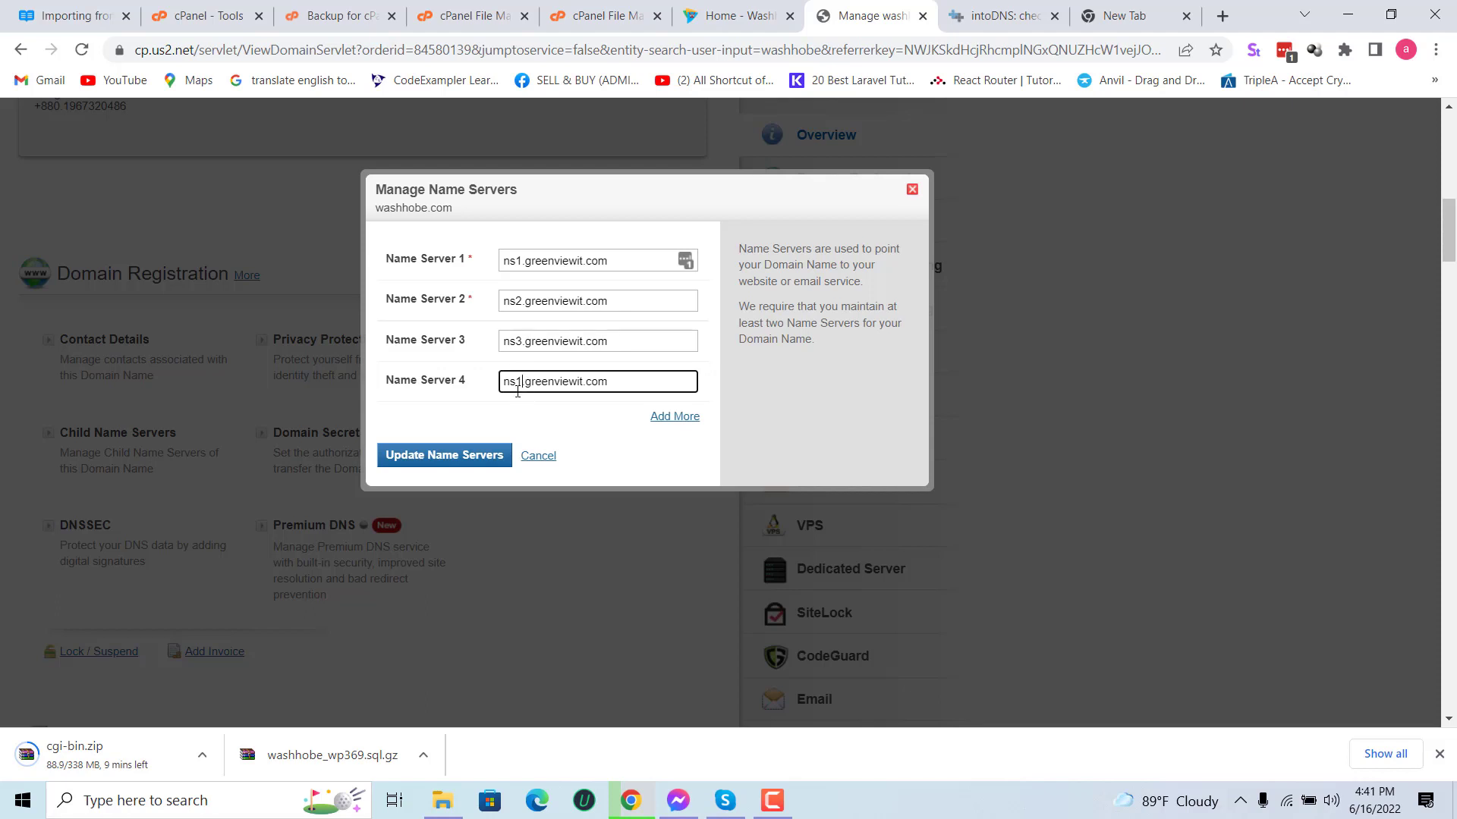
key("BackSpace")
type("4")
left_click(453, 454)
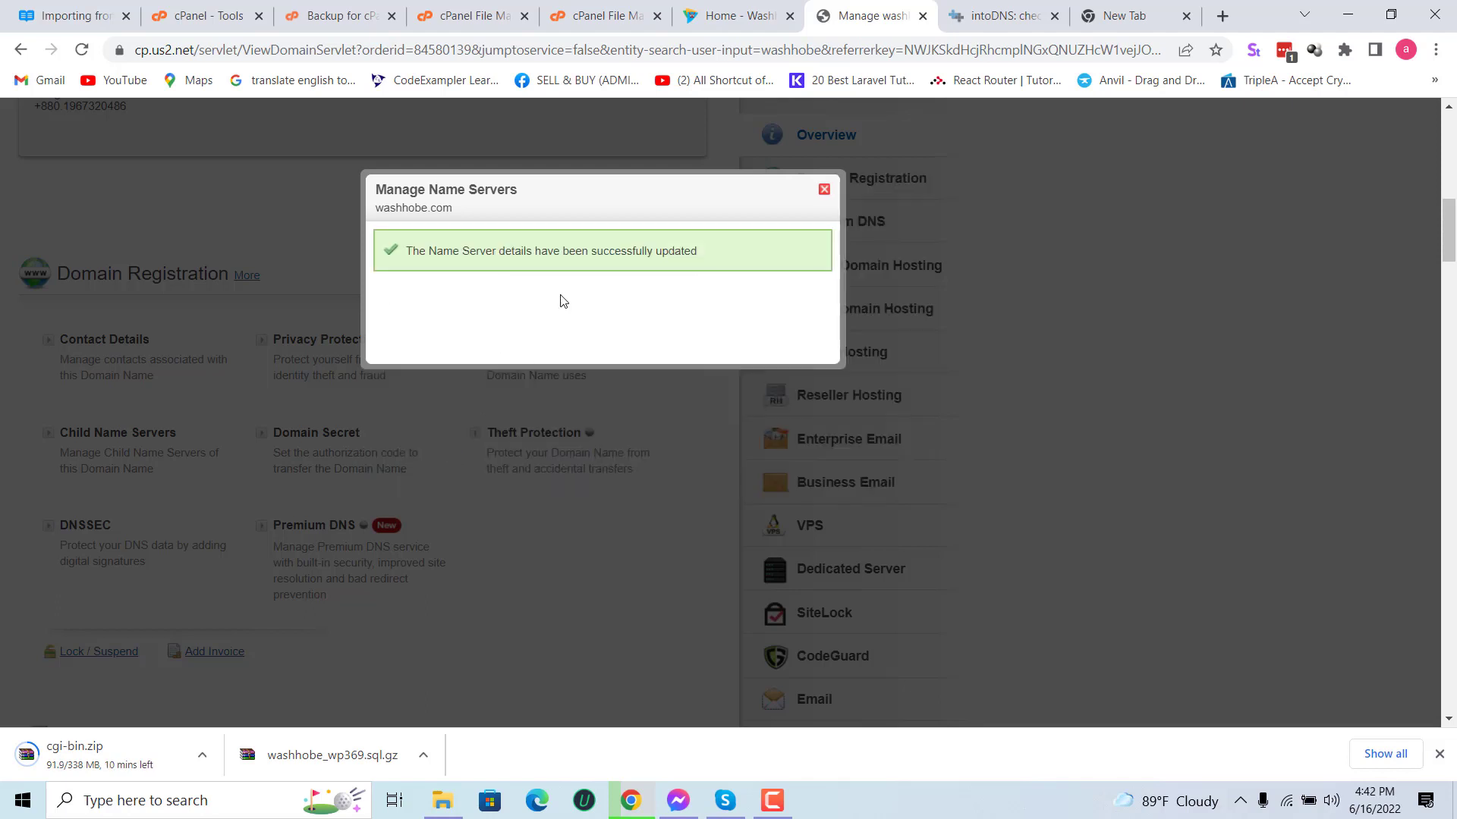
left_click(825, 190)
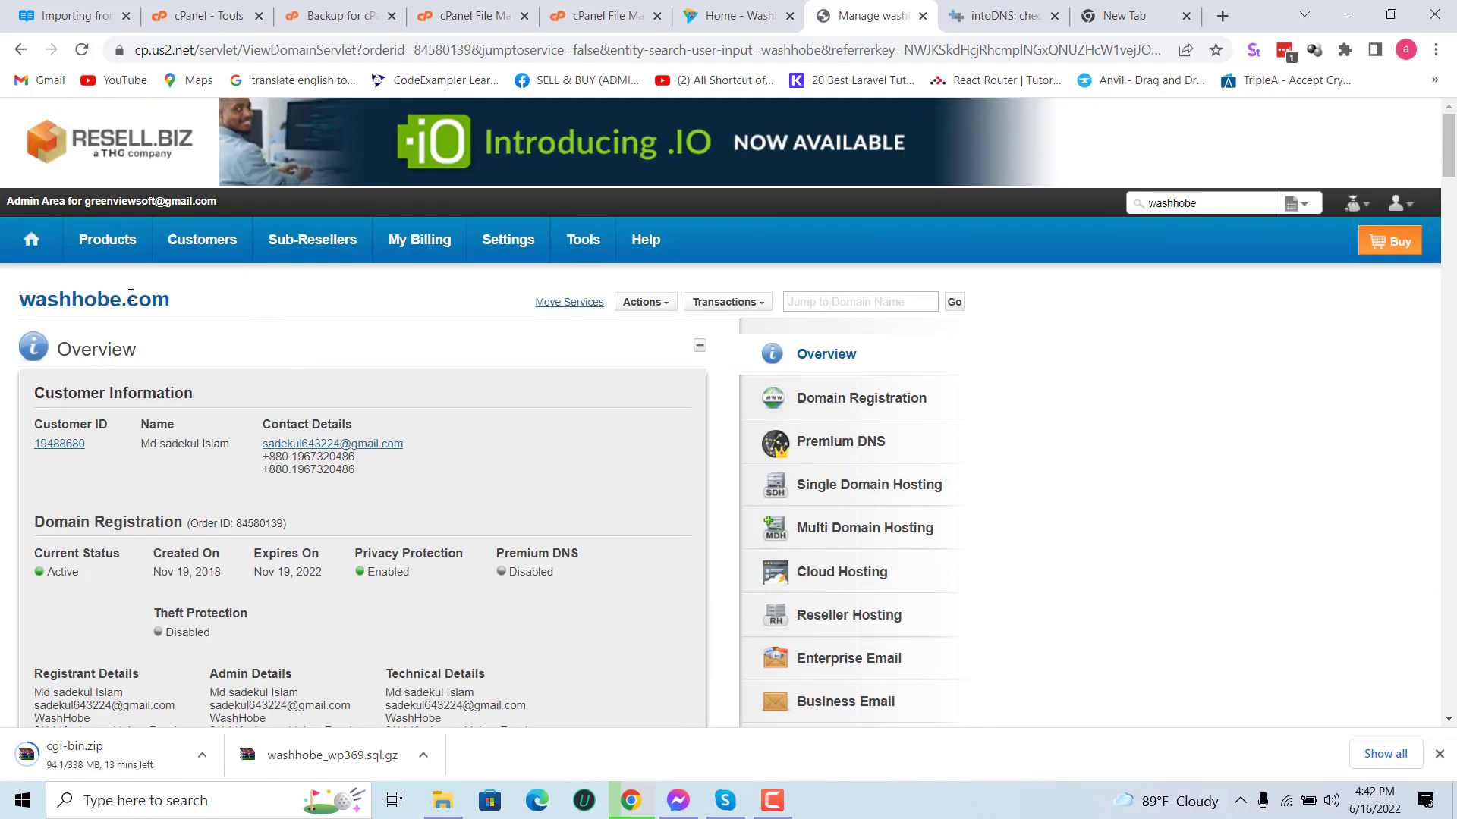
left_click_drag(23, 302, 218, 299)
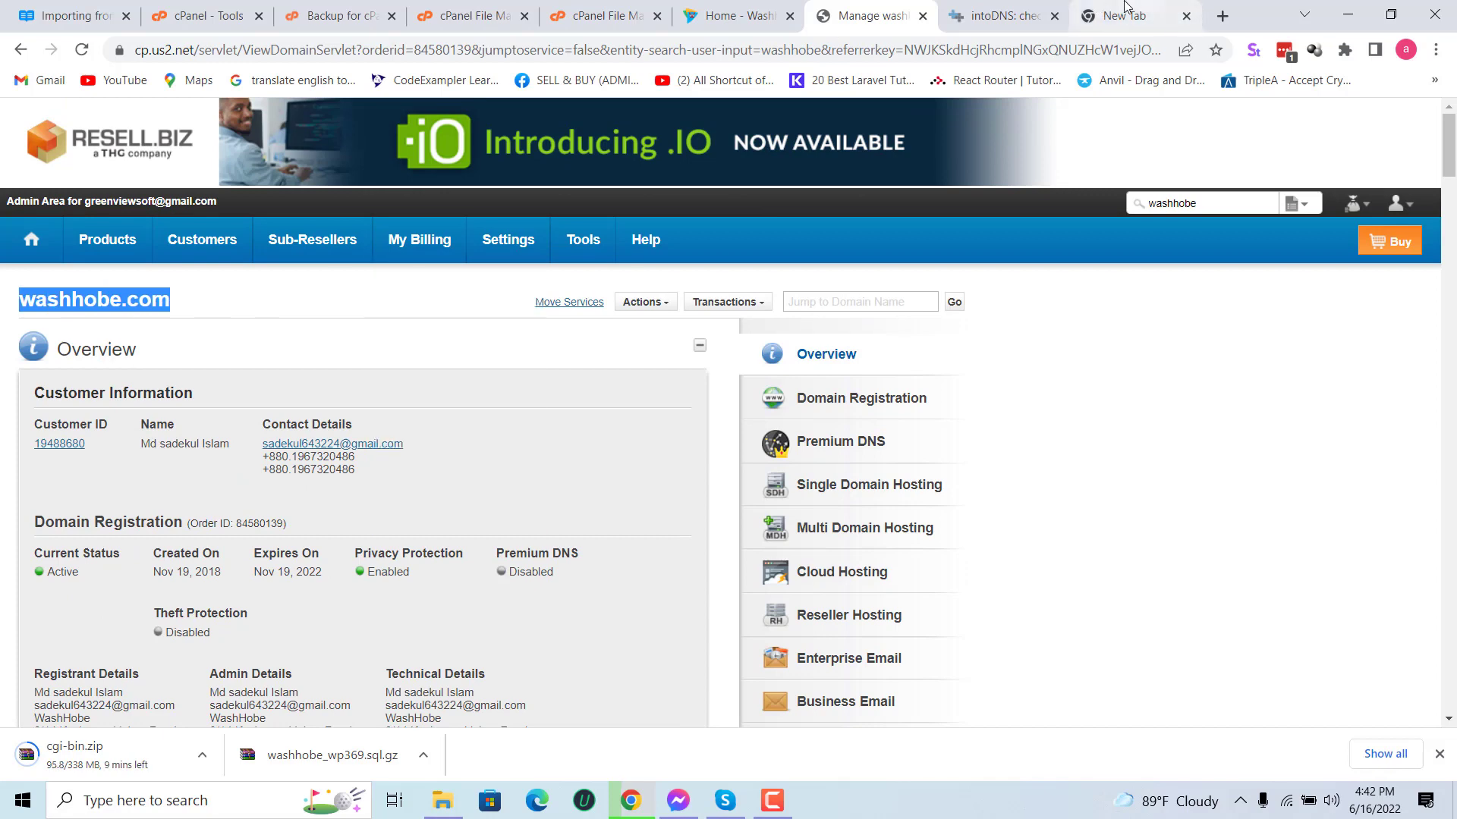
Step: In a new tab, search the web for 'dns cheker' and open the DNS Checker site
left_click(1121, 14)
type("nds")
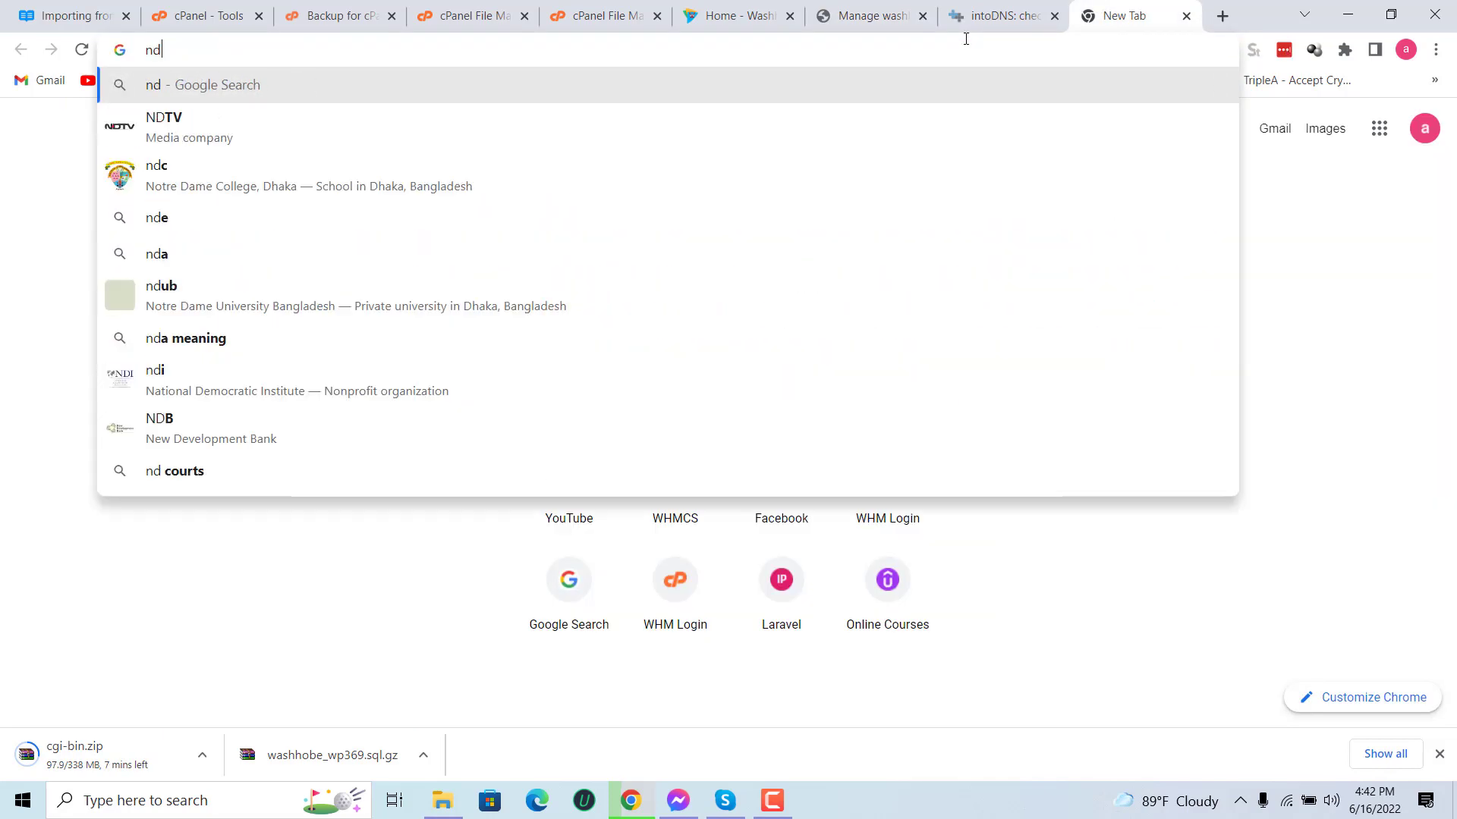
key("BackSpace")
key("BackSpace")
key("BackSpace")
type("dns cheker")
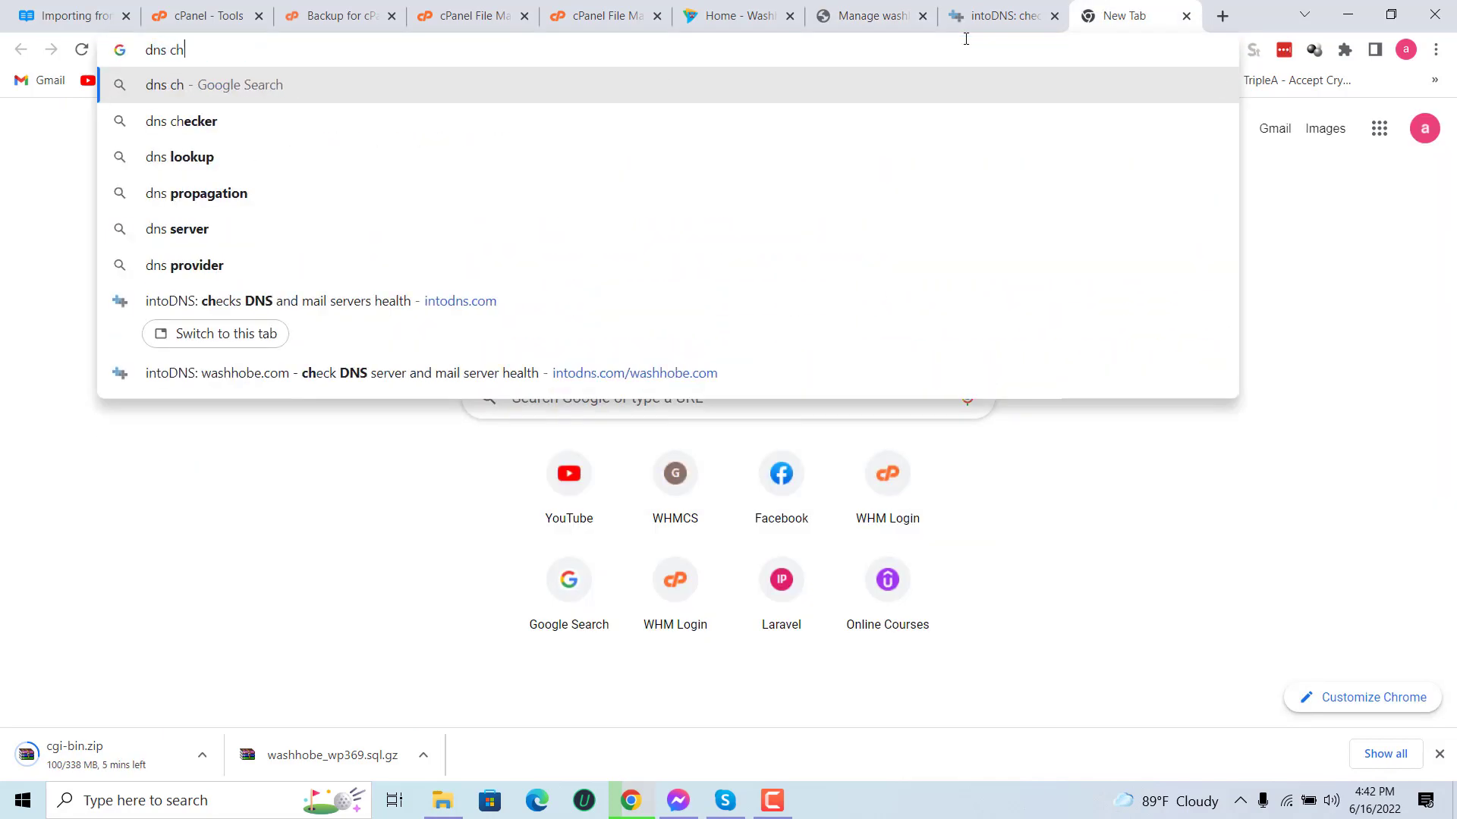
key("Return")
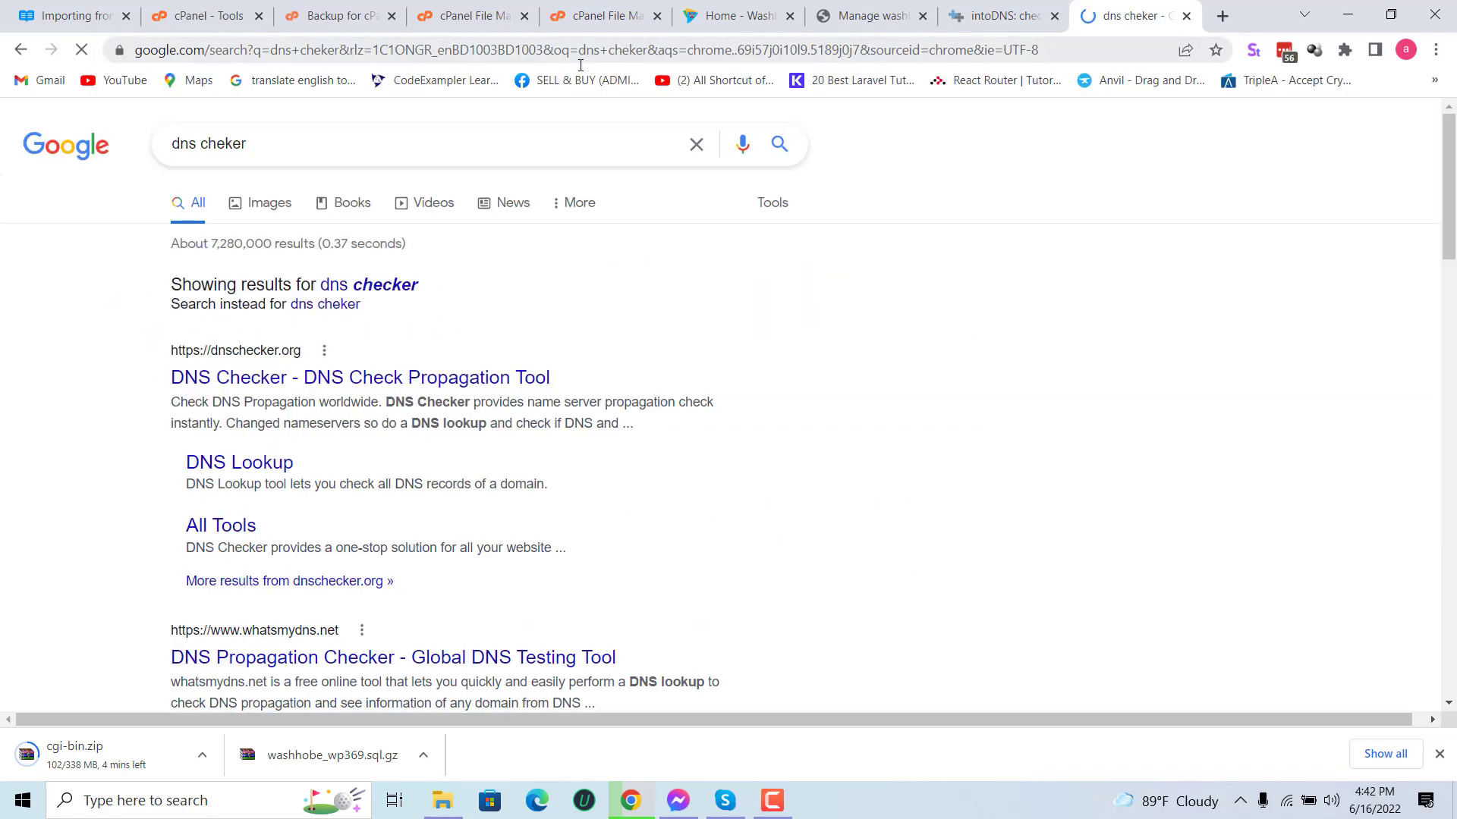
left_click(342, 389)
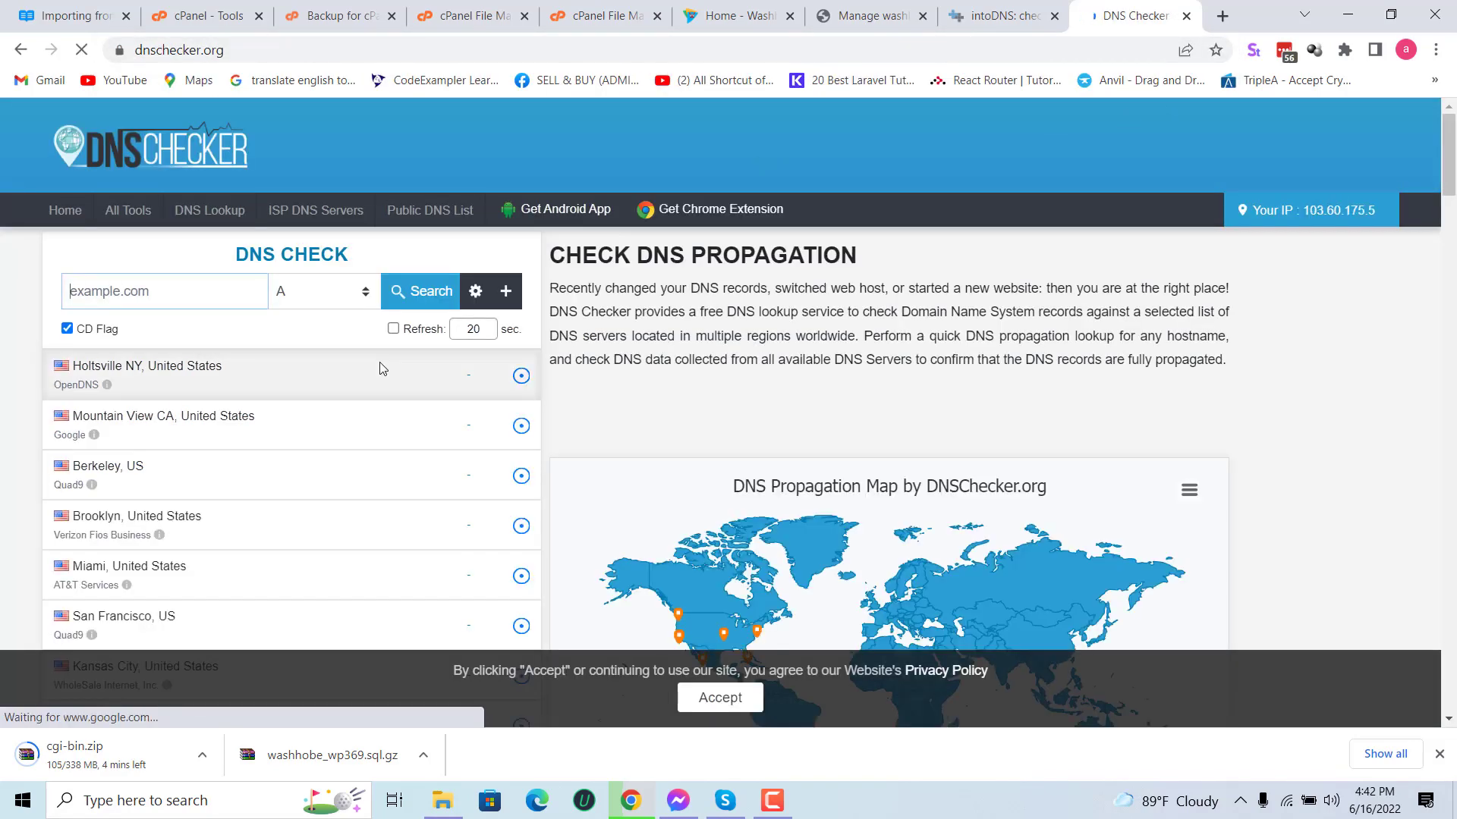
Step: Run an A-record check for washhobe.com and confirm it resolves to 192.46.213.235
left_click(255, 304)
key("ctrl+v")
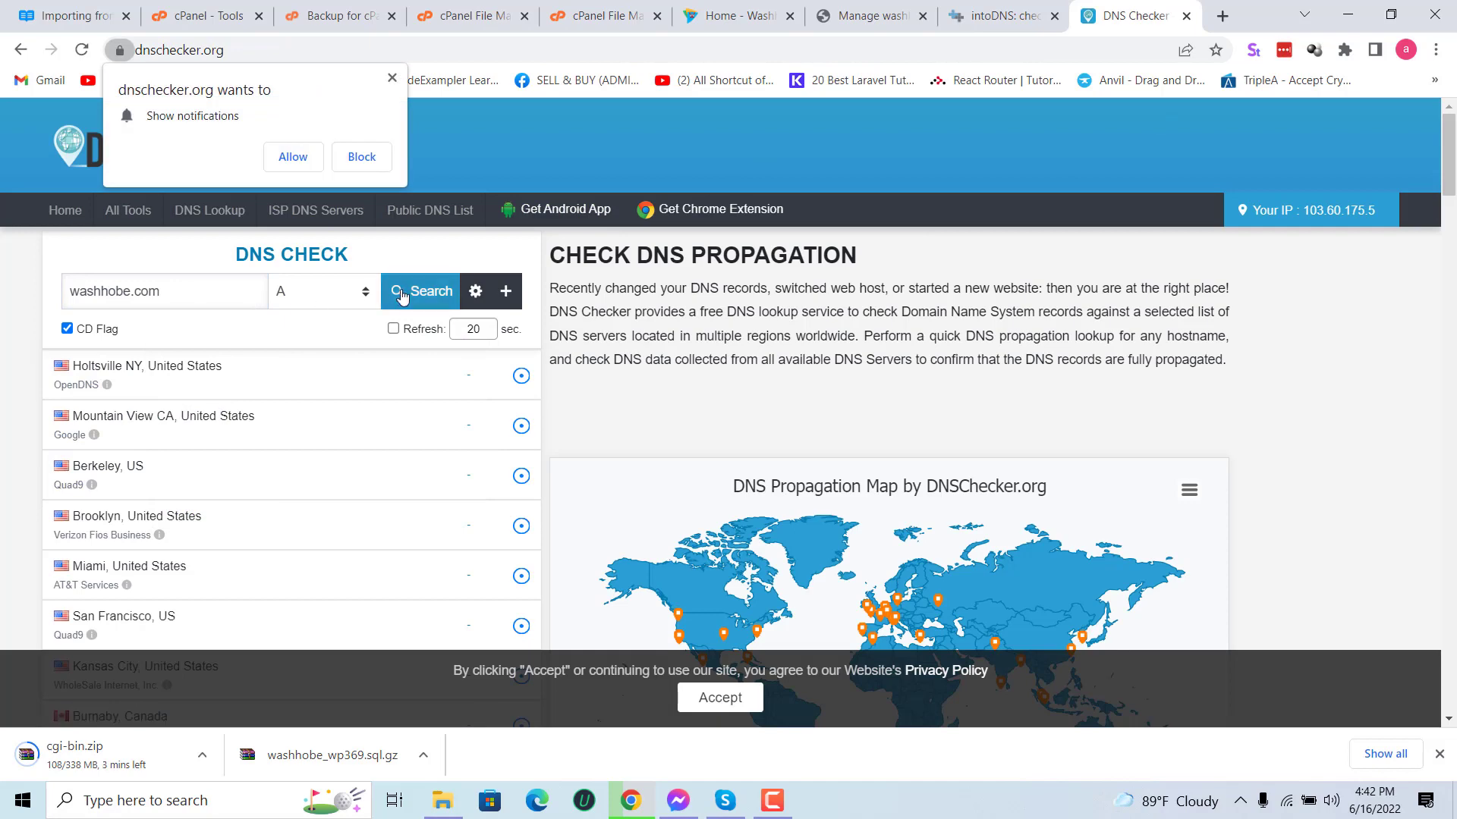
left_click(402, 296)
left_click(391, 79)
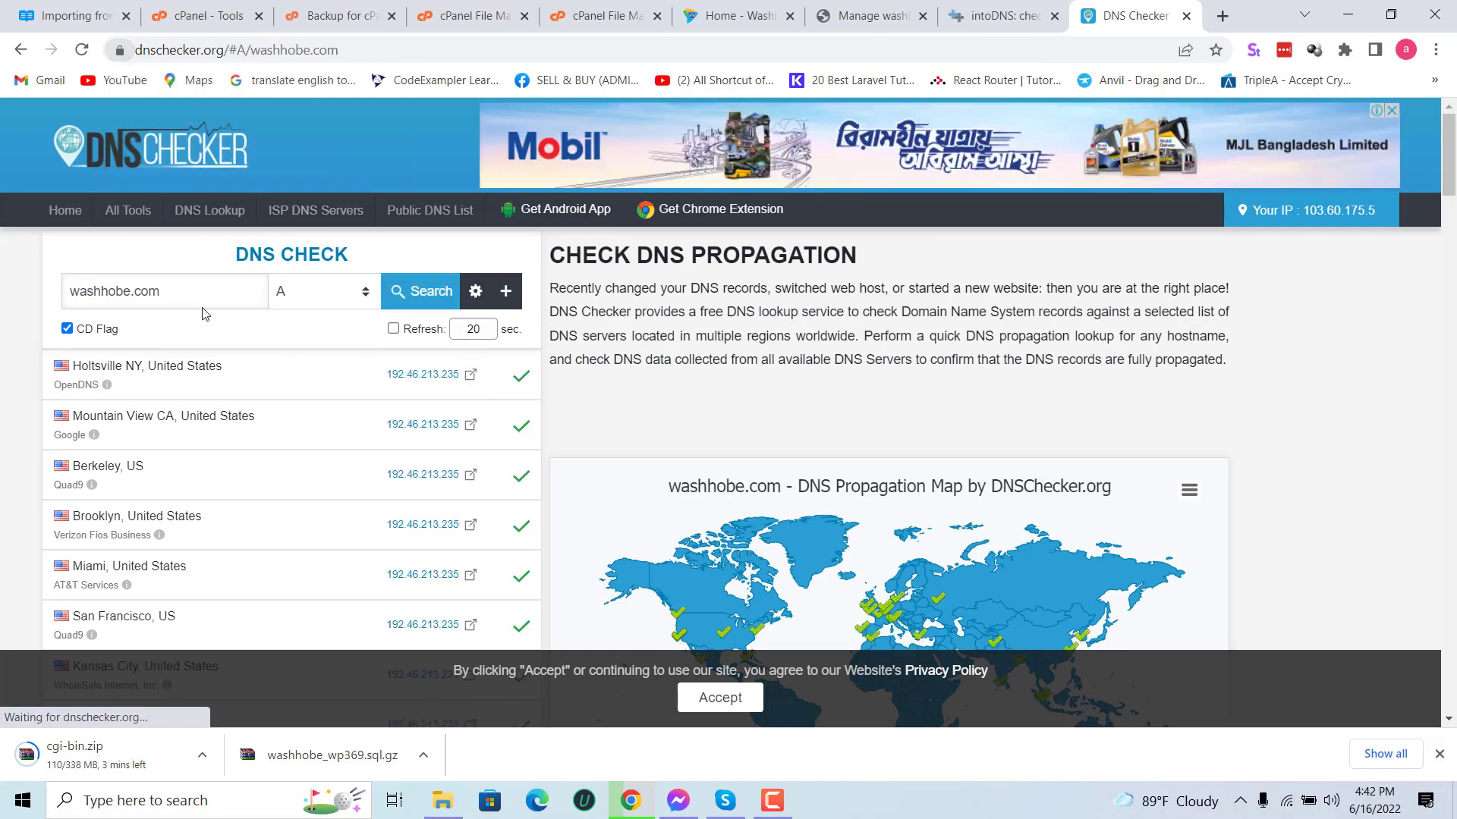
scroll(307, 325, "down", 2)
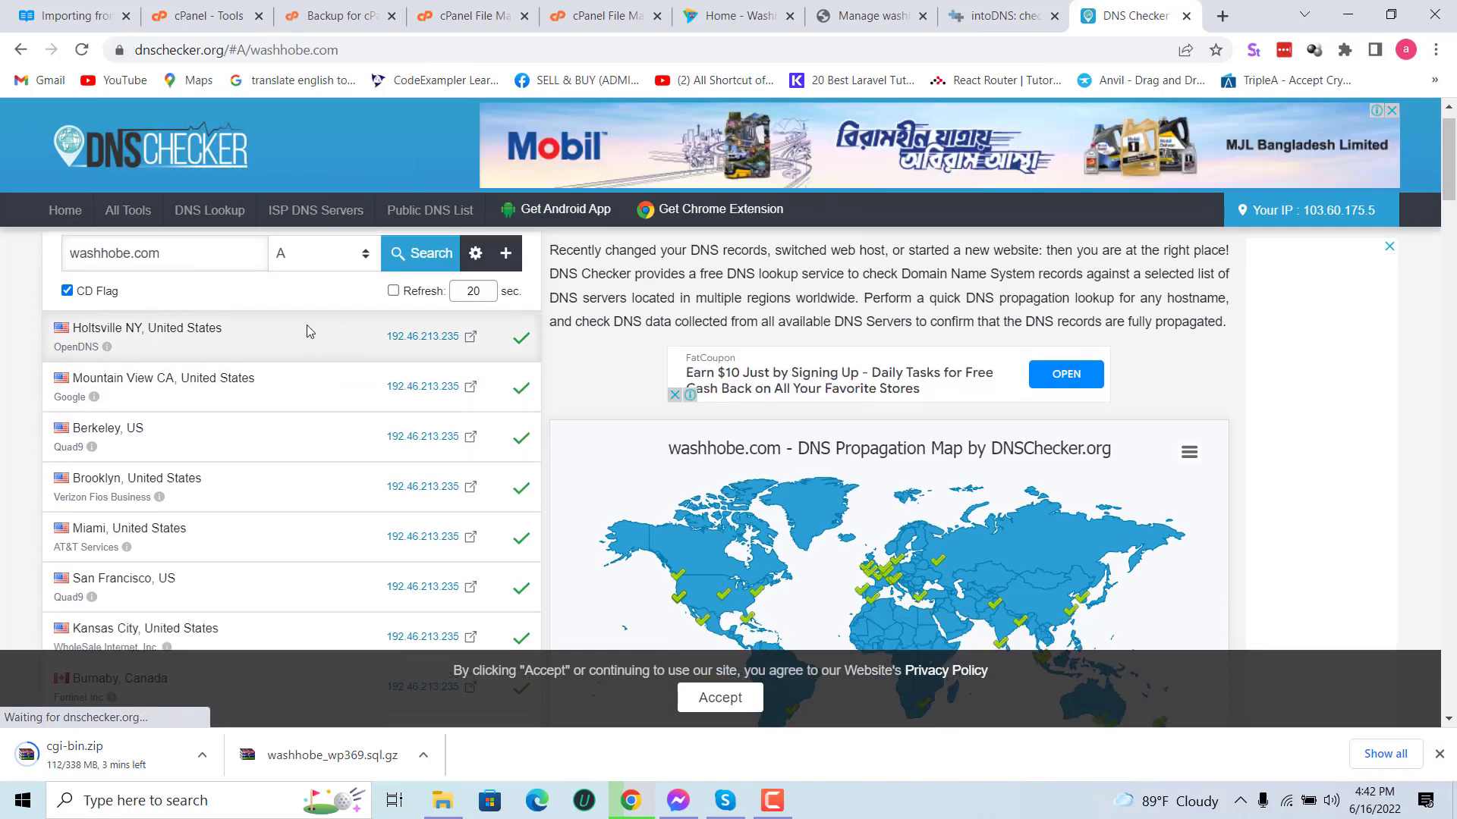
scroll(401, 410, "down", 15)
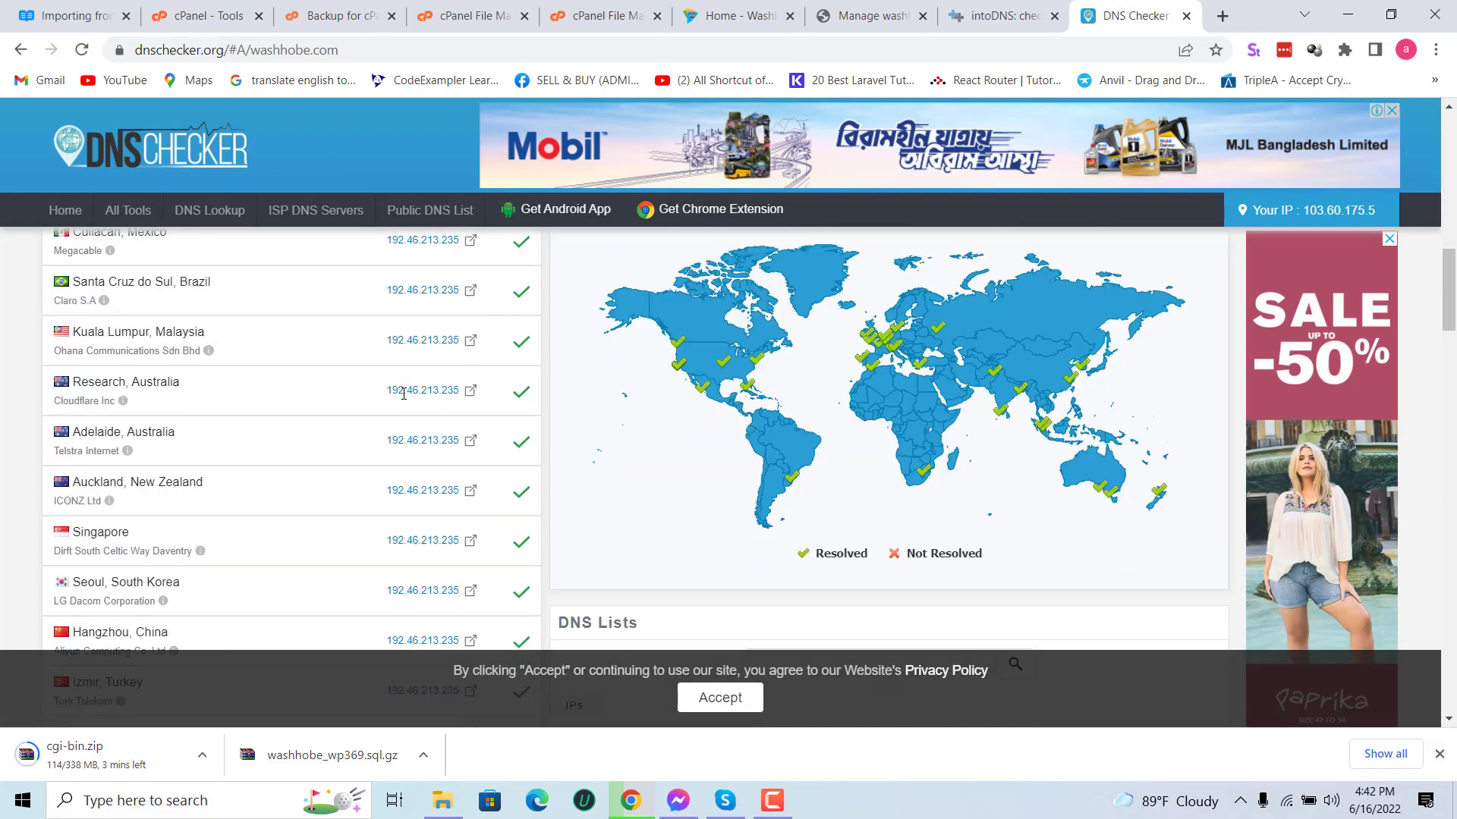
scroll(404, 394, "up", 7)
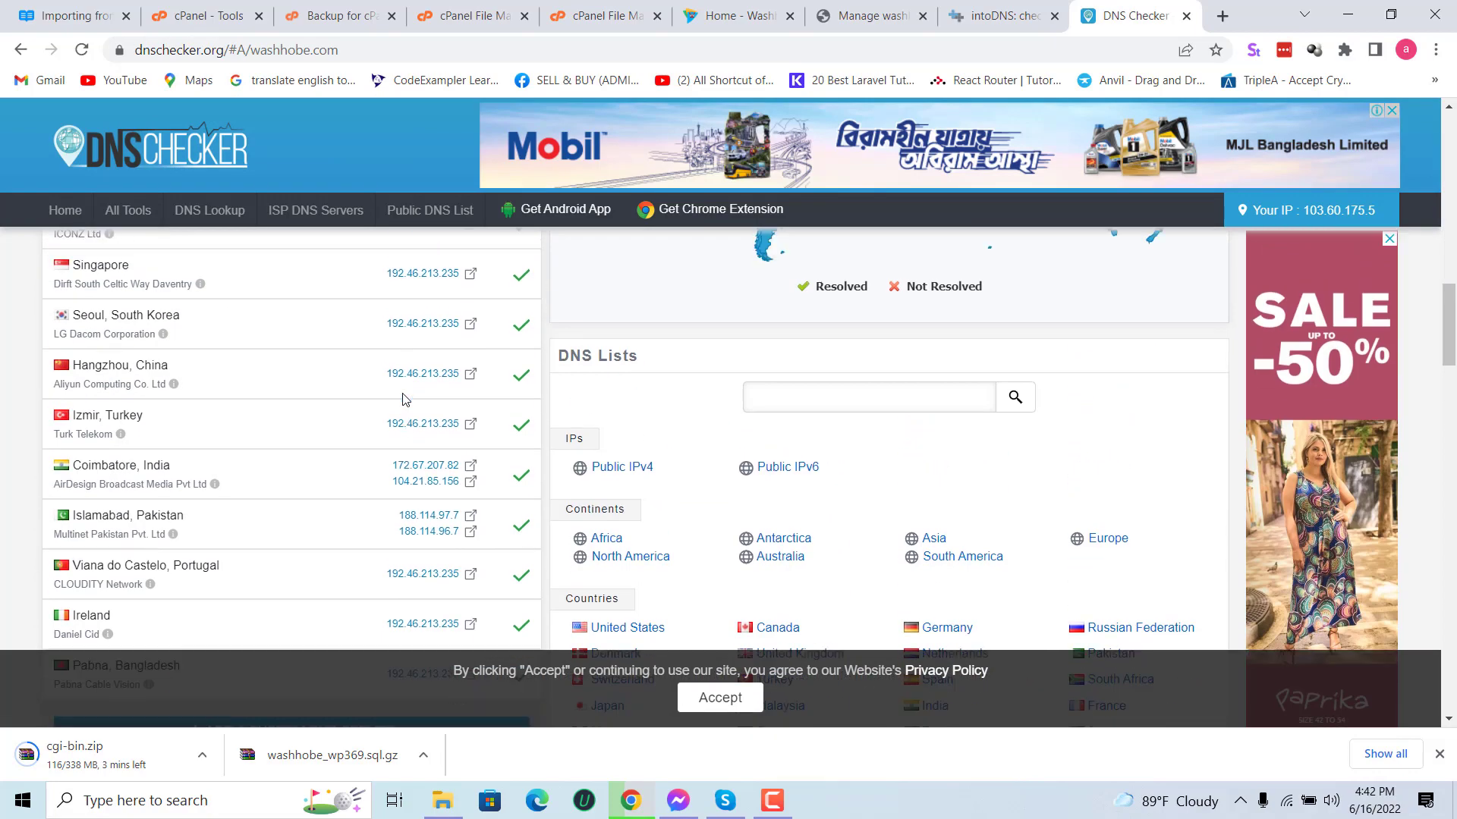
scroll(402, 399, "up", 6)
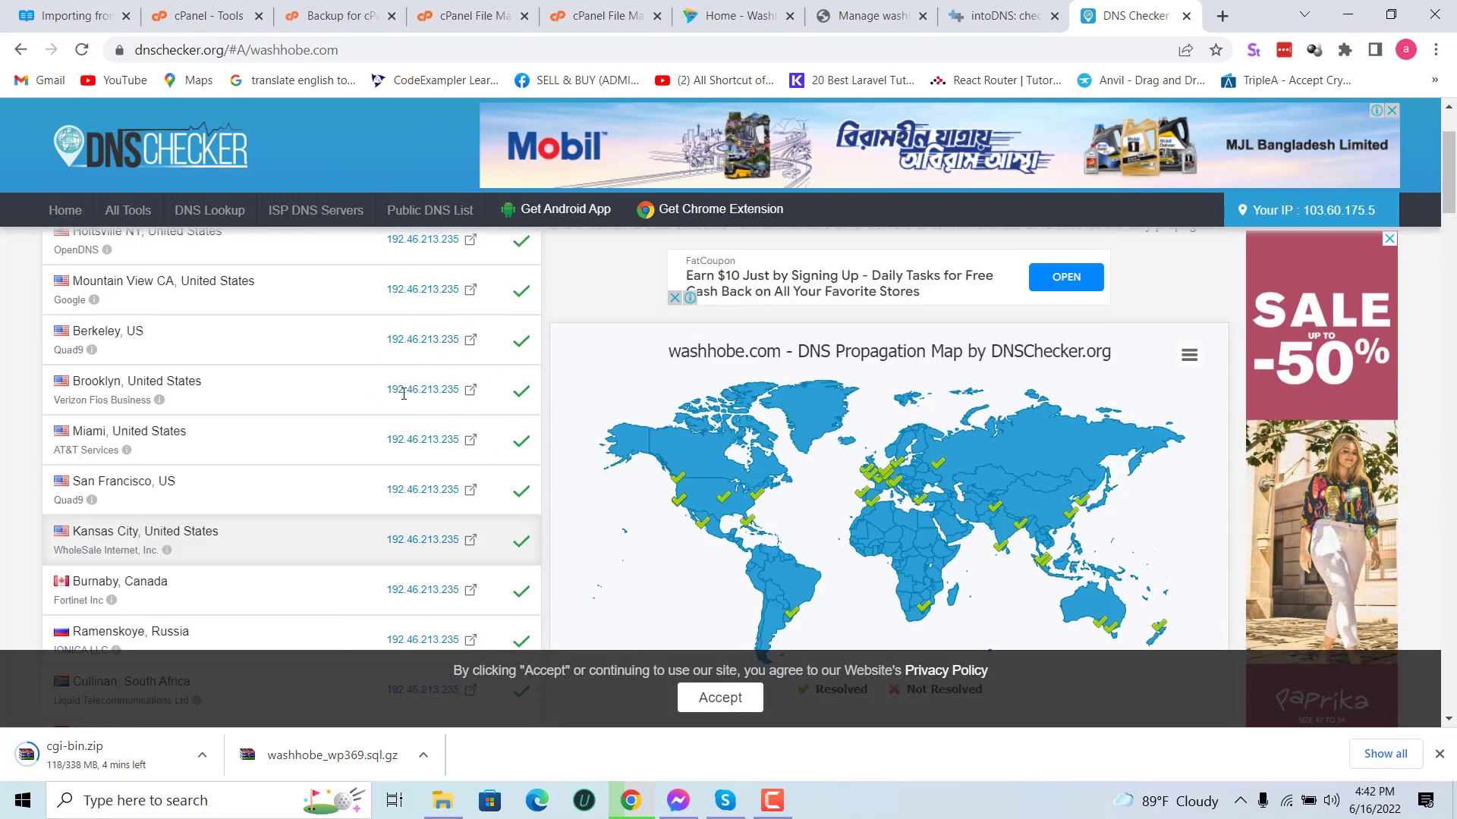
scroll(402, 399, "down", 5)
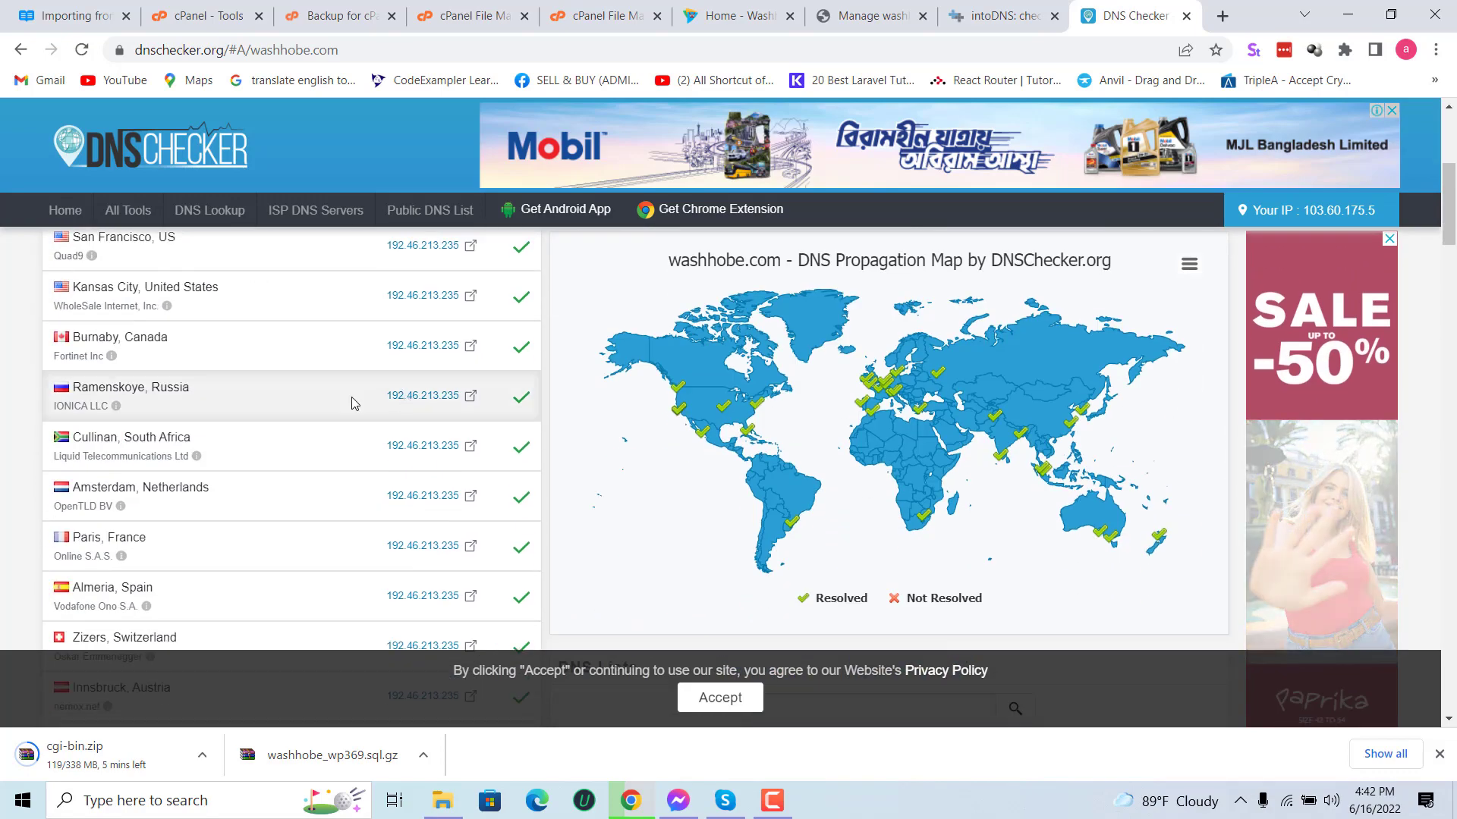
scroll(352, 399, "up", 3)
scroll(352, 403, "up", 2)
scroll(352, 403, "down", 8)
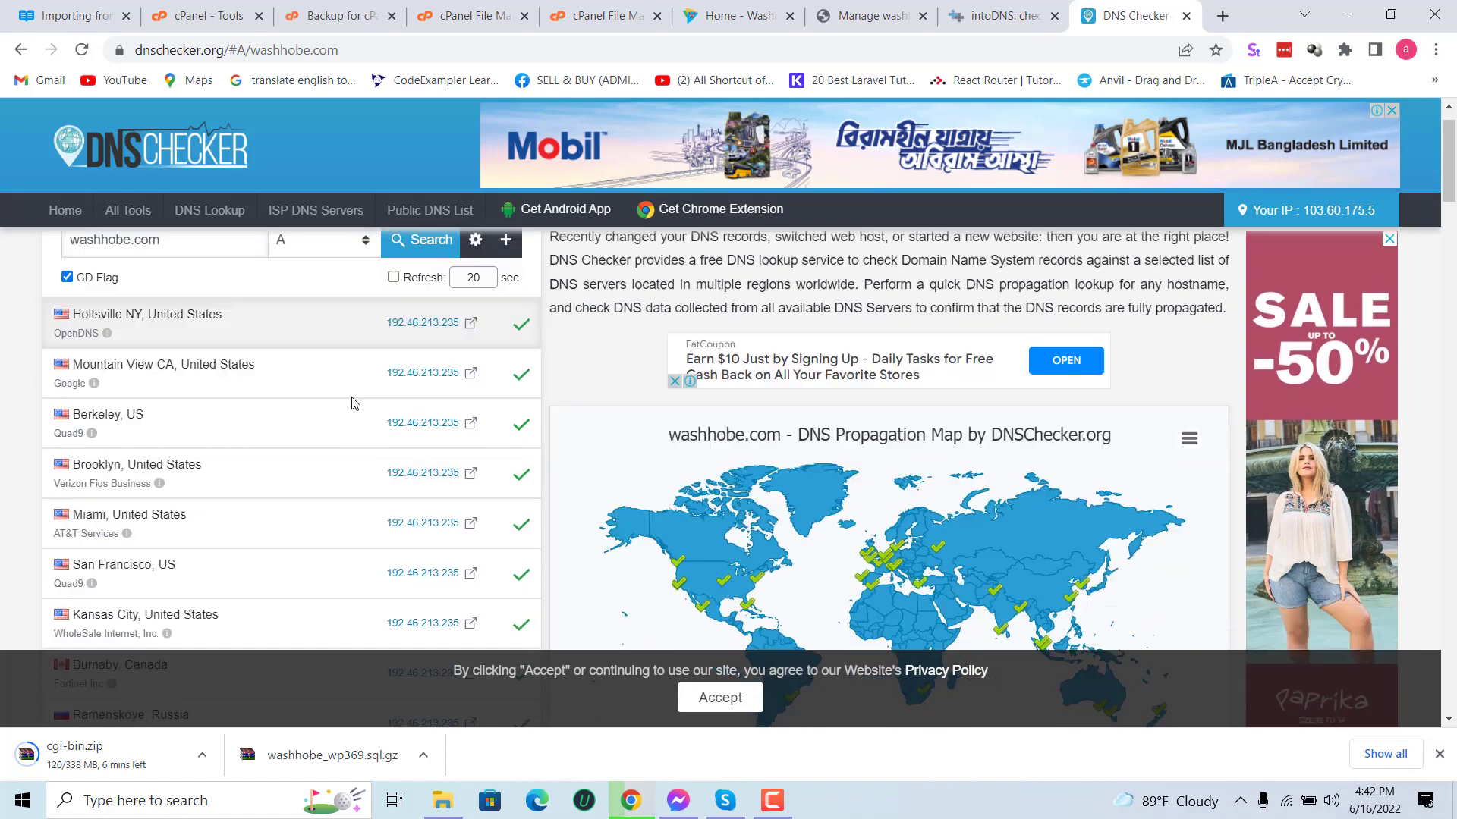
scroll(350, 403, "down", 8)
scroll(351, 403, "up", 3)
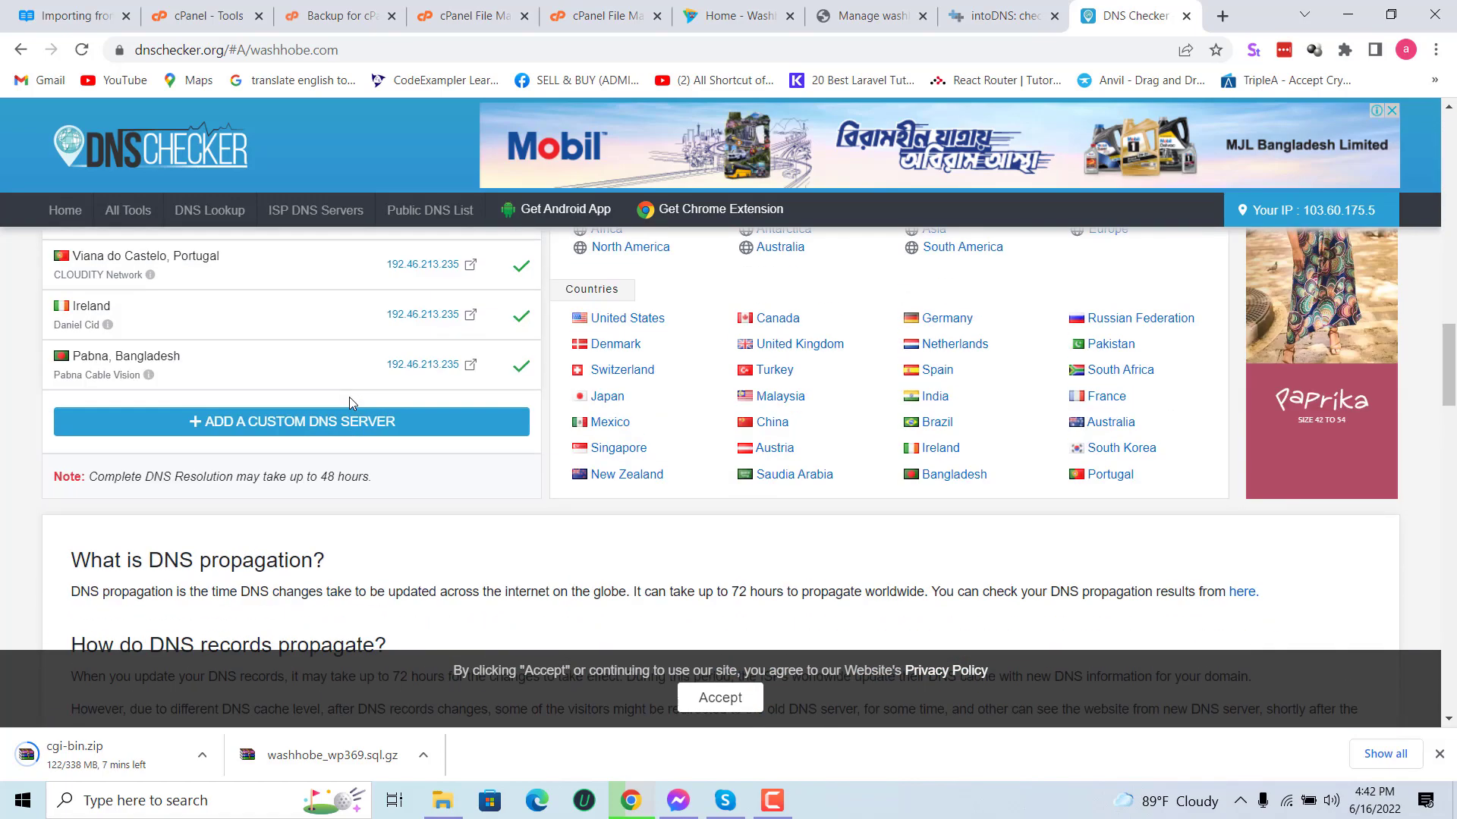
left_click(1013, 15)
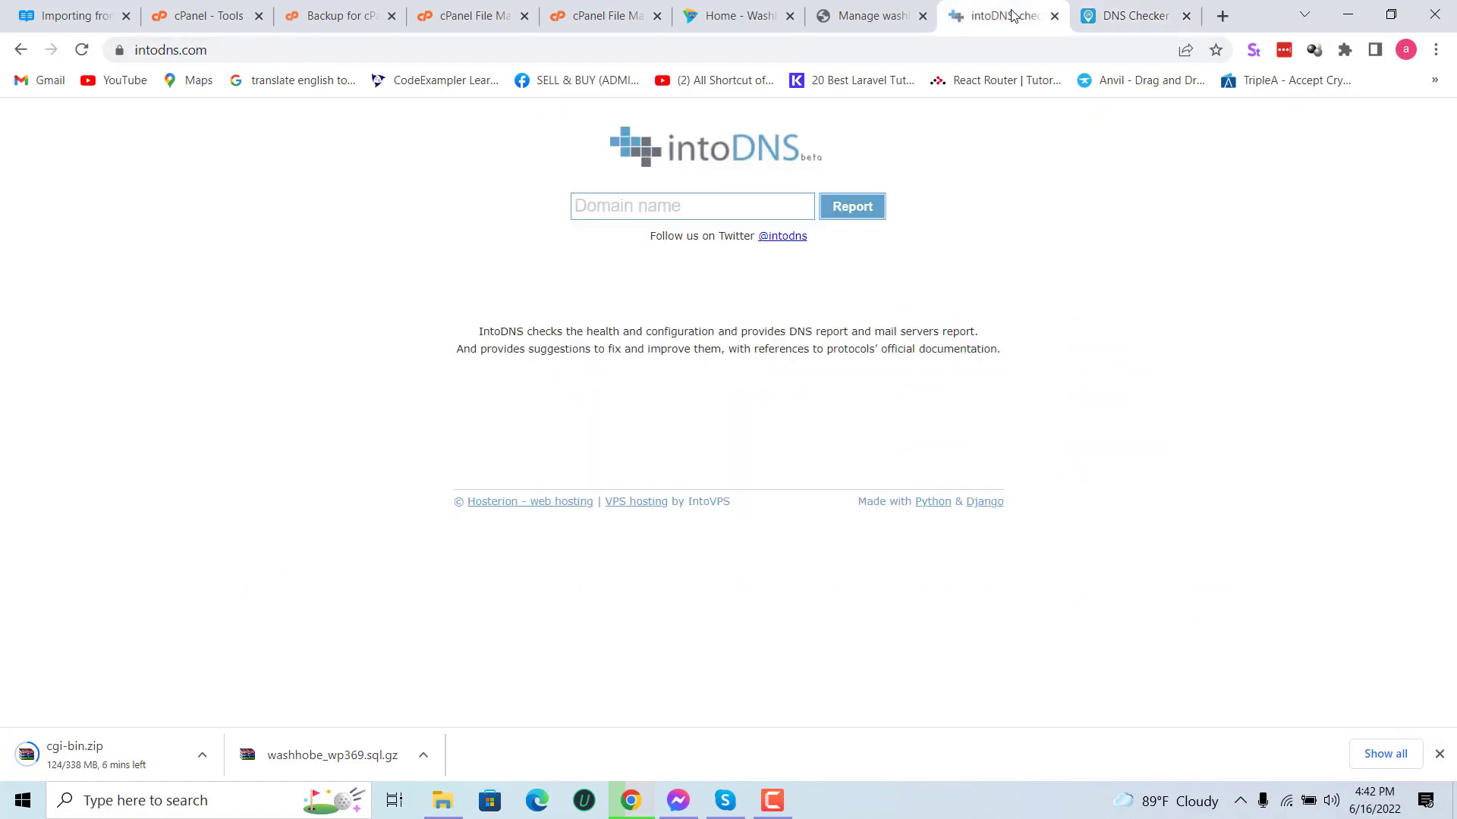
Step: Run an intoDNS report for washhobe.com
left_click(761, 199)
left_click(713, 252)
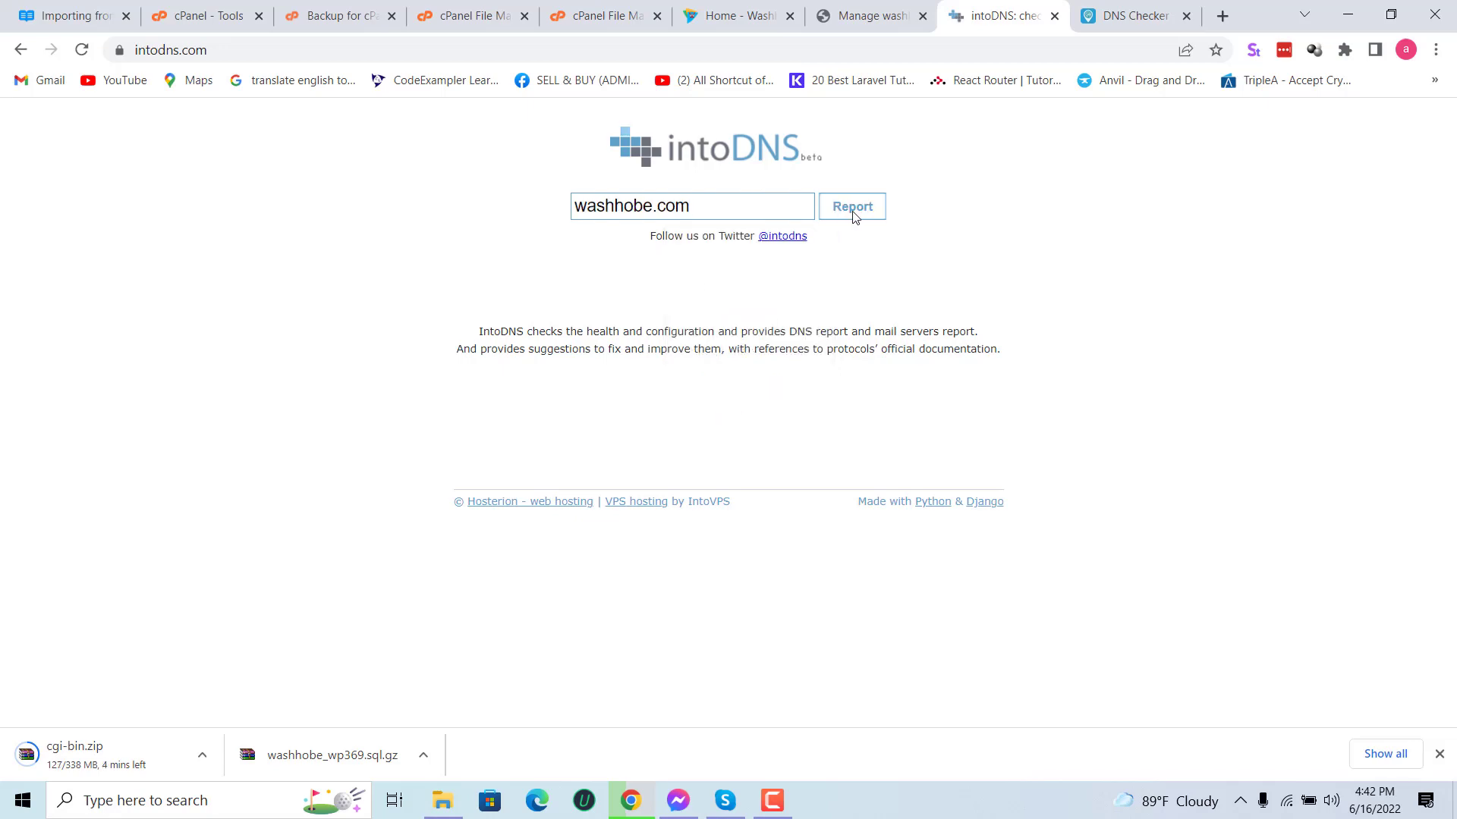
left_click(853, 218)
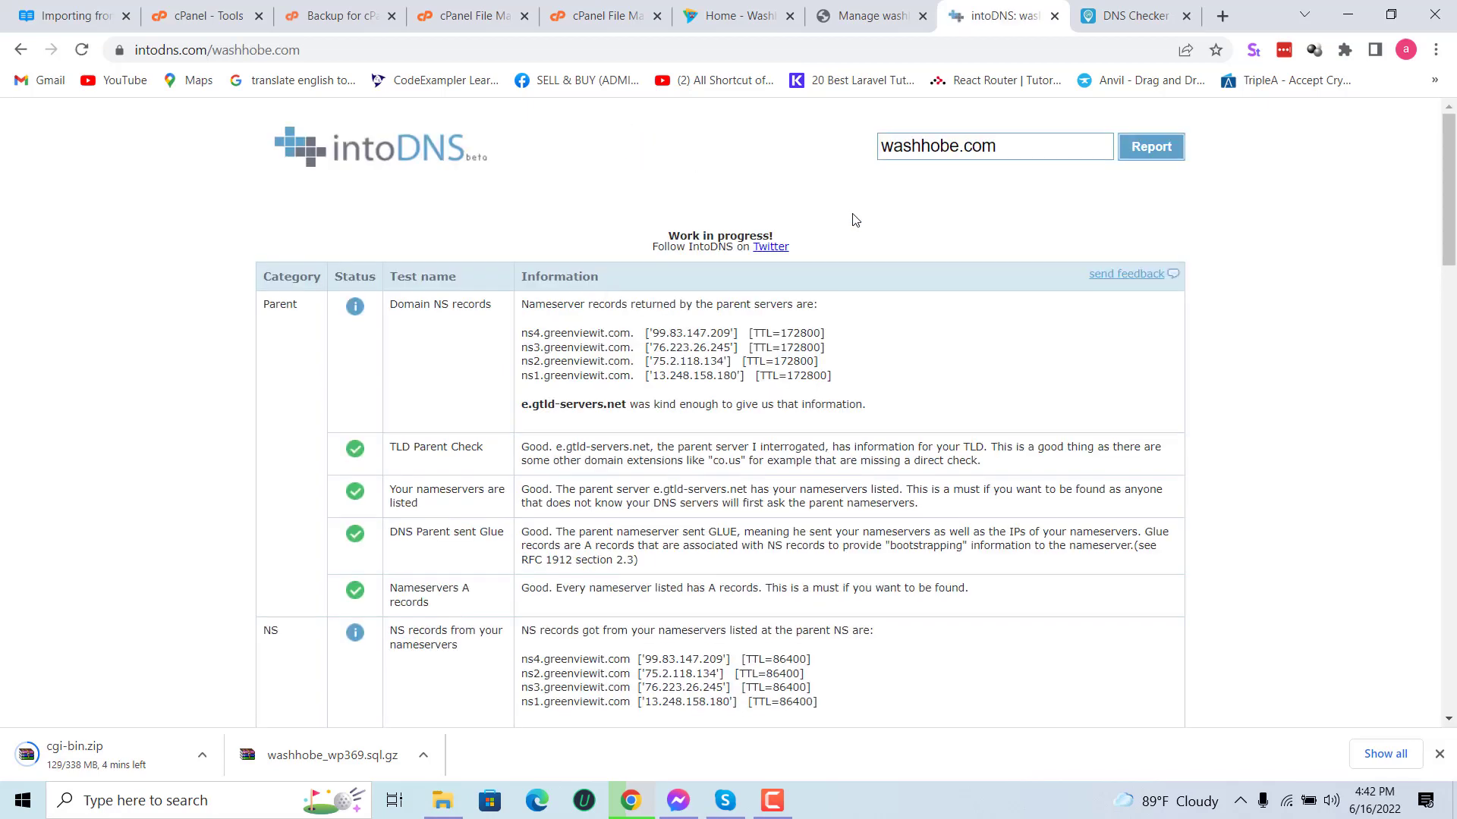
Step: Highlight the ns1–ns4.greenviewit.com nameservers in the report, then reload the Washhobe homepage
left_click_drag(523, 375, 621, 376)
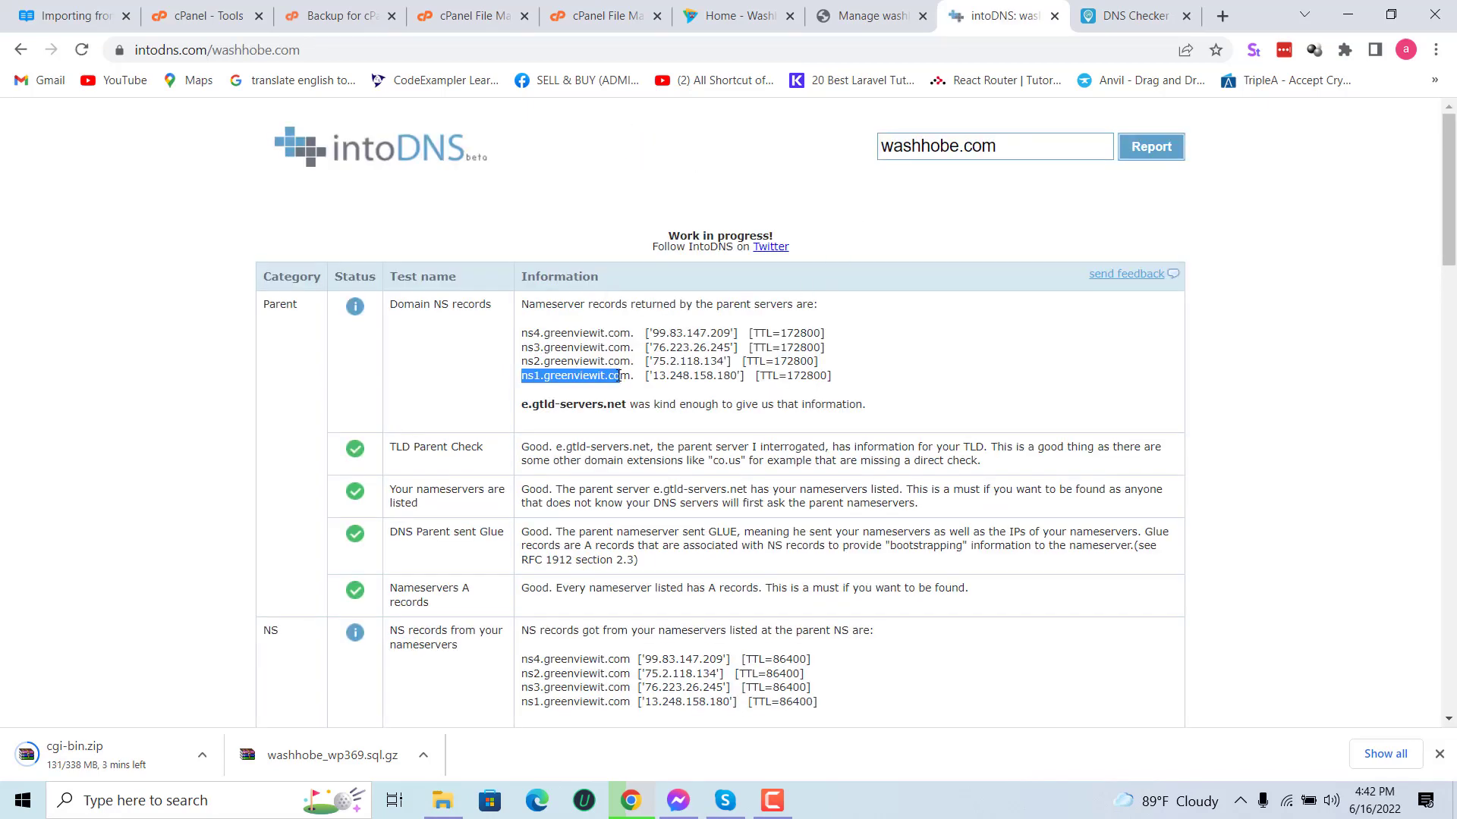
left_click_drag(536, 359, 620, 360)
left_click_drag(540, 333, 591, 332)
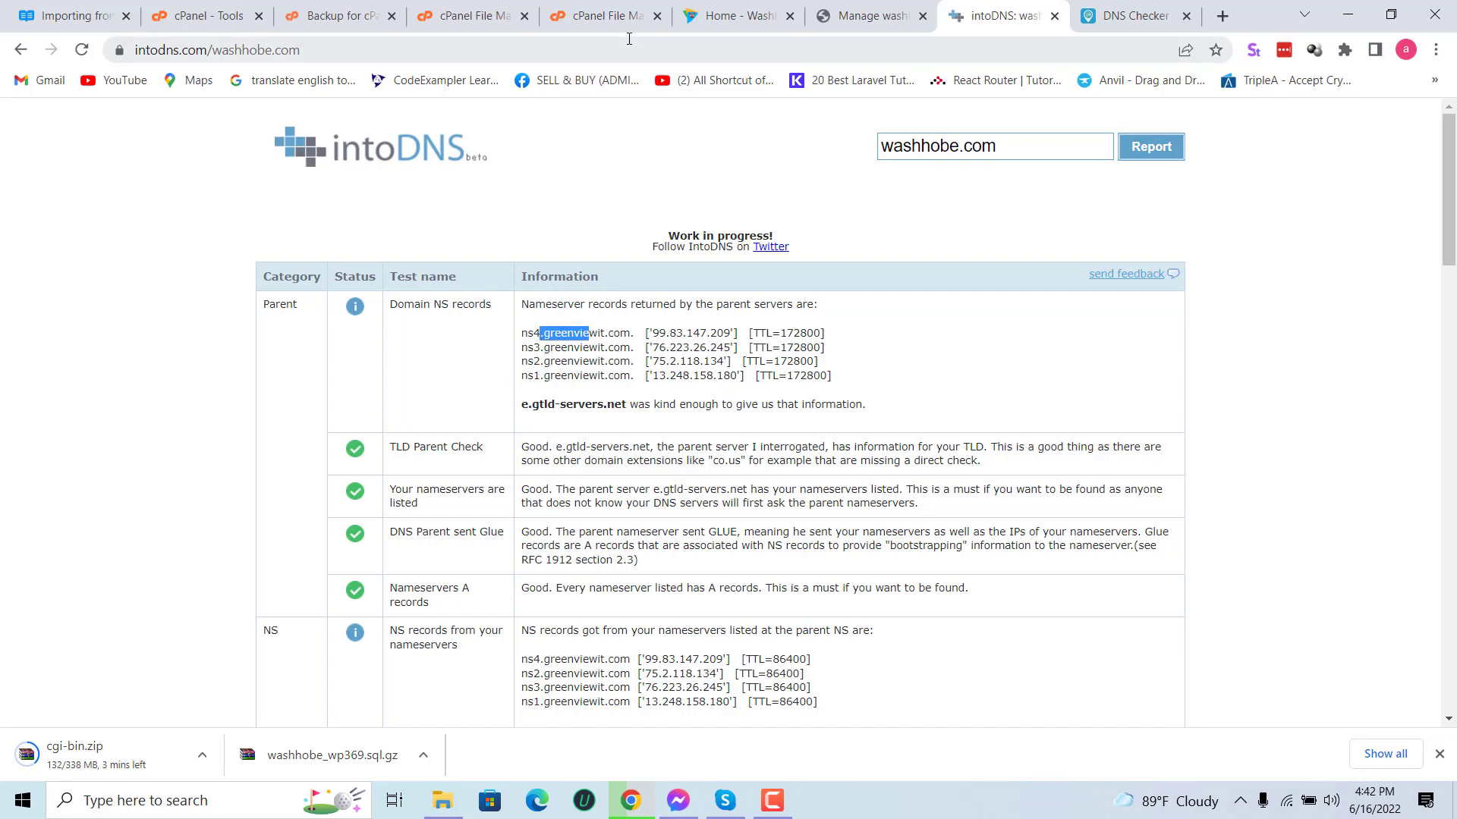
left_click(733, 25)
key("ctrl+c")
key("Return")
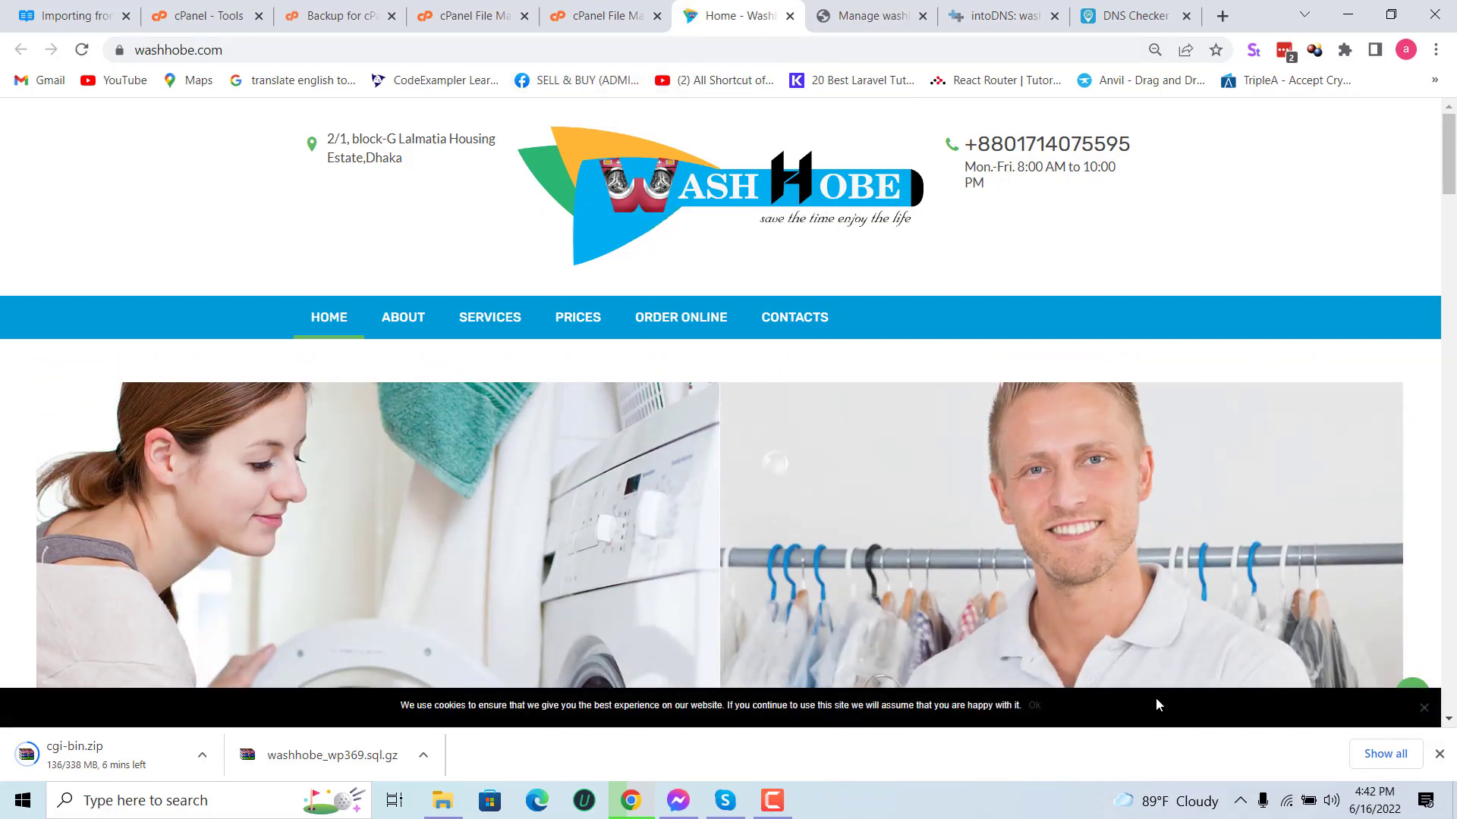
Step: Copy the washhobe.com address and open it in a new Microsoft Edge window
left_click(1240, 803)
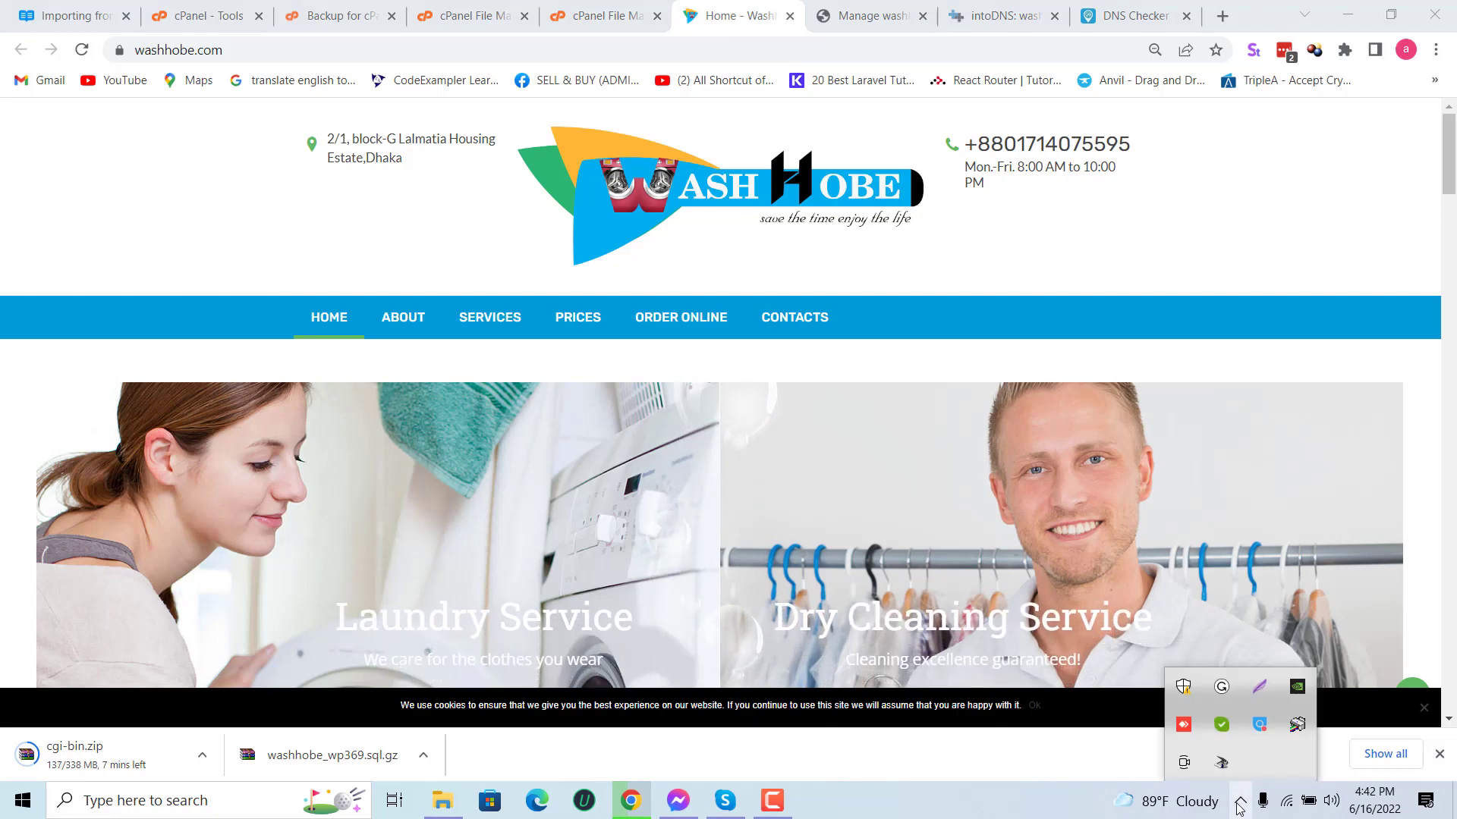
left_click(1240, 802)
left_click(327, 50)
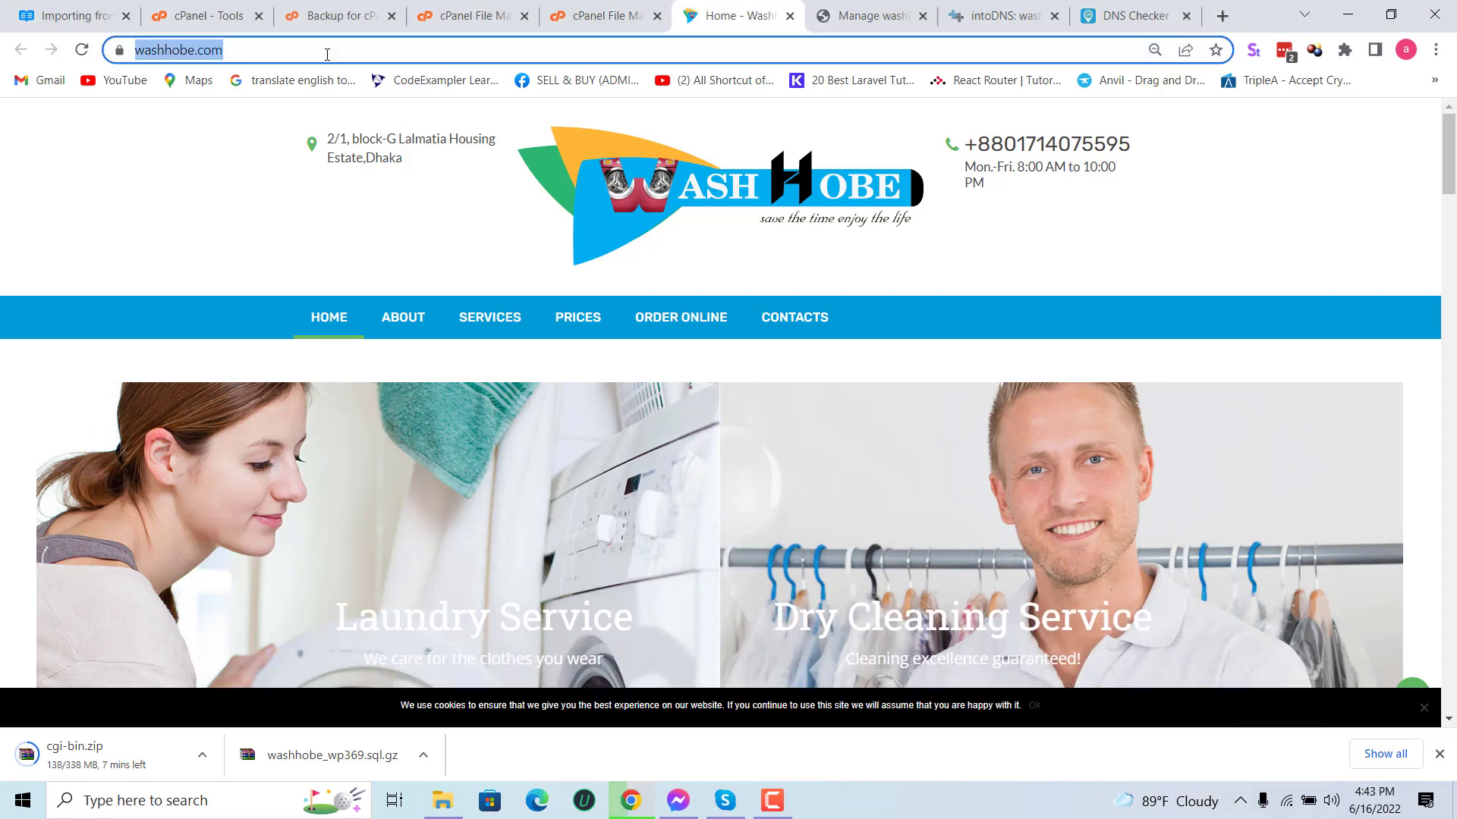
left_click(537, 800)
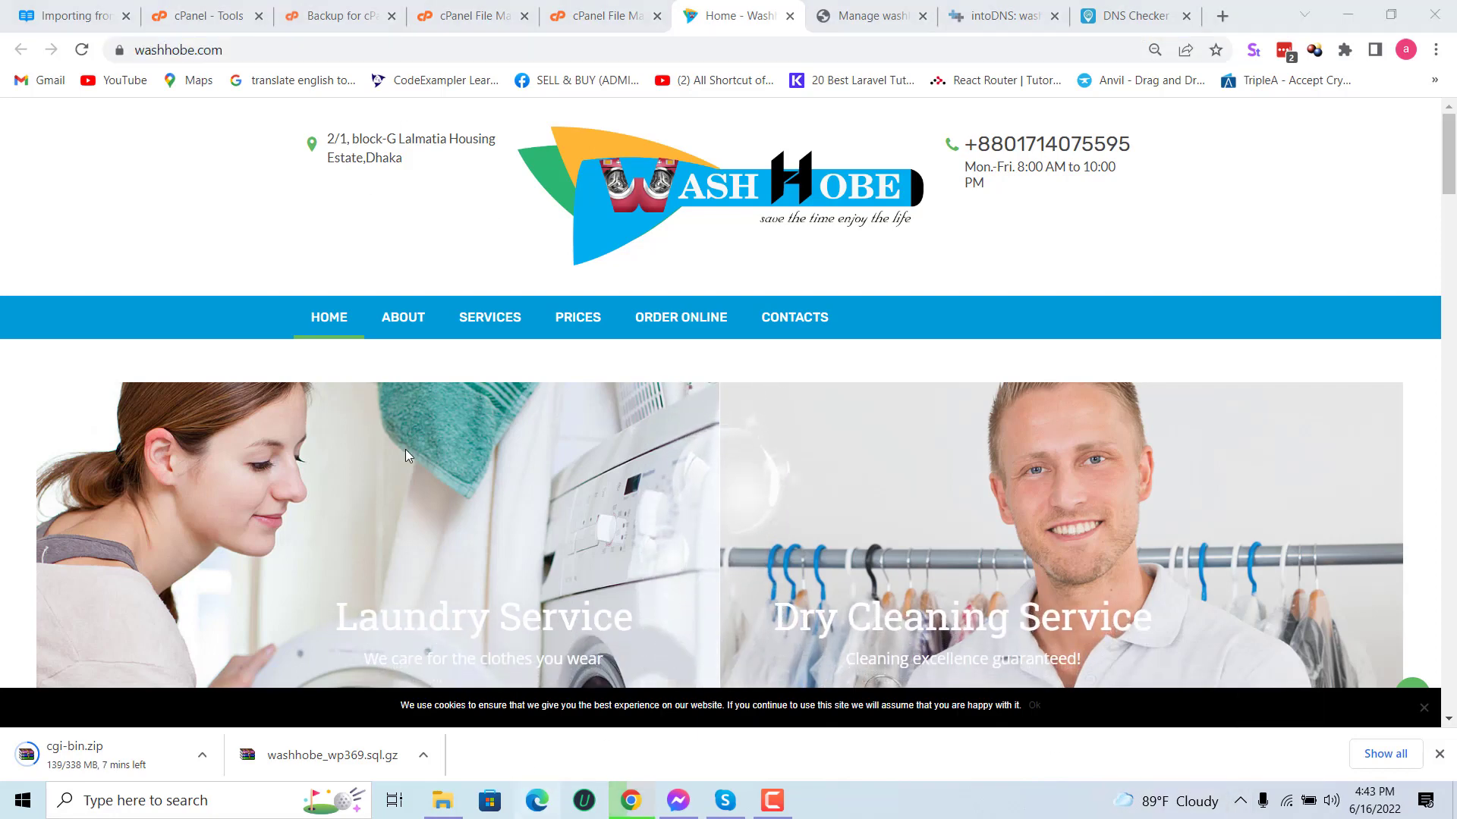
key("ctrl+v")
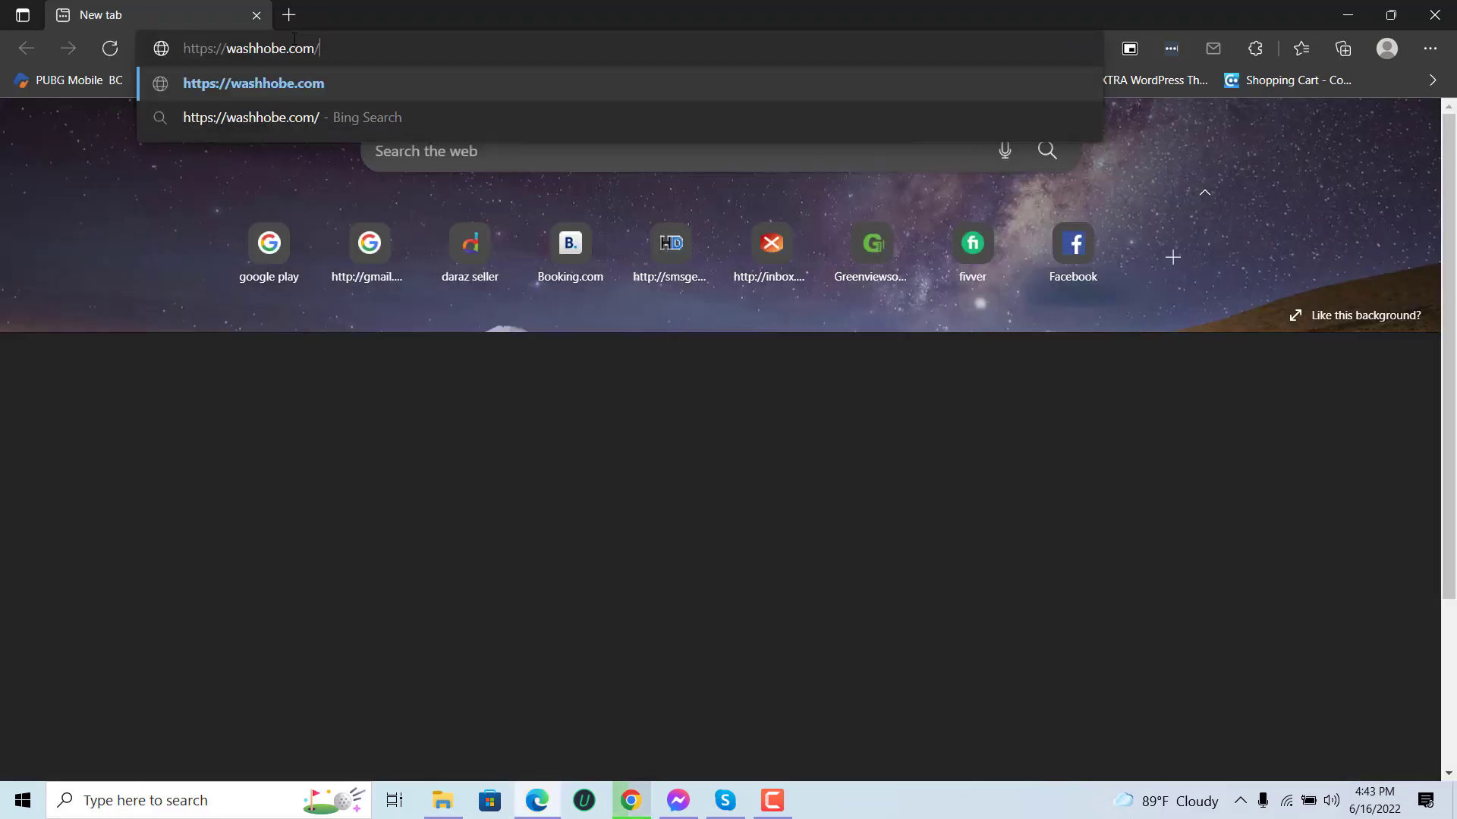
key("Return")
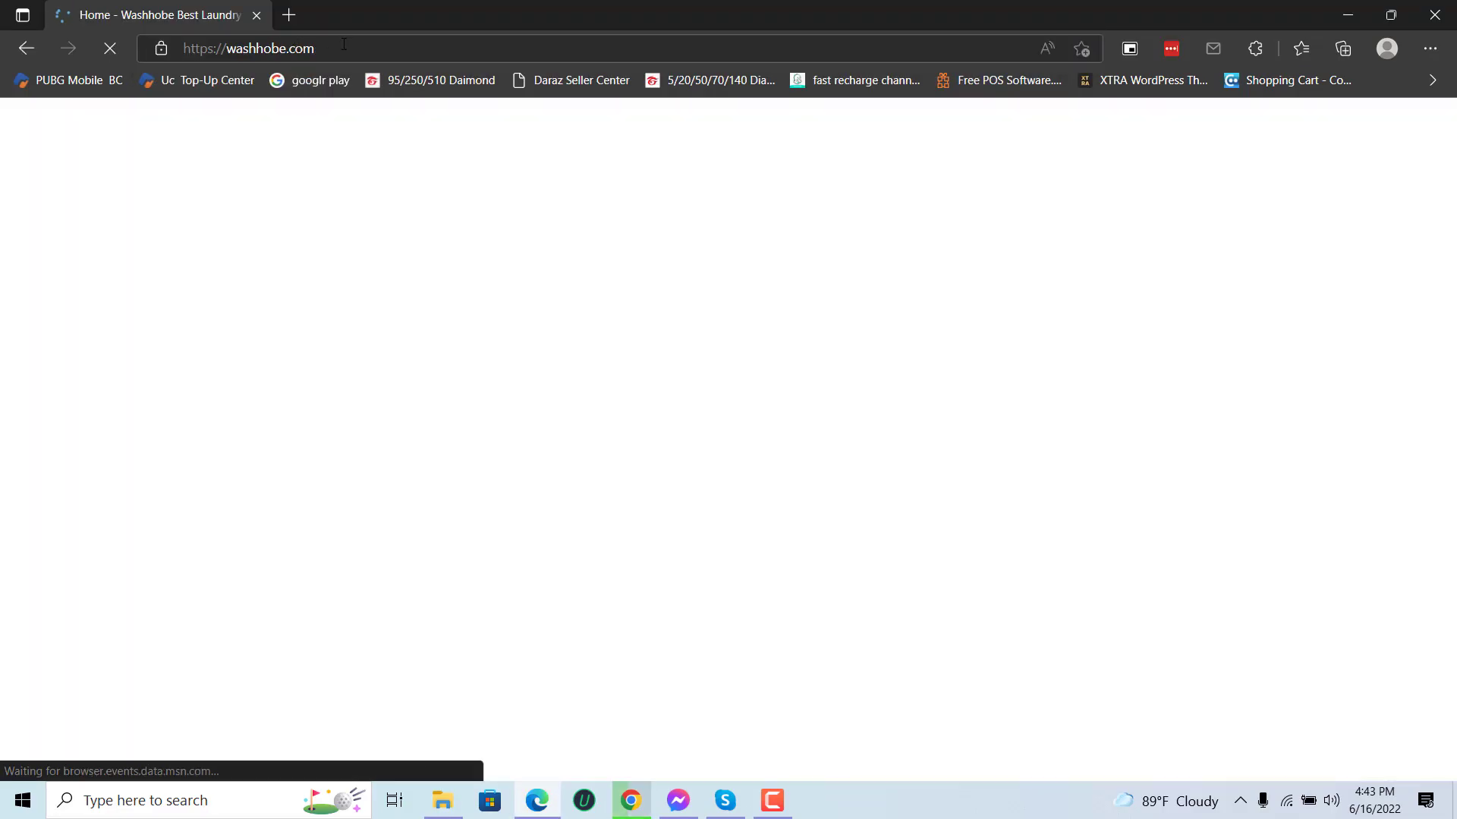
Step: Search the web for 'hidme' and open the hide.me free proxy page
left_click(343, 44)
key("ctrl+c")
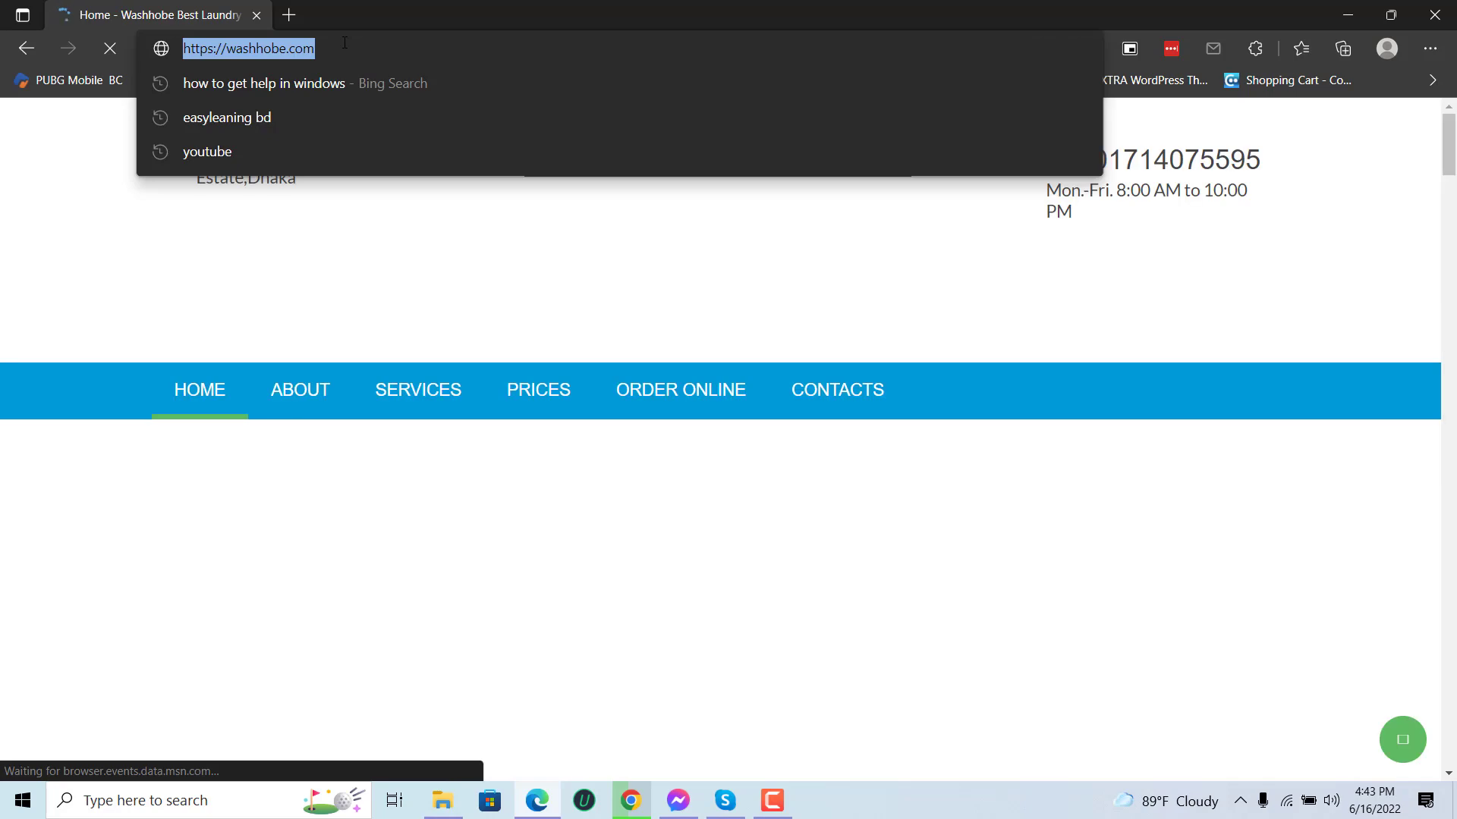
type("hidme")
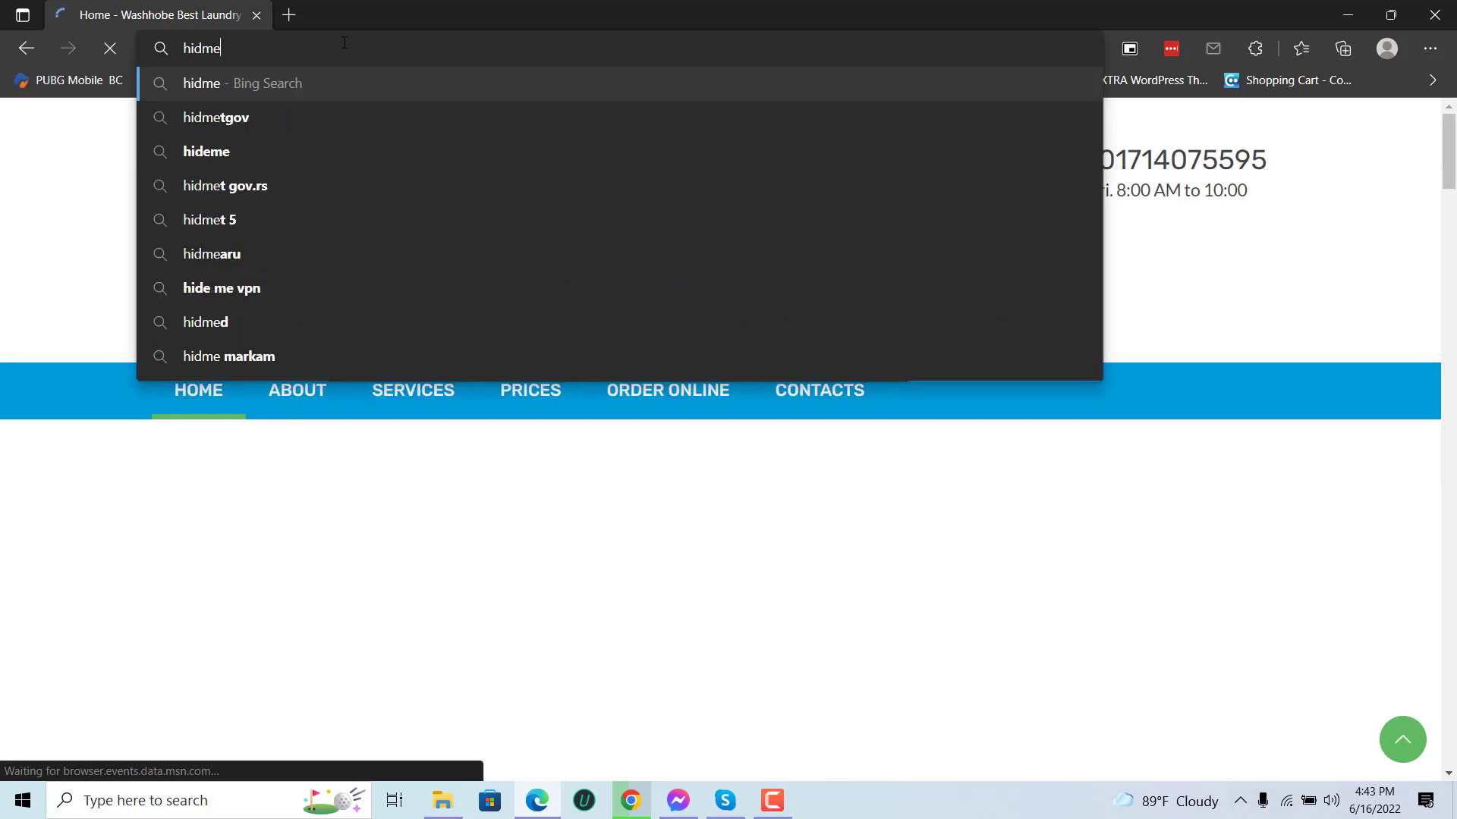
key("Return")
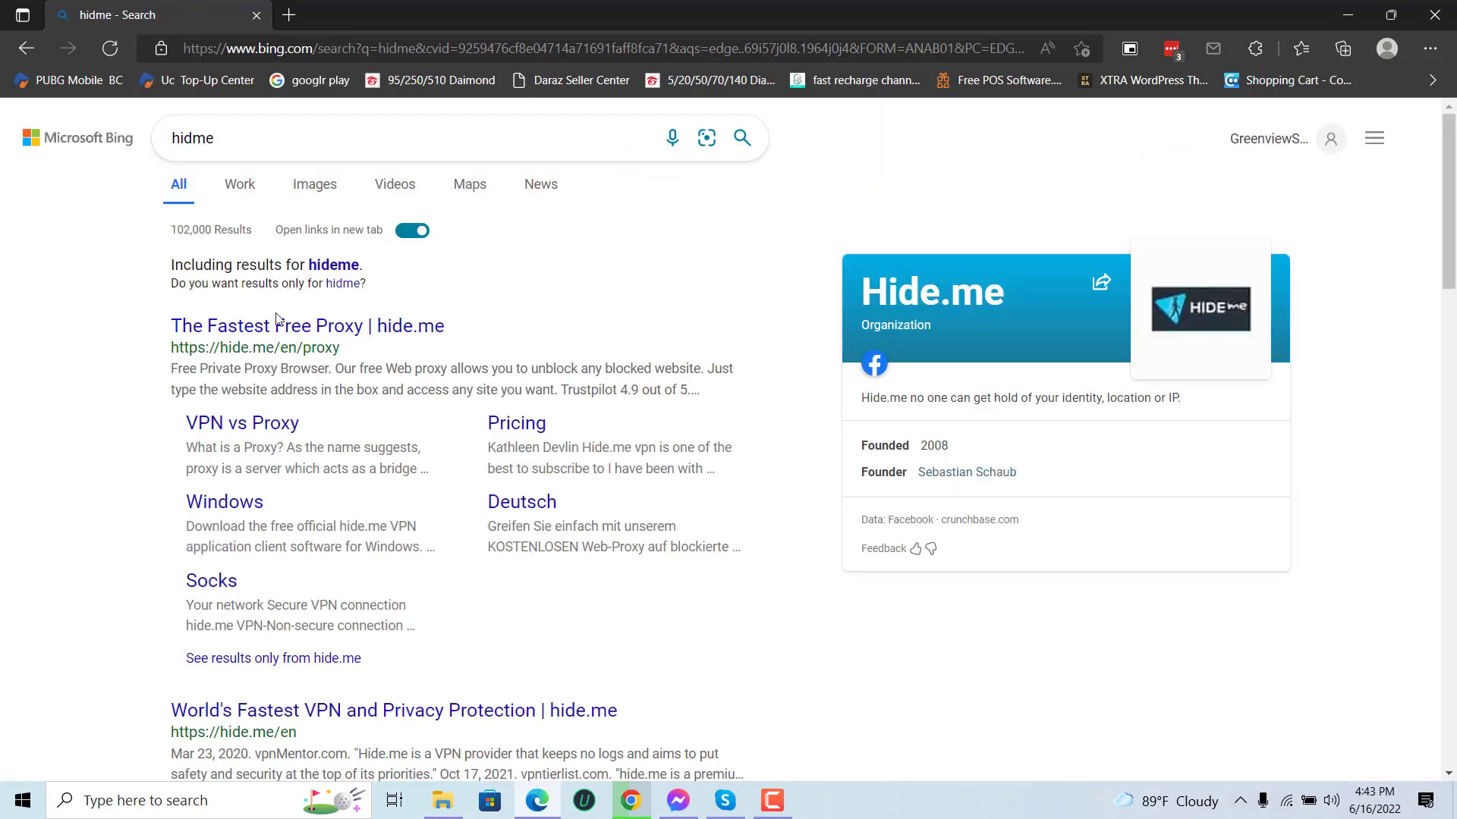
left_click(265, 330)
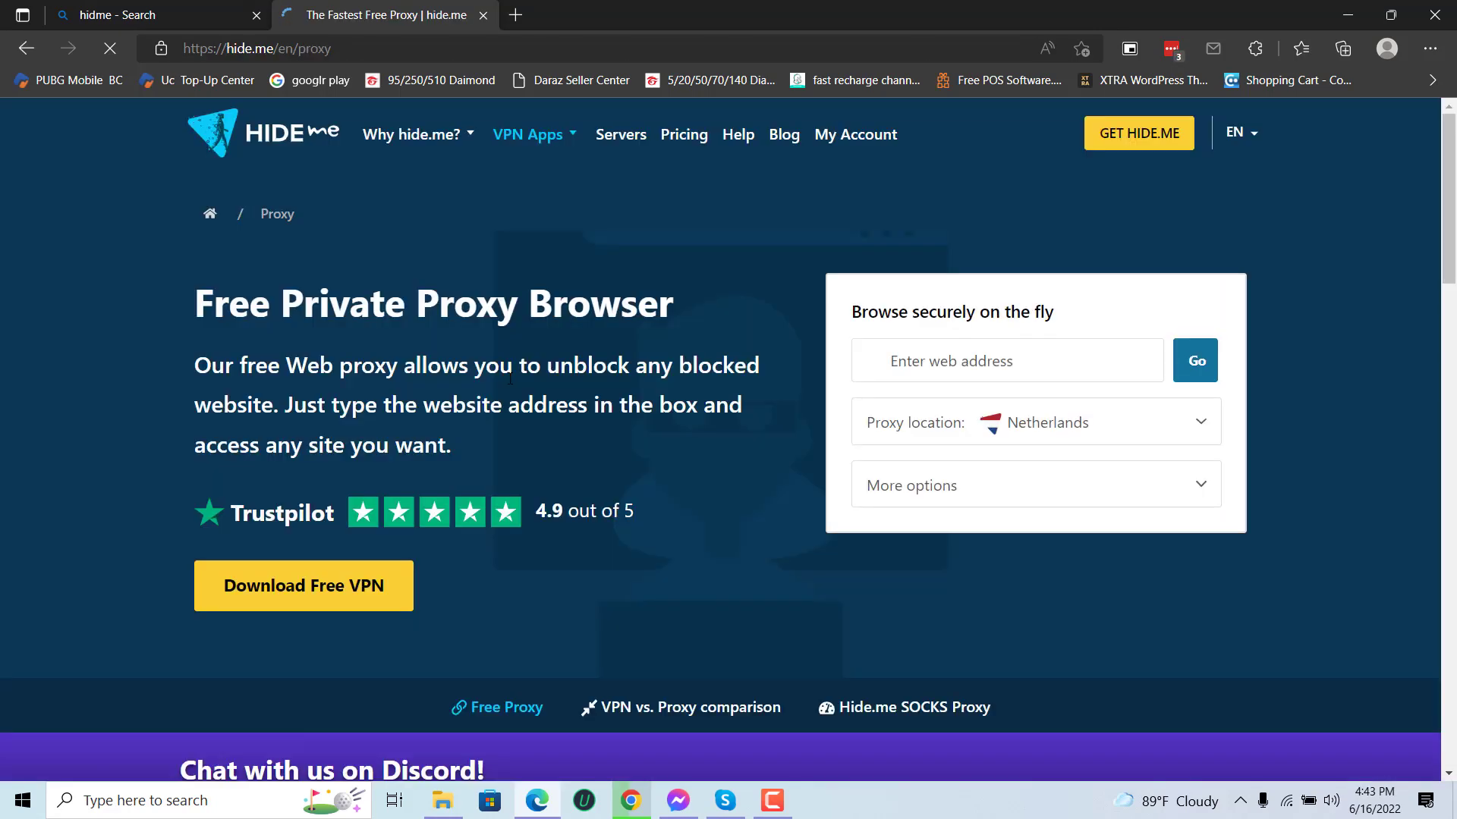
scroll(635, 404, "down", 3)
scroll(635, 405, "up", 2)
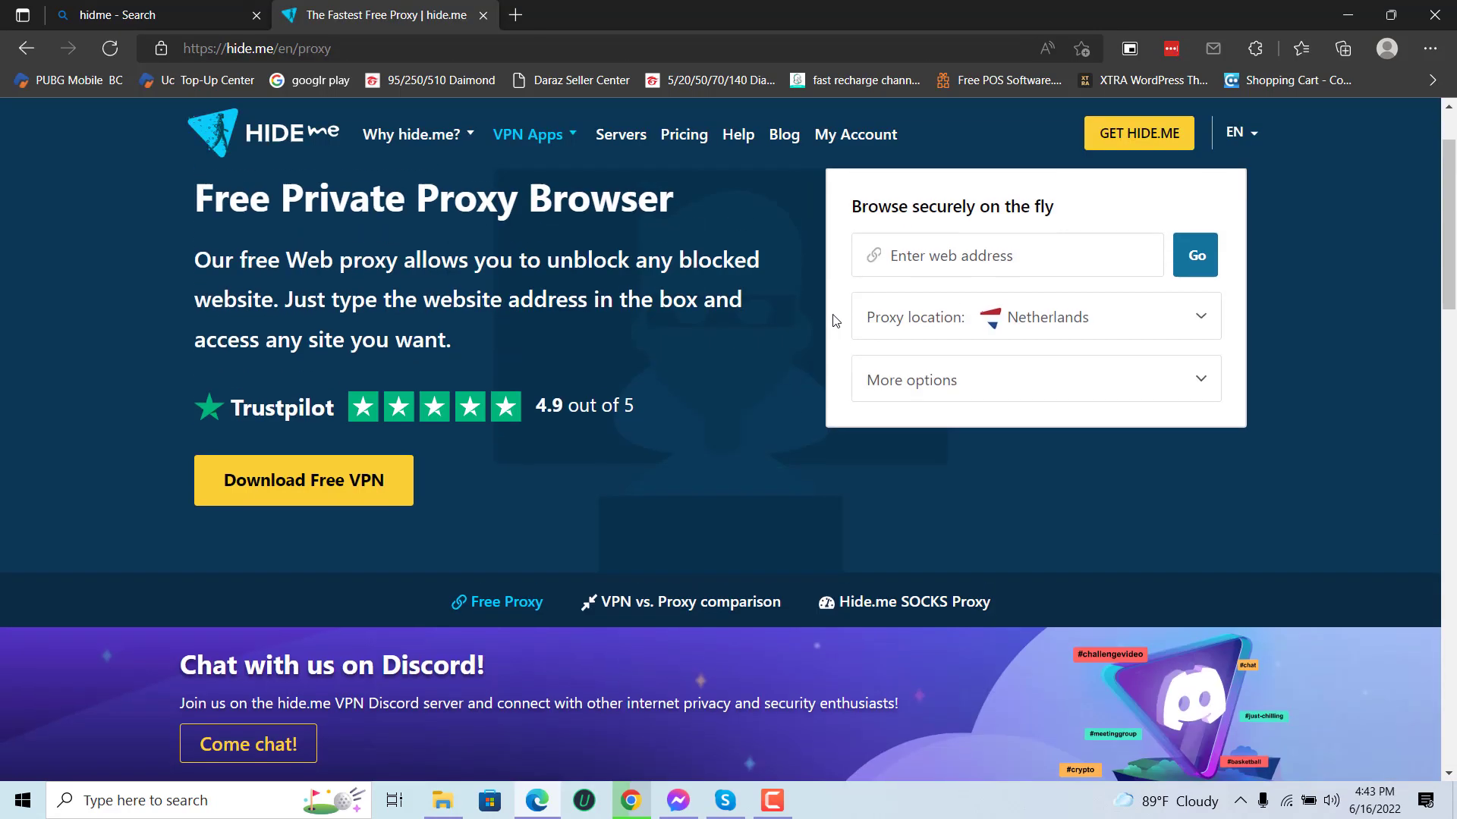
Step: Send washhobe.com through the hide.me proxy, briefly visit Daraz Seller Center, and return
left_click(978, 256)
type("https://washlobe.com/")
left_click(1180, 265)
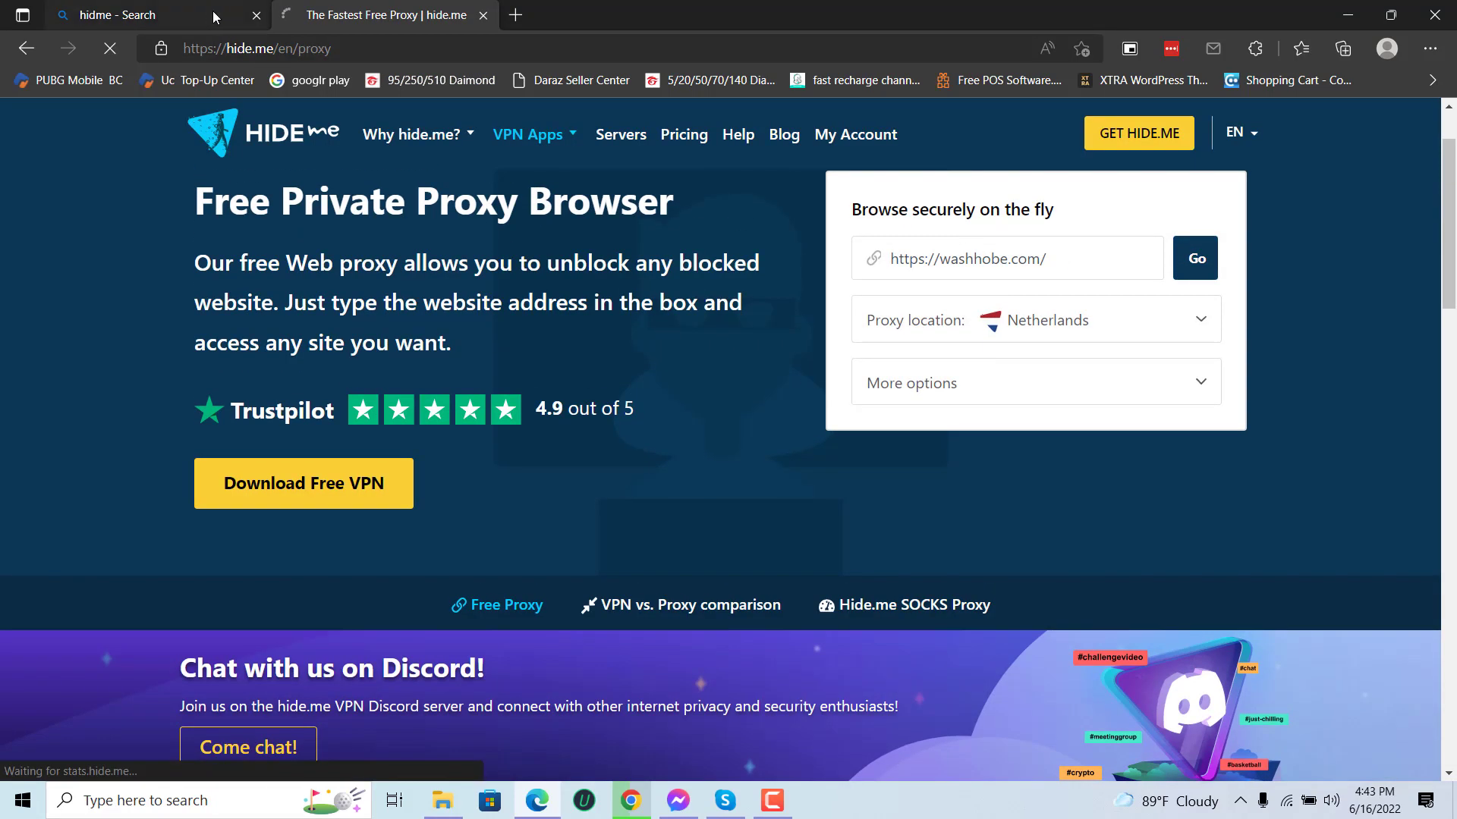
left_click(255, 15)
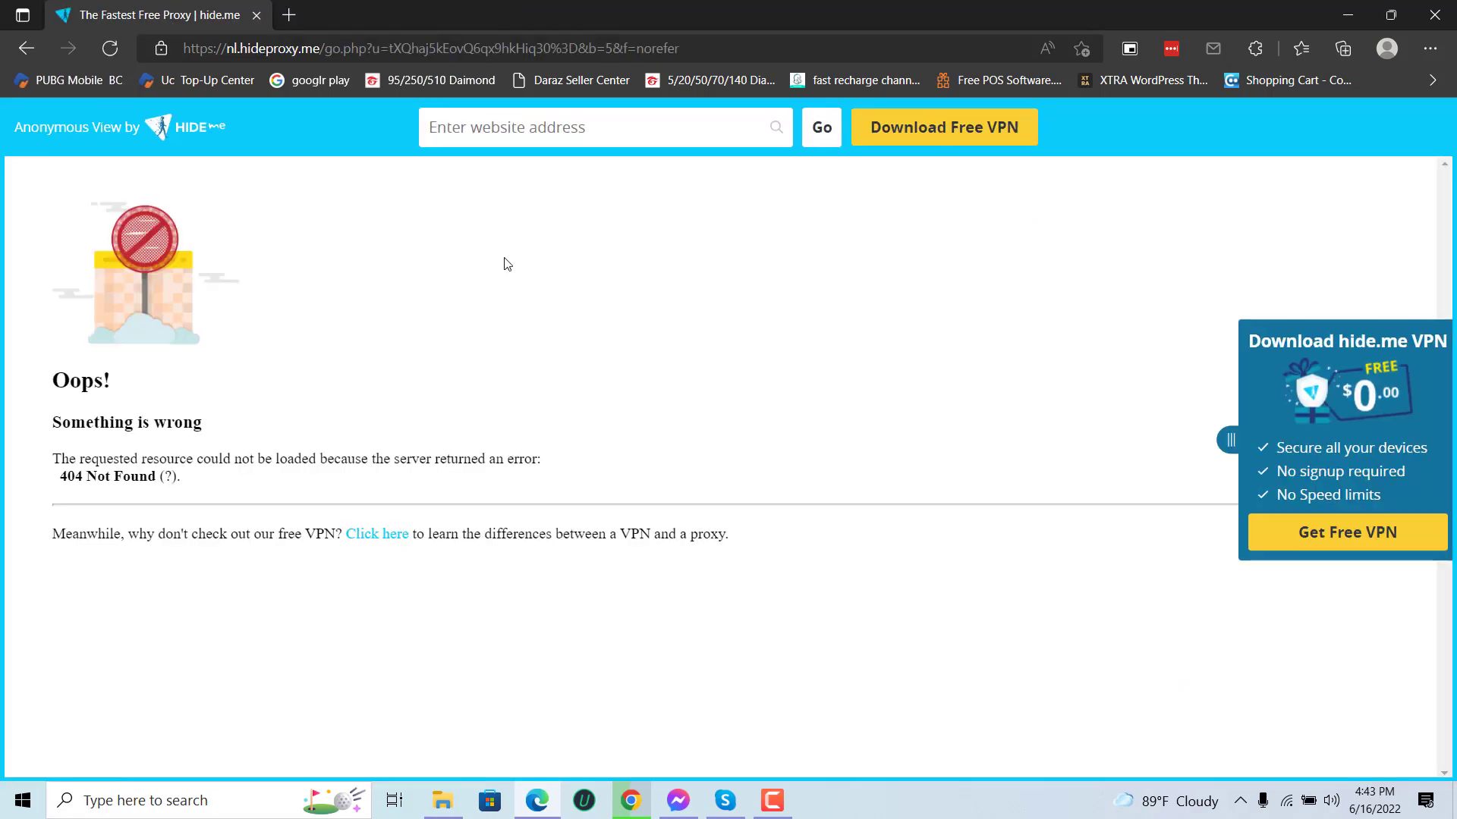
left_click(550, 81)
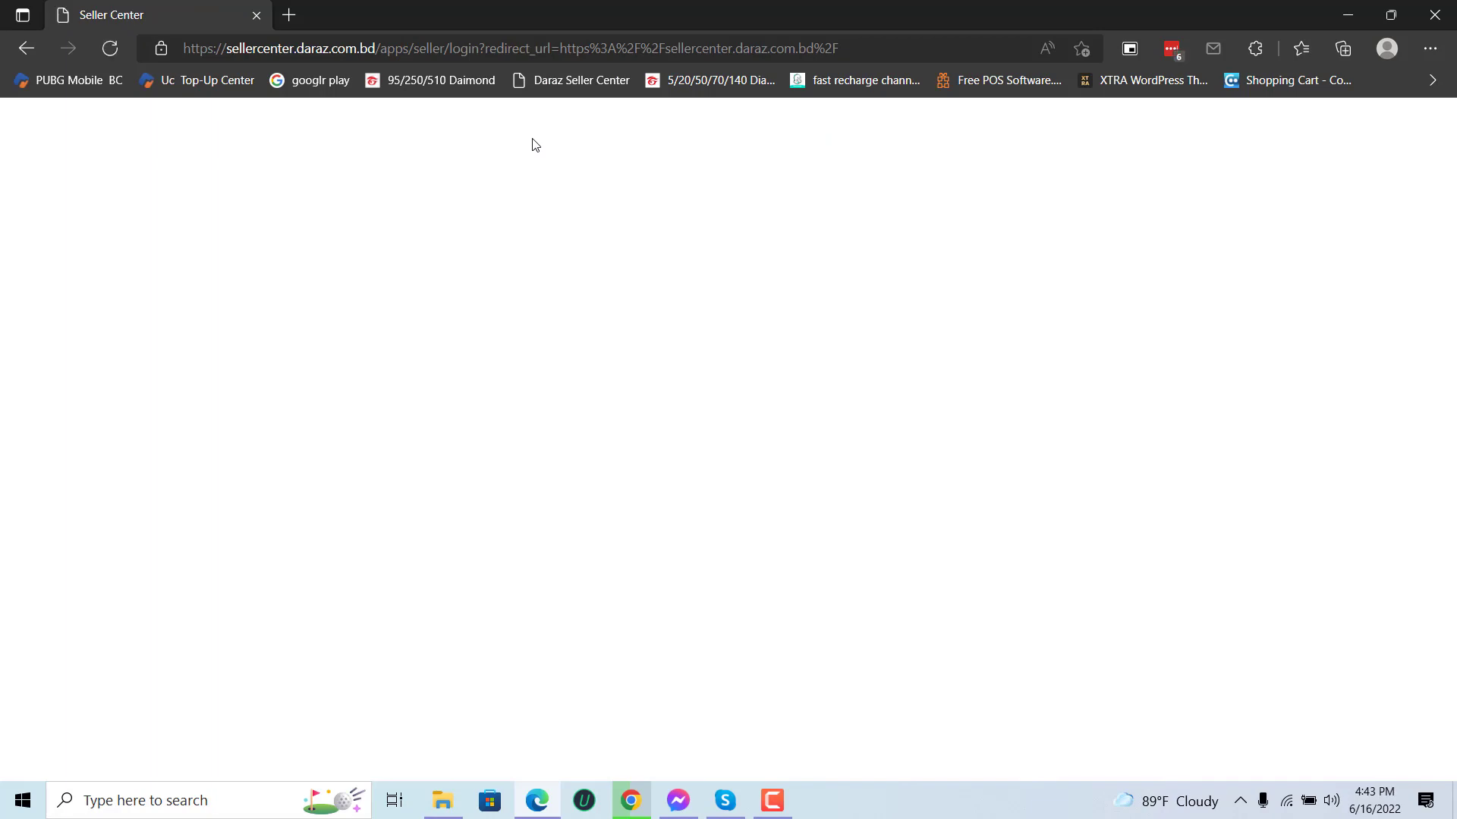
left_click(32, 50)
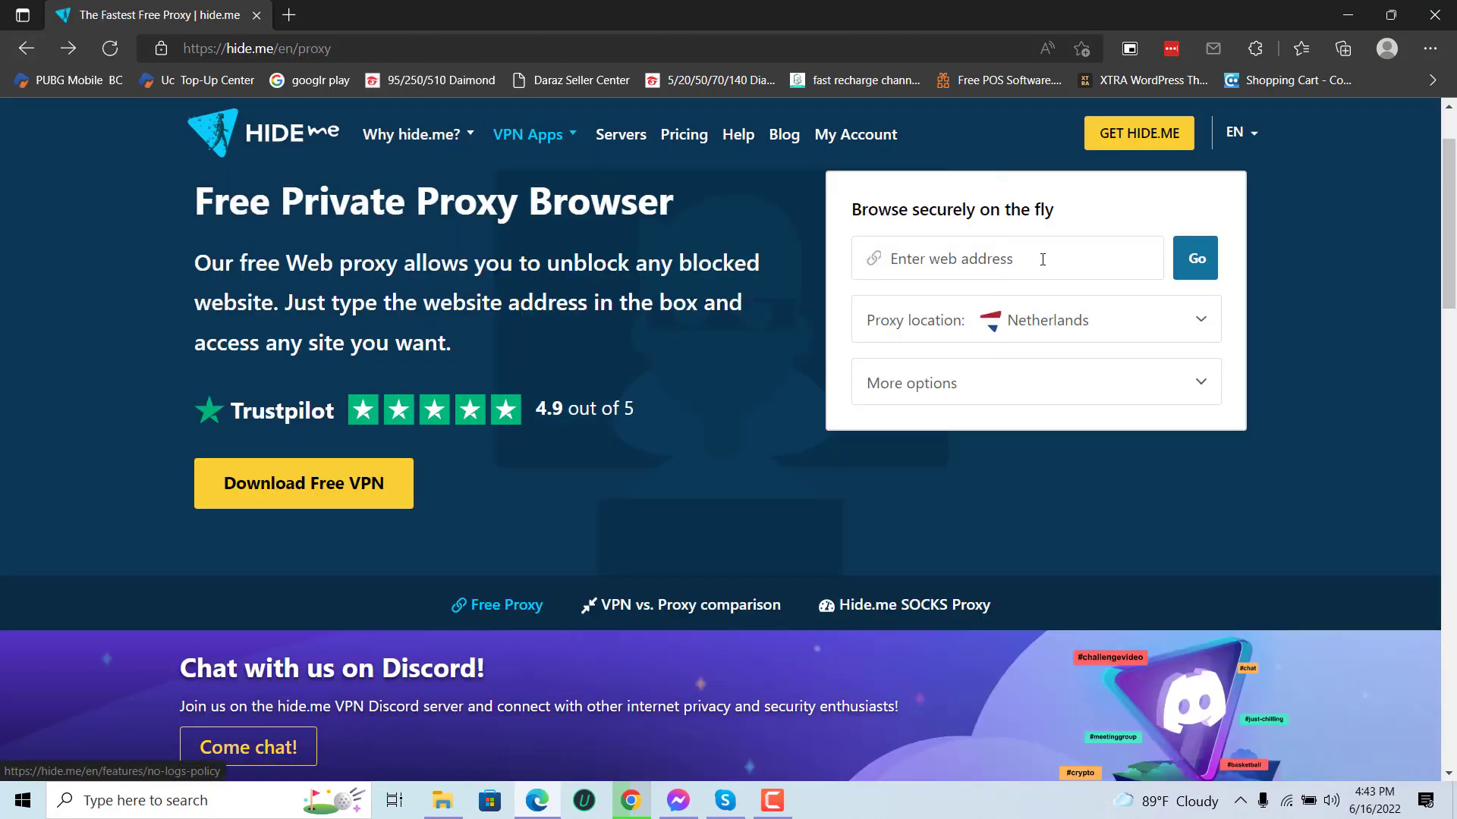
left_click(1042, 259)
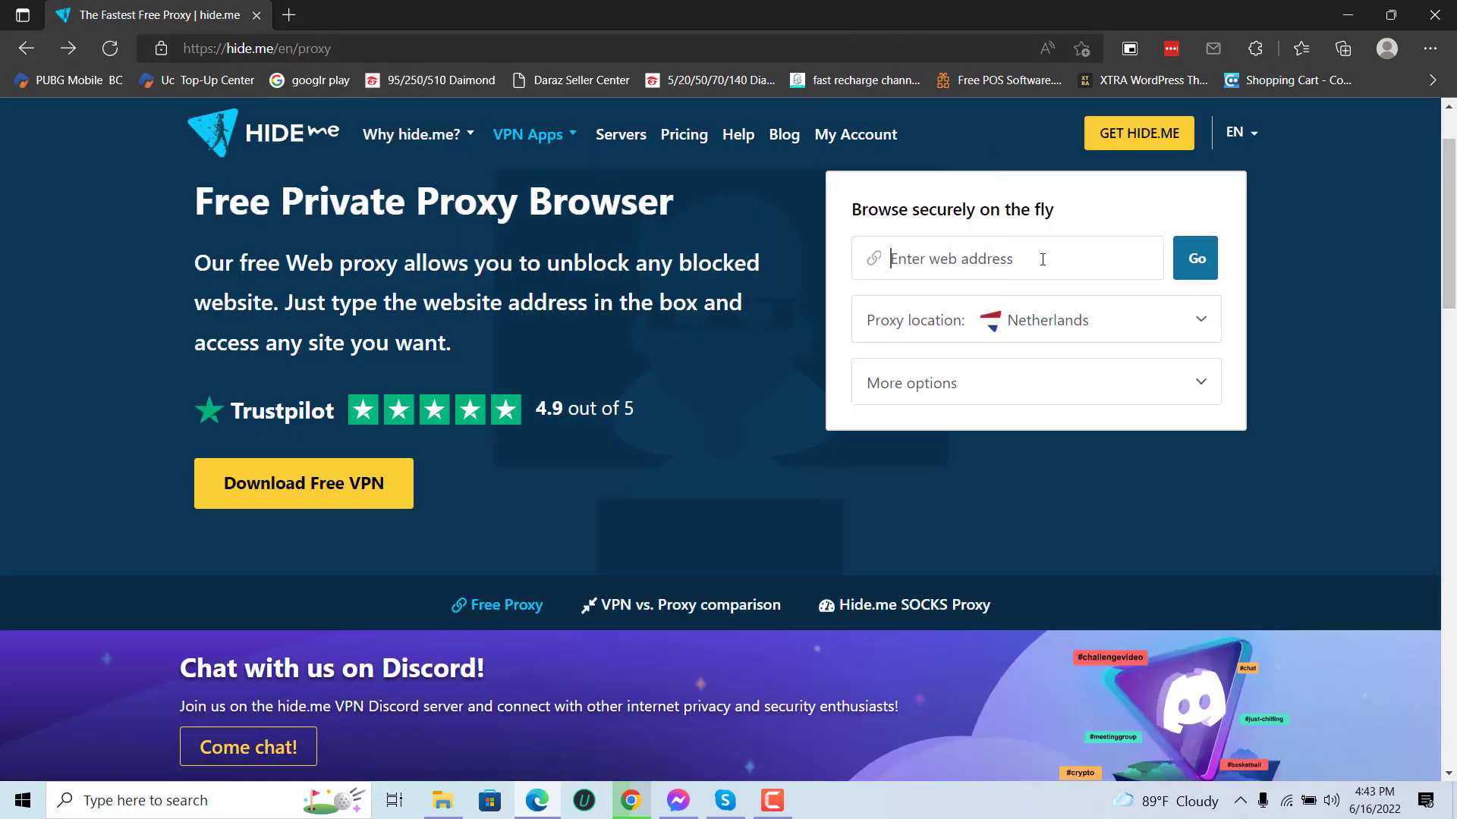
key("ctrl+v")
left_click_drag(934, 259, 852, 267)
key("BackSpace")
scroll(891, 264, "down", 1)
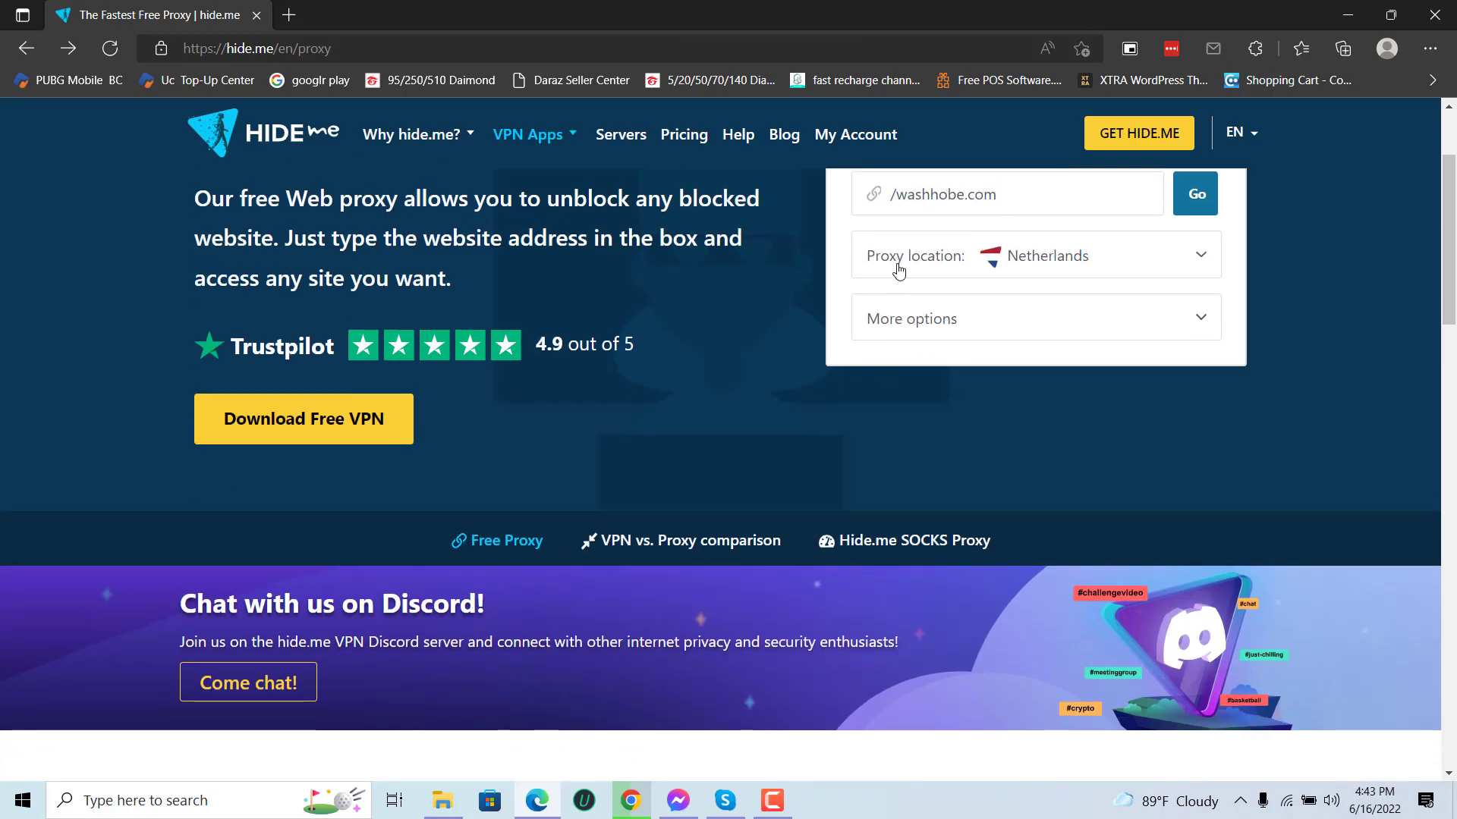
left_click(897, 271)
left_click(894, 197)
key("Delete")
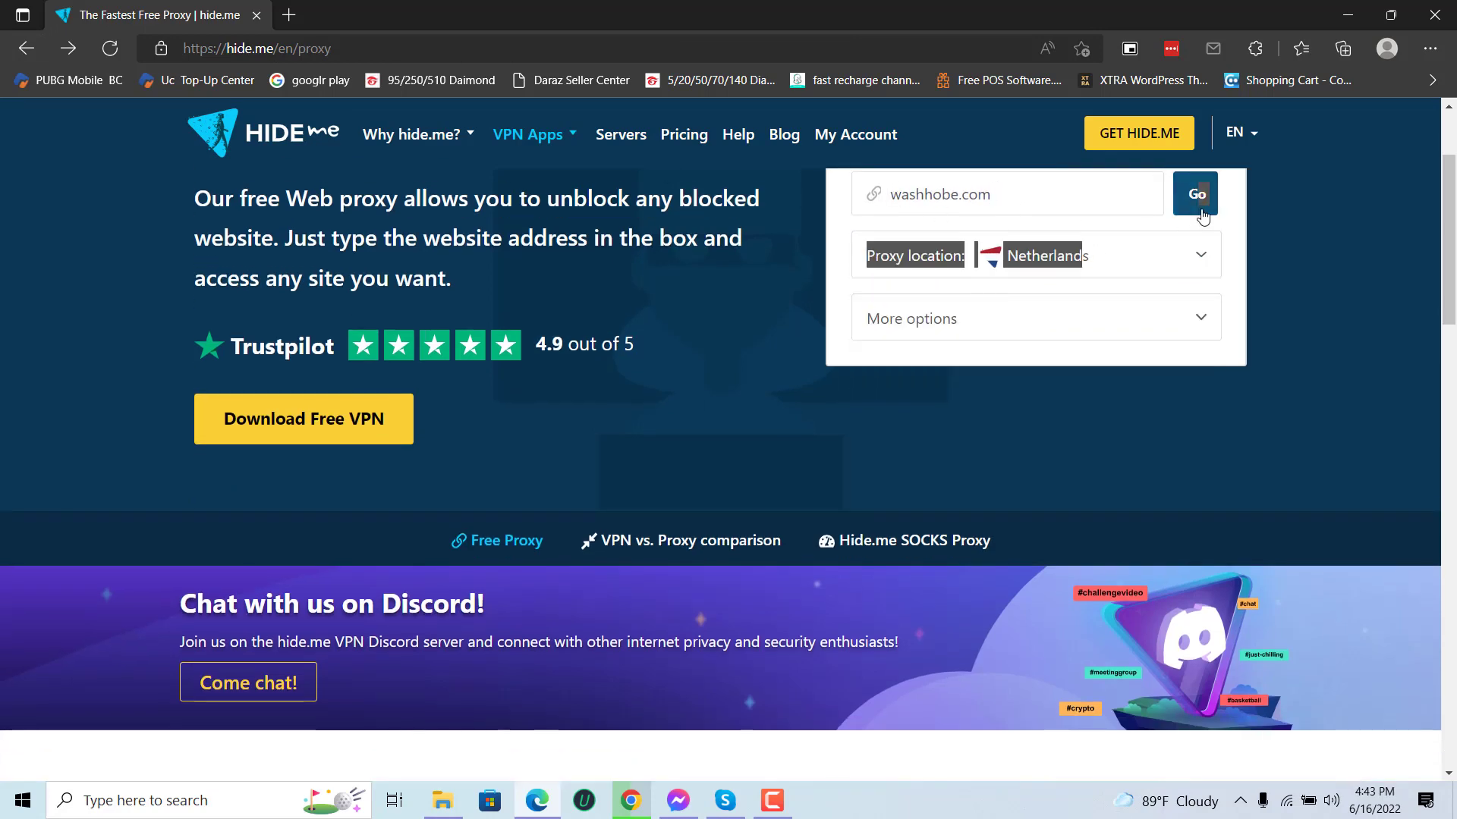
left_click(1197, 194)
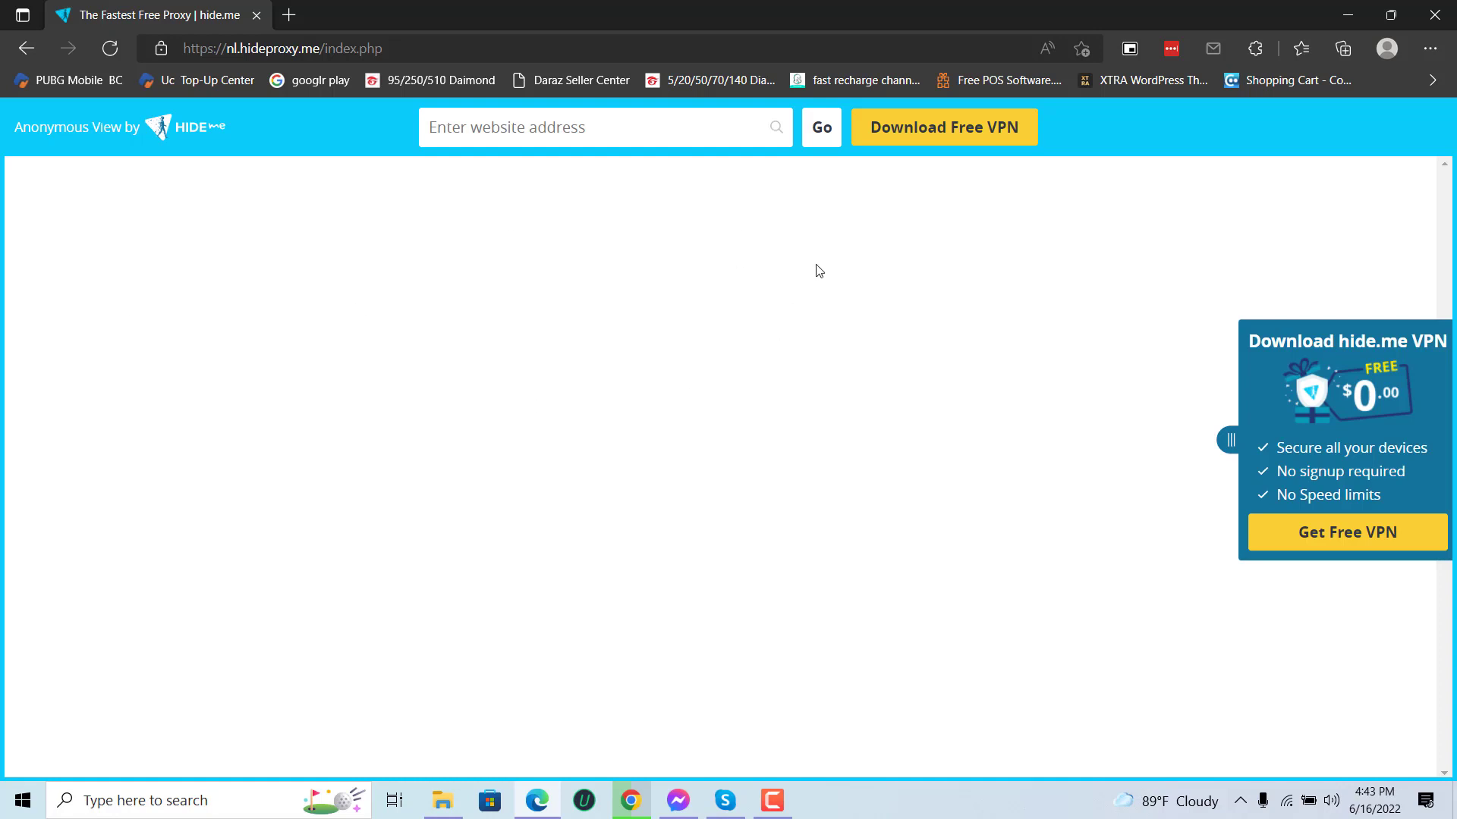
left_click(383, 50)
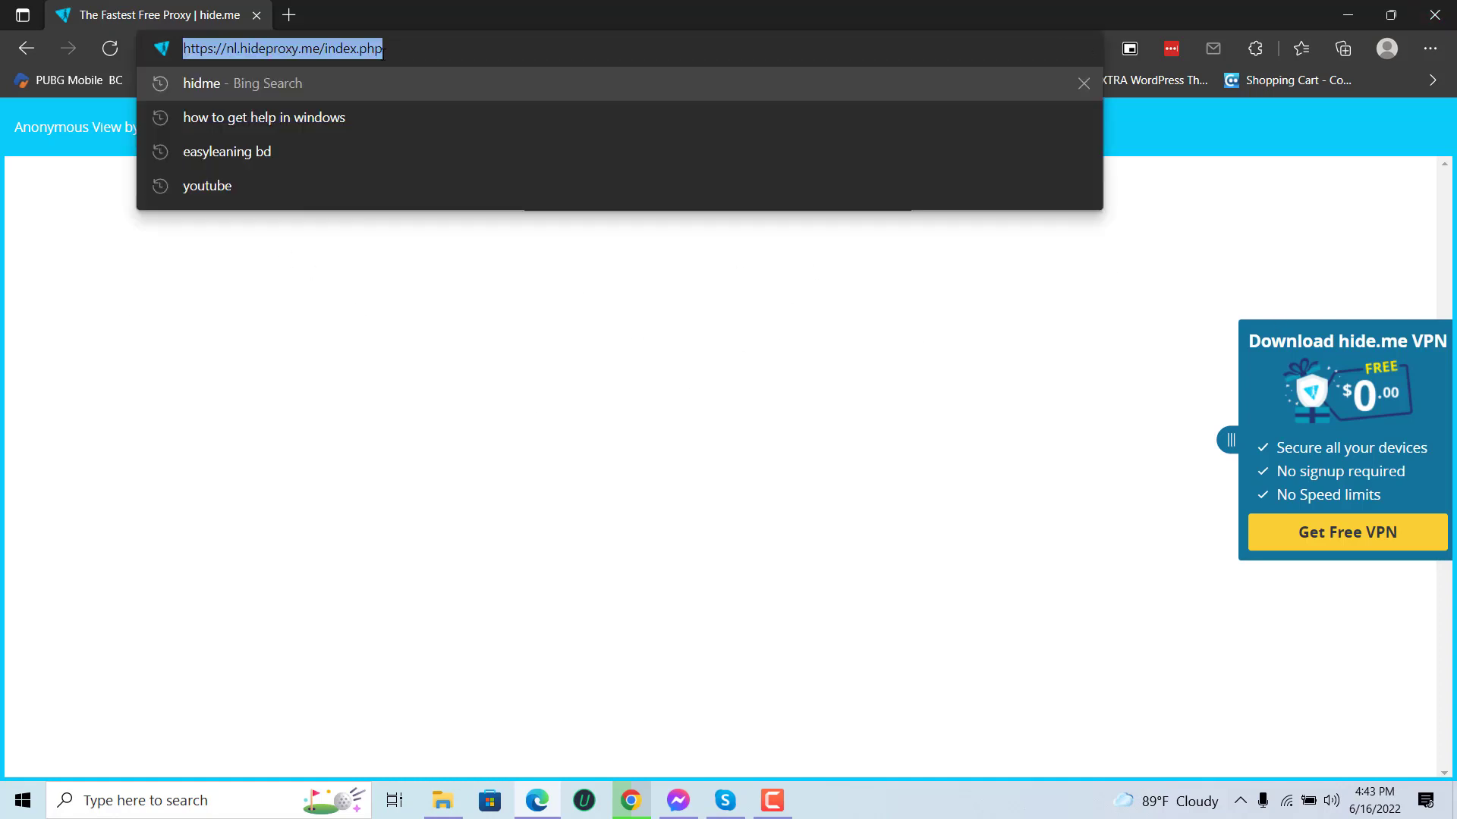
key("ctrl+v")
key("Return")
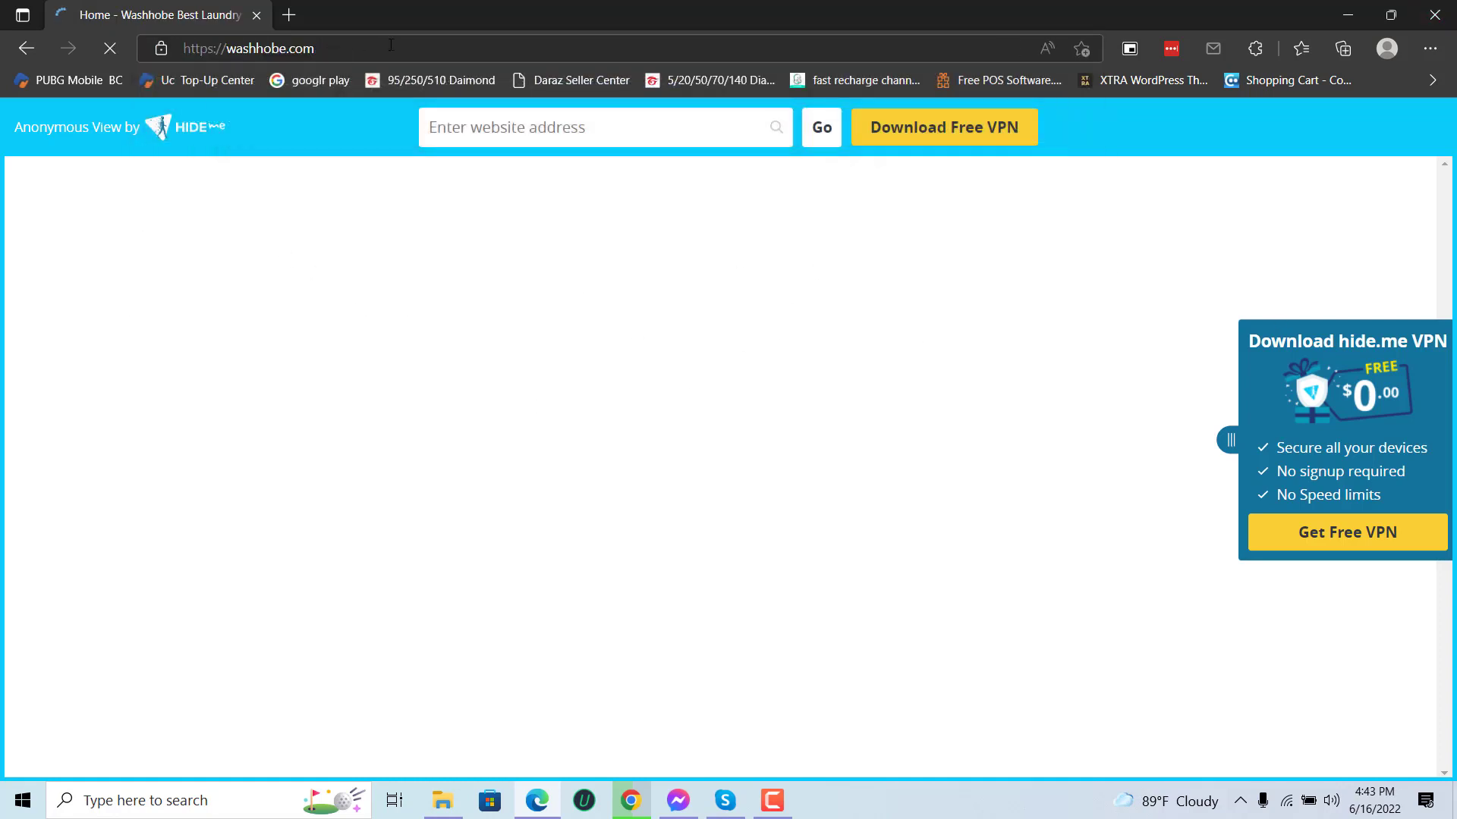
left_click(1434, 16)
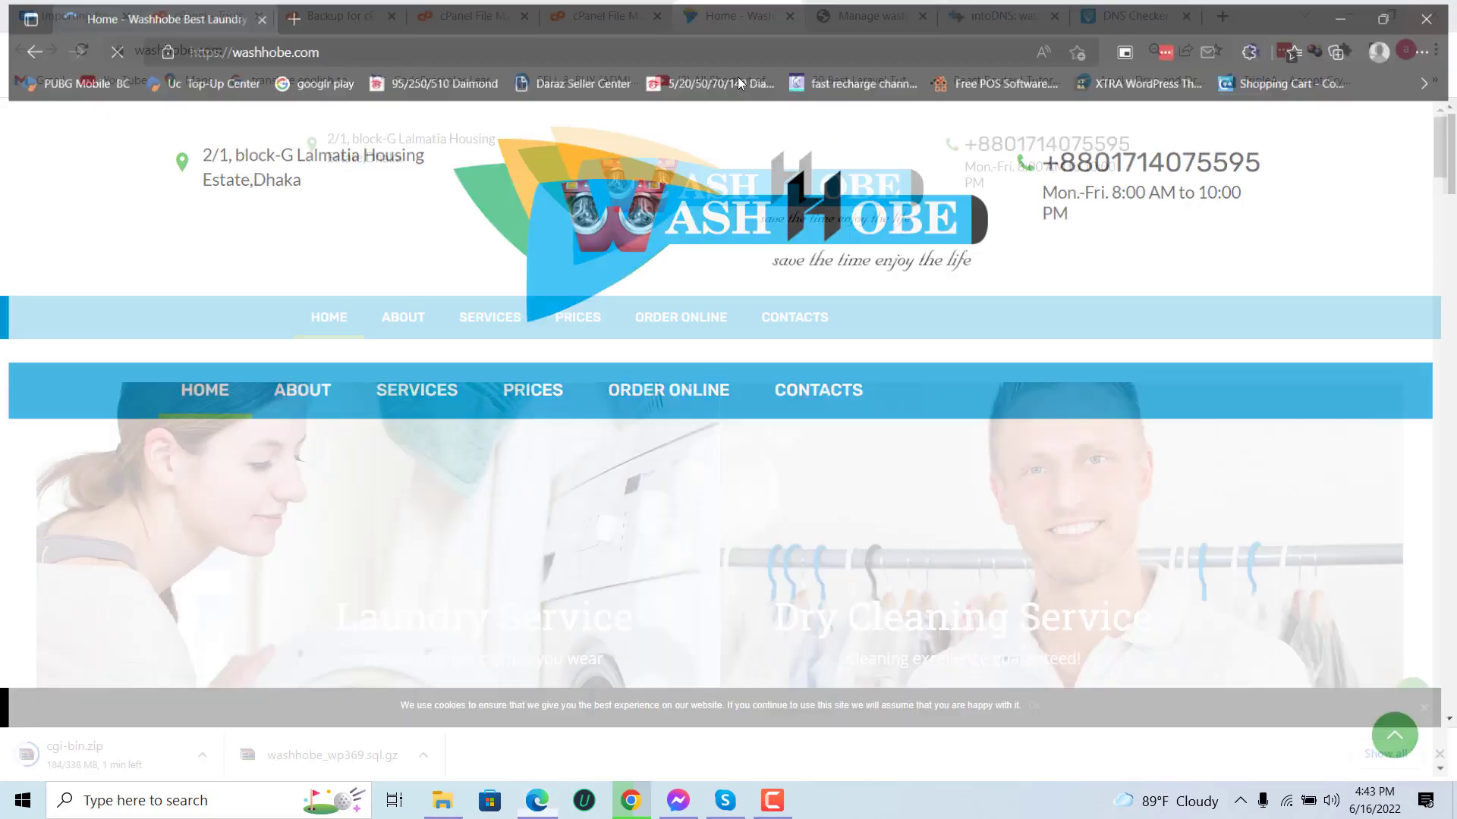
type("https://washhobe.com/")
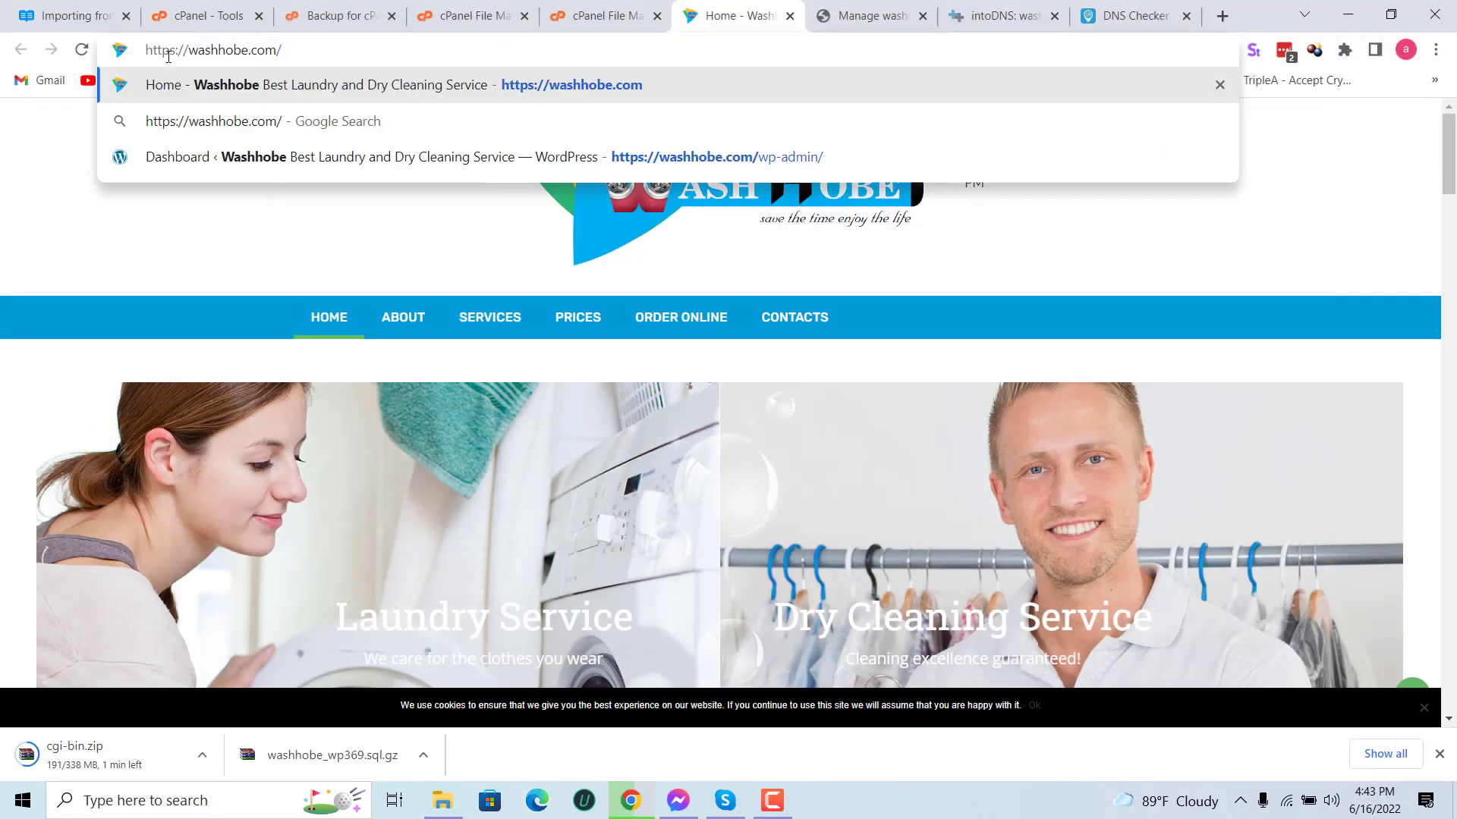
left_click_drag(190, 52, 143, 51)
type("ww")
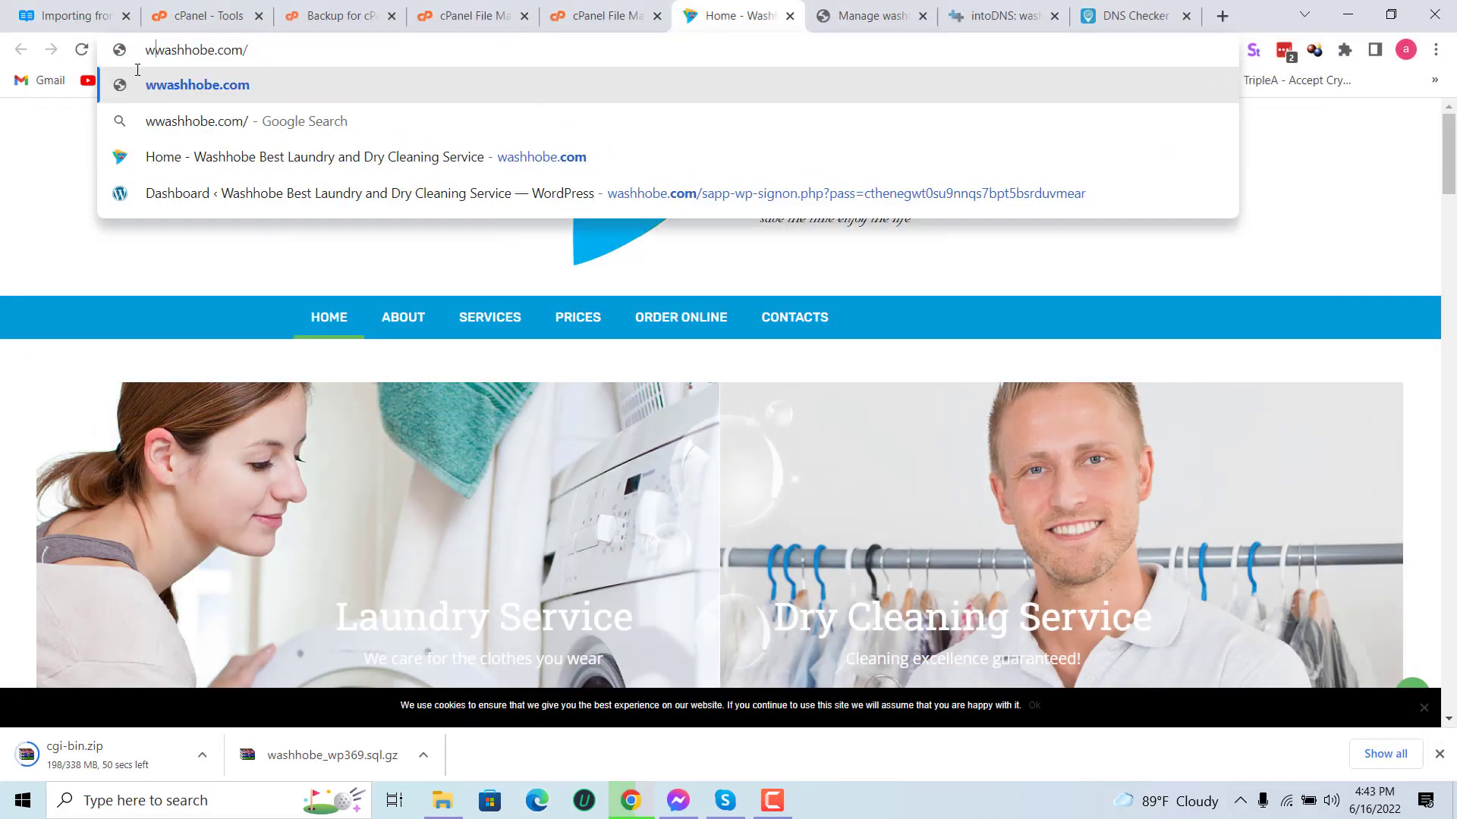
type("ww")
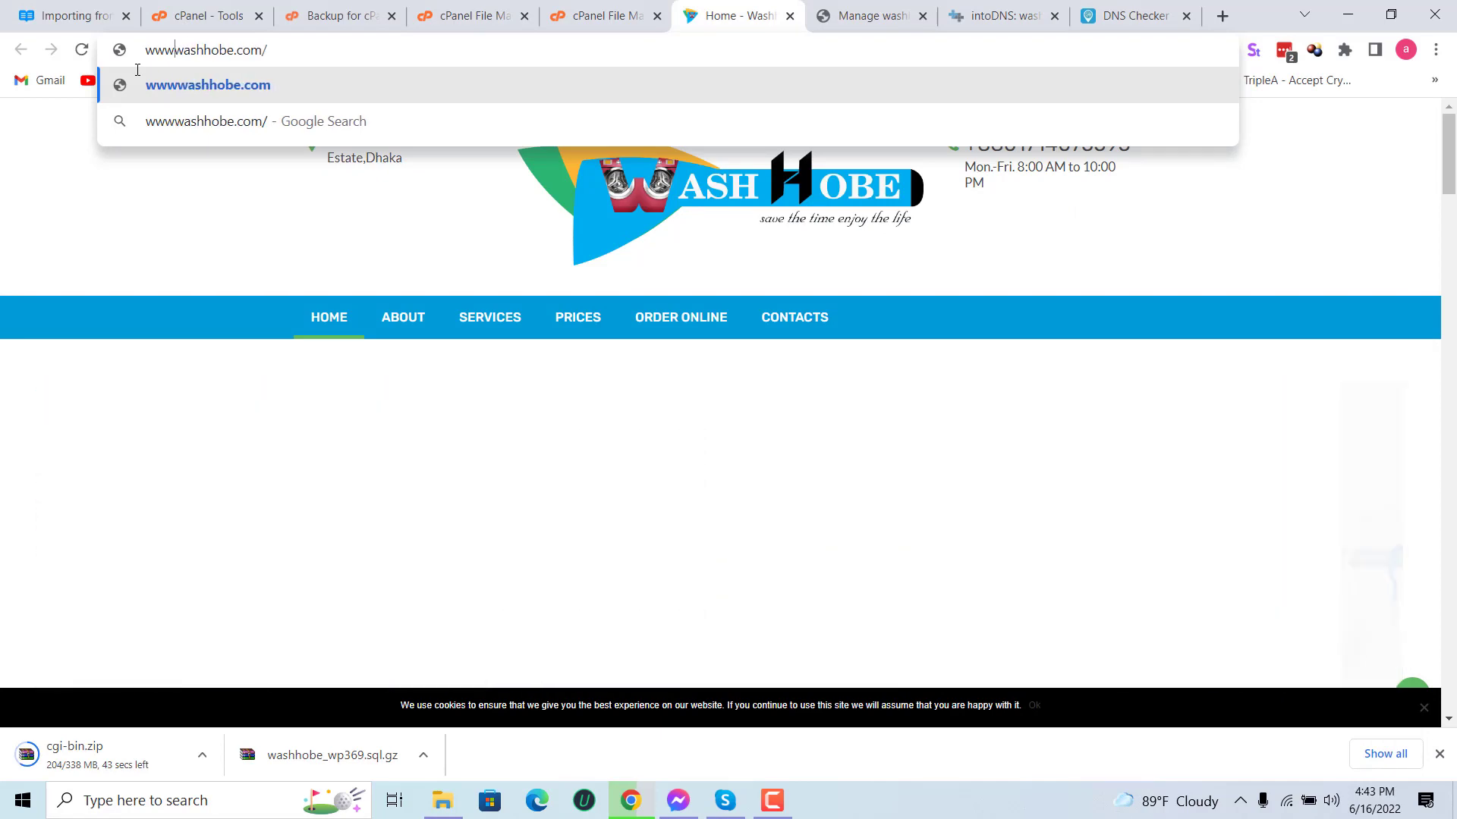
type(".")
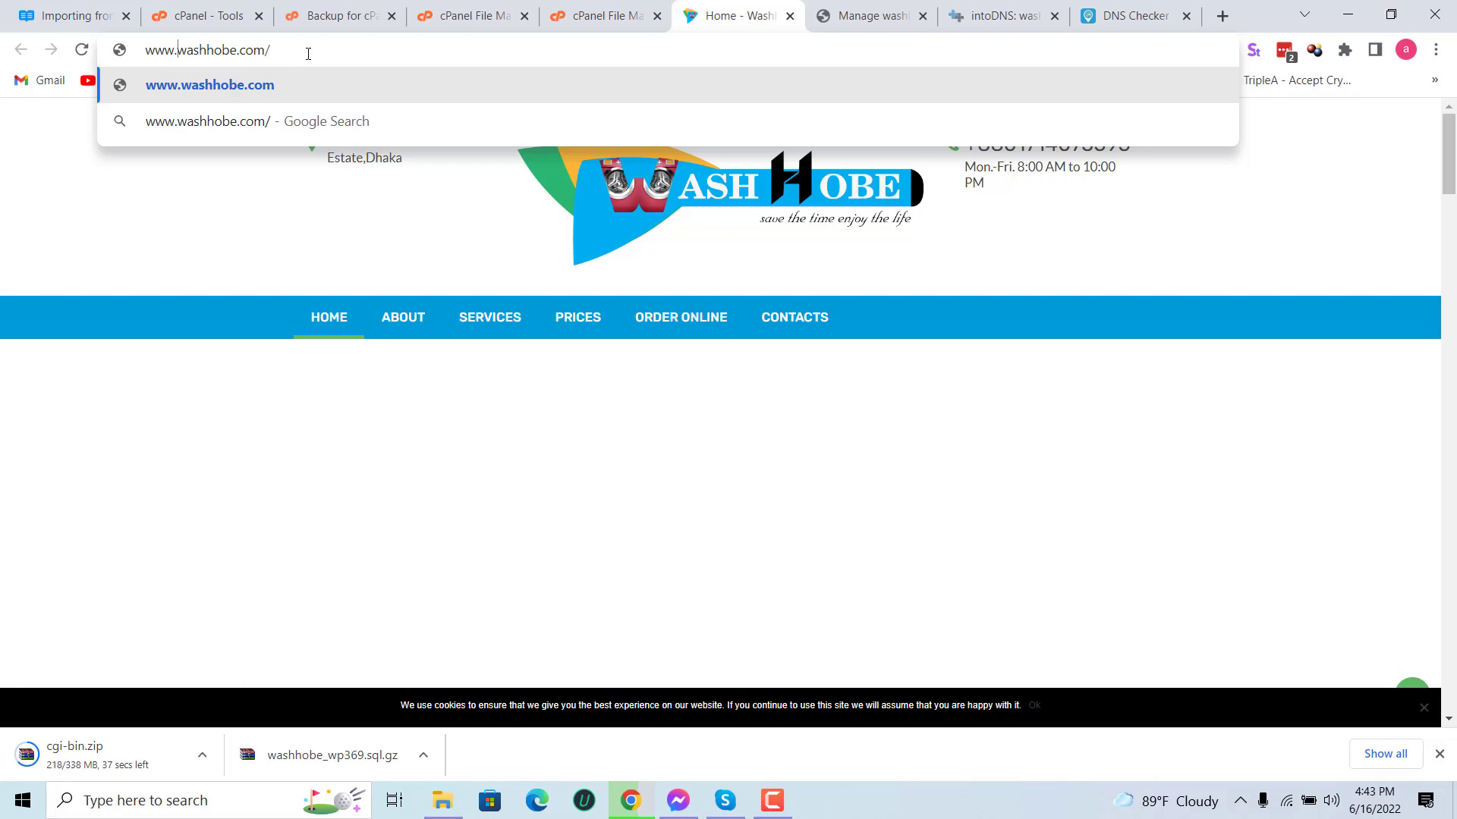
key("Return")
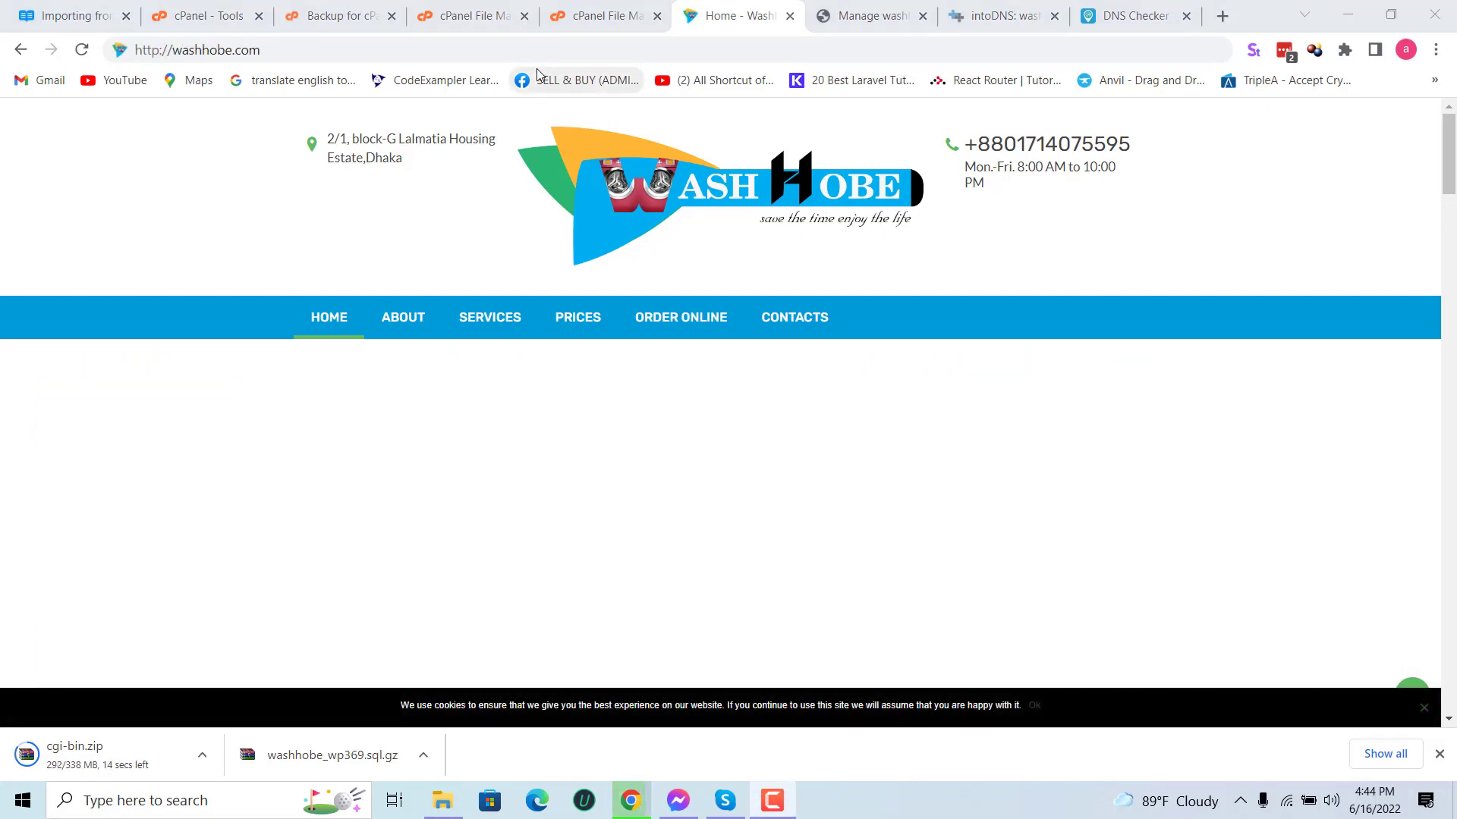
left_click(555, 52)
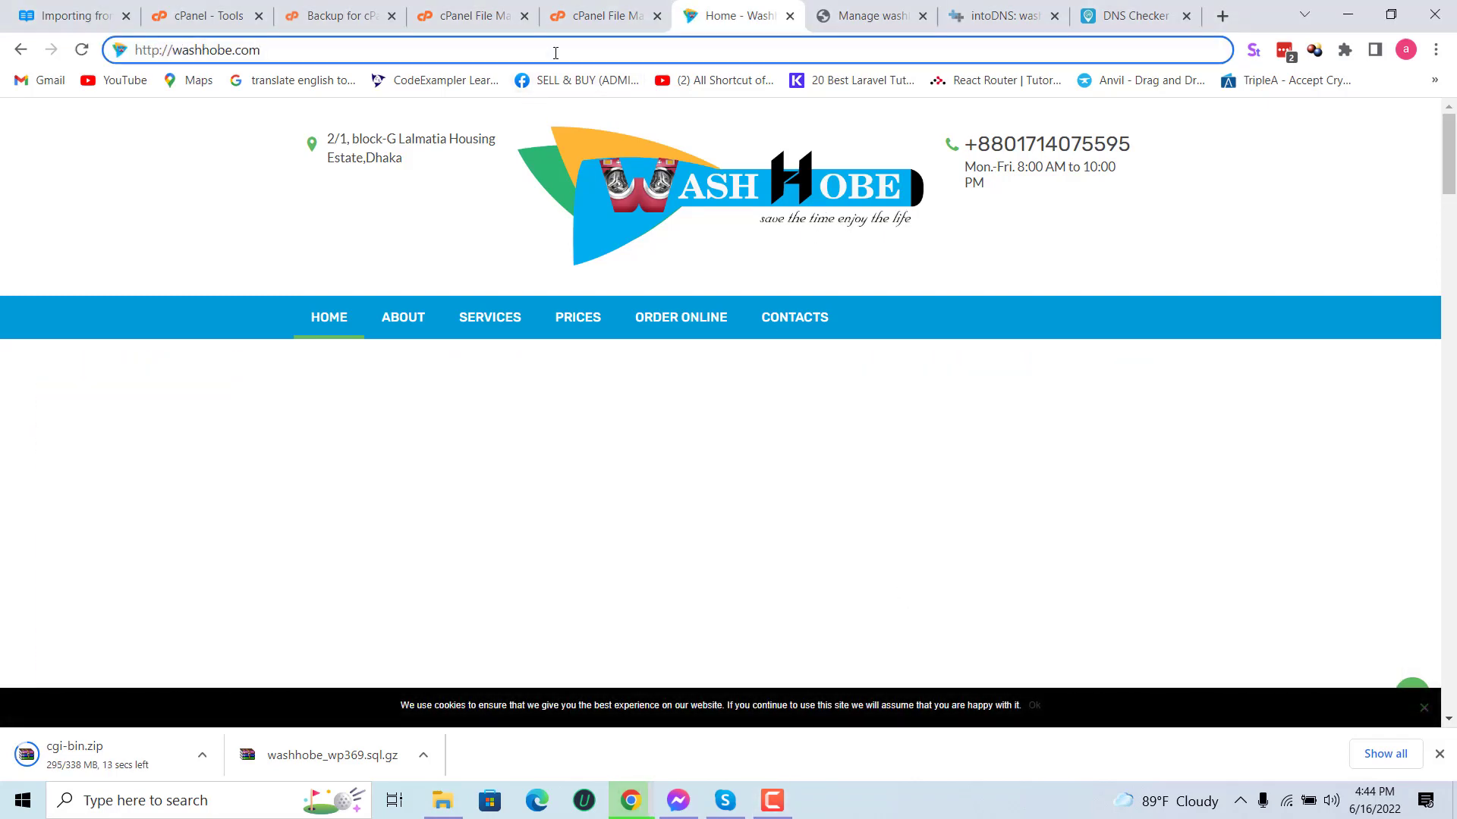
key("Return")
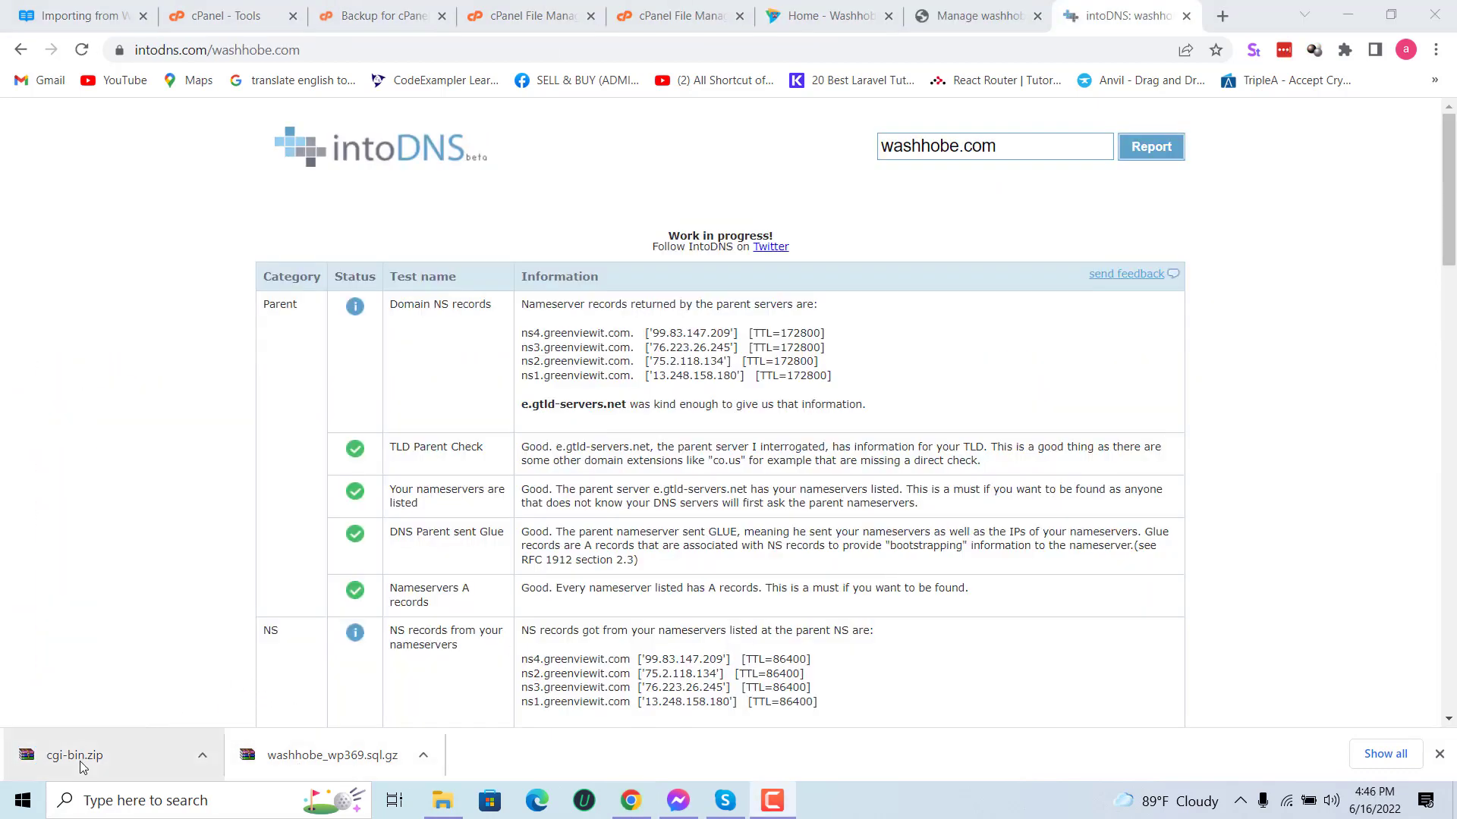
left_click(653, 15)
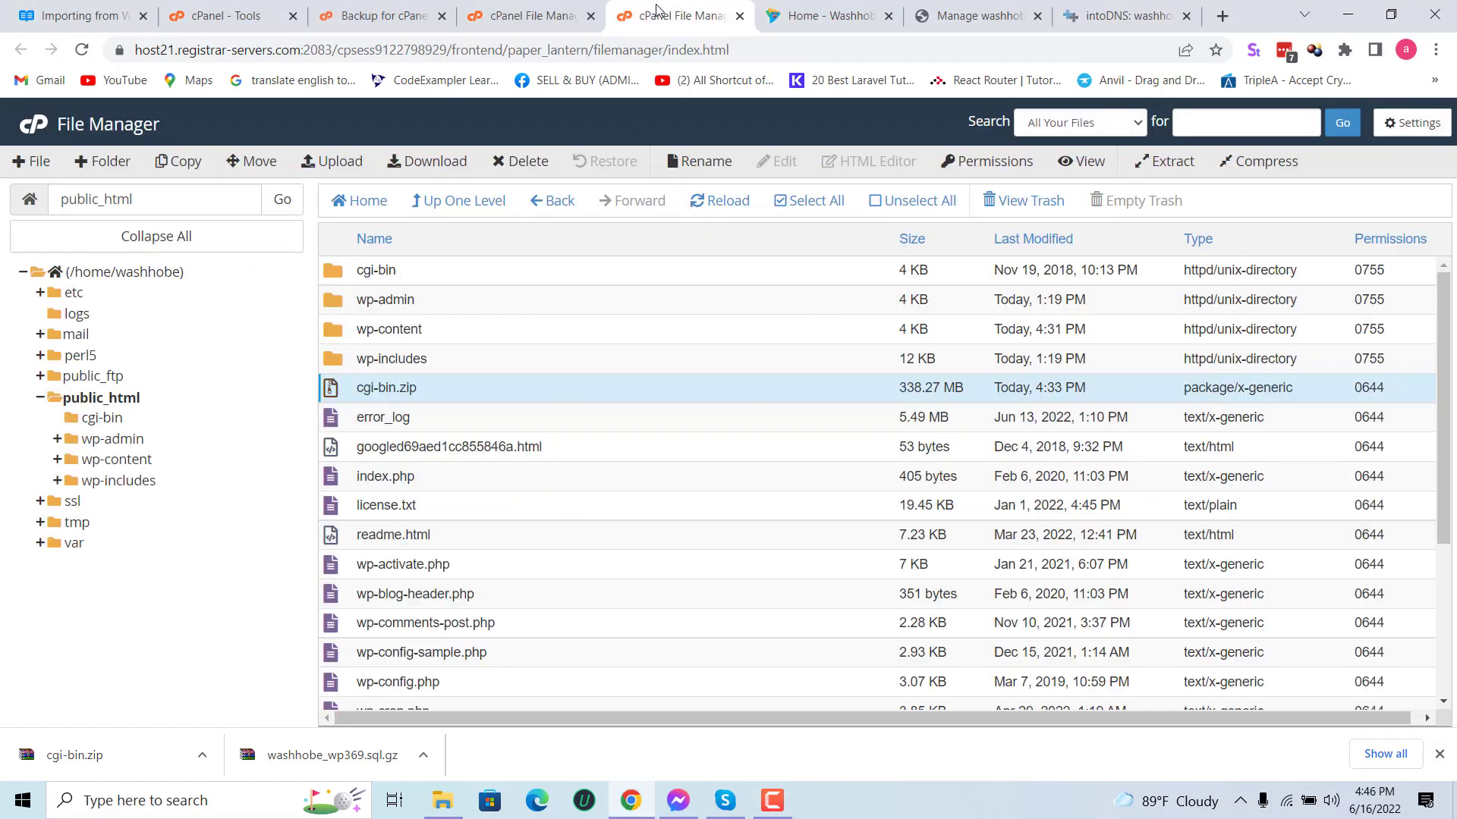
Step: Close the old host21 File Manager and open public_html on the new server's File Manager
left_click(560, 11)
left_click(712, 14)
left_click(307, 49)
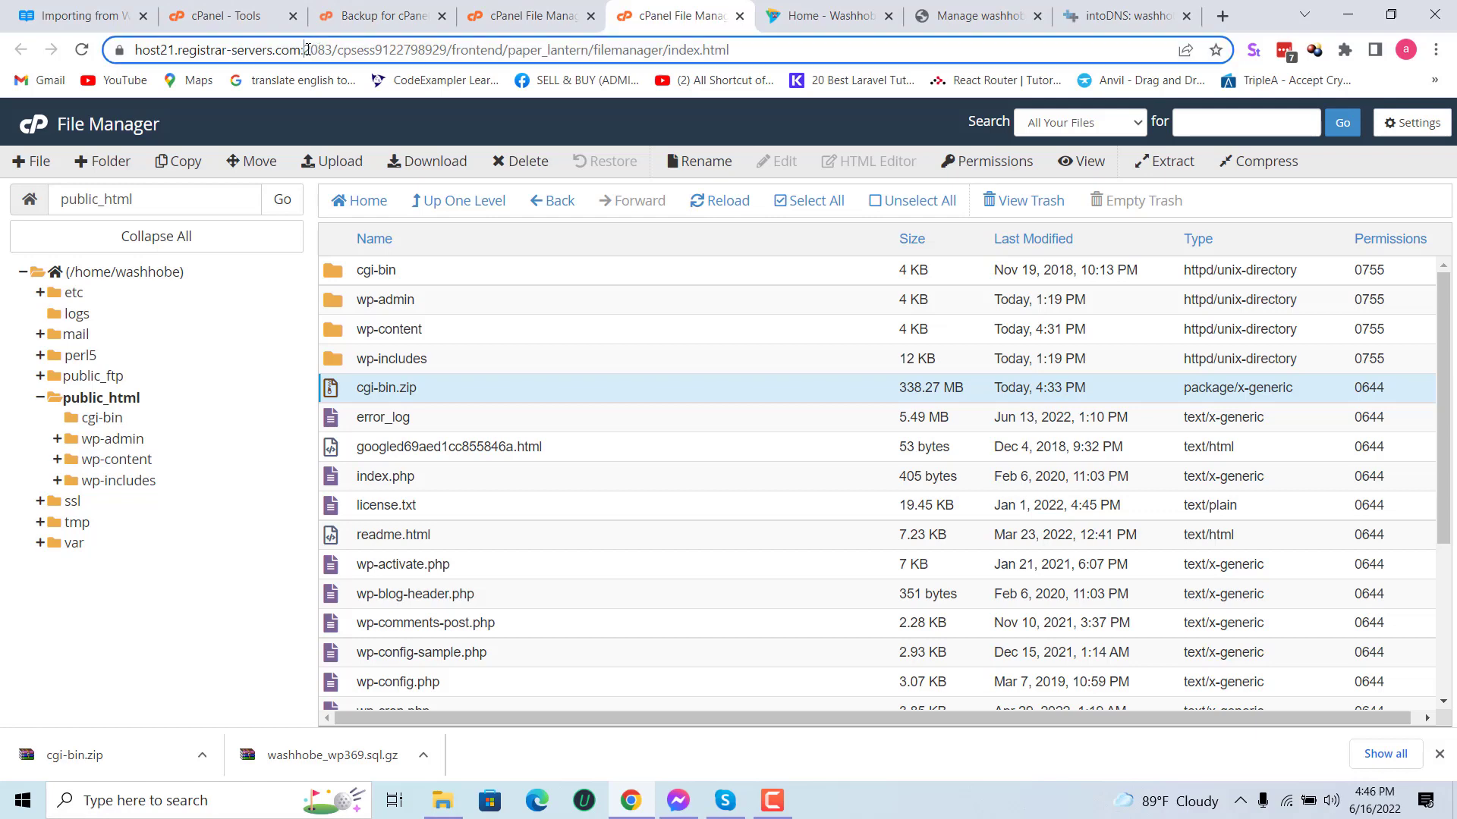
left_click(739, 15)
left_click(549, 7)
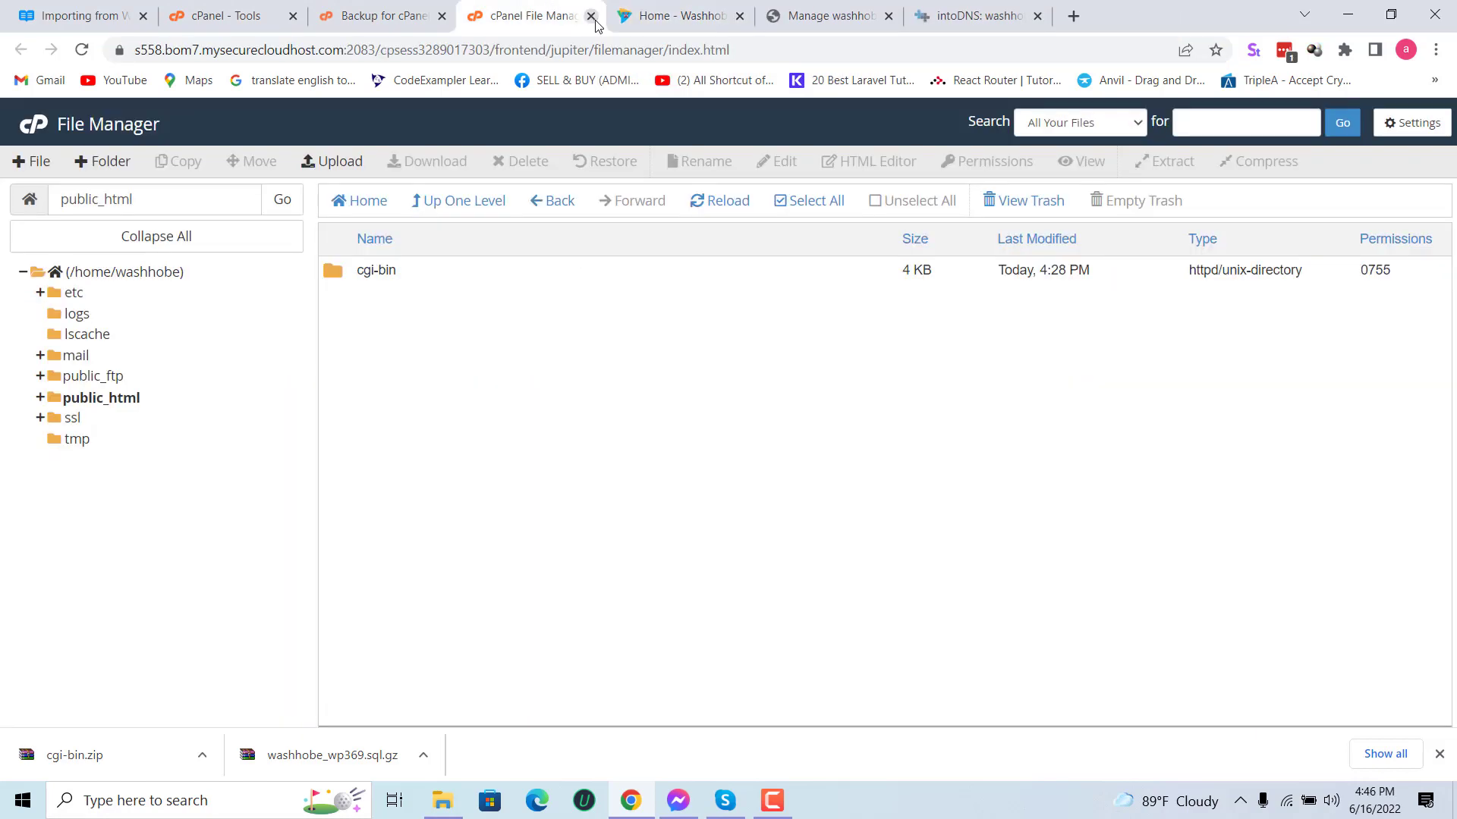
left_click(106, 395)
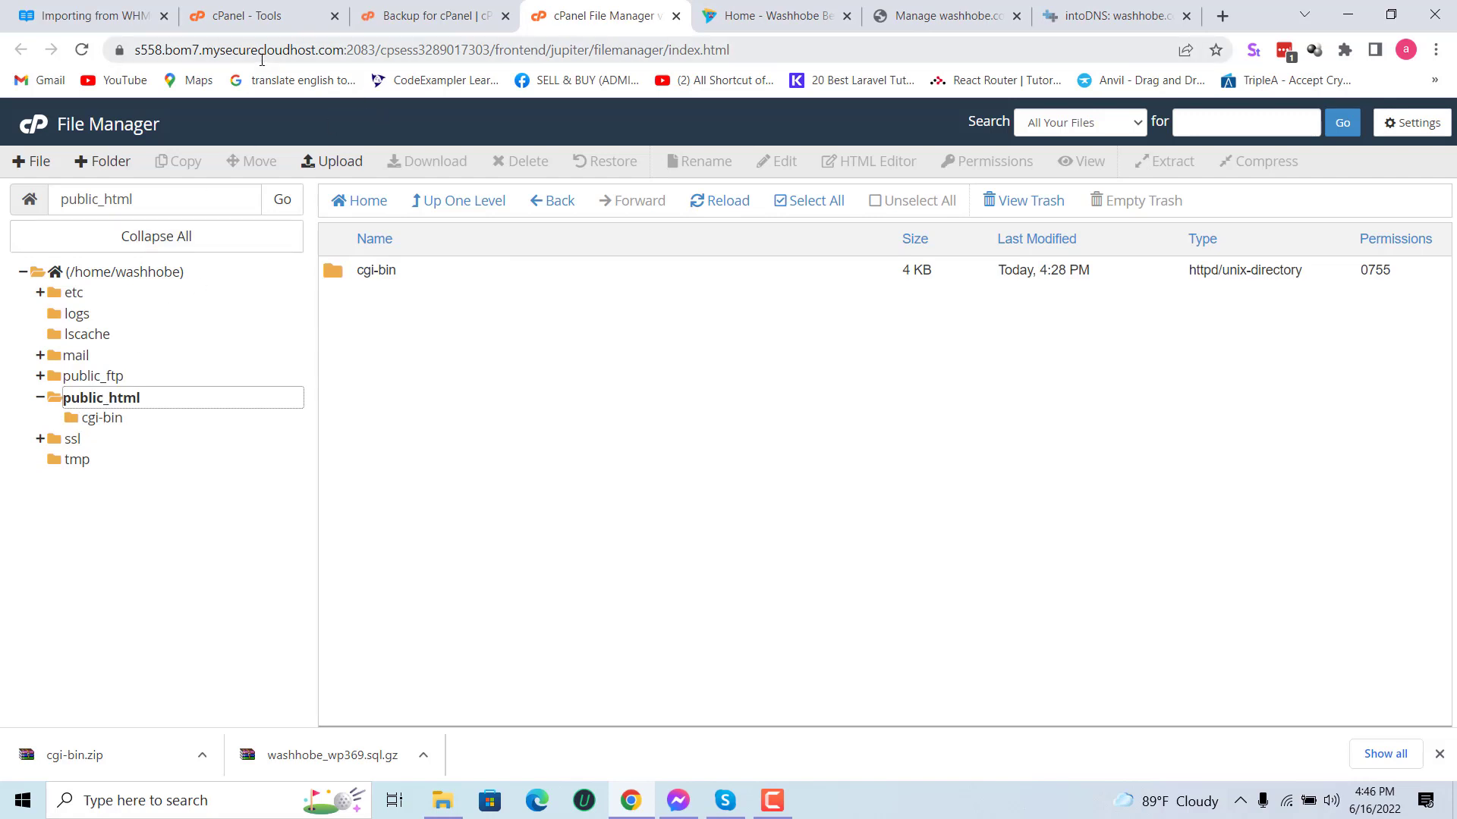
Step: Upload the 338.27 MB cgi-bin.zip from Downloads into public_html and watch it reach 100%
left_click(334, 160)
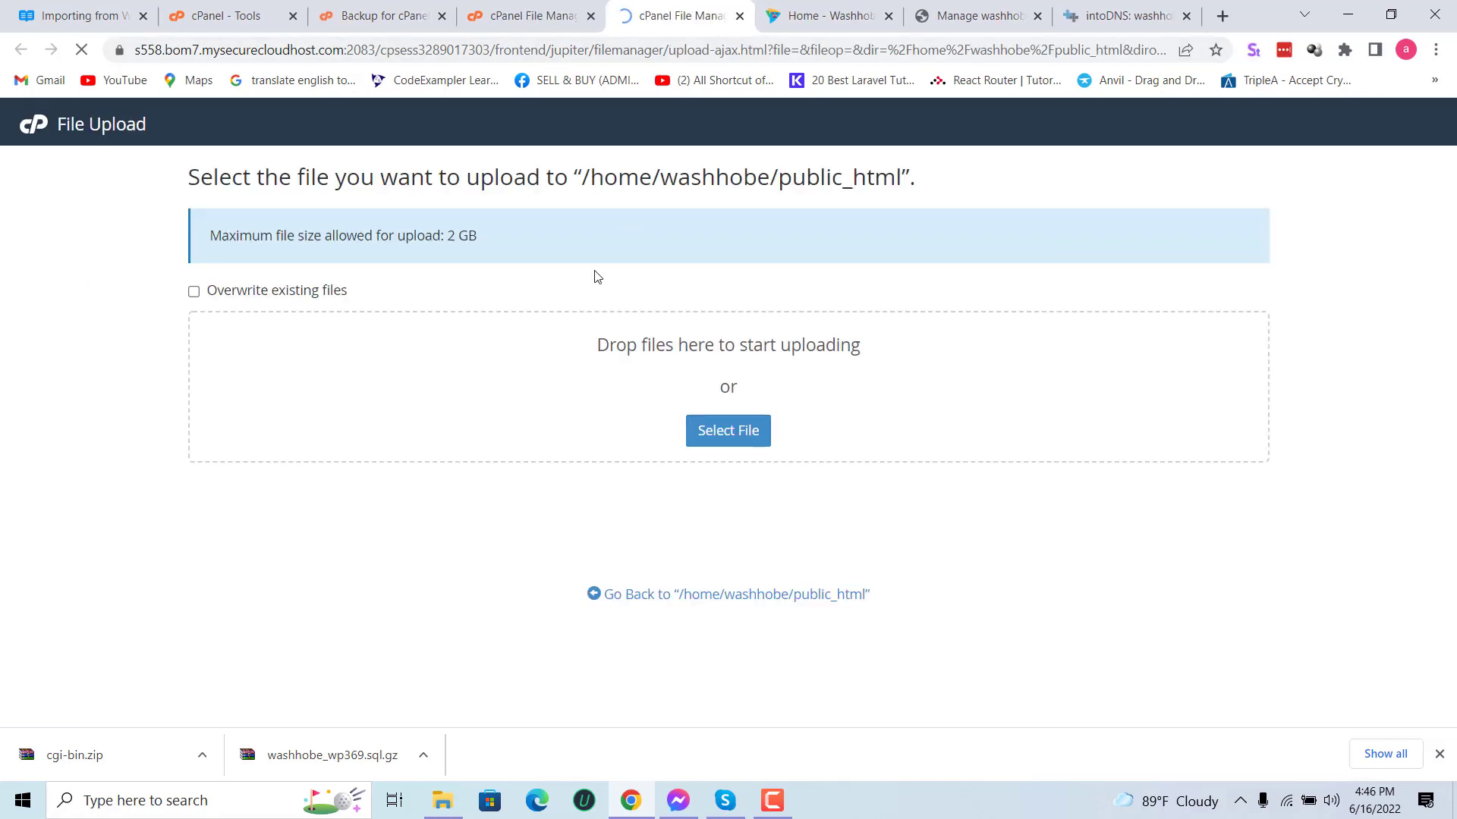
left_click(720, 431)
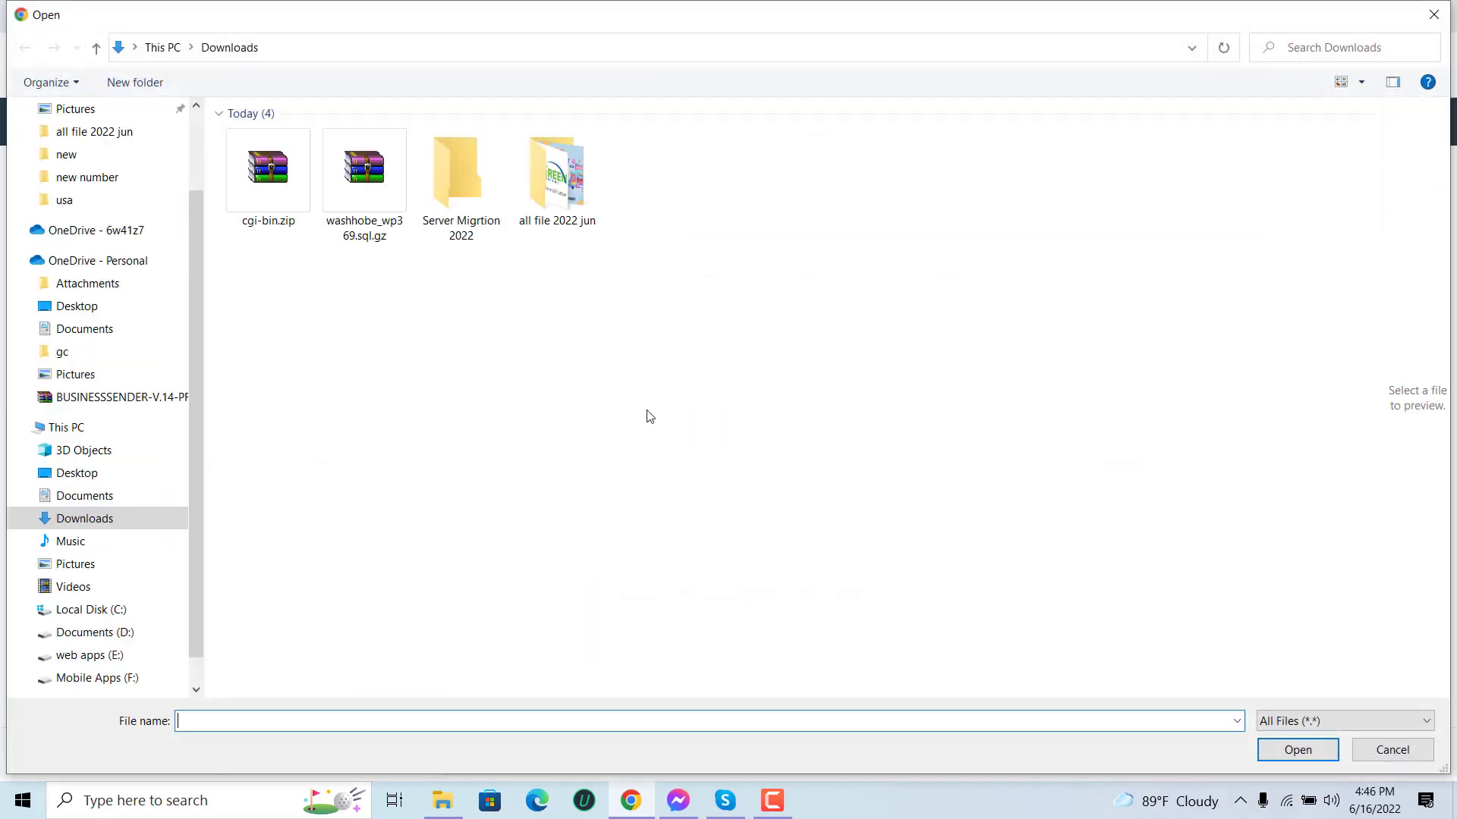
double_click(274, 211)
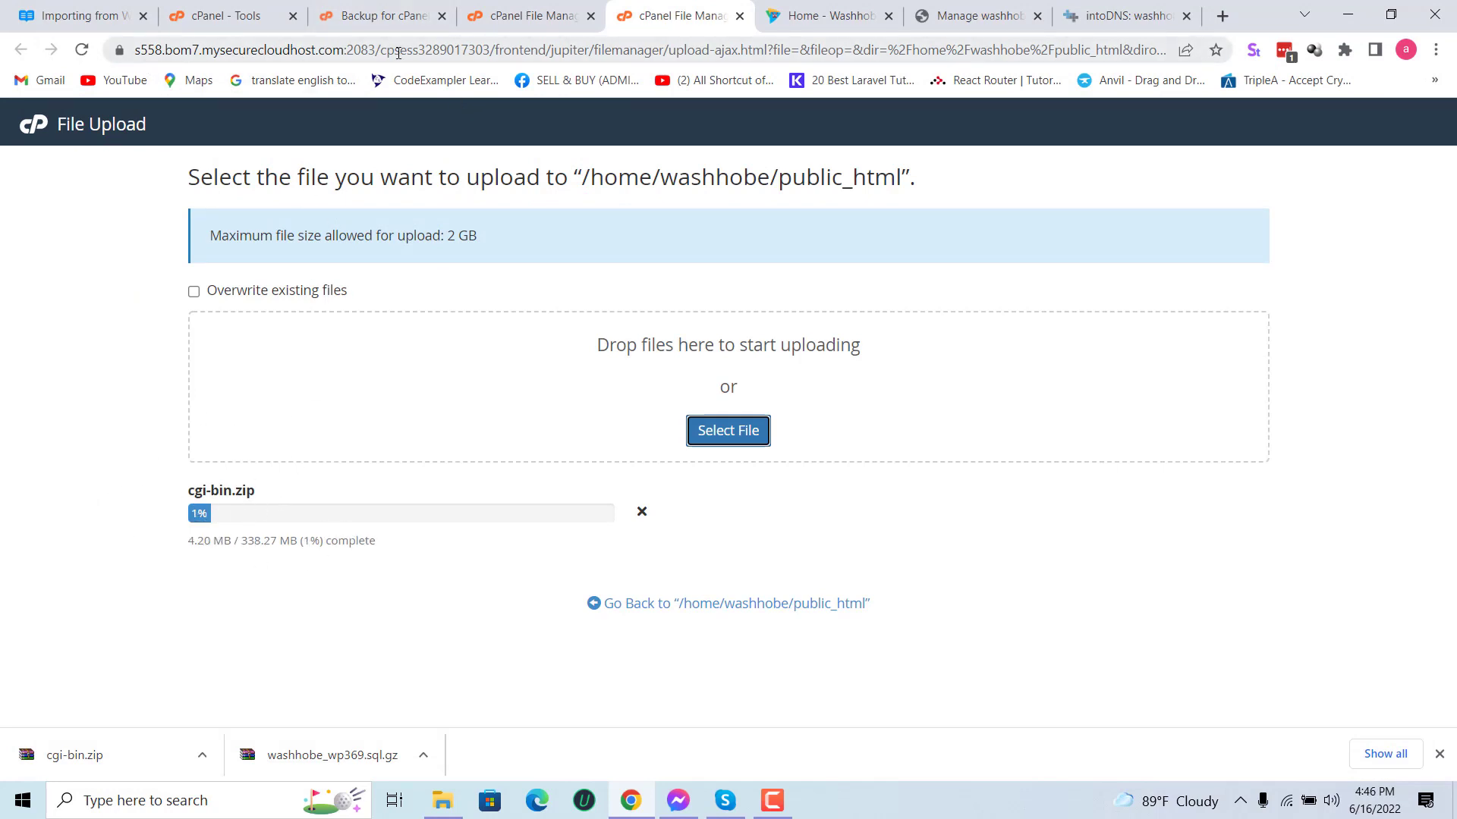
left_click(554, 6)
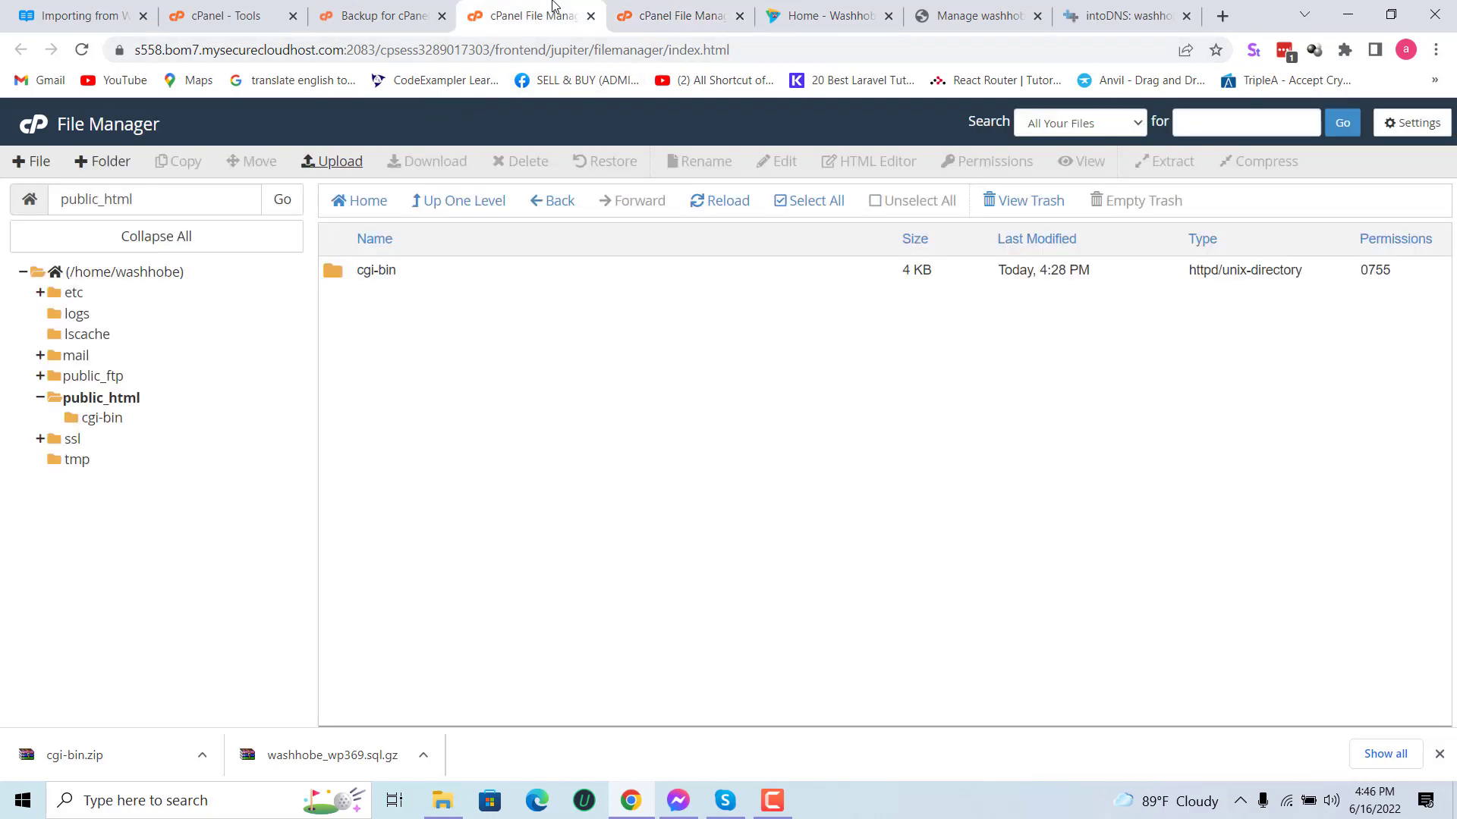
left_click(129, 396)
left_click(129, 399)
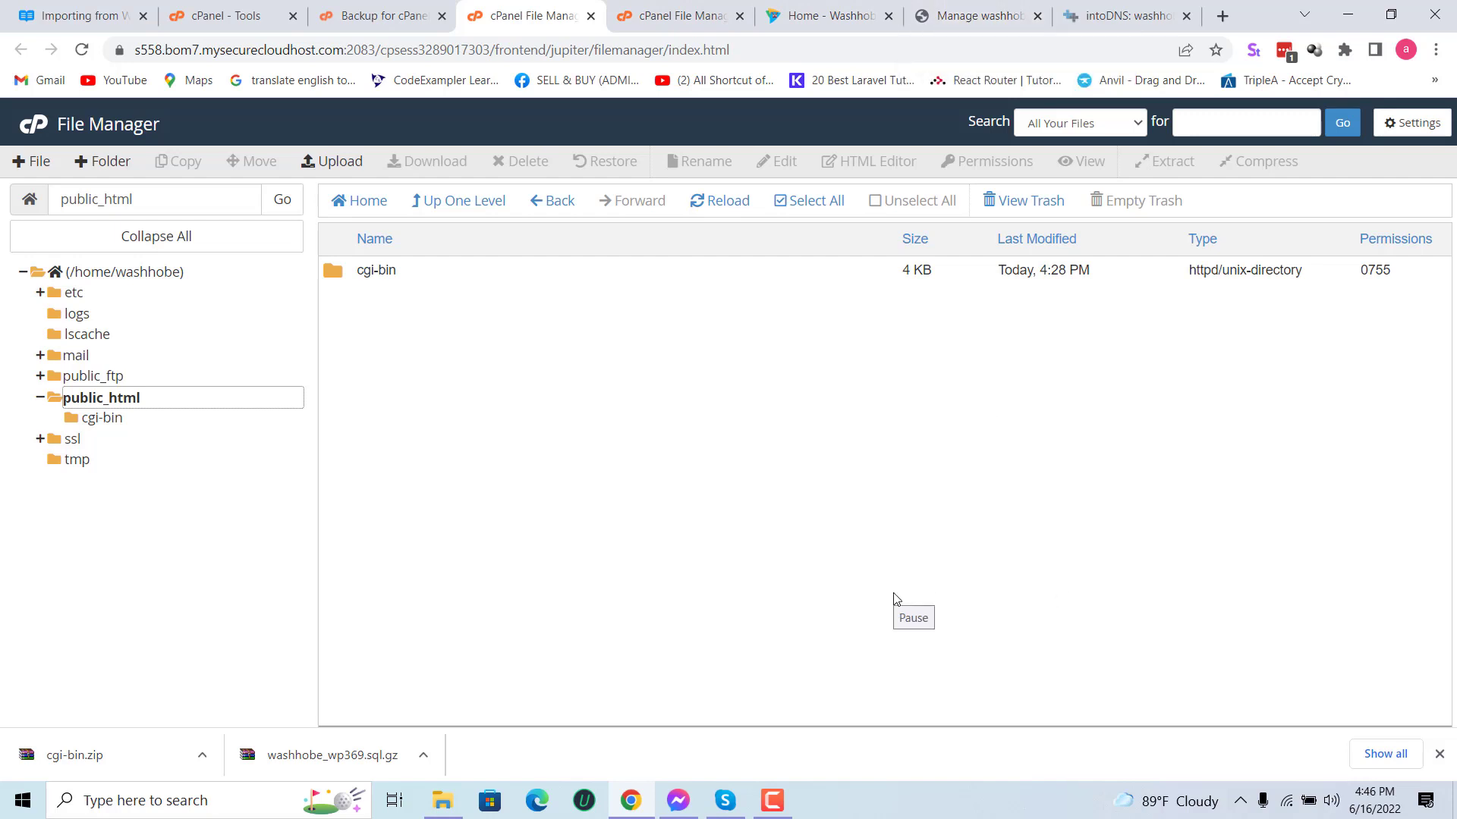
left_click(721, 14)
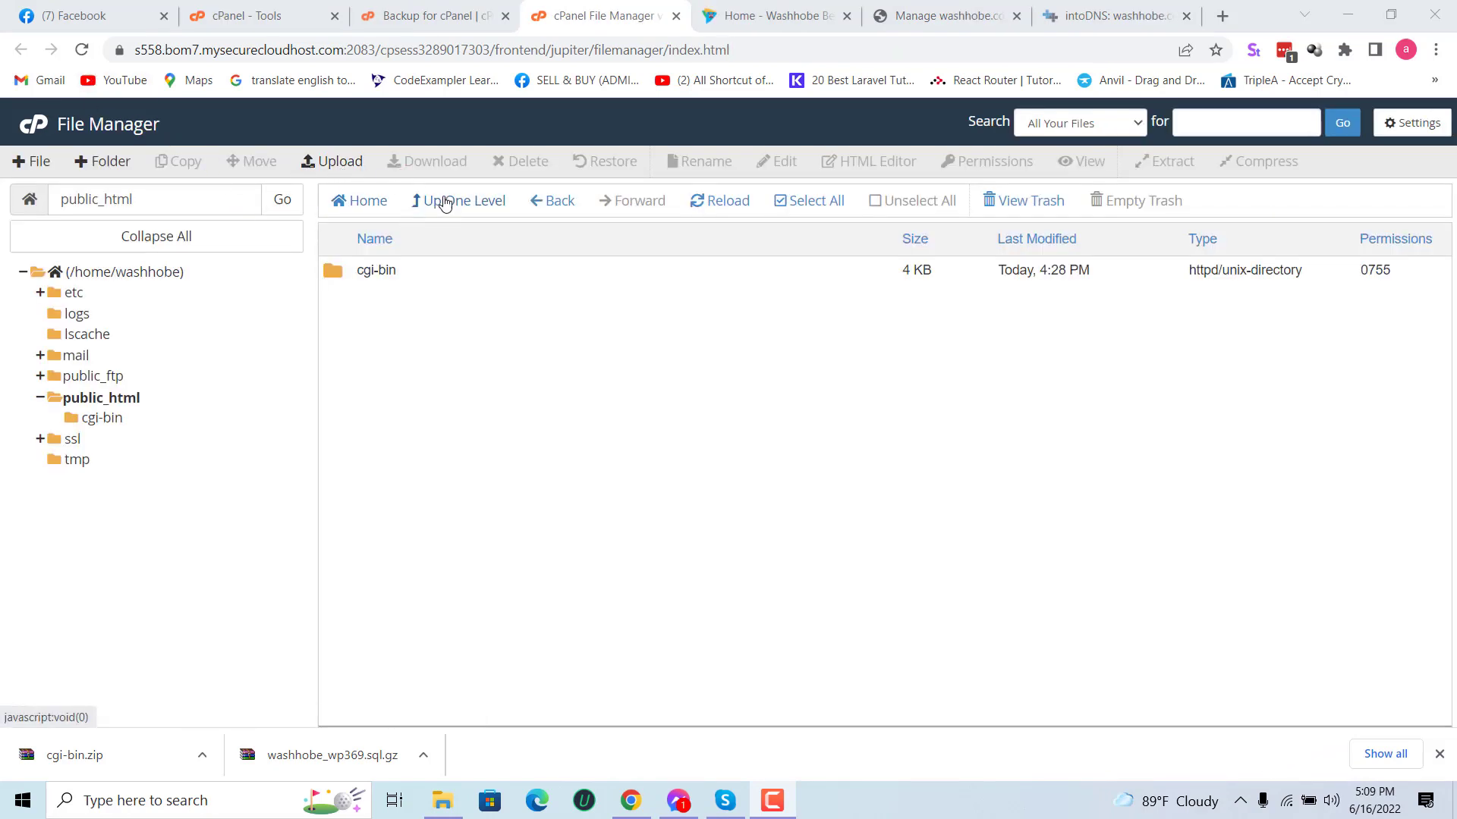
Step: Extract the uploaded cgi-bin.zip archive into public_html
left_click(720, 219)
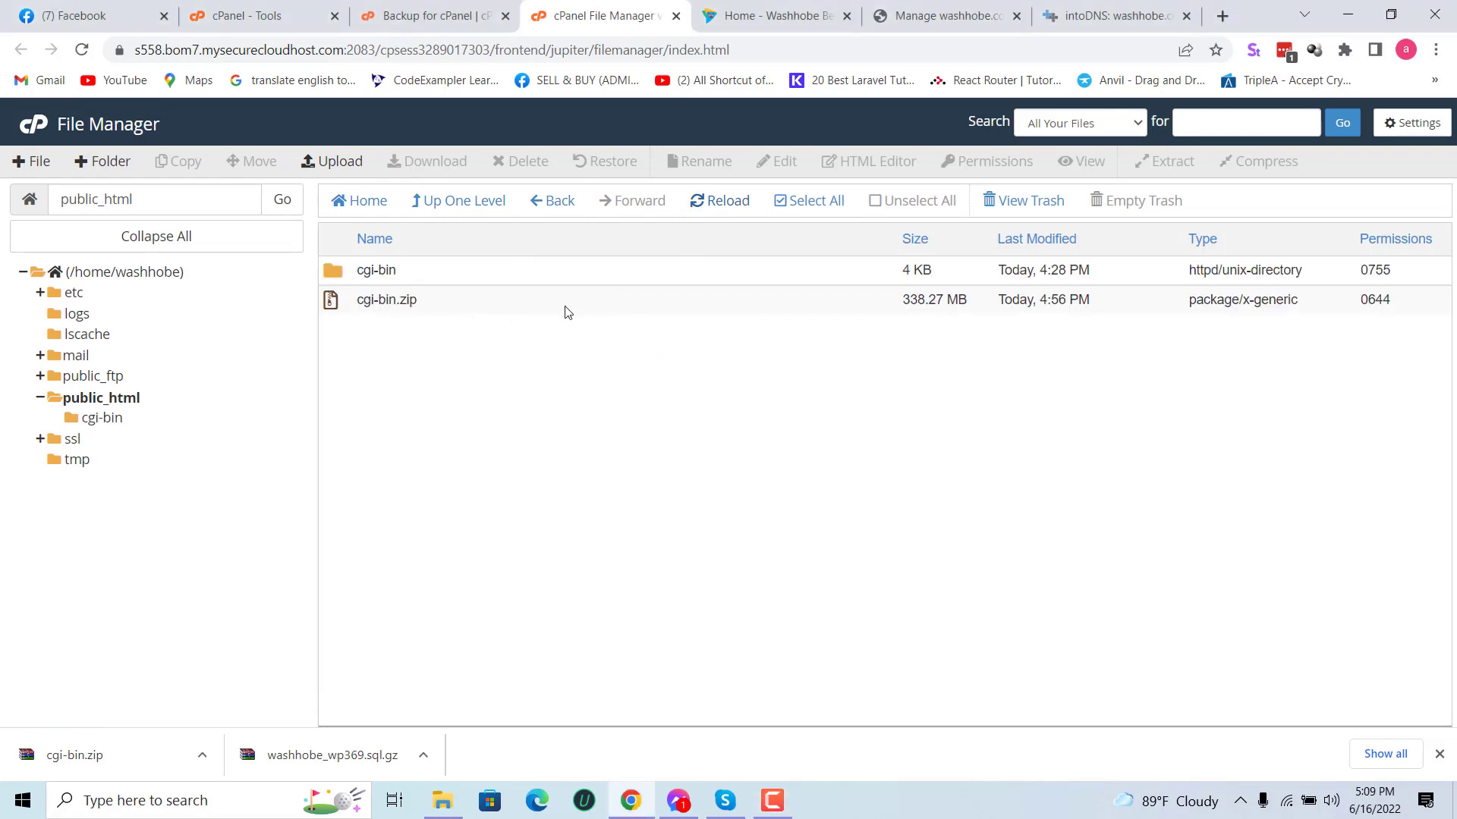
left_click(568, 302)
right_click(565, 311)
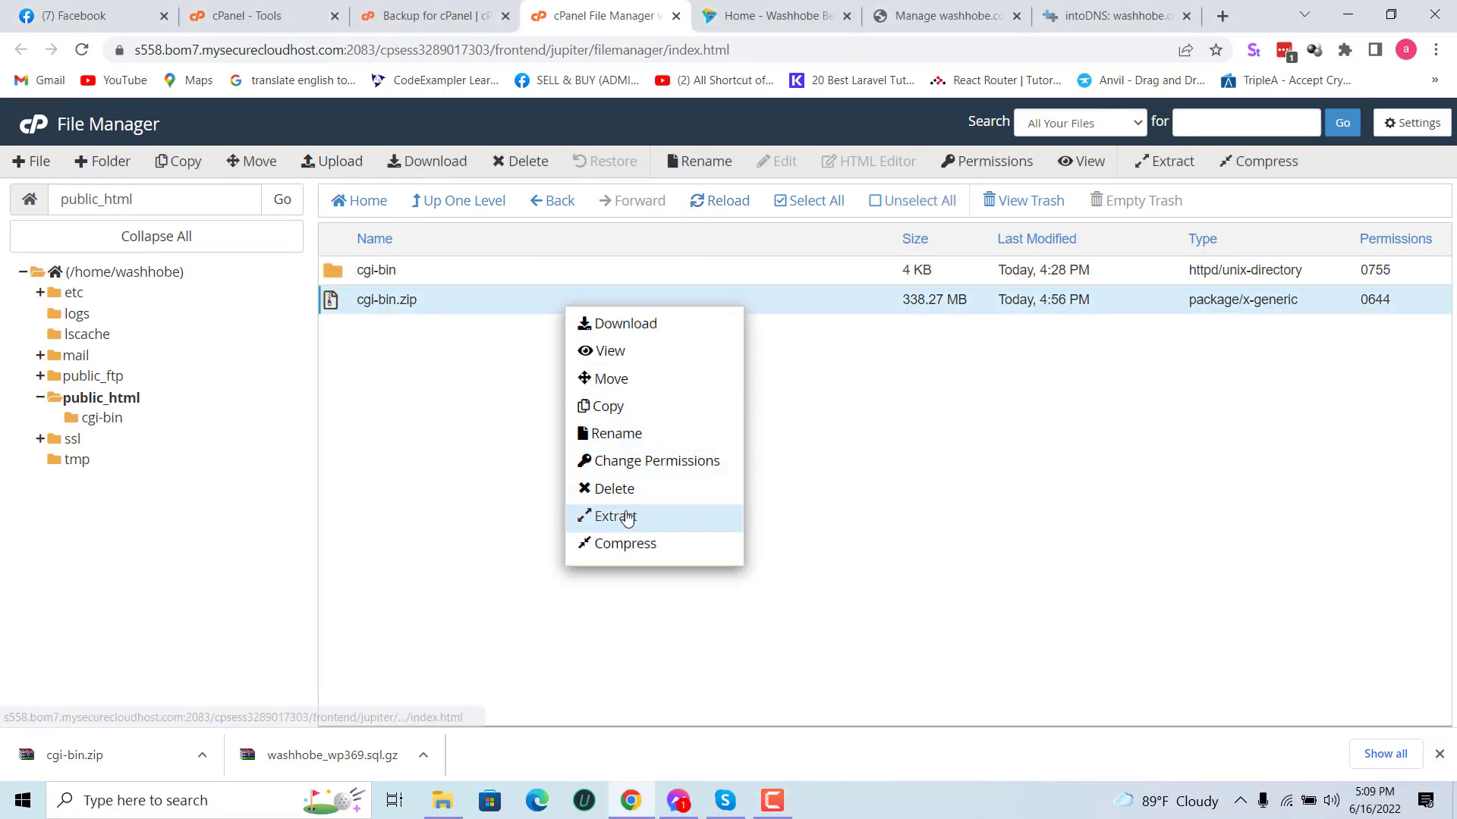
left_click(670, 518)
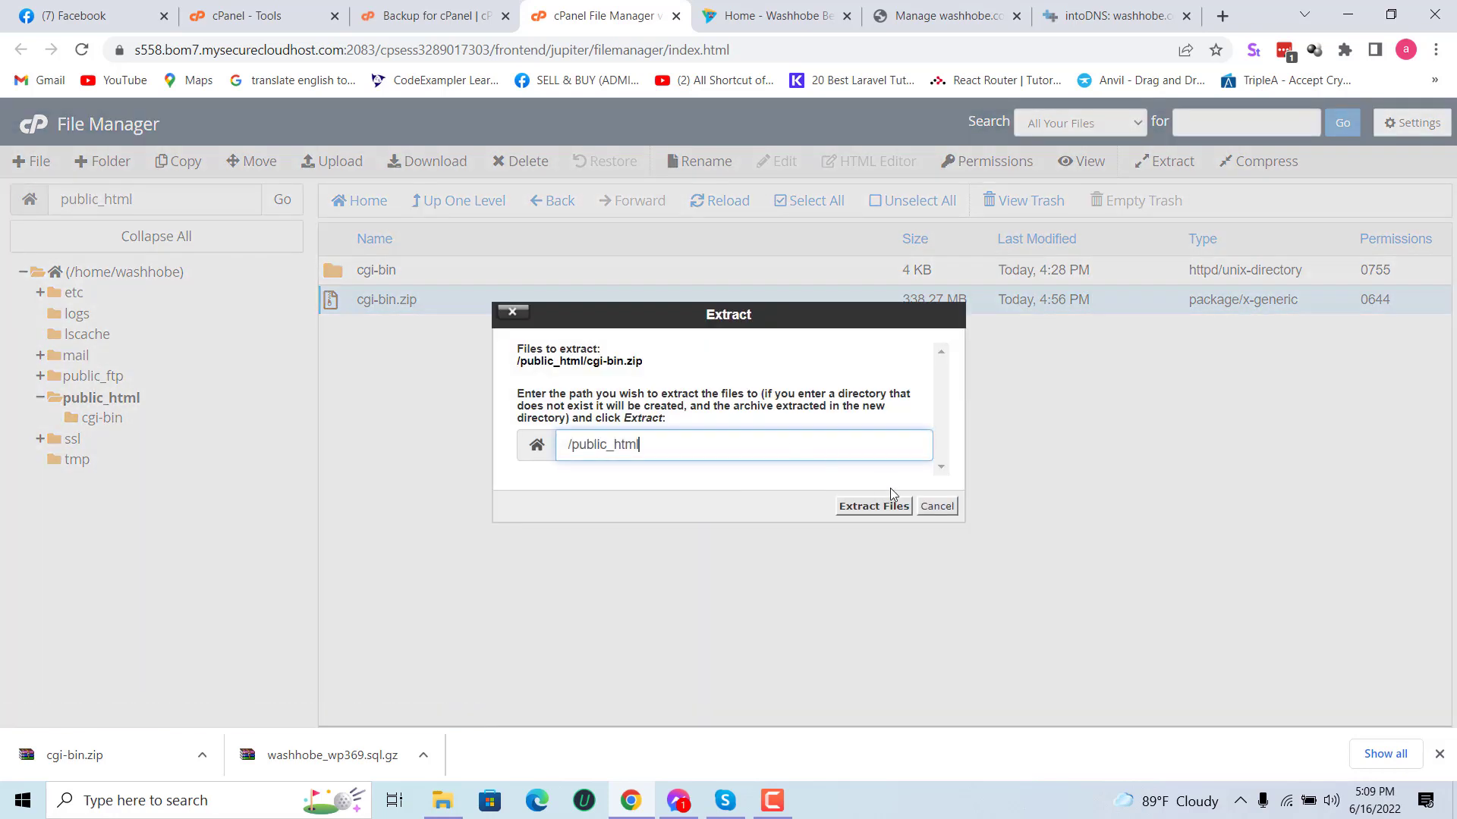
left_click(874, 506)
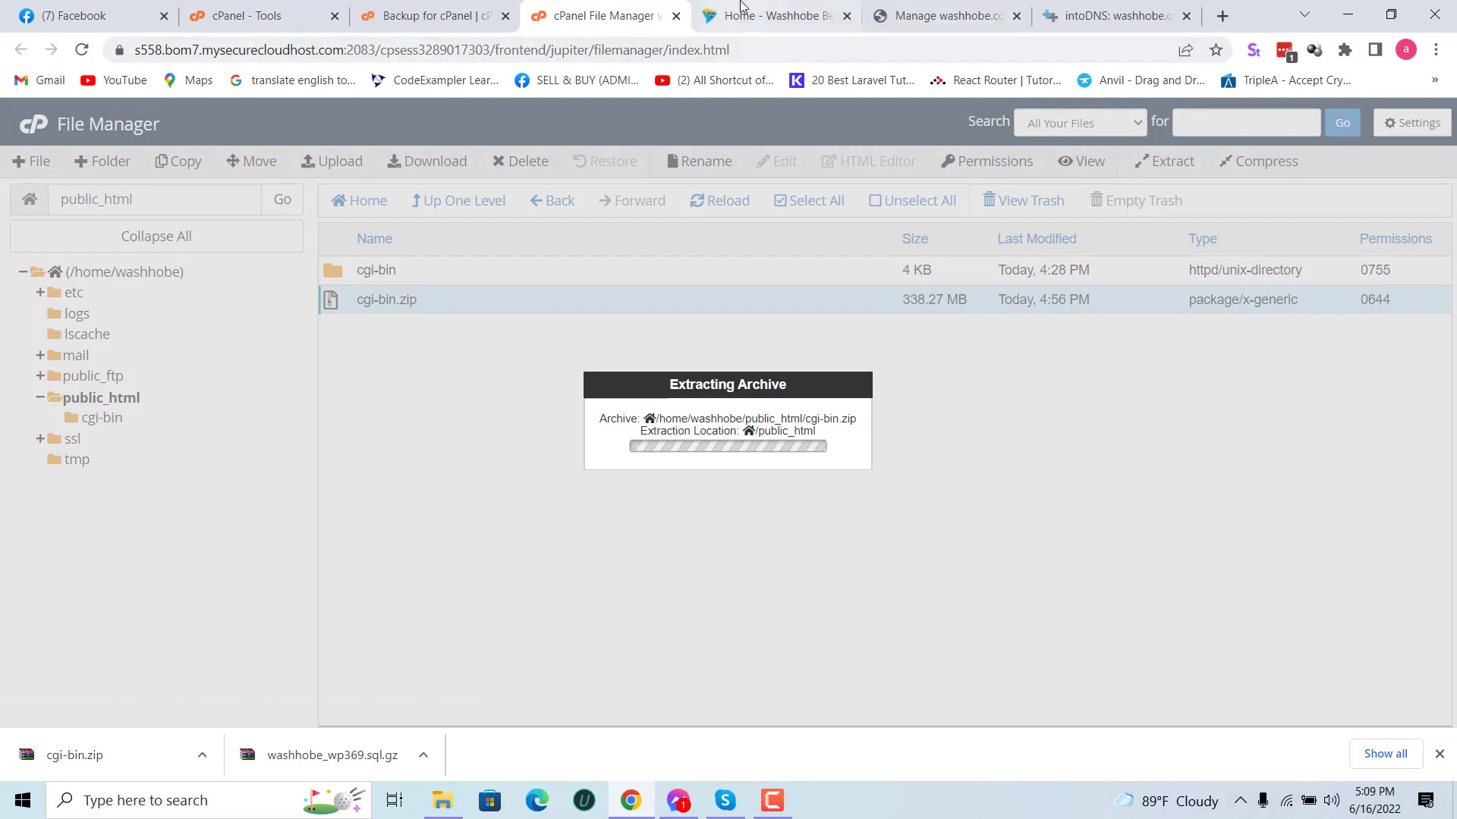
Step: Reload the Washhobe site, then close the Extraction Results dialog in File Manager
left_click(774, 16)
left_click(79, 53)
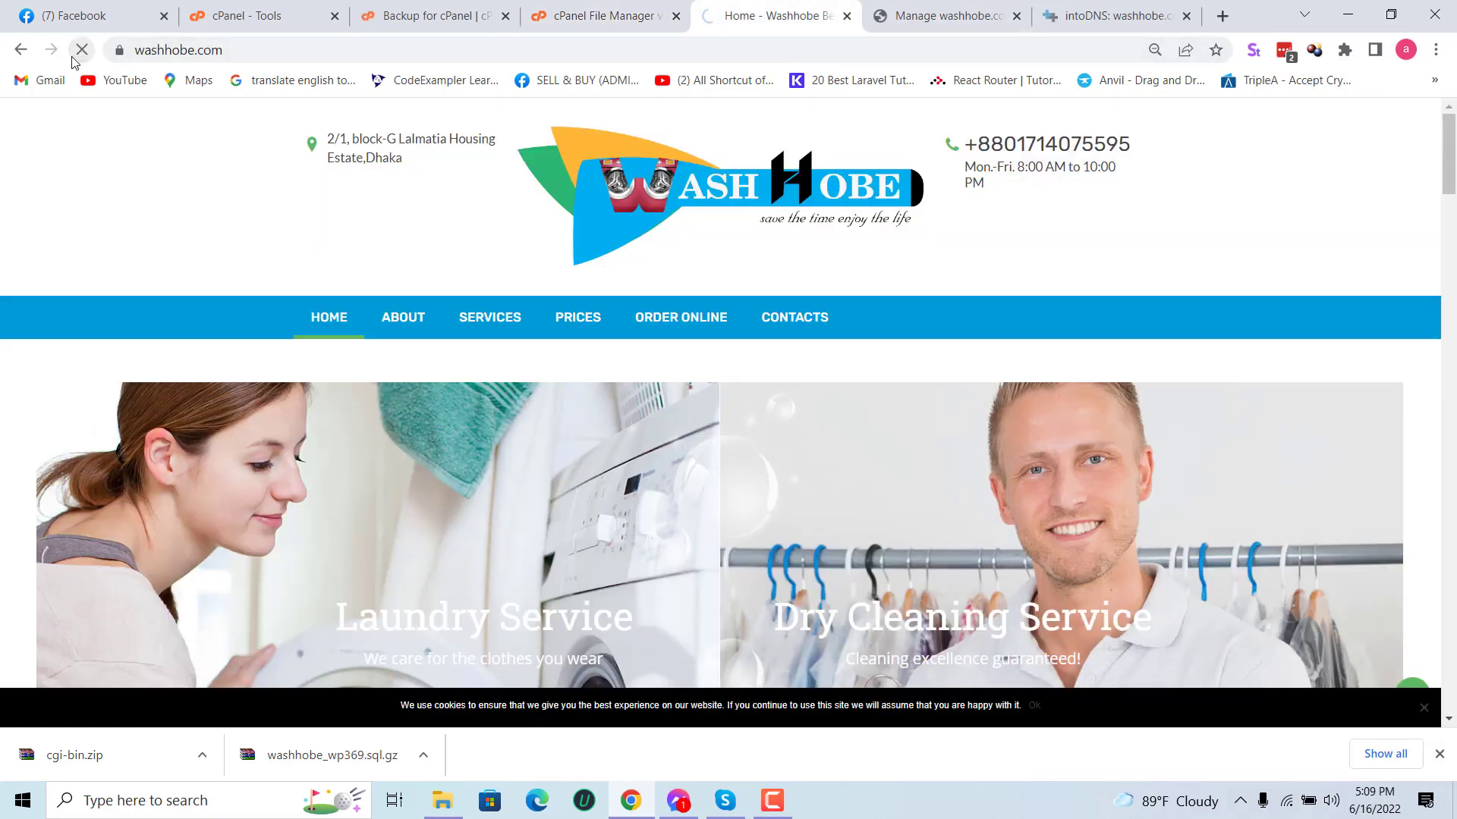
left_click(75, 54)
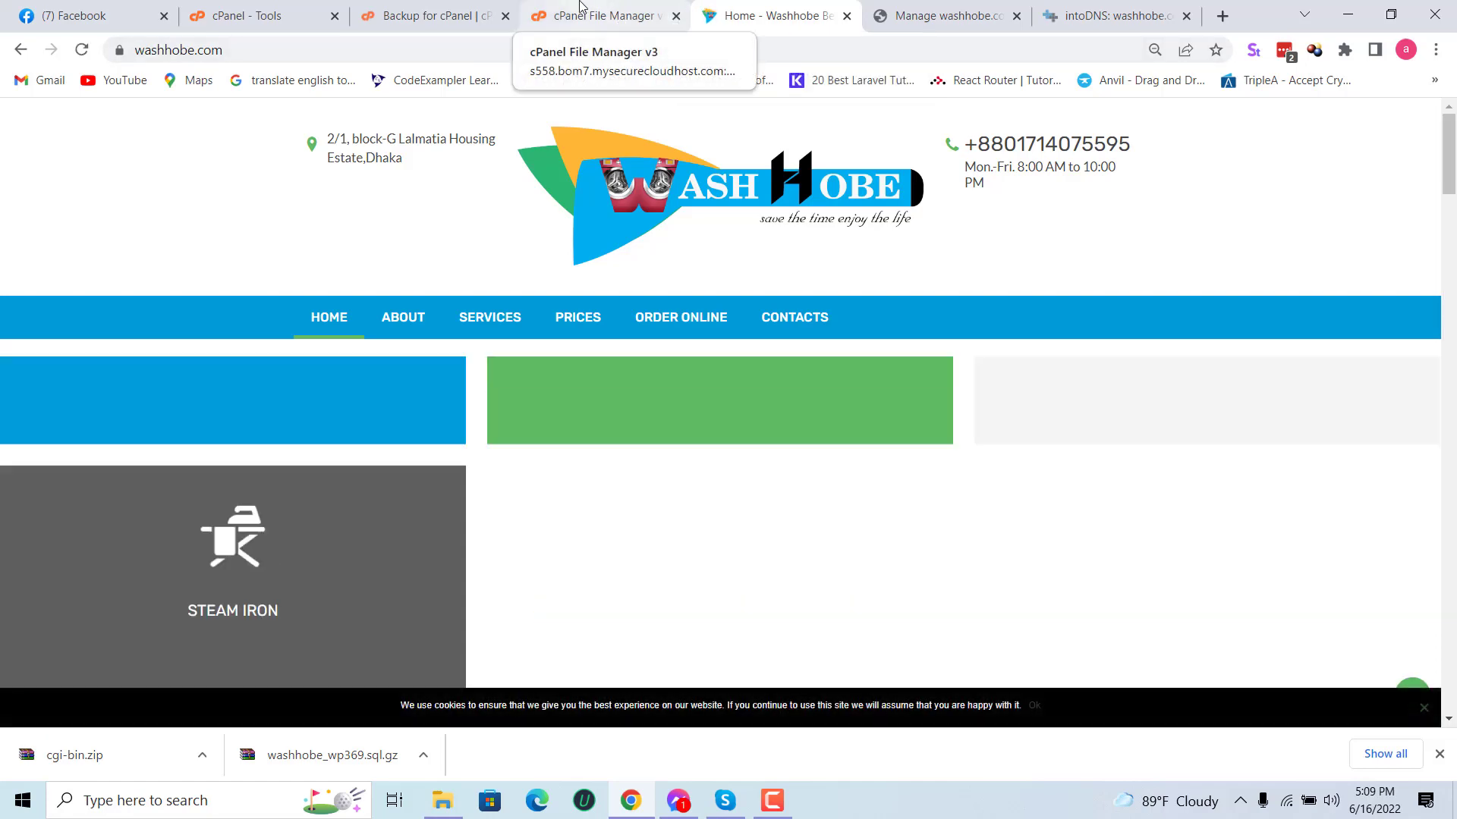
left_click(579, 16)
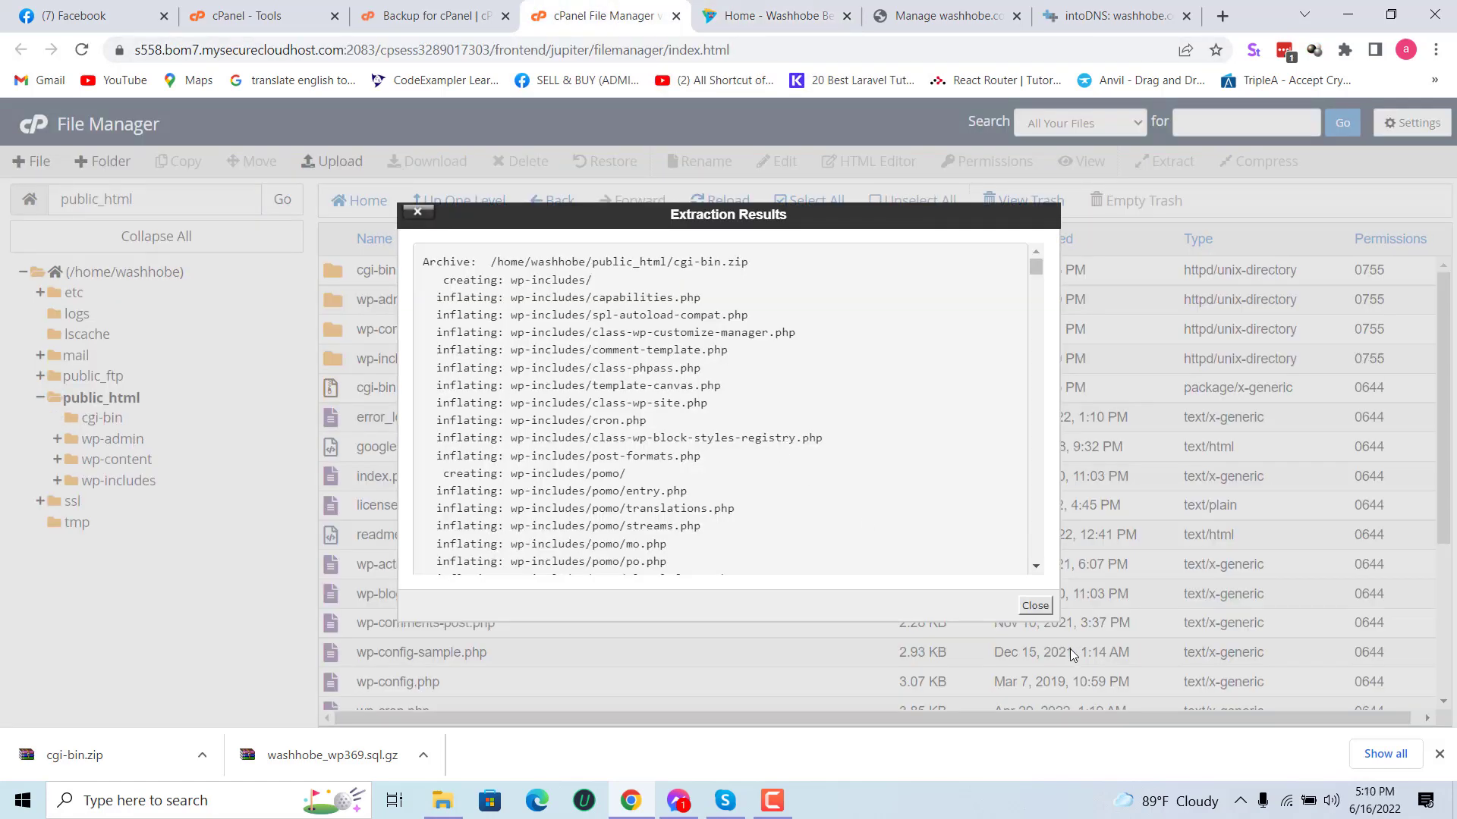
left_click(1035, 605)
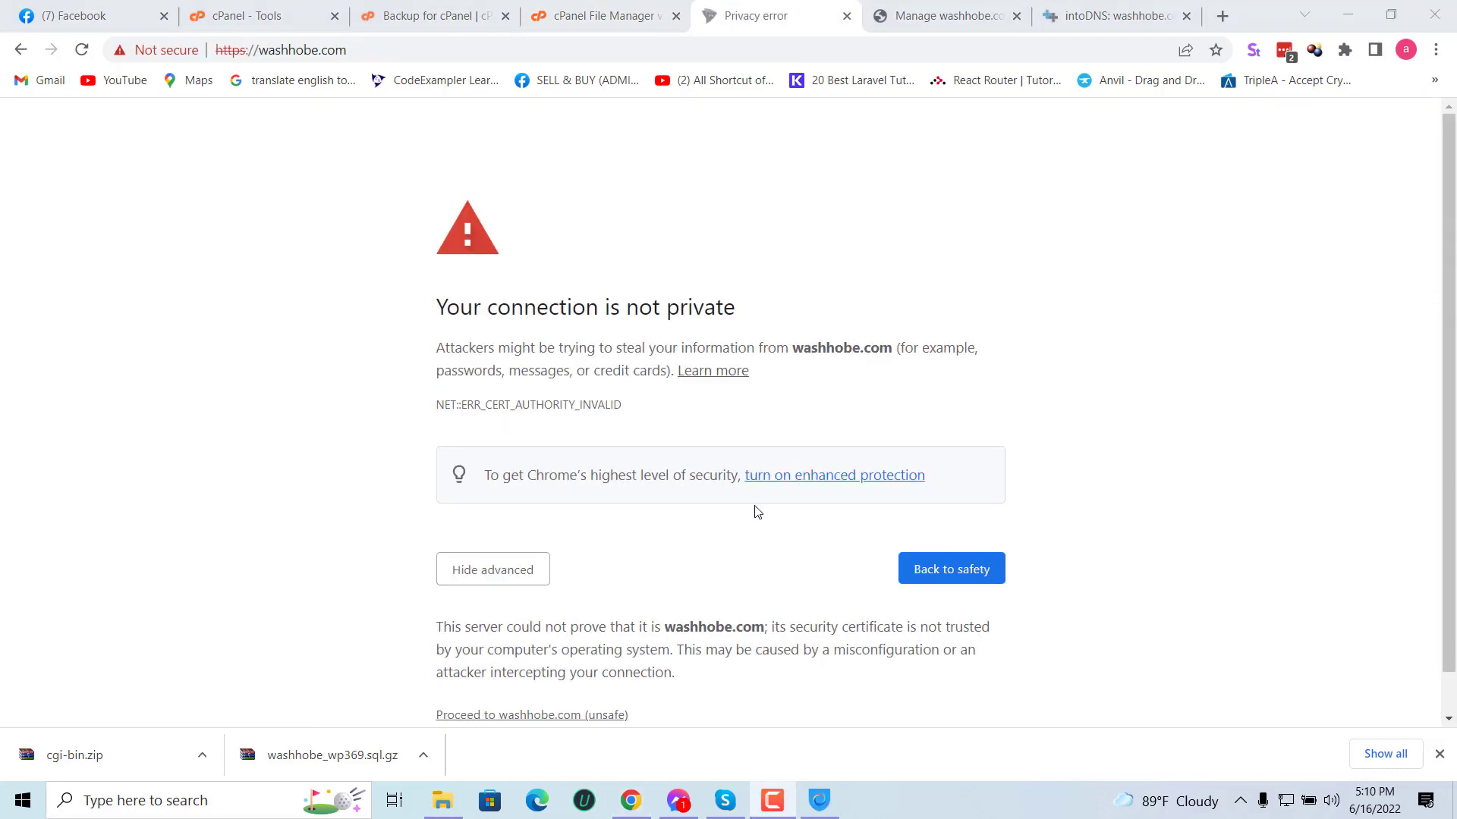
scroll(757, 511, "down", 1)
Step: Minimize Hotspot Shield and proceed past the certificate warning to washhobe.com
left_click(819, 801)
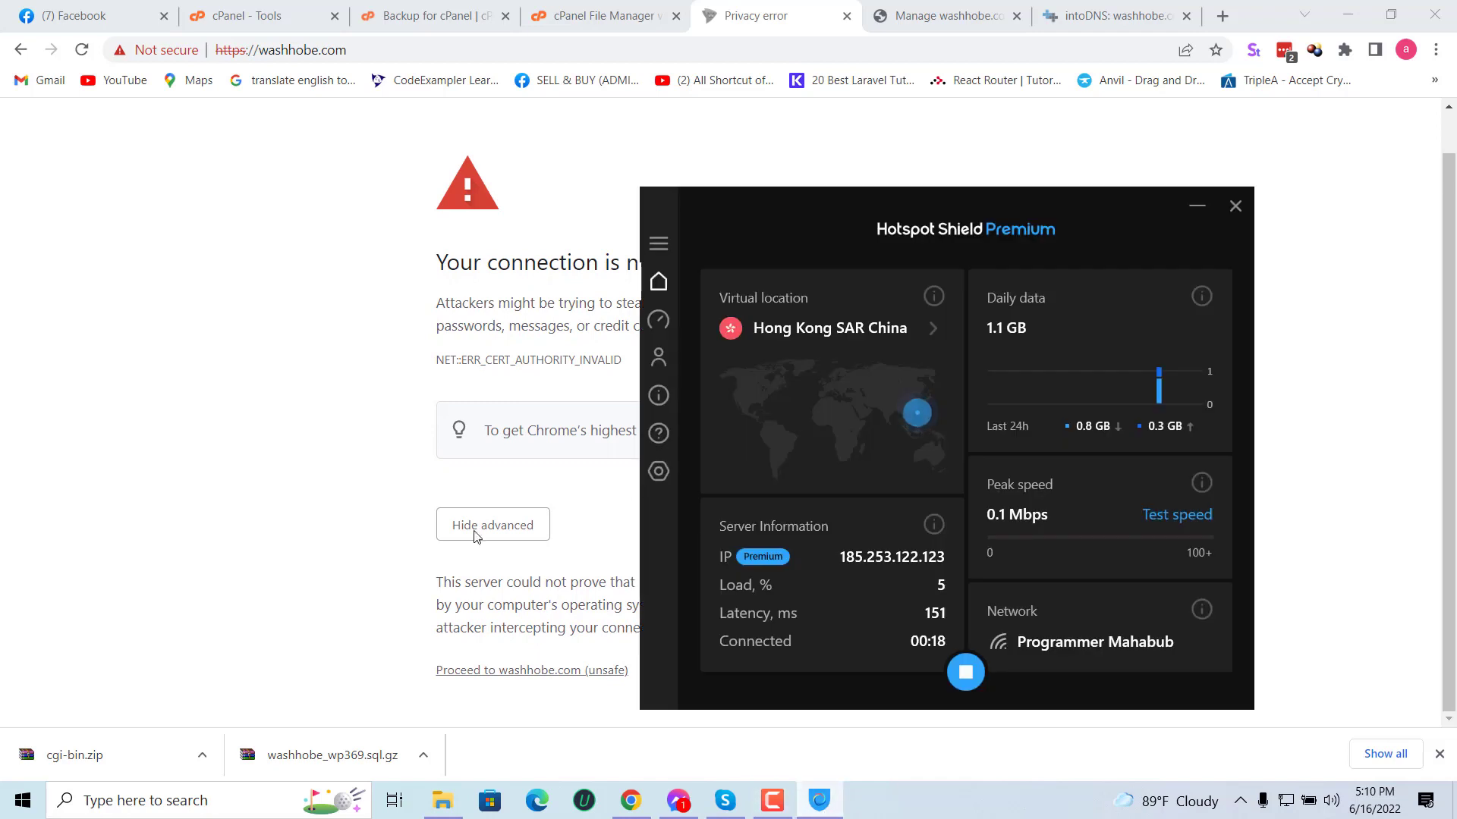
left_click(1198, 209)
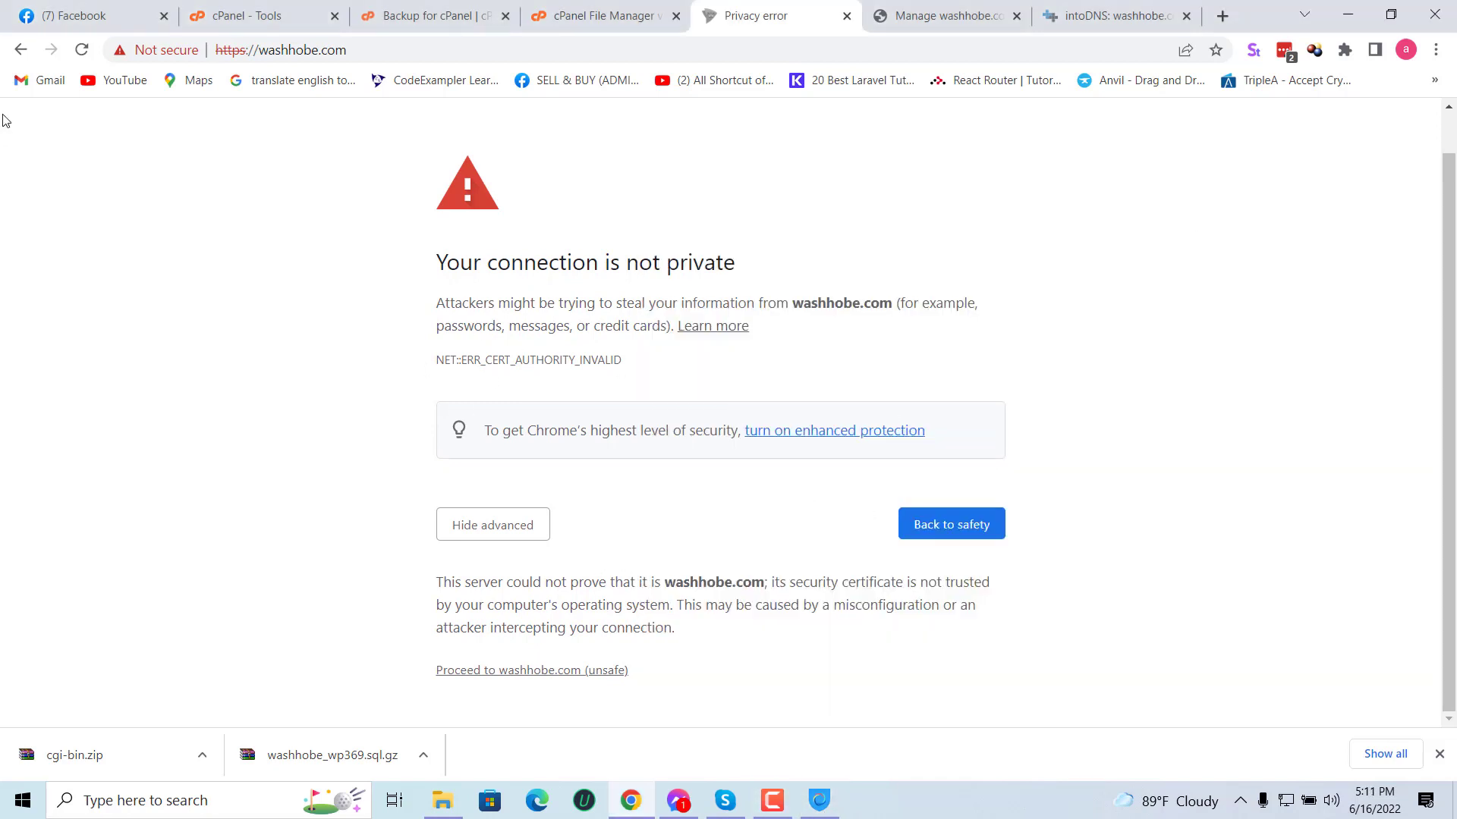
left_click(77, 55)
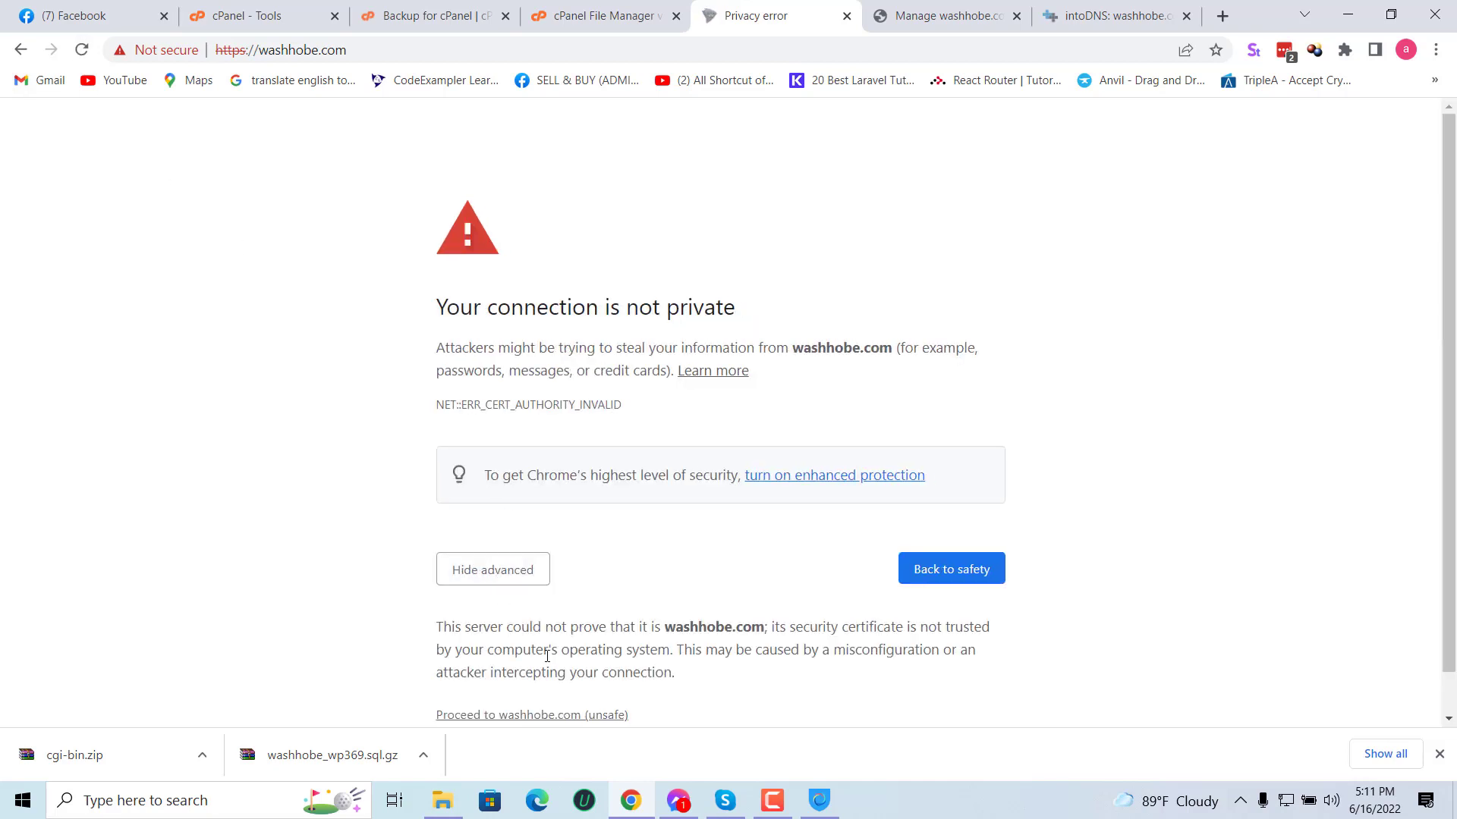
left_click(539, 716)
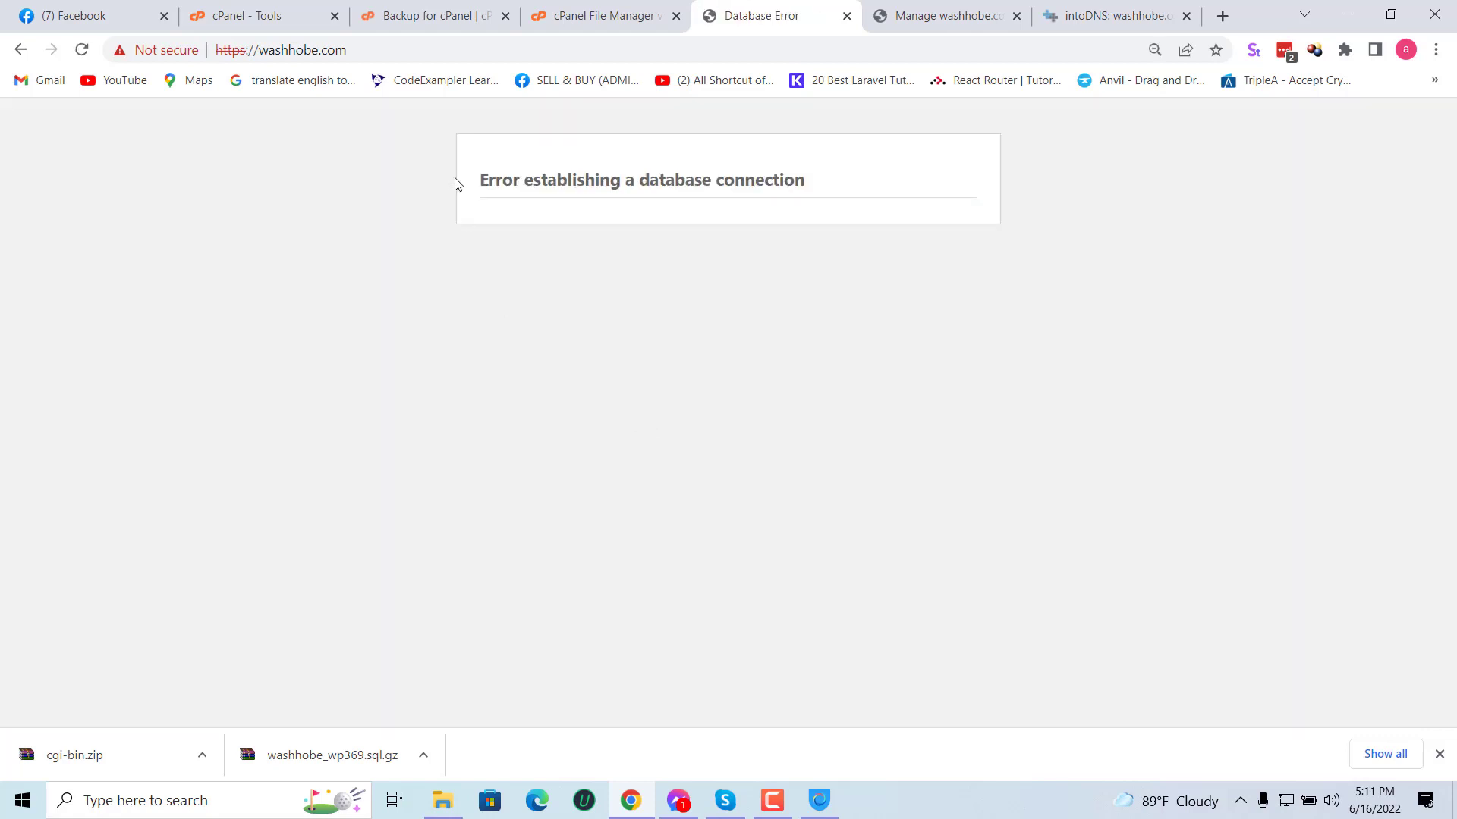
Step: Check the 'Error establishing a database connection' message, reload the site, and return to File Manager
left_click_drag(458, 185, 983, 181)
left_click_drag(433, 182, 1202, 183)
left_click(462, 186)
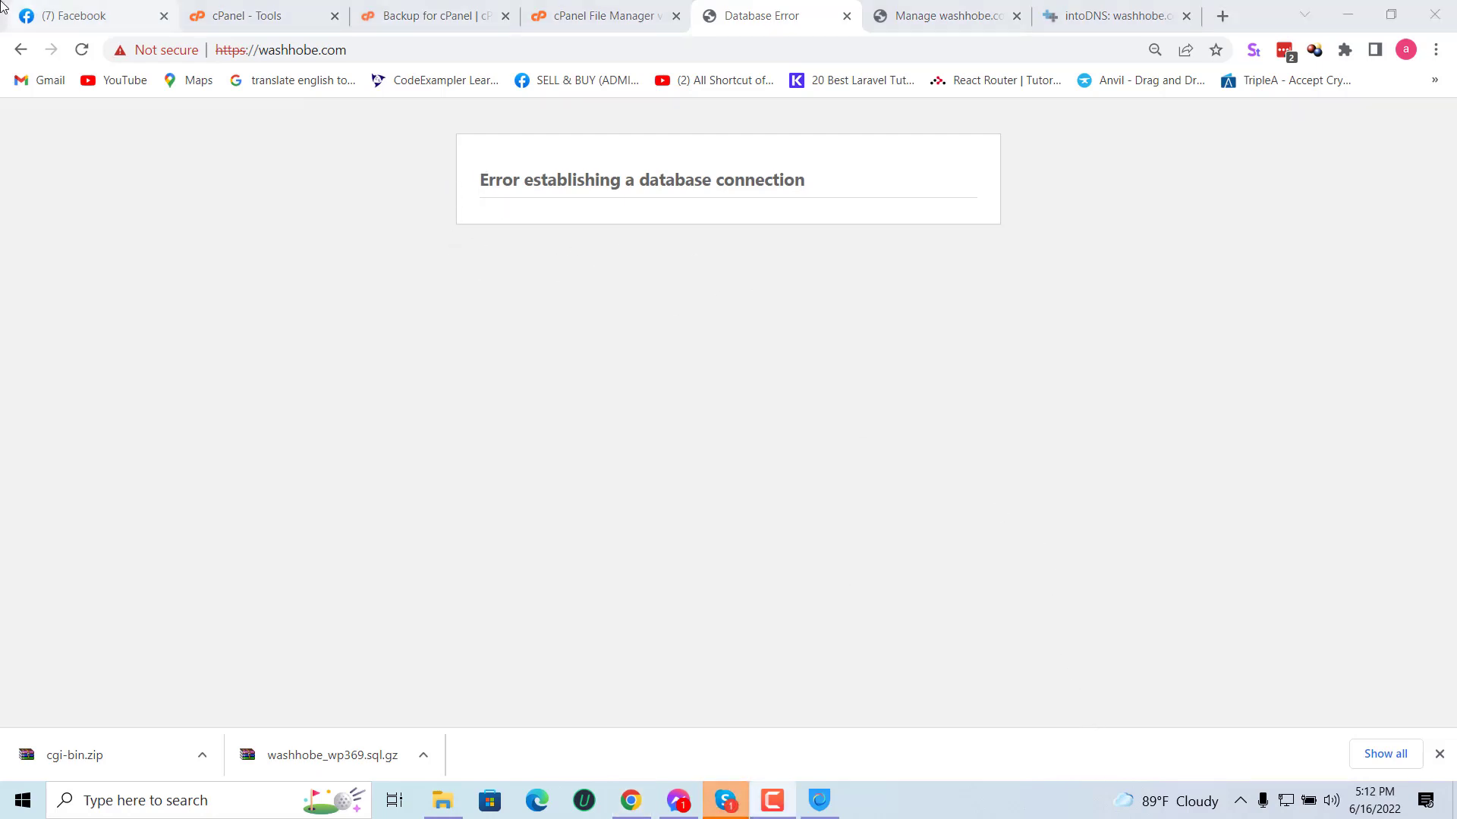
left_click(81, 50)
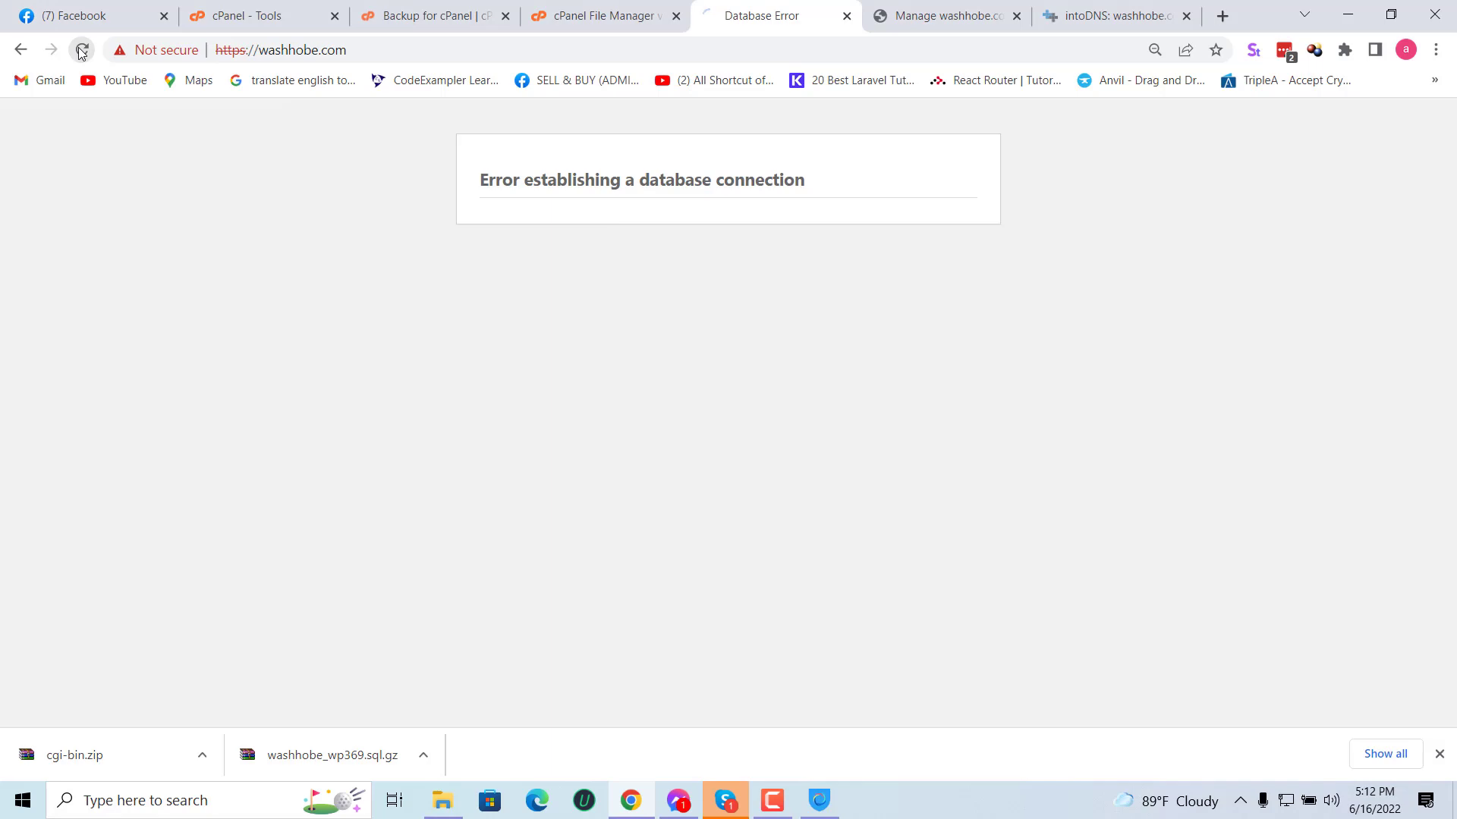
left_click(619, 10)
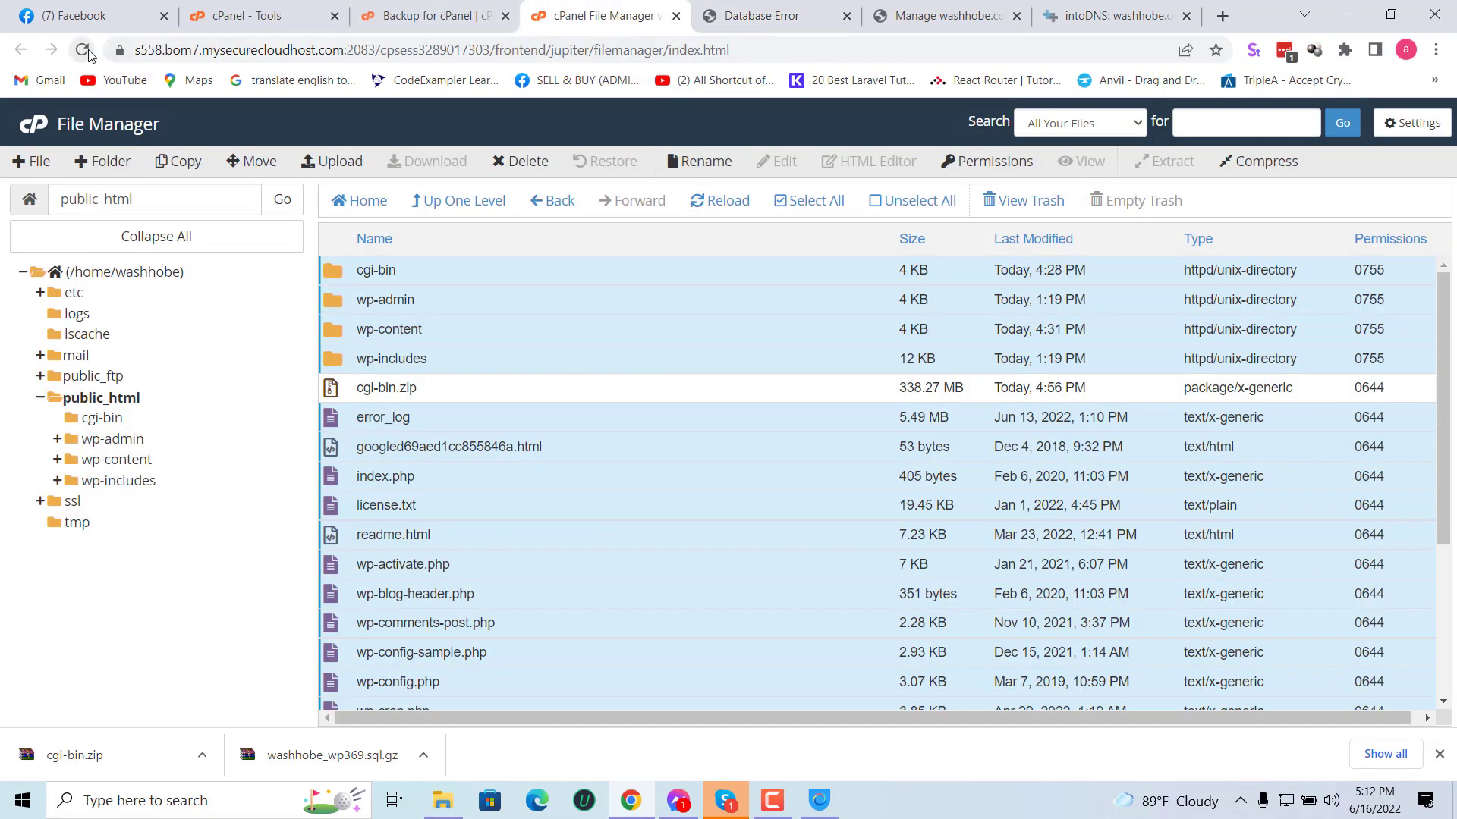
Step: Close the expired cPanel Login and Backup tabs and reload the cPanel Tools page
left_click(81, 50)
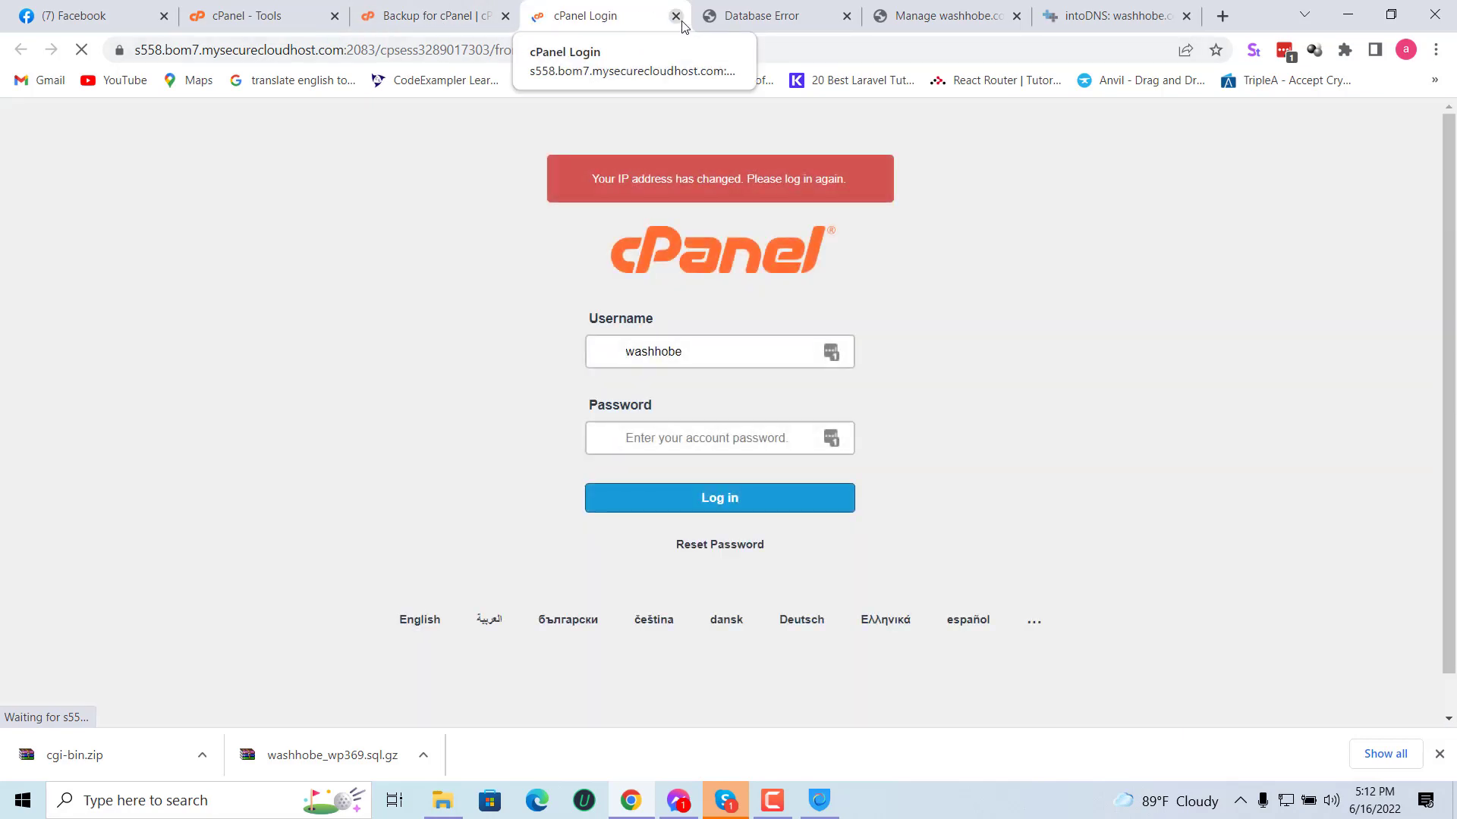
left_click(679, 19)
left_click(505, 16)
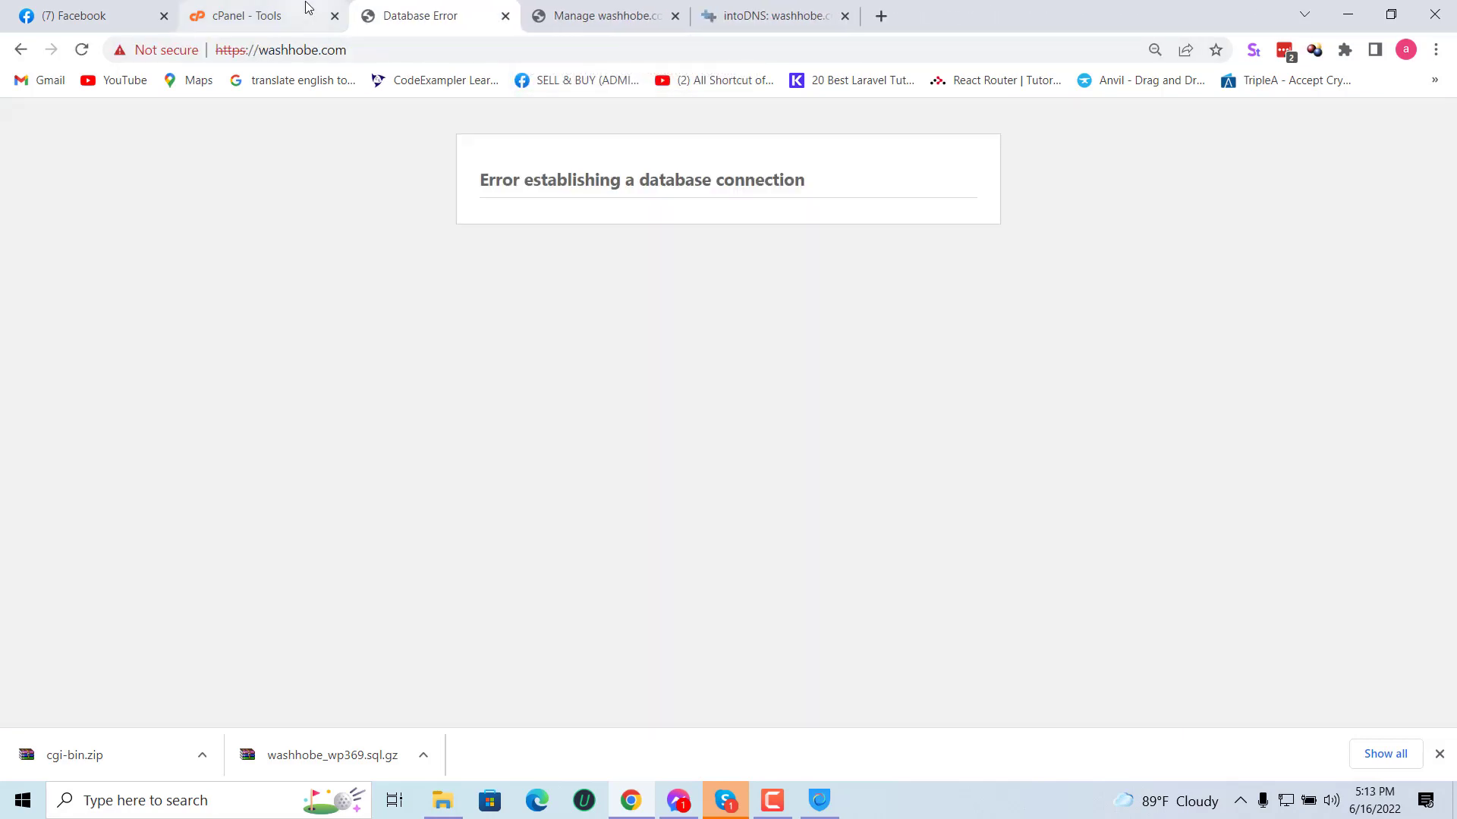
left_click(307, 8)
left_click(84, 142)
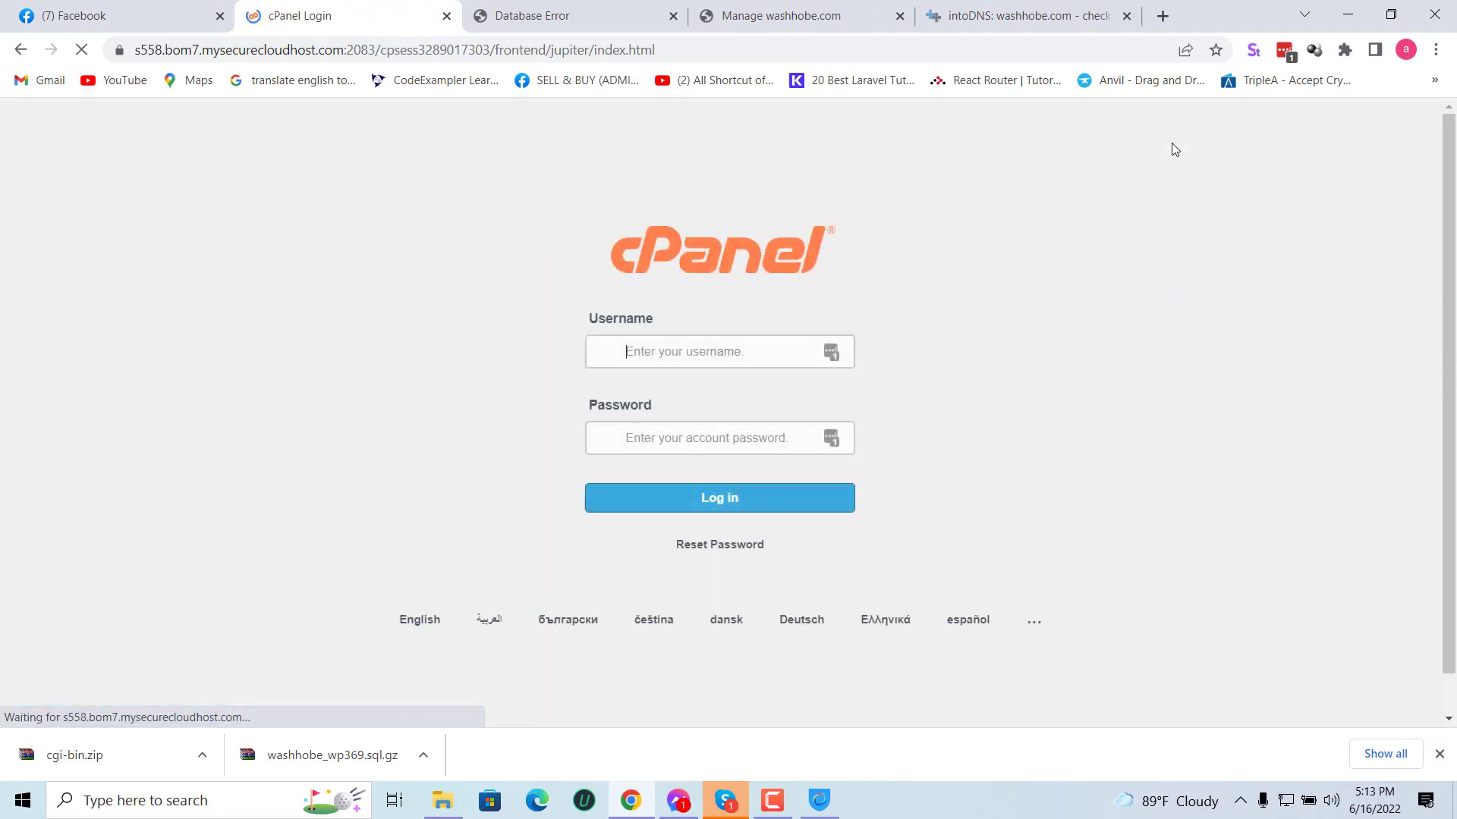
Step: Log in to cPanel with the saved LastPass credentials and open File Manager
left_click(831, 353)
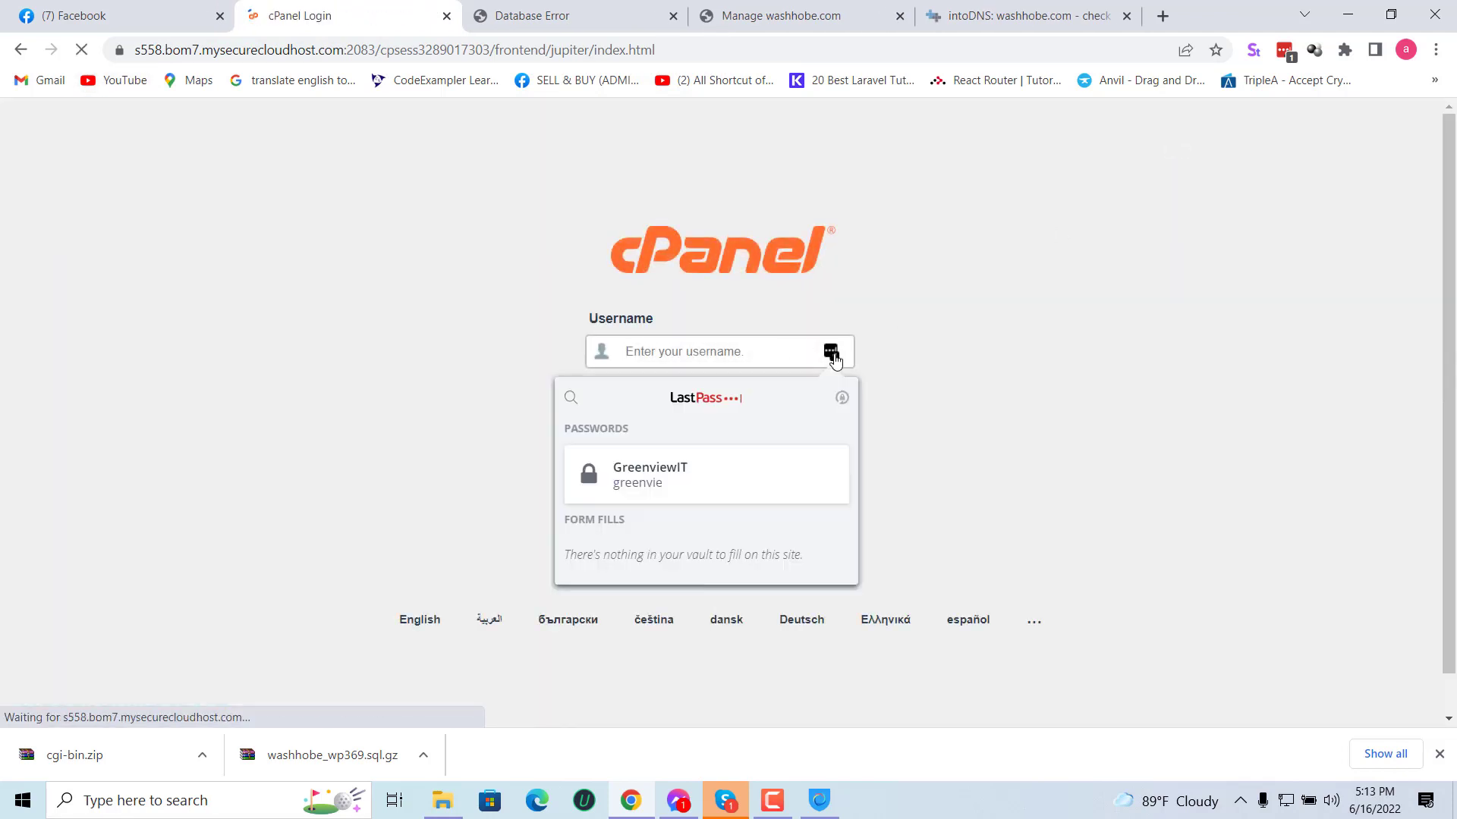
left_click(668, 473)
left_click(685, 499)
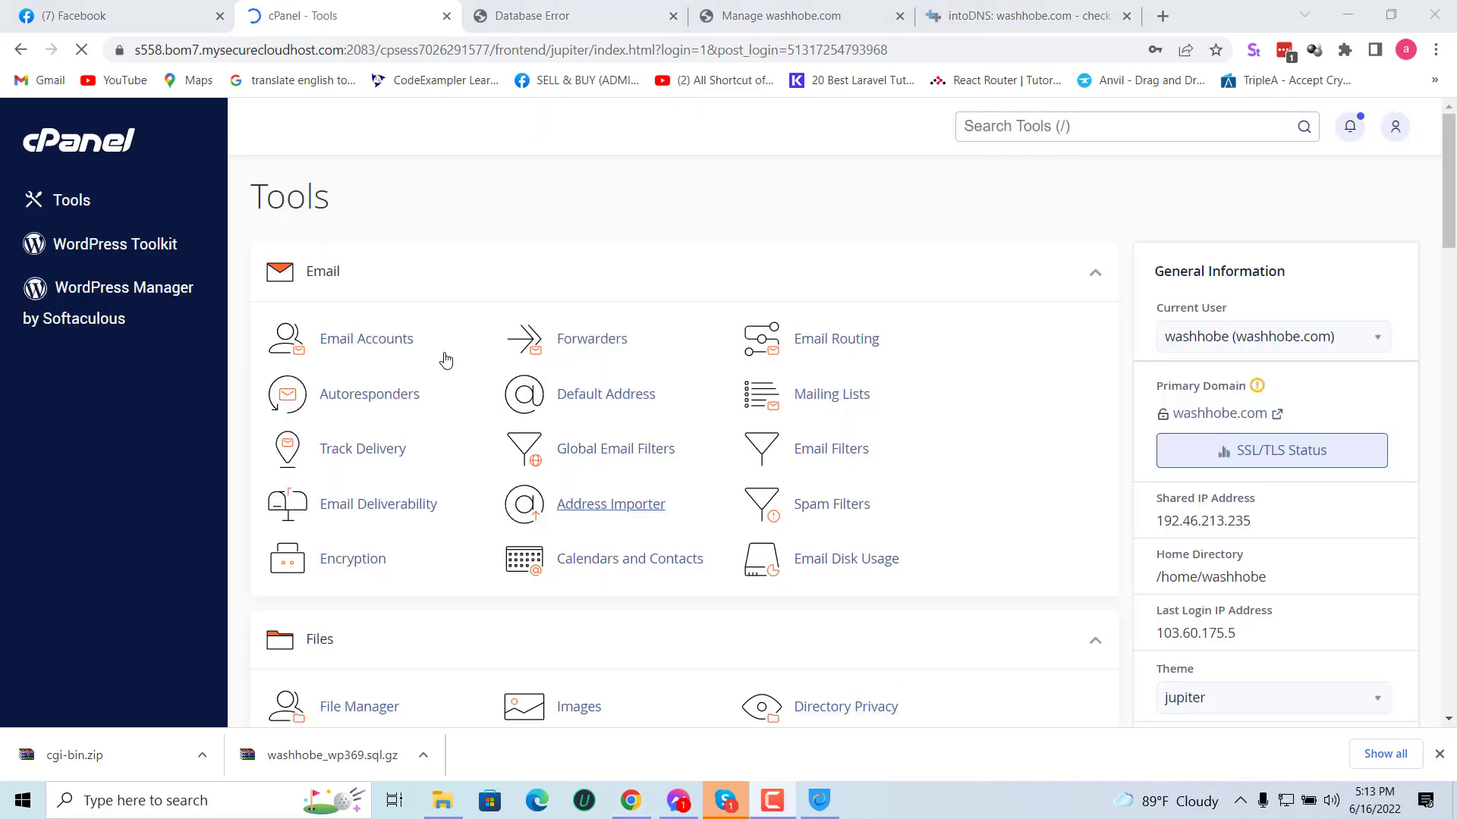
scroll(412, 379, "down", 4)
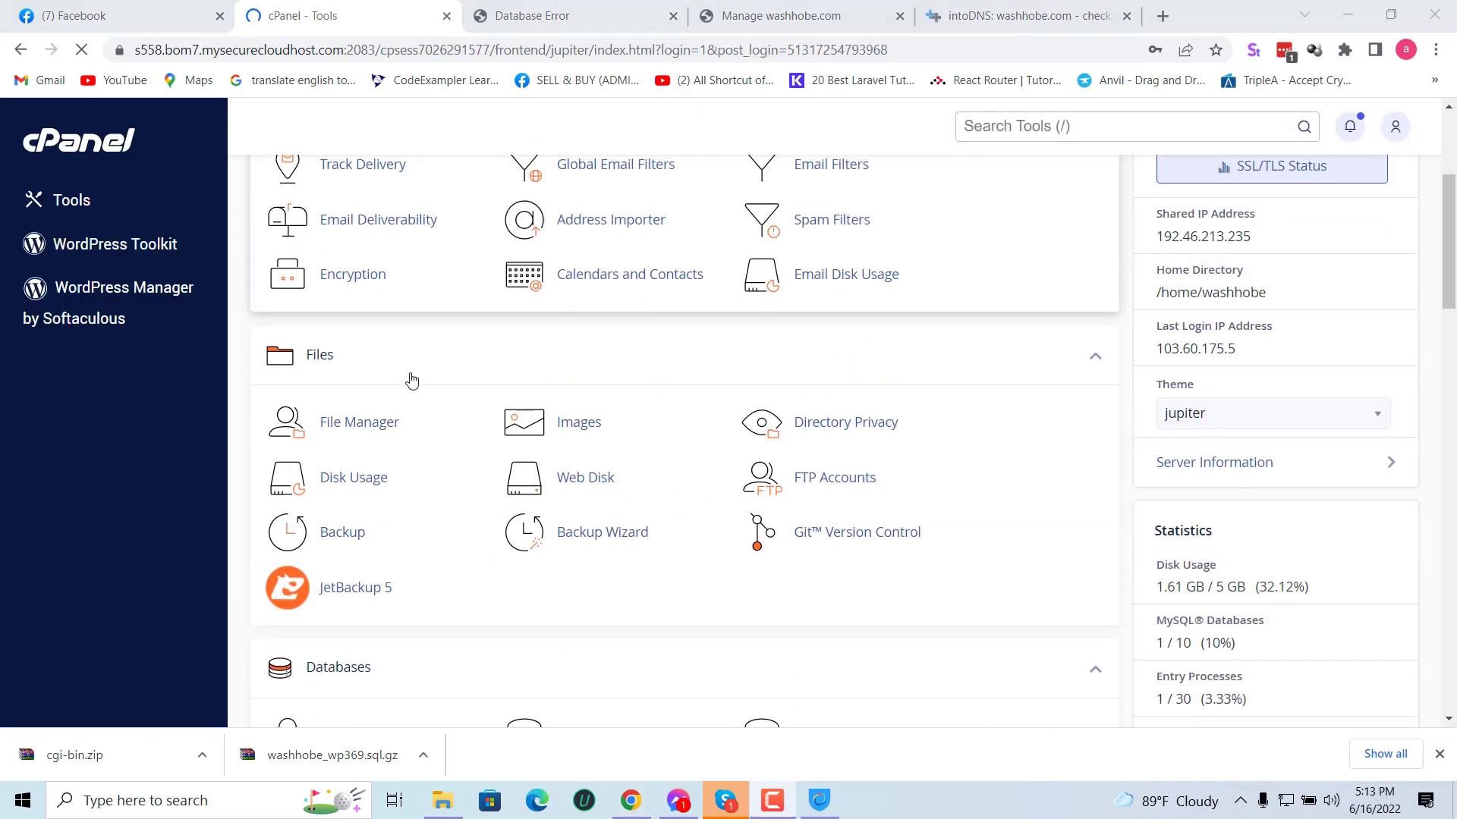
left_click(374, 422)
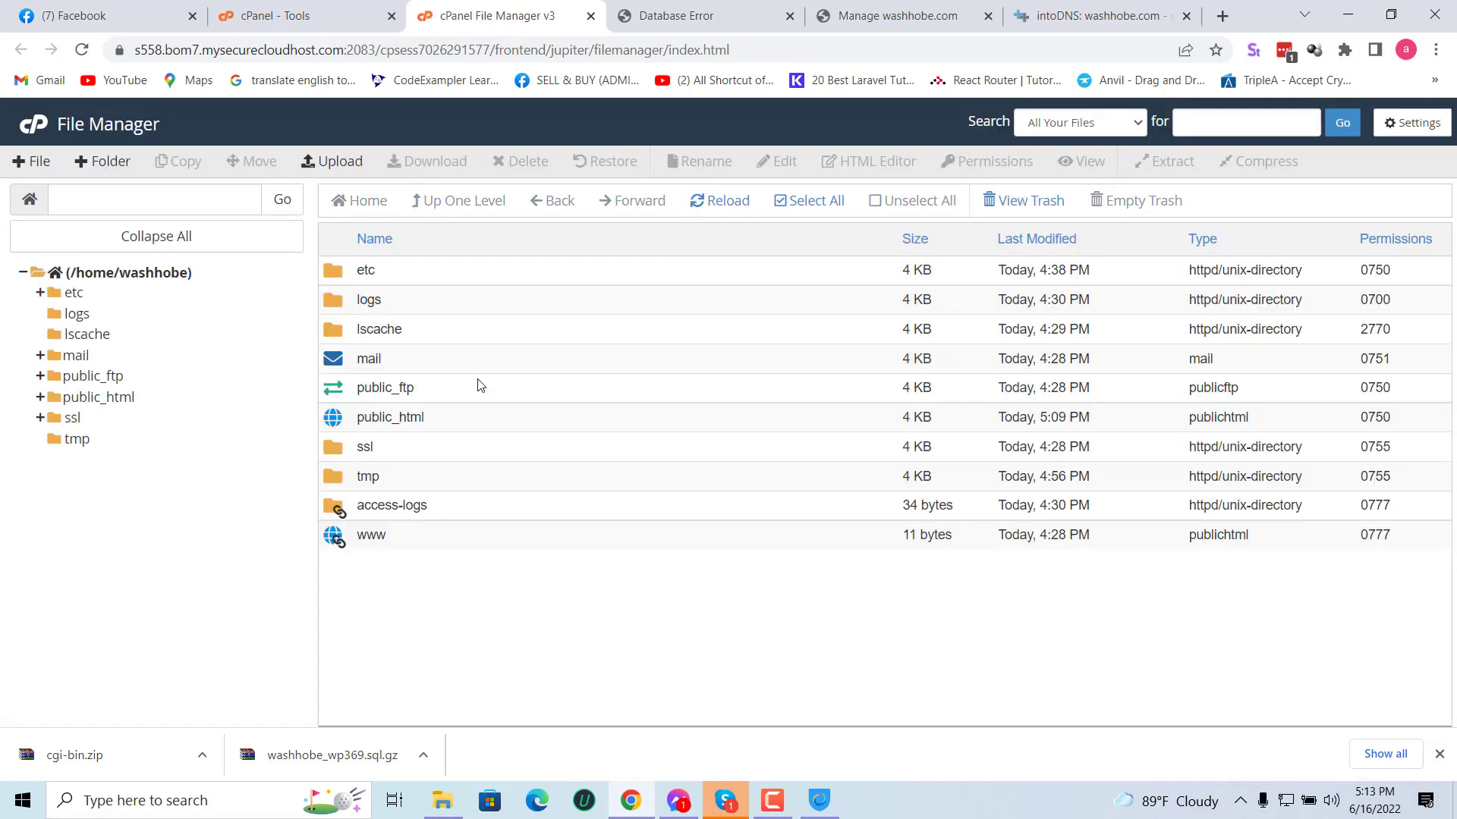
Step: Select everything in public_html except cgi-bin.zip, delete it to the trash, and go back to washhobe.com
double_click(351, 419)
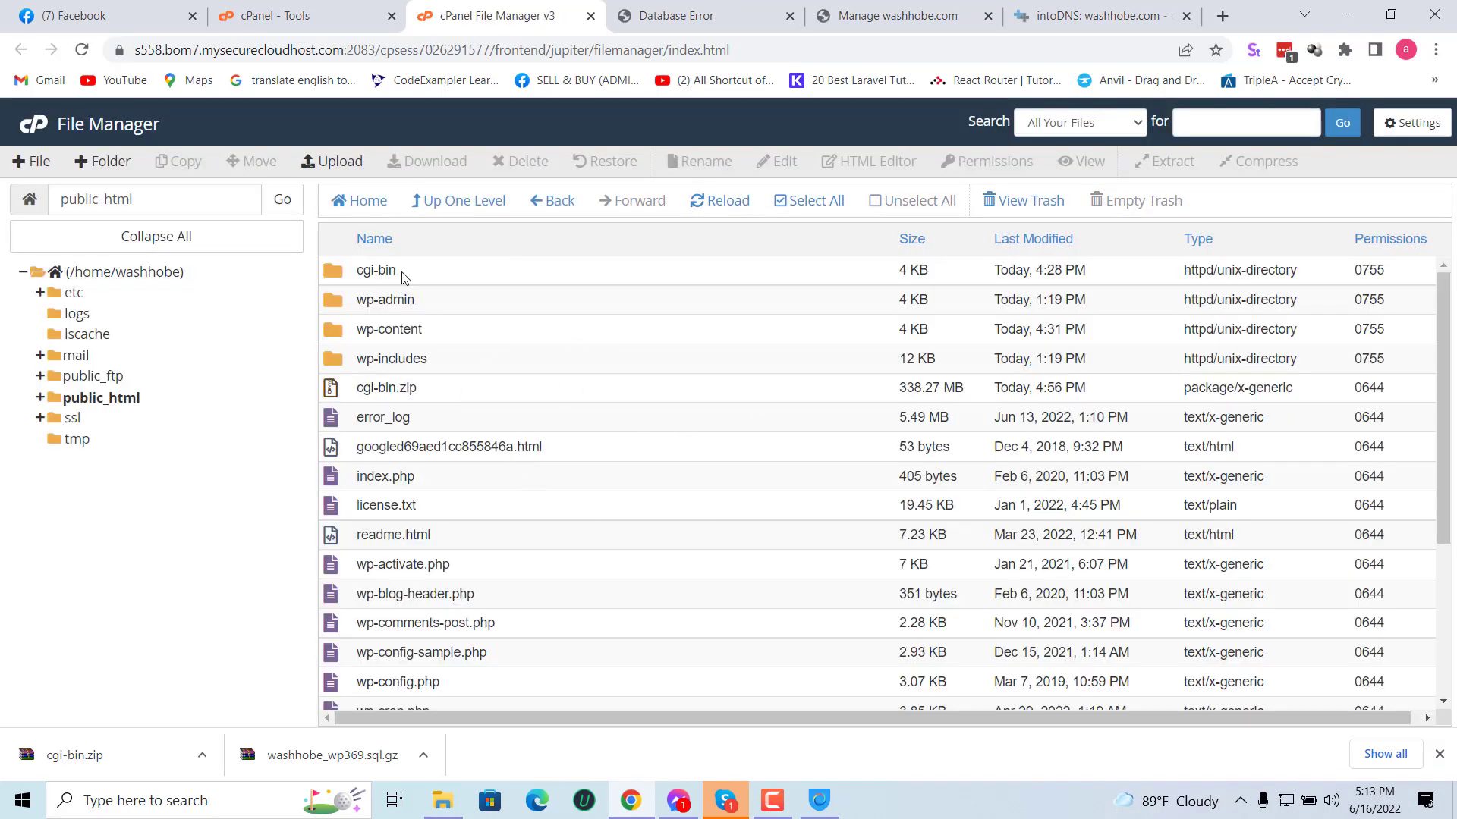
left_click(789, 201)
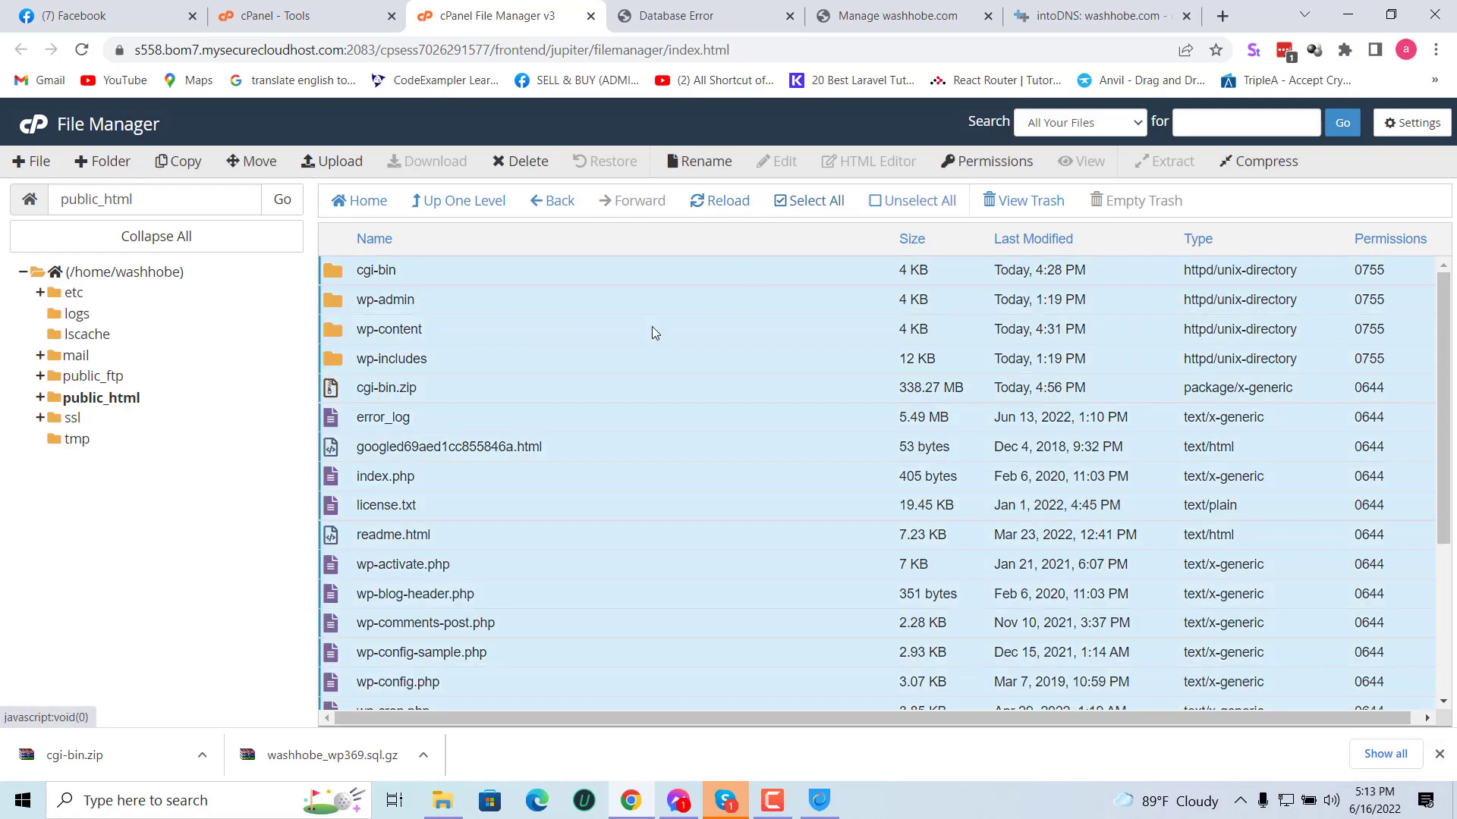
left_click(531, 395, "ctrl")
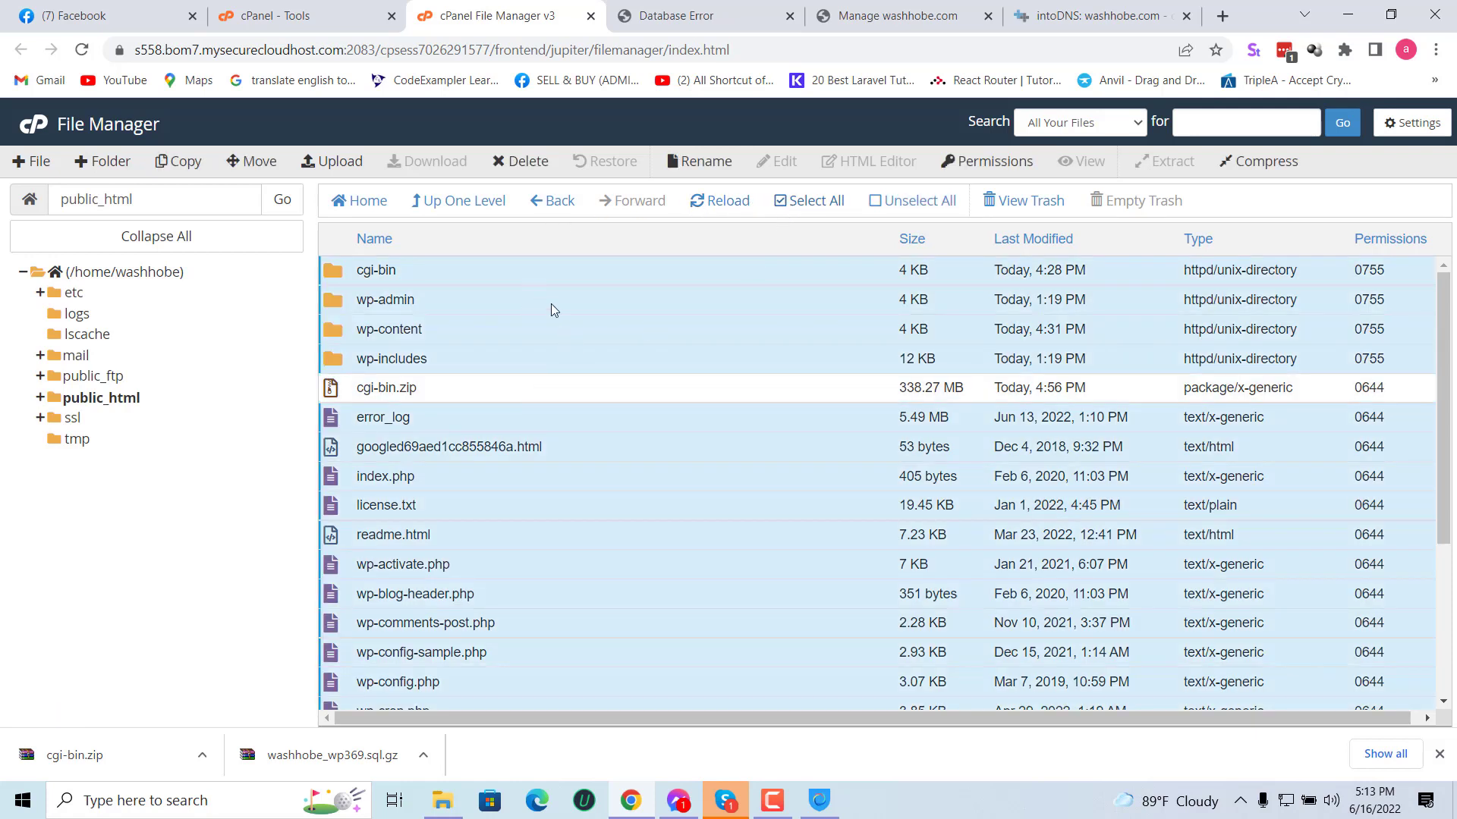
right_click(557, 326)
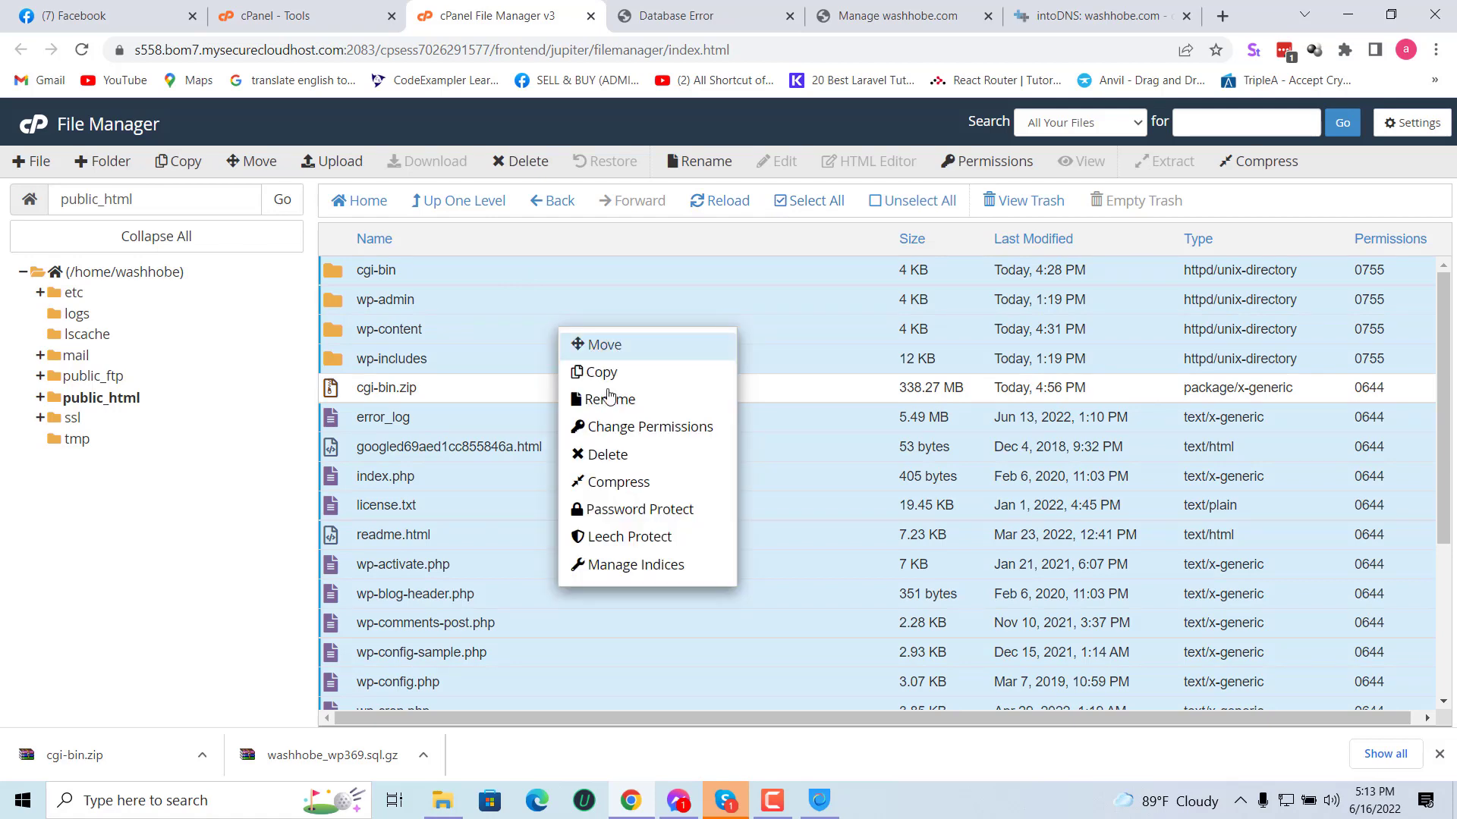
left_click(608, 455)
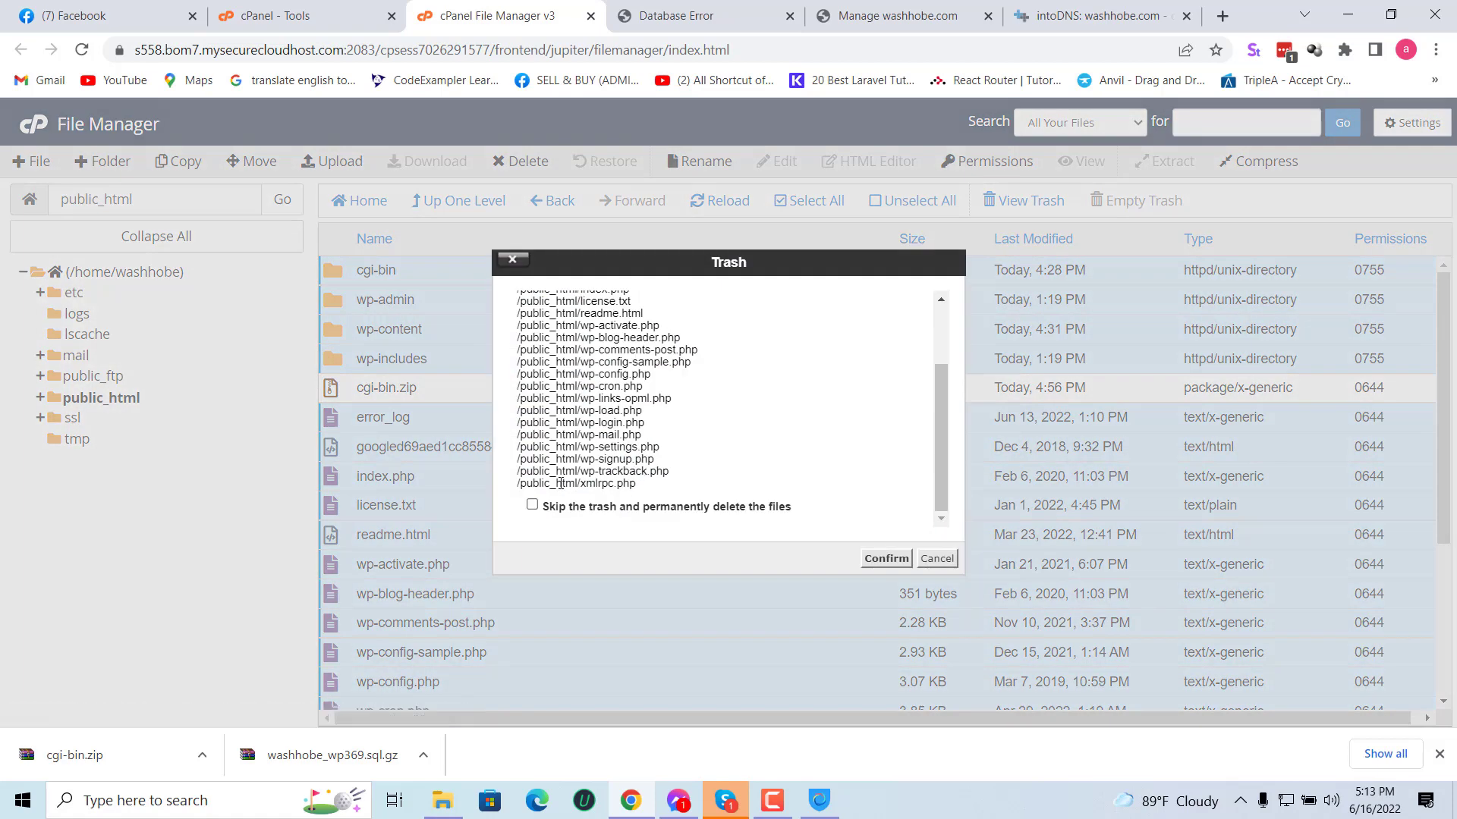
left_click(874, 559)
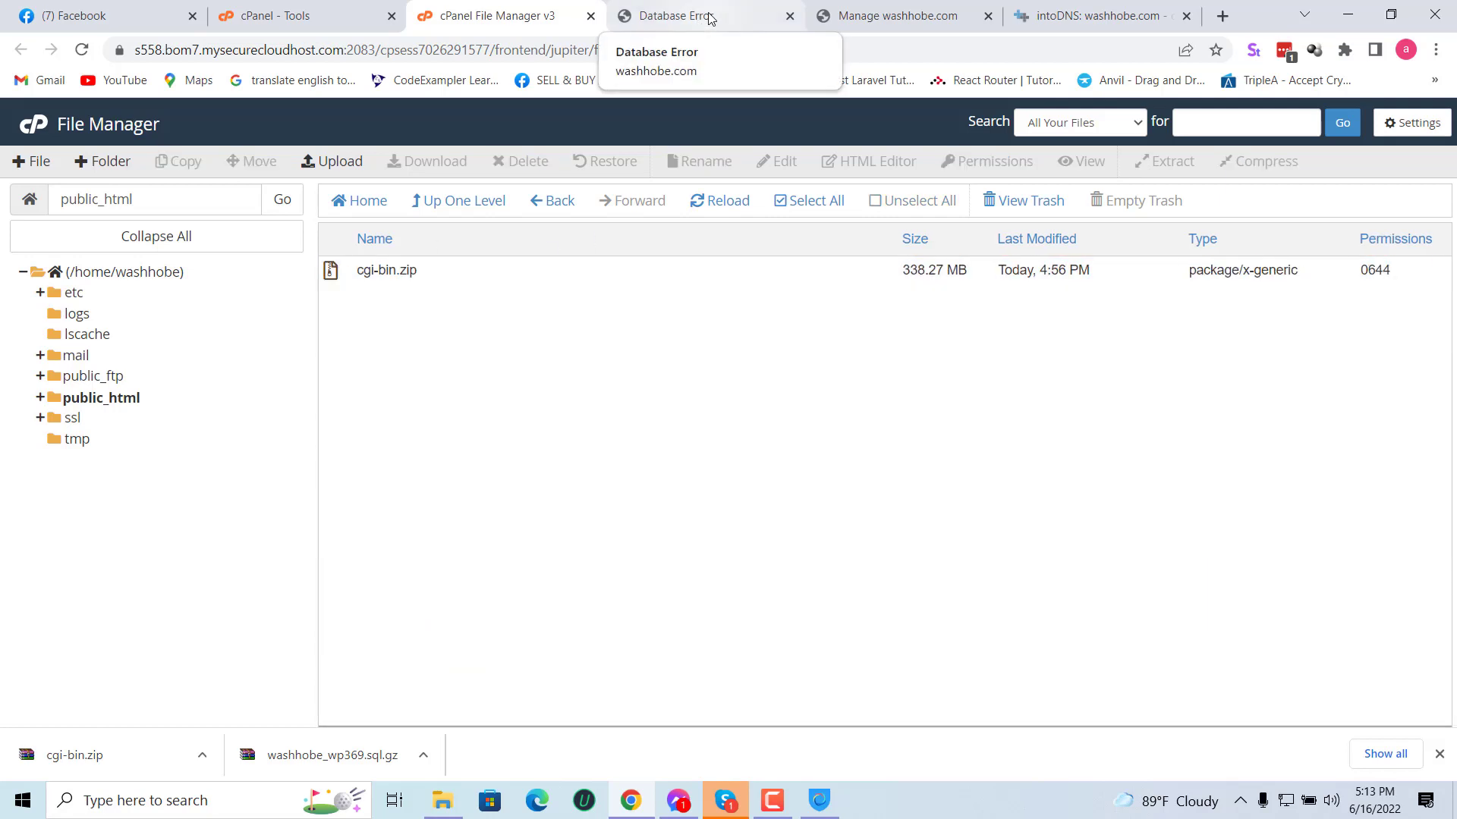
left_click(694, 21)
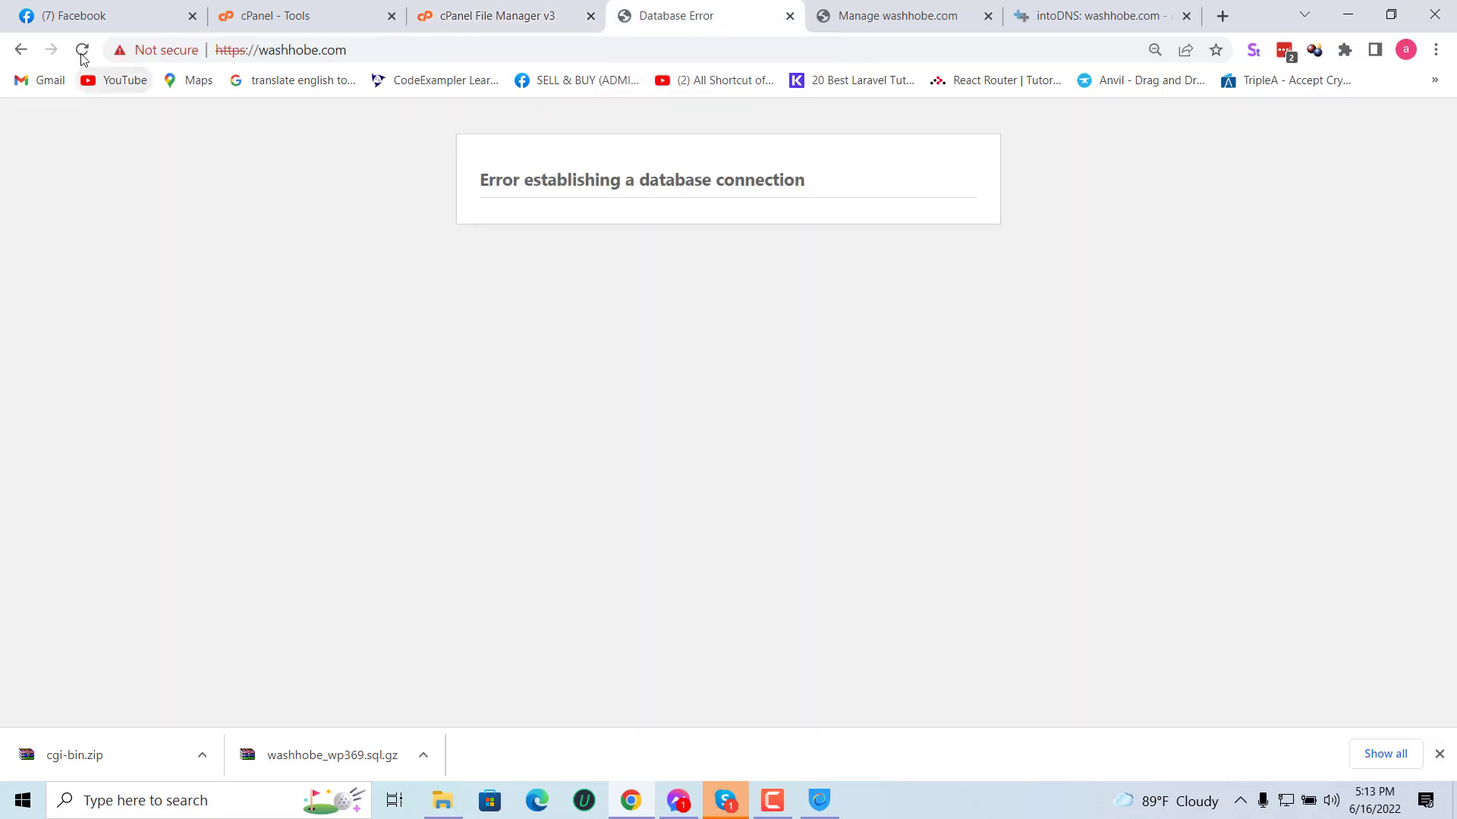
Step: After washhobe.com shows 404 Not Found, extract cgi-bin.zip into /public_html
left_click(82, 49)
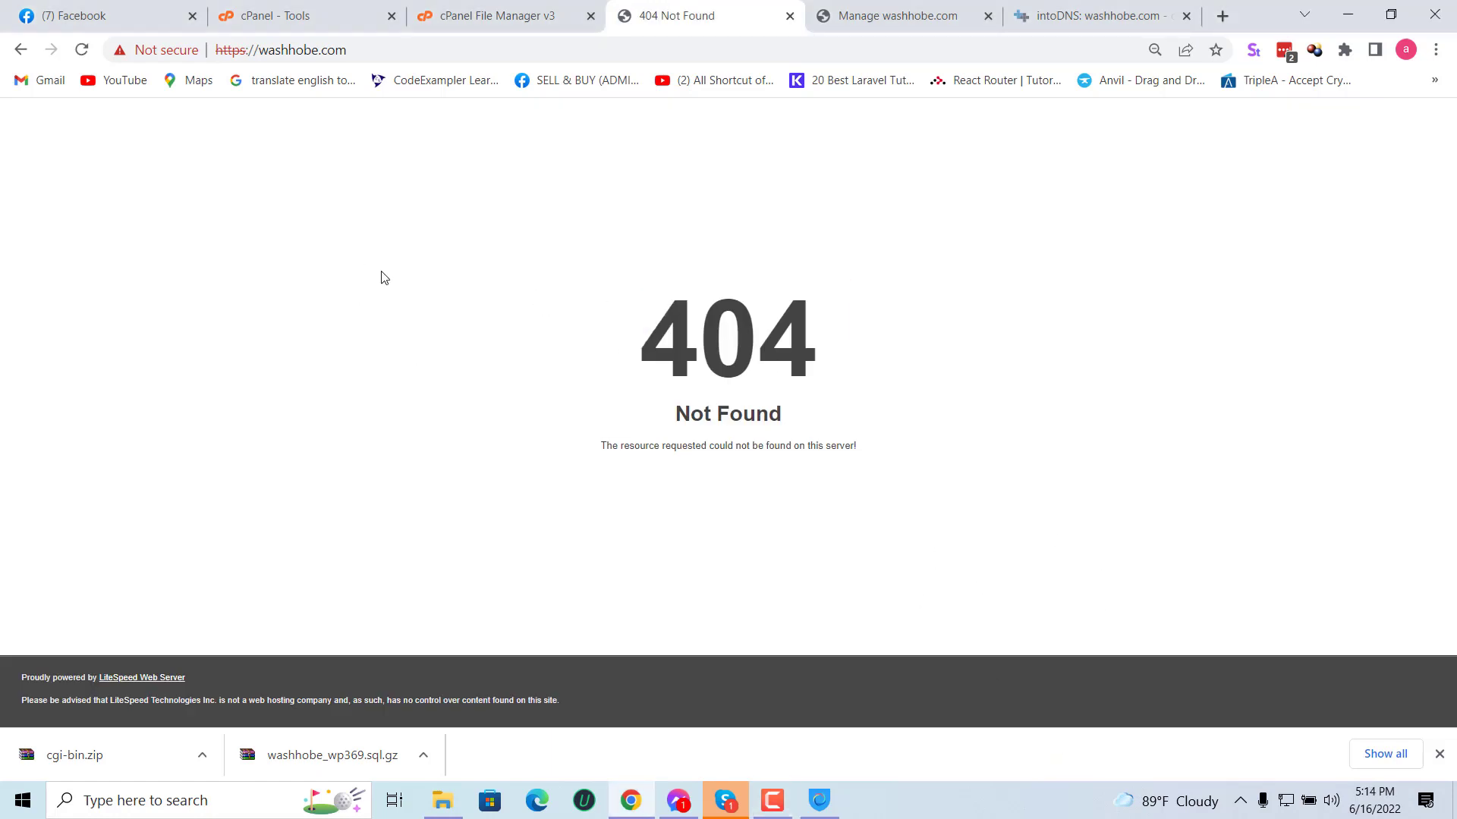
left_click(486, 14)
left_click(442, 267)
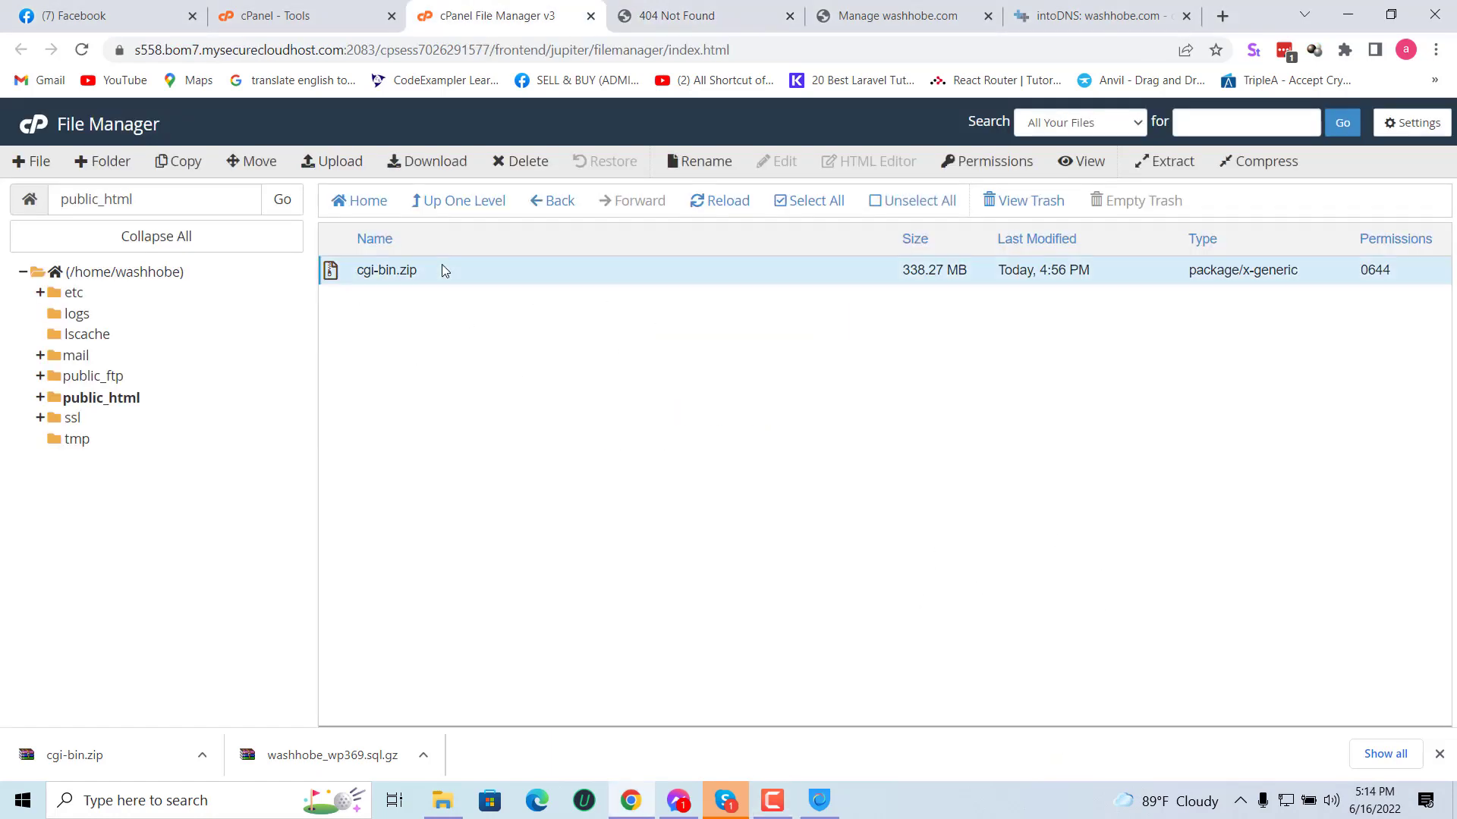
right_click(442, 265)
left_click(559, 477)
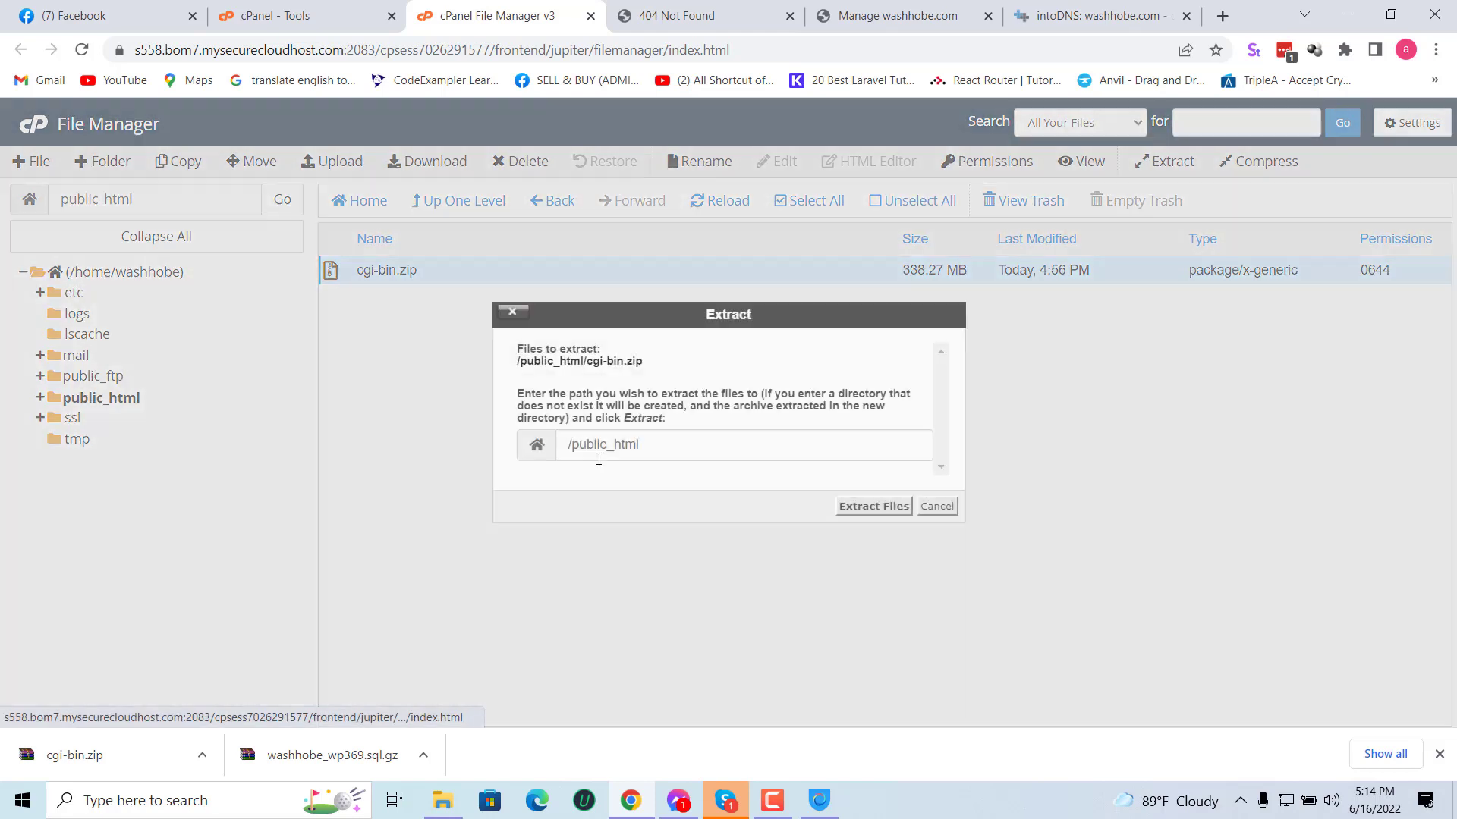
left_click(880, 515)
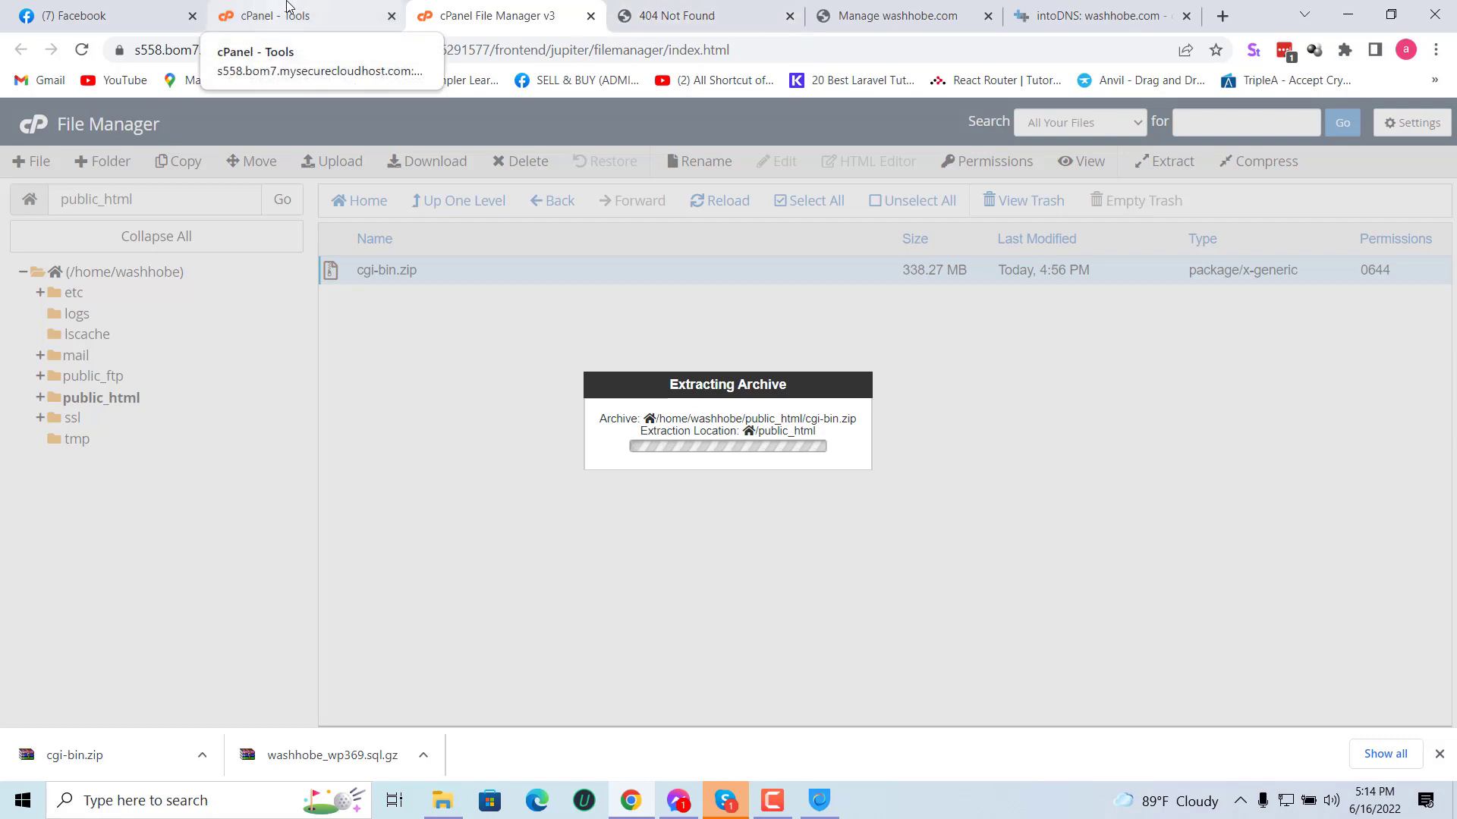
Step: Reload washhobe.com during extraction, then view the extraction results showing wp-includes restored
left_click(677, 15)
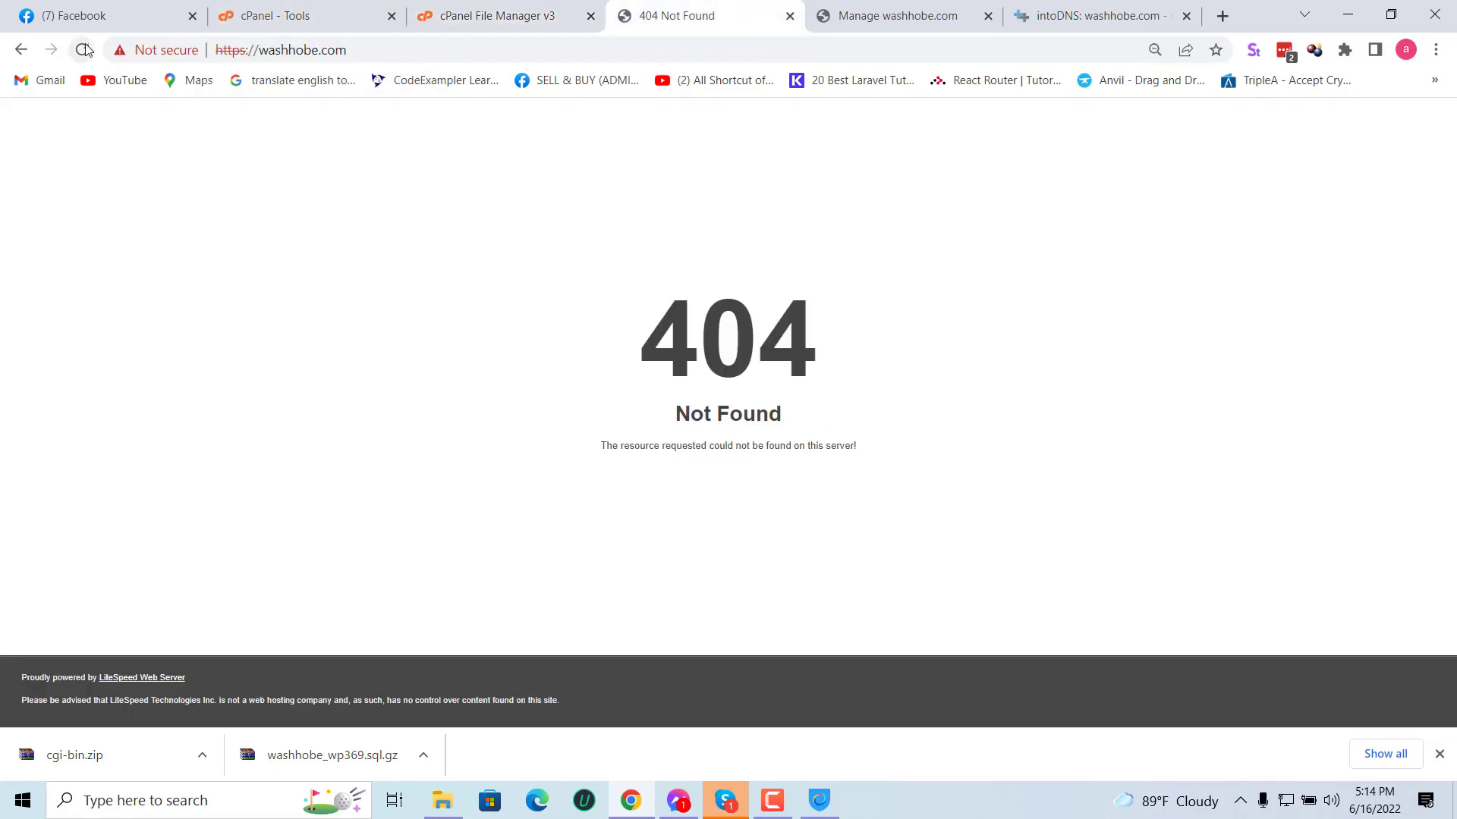
left_click(82, 50)
left_click(448, 13)
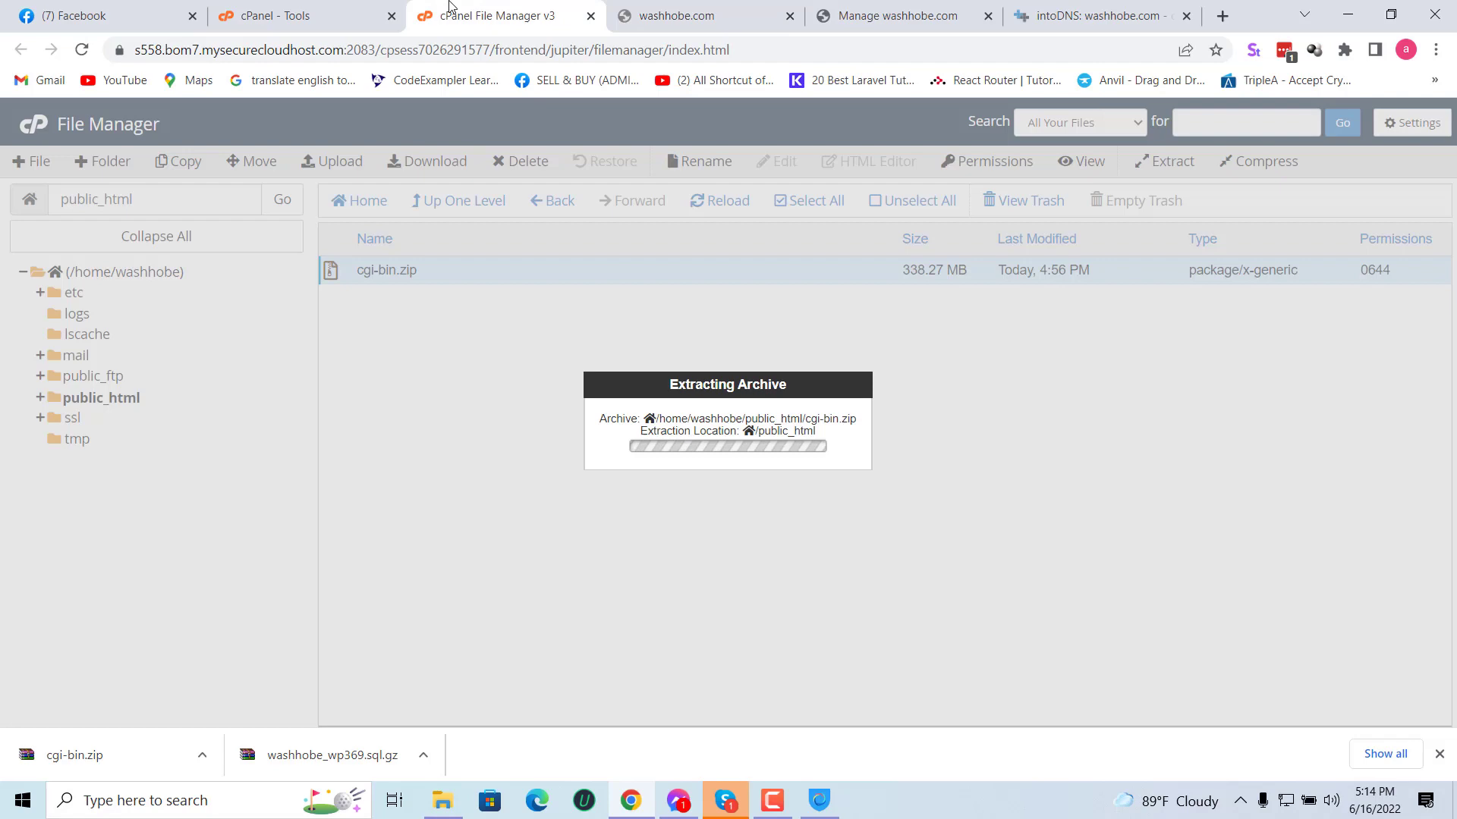
left_click(317, 7)
left_click(495, 13)
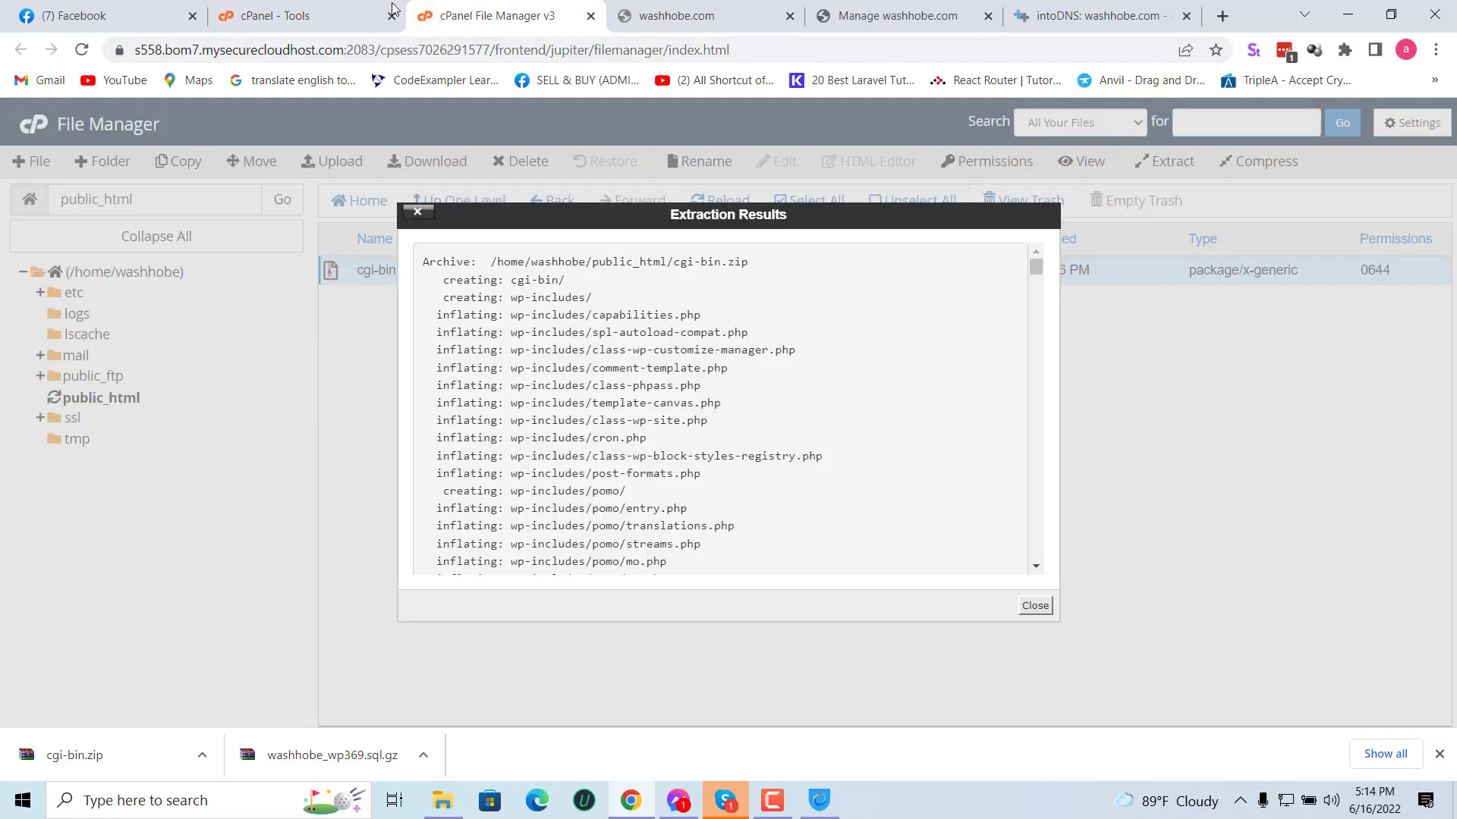
Step: Close the extraction results and open public_html's wp-config.php in the code editor
left_click(1035, 606)
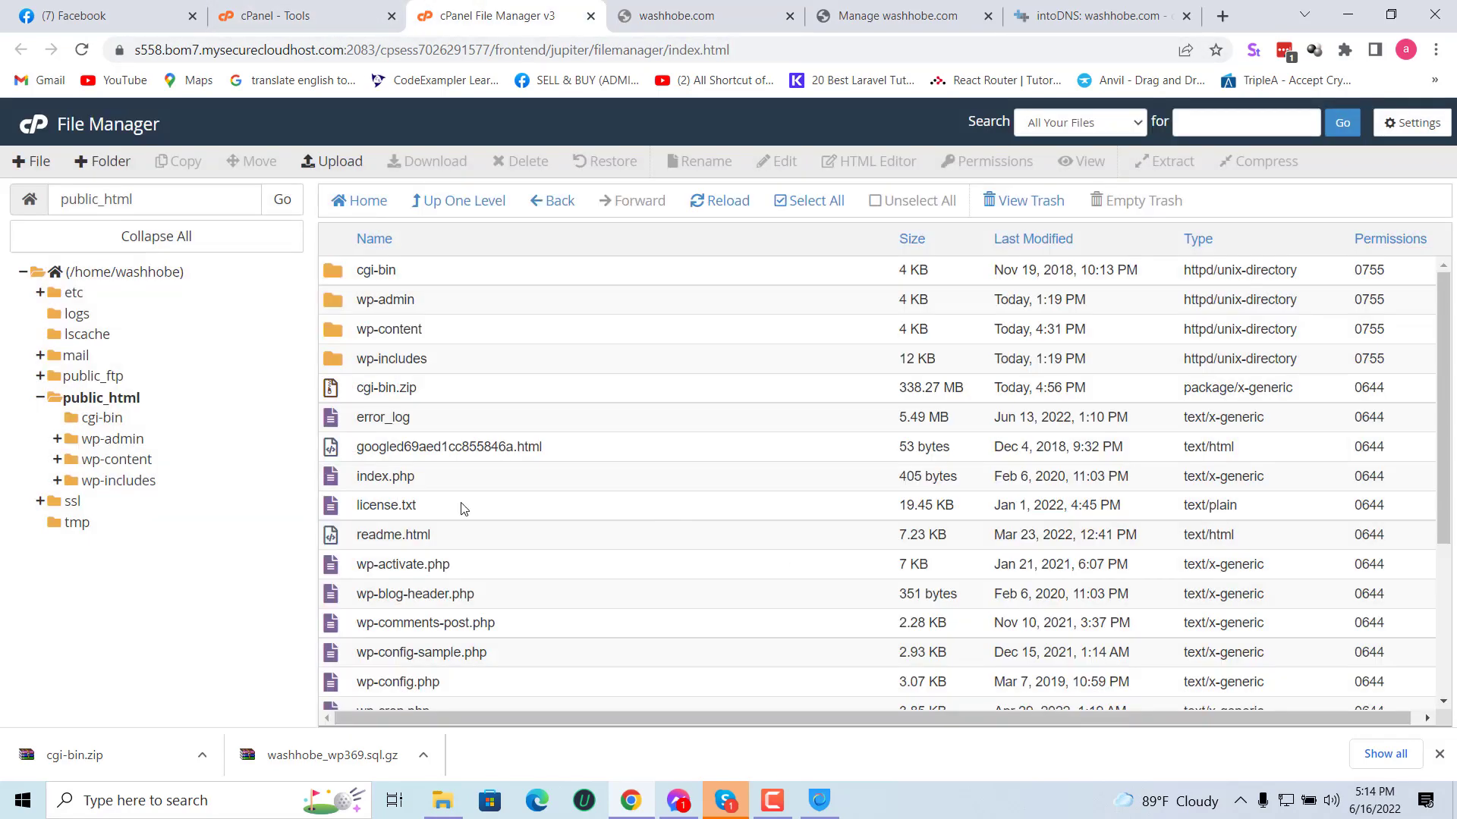
scroll(403, 505, "down", 3)
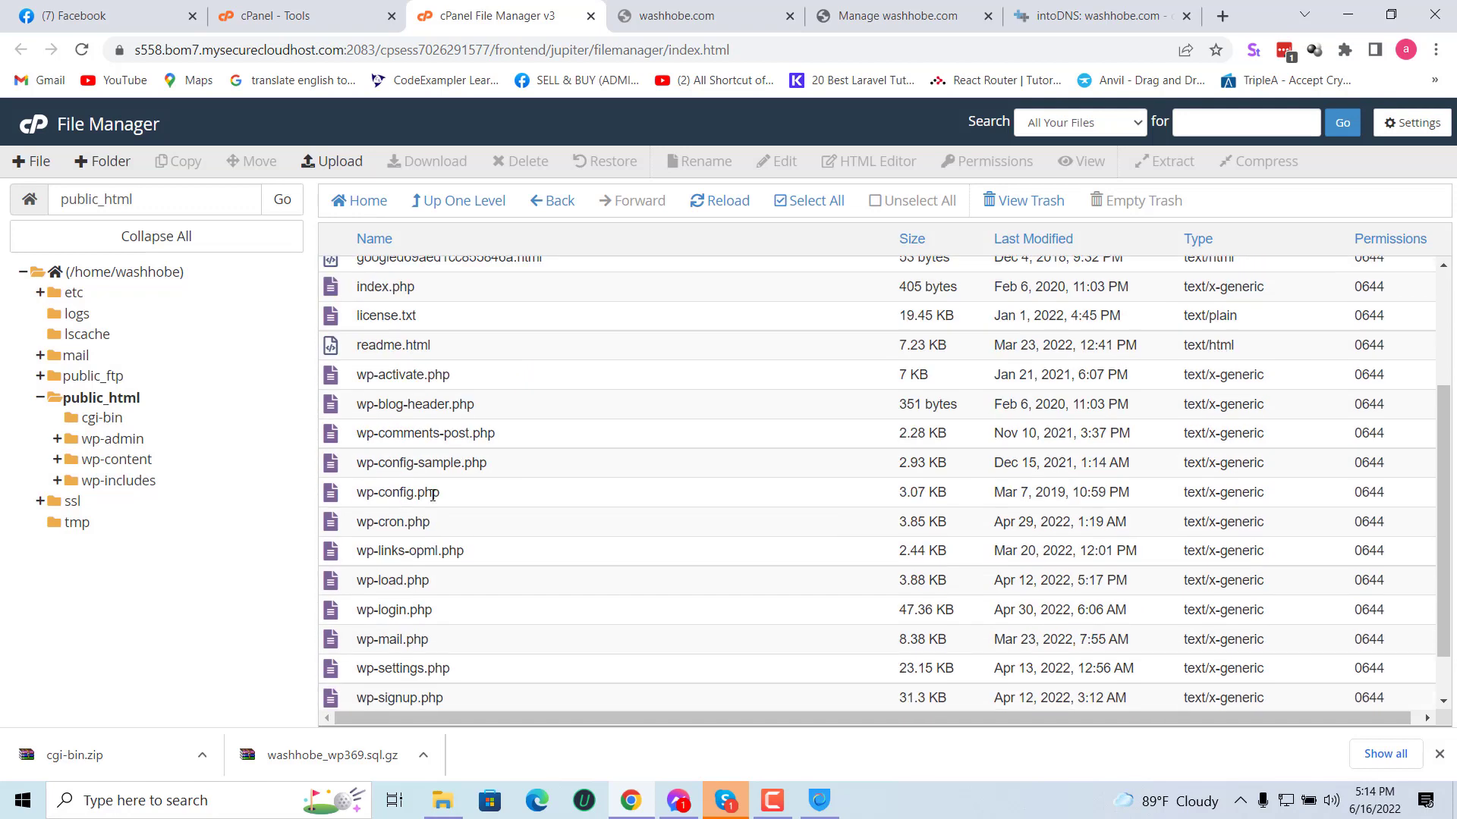
left_click(481, 495)
right_click(481, 495)
left_click(540, 537)
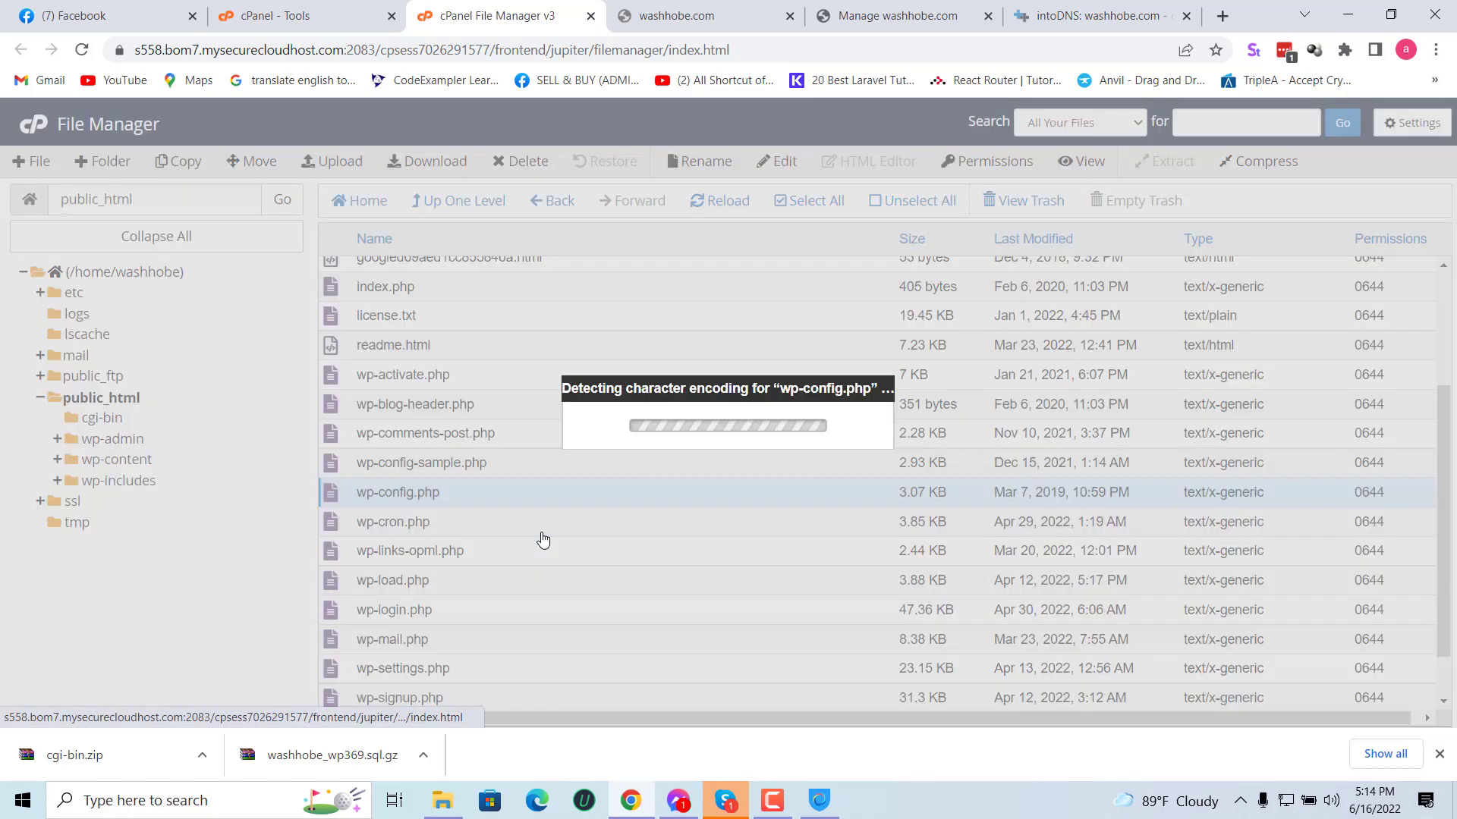
left_click(897, 559)
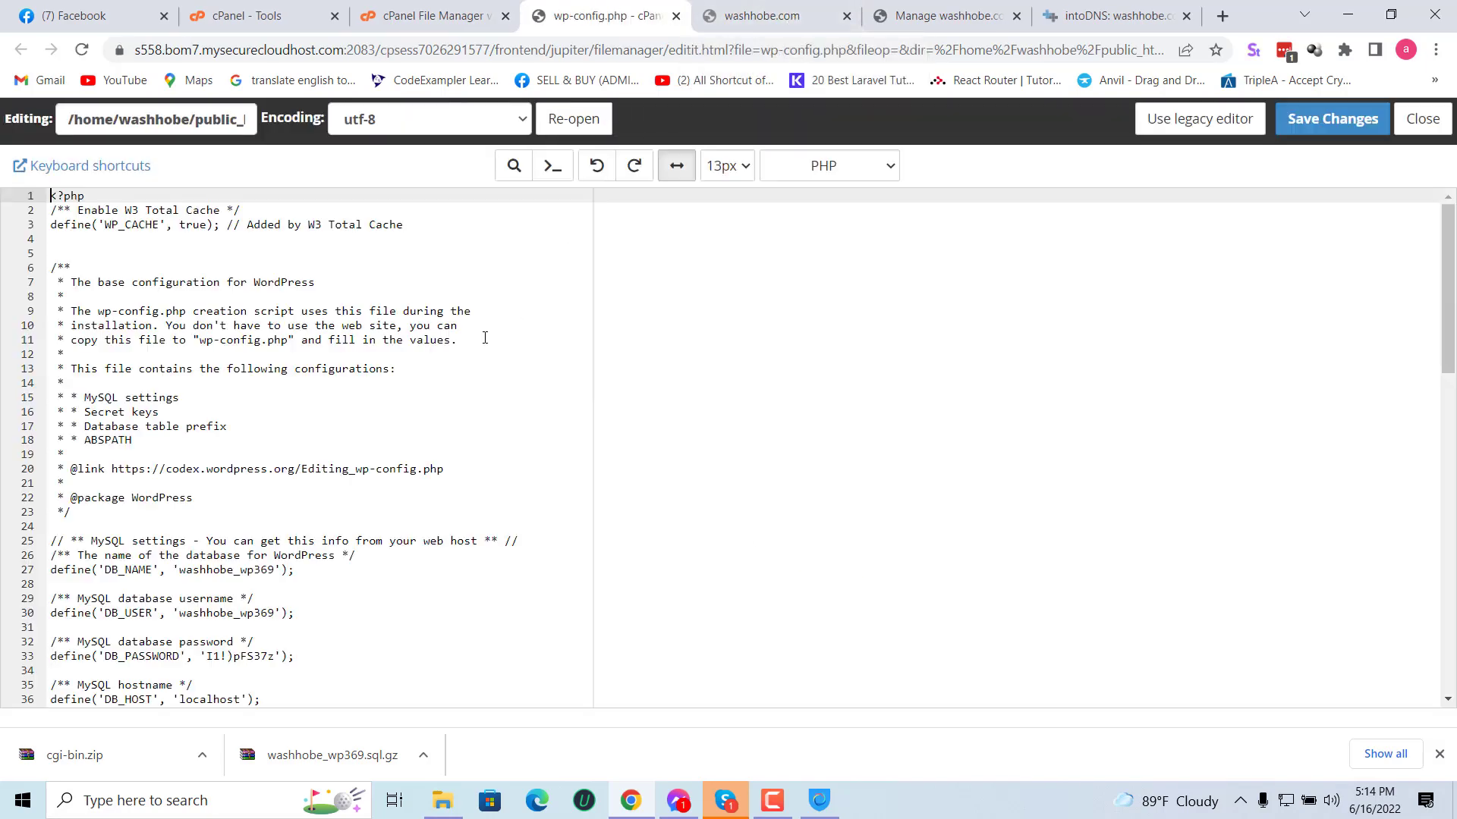
Step: Review the database settings on lines 28–36 (DB_NAME washhobe_wp369), then return to the file list
scroll(410, 367, "down", 3)
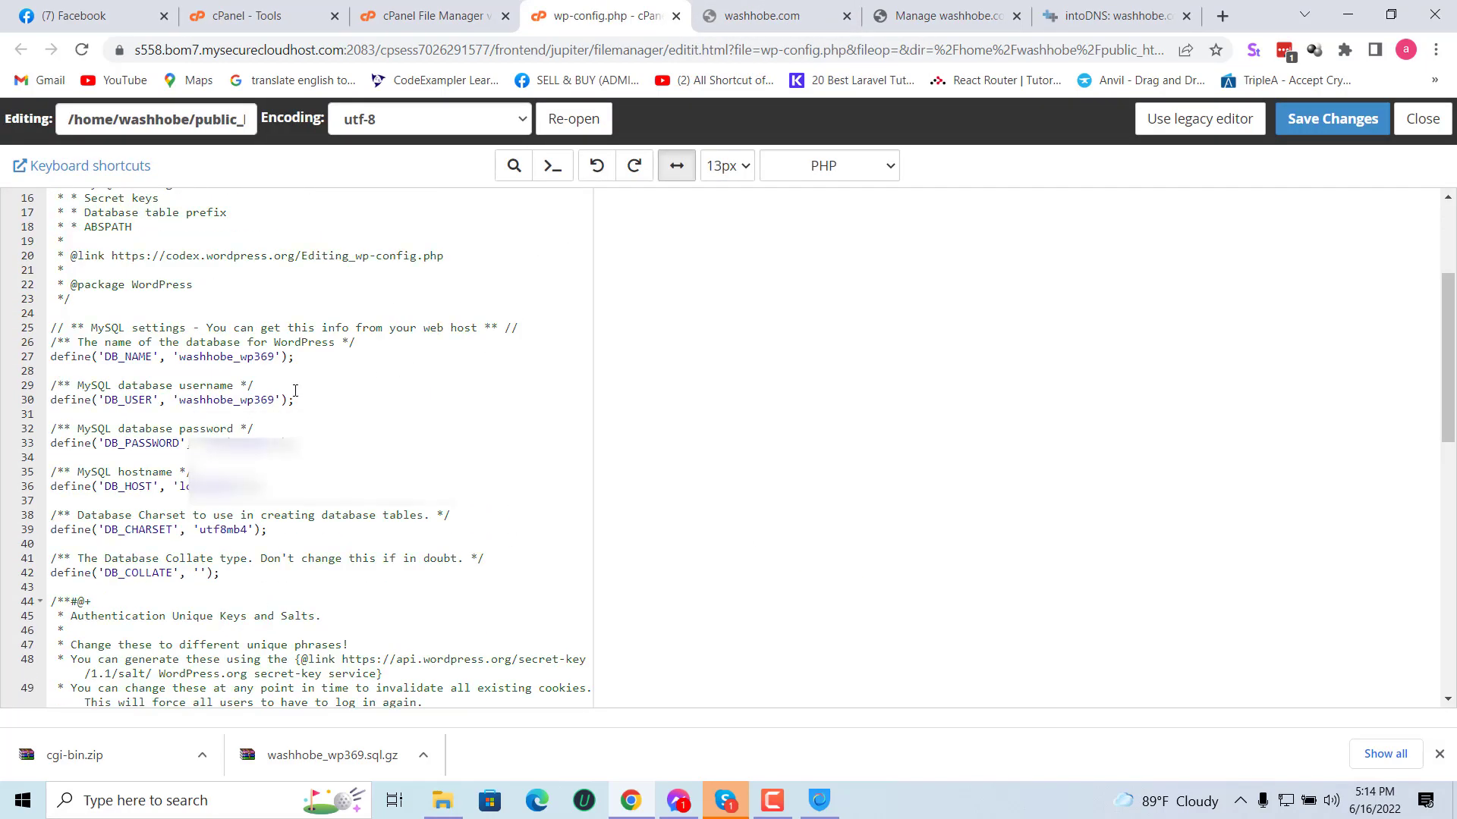
left_click_drag(301, 406, 51, 385)
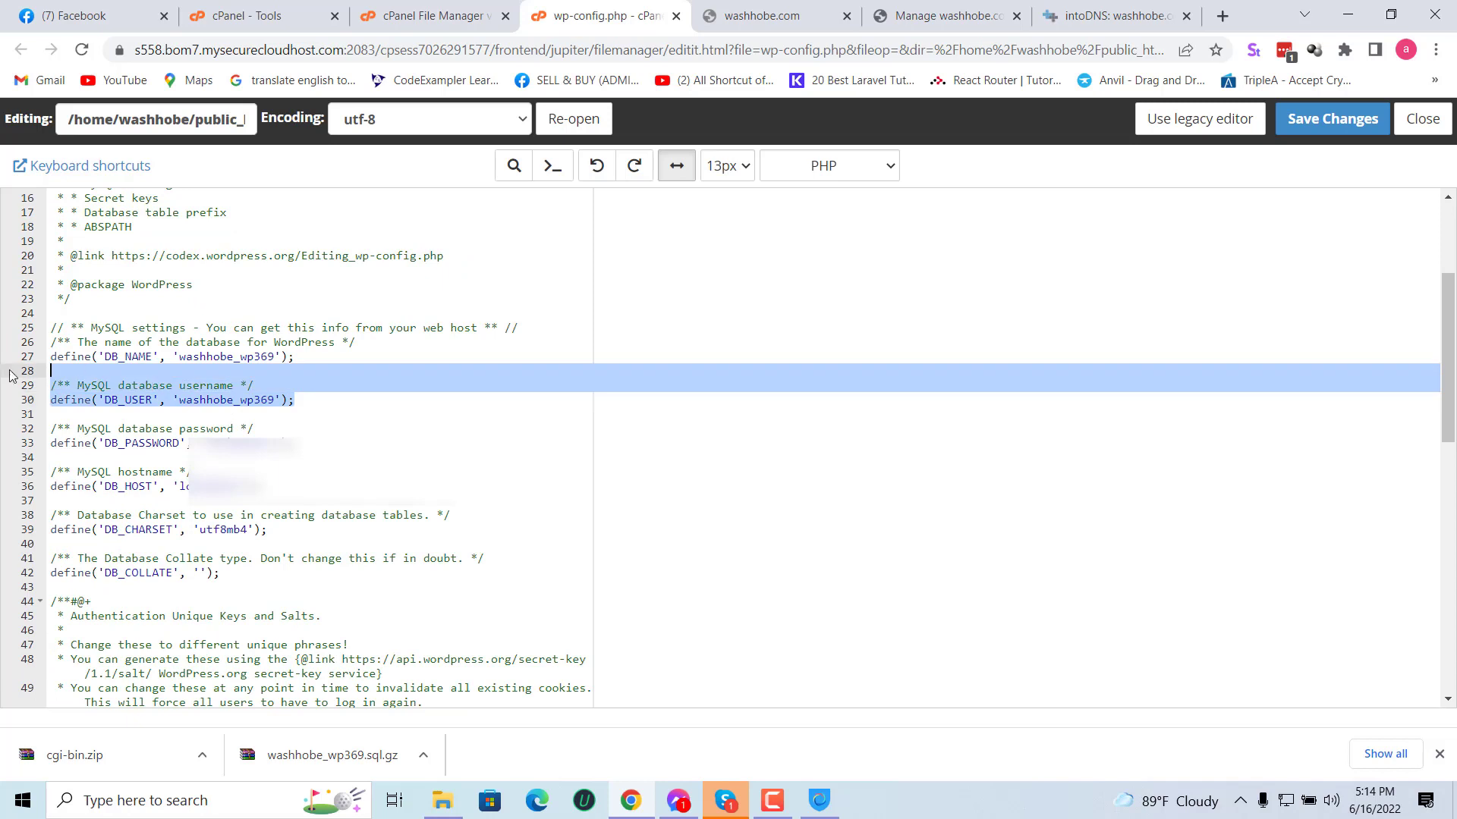
left_click(359, 437)
left_click_drag(16, 486, 17, 377)
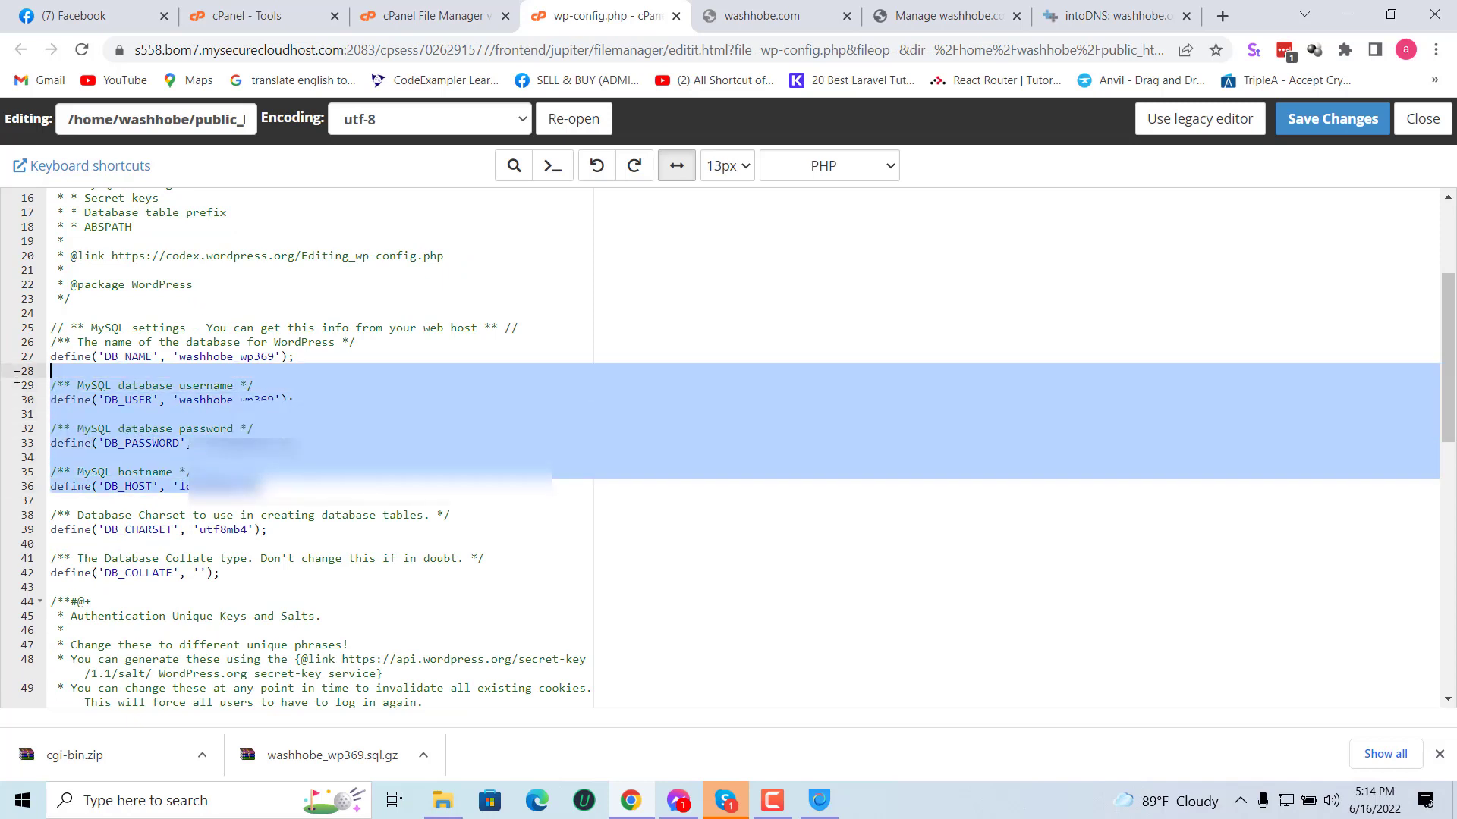
left_click(341, 414)
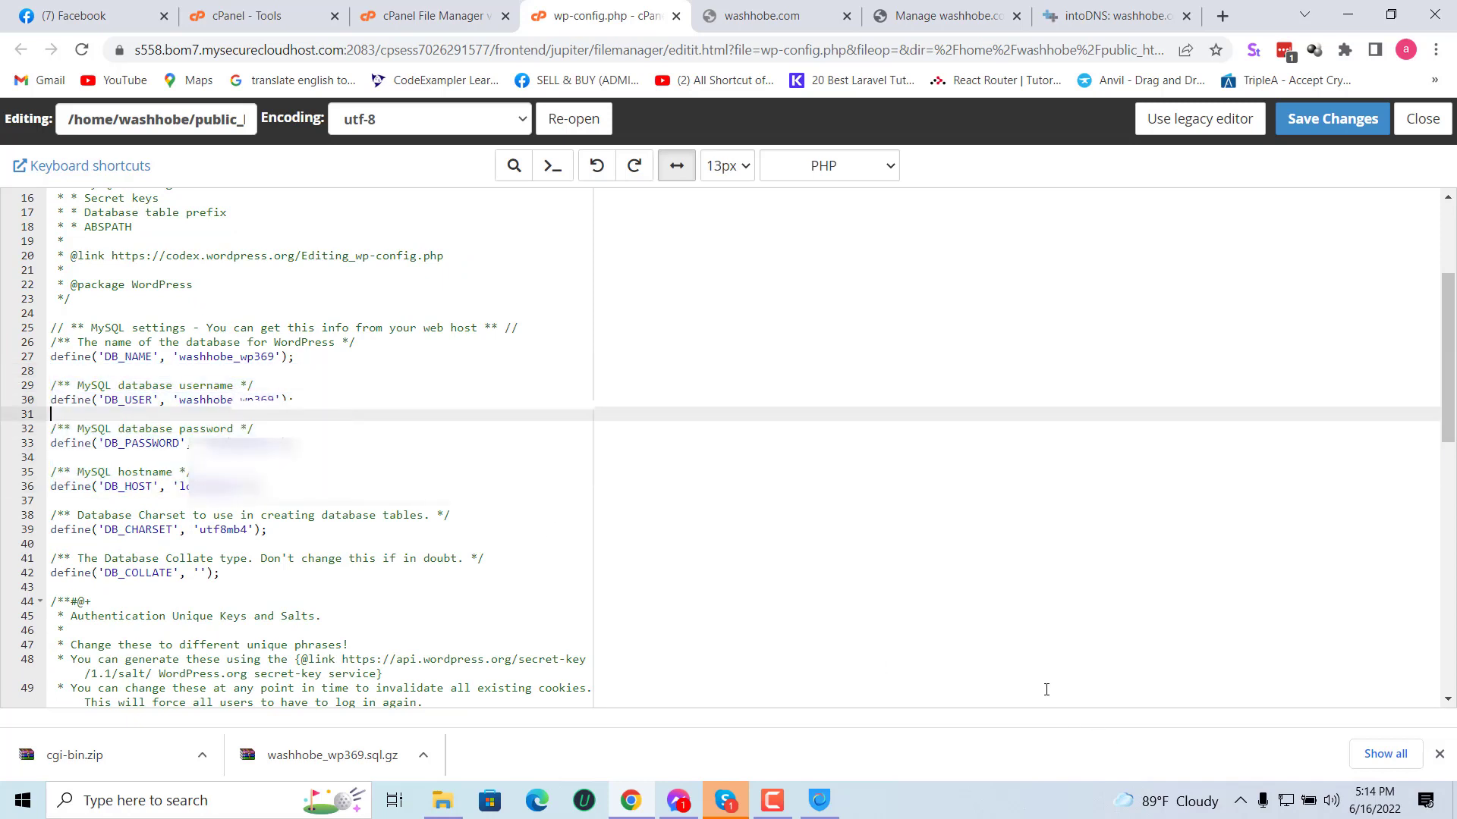
left_click(482, 6)
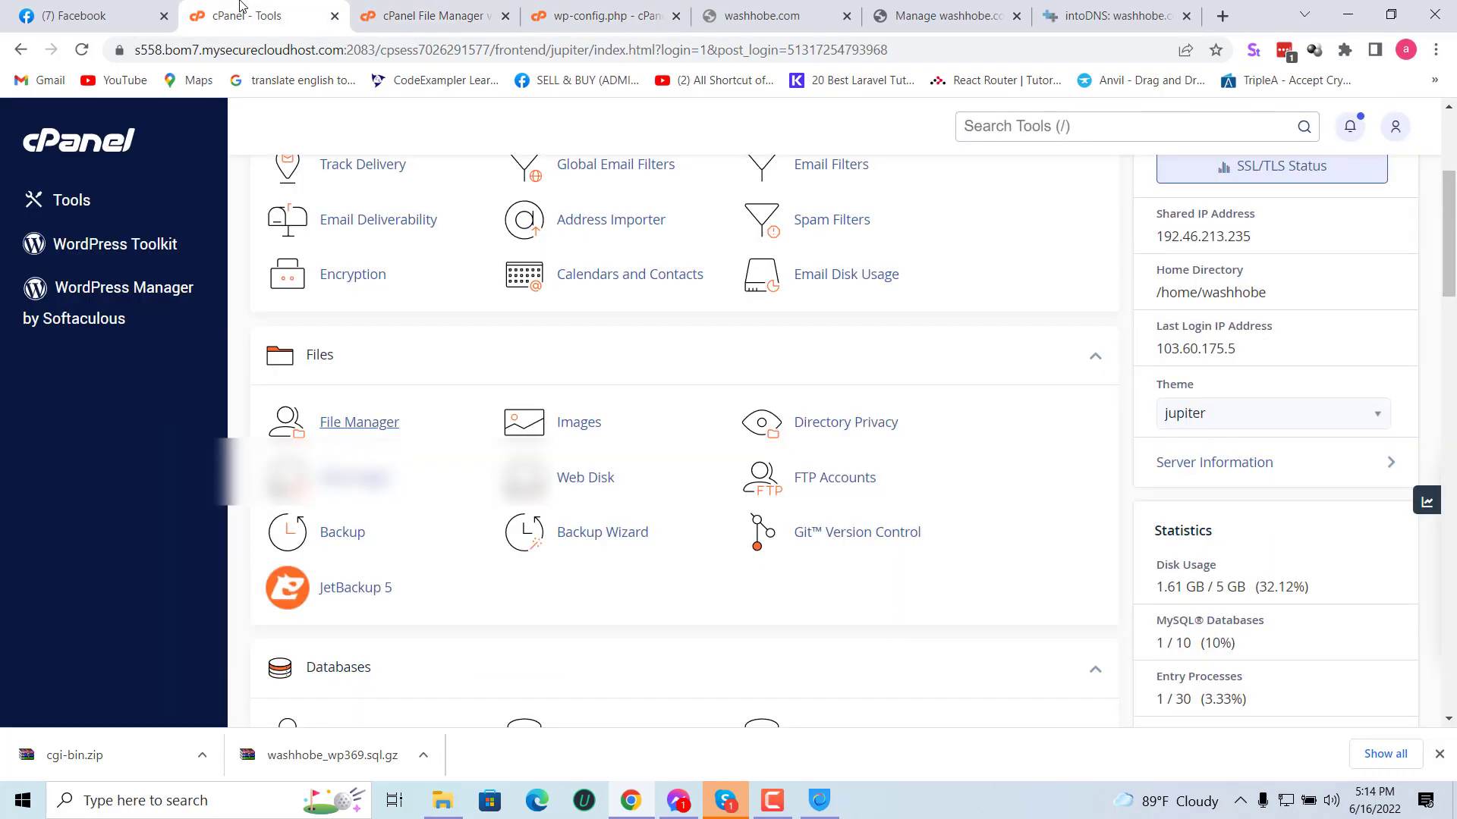
Step: Search the cPanel tools for 'database' and open MySQL Databases
left_click_drag(251, 15, 425, 16)
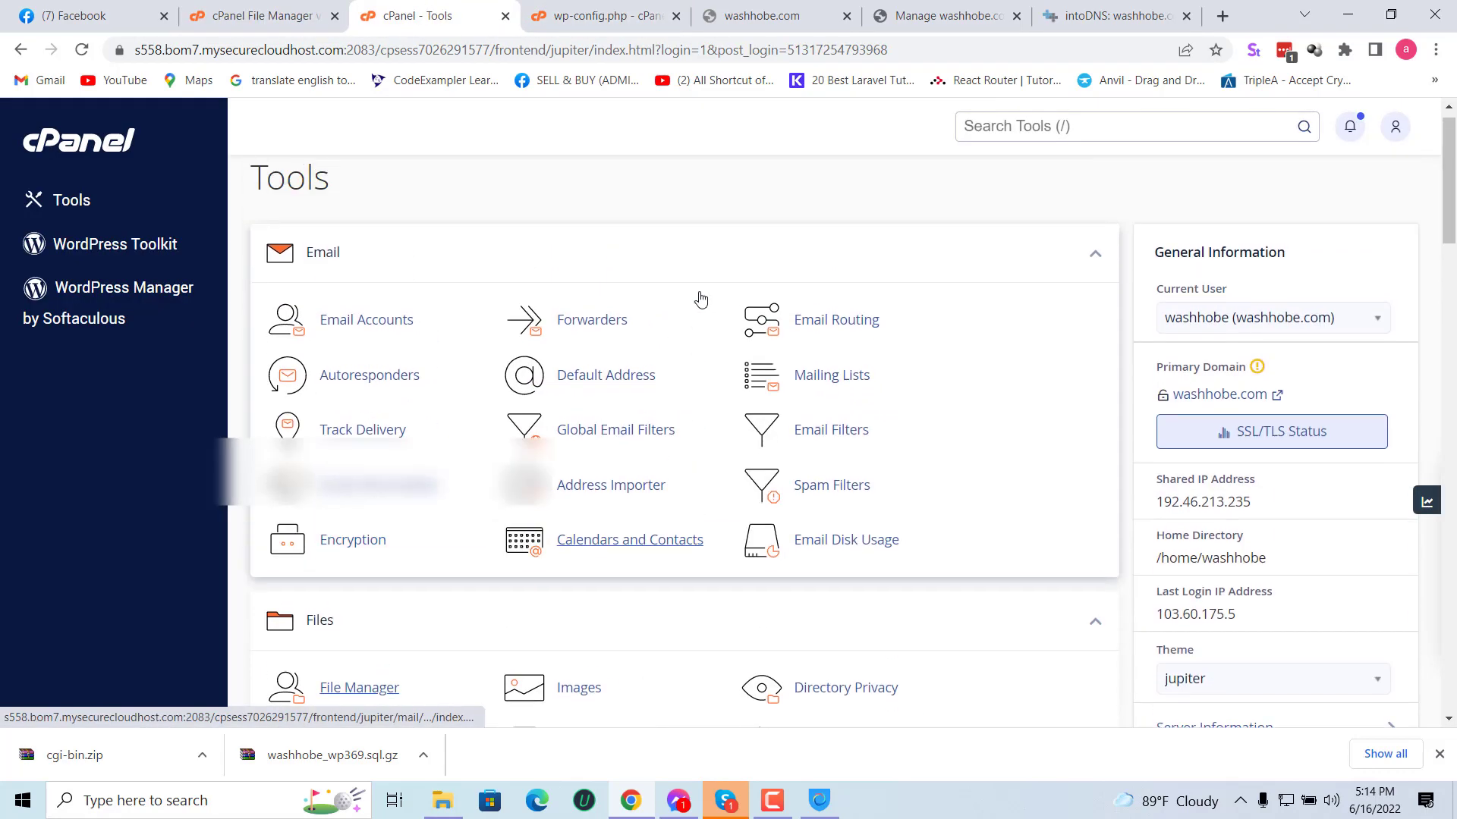
scroll(701, 298, "up", 1)
left_click(959, 127)
type("d")
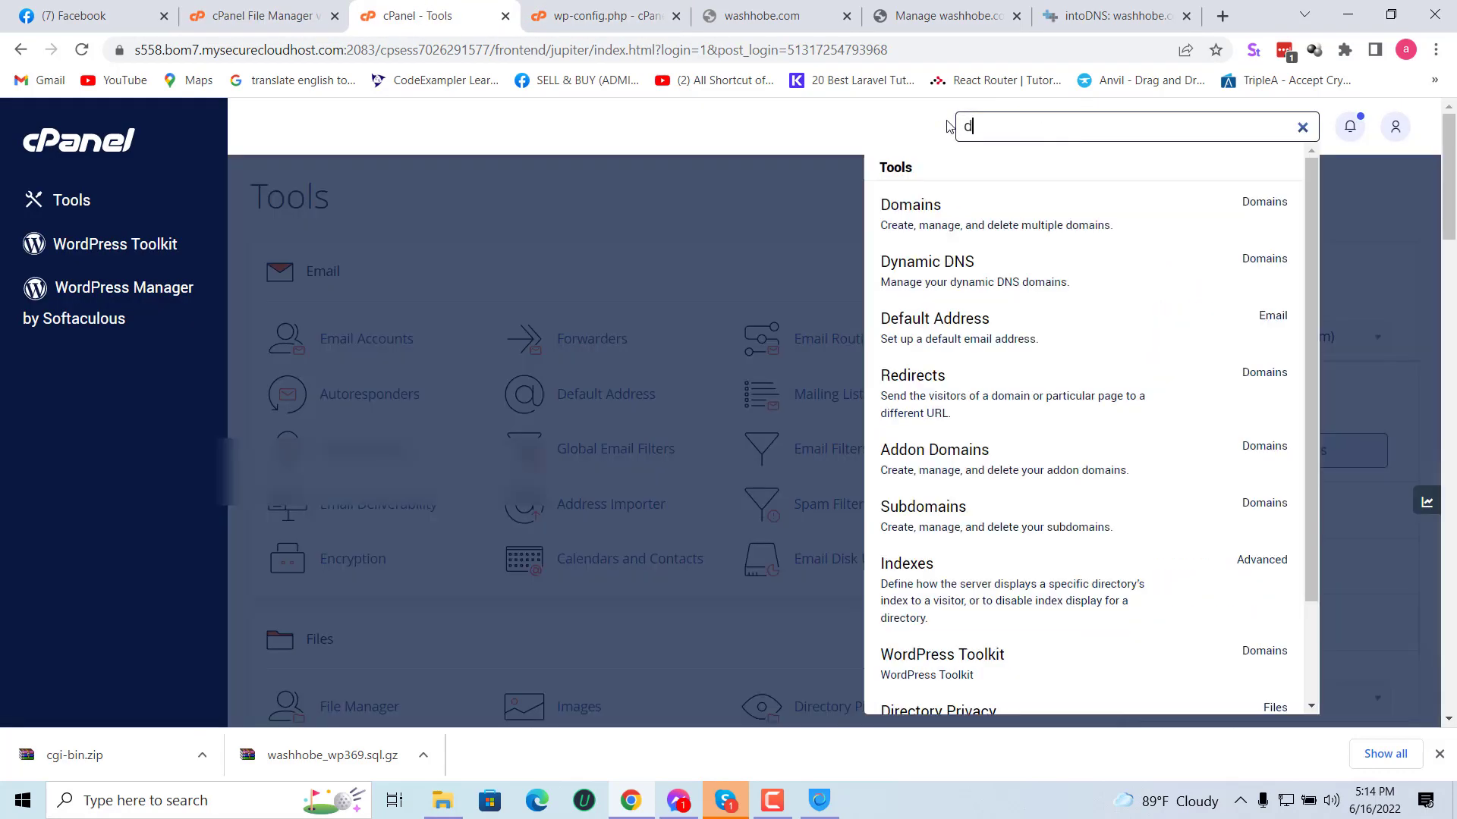
type("atabase")
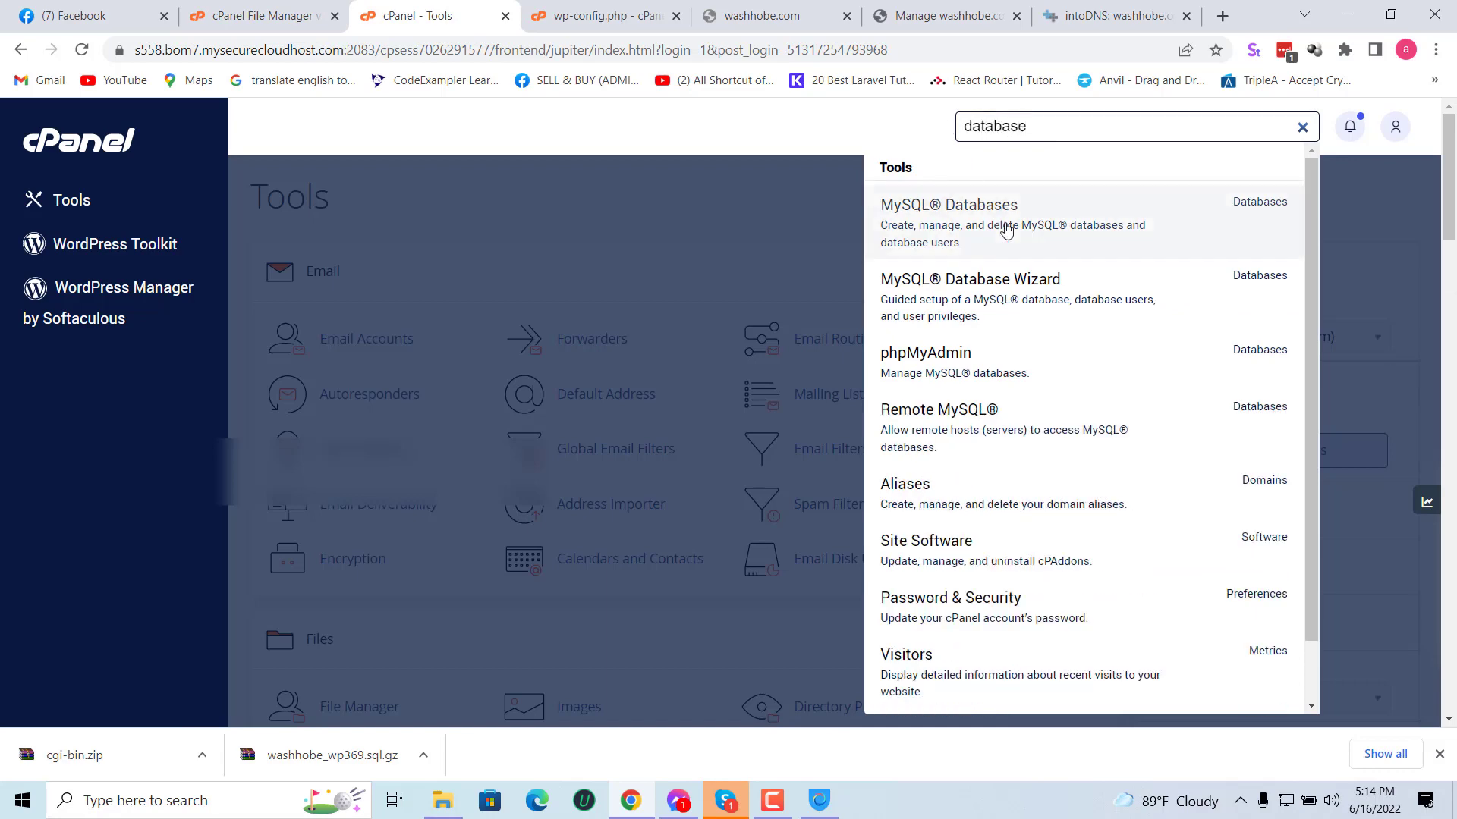
left_click(1025, 224)
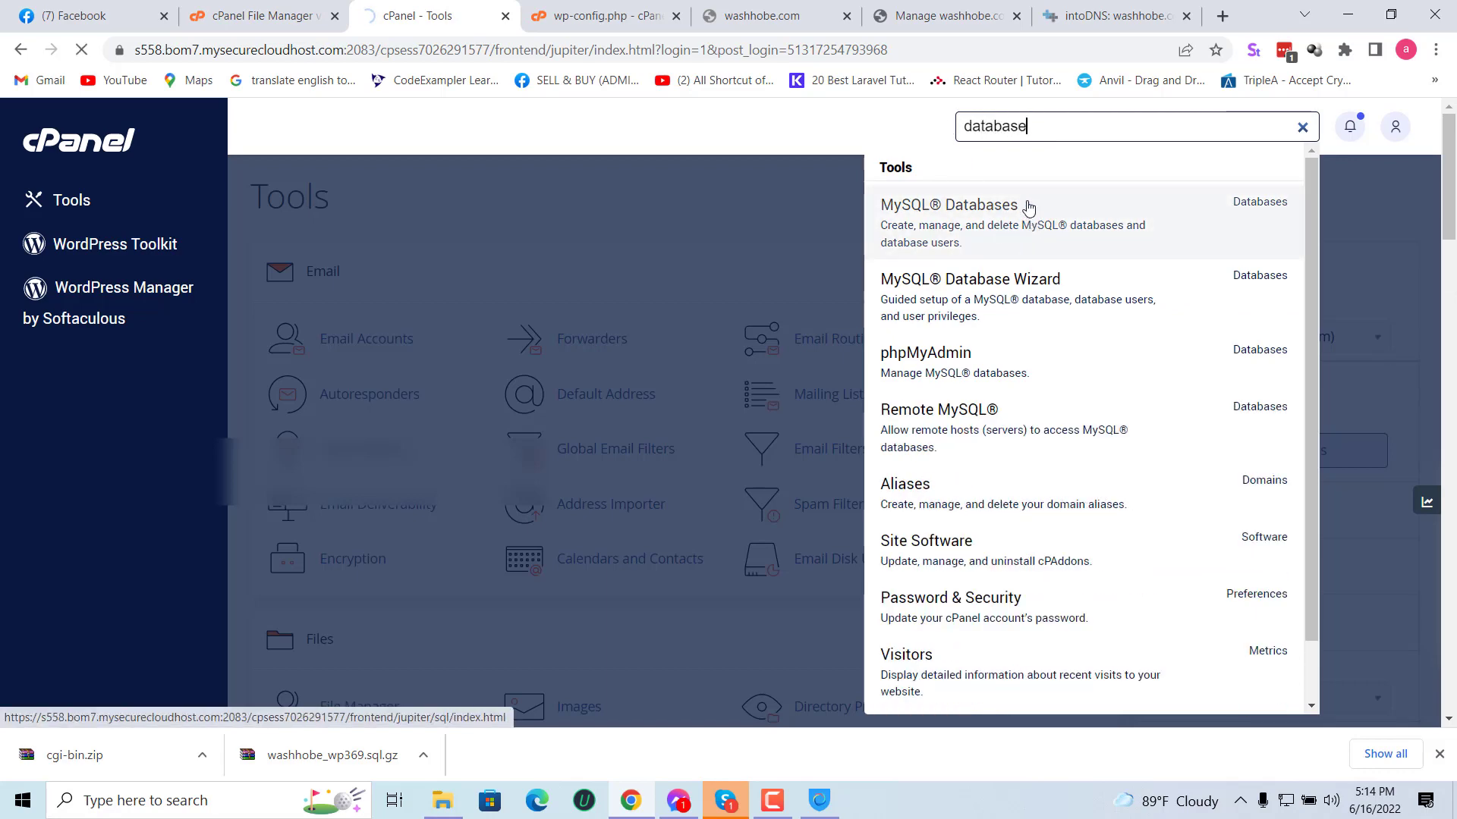
Step: Select the washhobe_wp369 database name, check wp-config.php, and reach the Add New User form
scroll(682, 482, "down", 7)
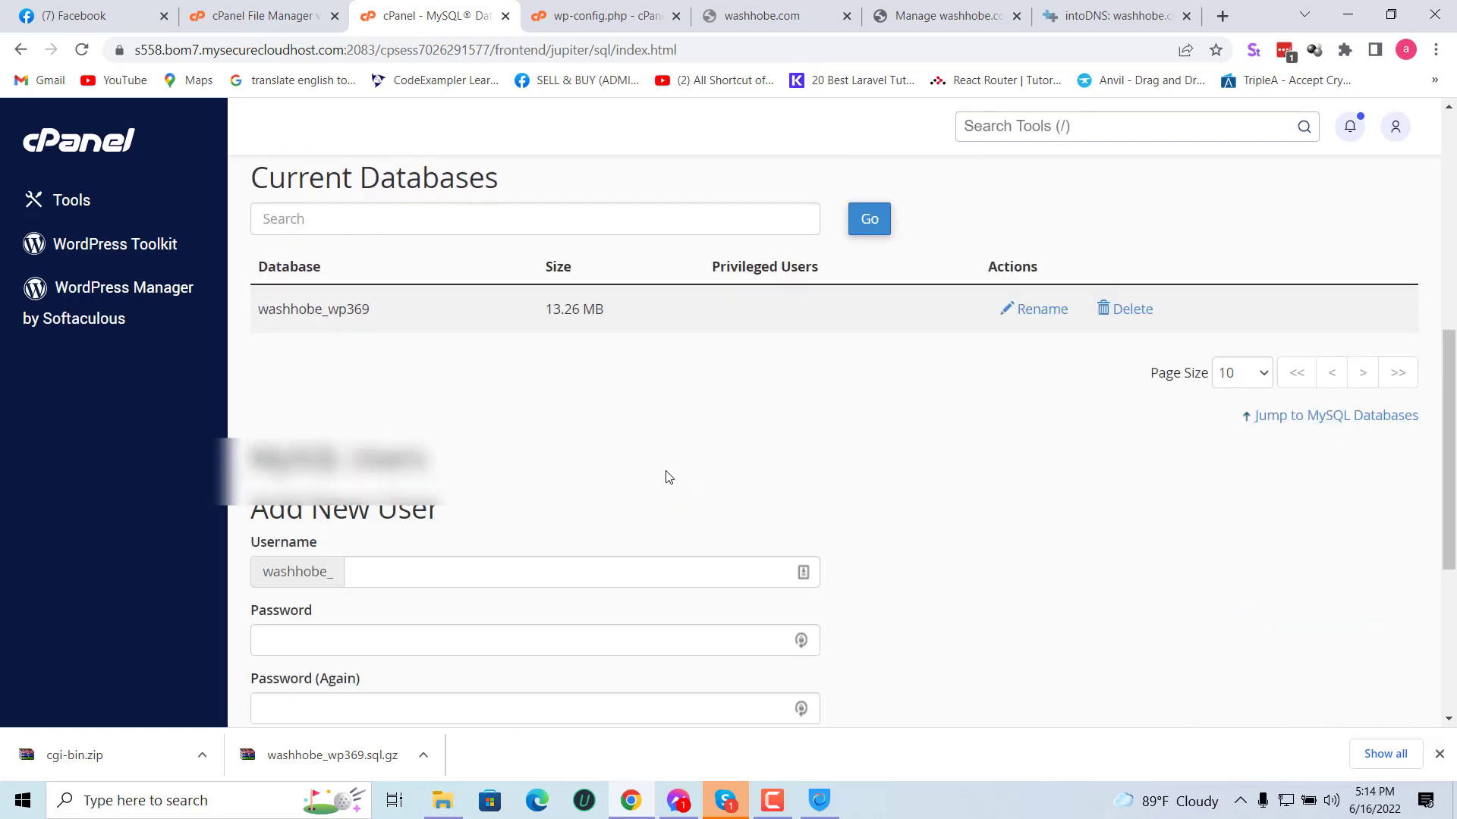
left_click_drag(254, 311, 456, 317)
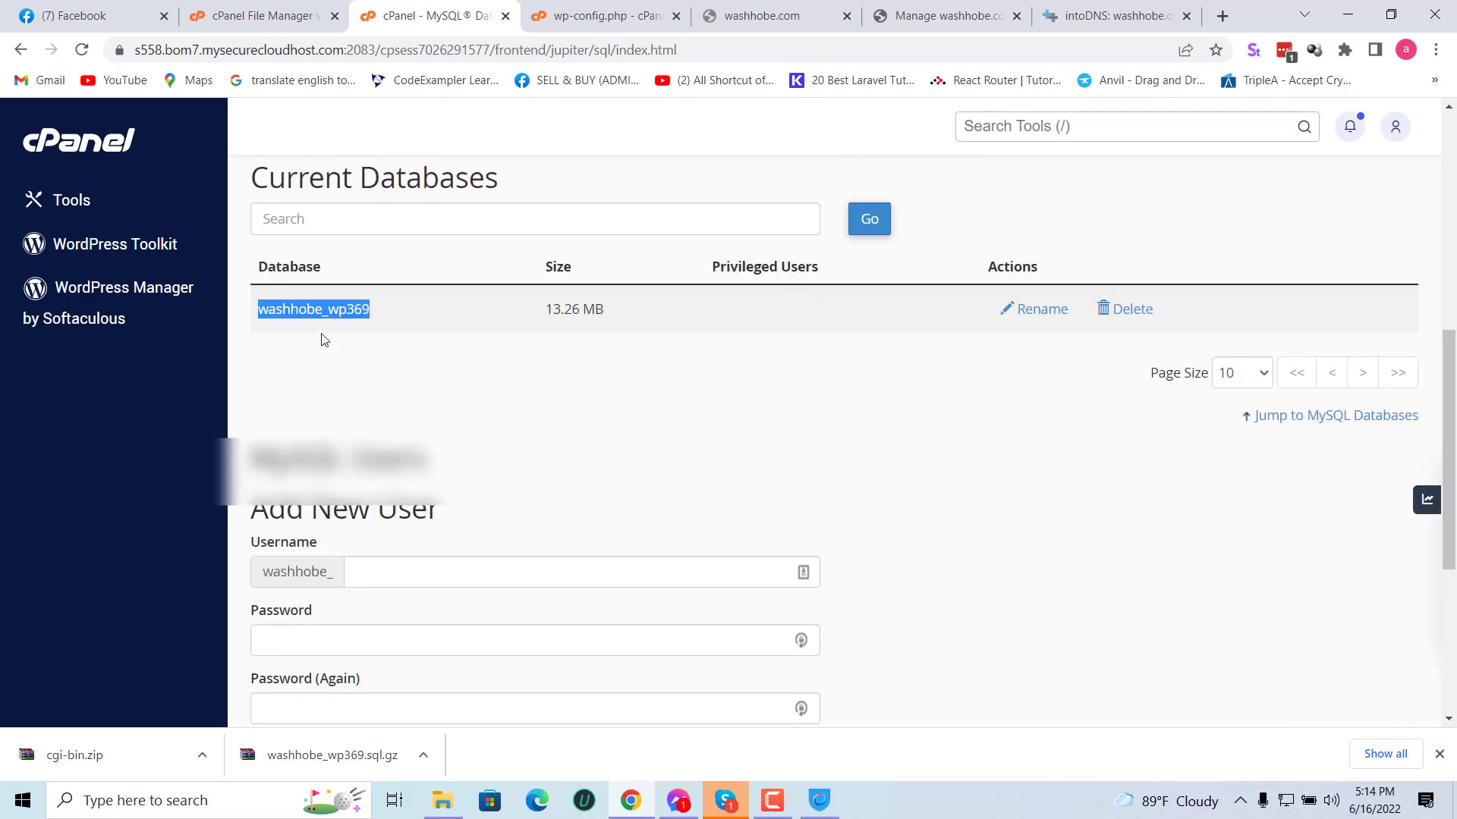
scroll(497, 357, "down", 5)
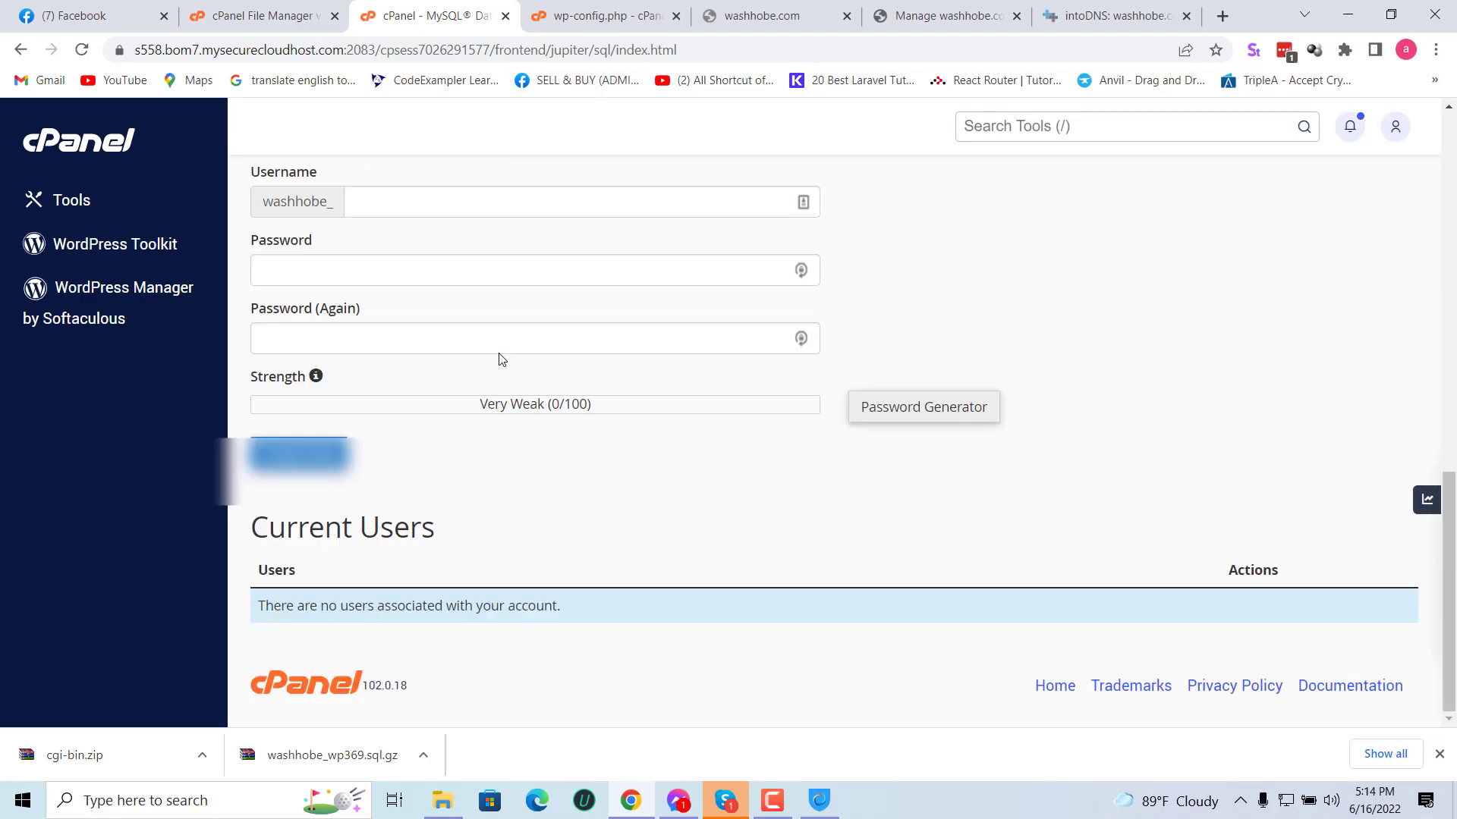
scroll(497, 357, "up", 3)
left_click(433, 392)
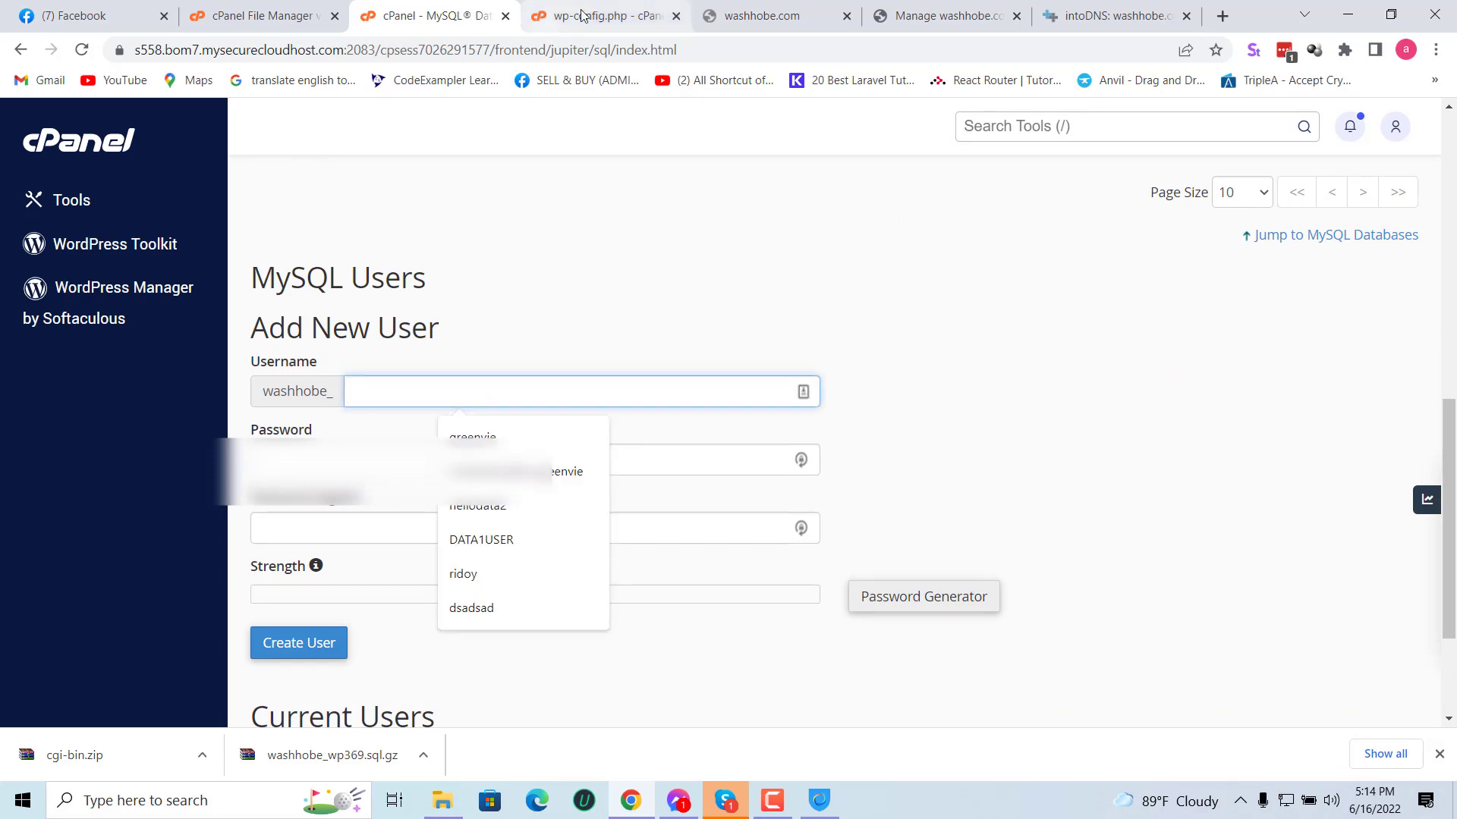
left_click(678, 6)
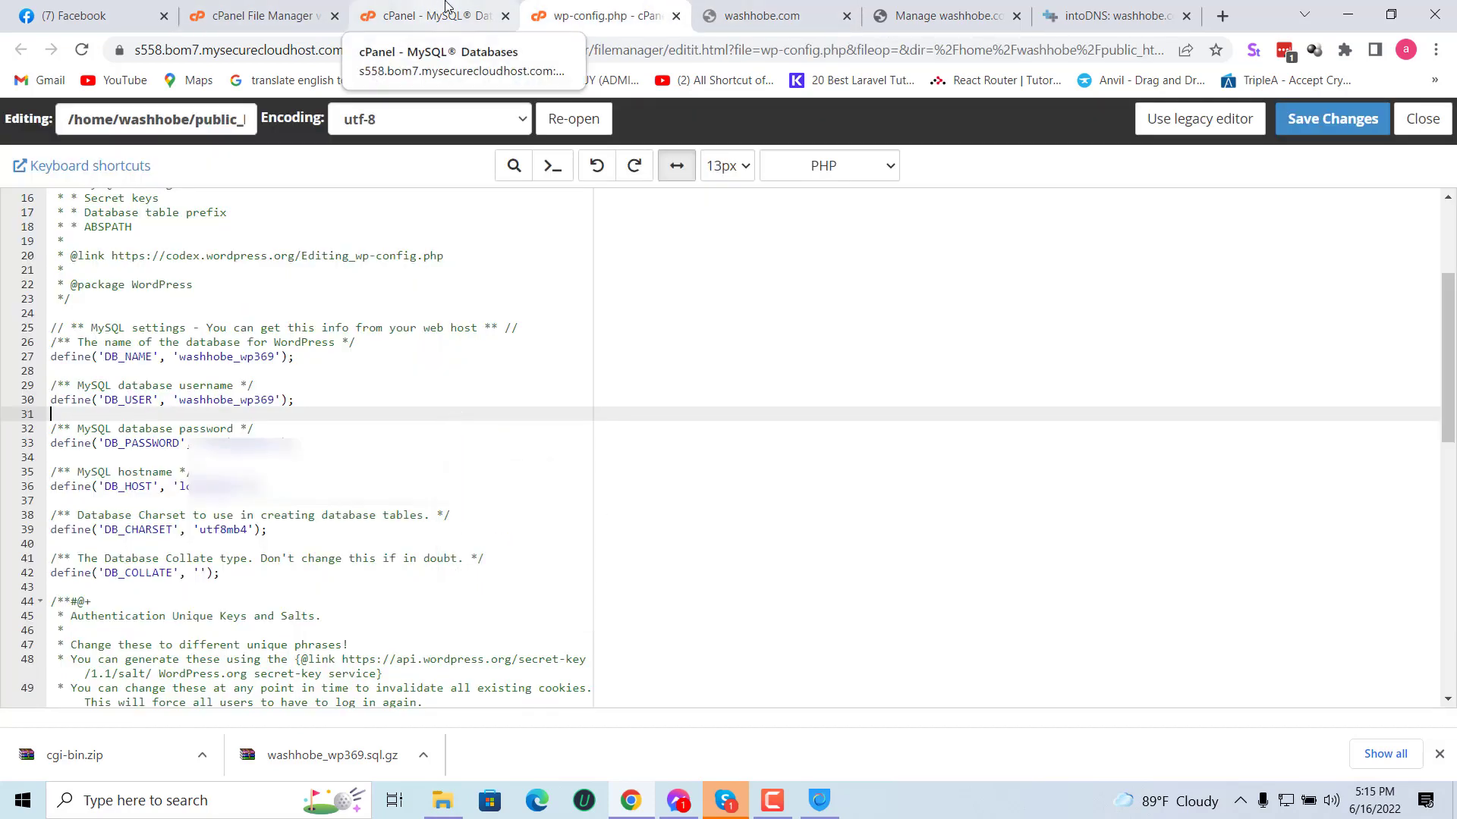
left_click(447, 7)
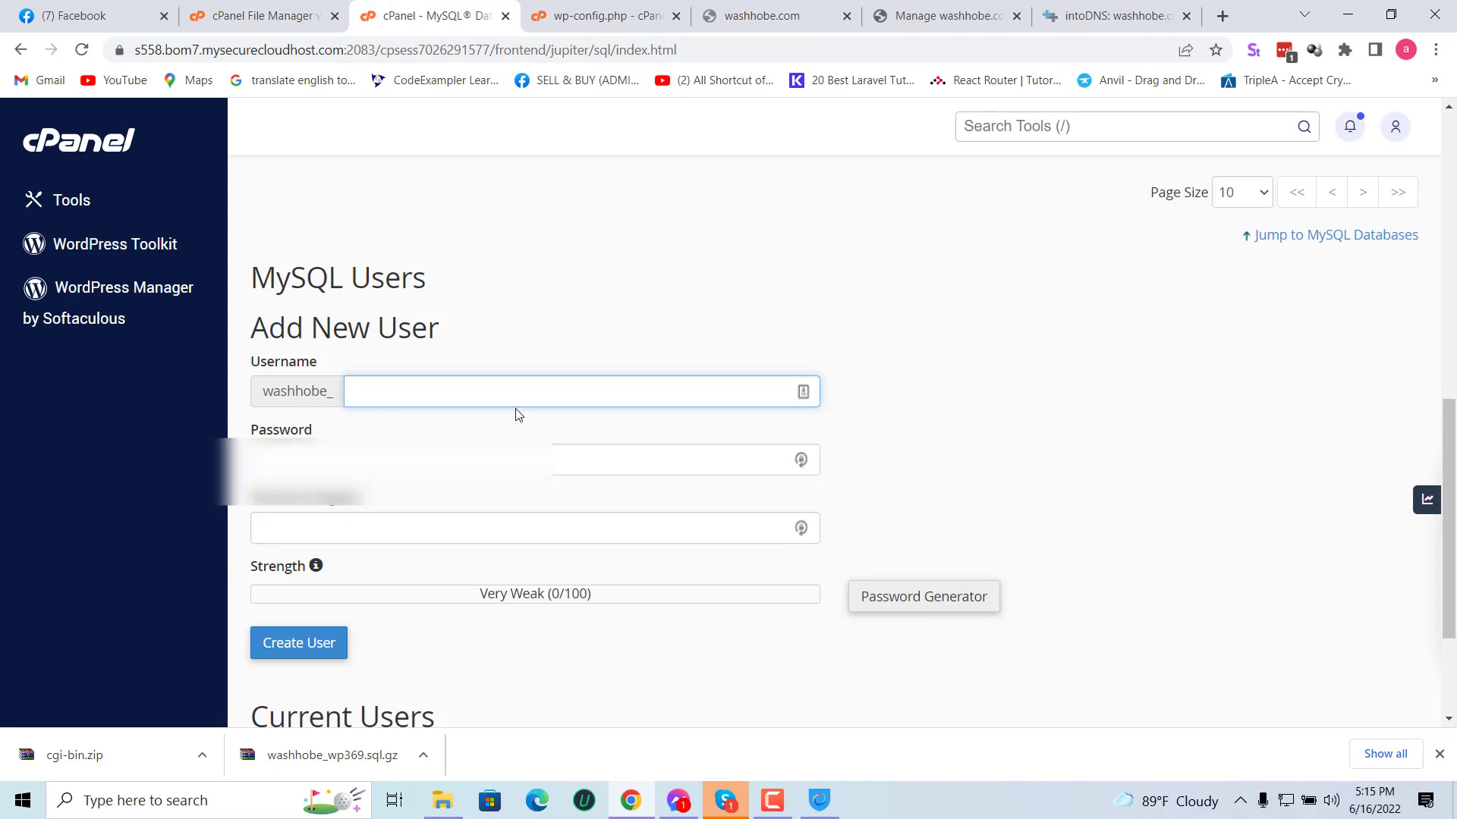
Step: Enter 'database' as the new user's username and type a password
type("database")
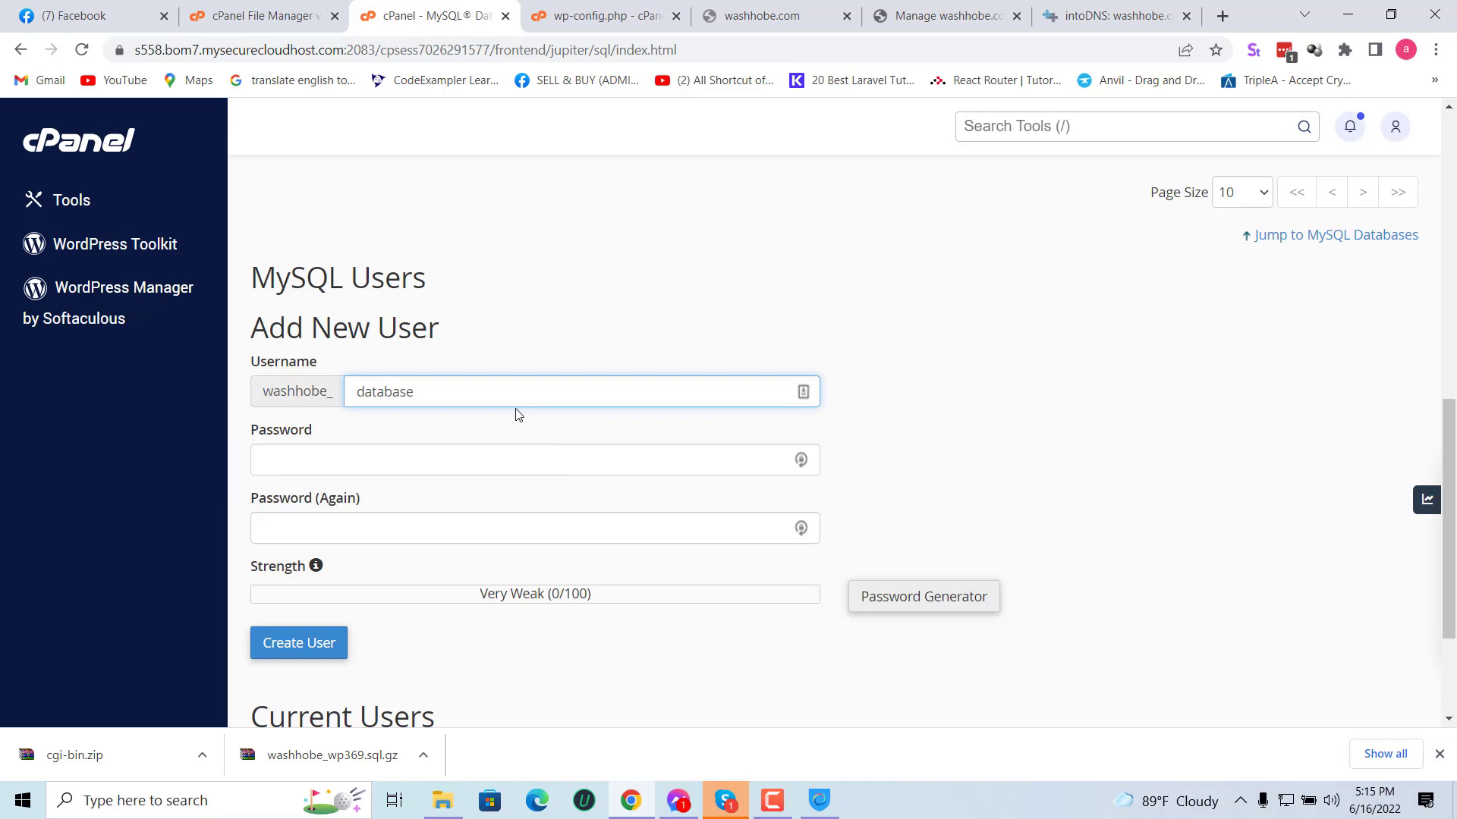
left_click(392, 466)
type("••")
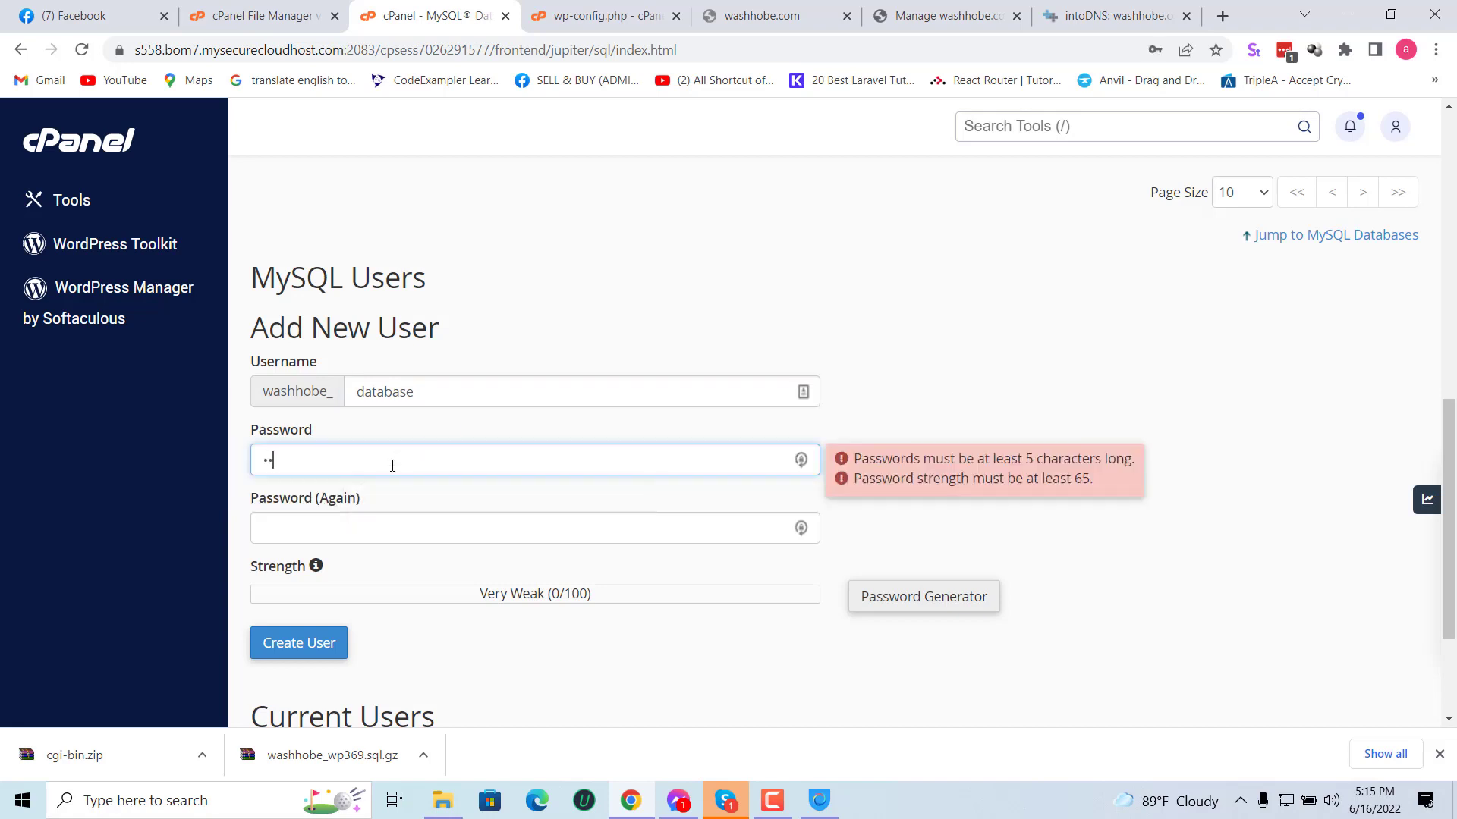
type("•••••••")
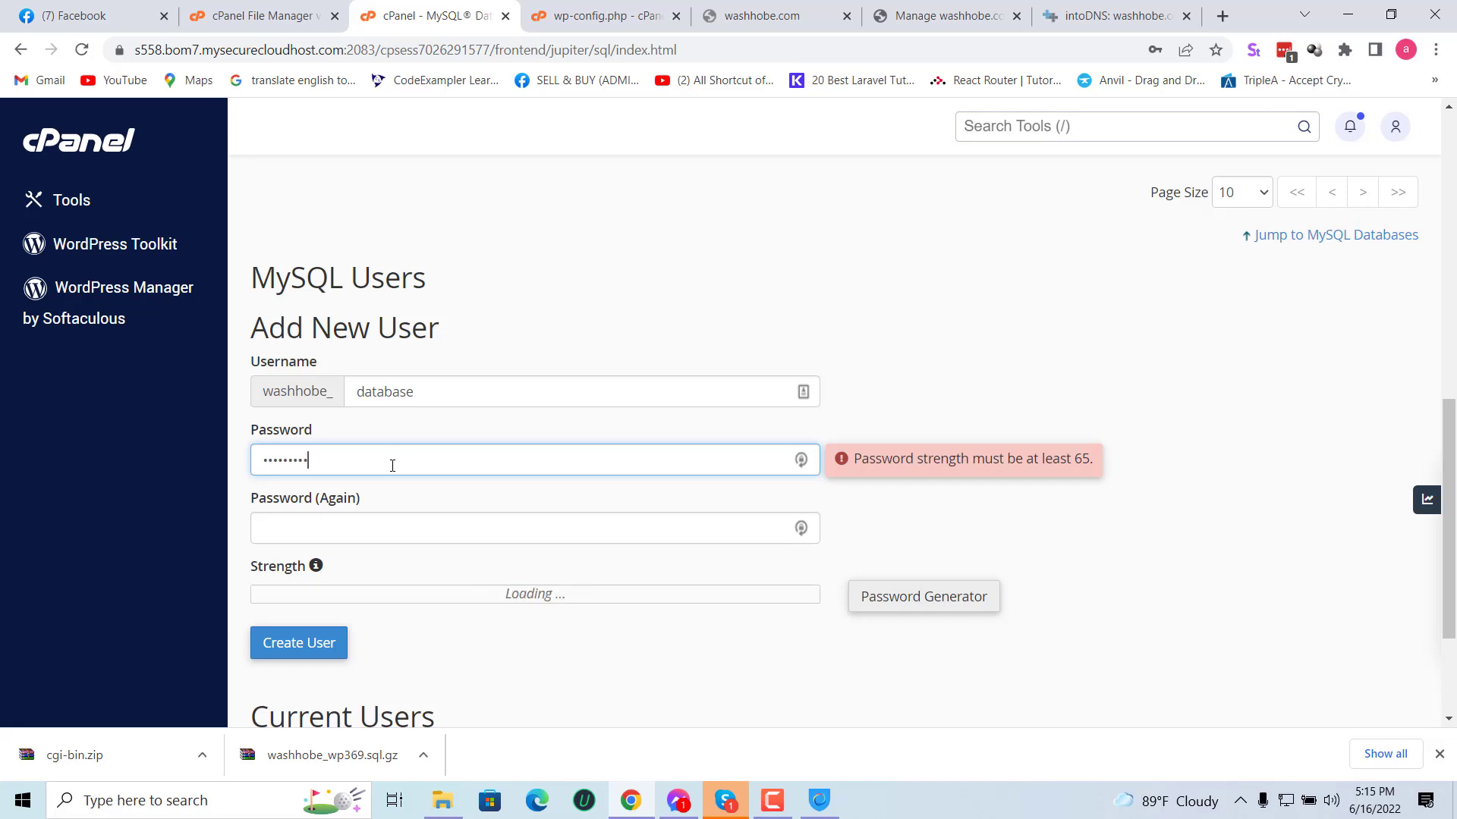
Step: Replace the username with 'w_od'
key("ctrl+a")
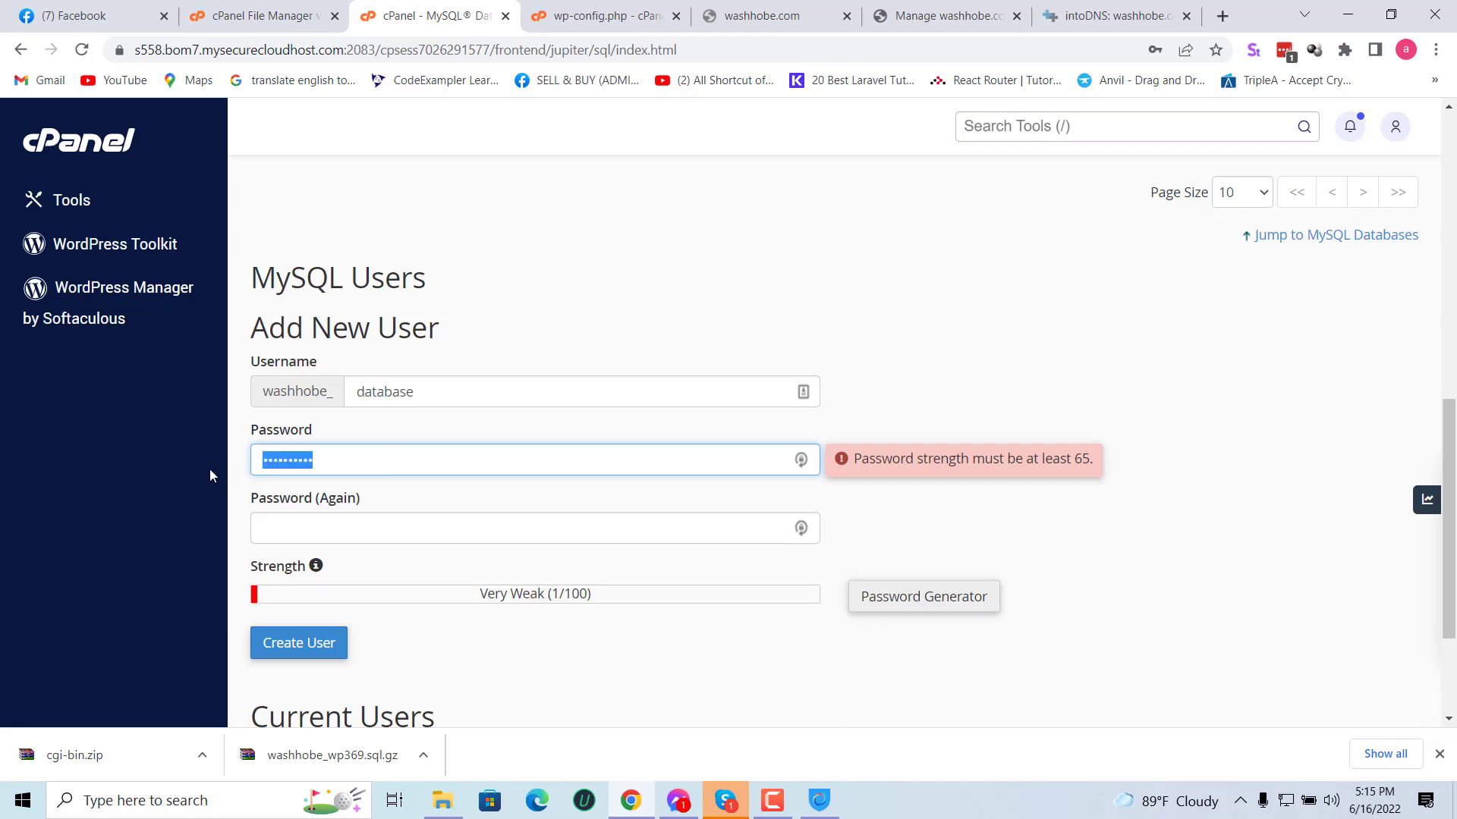
double_click(419, 390)
type("whobesaiful")
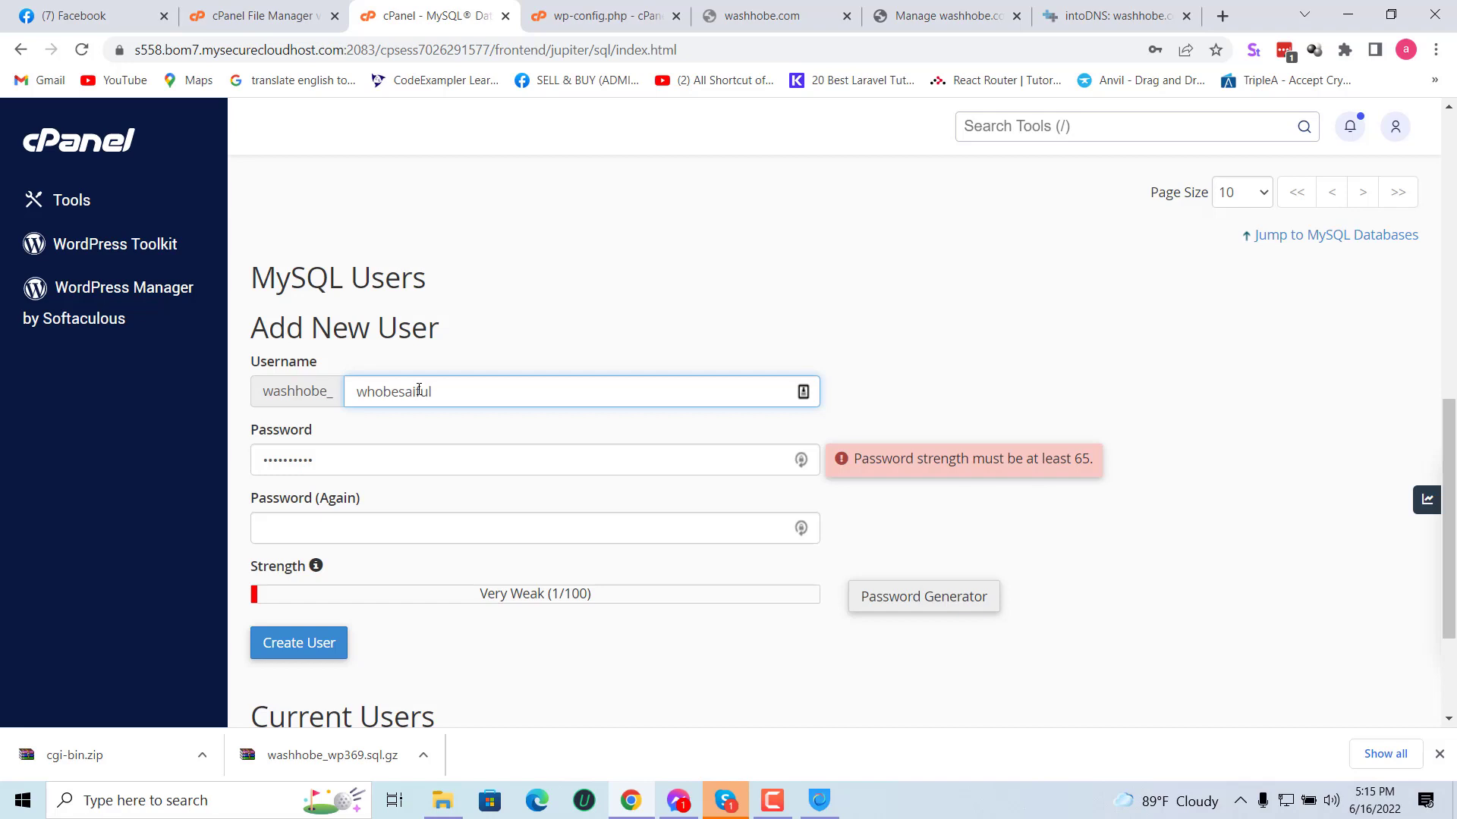
type("_oddd")
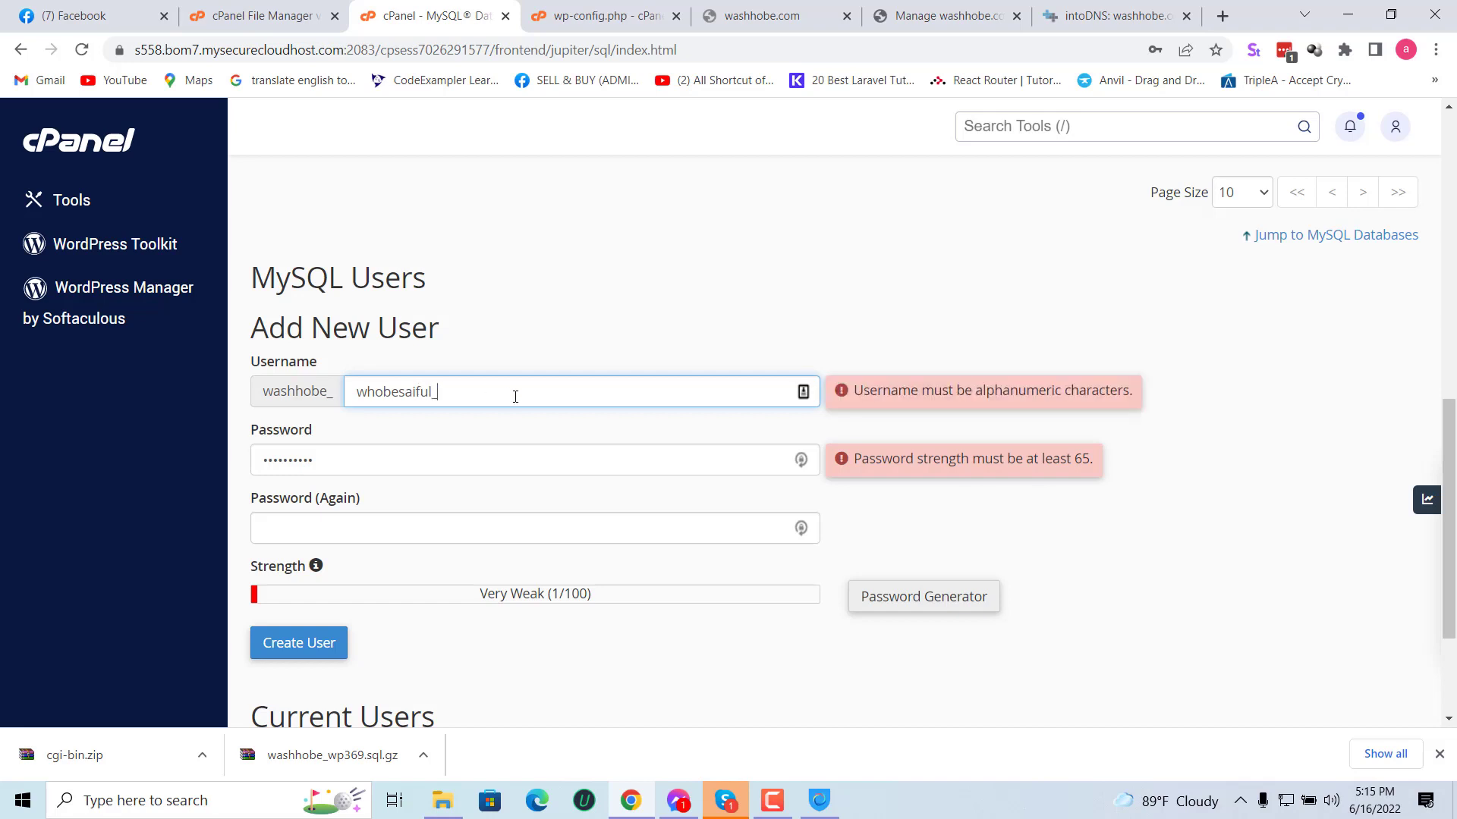
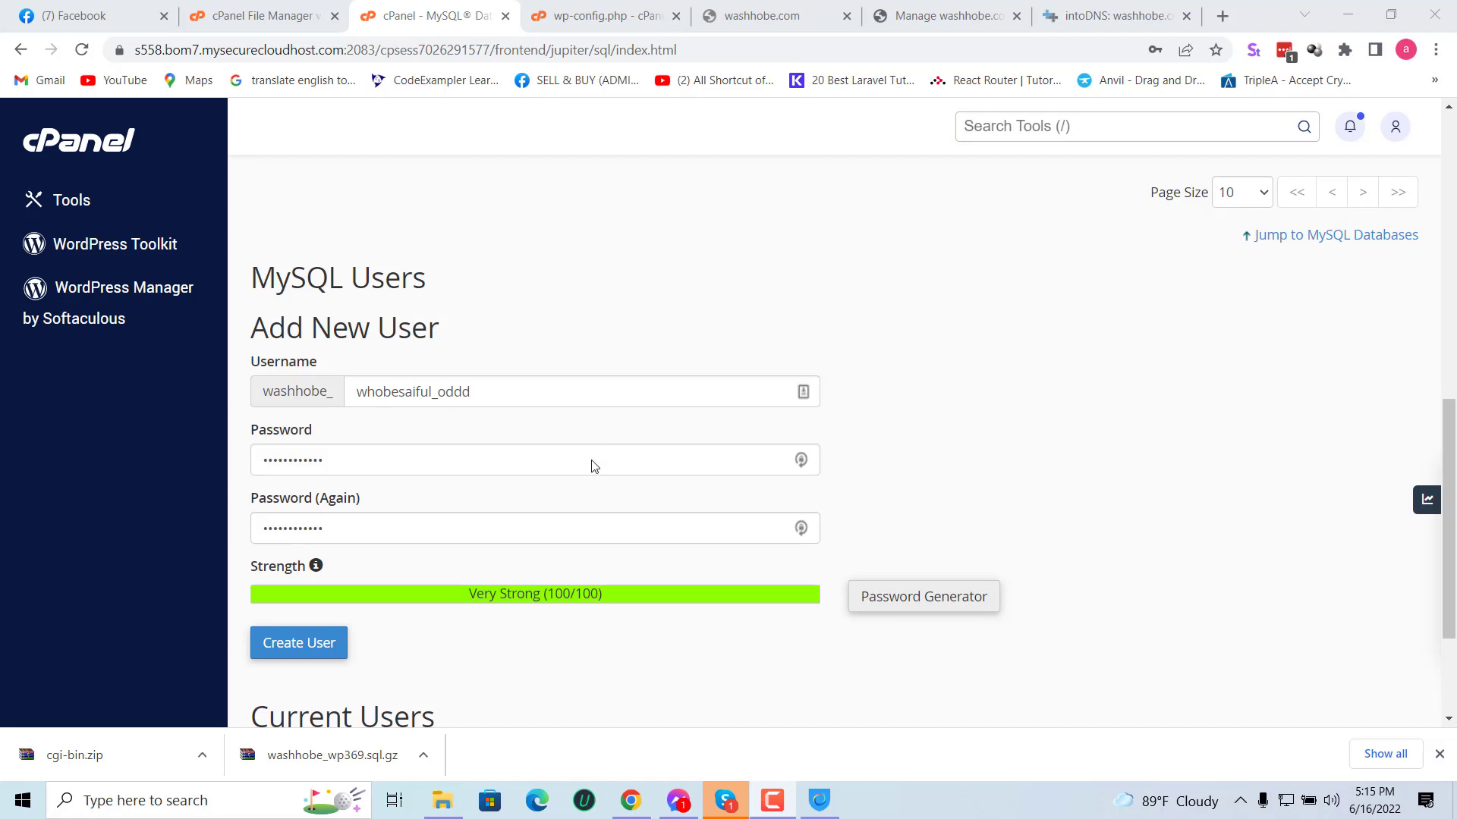
Step: Create the w_od MySQL user and add it to the washhobe_wp369 database
left_click(313, 657)
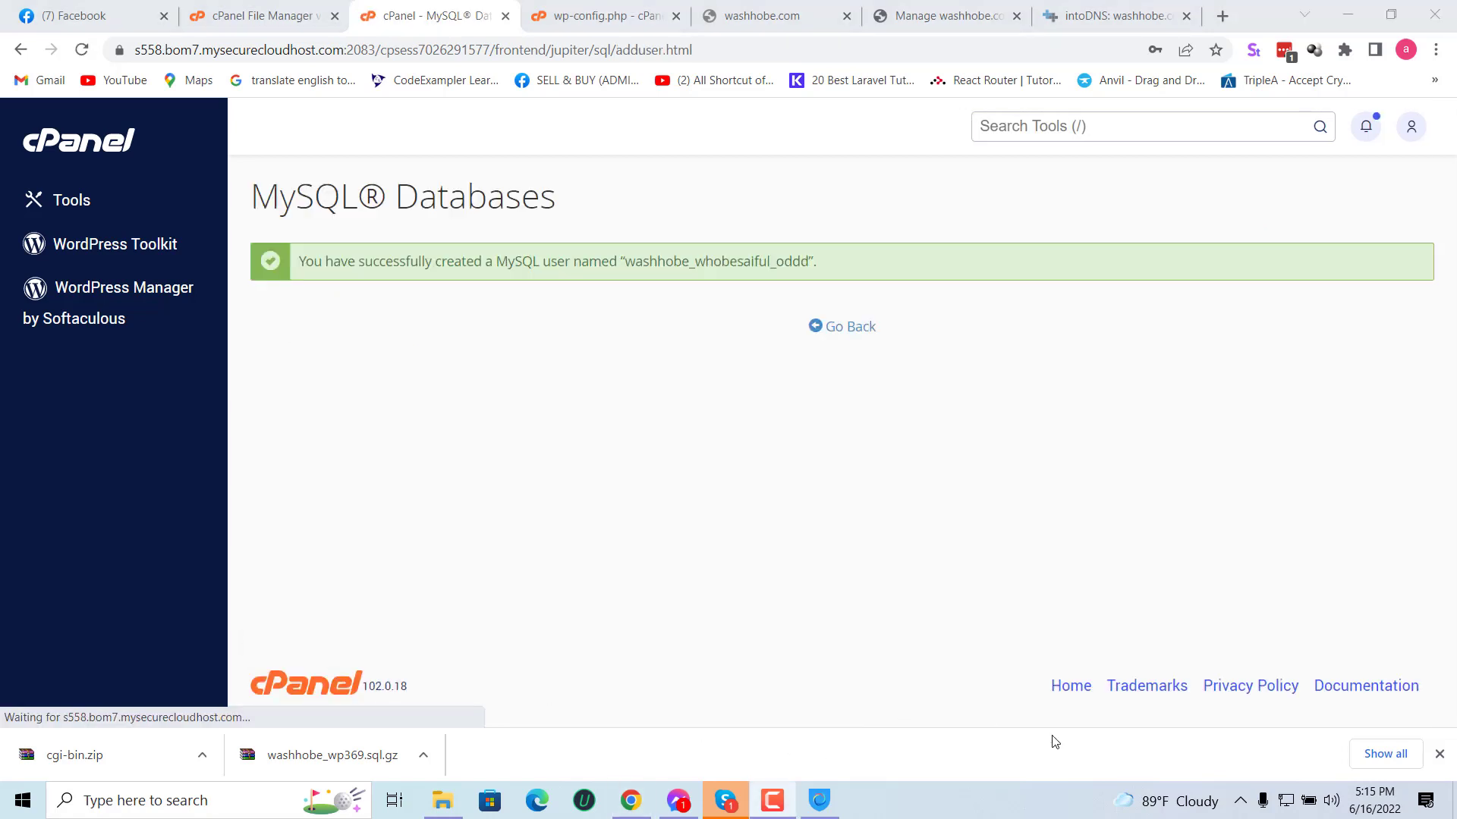
left_click_drag(249, 257, 583, 266)
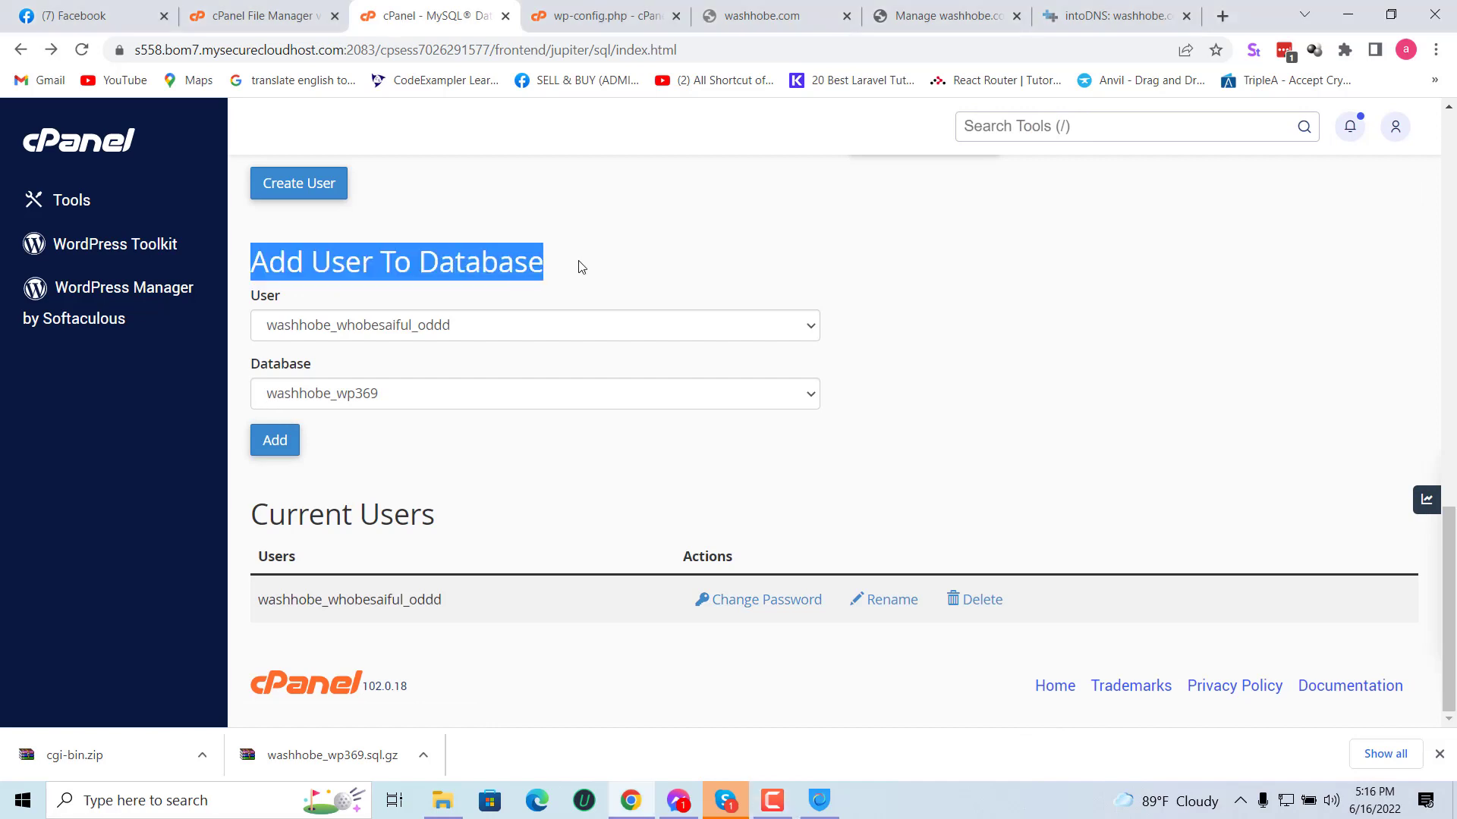
left_click(430, 340)
left_click(426, 341)
left_click(423, 391)
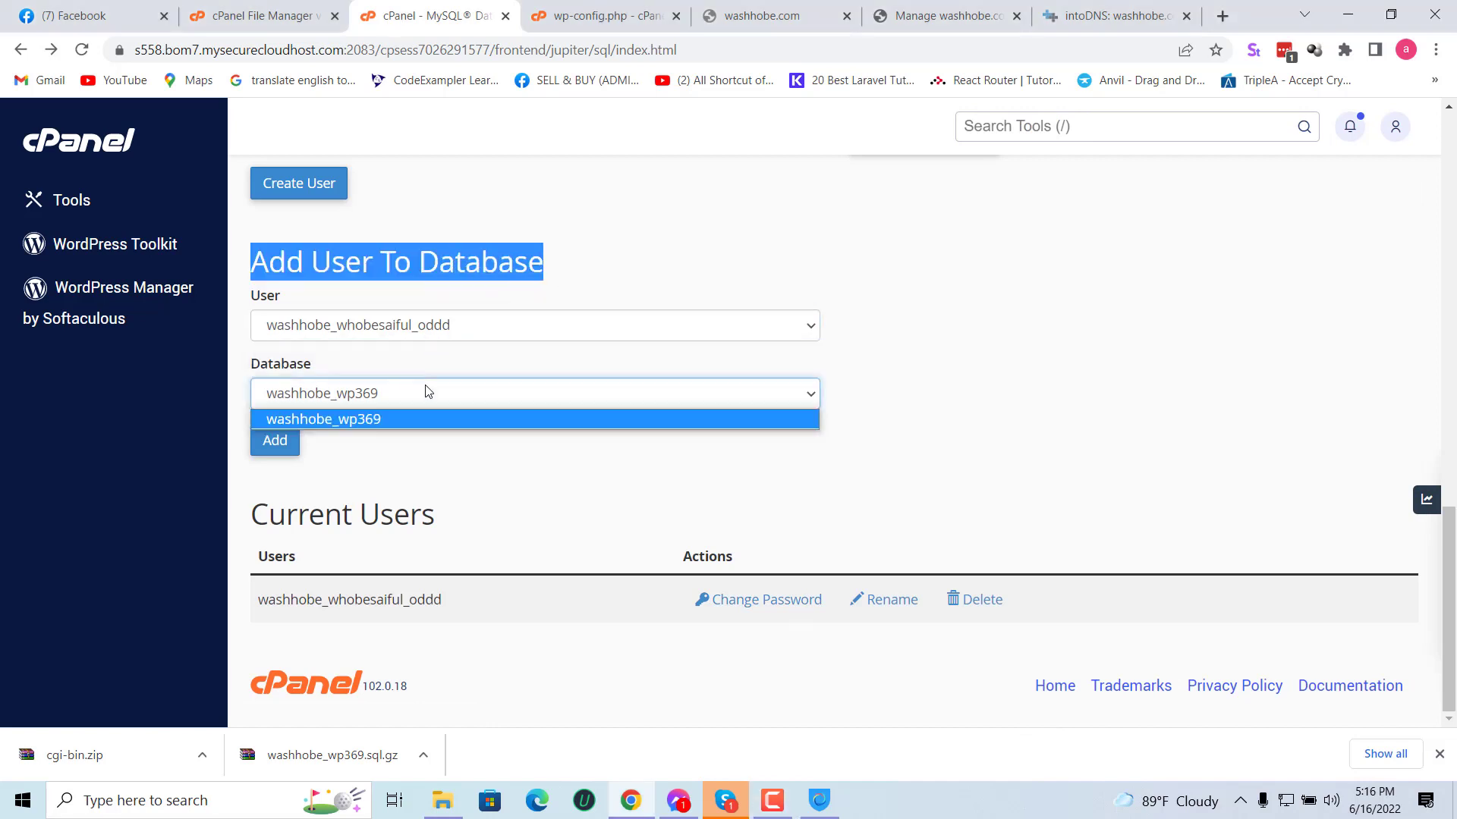
left_click(326, 414)
left_click(280, 449)
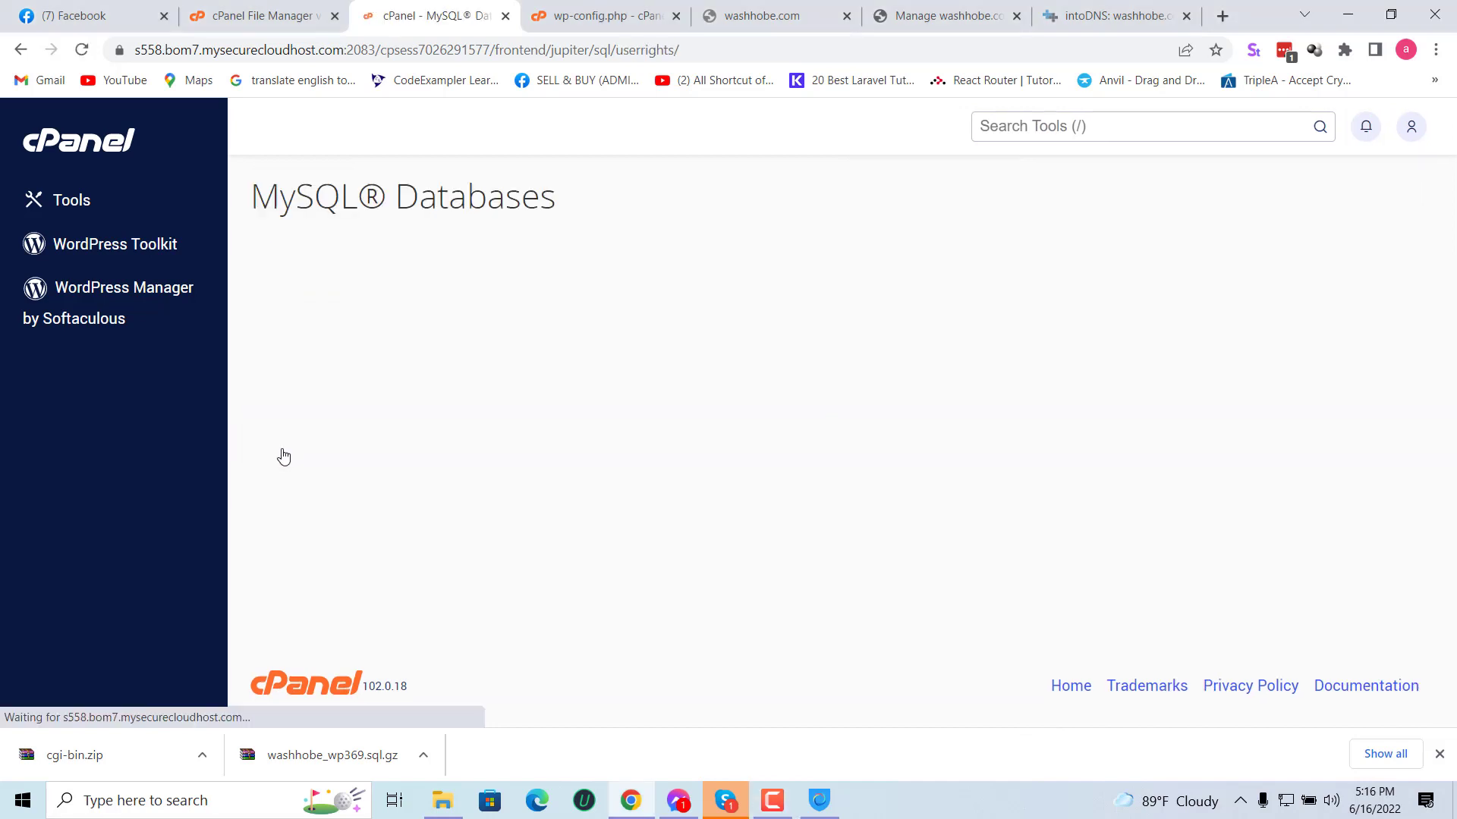
Step: Grant the new user ALL PRIVILEGES on washhobe_wp369 and save the changes
left_click(263, 365)
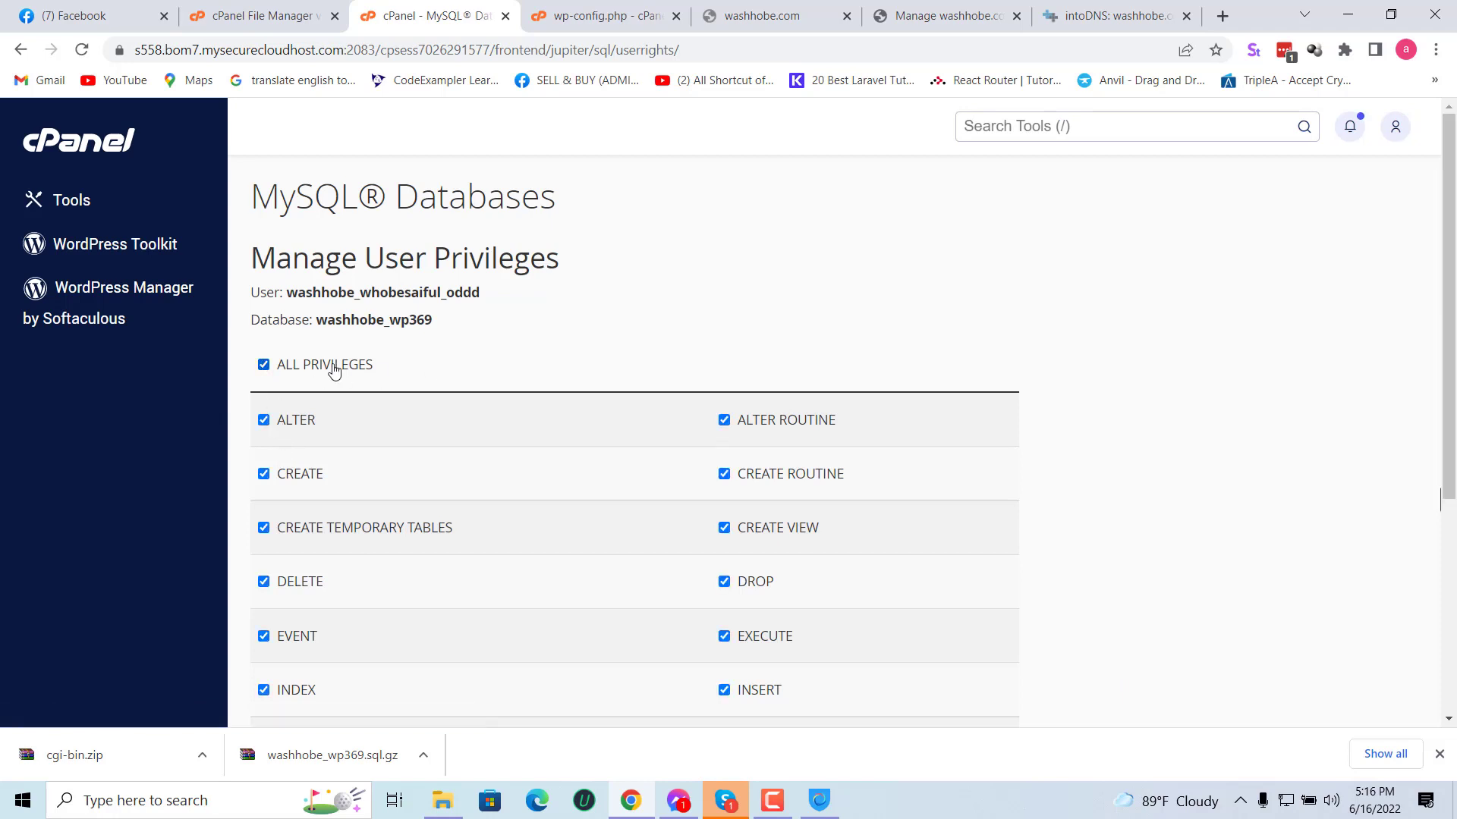
scroll(869, 436, "down", 5)
left_click(310, 568)
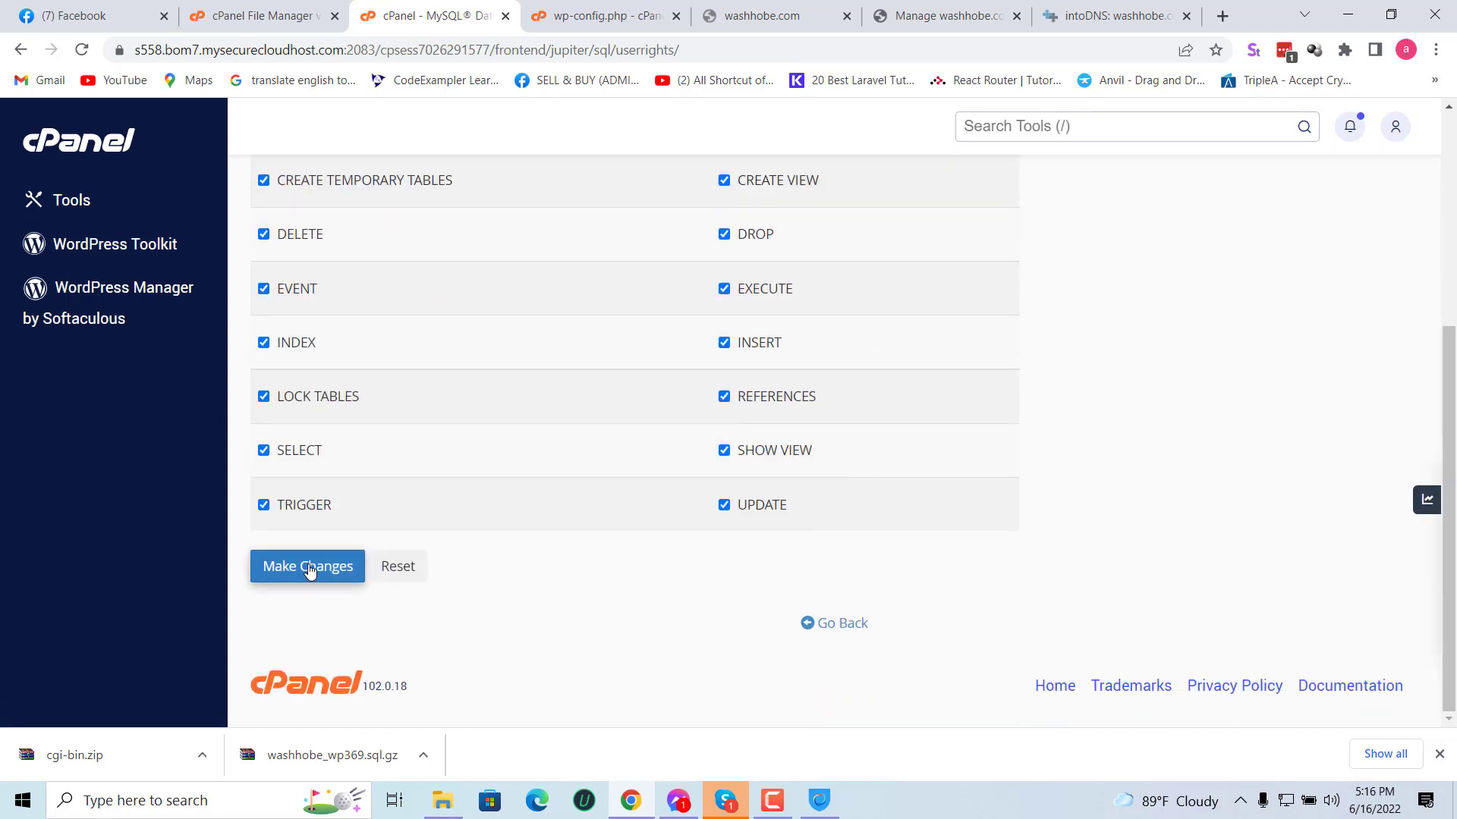
scroll(310, 570, "up", 4)
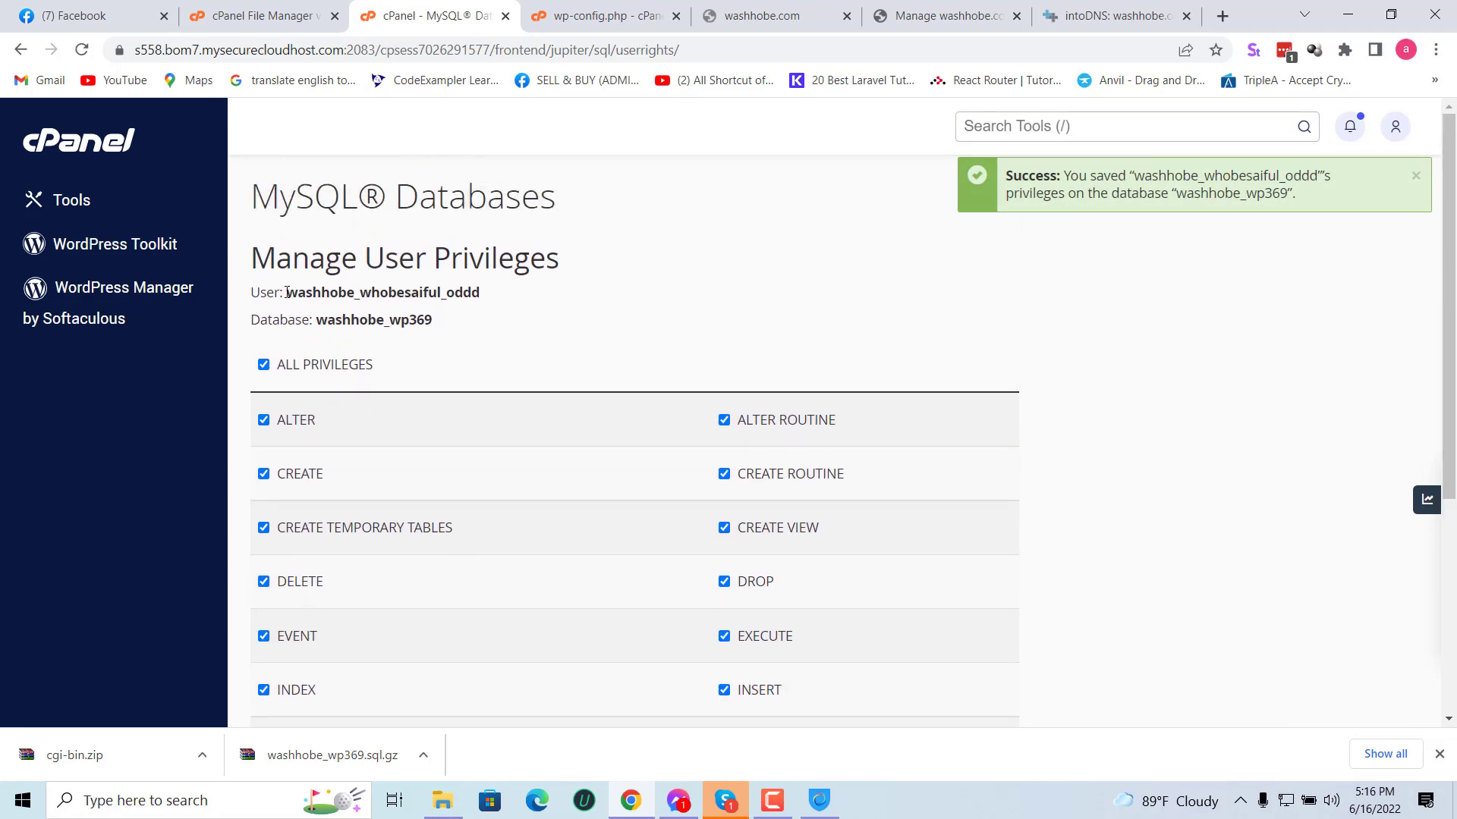
Step: Copy the new user and database names, then go back to the wp-config.php editor
left_click_drag(288, 292, 508, 296)
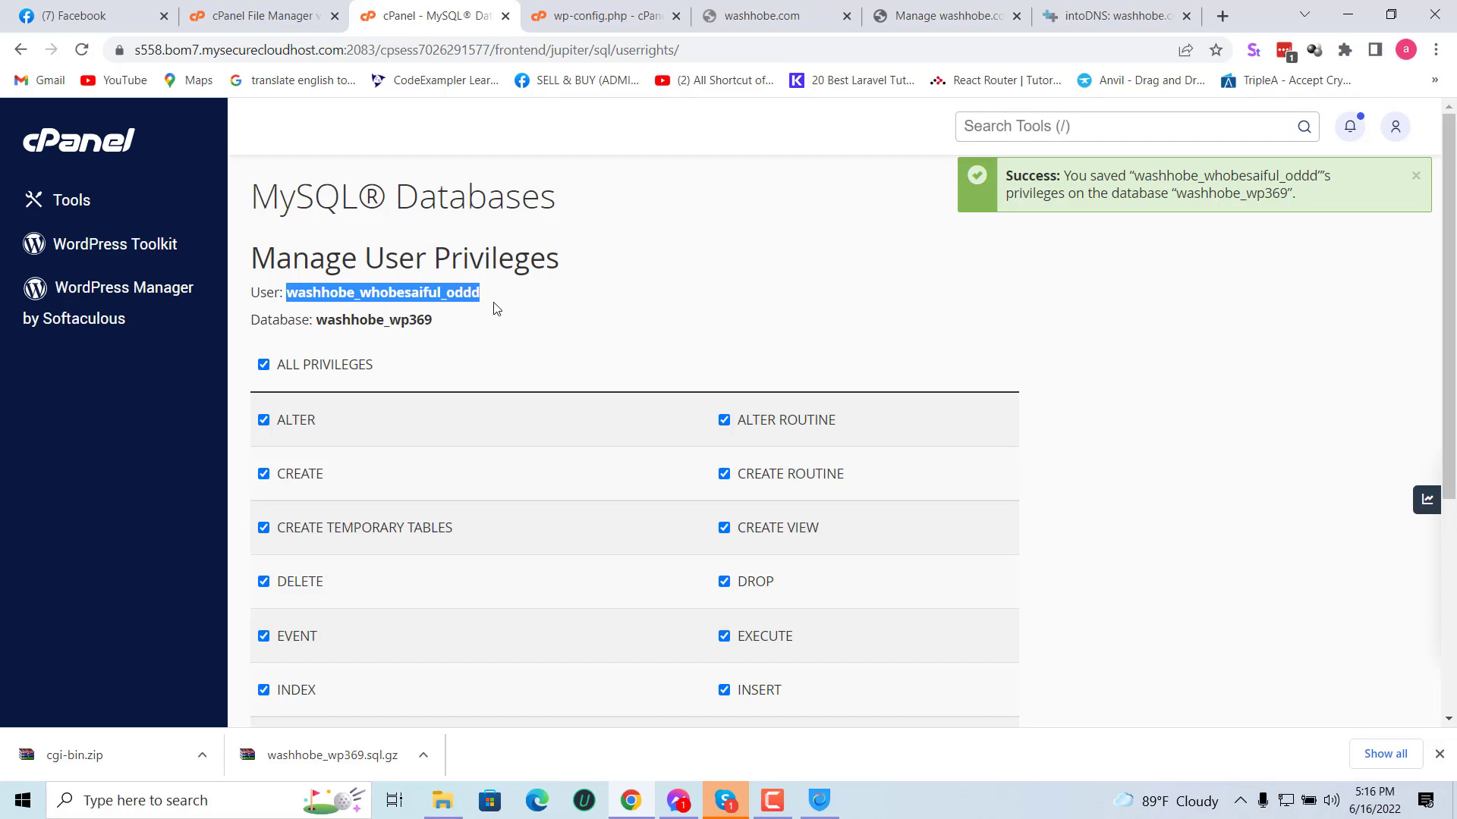
left_click_drag(317, 322, 481, 328)
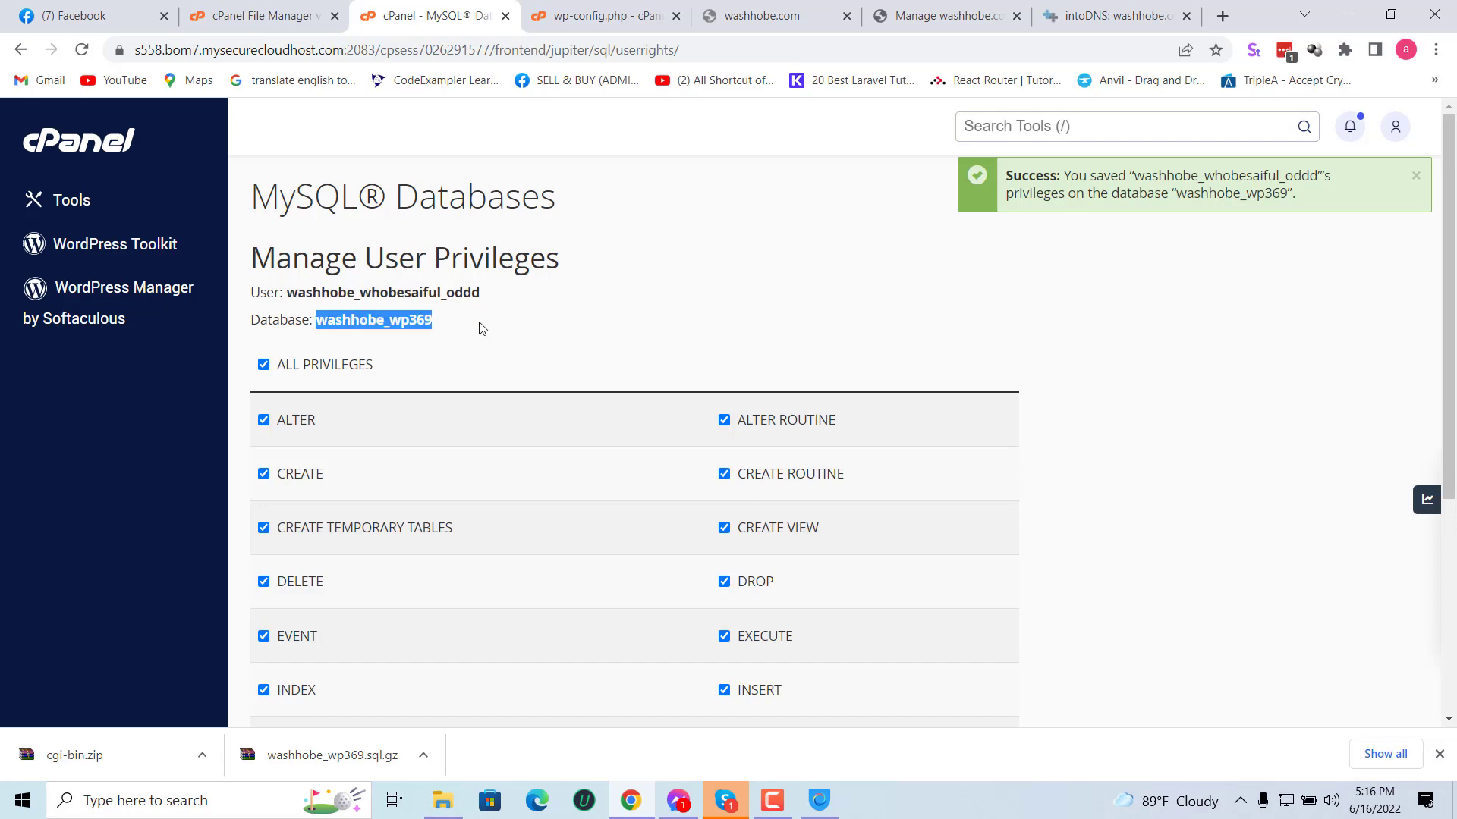
left_click(1060, 747)
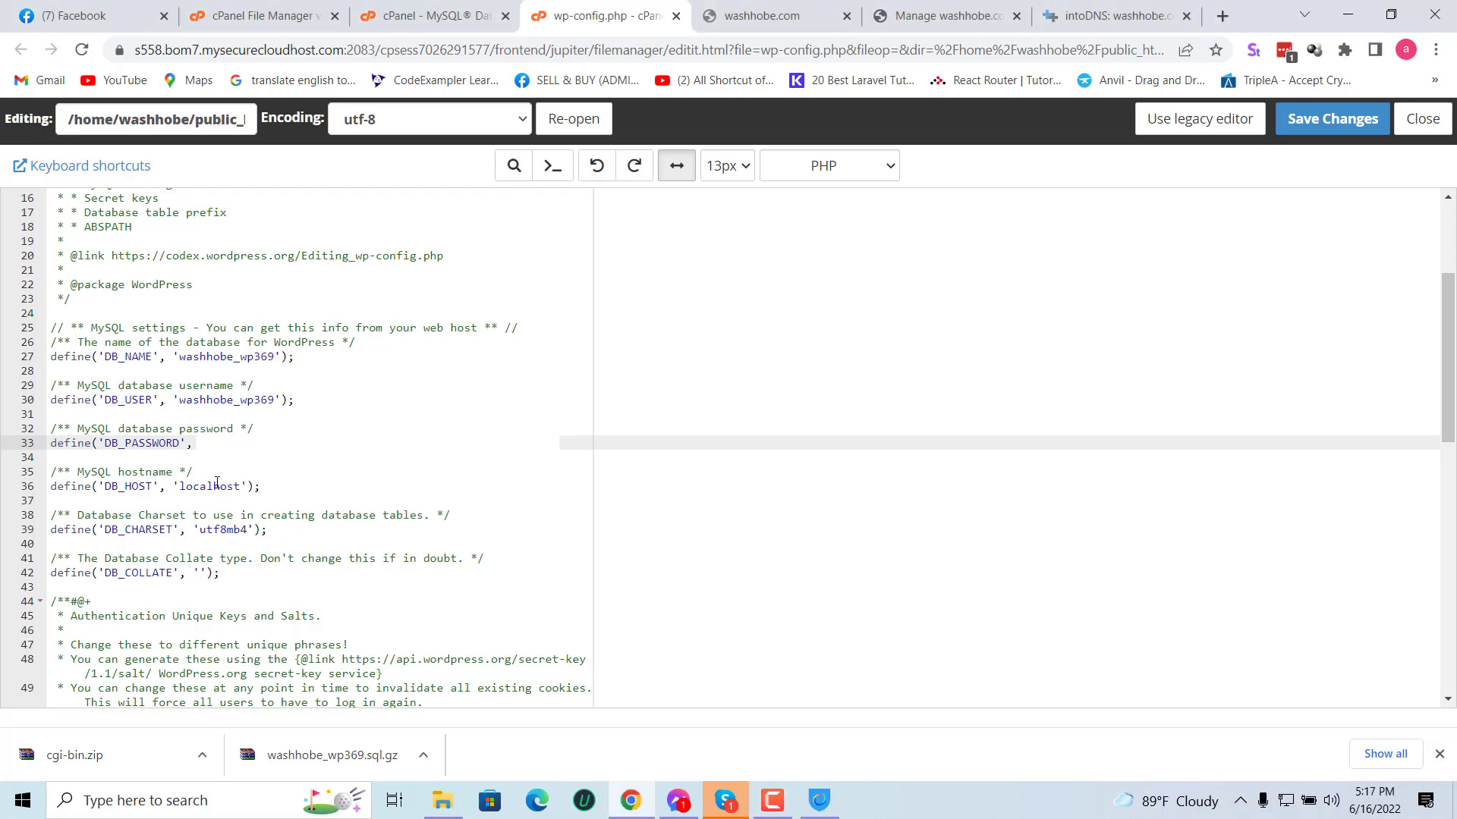
Step: Remove a stray character from the localhost value and review the DB_NAME value on line 27
left_click(216, 485)
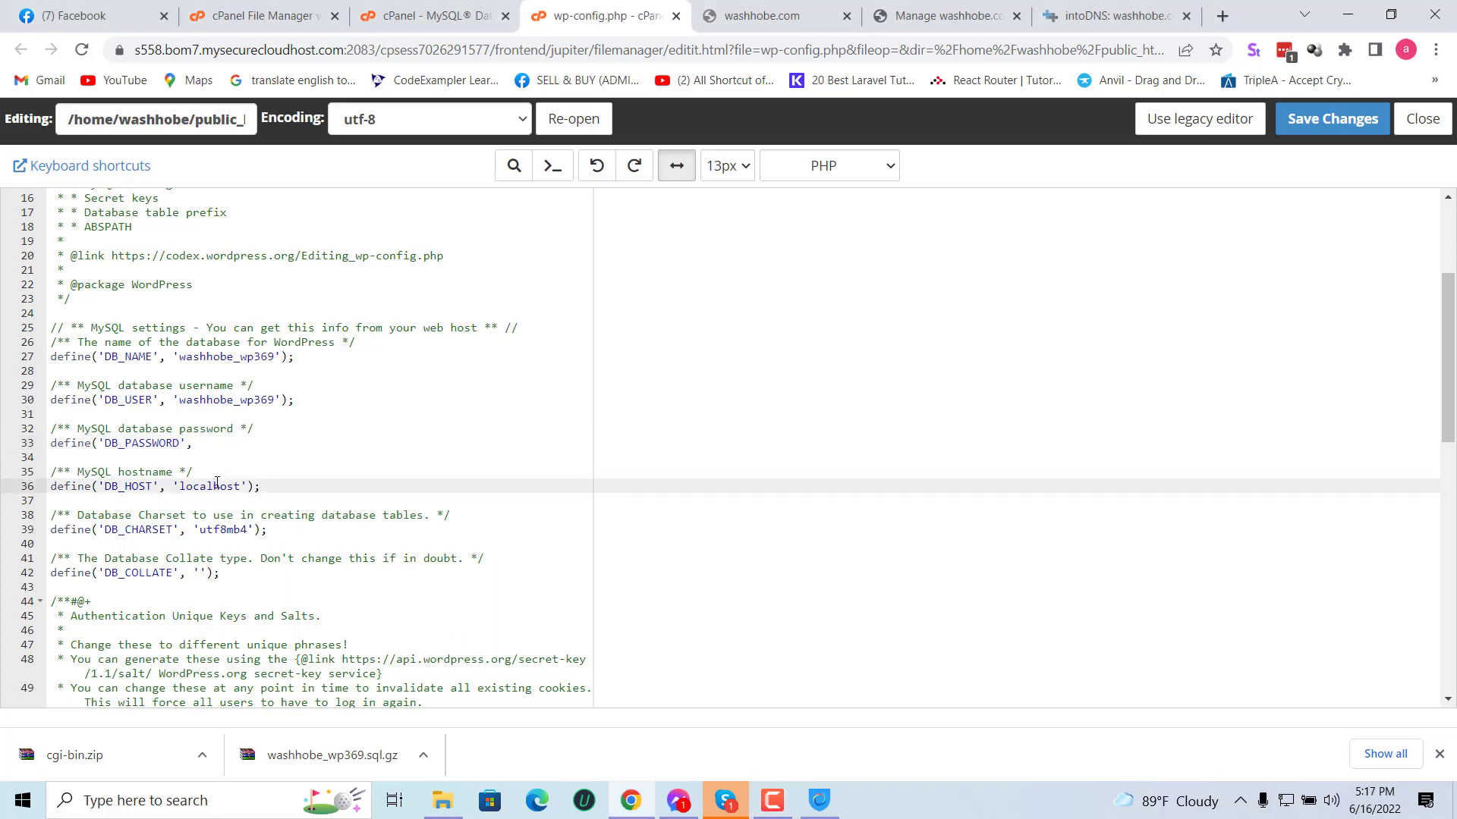
type("-")
key("BackSpace")
left_click(1240, 801)
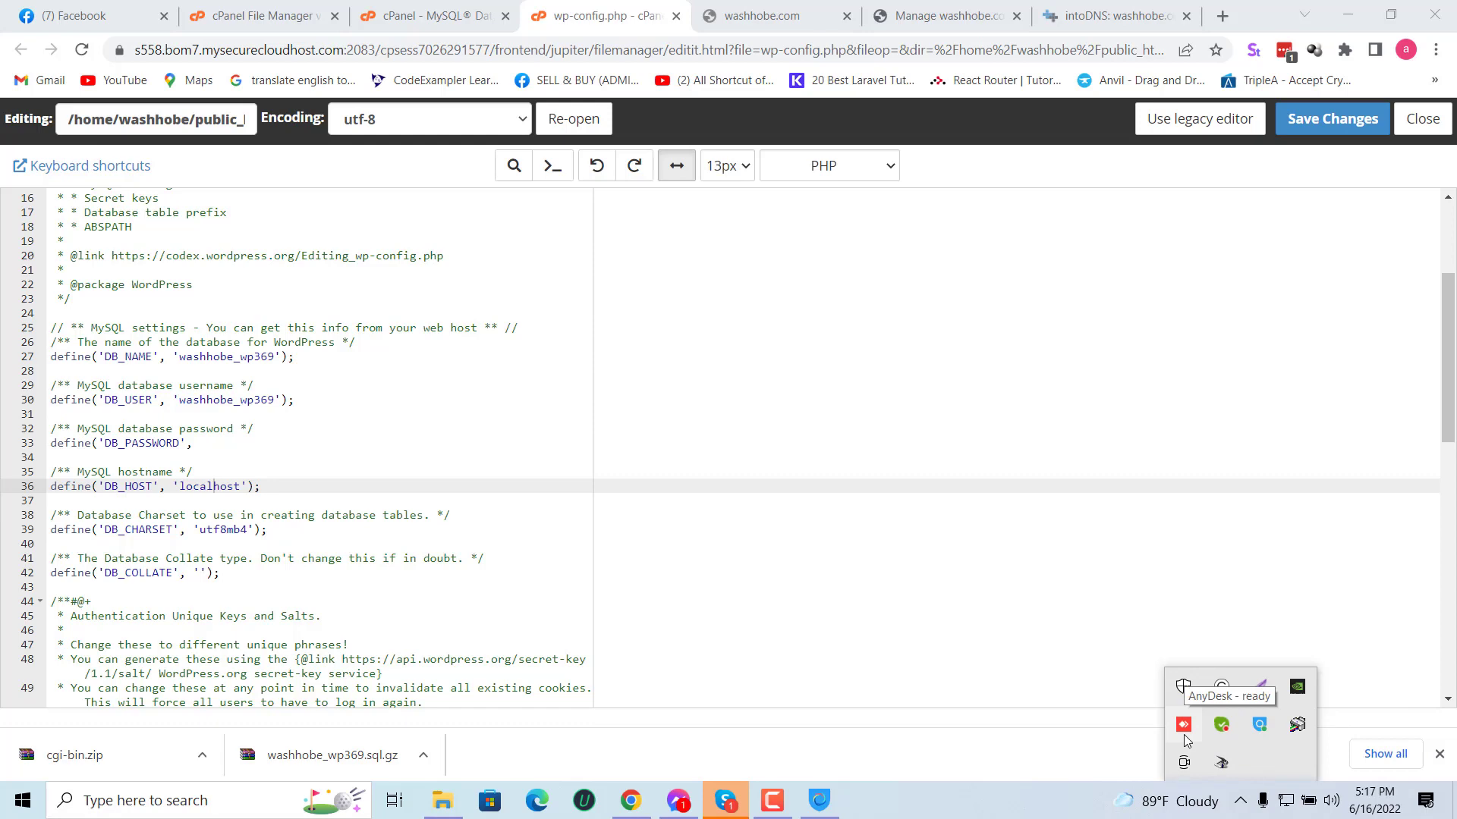
left_click(472, 7)
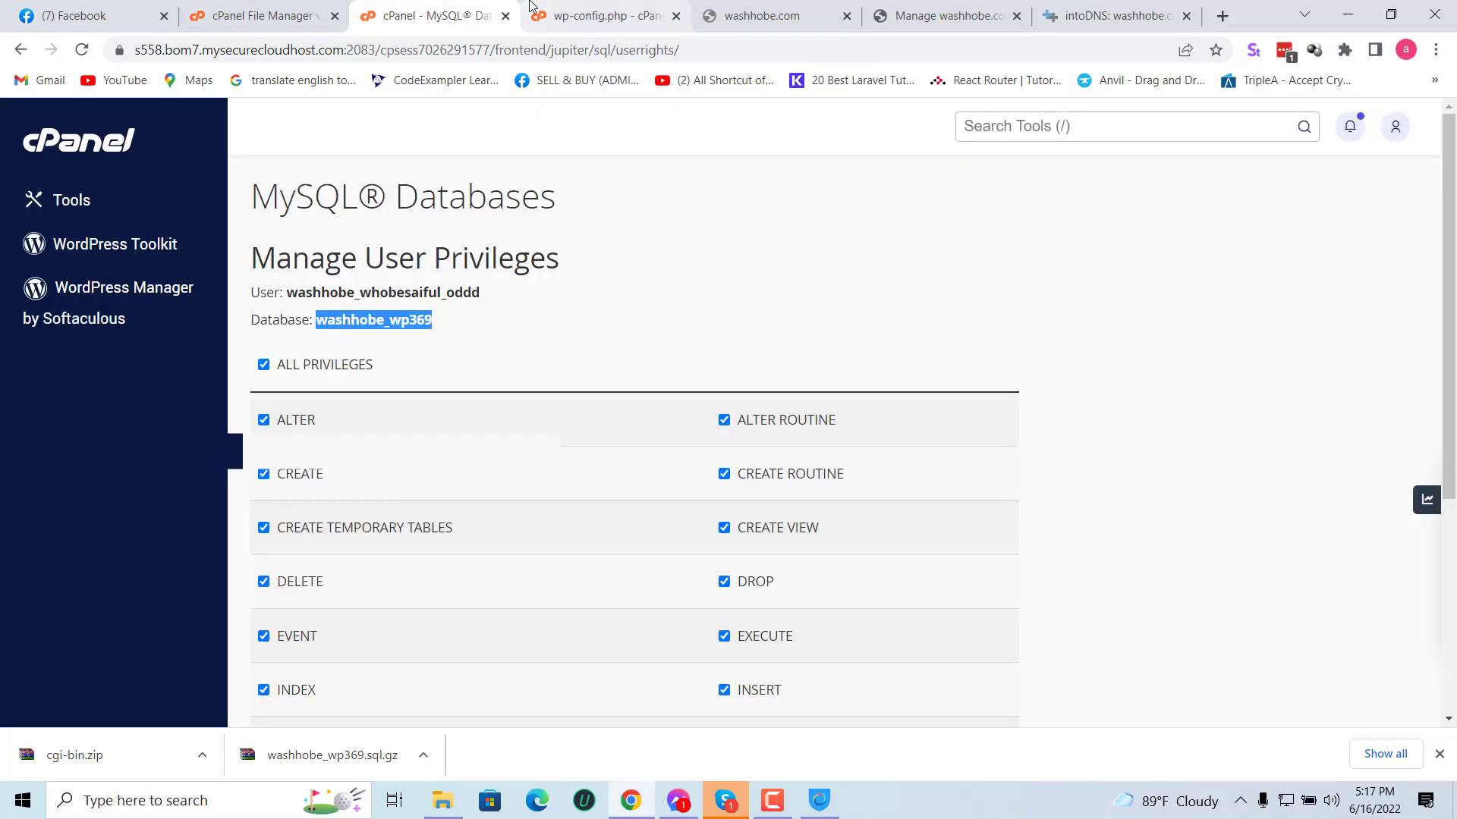
left_click(579, 7)
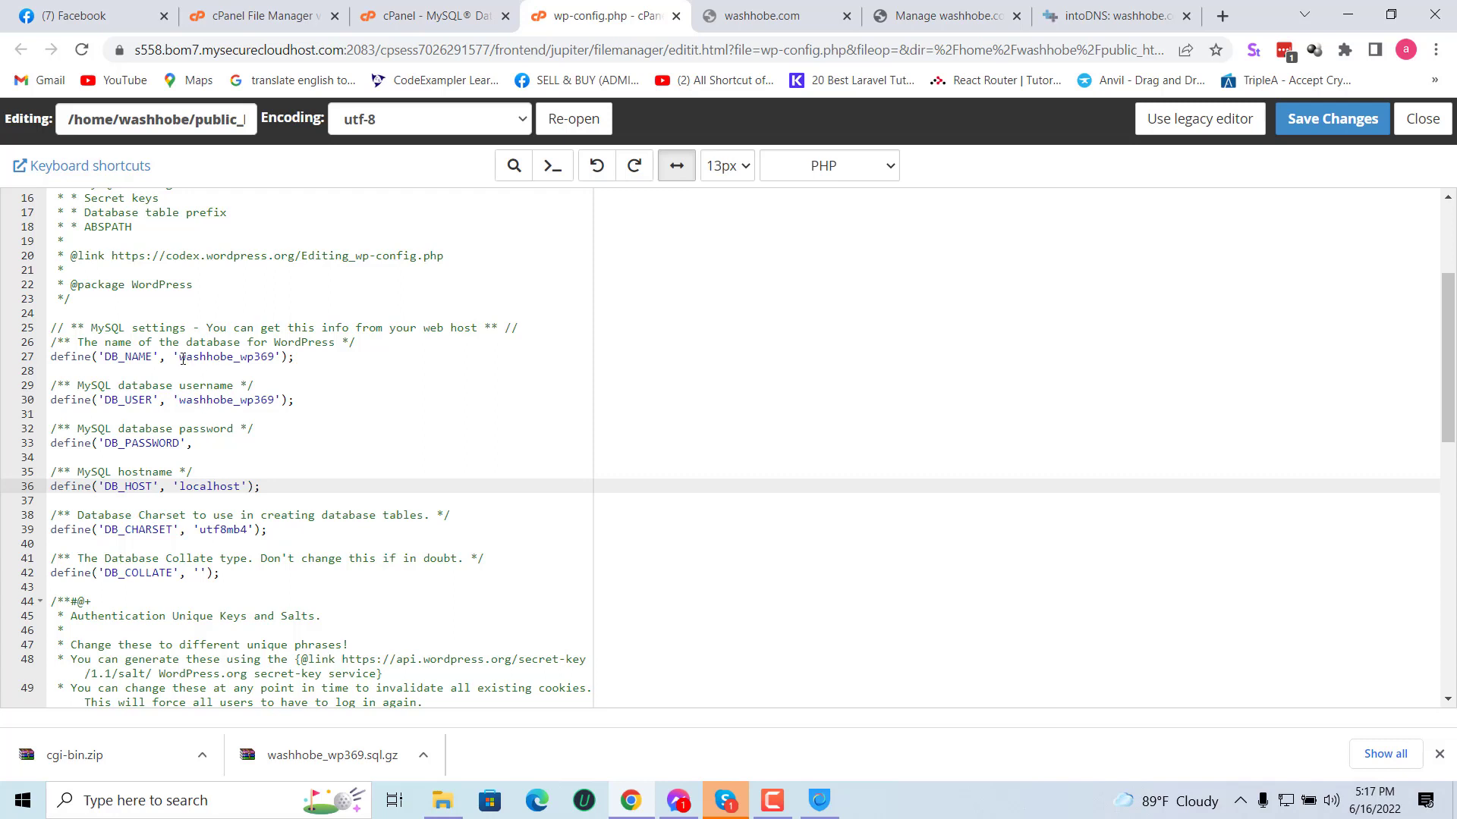
left_click_drag(182, 359, 274, 360)
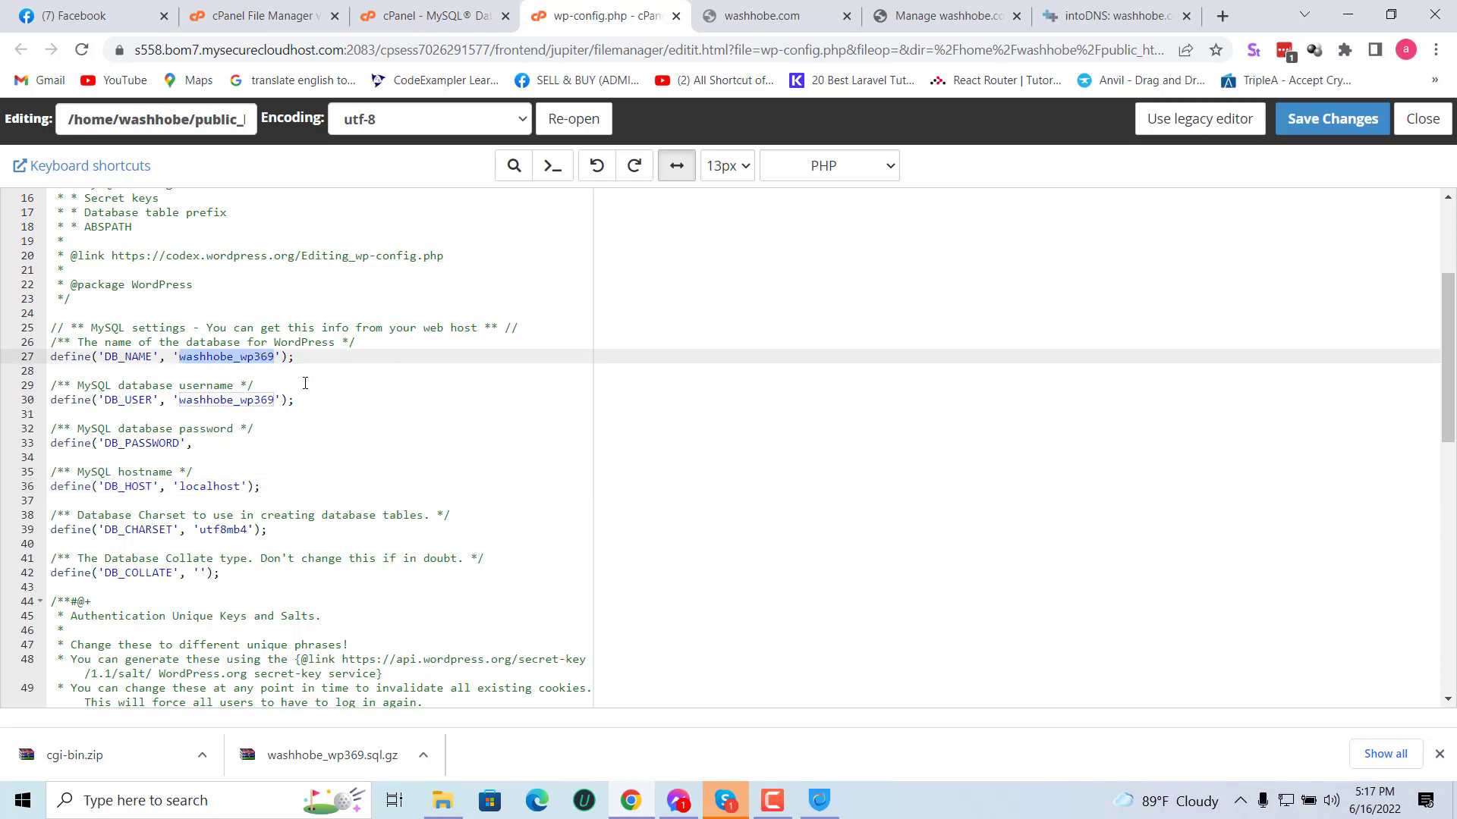
Step: Paste the new MySQL user name as DB_USER on line 30 and save wp-config.php
left_click(474, 9)
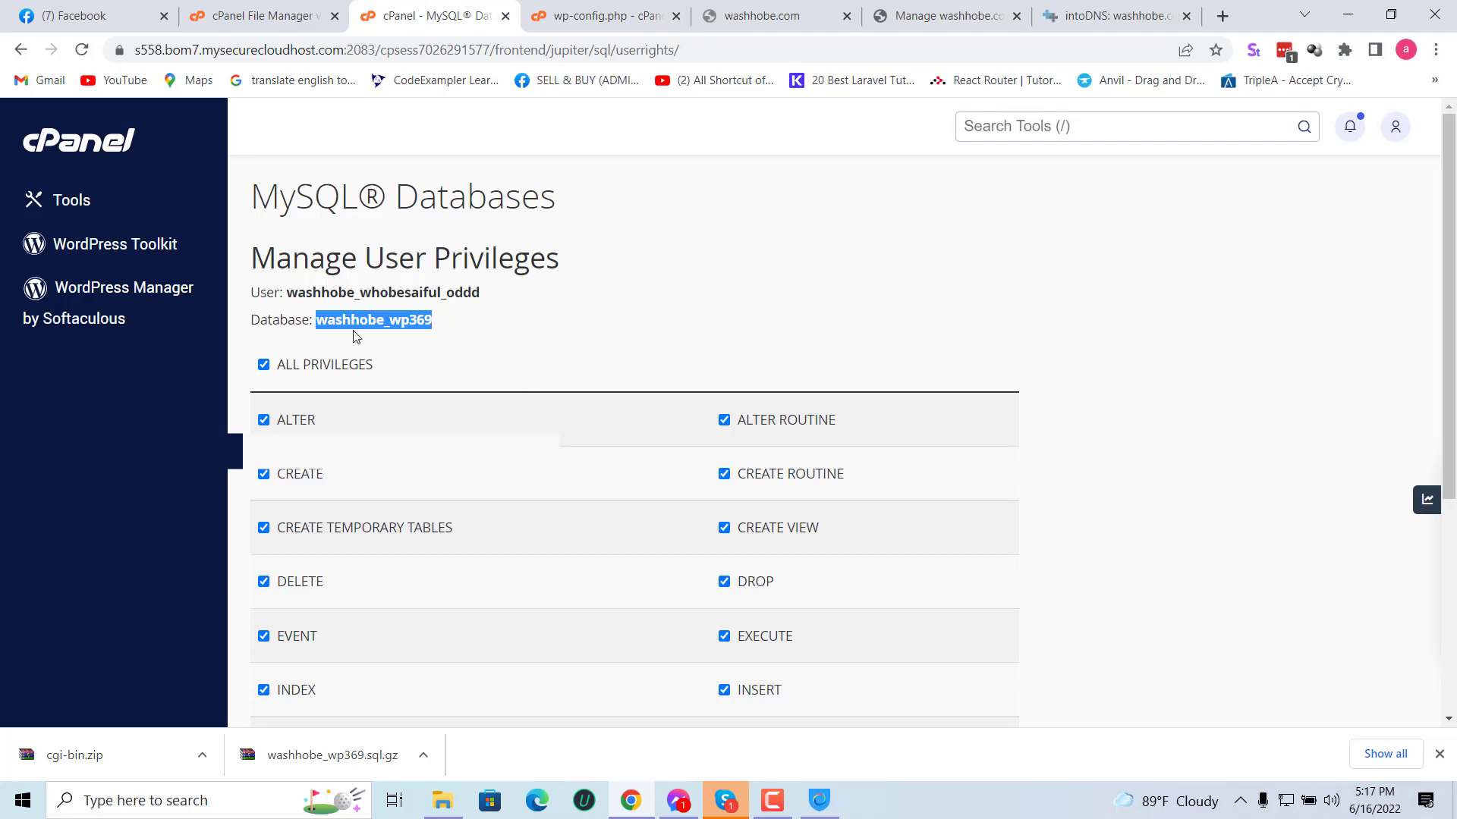
left_click_drag(289, 292, 489, 293)
key("ctrl+c")
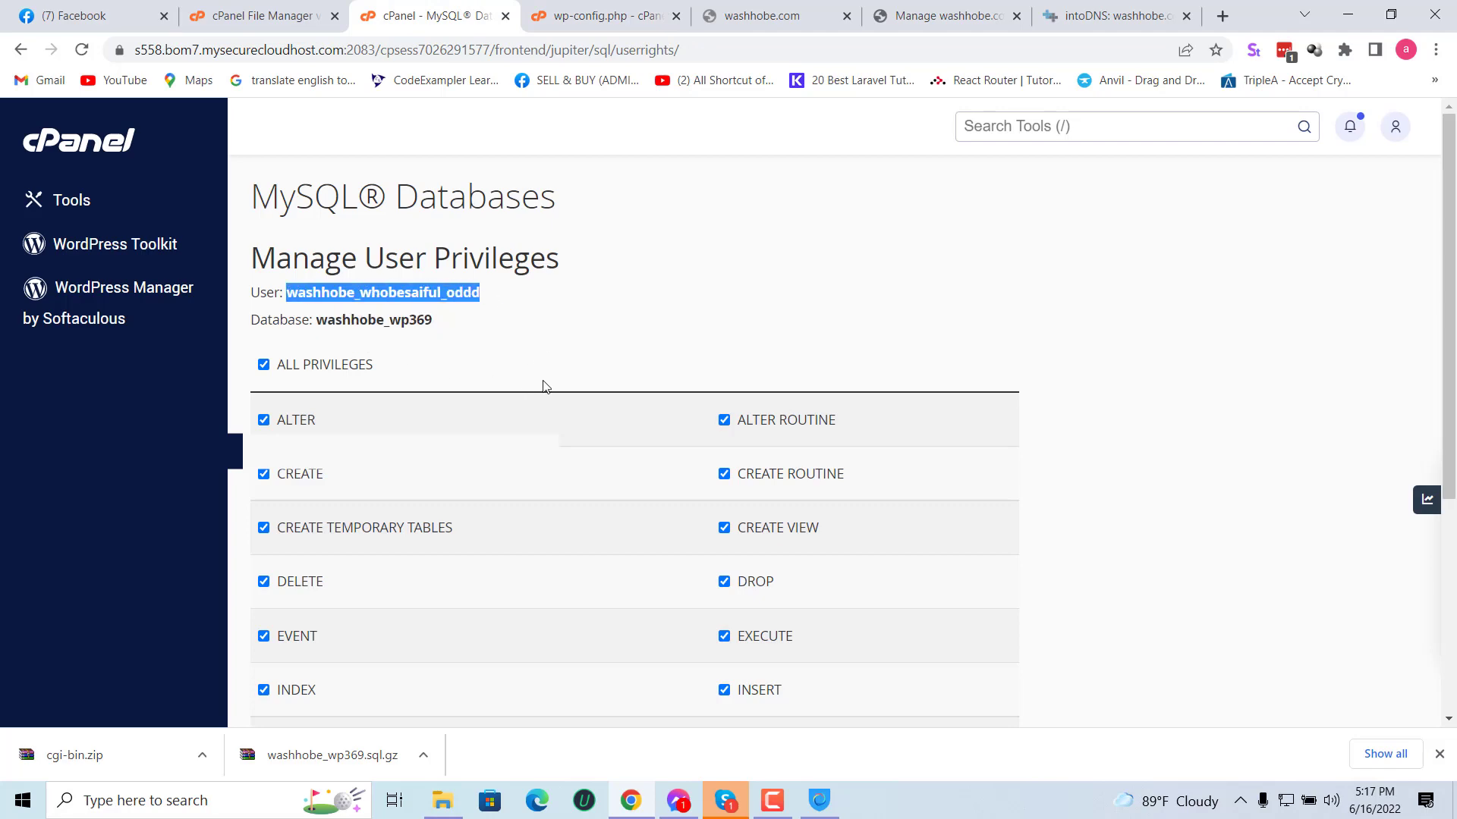
left_click(590, 9)
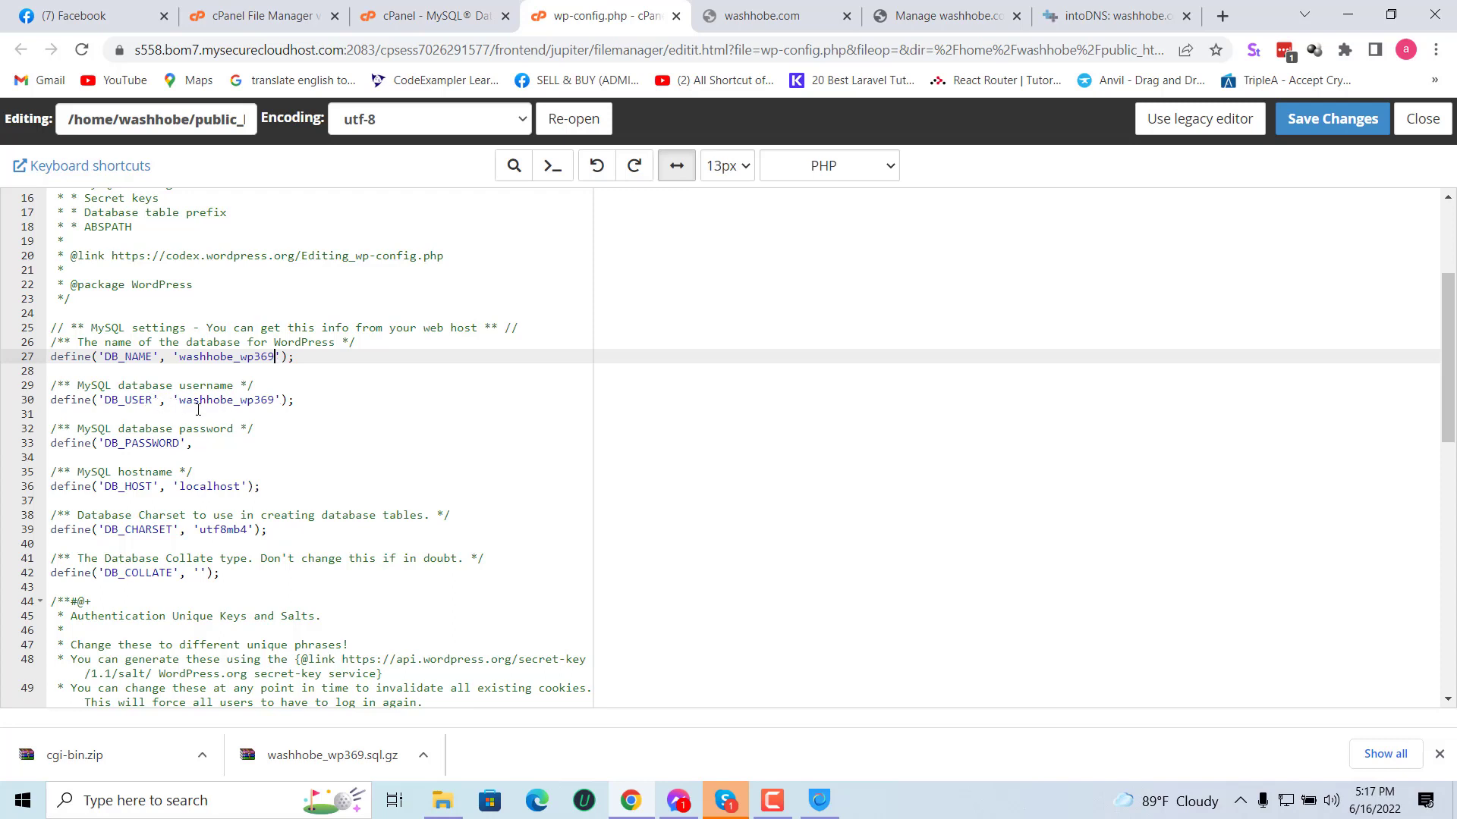
mouse_move(180, 404)
left_mouse_down()
mouse_move(273, 408)
mouse_move(181, 399)
left_mouse_up()
left_click(278, 402)
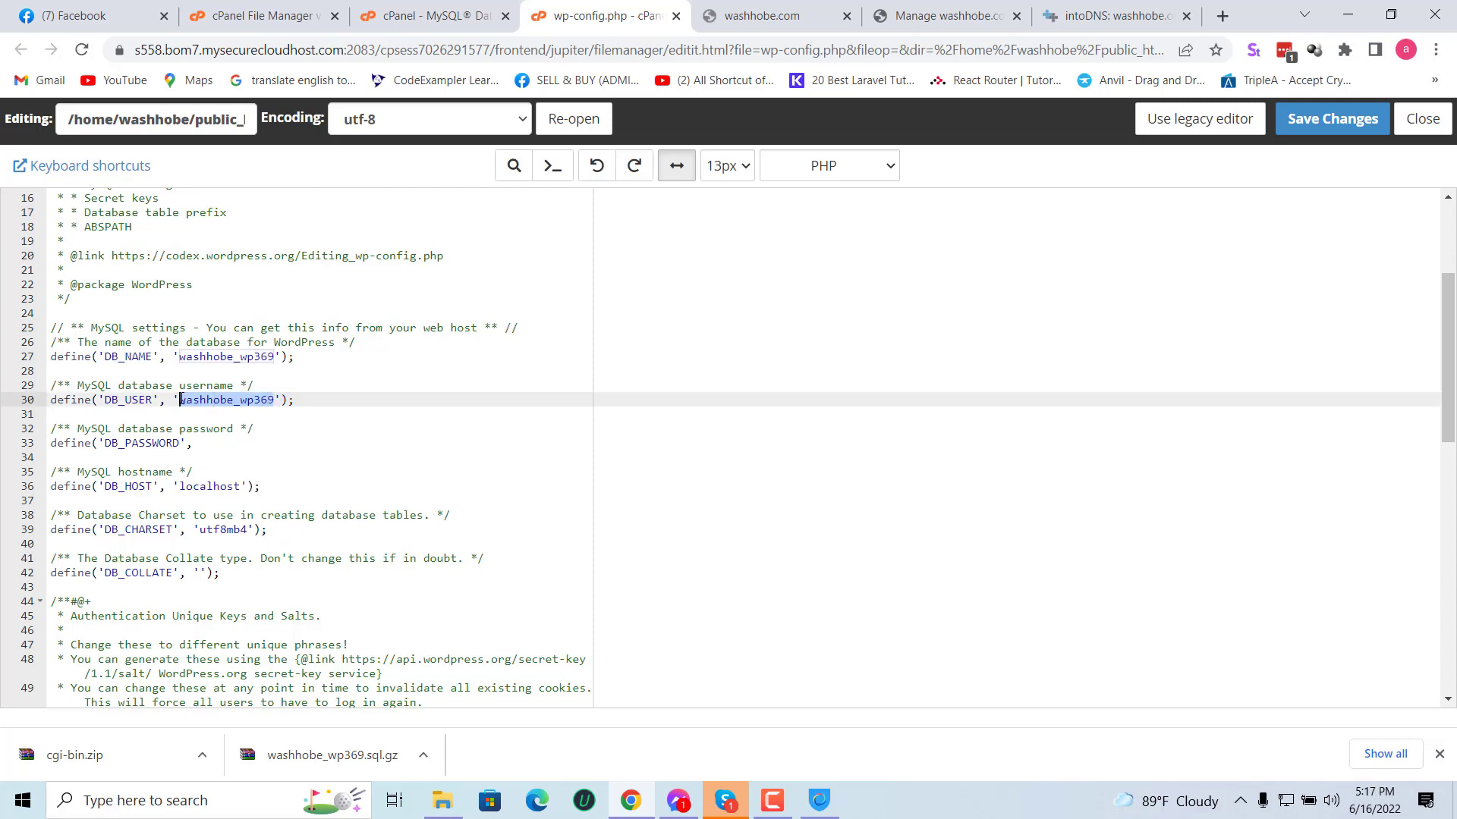
key("ctrl+v")
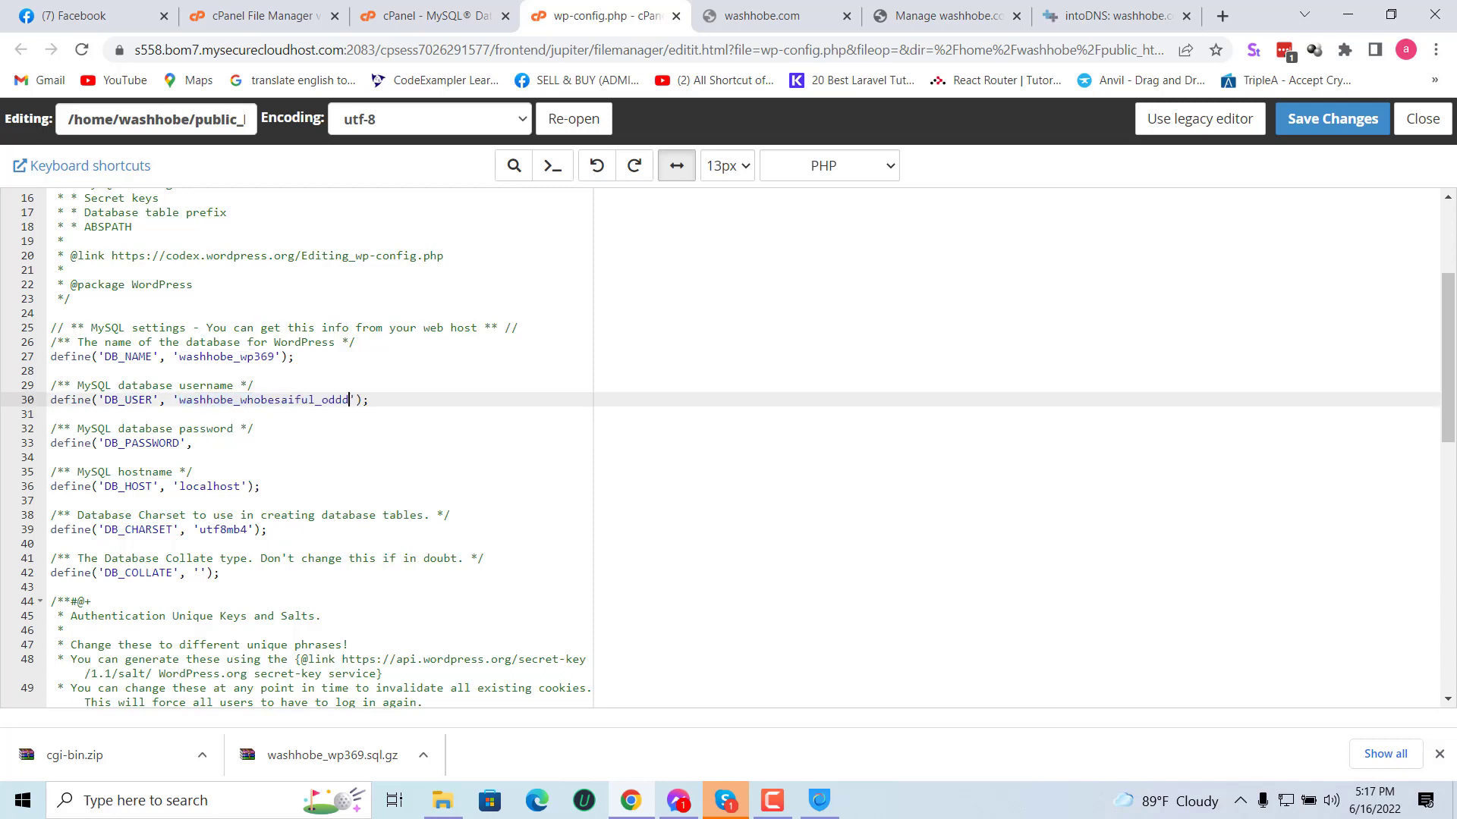
left_click(1315, 127)
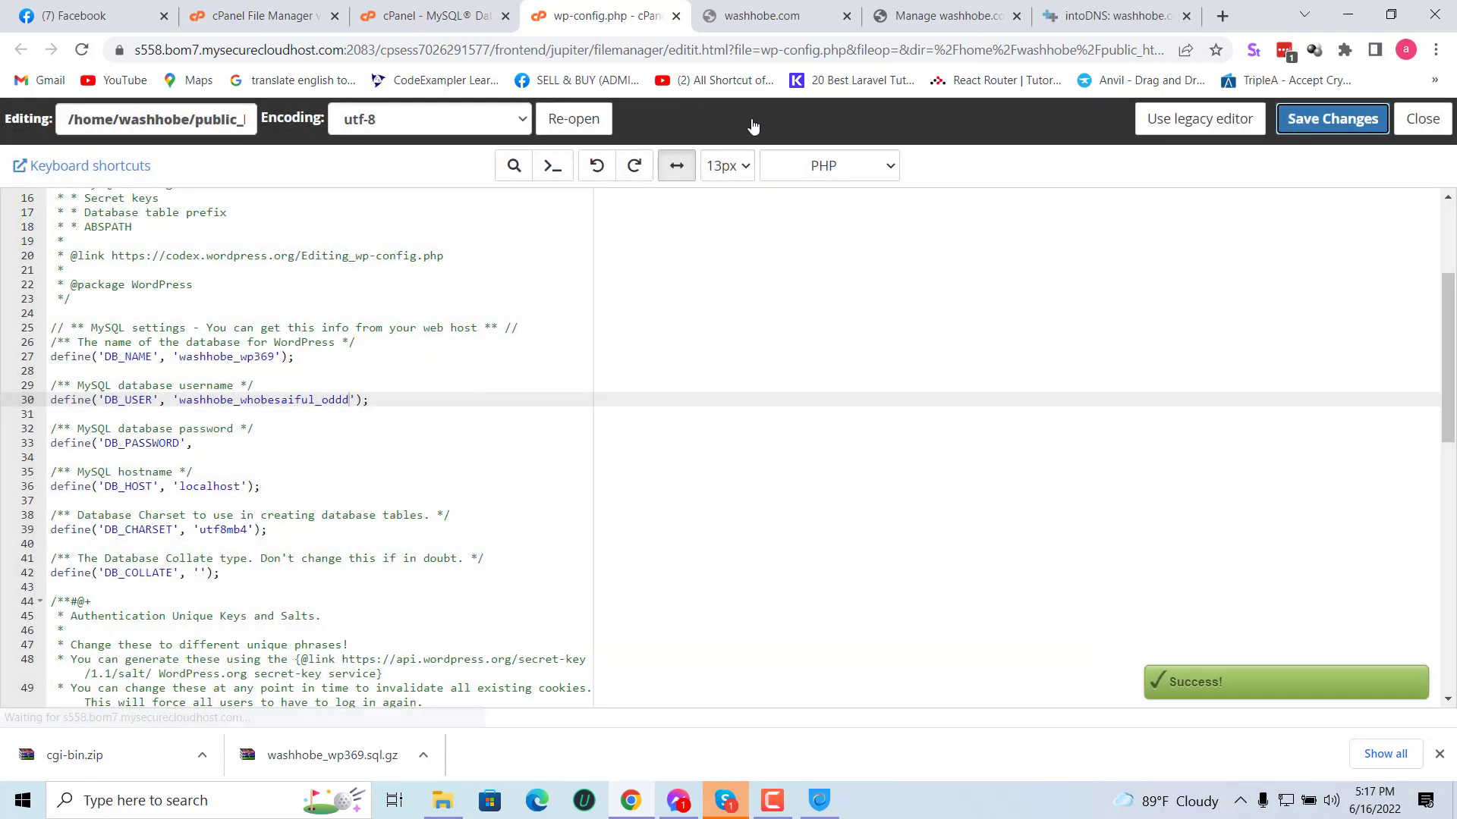
left_click(721, 17)
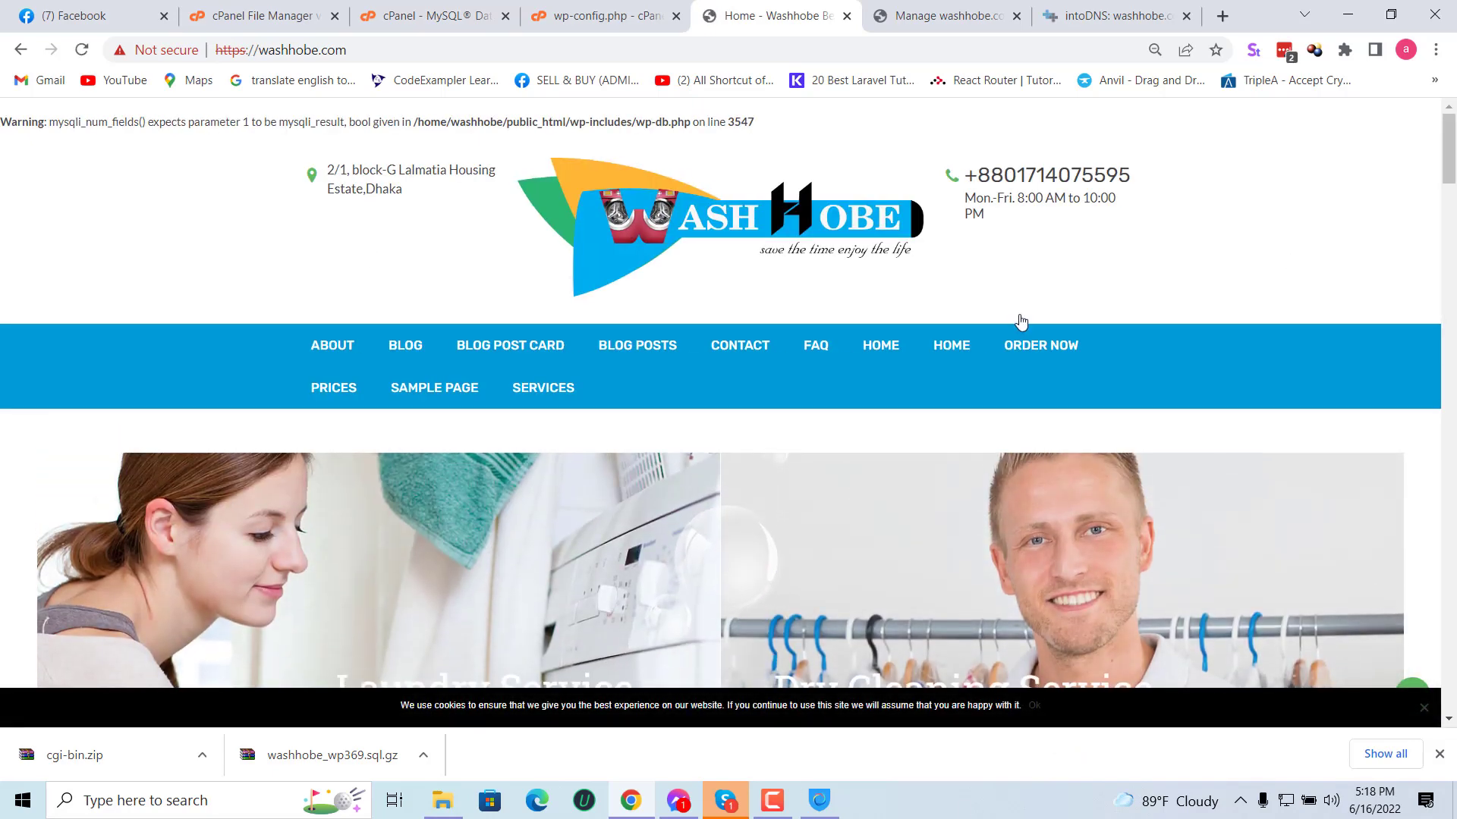
Step: Reload washhobe.com, copy its address, and paste it into the intoDNS lookup box
mouse_move(1449, 156)
left_mouse_down()
mouse_move(1455, 720)
mouse_move(1448, 150)
left_mouse_up()
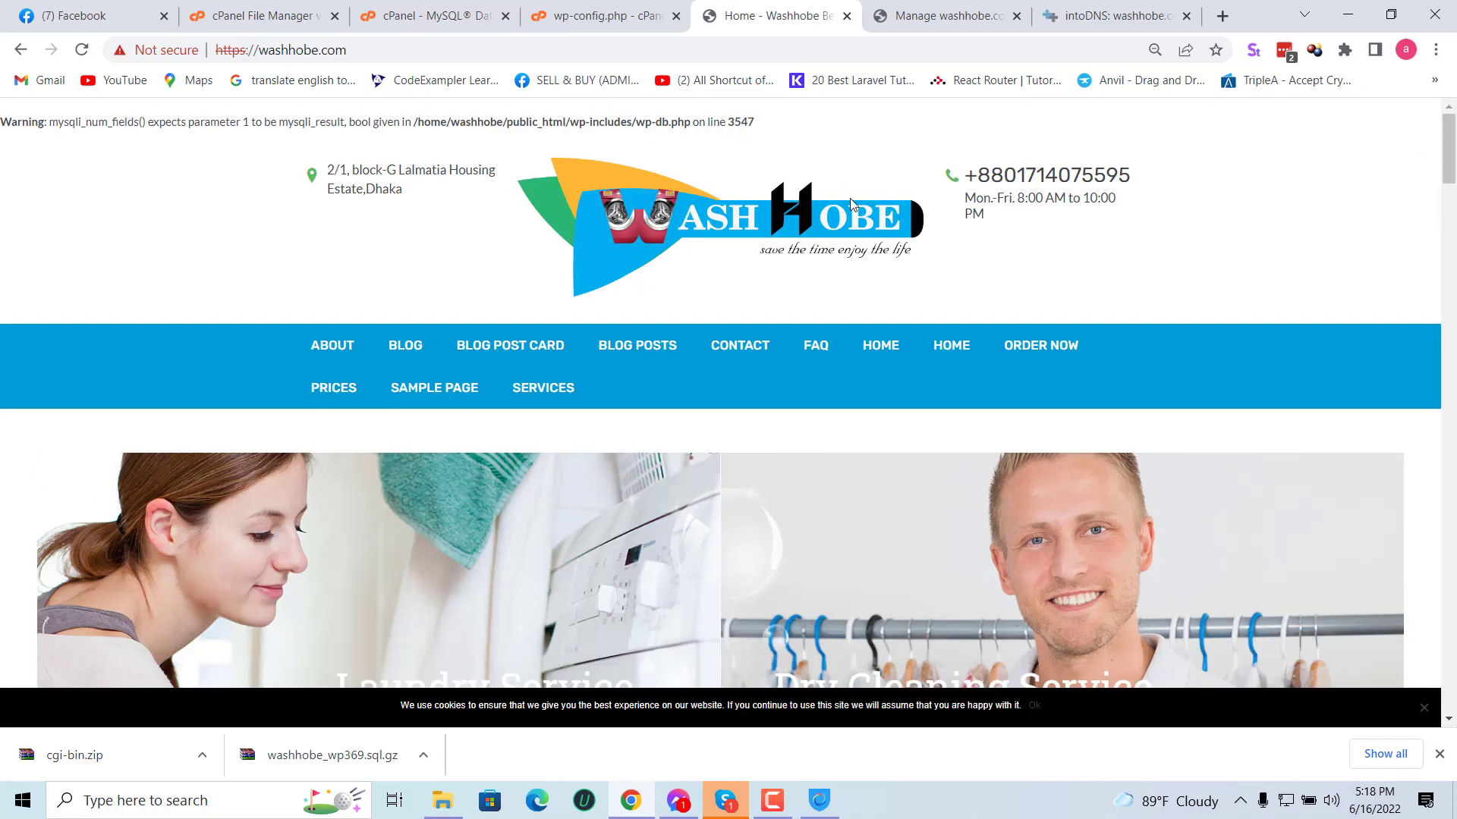
left_click(764, 34)
key("ctrl+c")
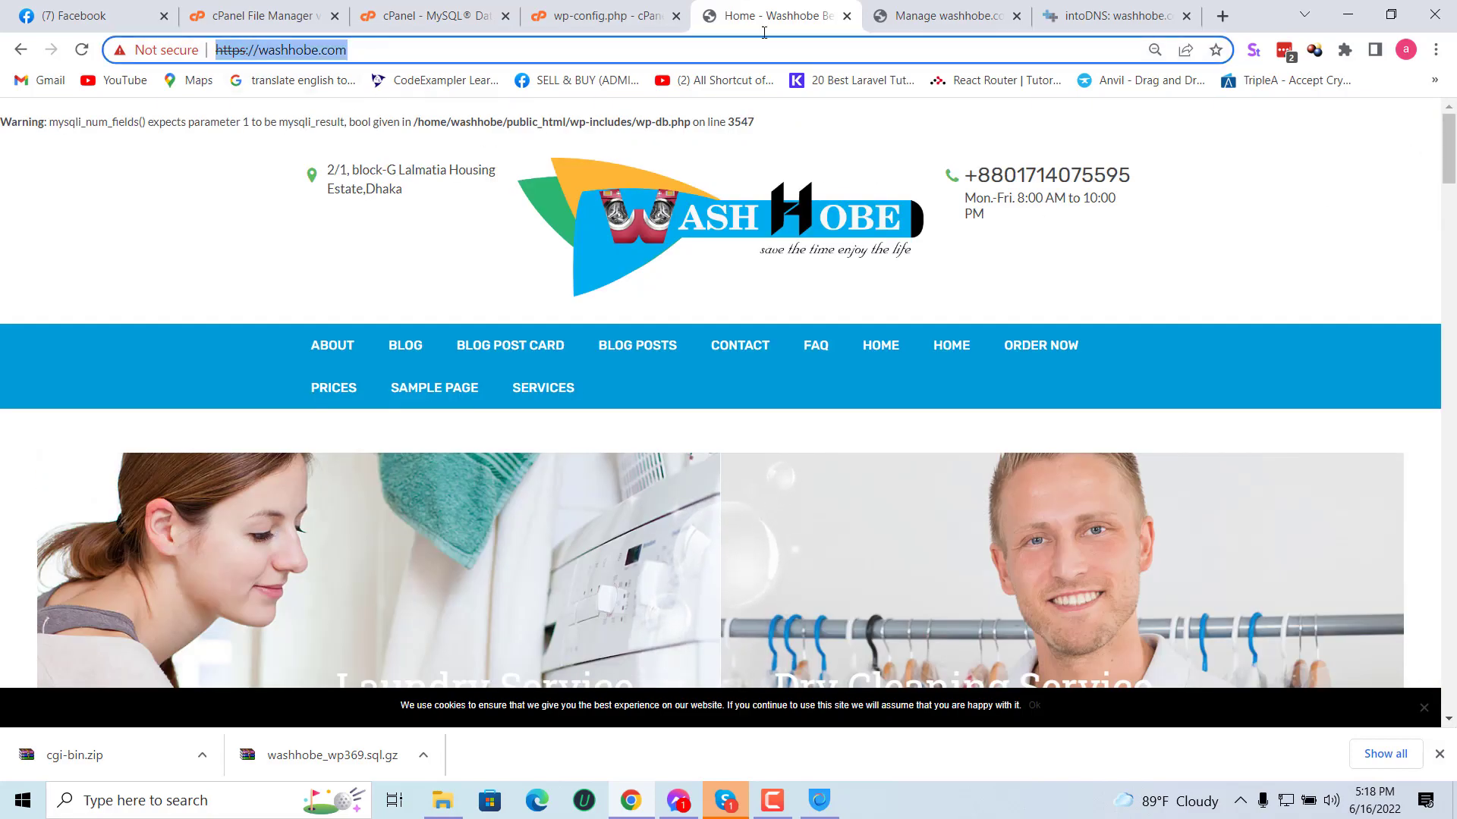
left_click(1114, 15)
left_click_drag(1005, 148, 880, 147)
key("ctrl+a")
key("ctrl+v")
key("BackSpace")
Step: Run the intoDNS report for washhobe.com and move its tab one place left
left_click(1145, 145)
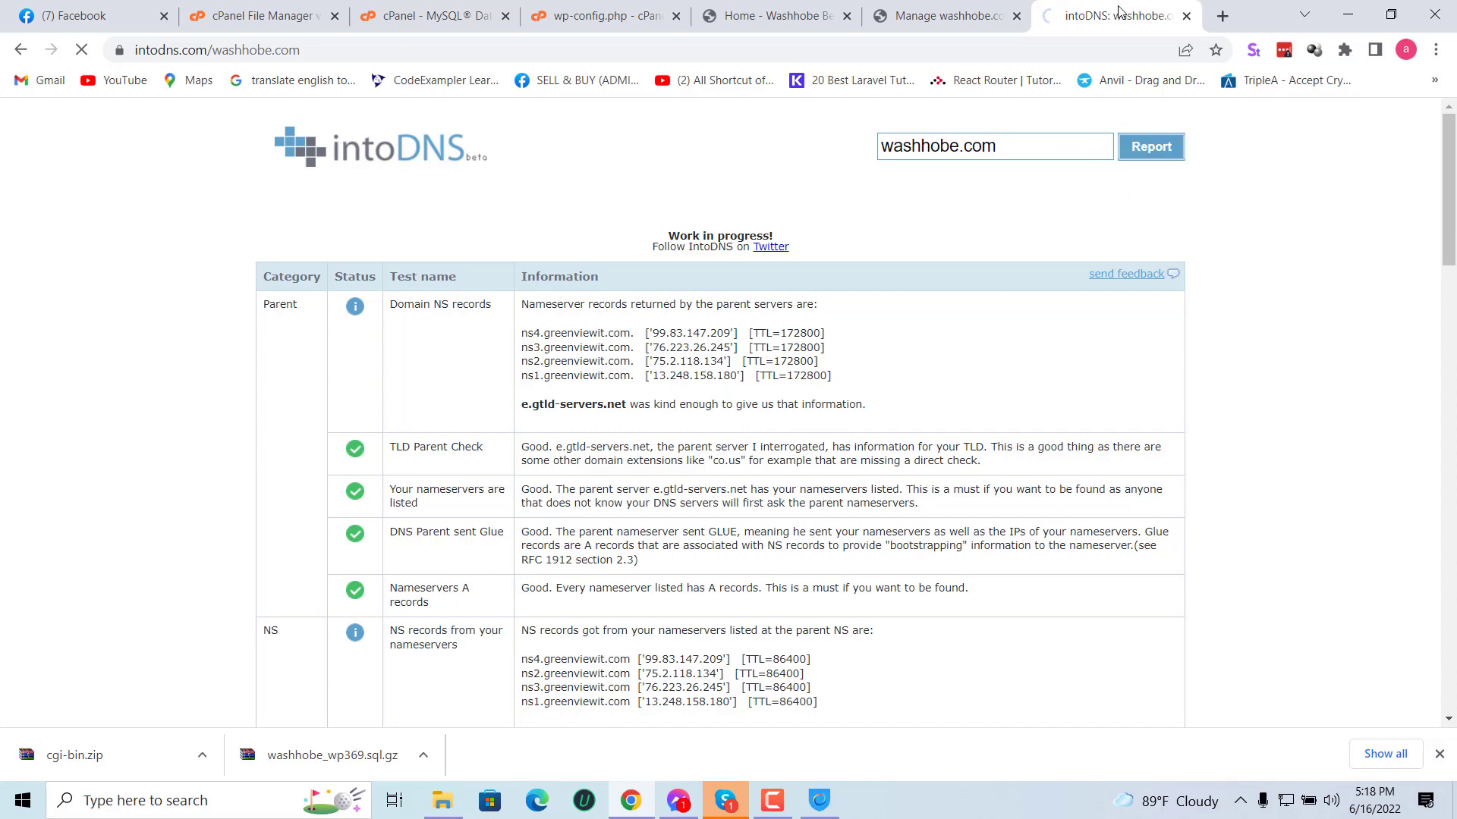
left_click_drag(1119, 11, 985, 11)
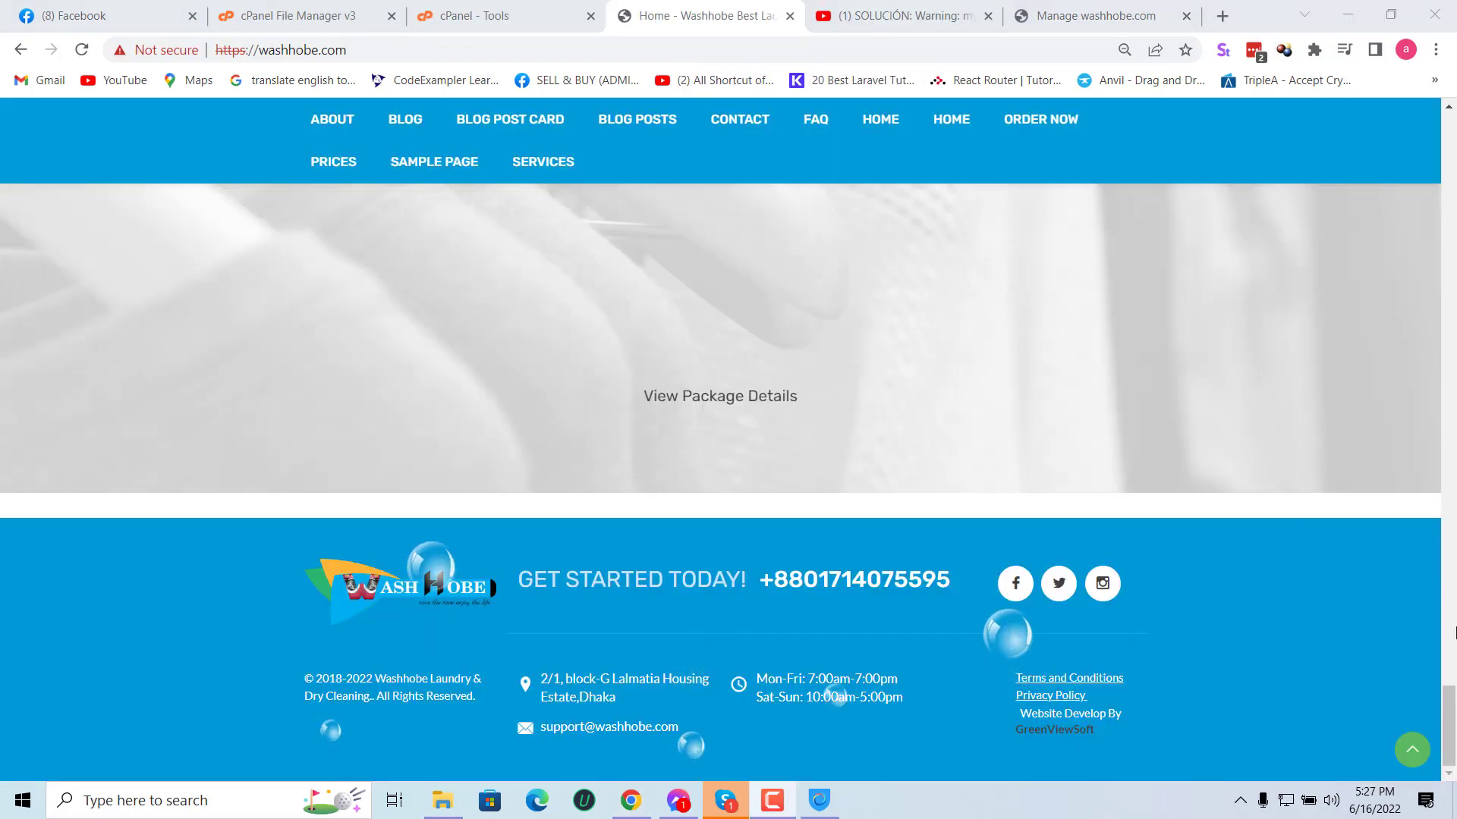
Step: Open the site's order page past the certificate warning, then go back
left_click_drag(1455, 632, 1454, 145)
left_click(1070, 350)
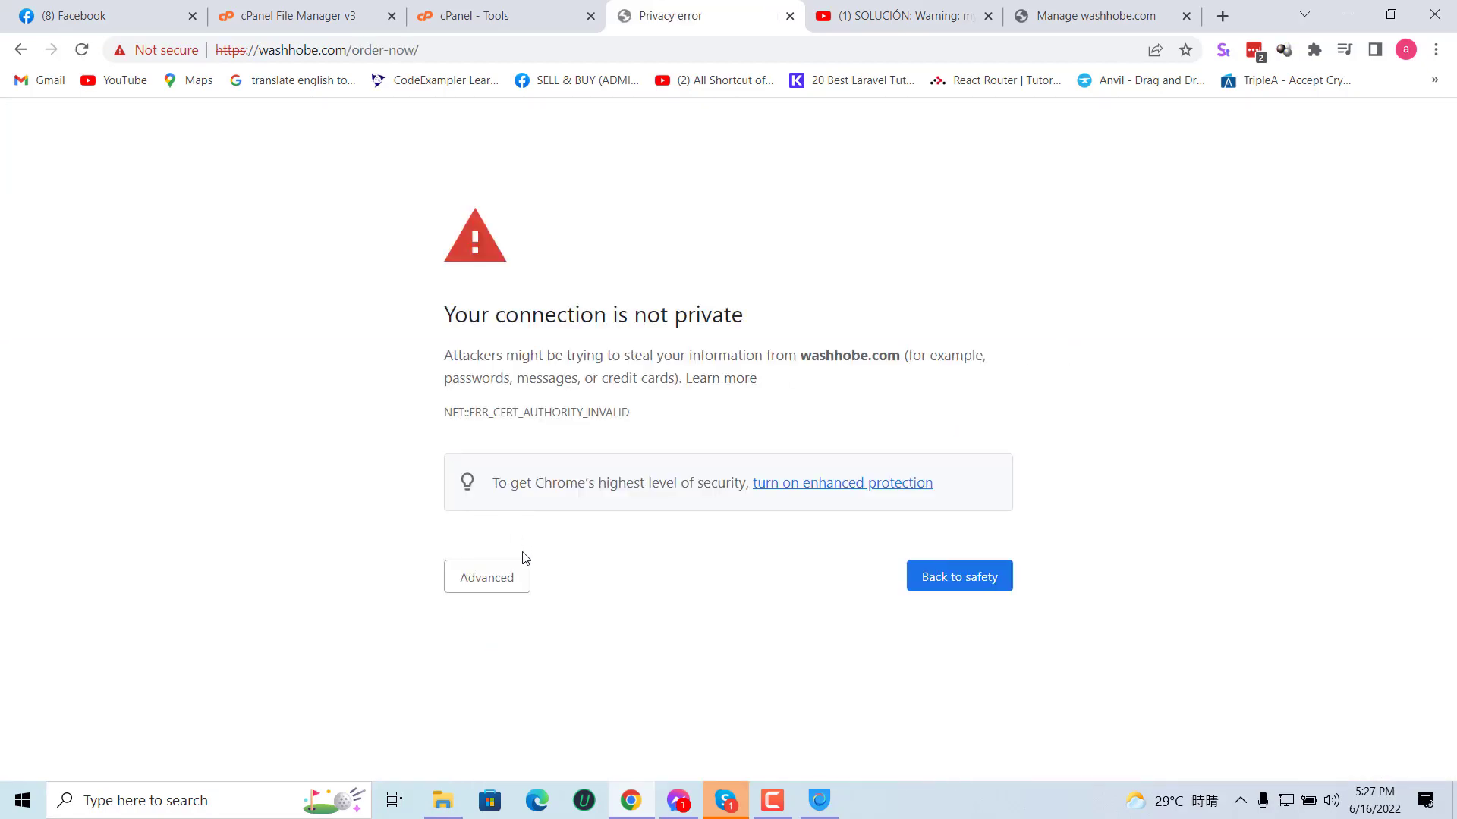
left_click(516, 570)
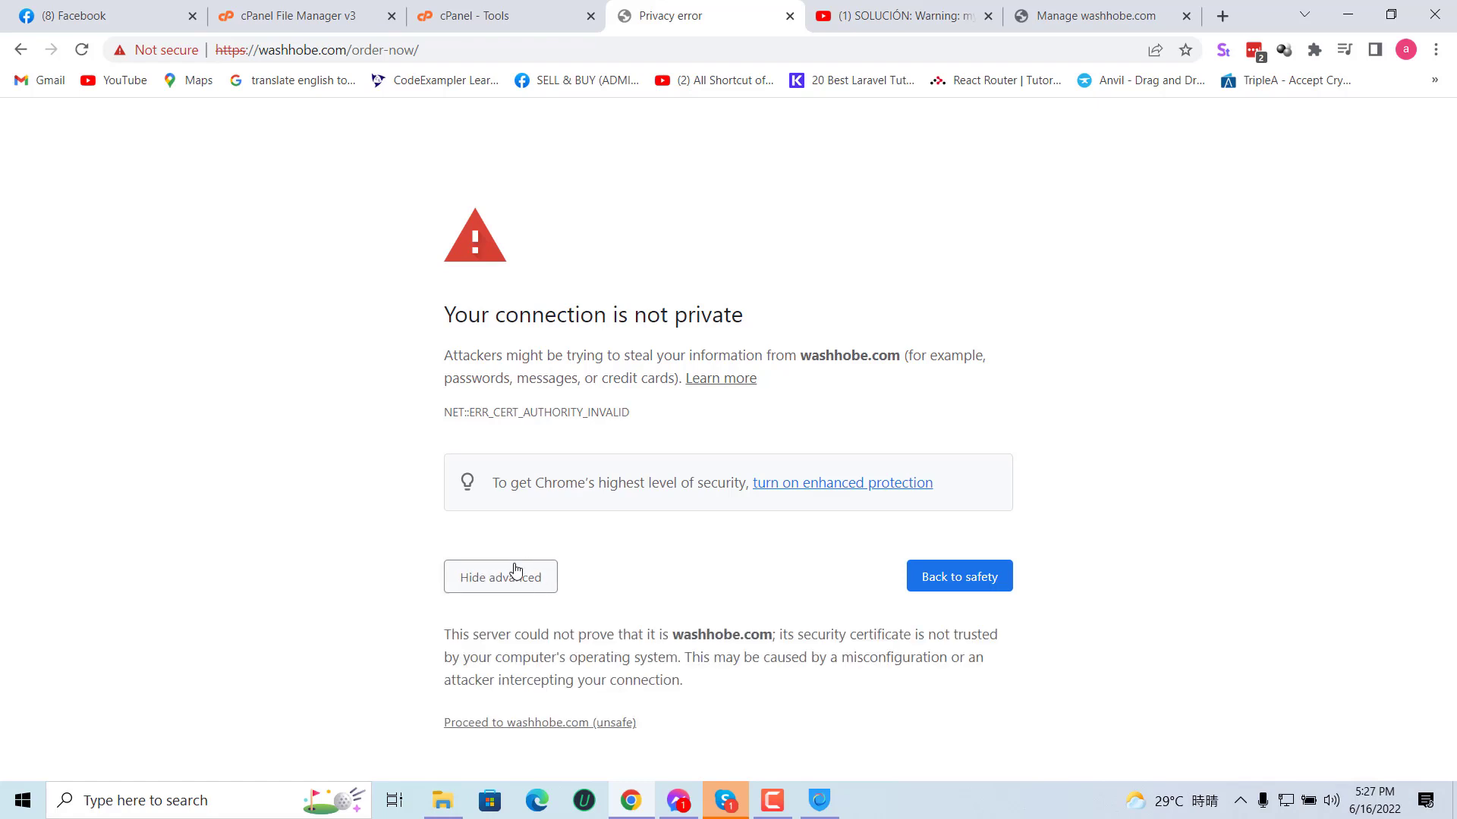
left_click(531, 723)
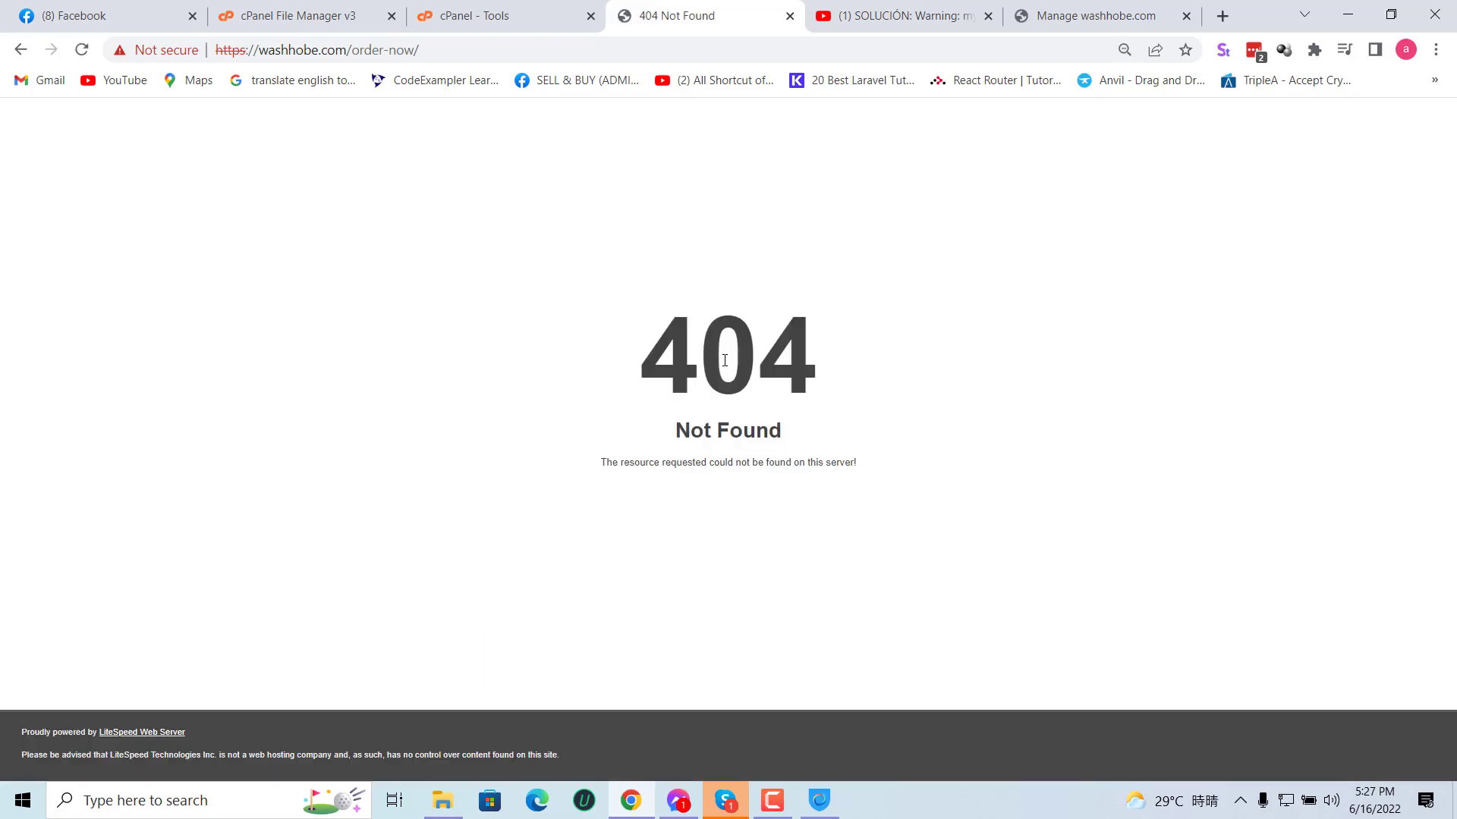
left_click(22, 50)
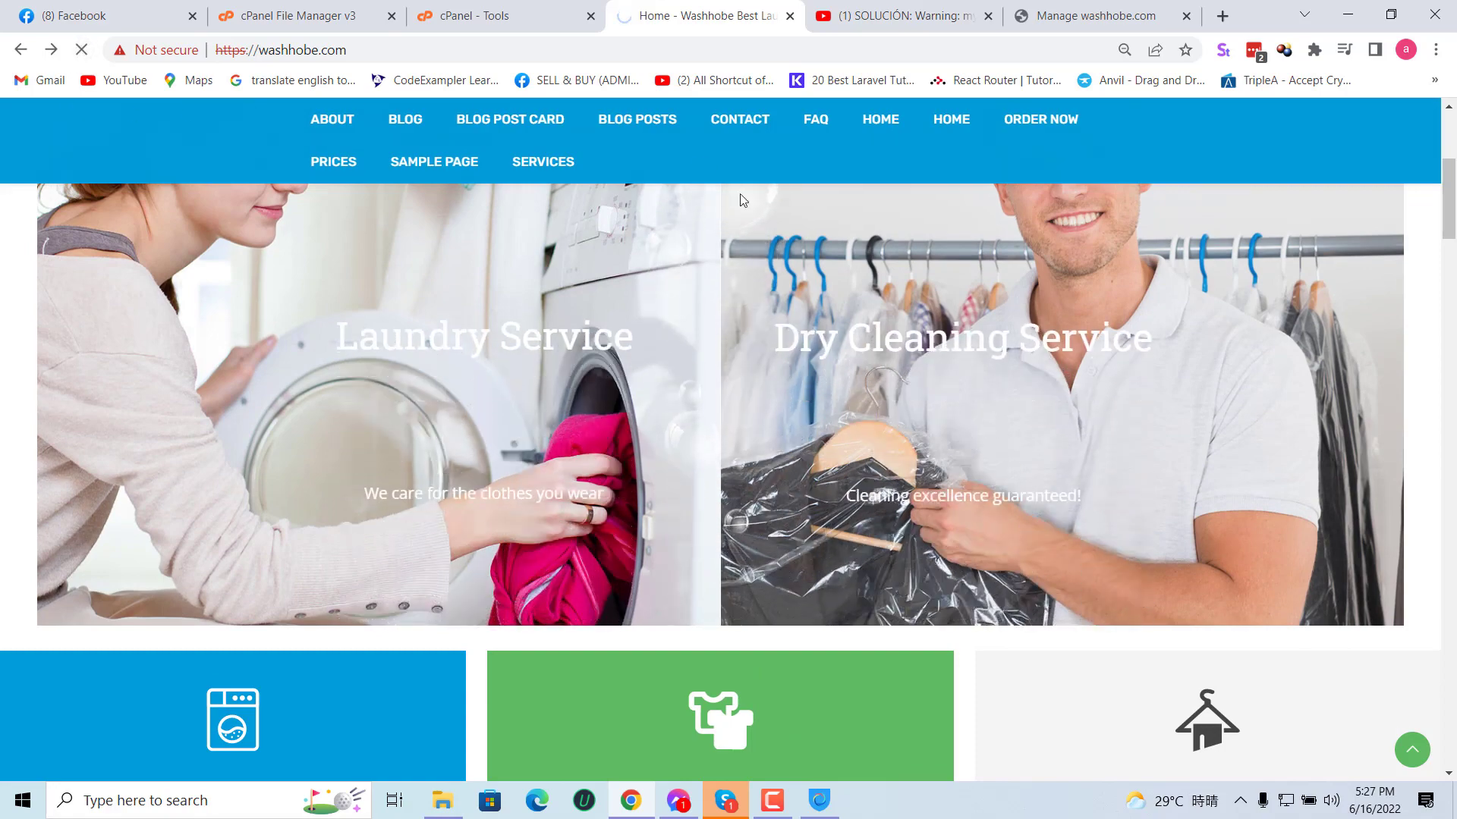
Step: Recheck the washhobe.com homepage warnings and return to the cPanel Tools page
left_click(409, 9)
left_click(646, 17)
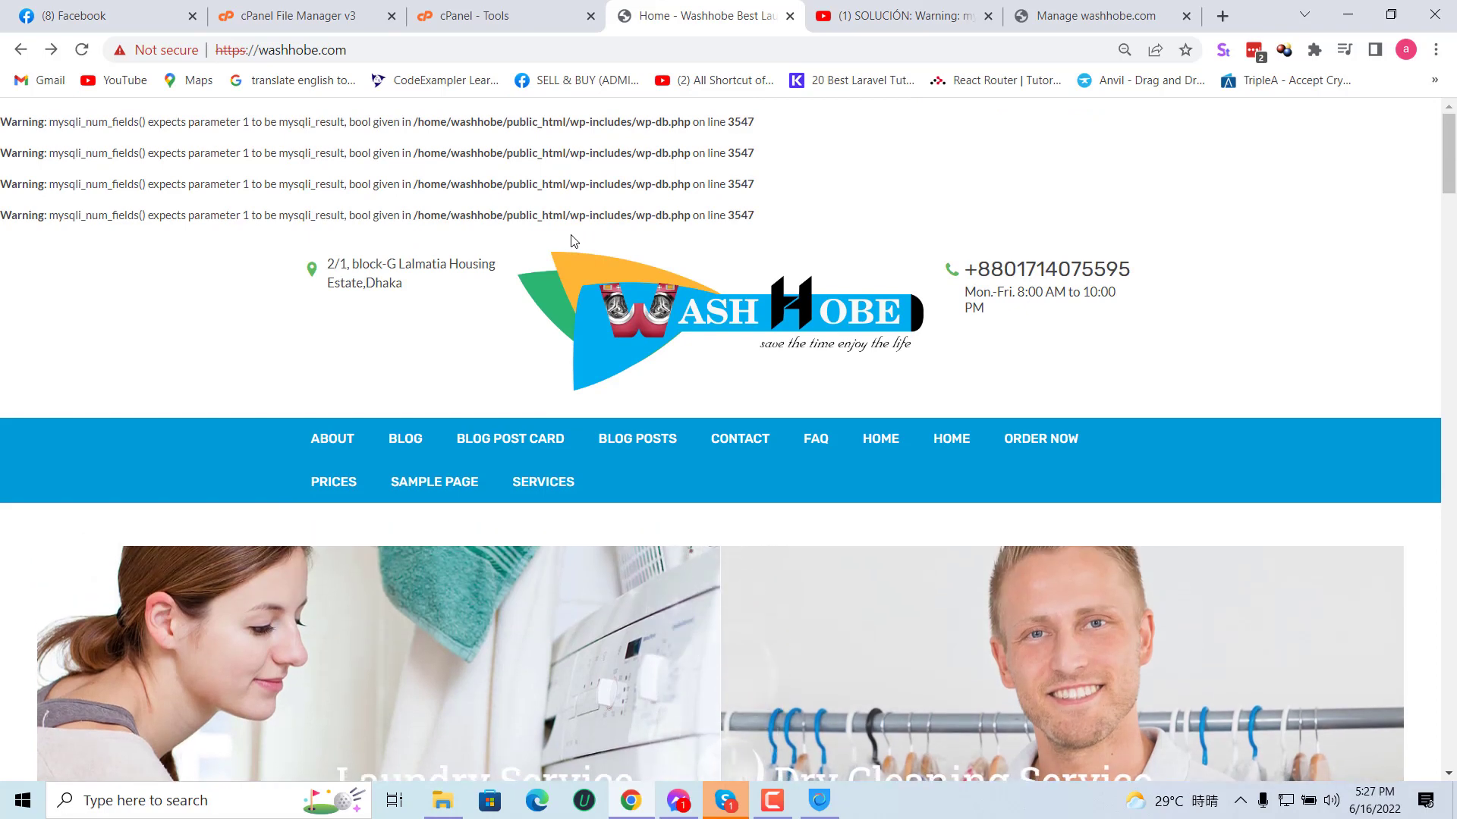
left_click(480, 17)
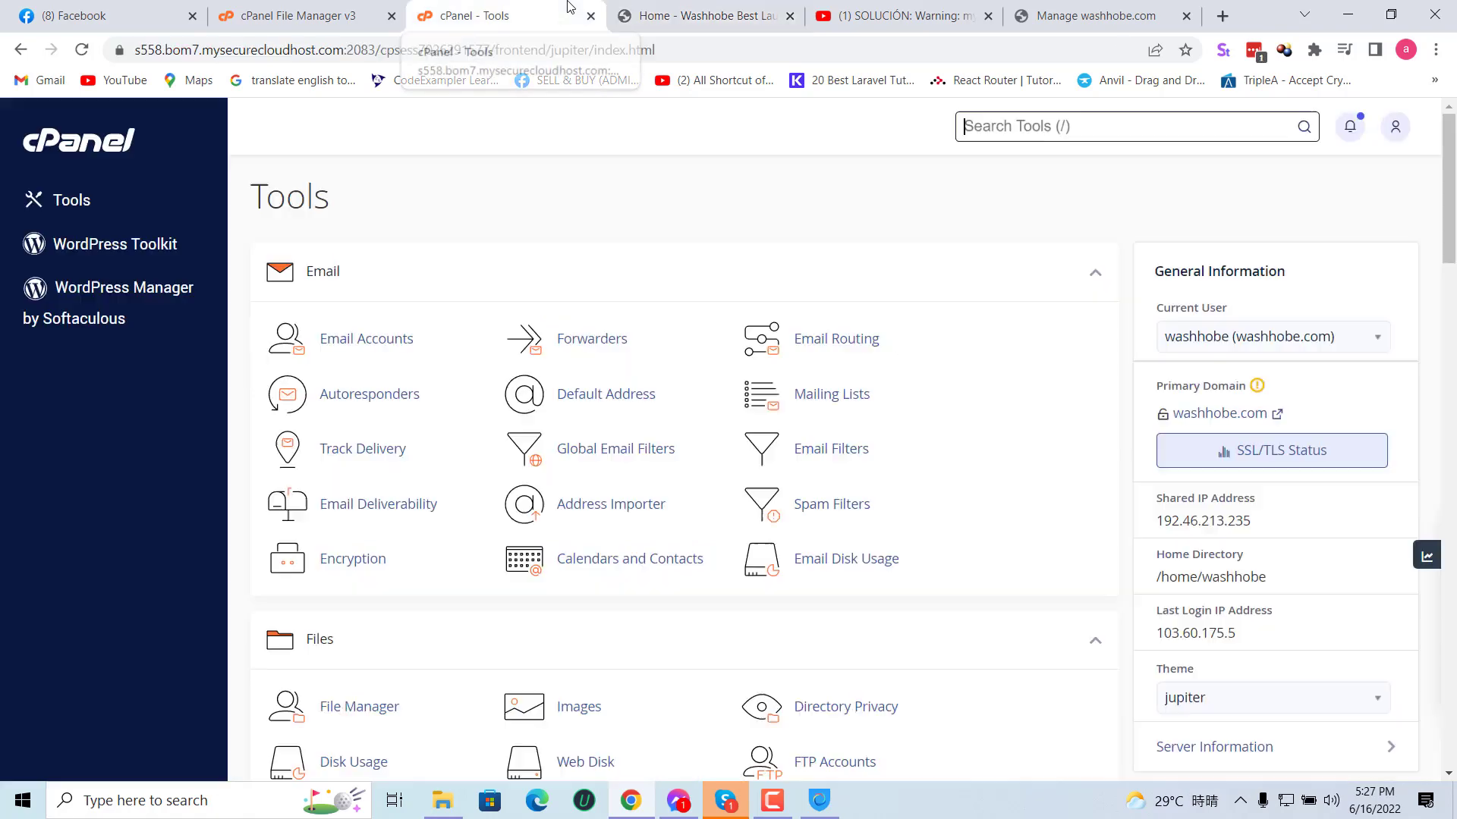
Step: Open wp-links-opml.php in the File Manager editor, scroll through its code, and close it
left_click(331, 6)
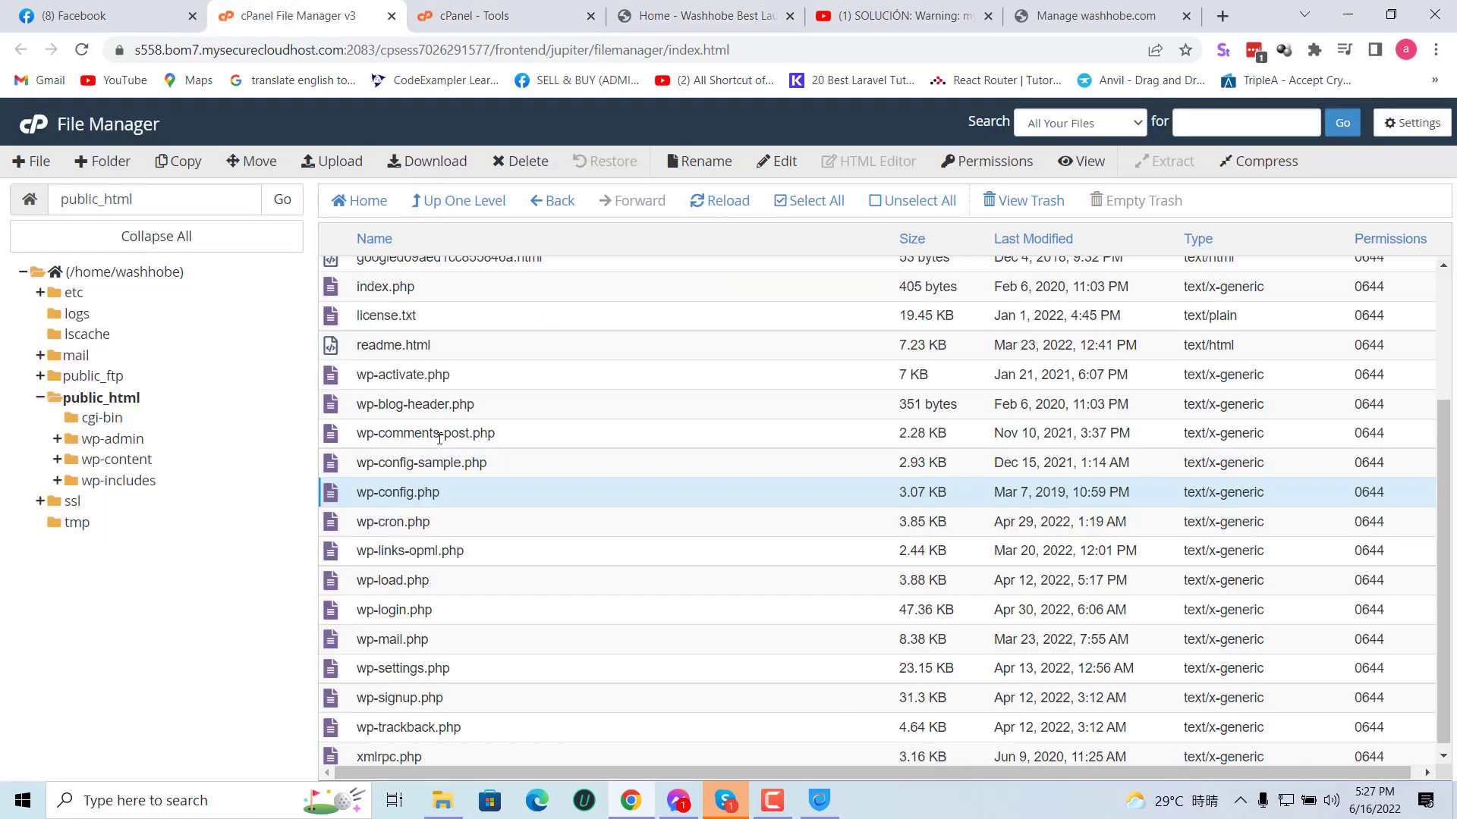
scroll(575, 584, "down", 1)
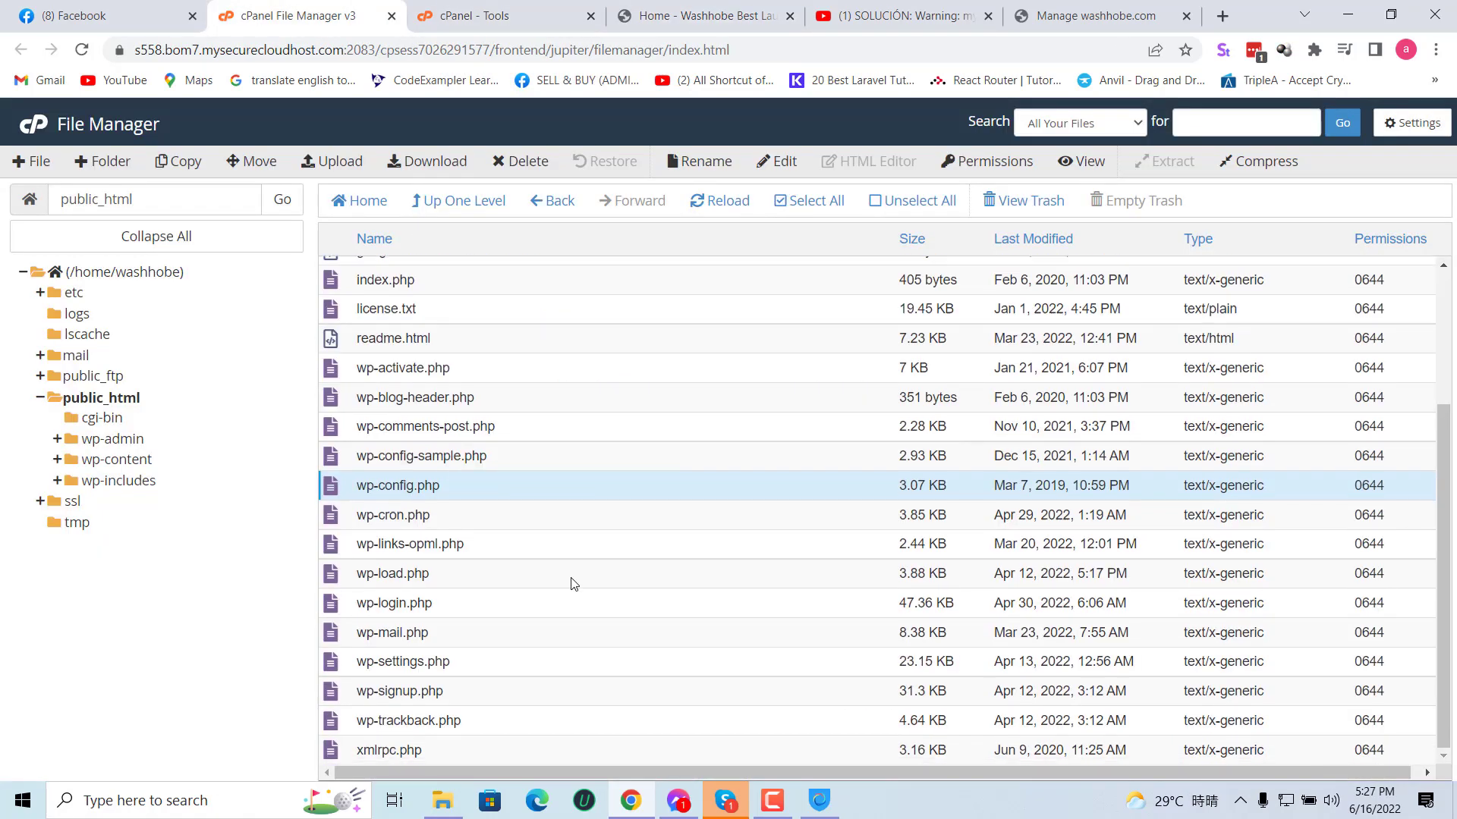
left_click(482, 544)
right_click(478, 545)
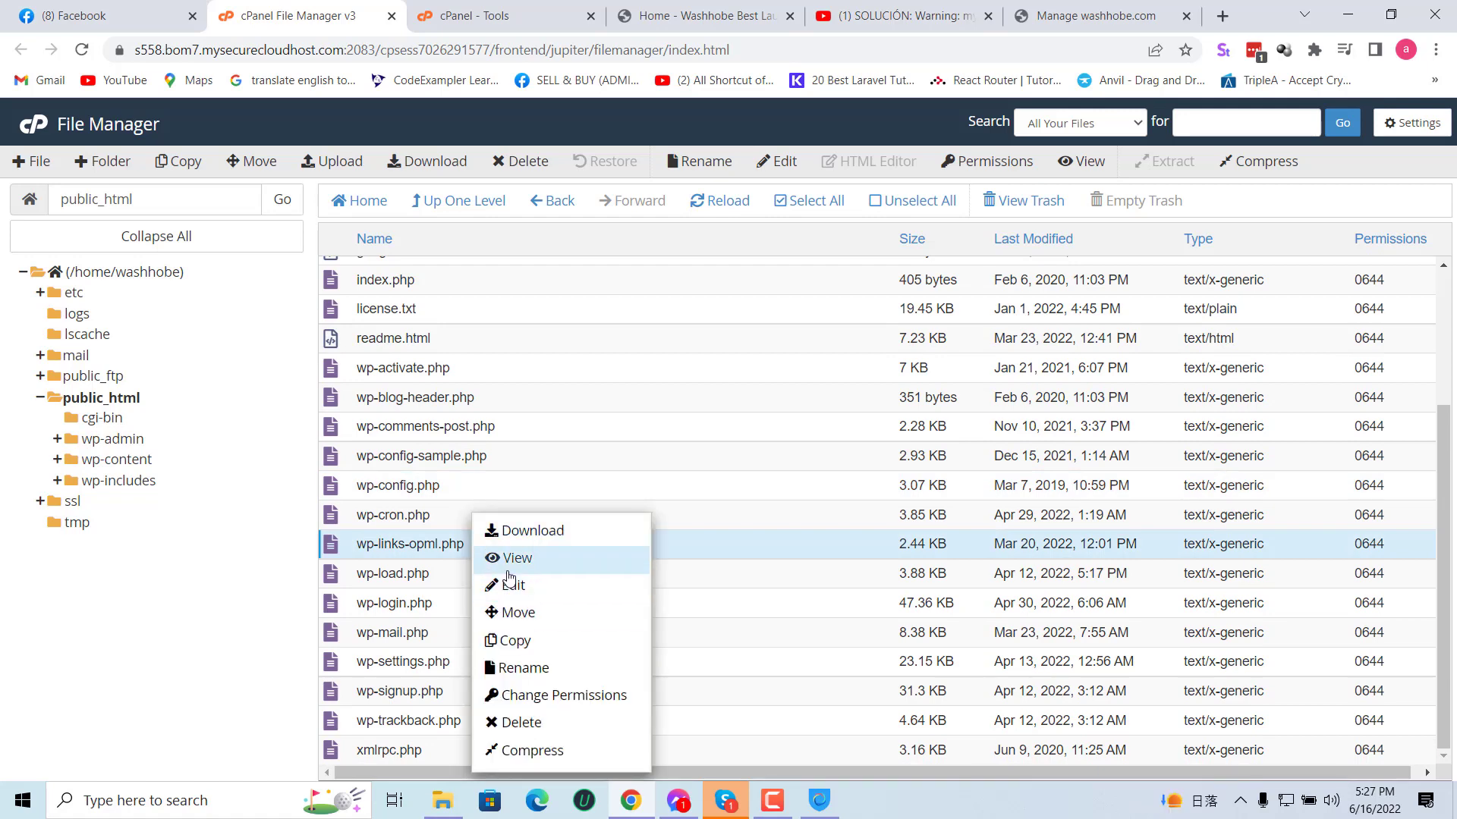
left_click(536, 598)
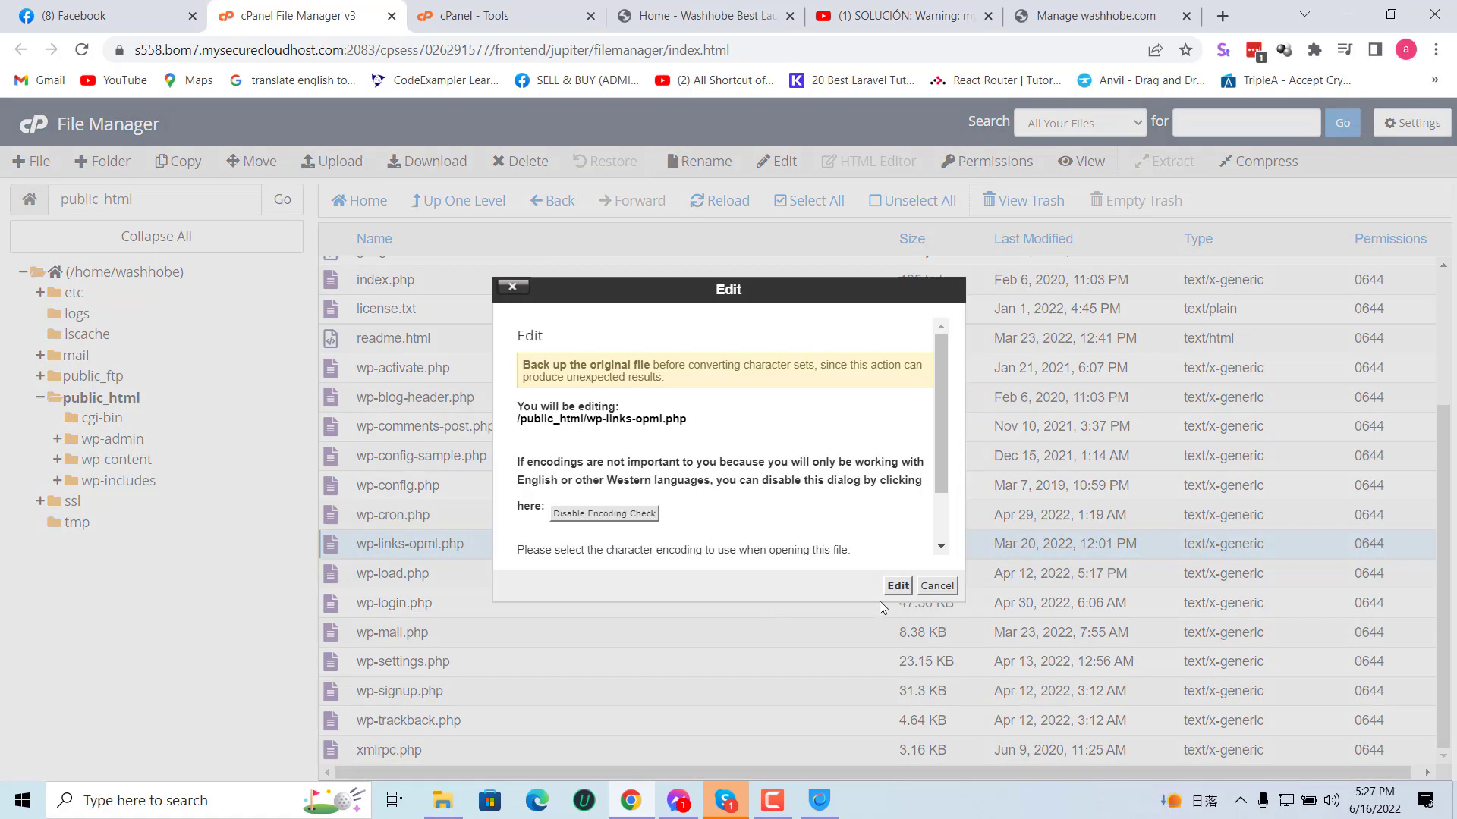
left_click(896, 586)
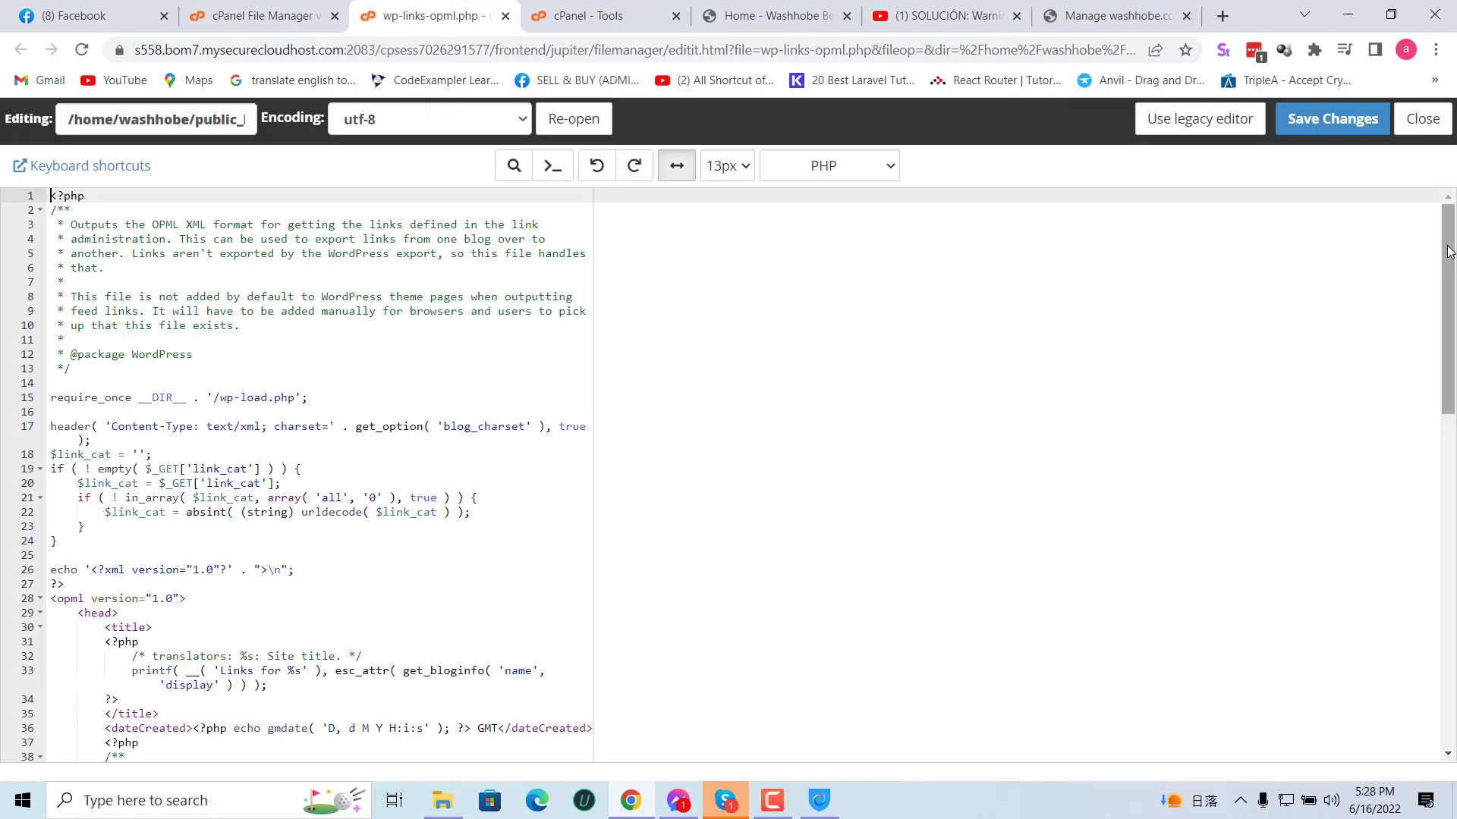
left_click_drag(1451, 261, 1451, 596)
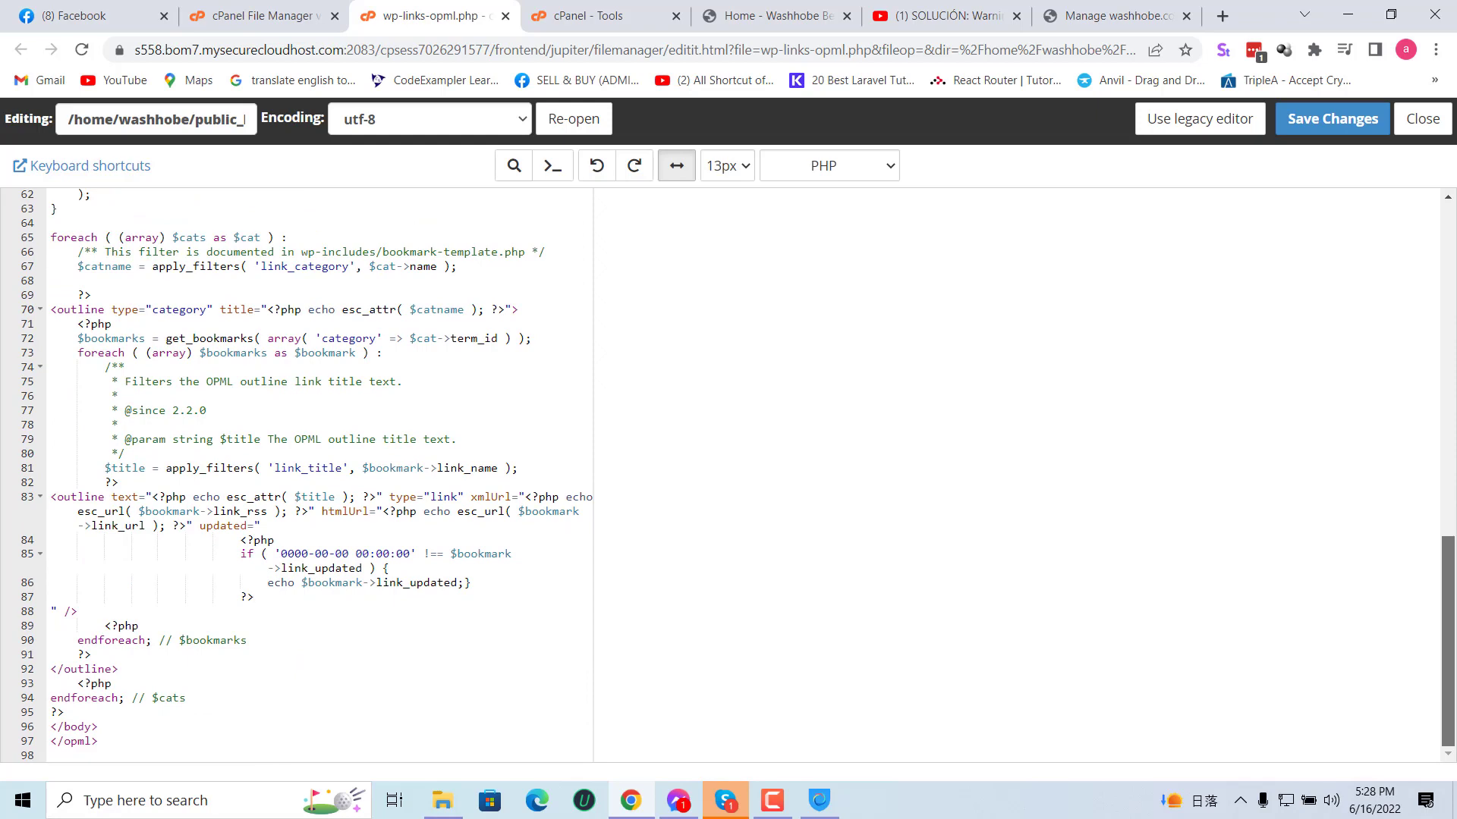
left_click_drag(1451, 683, 1452, 345)
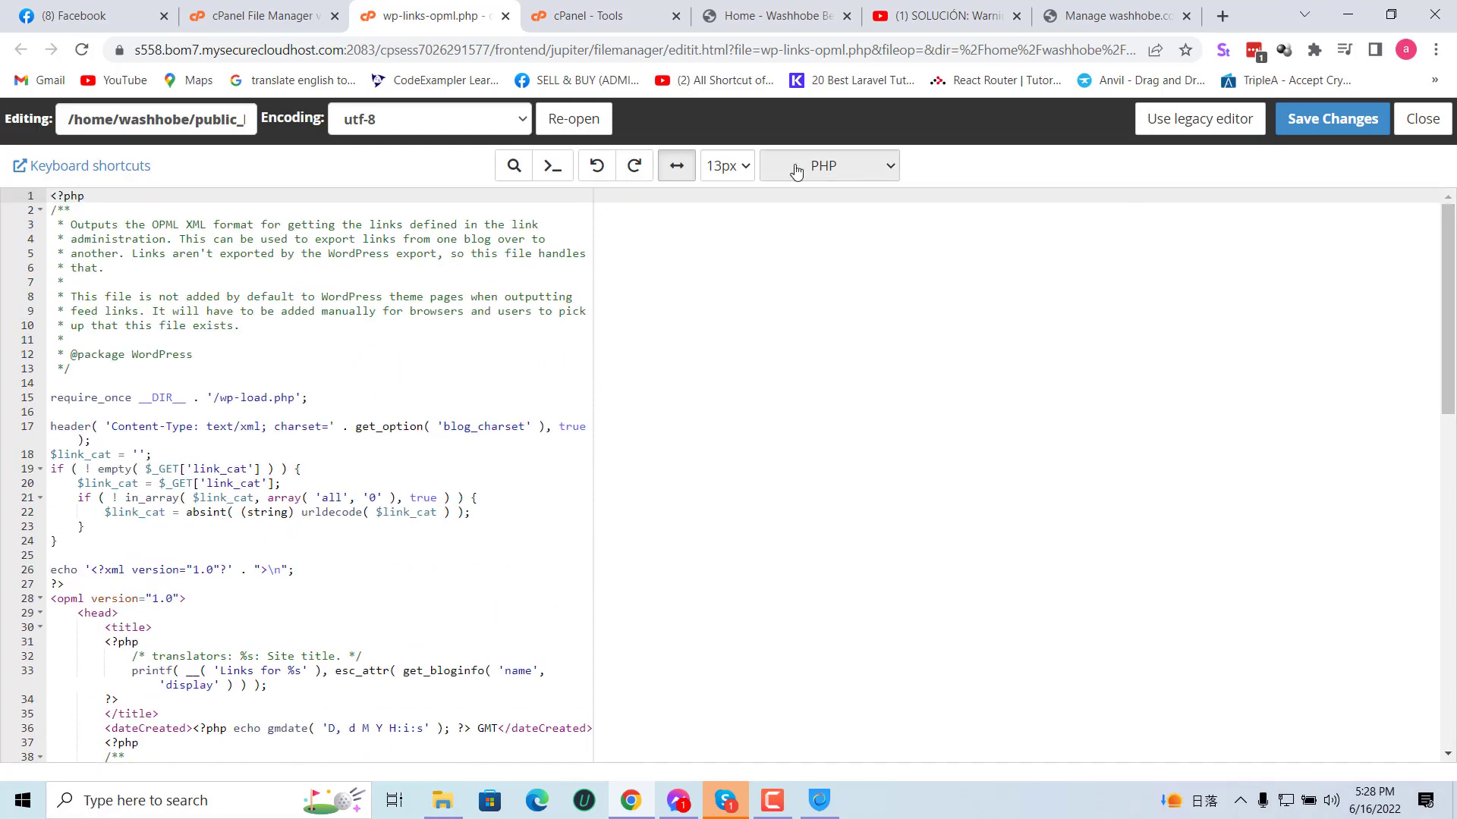
left_click(504, 15)
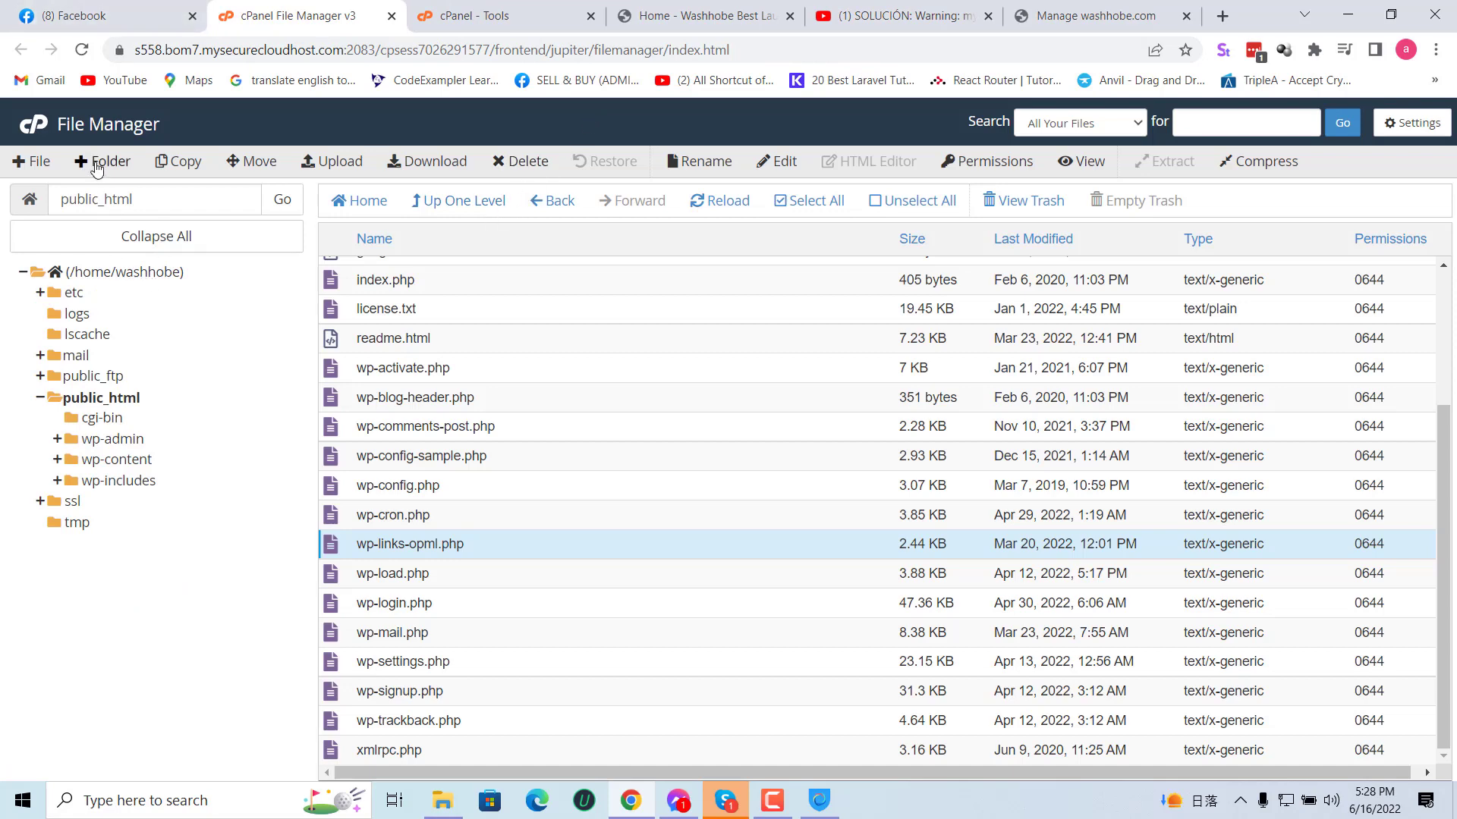
Step: Search the cPanel tools for 'php' and open phpMyAdmin
left_click(472, 16)
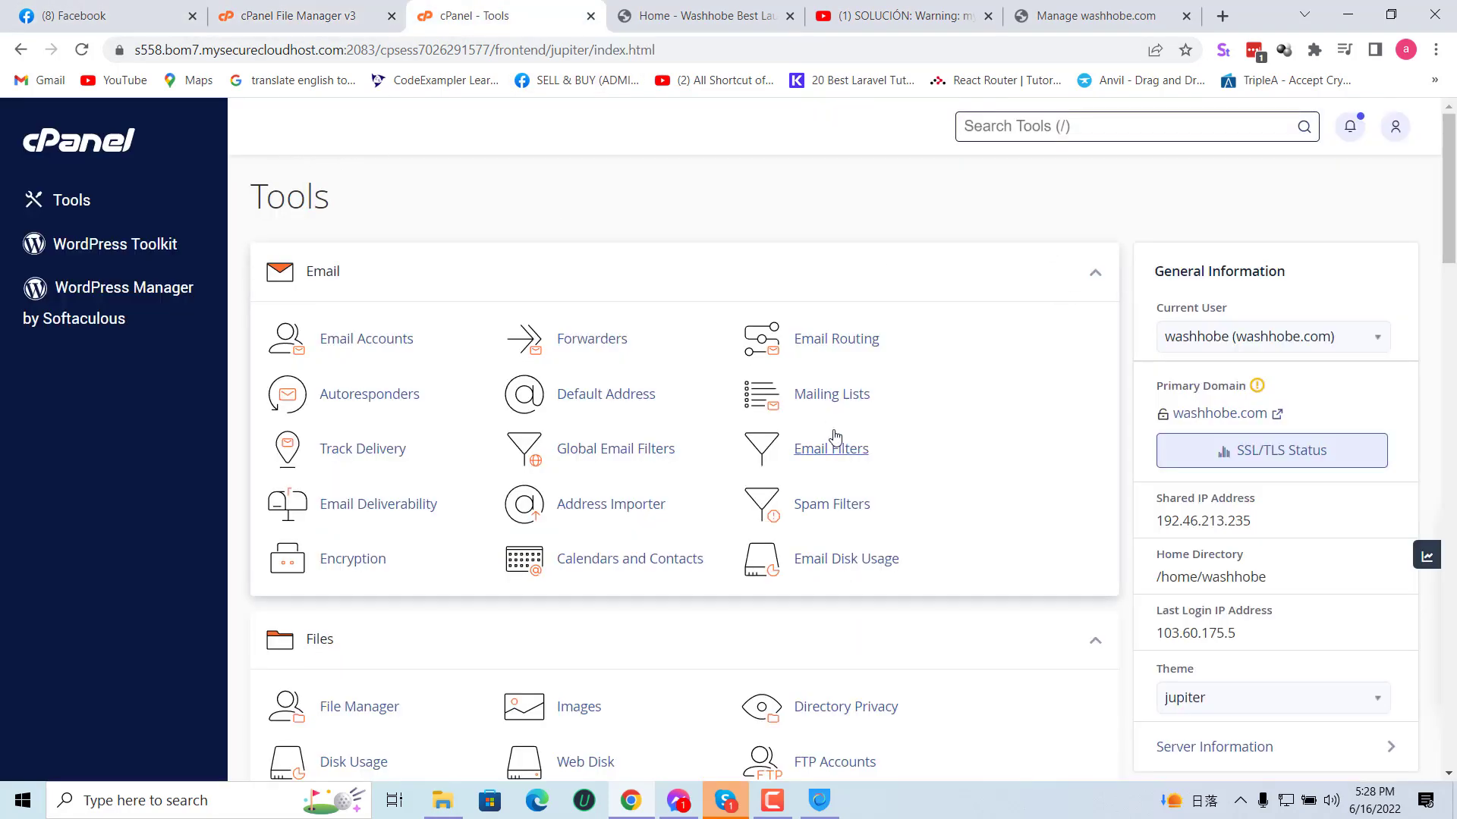
scroll(838, 438, "down", 2)
scroll(836, 436, "up", 2)
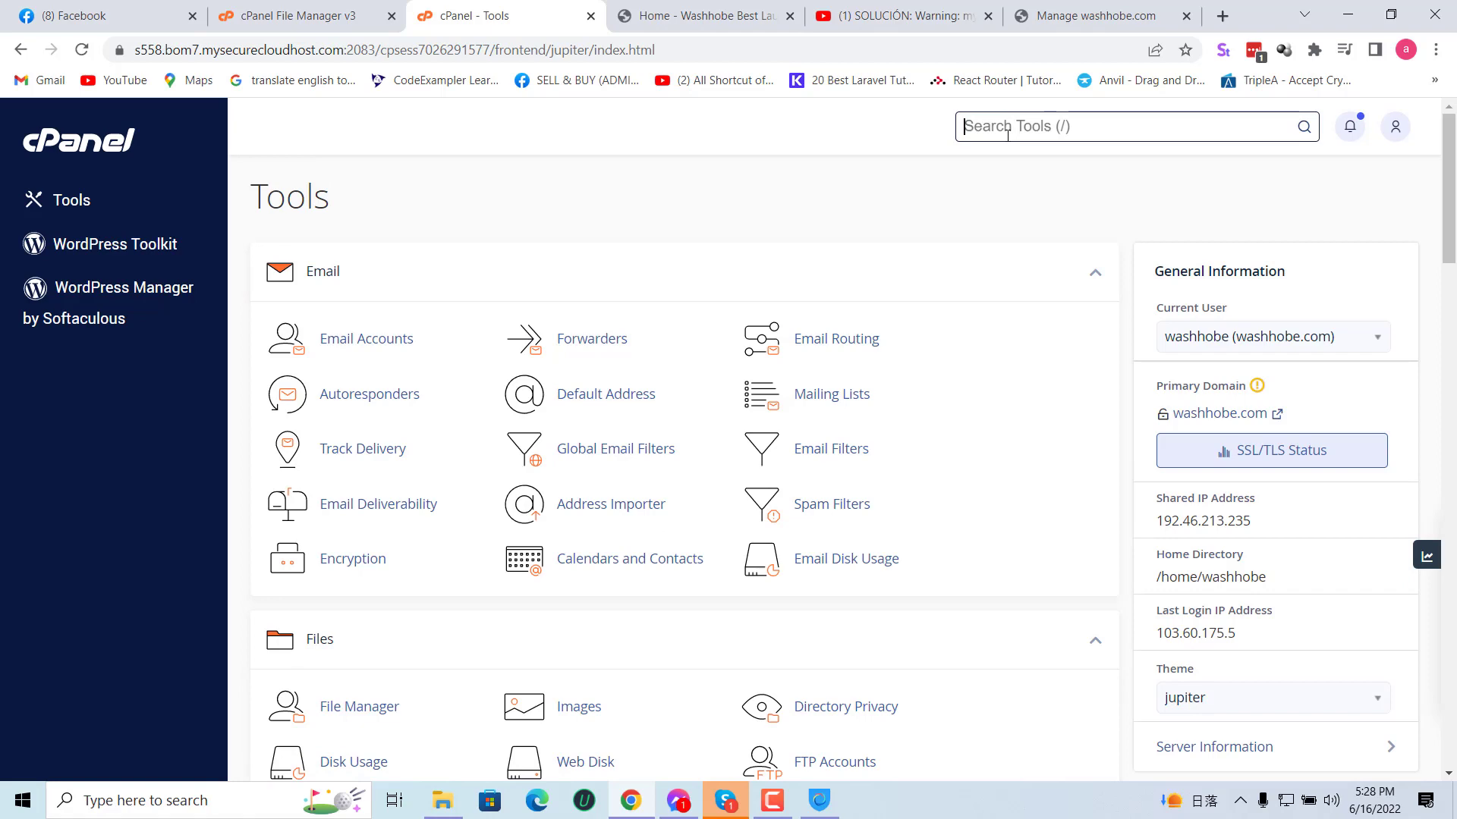
type("php")
left_click(1020, 213)
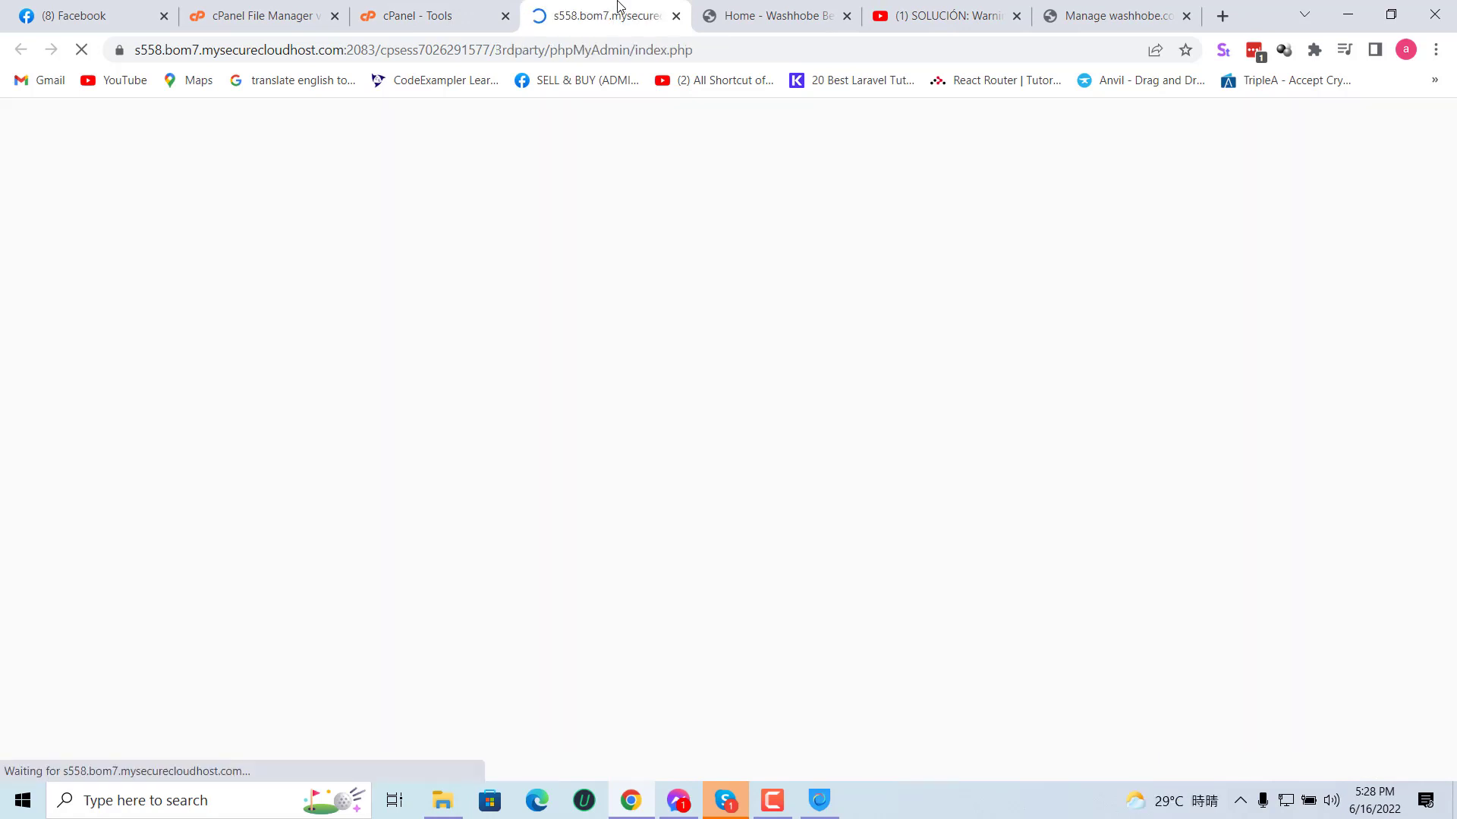
Step: Check washhobe.com for warnings and open the PHP version settings
left_click(723, 9)
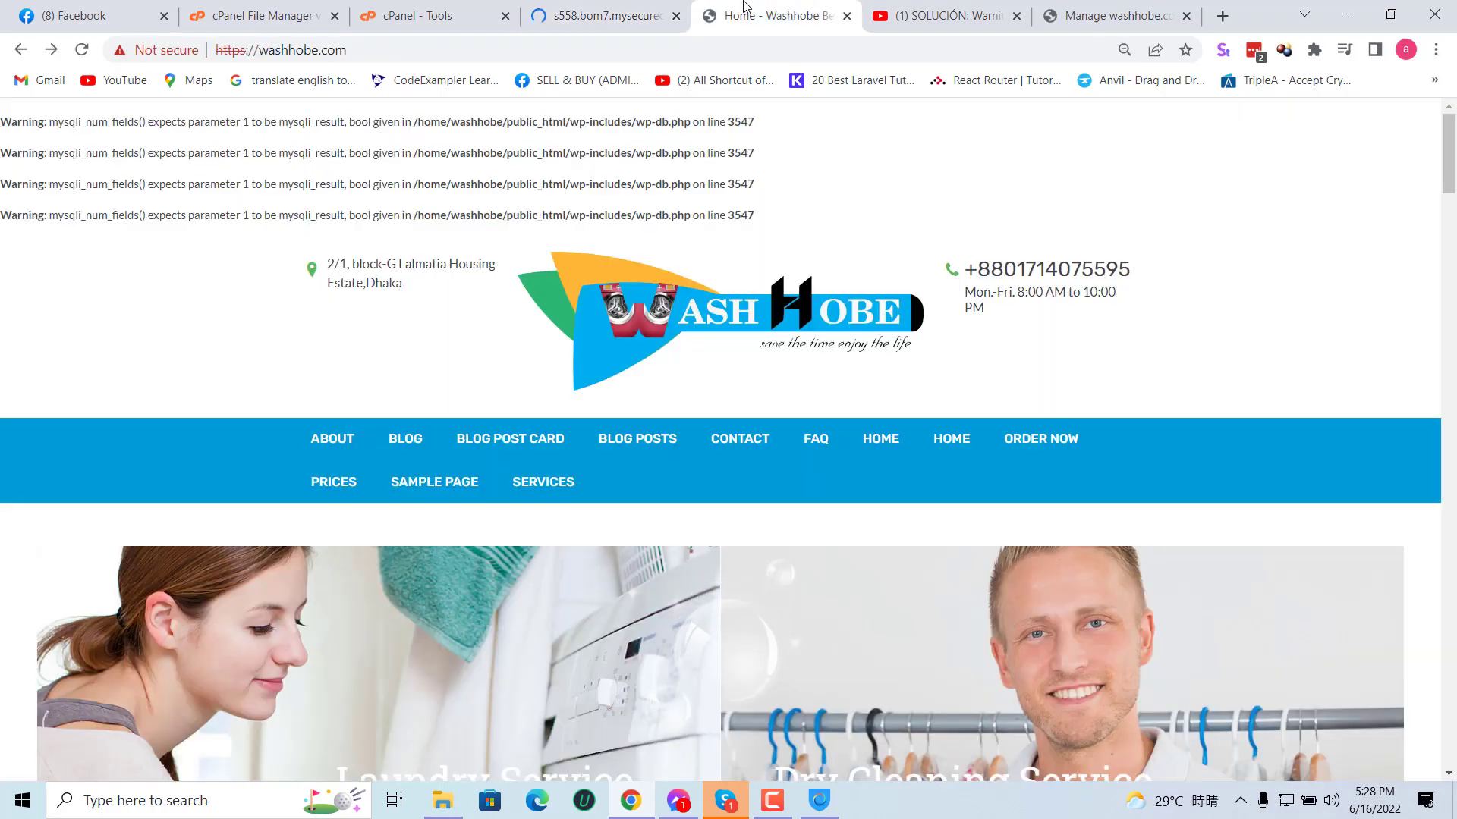
left_click(426, 16)
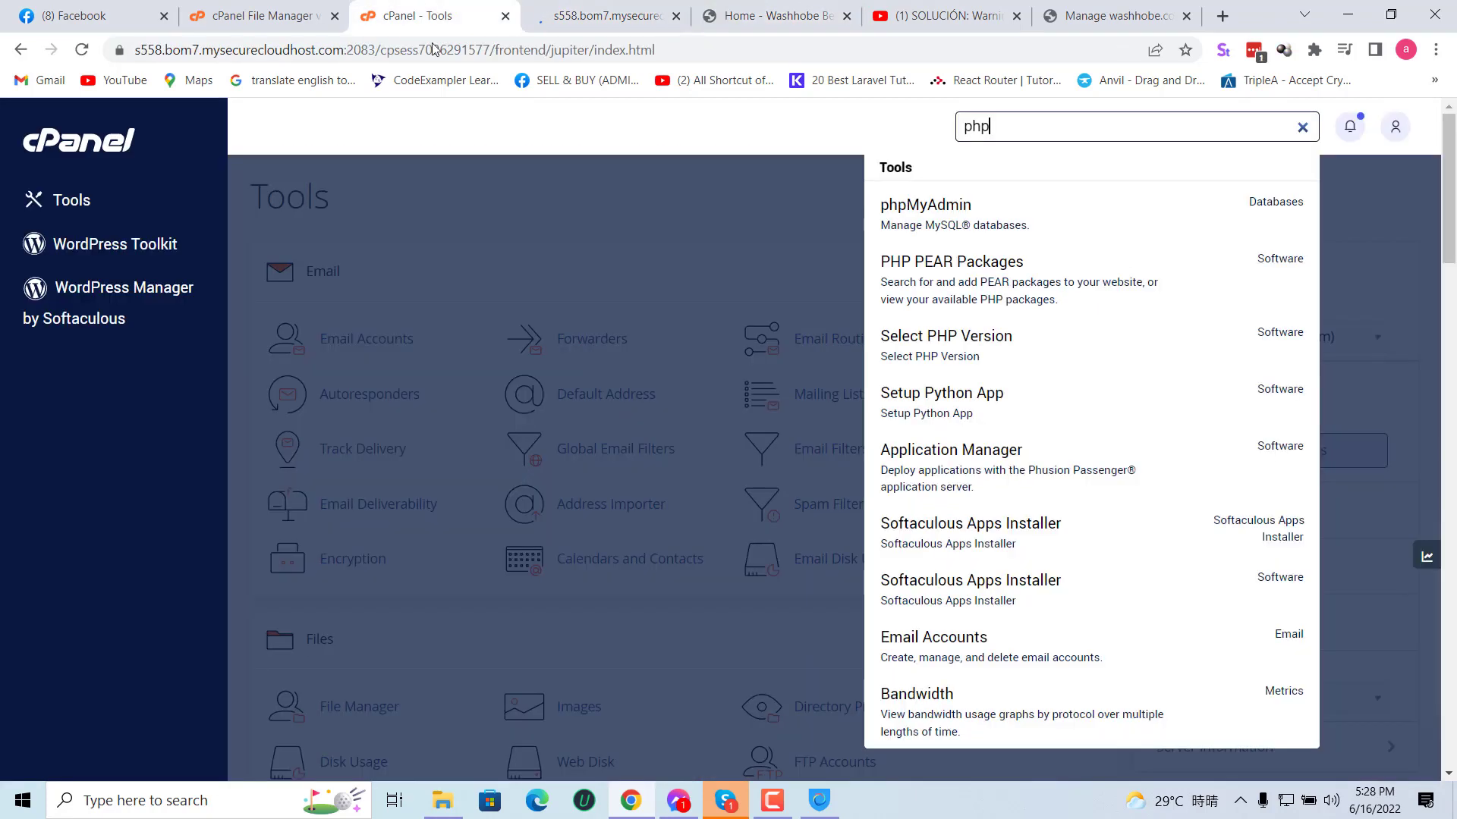
left_click(1010, 343)
left_click(607, 16)
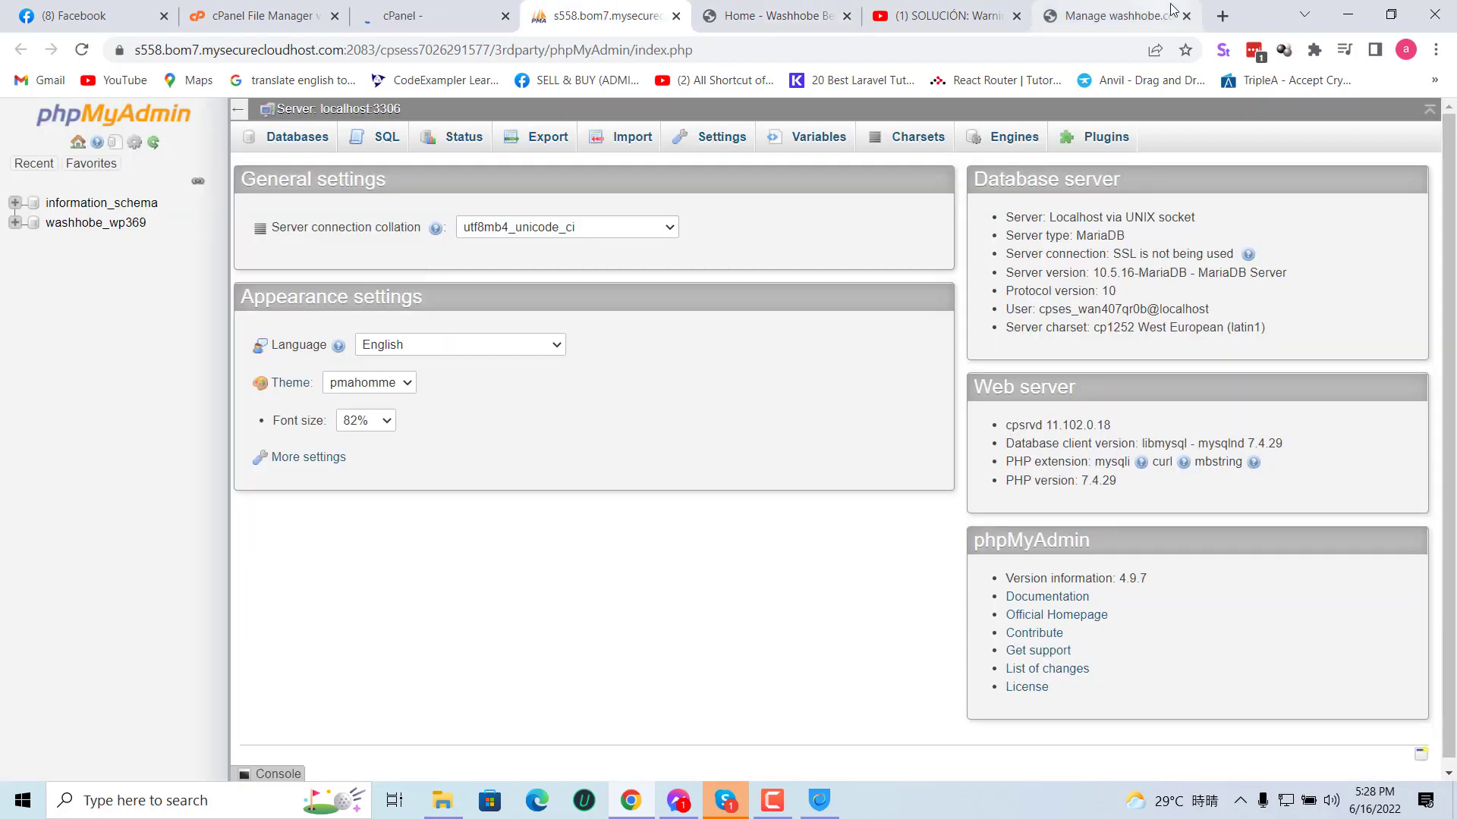
Step: Load the host21.registrar-servers.com:2087 WHM login in a new tab beside washhobe.com
left_click(1222, 15)
left_click_drag(1123, 10, 848, 6)
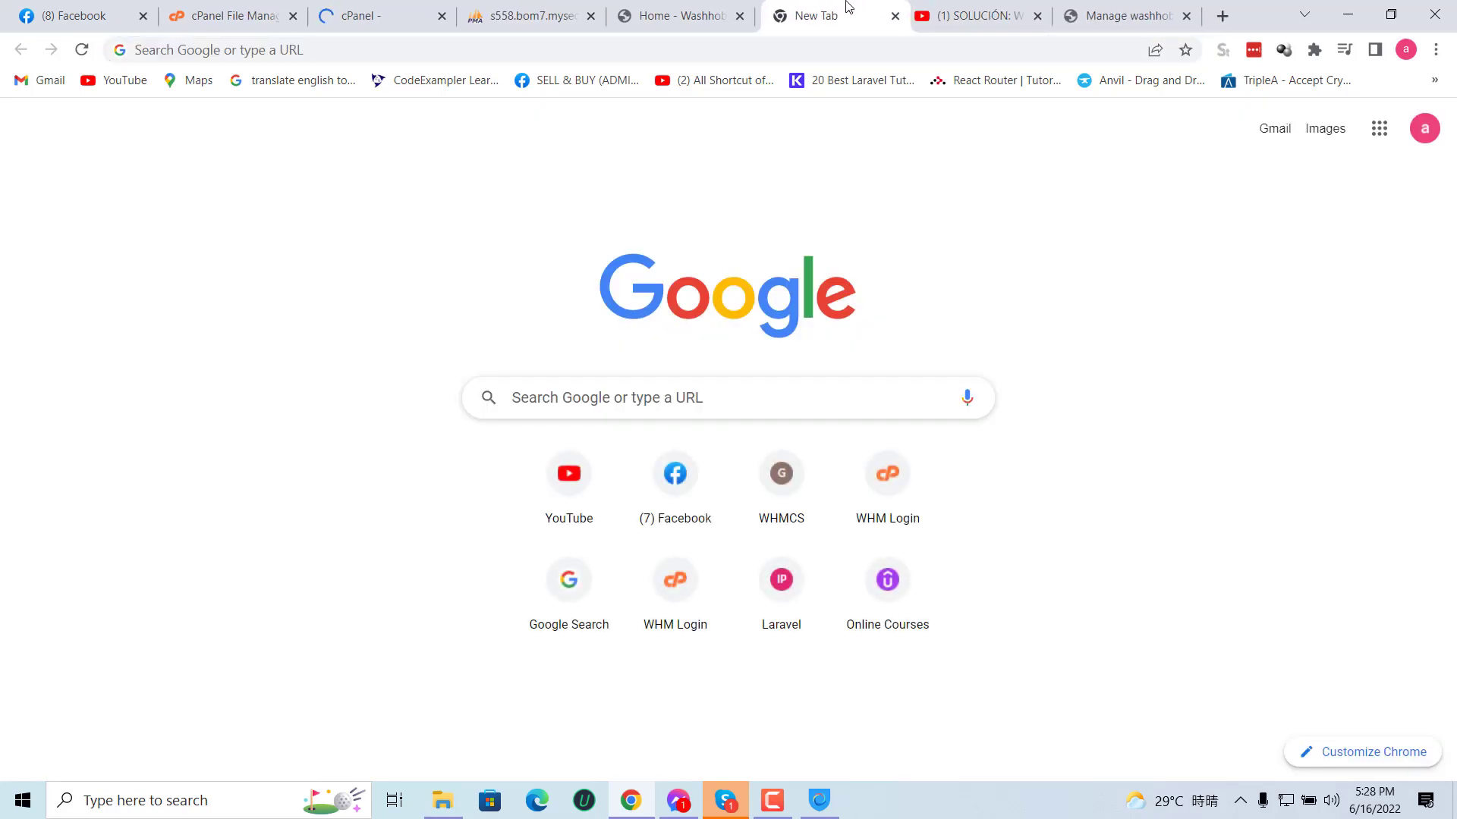
type("host21.registrar-servers.com:2087")
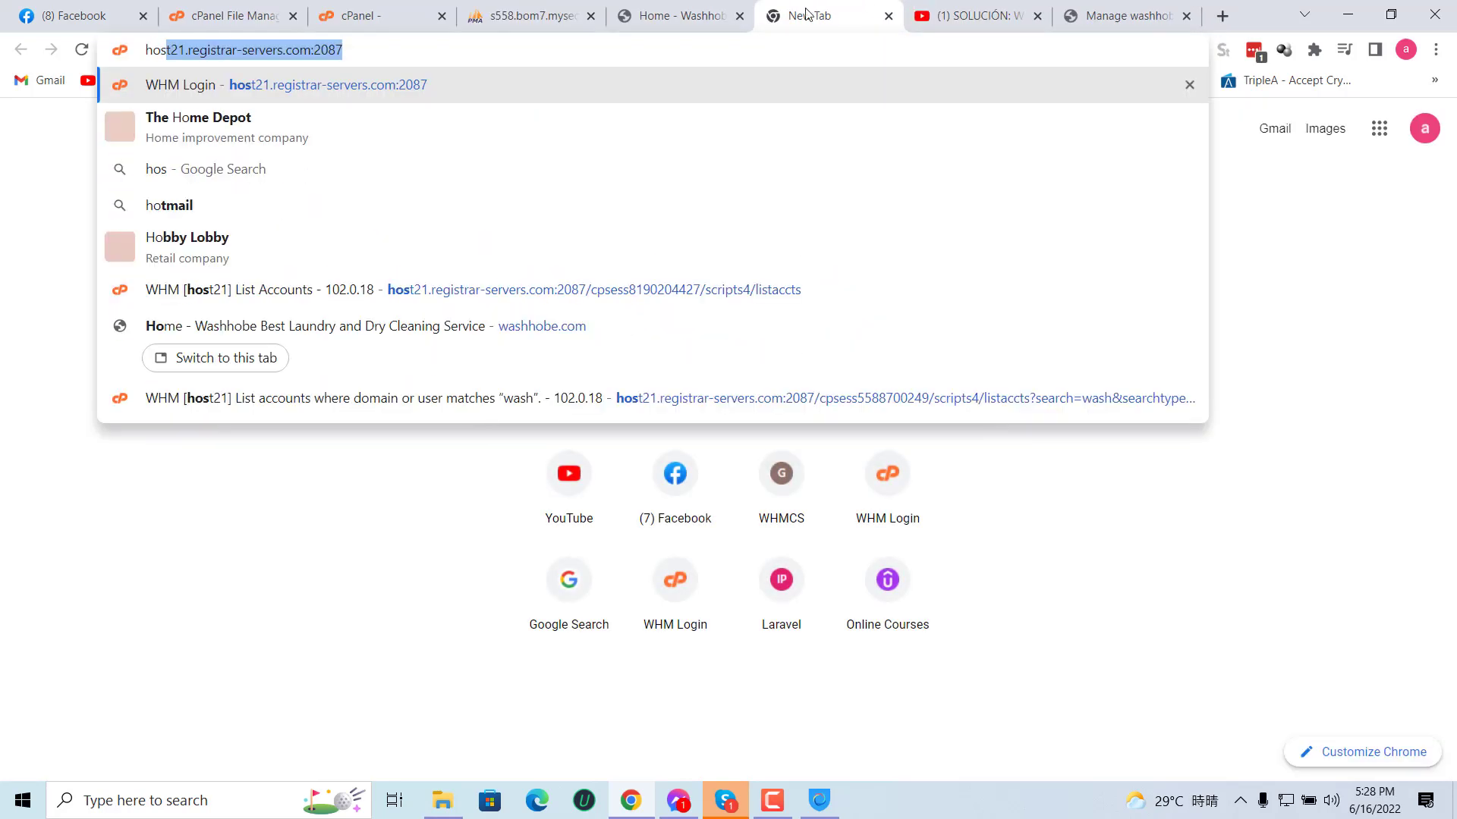
key("Return")
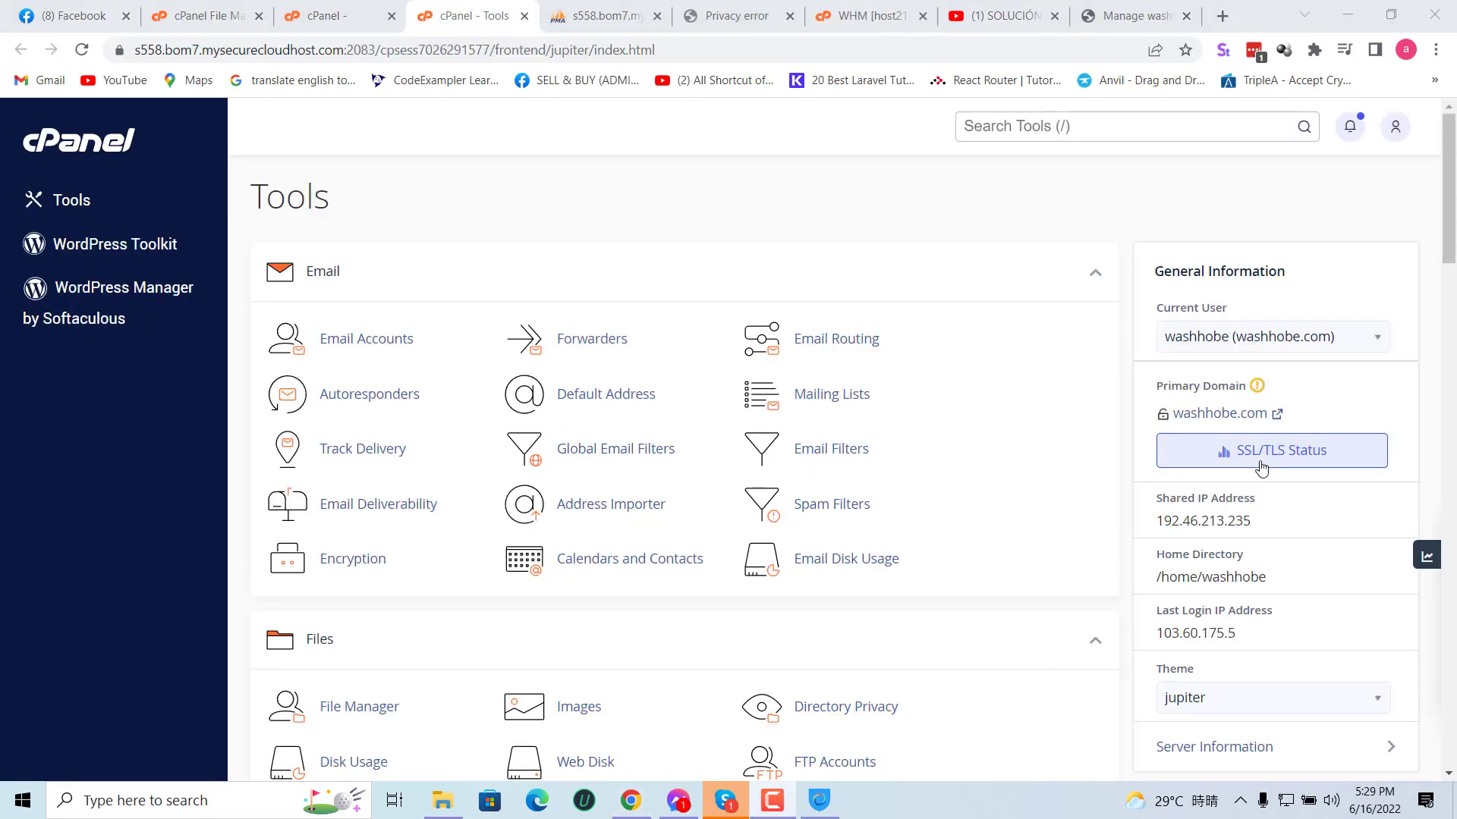
left_click(1263, 459)
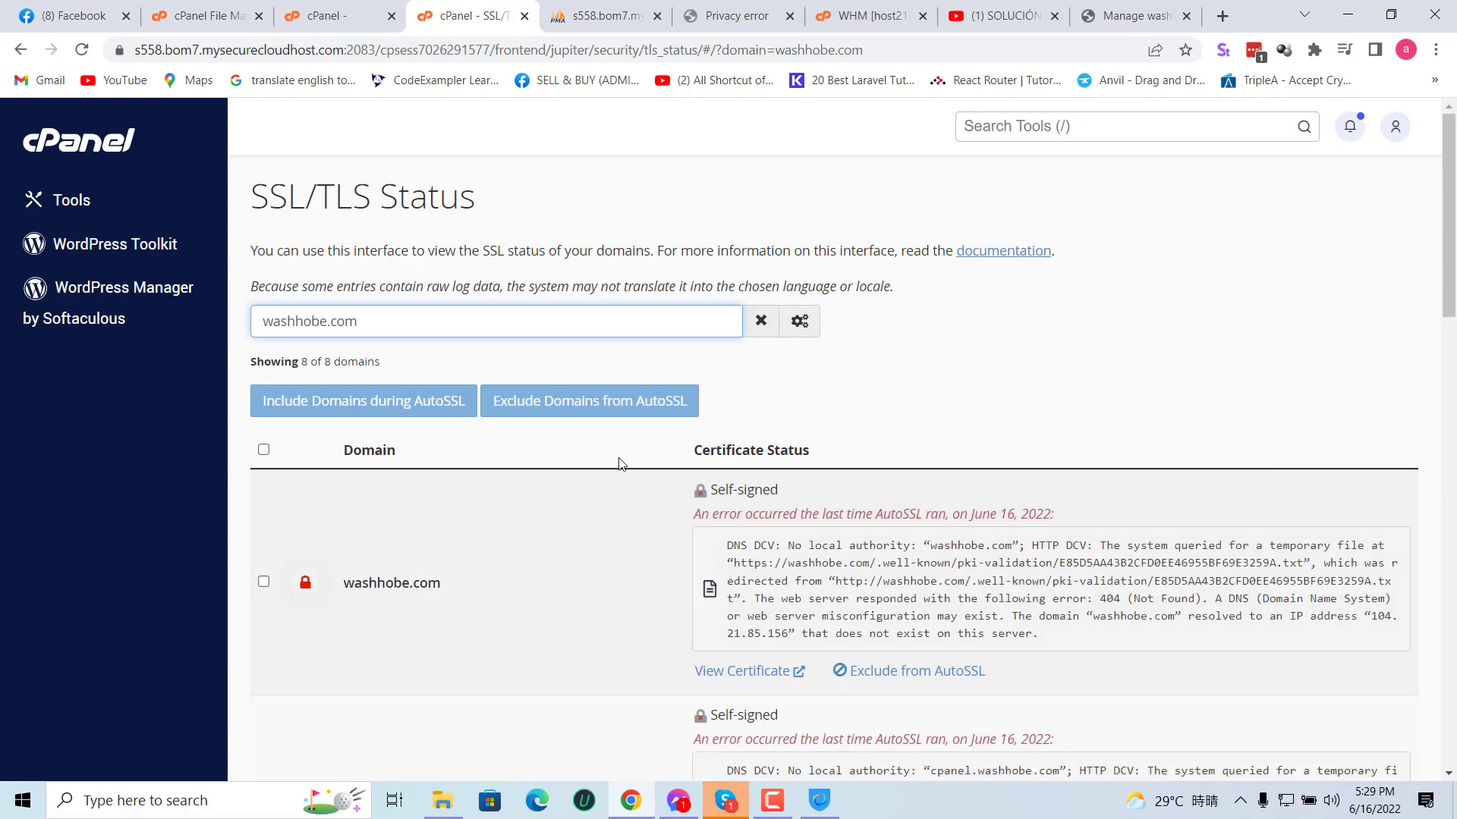
scroll(455, 341, "down", 3)
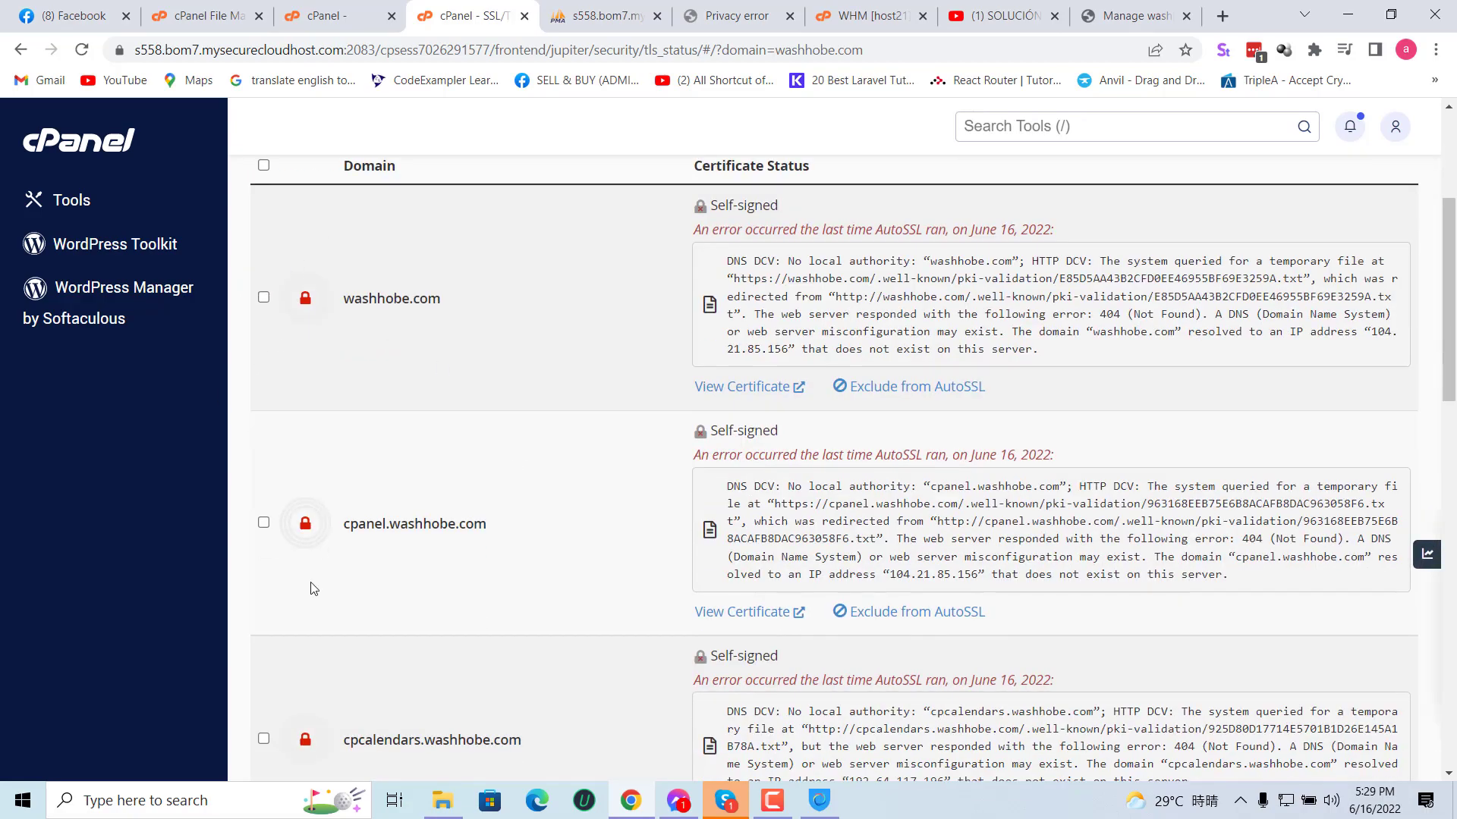
scroll(318, 584, "down", 15)
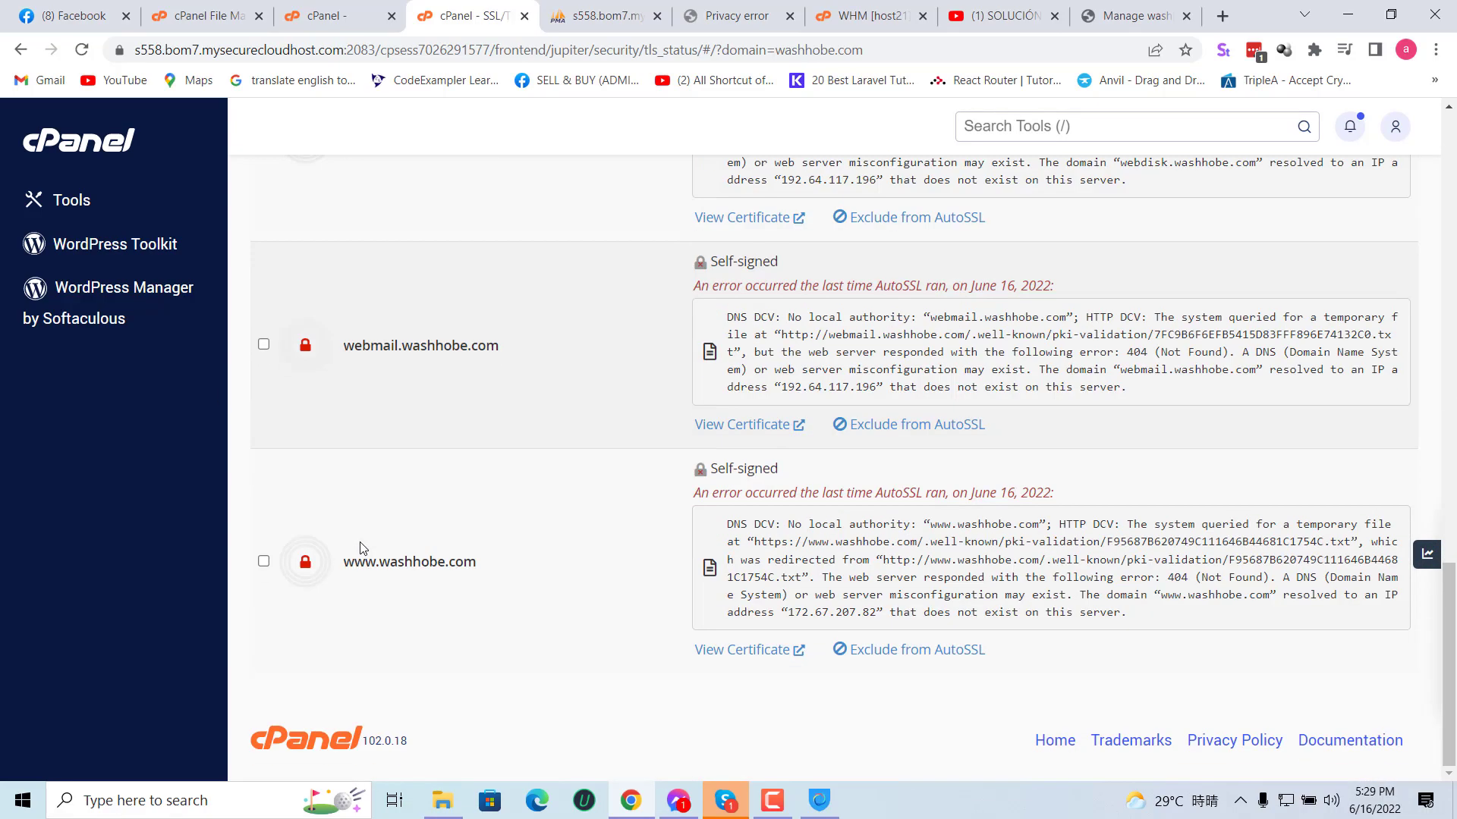
scroll(361, 543, "up", 15)
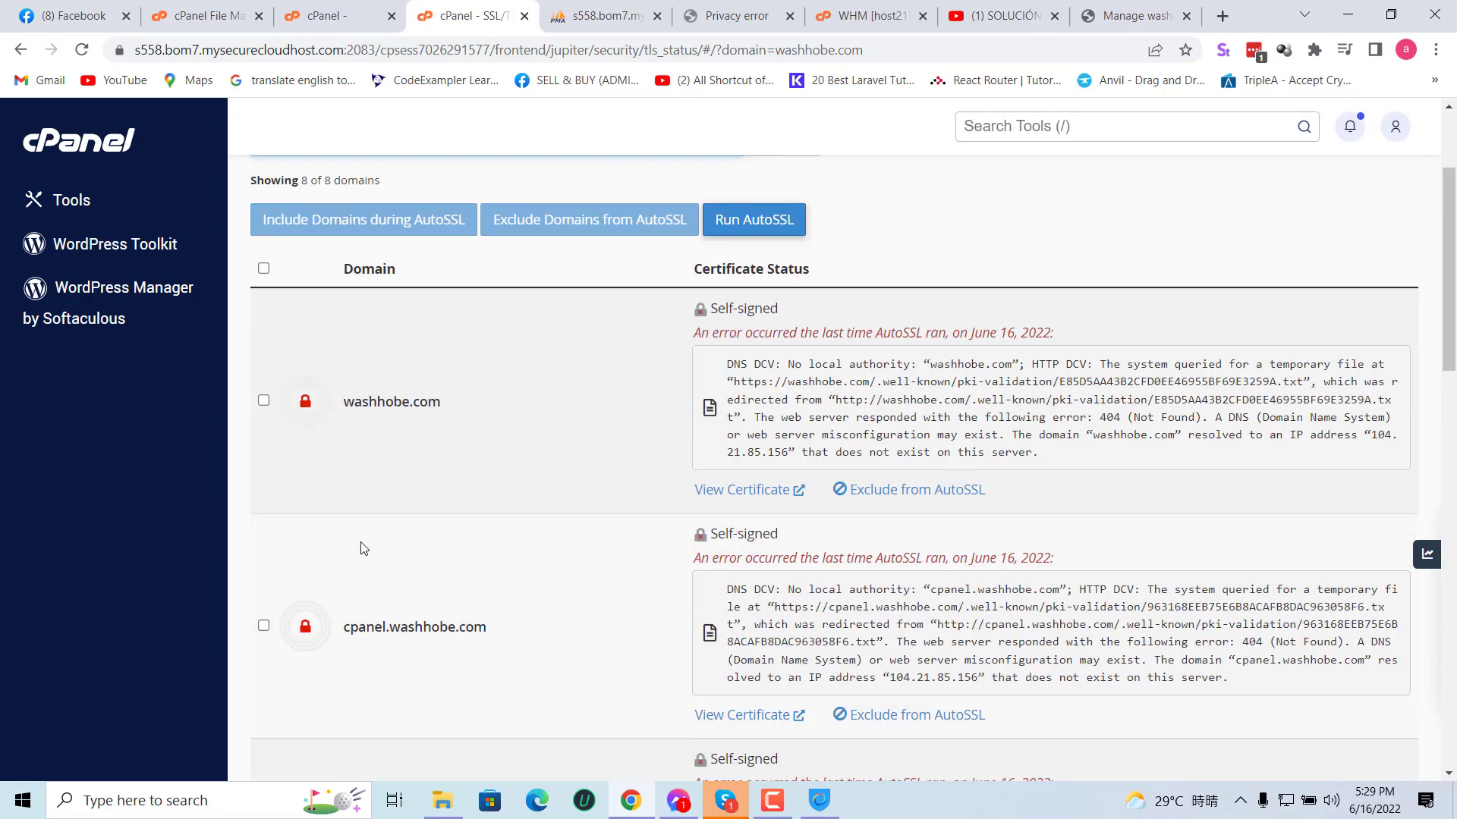
left_click(265, 402)
scroll(267, 408, "down", 12)
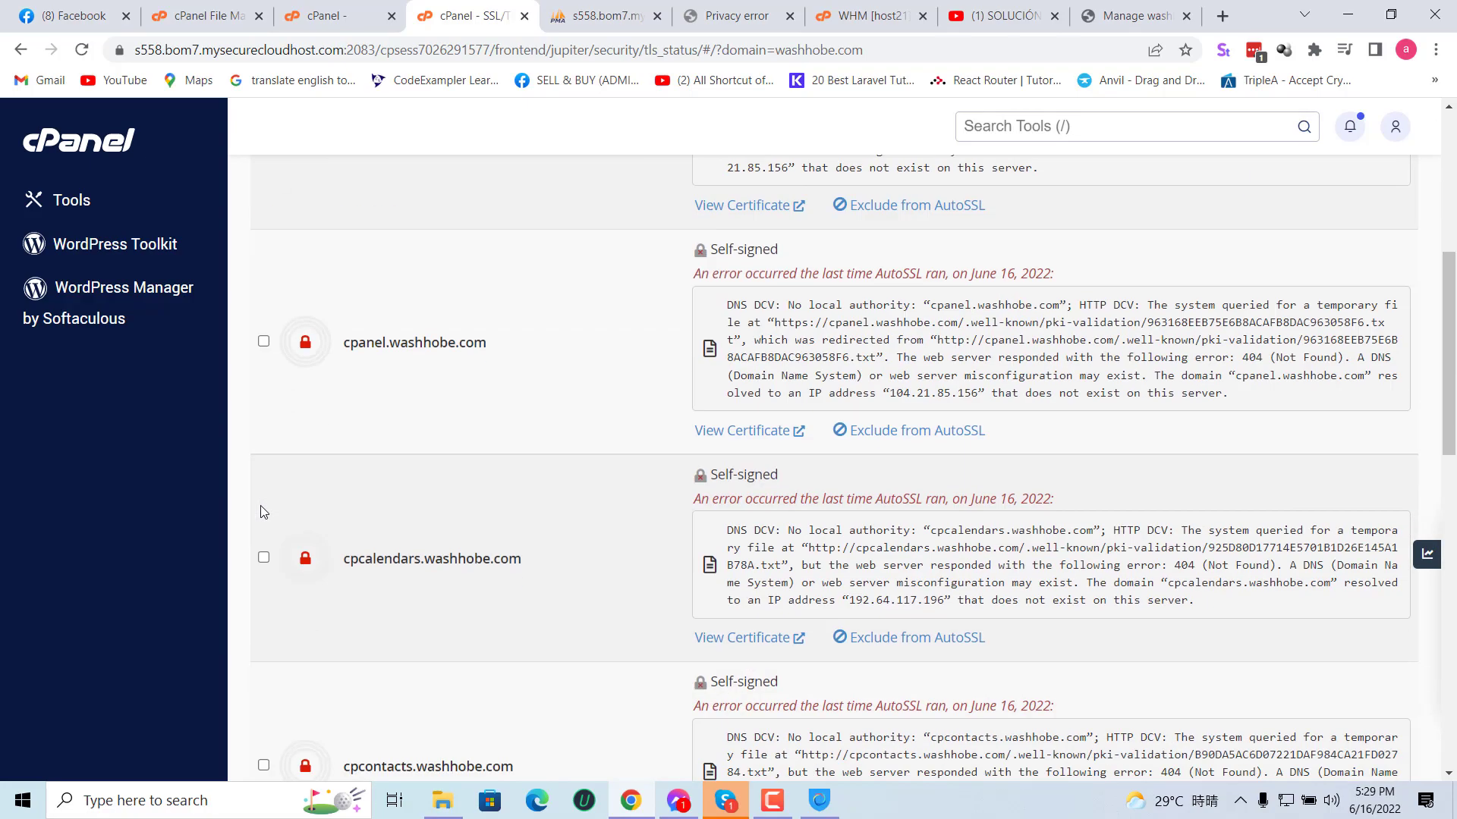
scroll(263, 512, "down", 6)
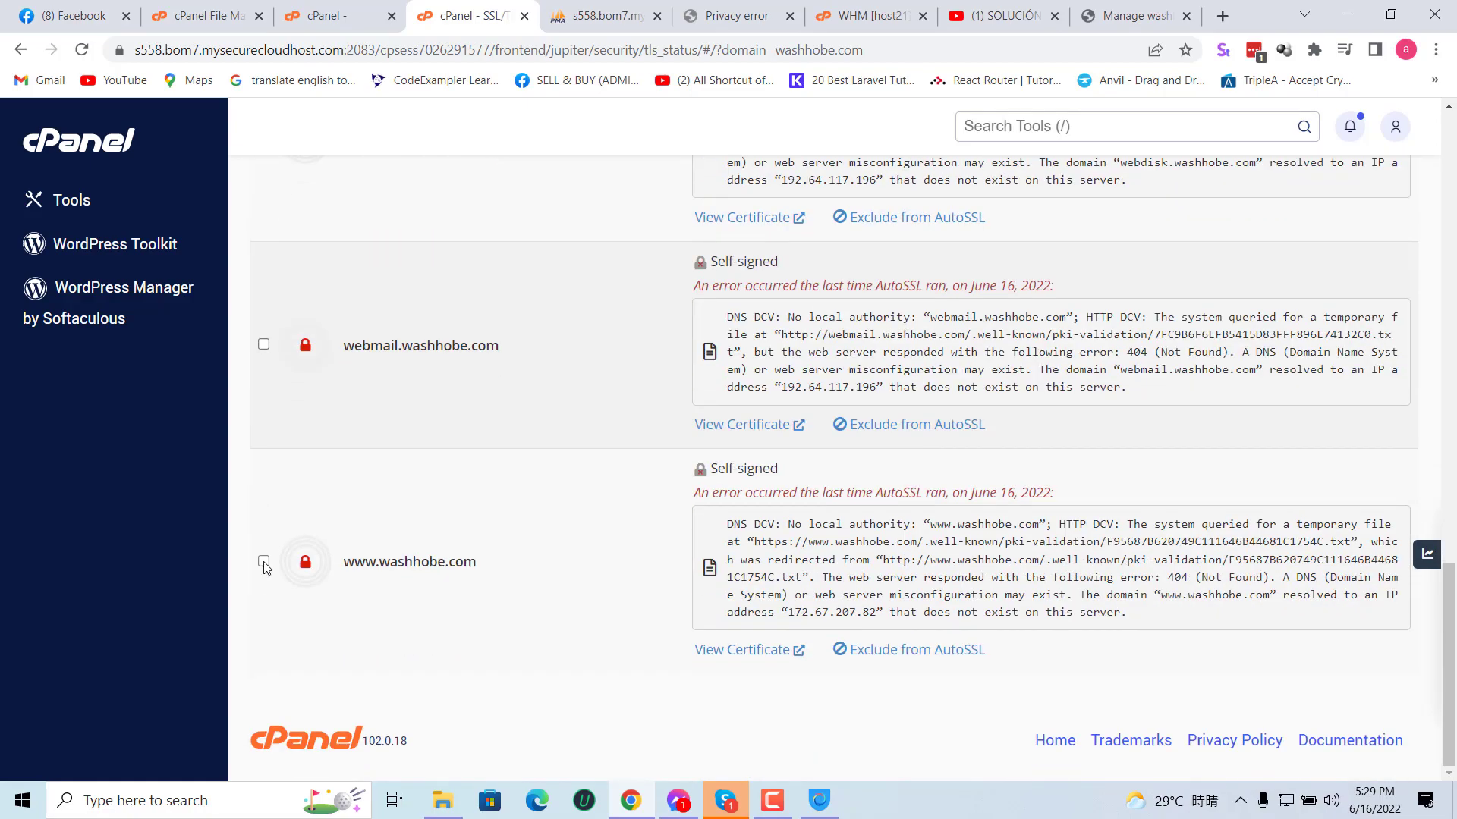
left_click(263, 562)
scroll(493, 560, "up", 18)
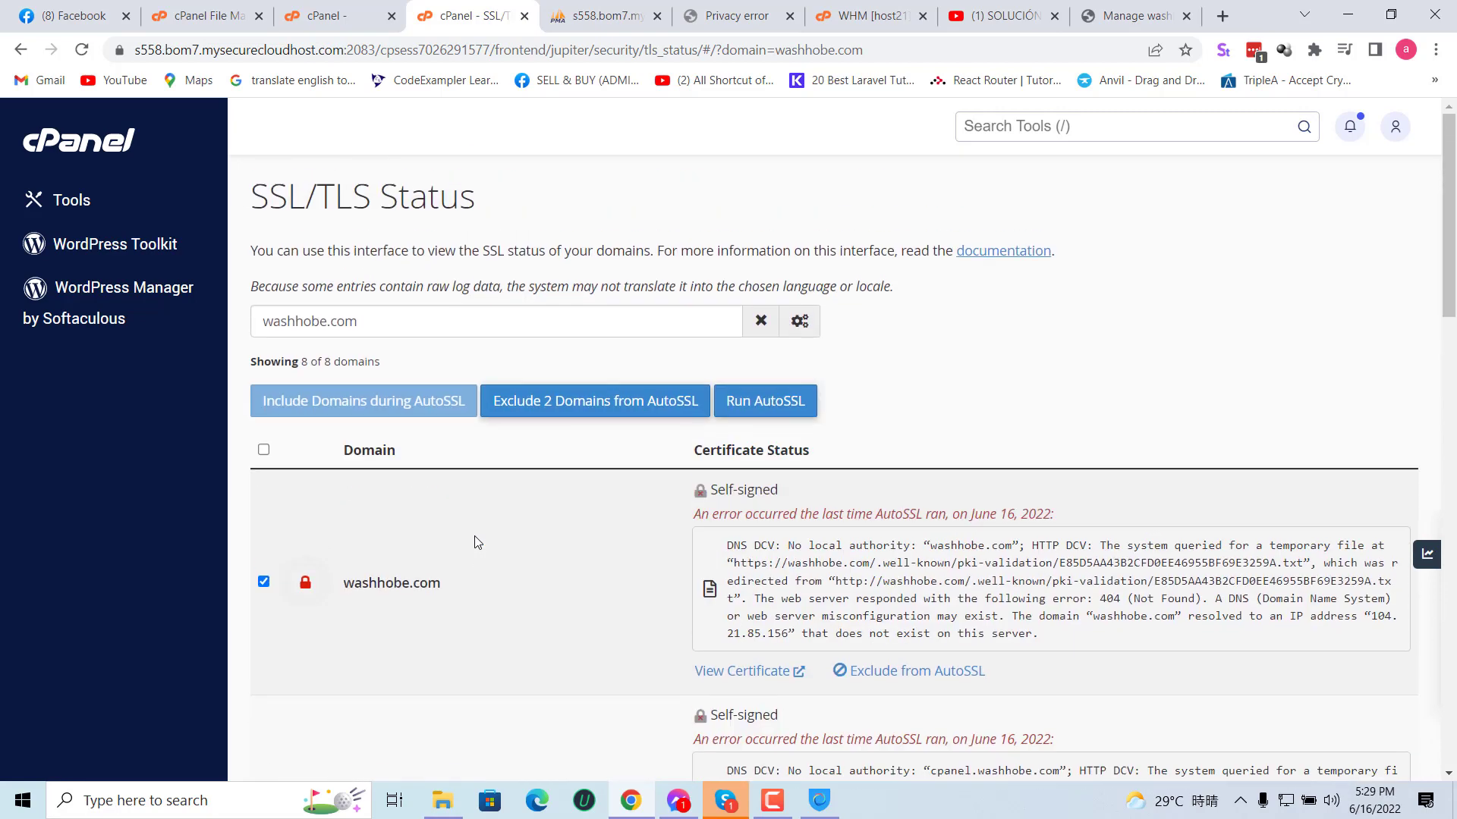
left_click(744, 401)
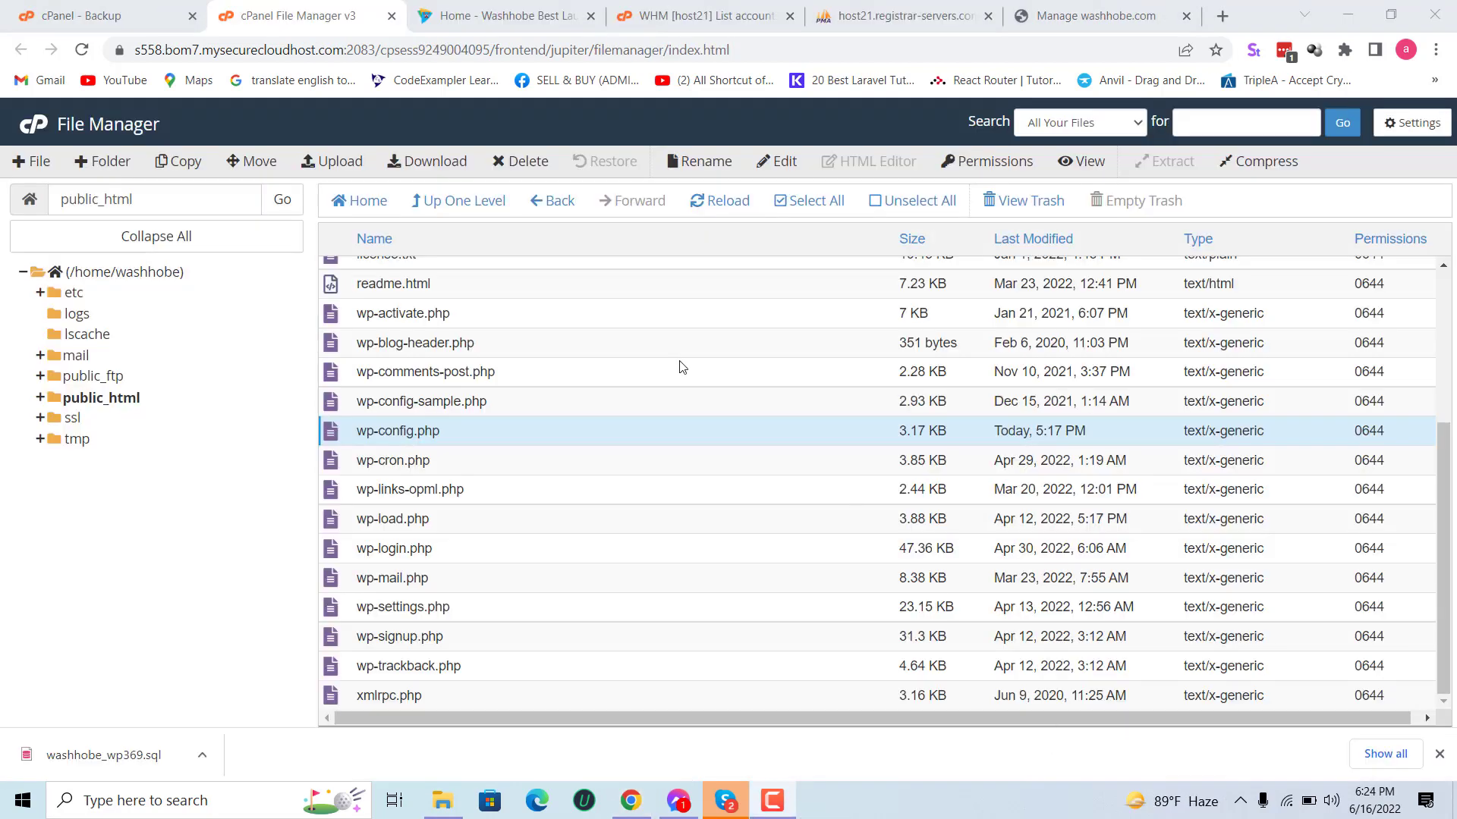
left_click(562, 4)
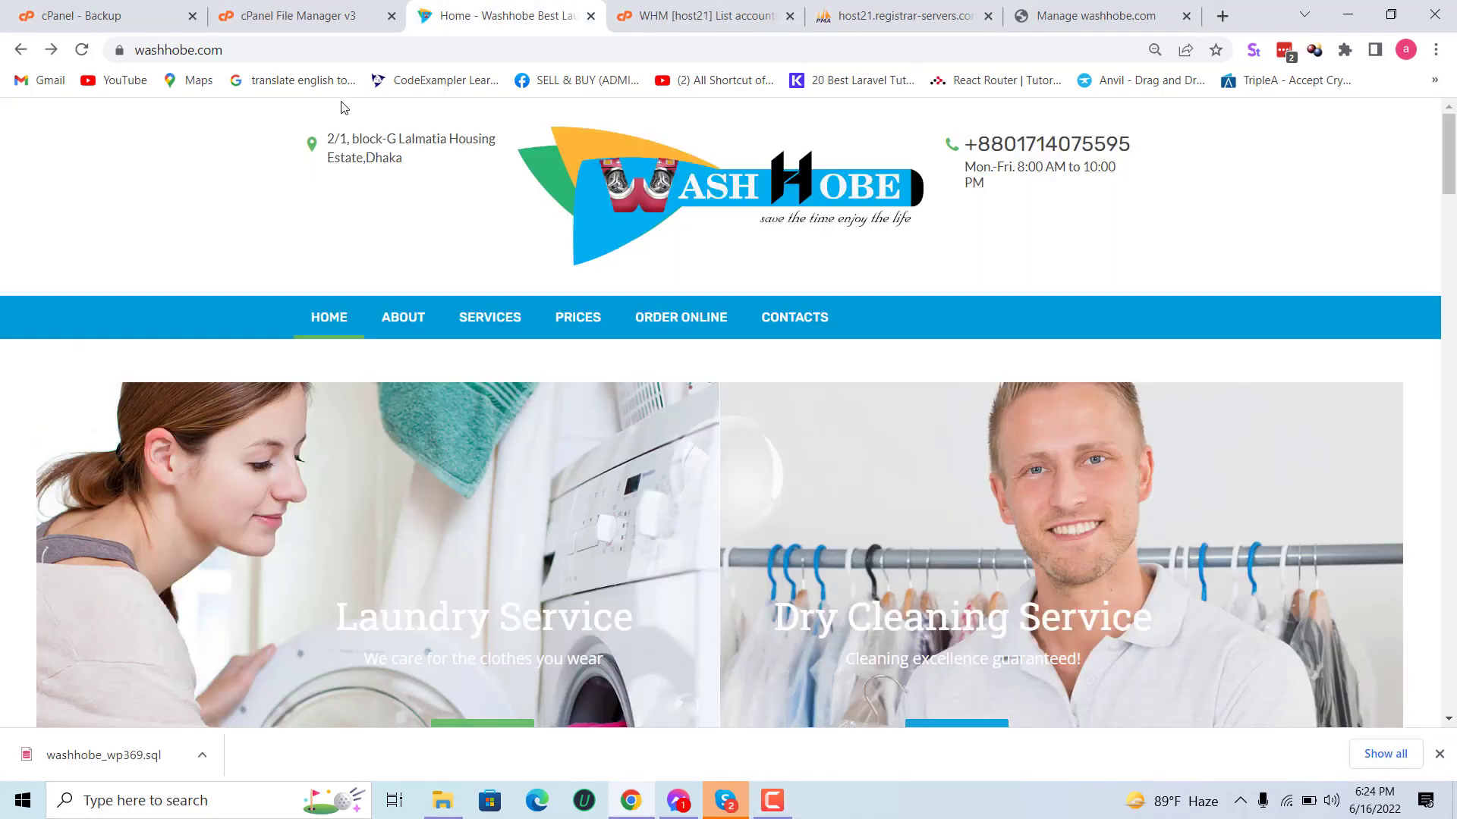